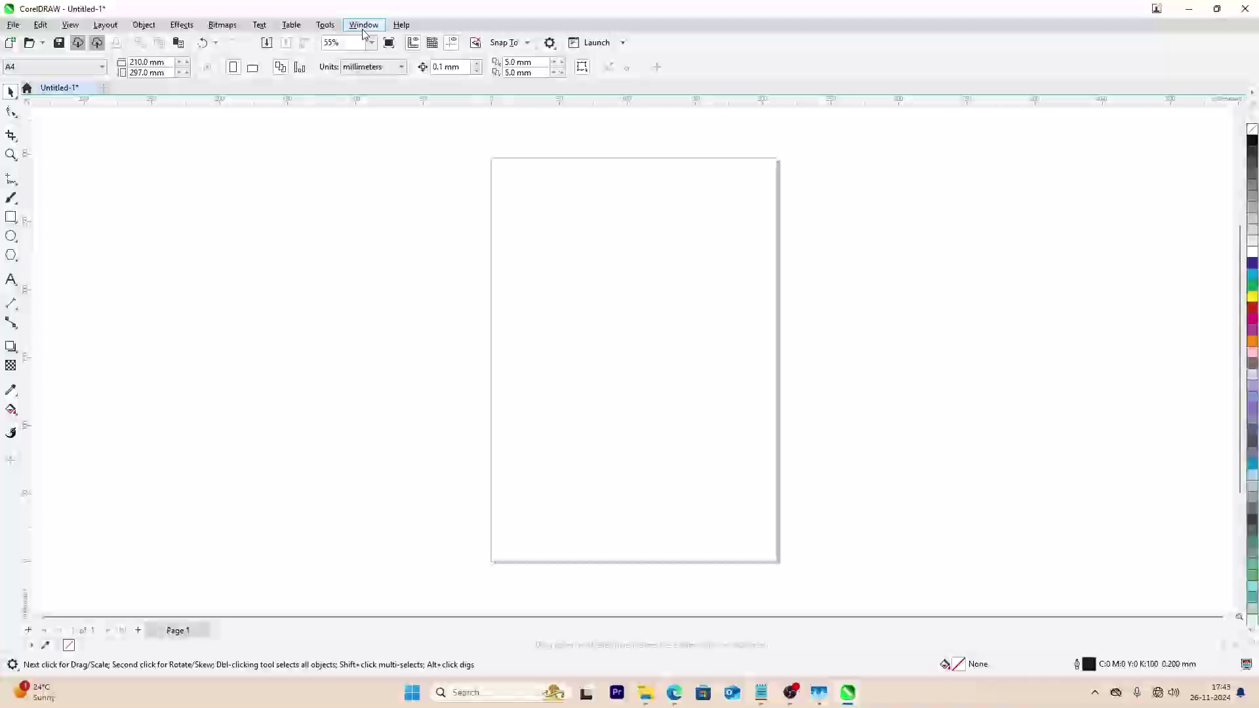
- Open the command customization options and search all commands for "powe"
click(331, 30)
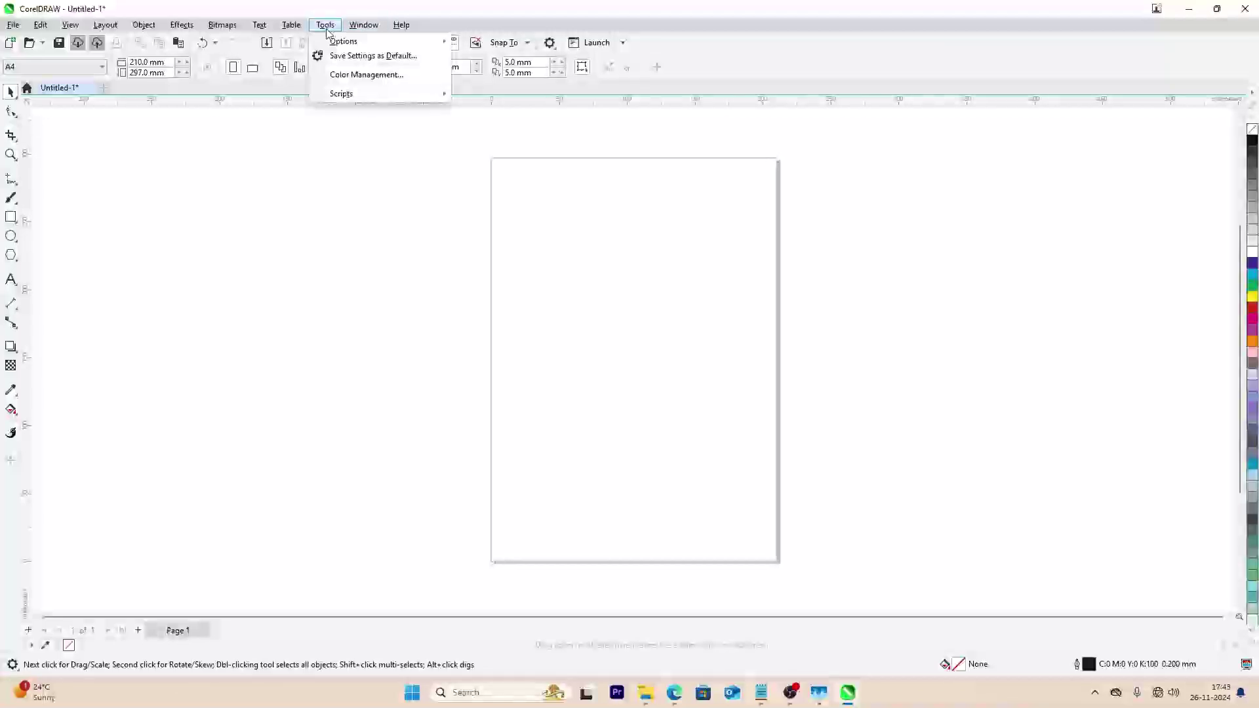
mouse_move(340, 47)
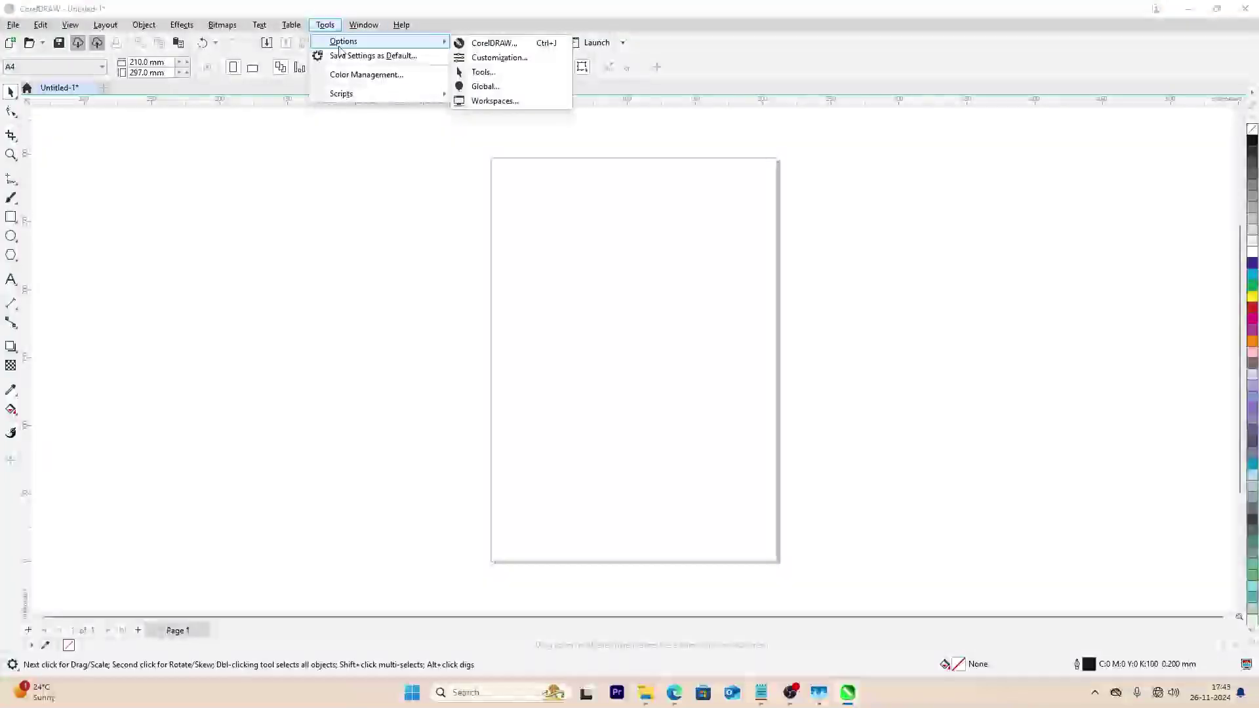
click(533, 59)
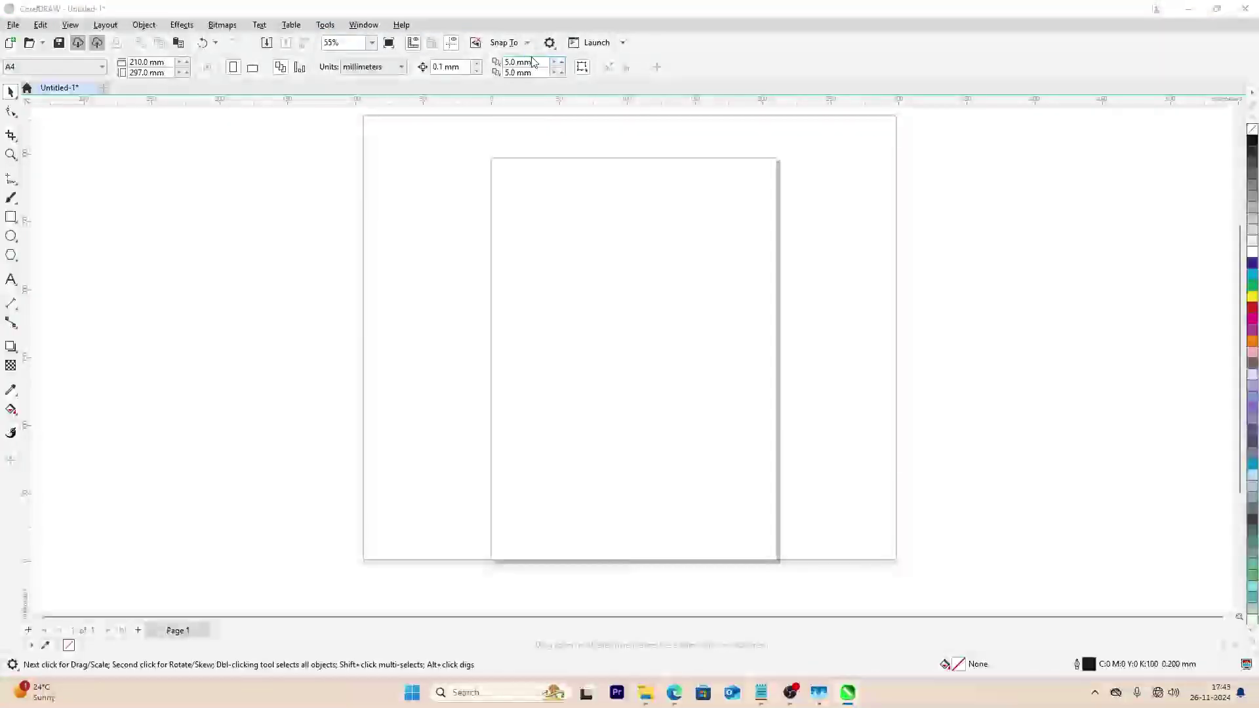
click(542, 203)
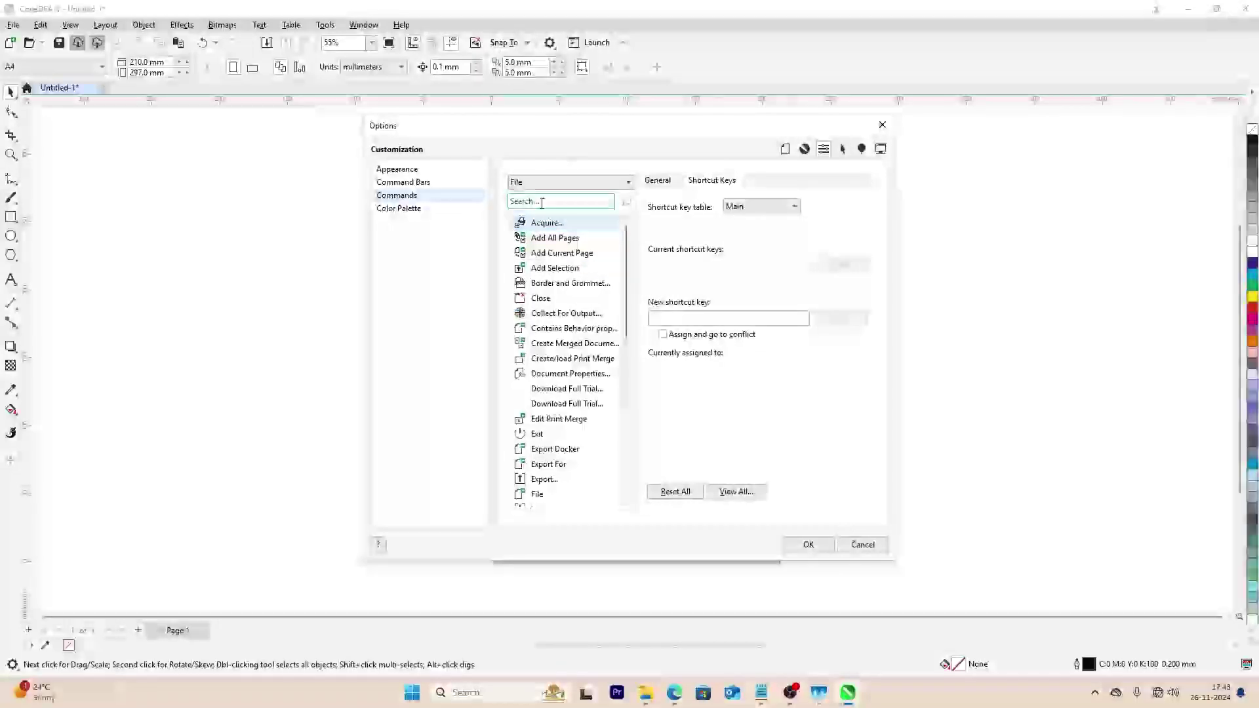
text(p)
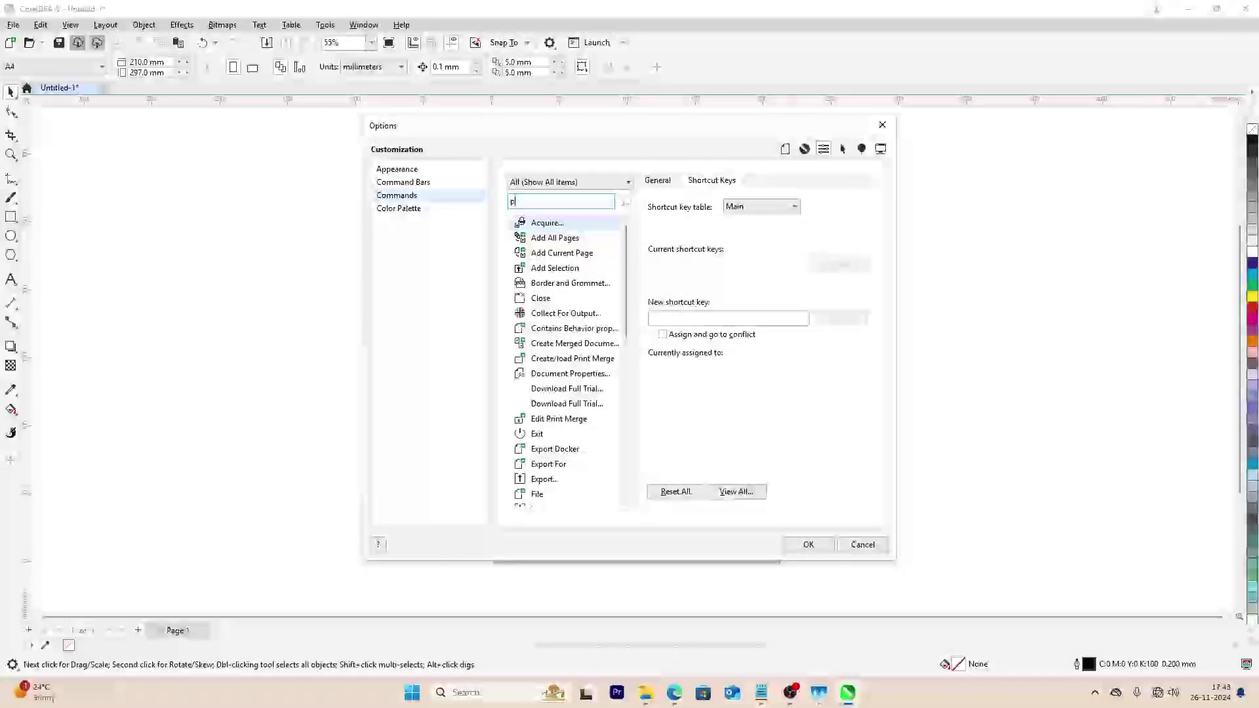
text(owe)
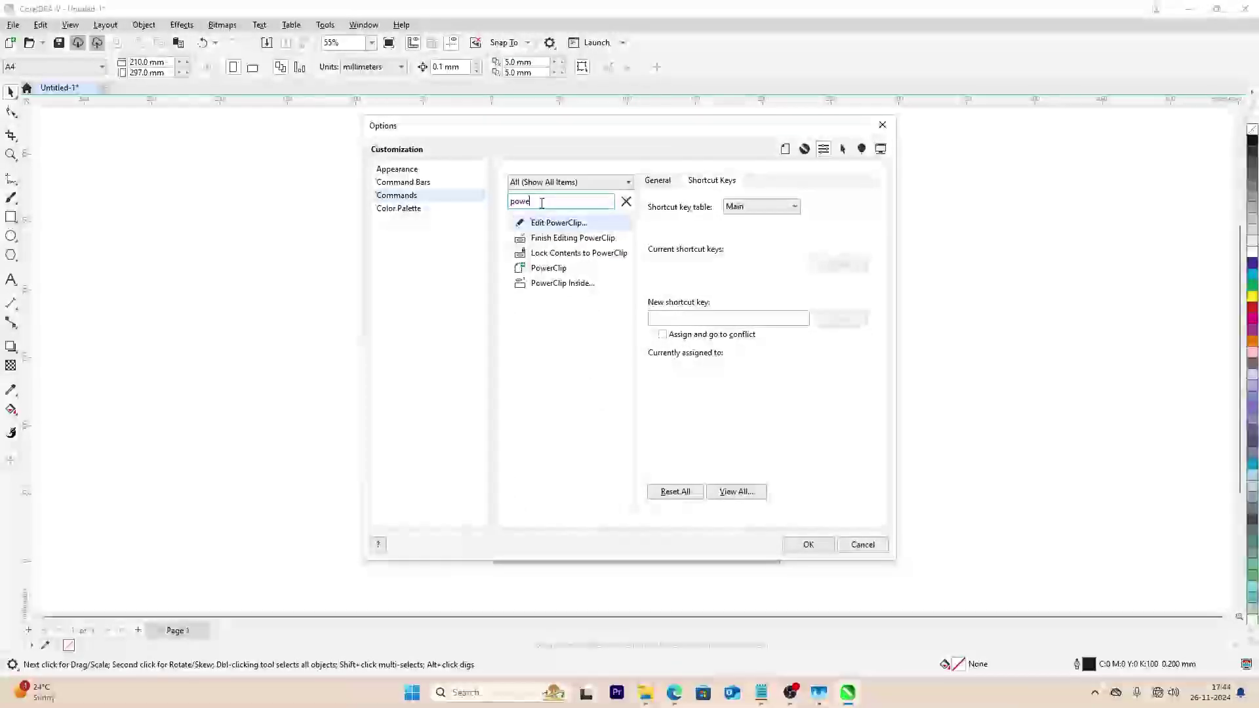
- Assign 1 as the shortcut for the PowerClip Inside command
click(574, 286)
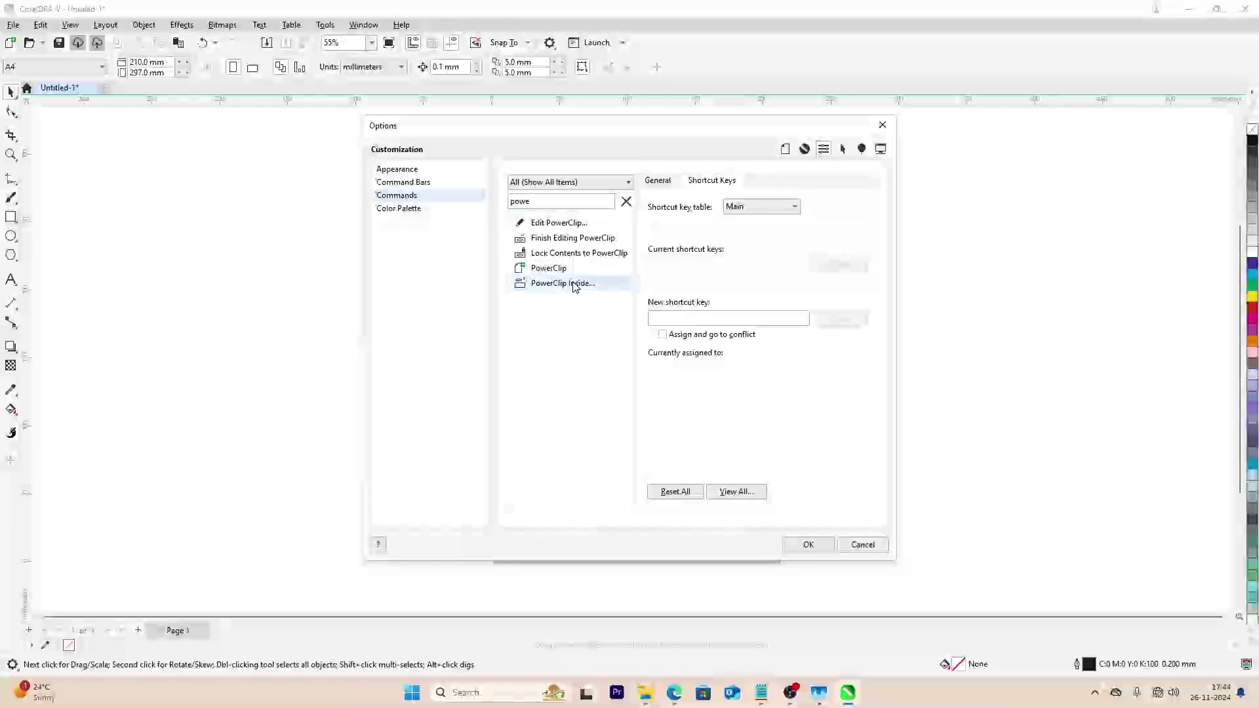
click(665, 317)
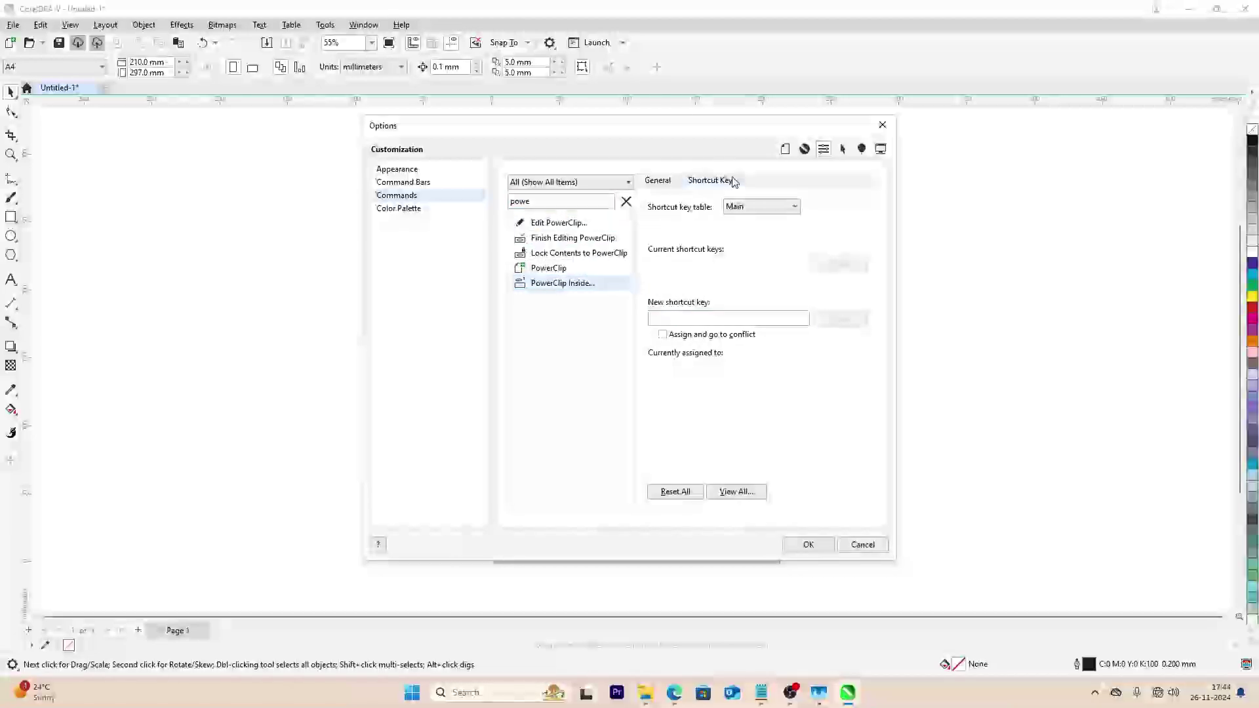
click(597, 280)
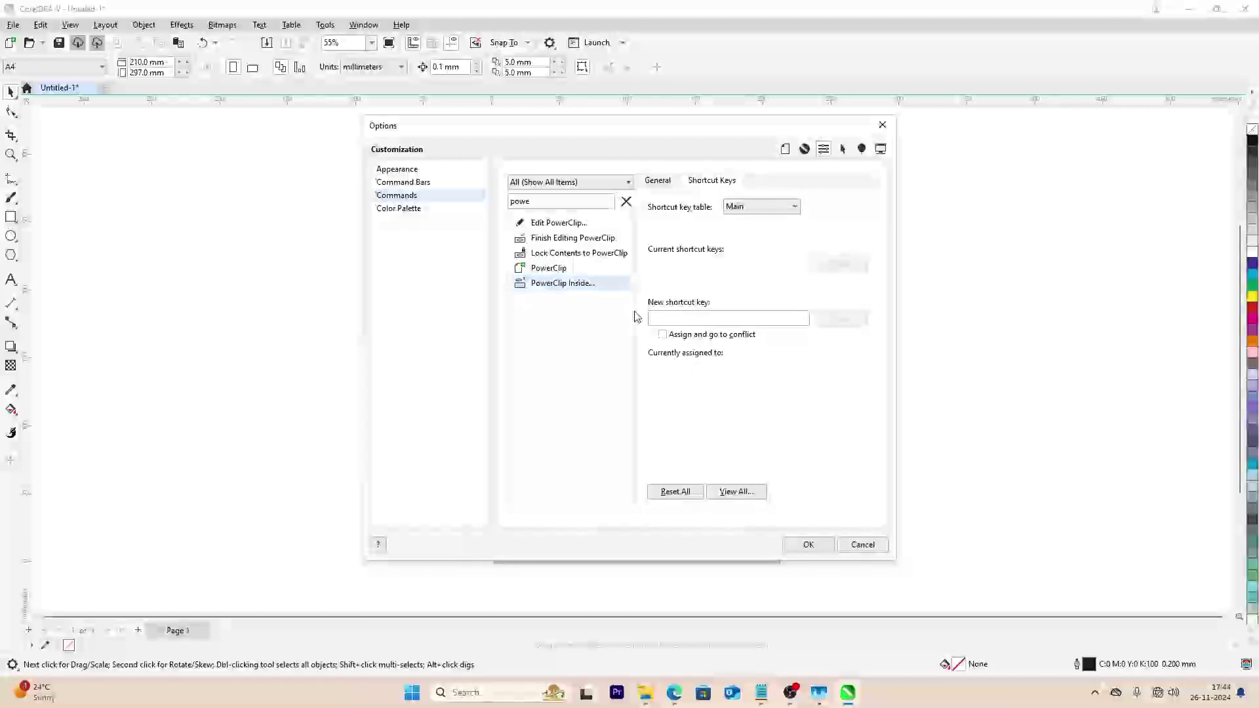
click(670, 320)
text(1)
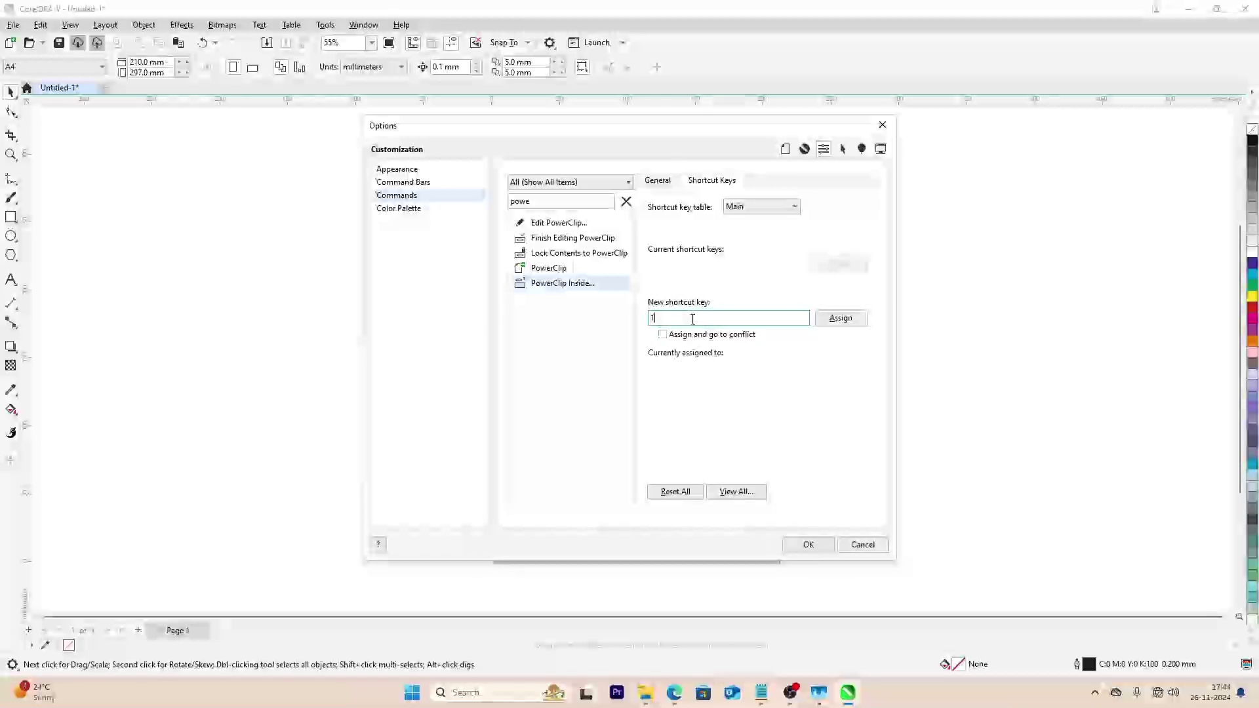
click(848, 321)
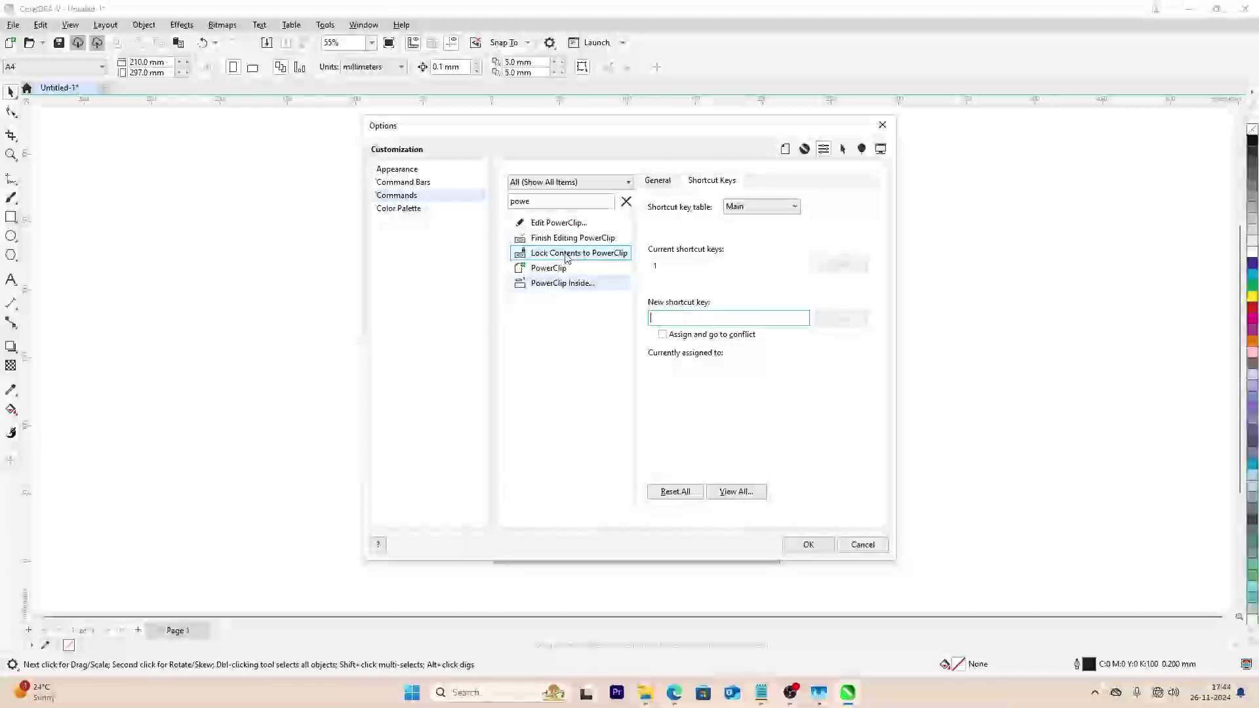
- Assign 2 as the shortcut for the Edit PowerClip command
click(565, 224)
click(671, 320)
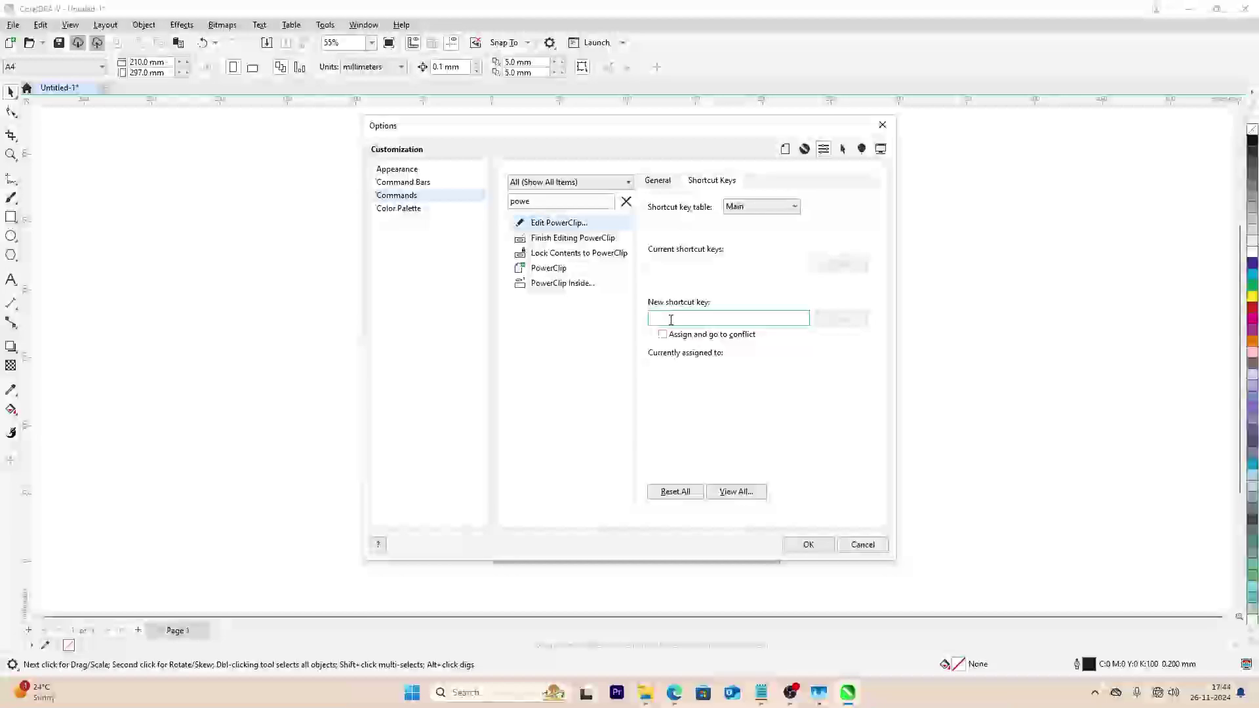
key(2)
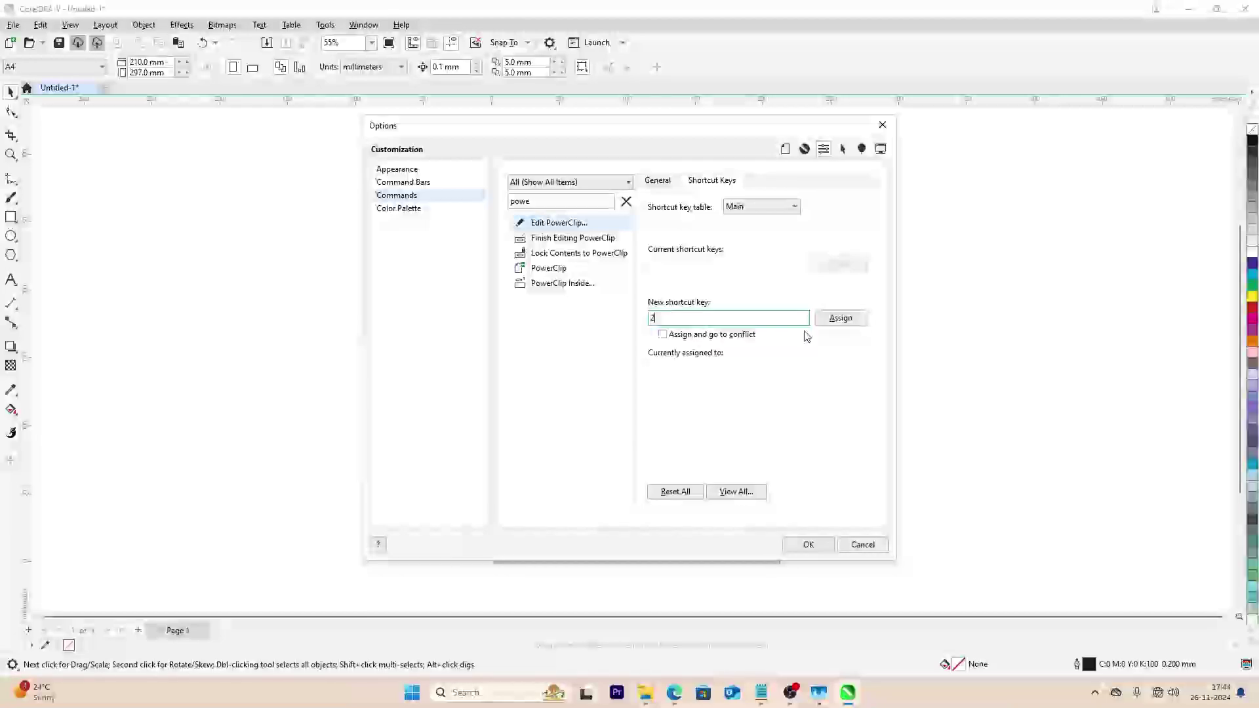
click(841, 320)
- Assign 3 as the shortcut for the Finish Editing PowerClip command
click(564, 244)
click(693, 318)
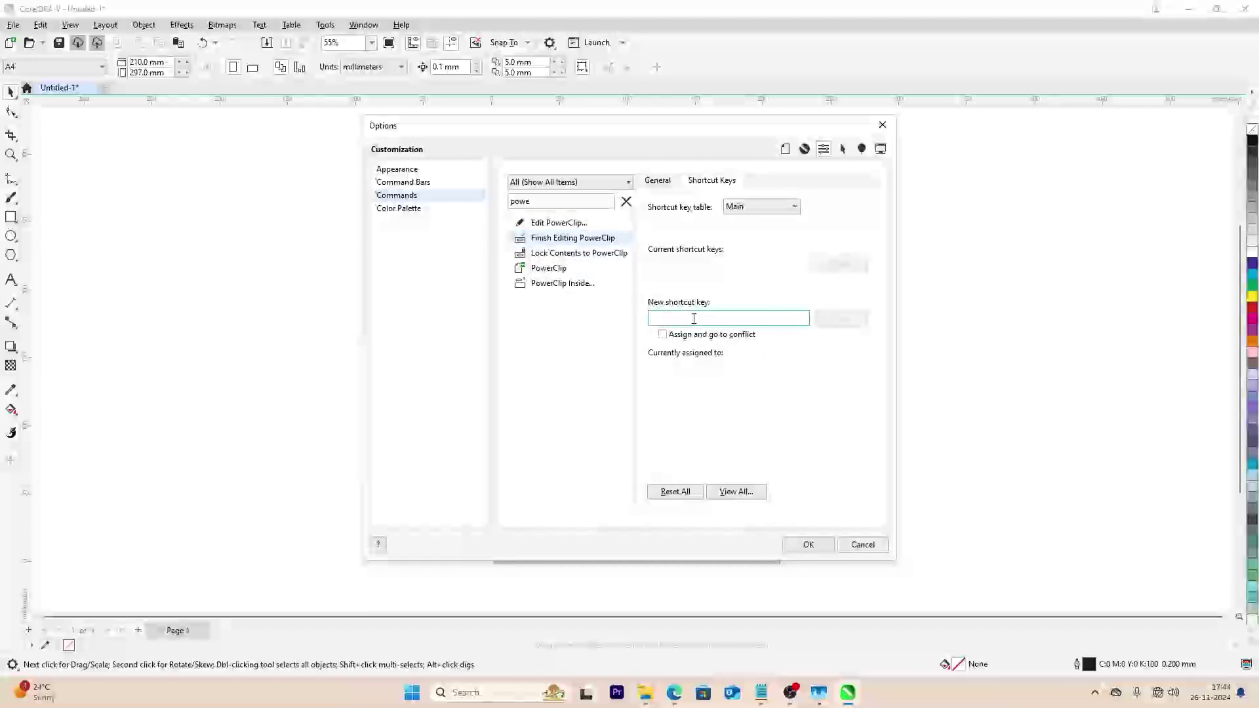
text(3)
click(844, 319)
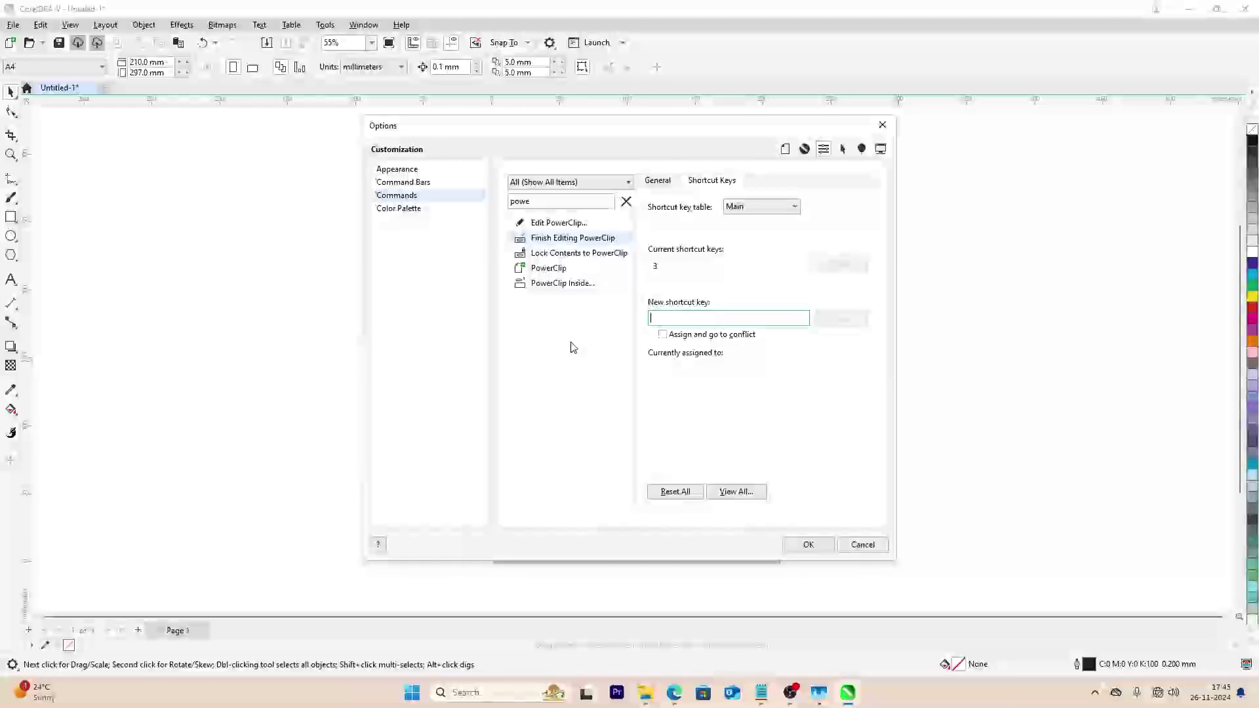
- Search the commands for "extr" and assign 4 as the shortcut for Extract Contents
double_click(521, 201)
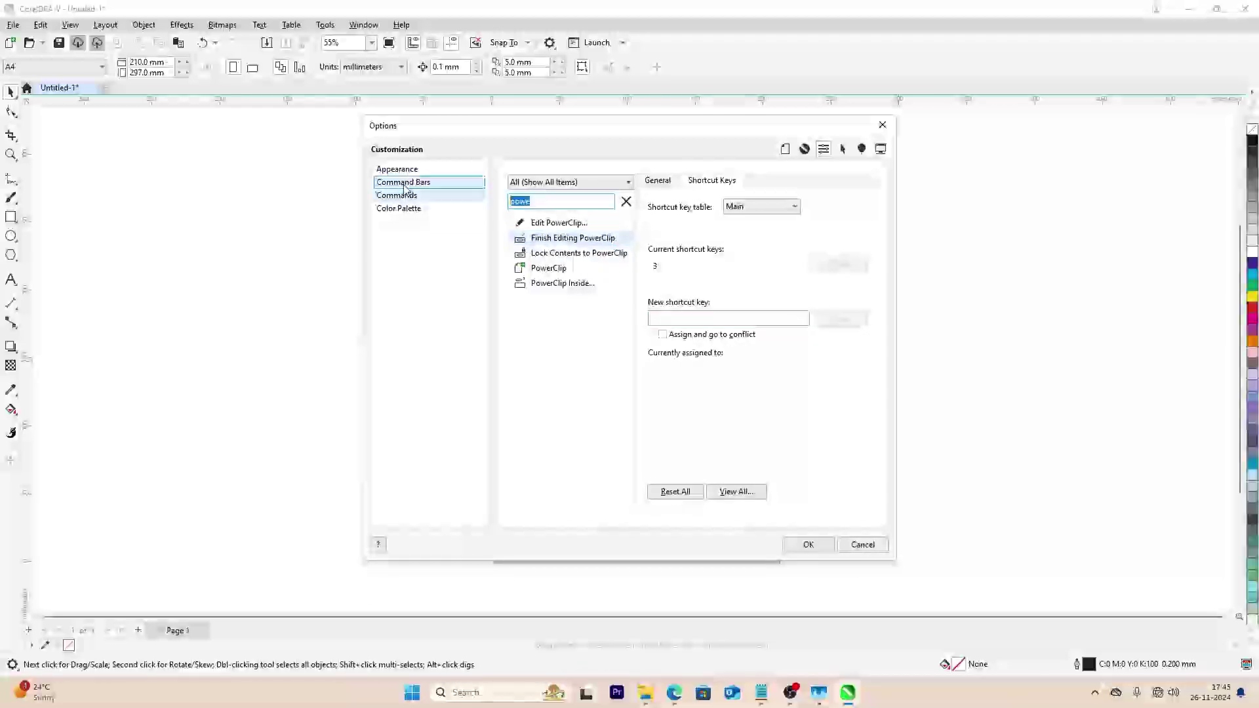
text(ext)
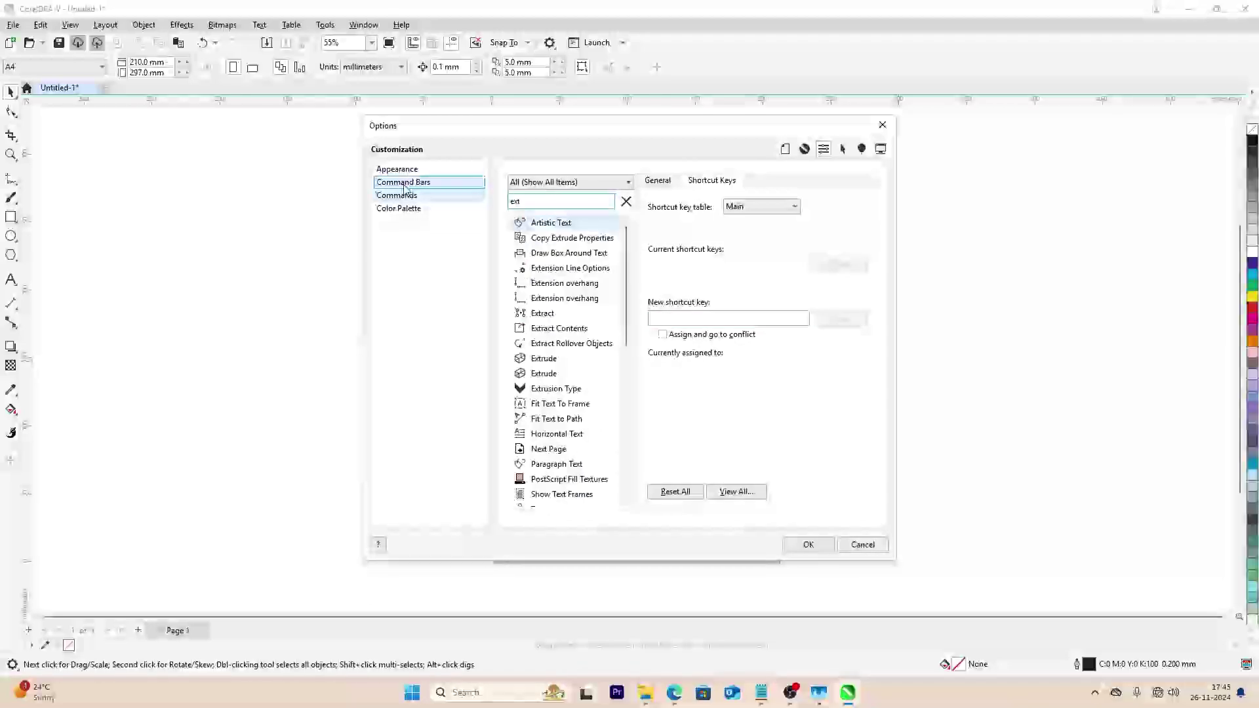
text(r)
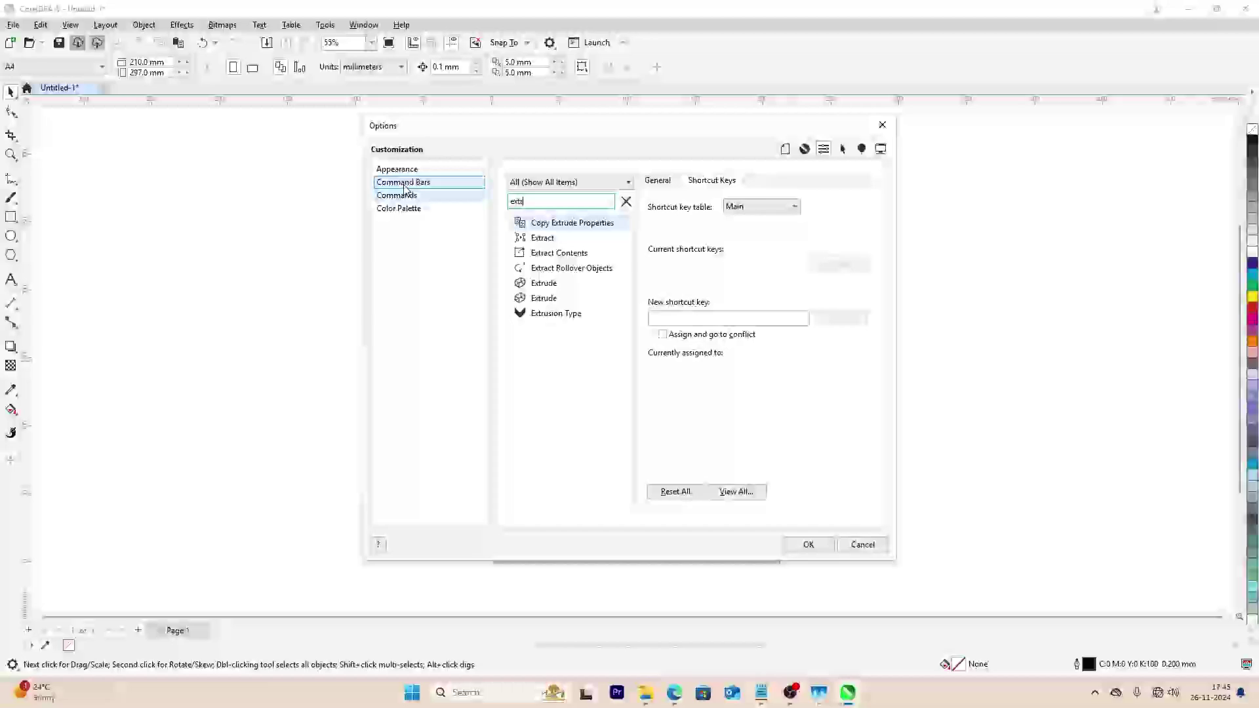
click(568, 254)
click(672, 317)
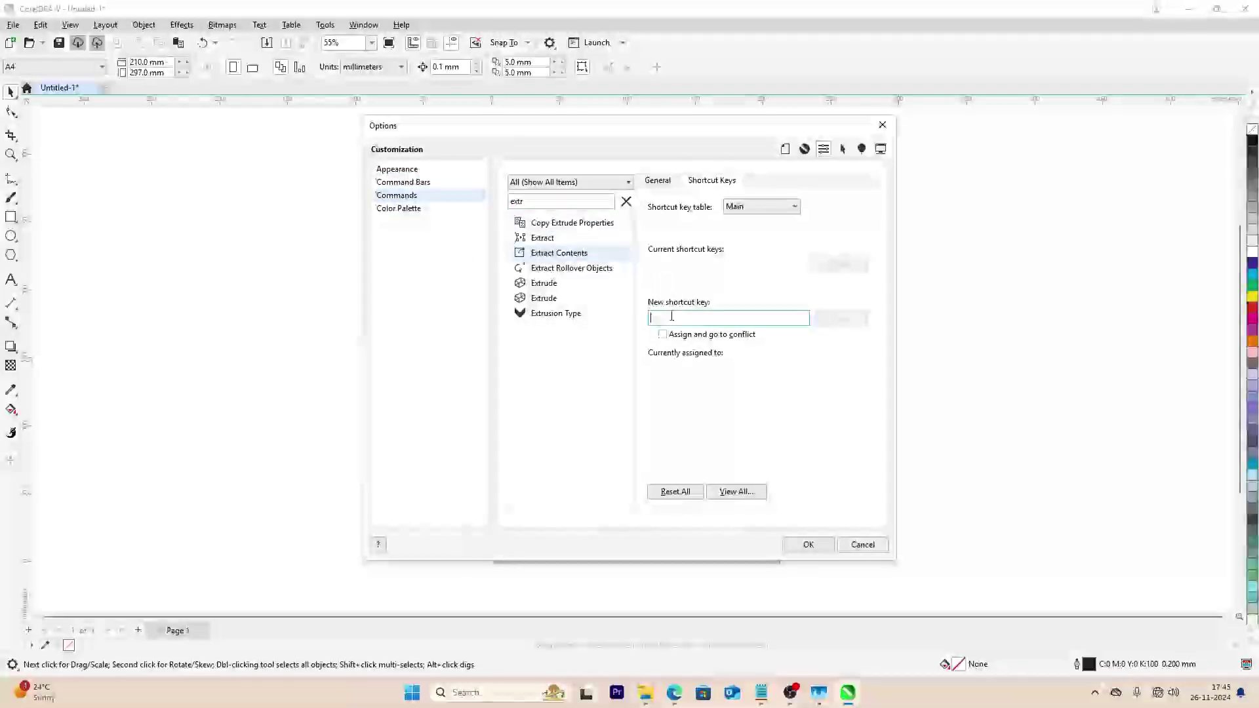
text(4)
click(845, 318)
- Search the commands for "wire" and assign W as the shortcut for Wireframe
click(542, 202)
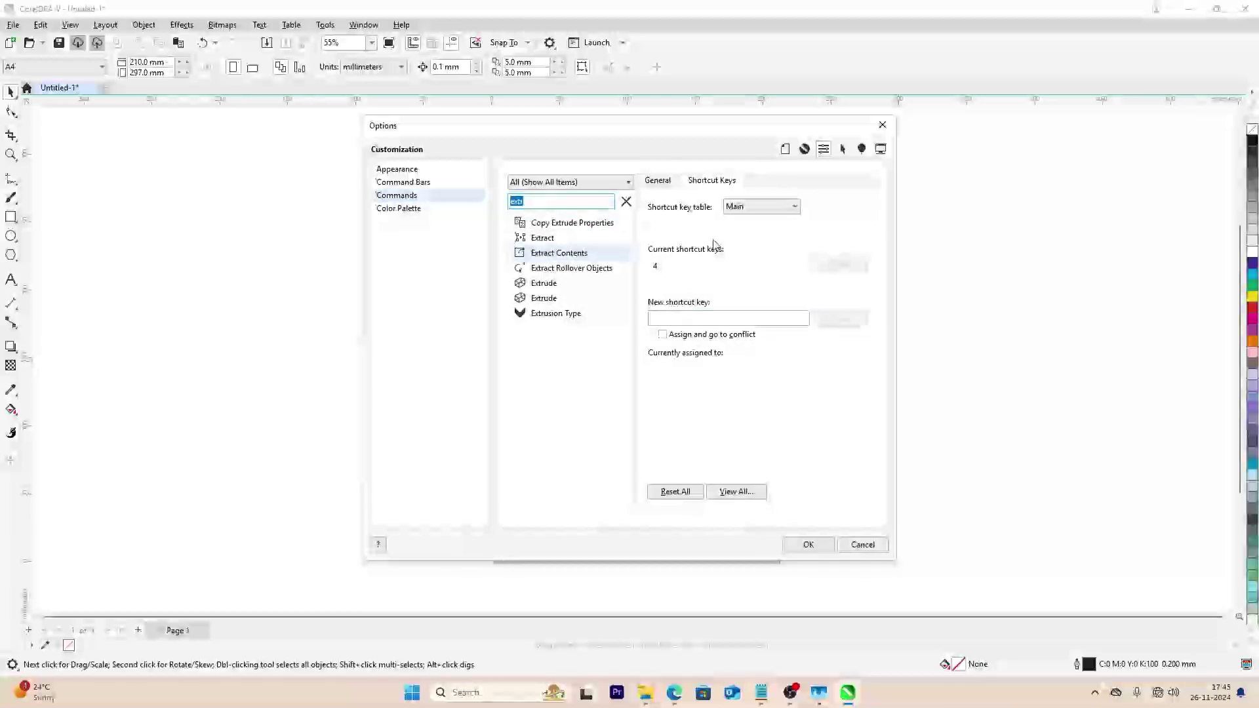
text(wire)
click(555, 227)
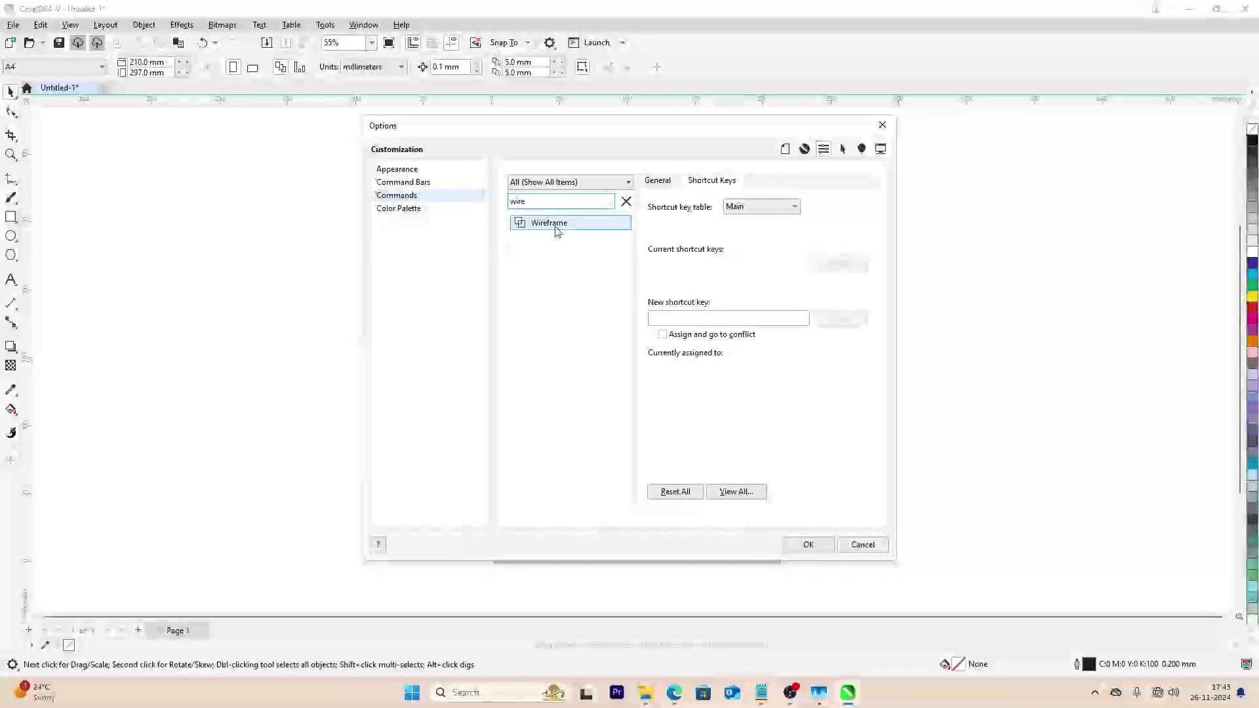
click(680, 317)
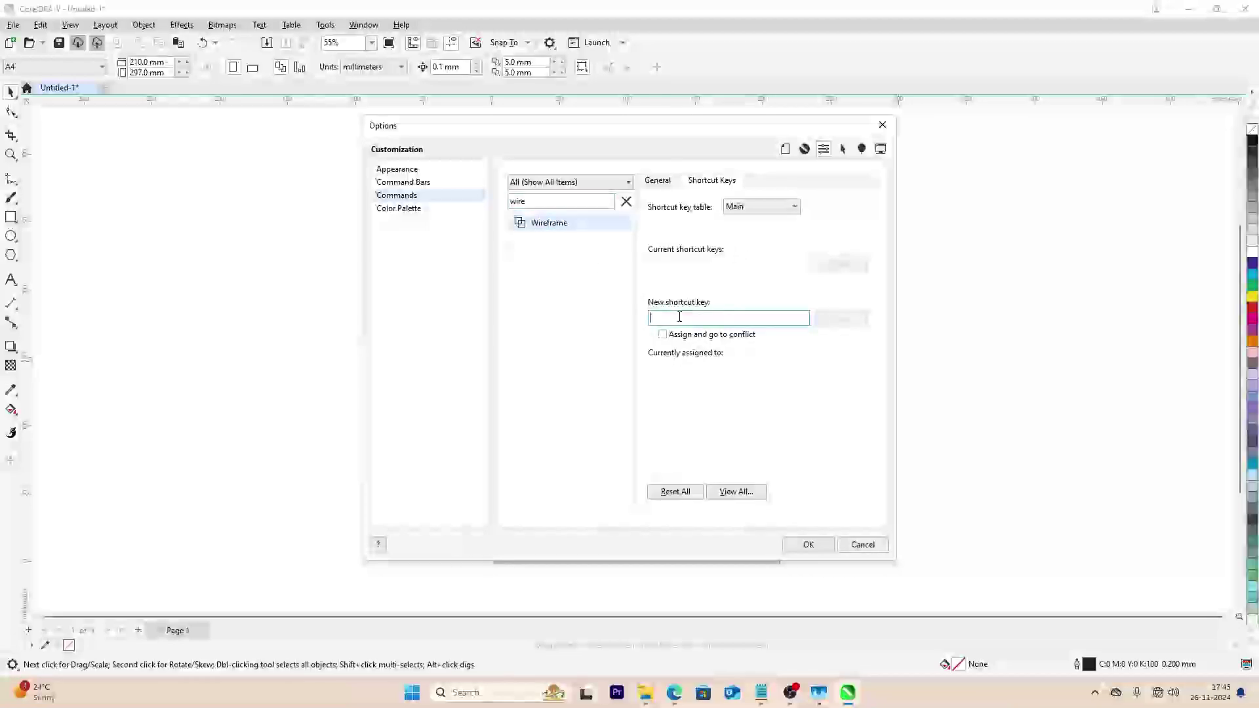
key(w)
click(839, 319)
- Find the Enhanced command by searching for "enhan", assign Q as its shortcut, and apply the customization options
click(544, 204)
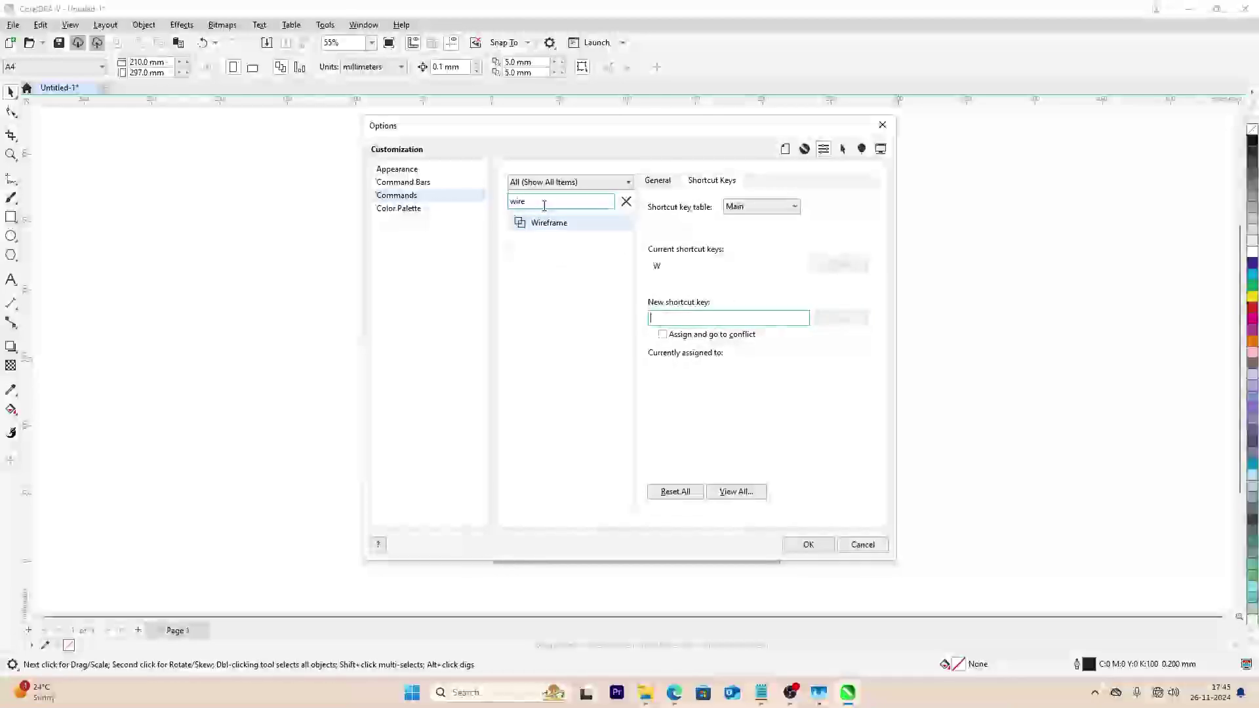
click(436, 197)
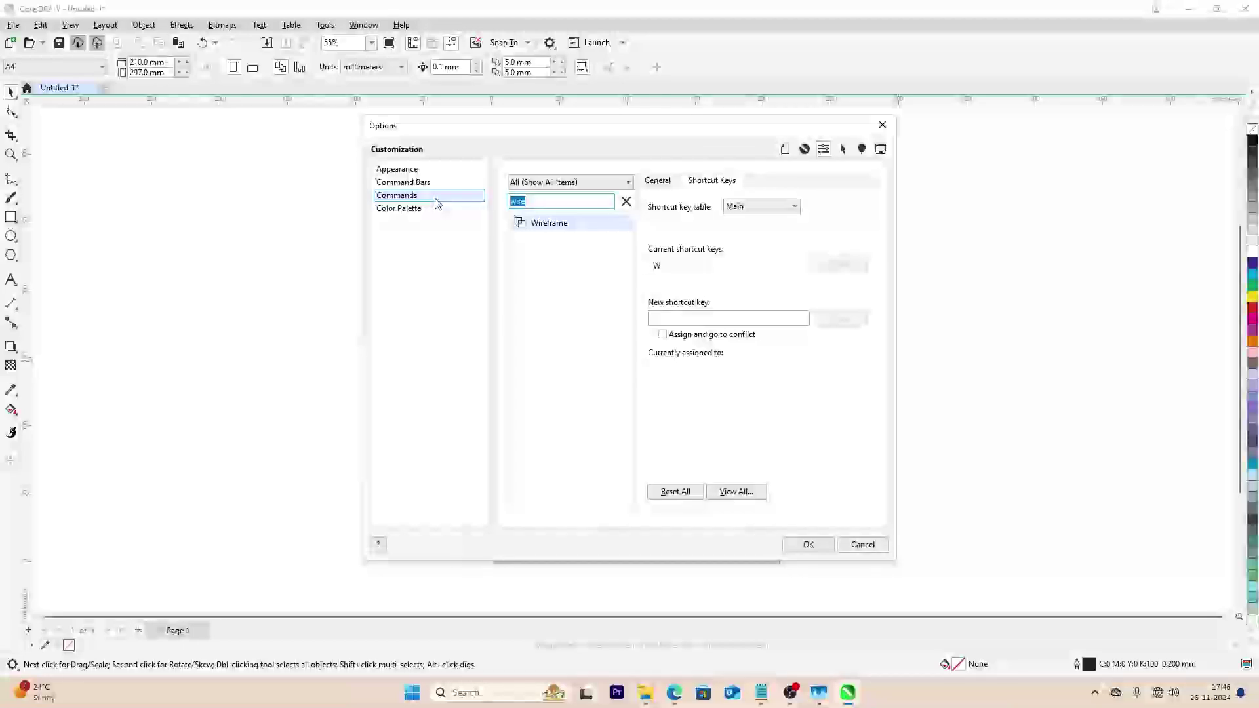
text(enh)
key(BackSpace)
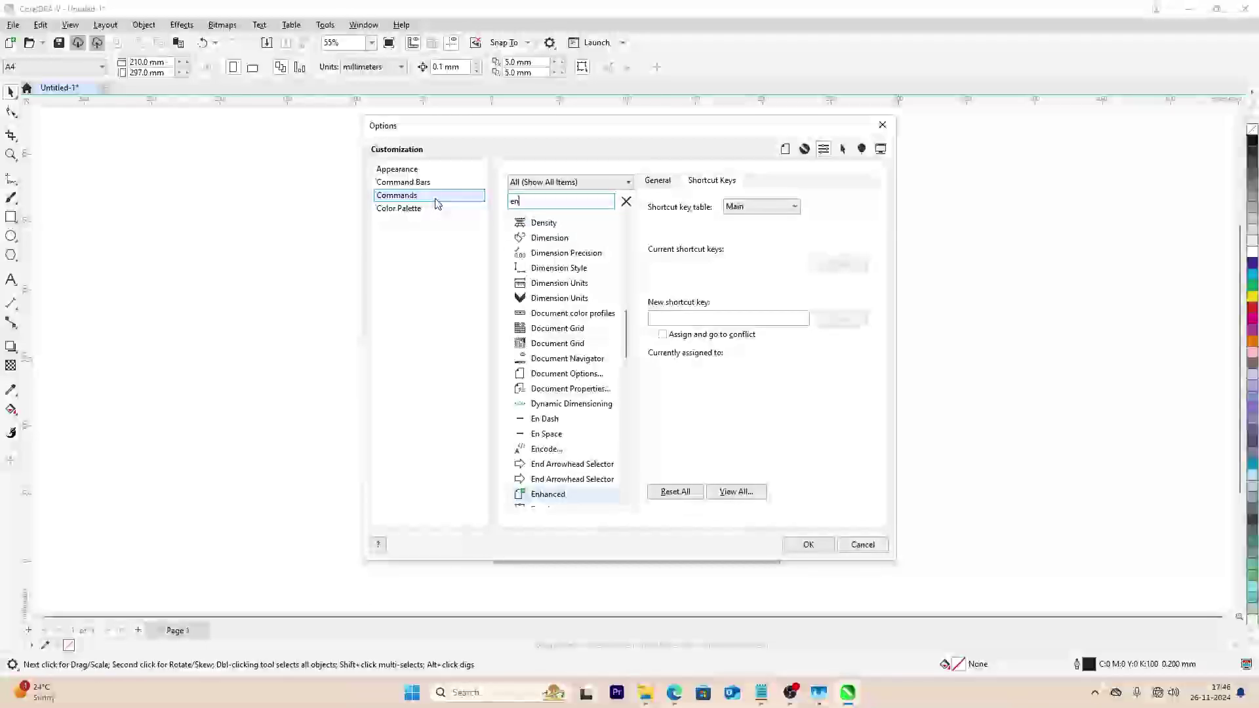
text(han)
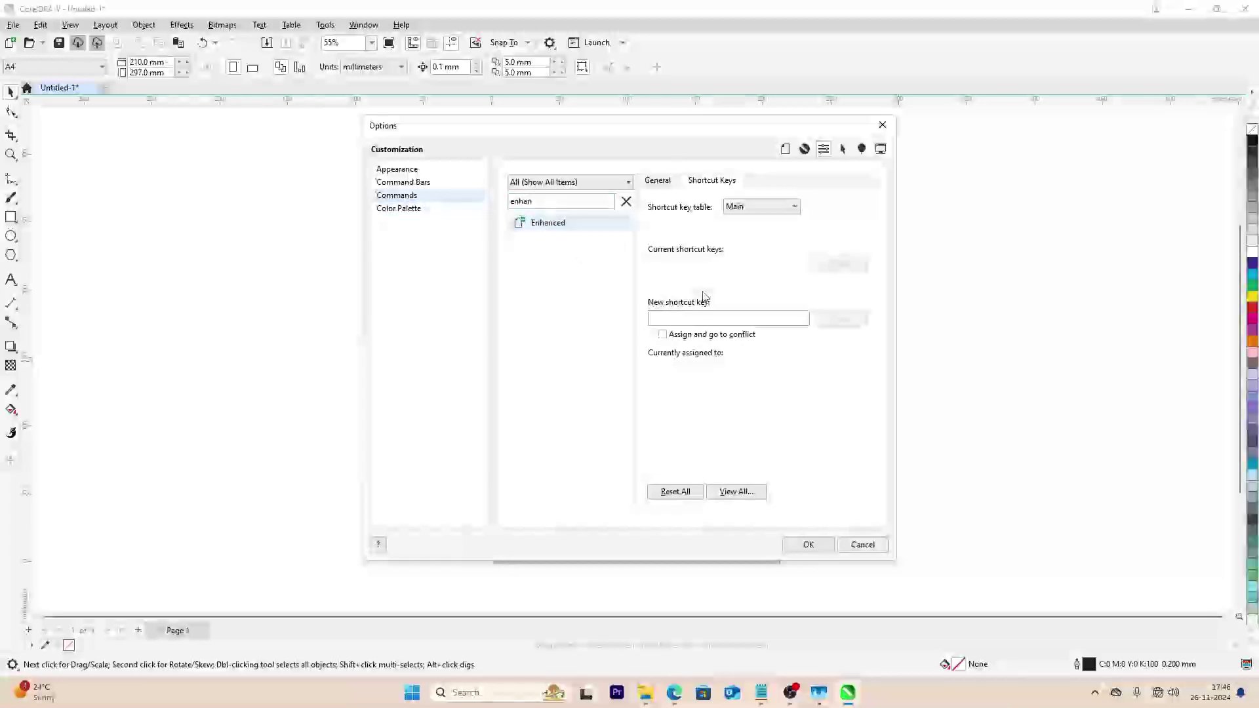
click(691, 319)
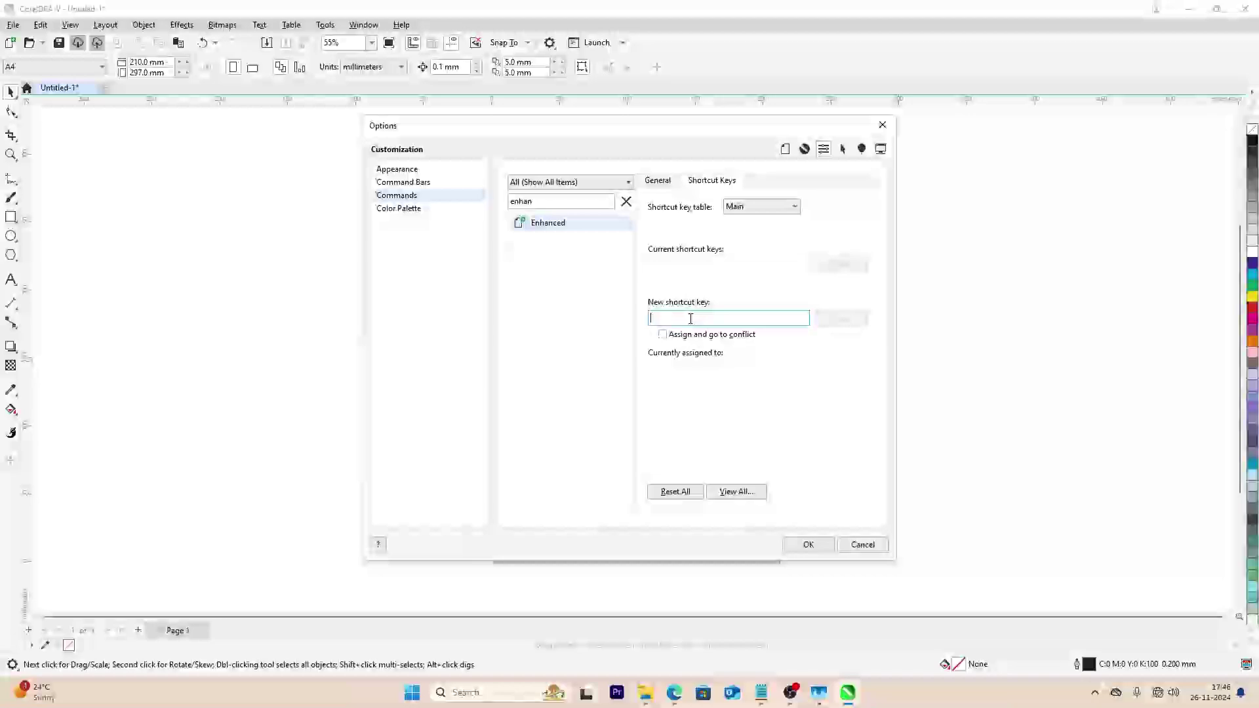
key(q)
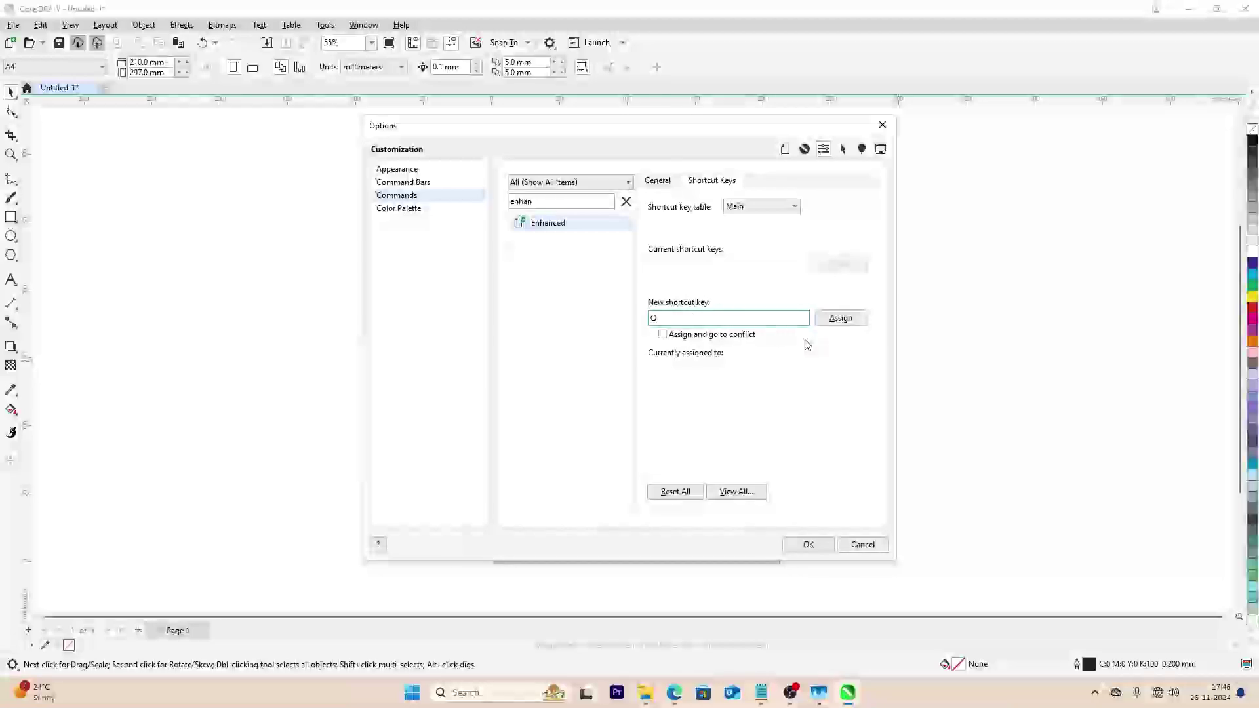
click(839, 319)
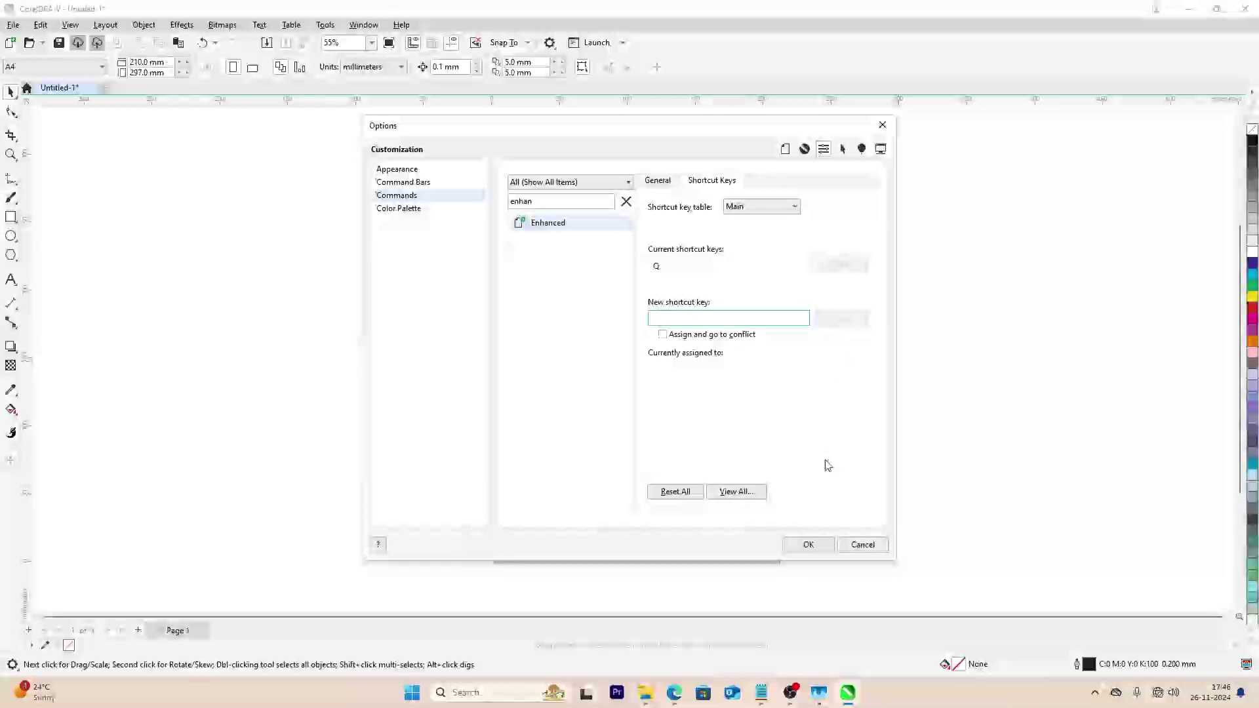
click(809, 545)
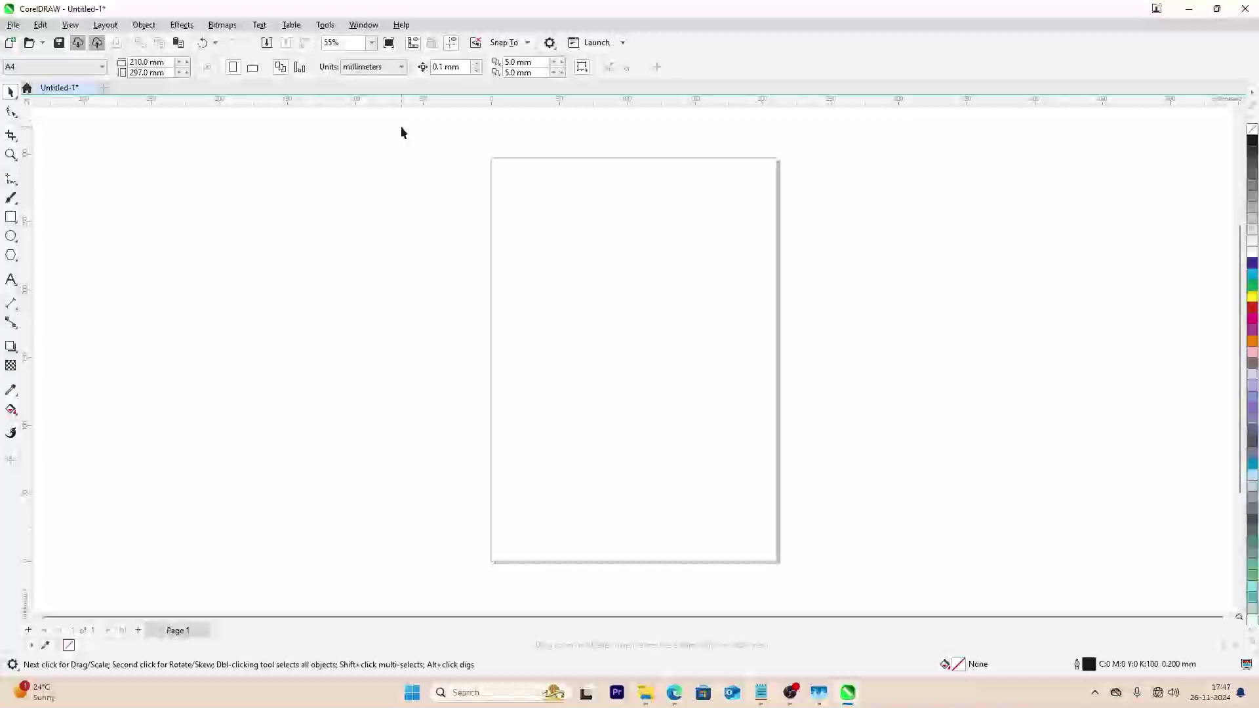
- Show the Scripts docker and expand the CalendarWizard project and its Wizard module
click(323, 27)
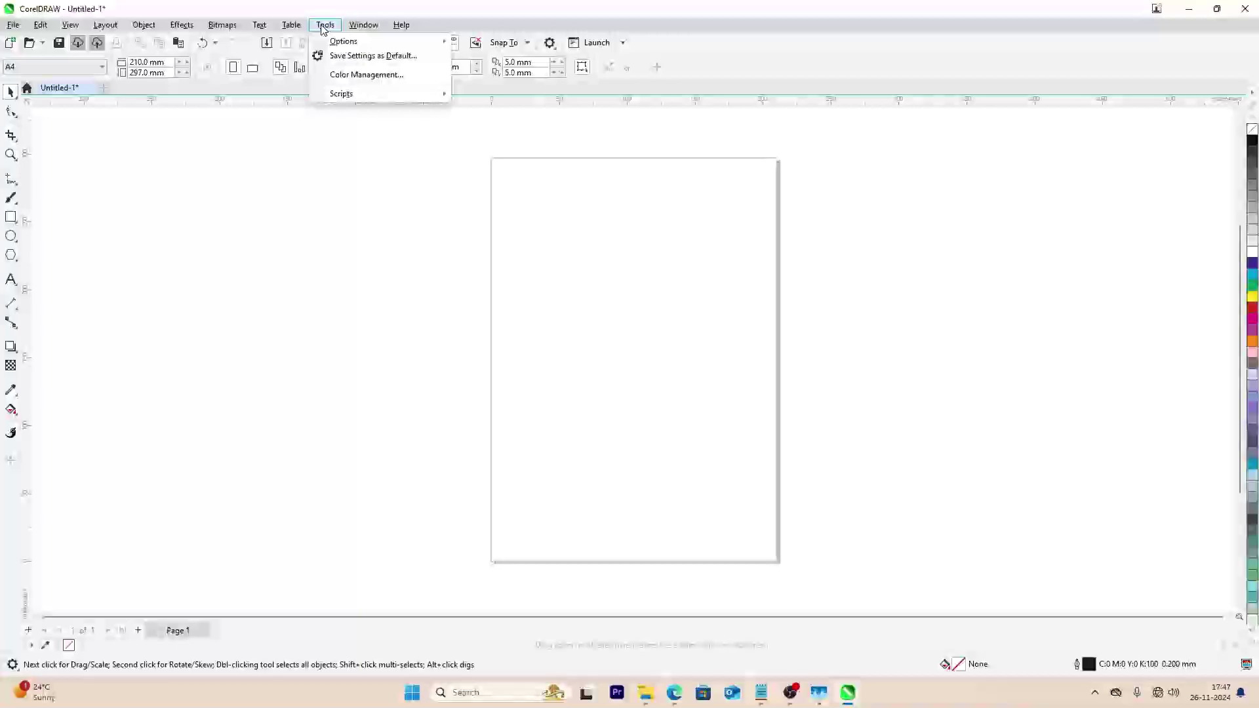
mouse_move(335, 99)
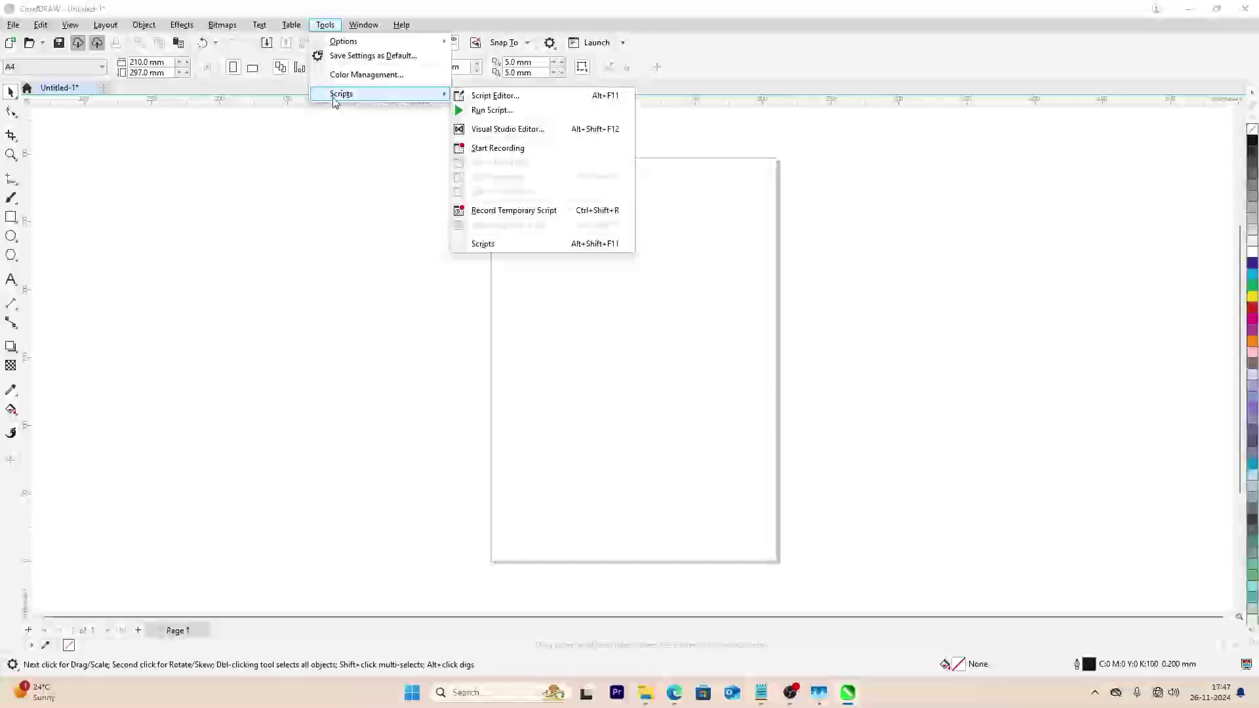
click(578, 247)
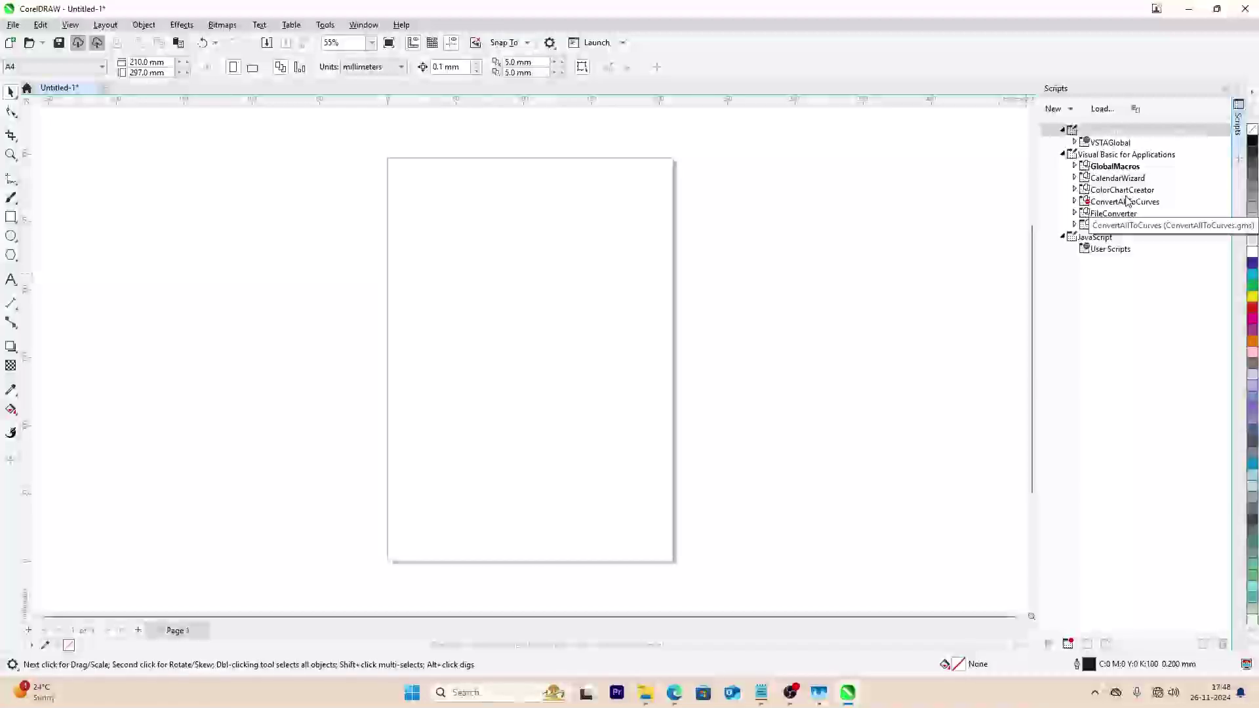
double_click(1089, 178)
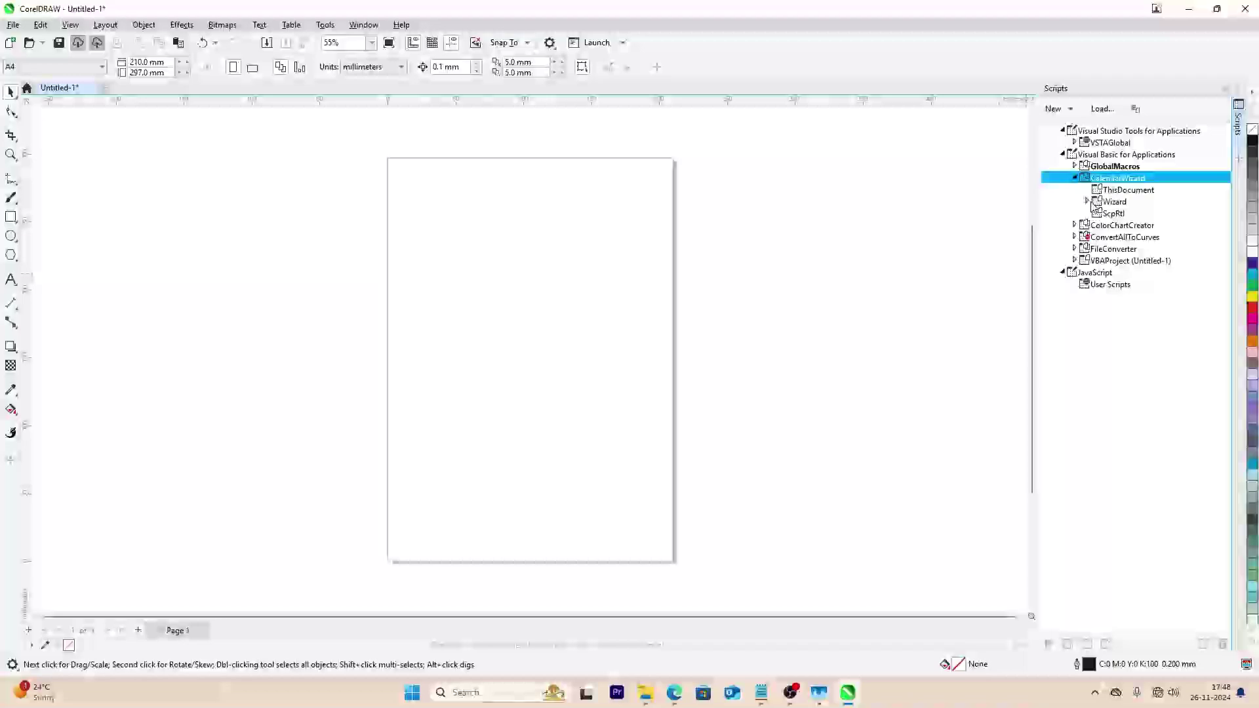
click(1089, 202)
click(1086, 202)
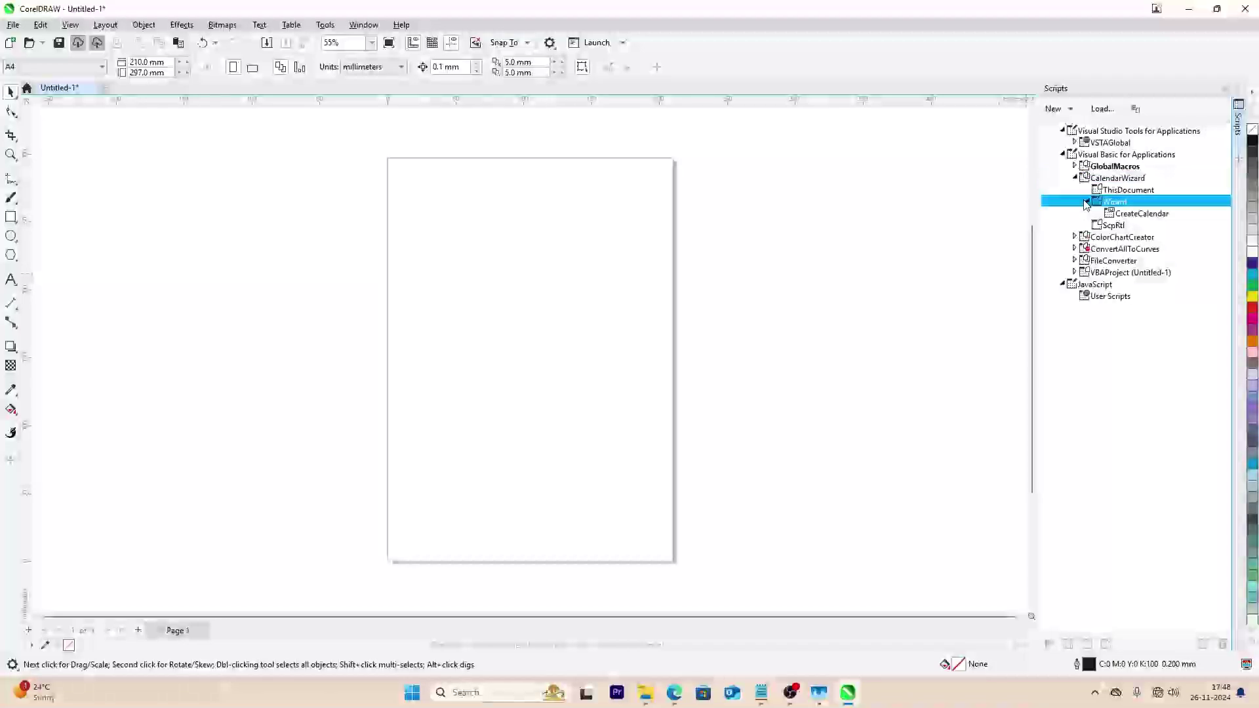
- Run the CreateCalendar macro and enlarge the calendar preview in the wizard
click(1139, 217)
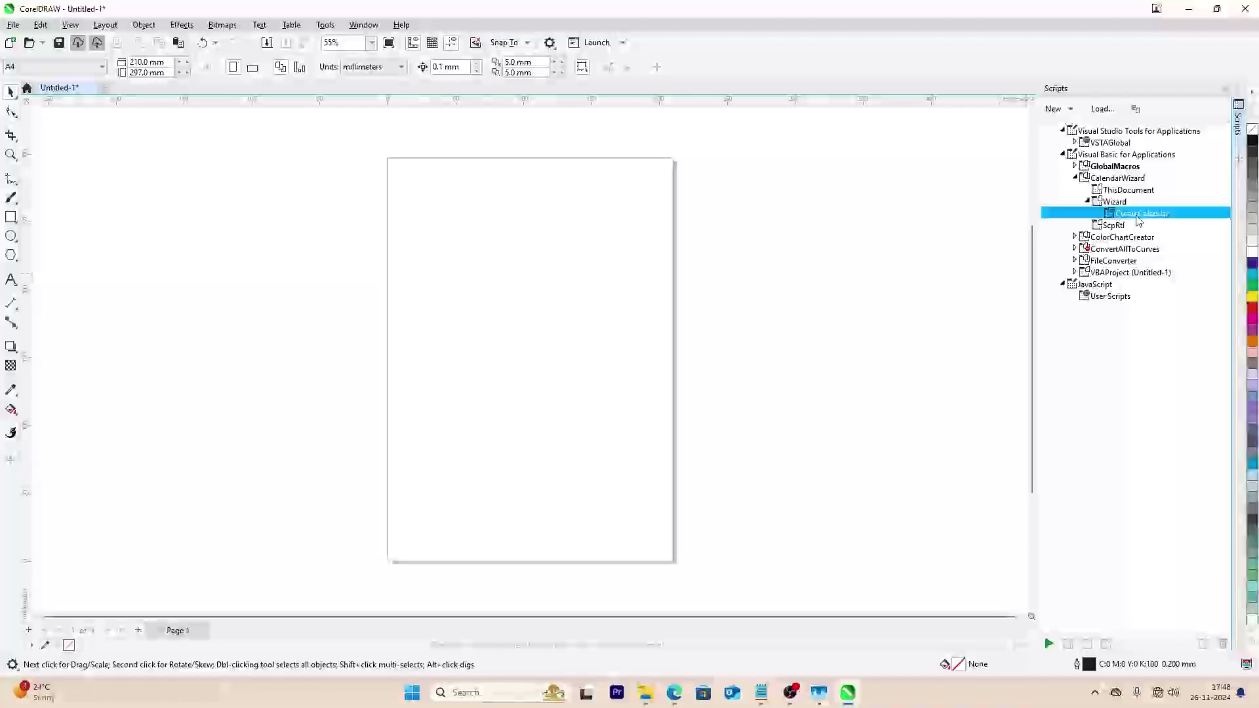
double_click(1138, 215)
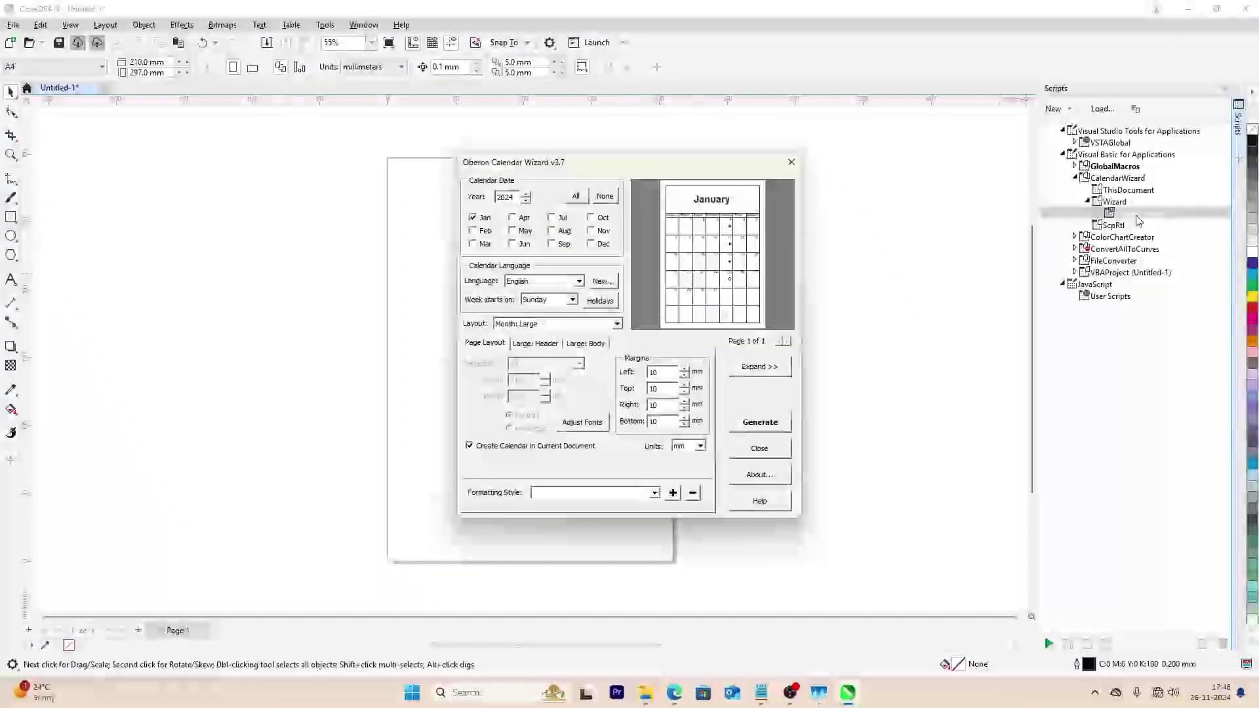
click(761, 367)
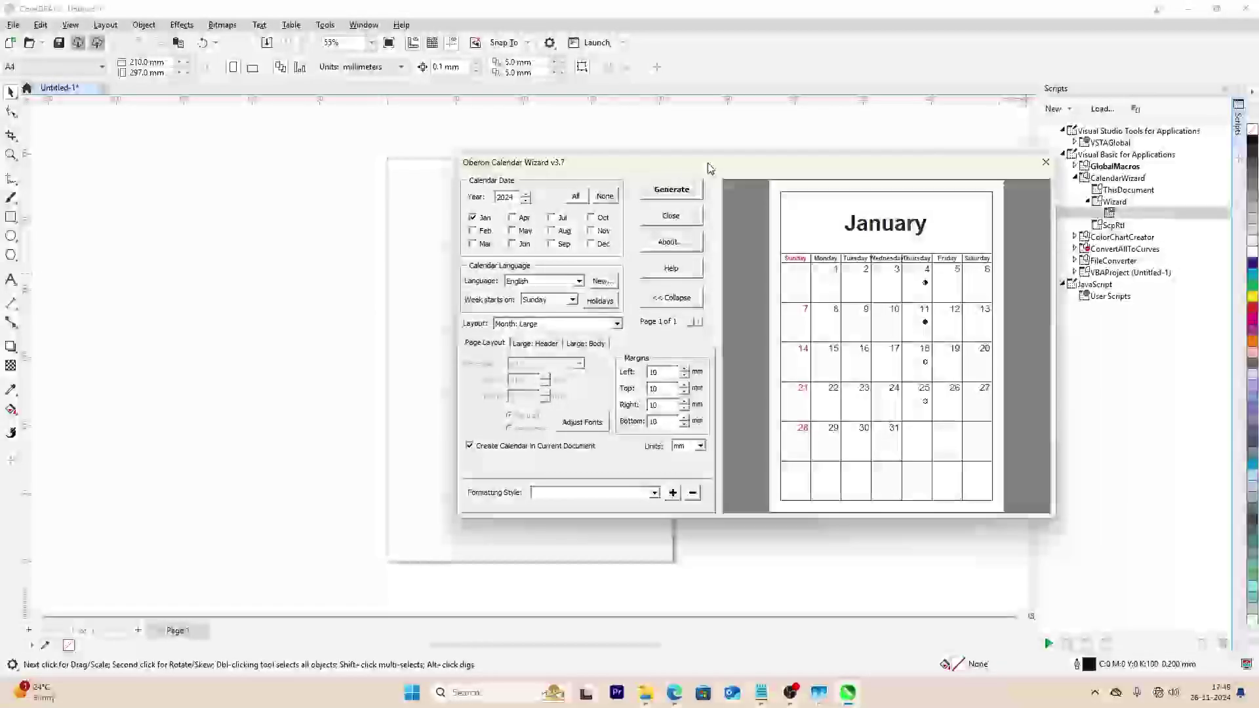
drag(708, 168, 543, 162)
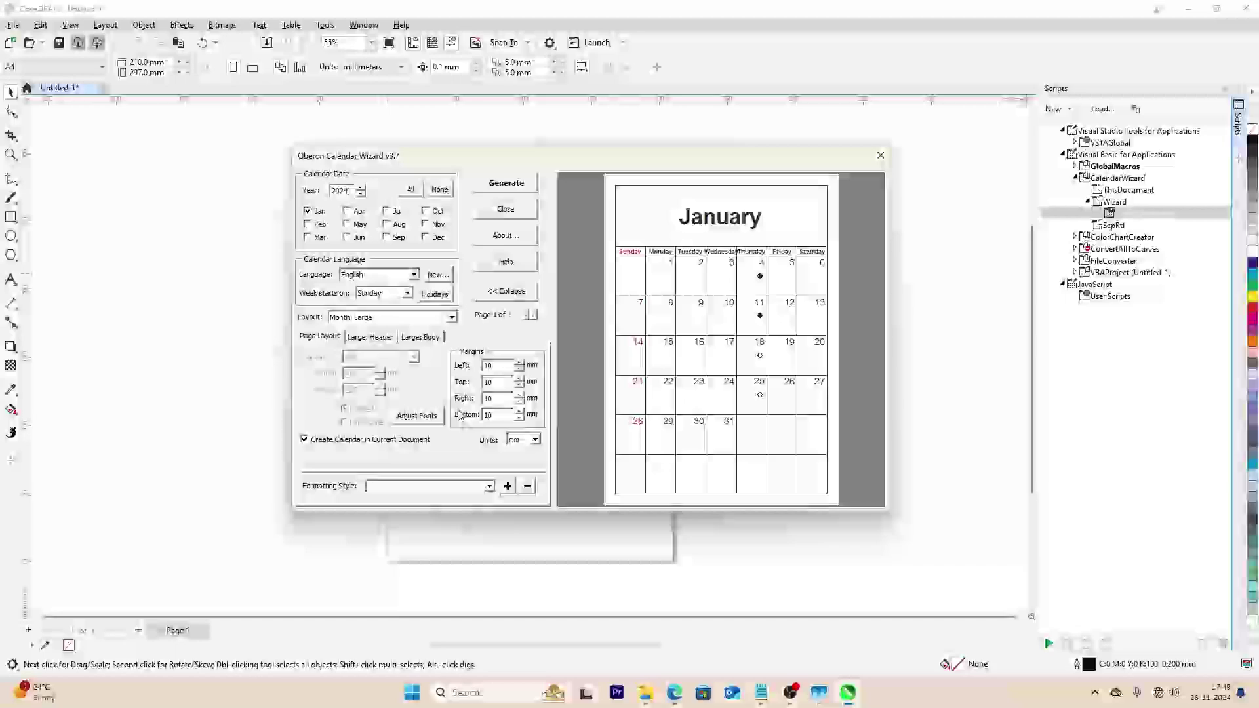
click(516, 296)
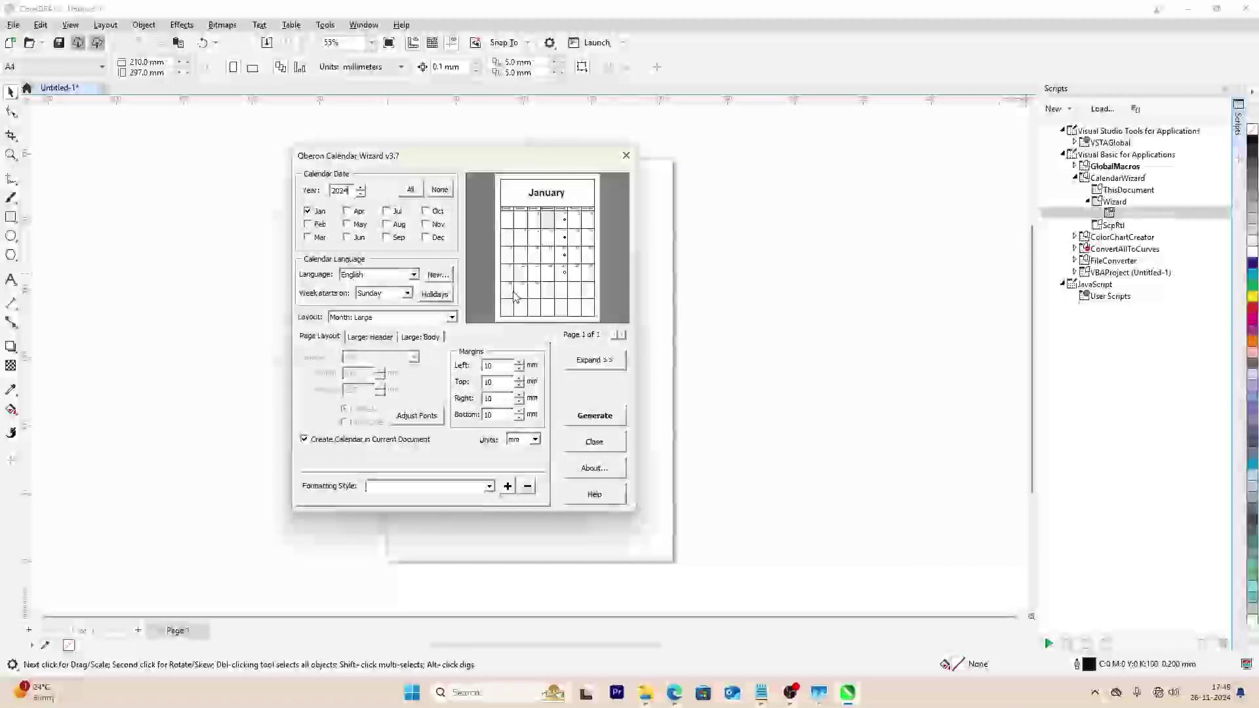
click(590, 362)
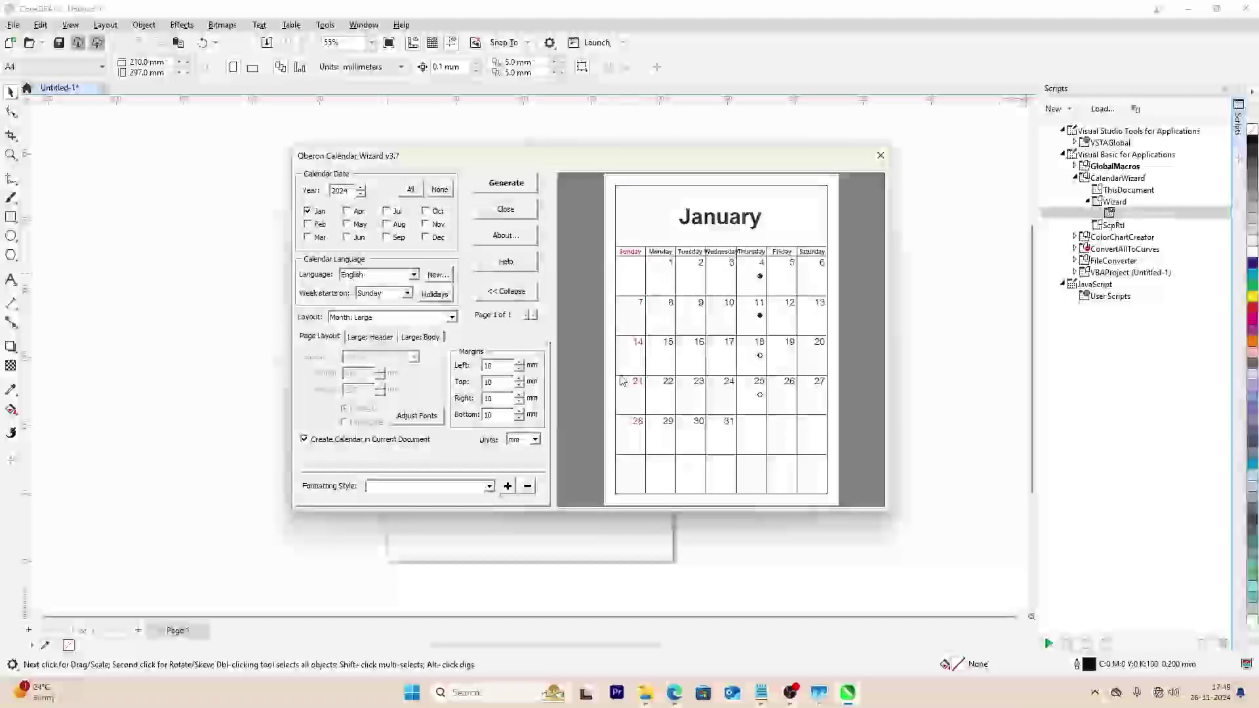
- Include all twelve months in the calendar and browse the month previews up to December and back to January
click(416, 193)
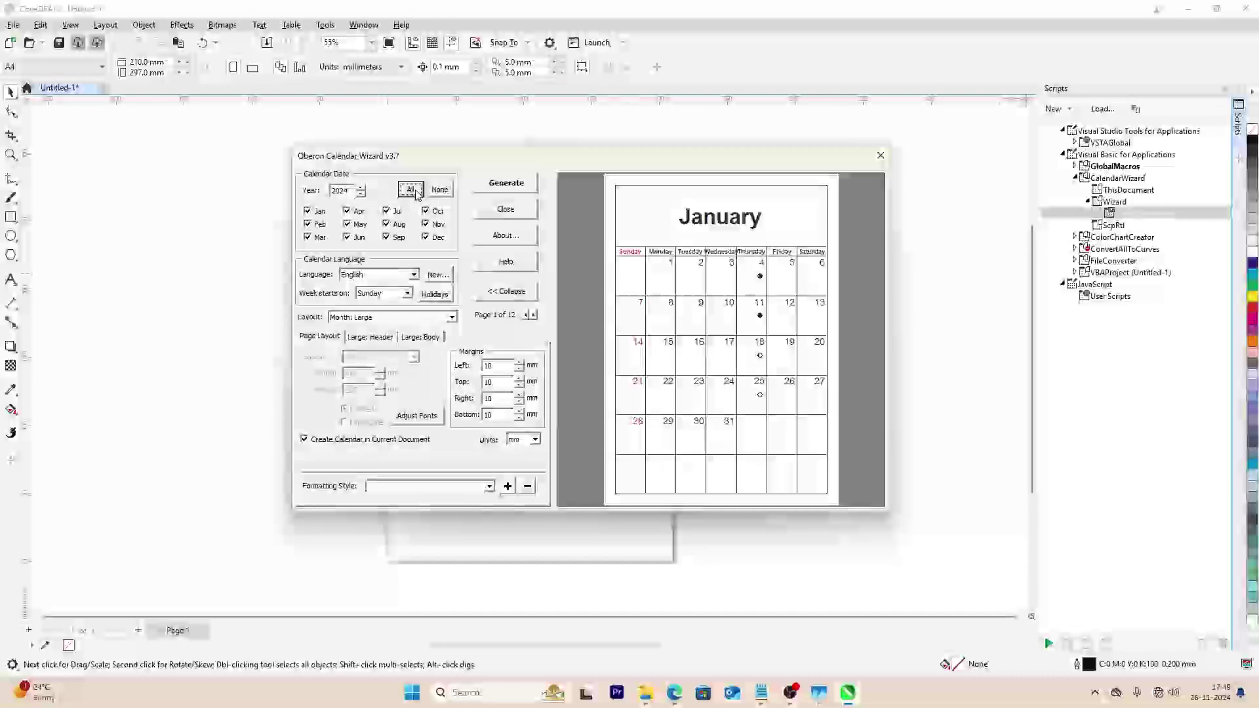
click(534, 315)
click(534, 315)
click(534, 315)
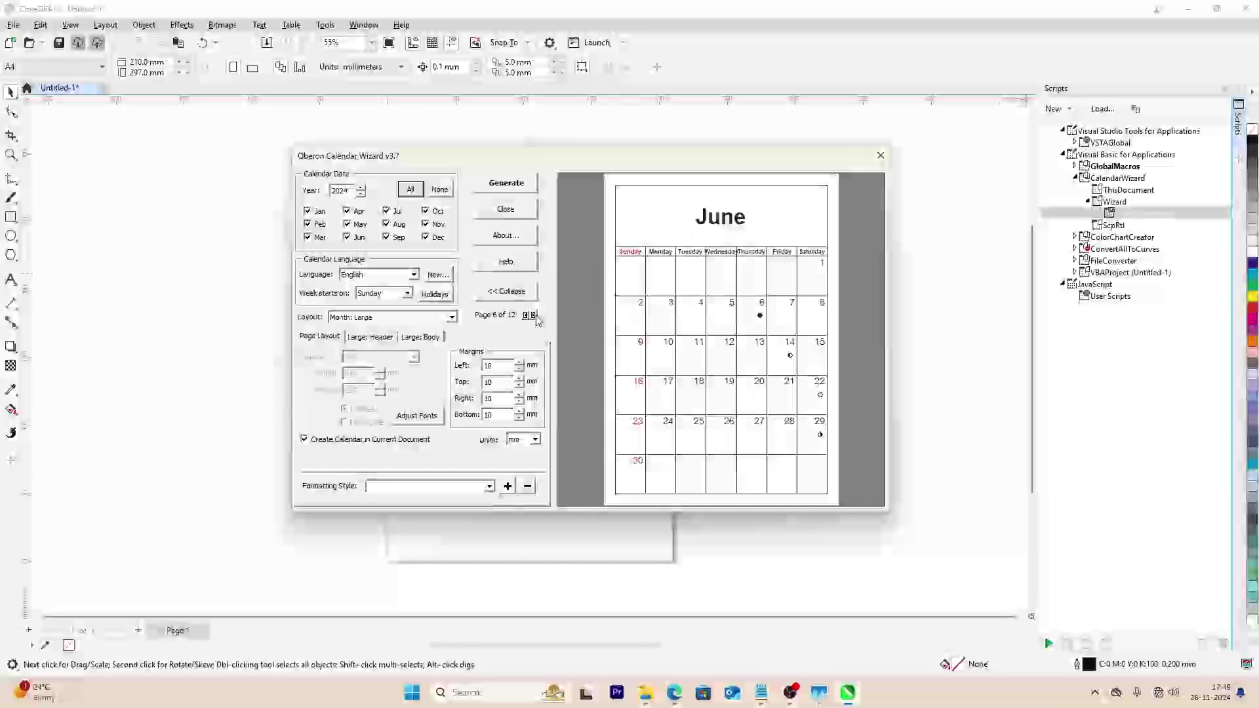
click(533, 315)
click(534, 314)
click(534, 315)
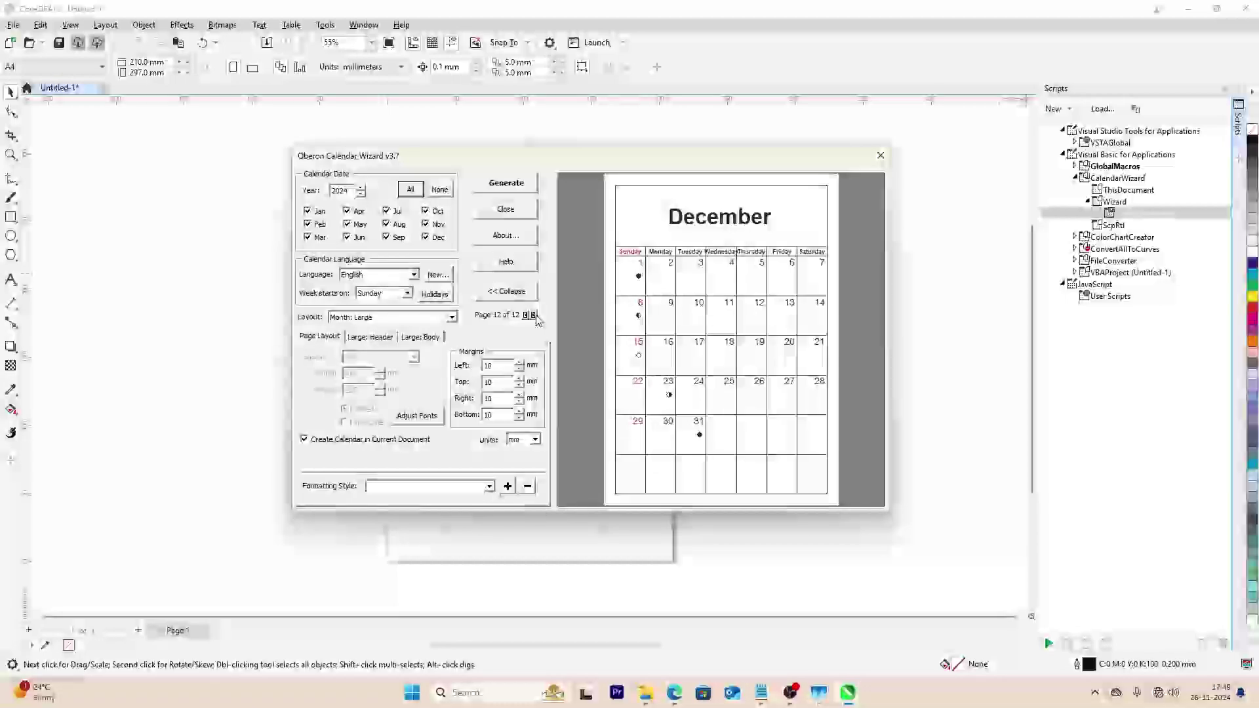
click(525, 315)
click(526, 314)
click(525, 315)
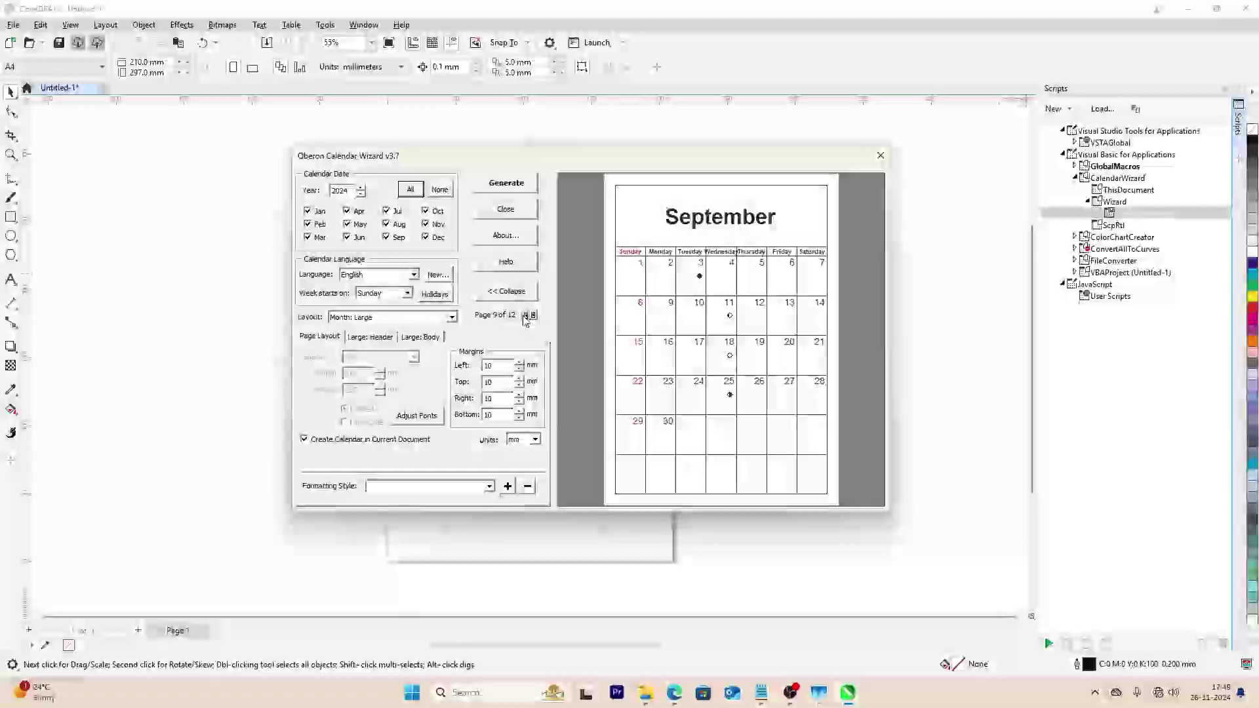
click(525, 314)
click(525, 315)
click(526, 315)
click(526, 315)
click(525, 315)
click(525, 315)
click(525, 315)
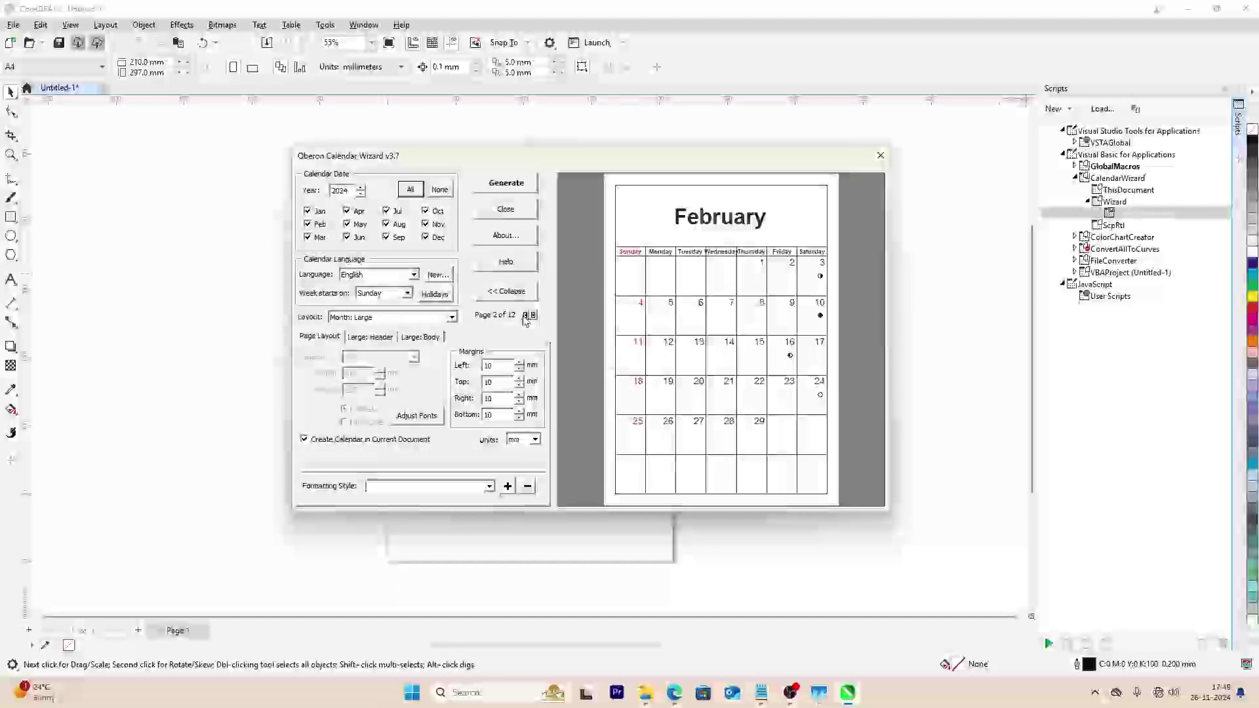
click(526, 315)
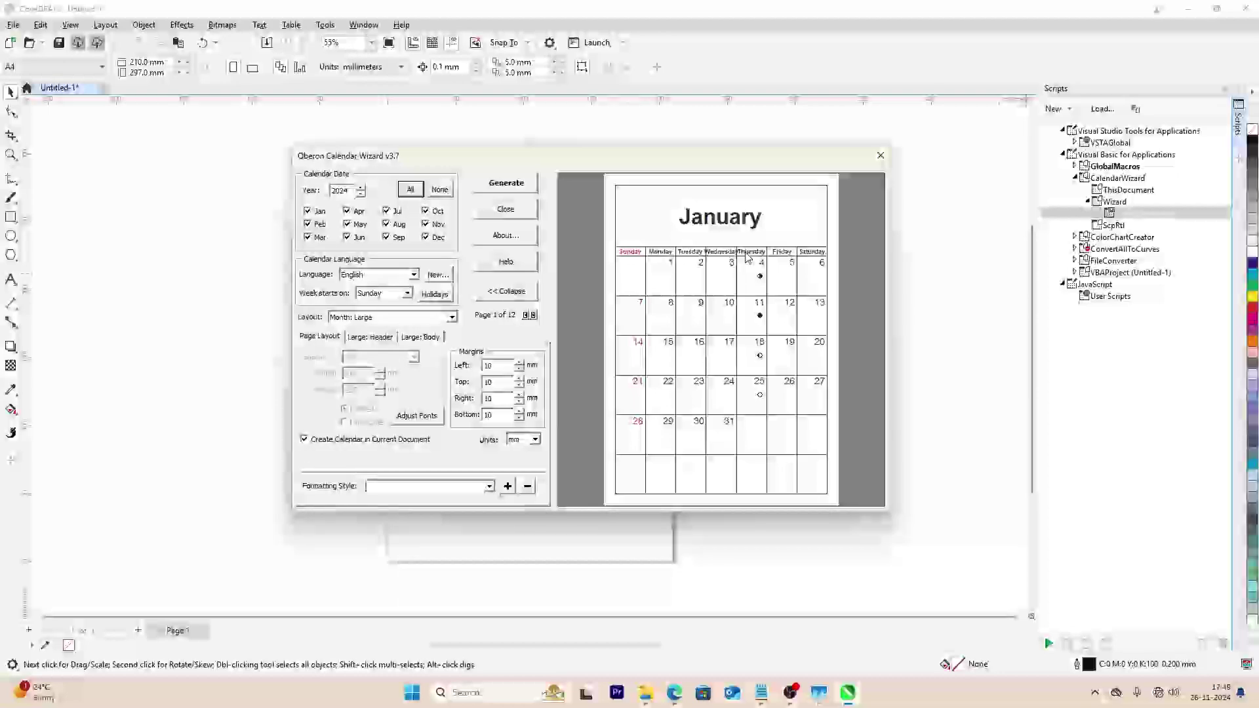
- Keep English as the calendar language, compare the available layouts and choose Month: Large + 12 Small [Bottom]
click(398, 275)
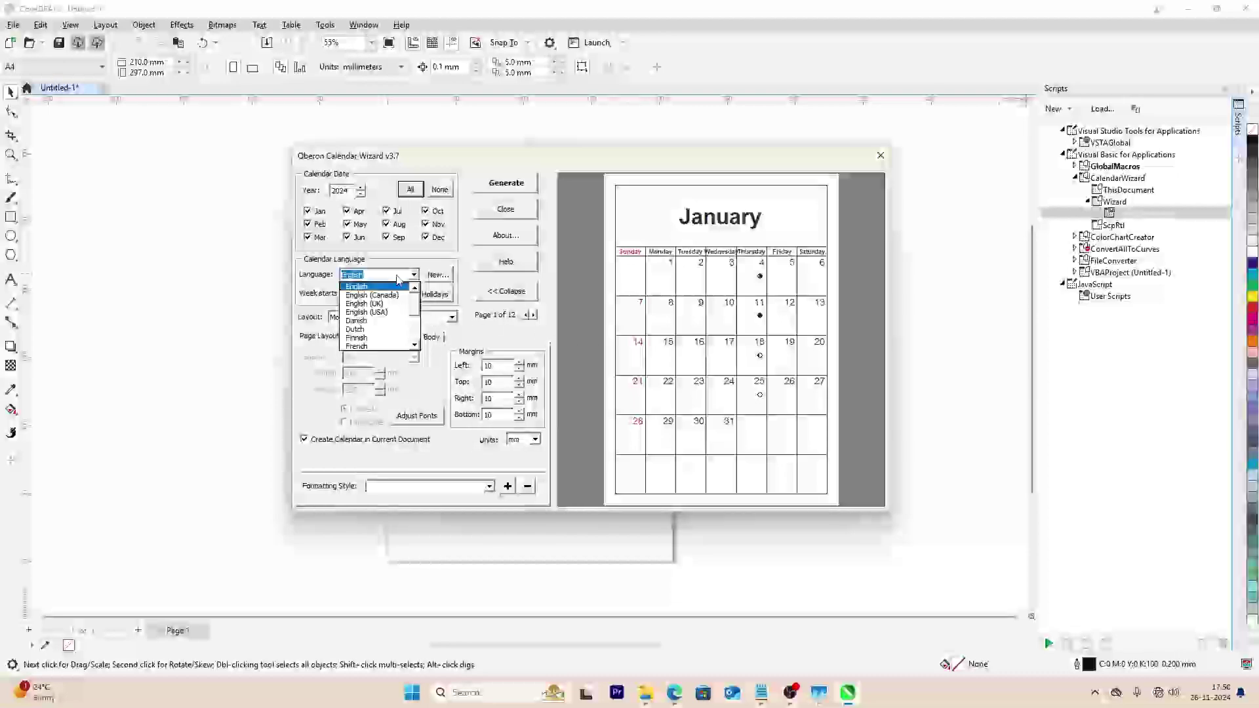
click(398, 277)
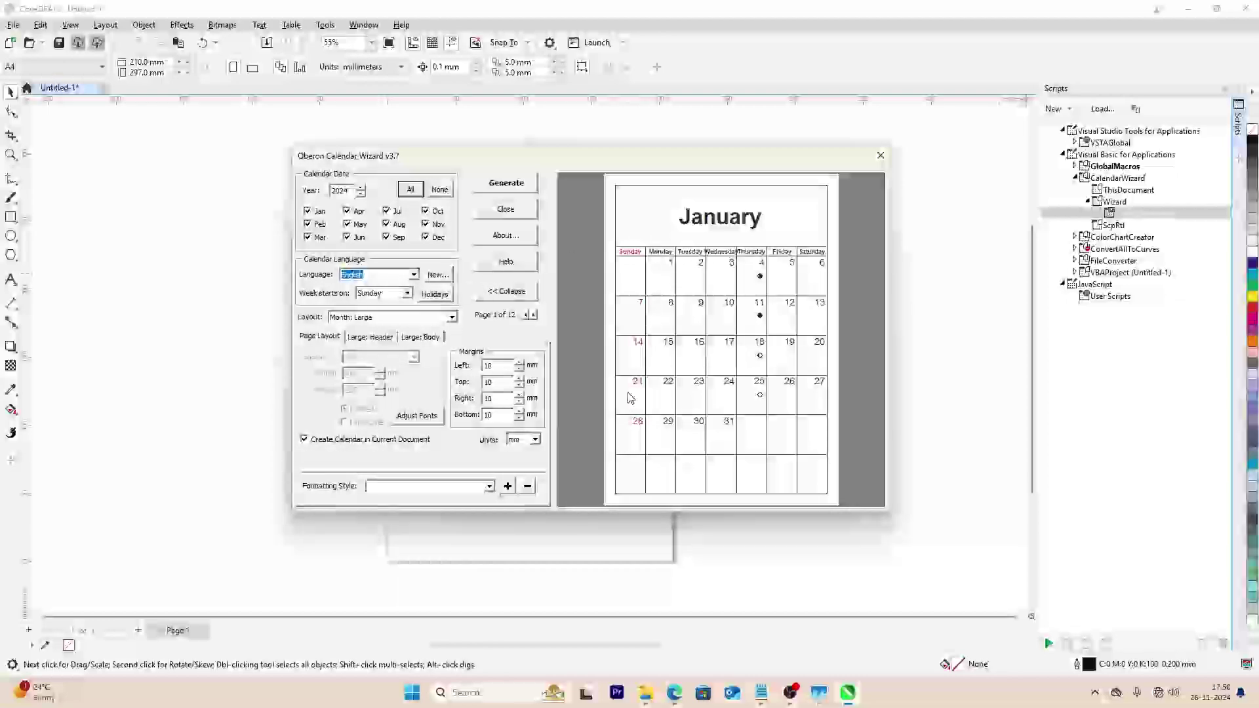
click(451, 318)
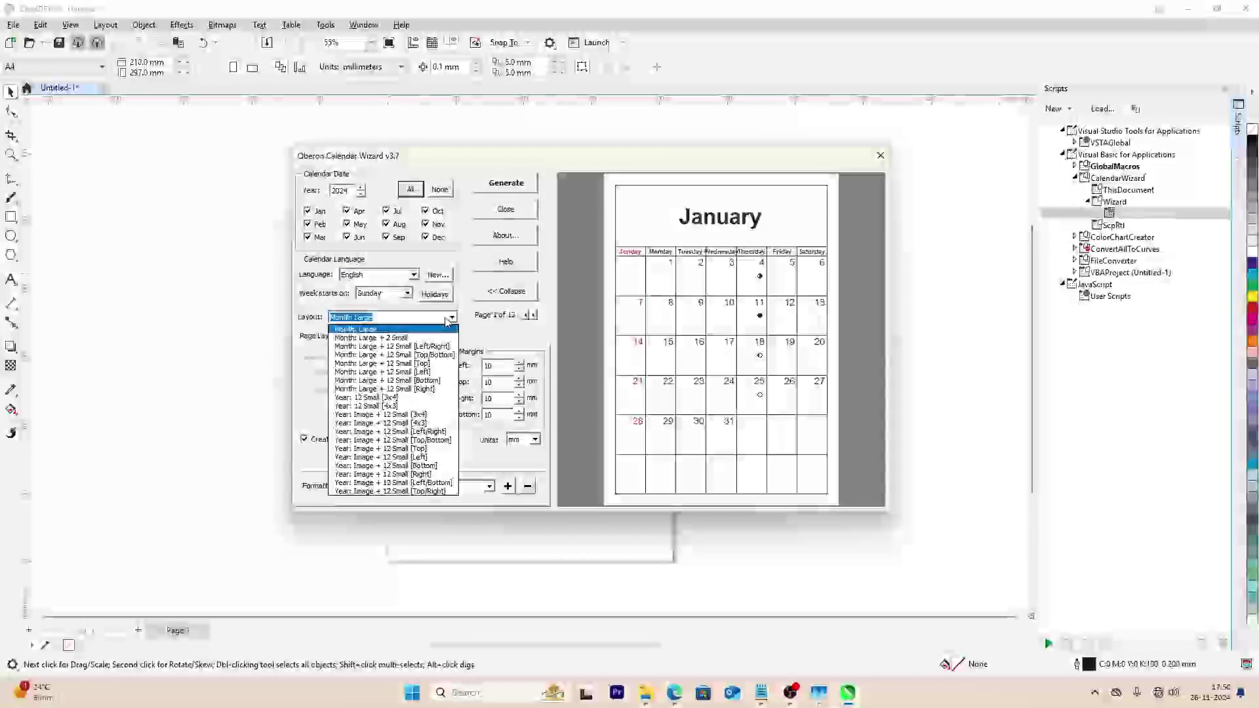
click(439, 337)
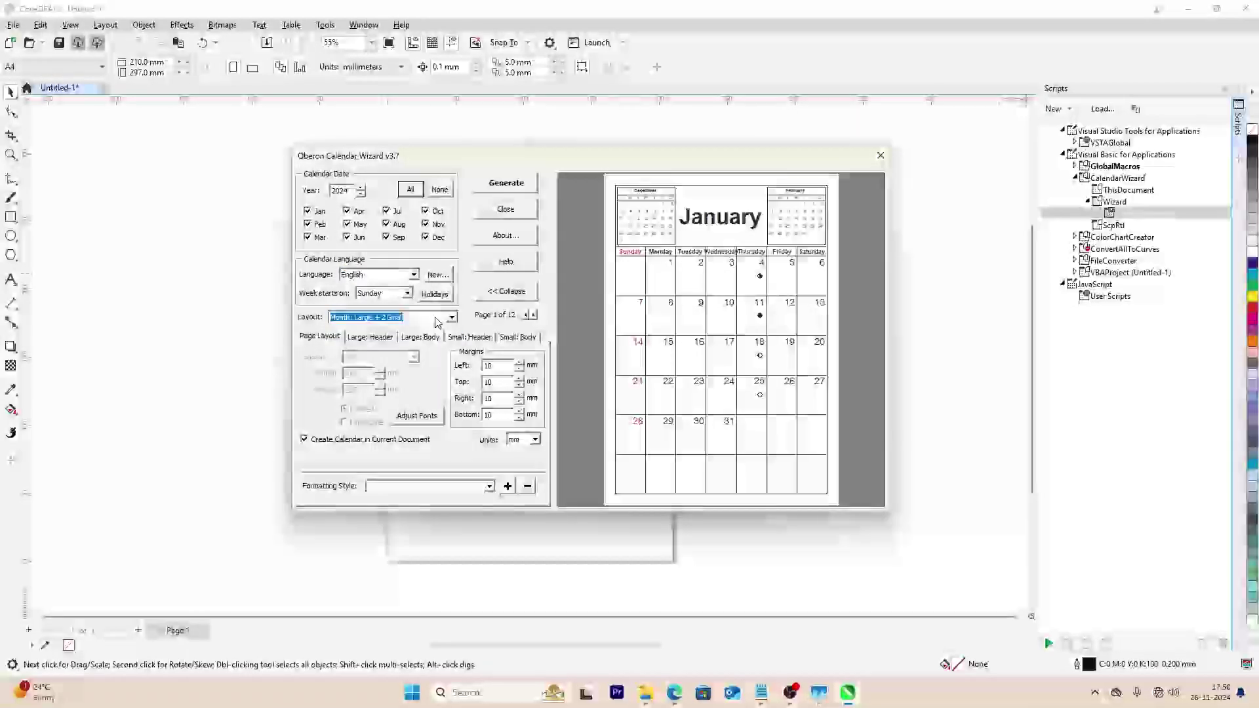
key(Down)
key(Down)
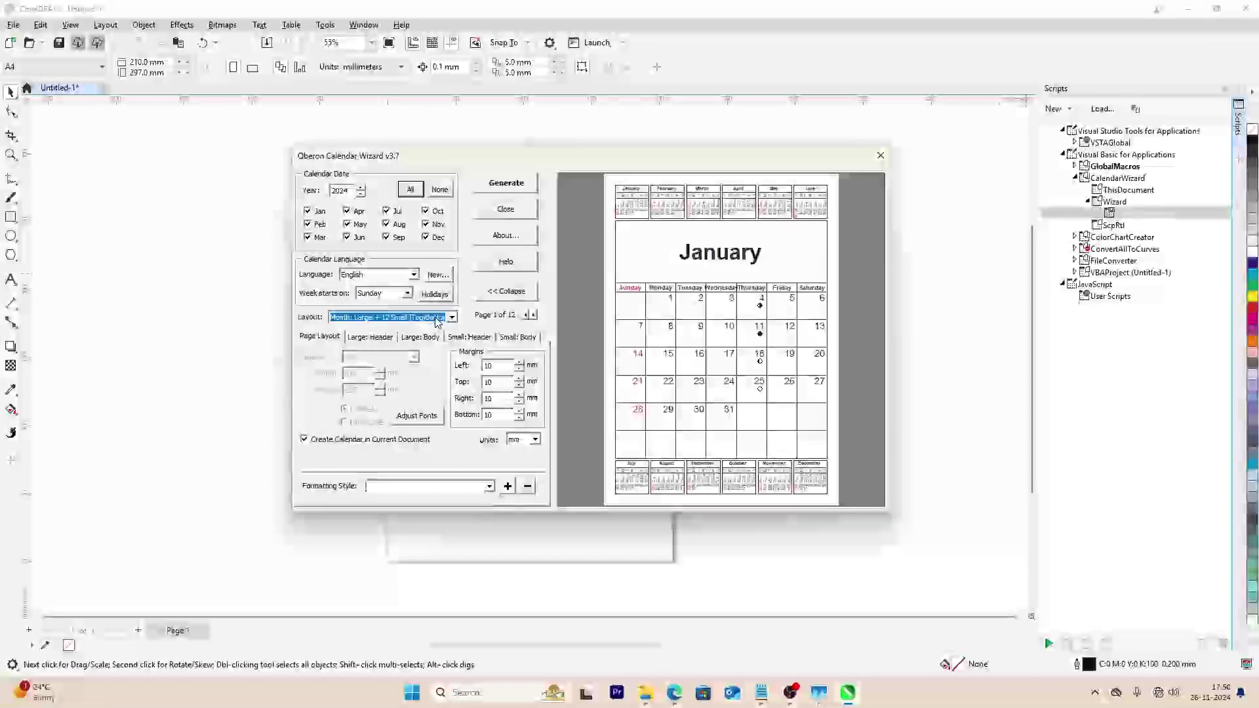
key(Down)
key(Down)
key(Down)
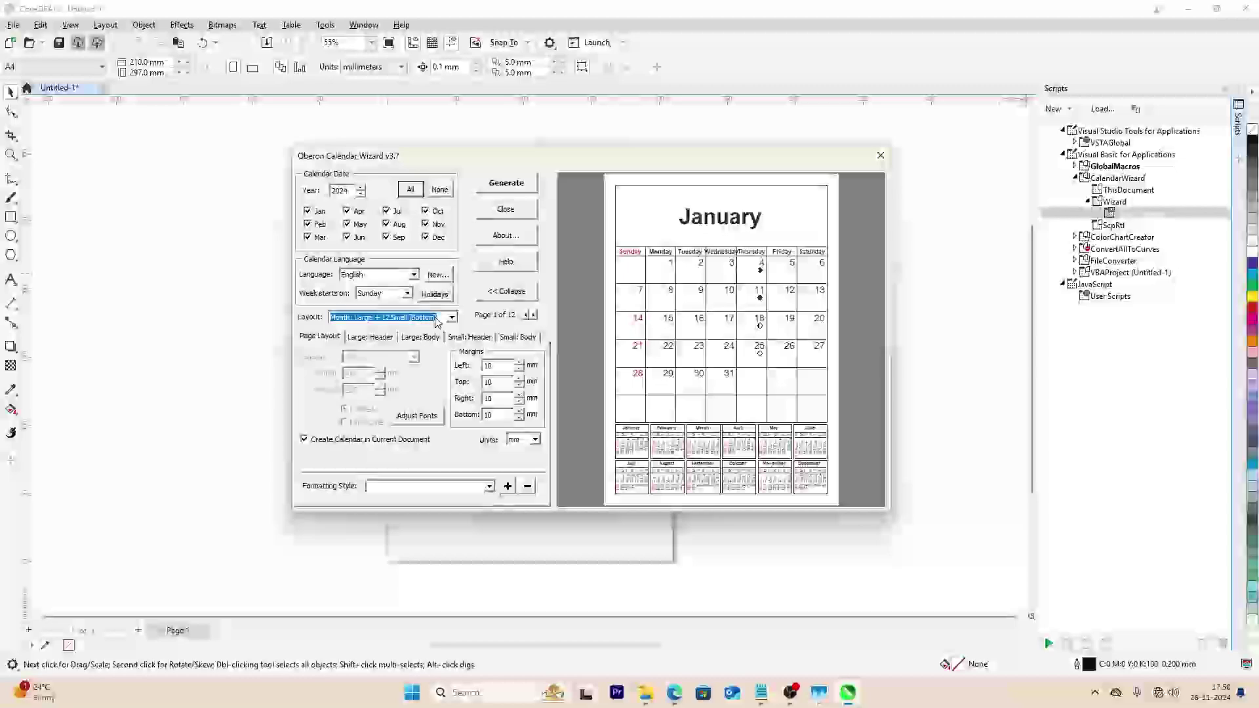
key(Down)
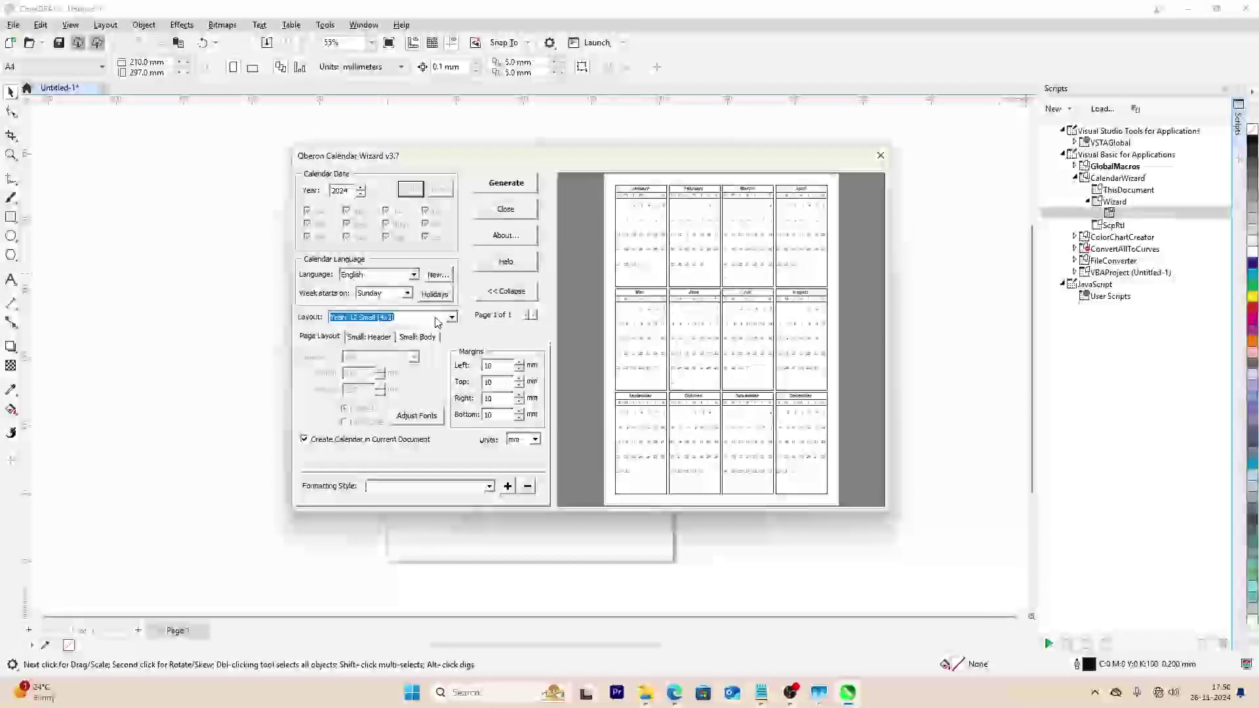
key(Down)
key(Down)
key(Down)
key(Down)
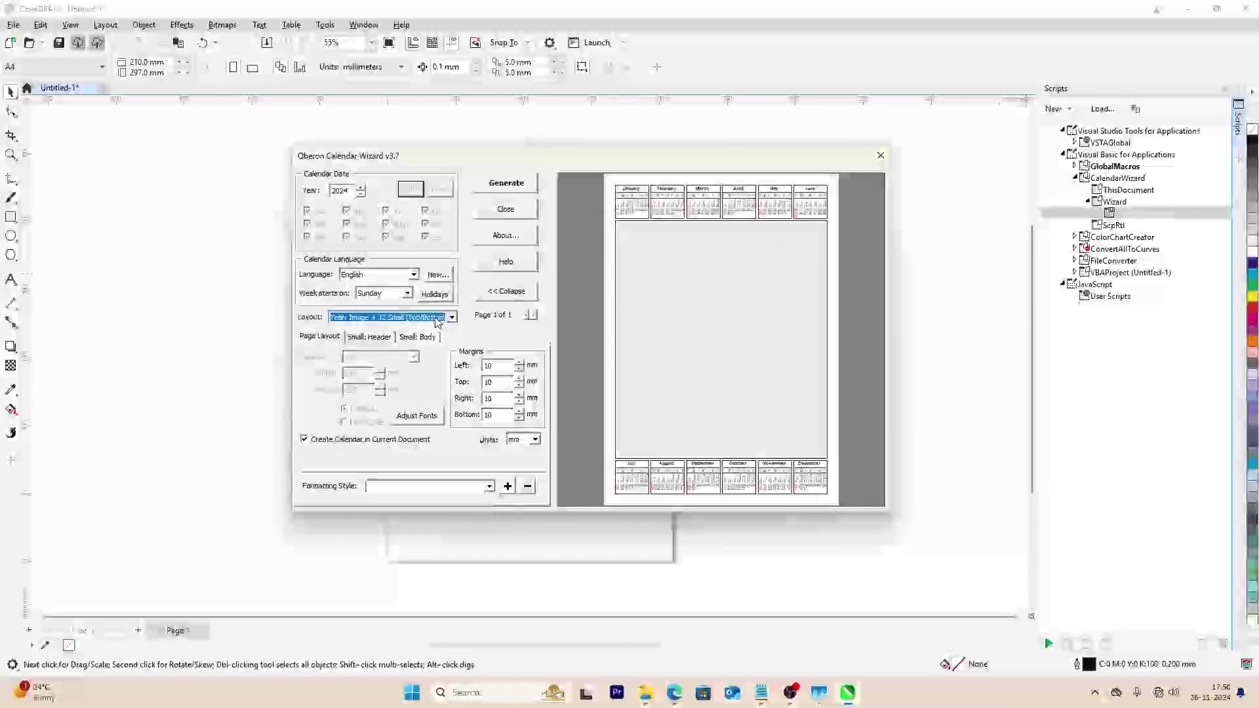
key(Down)
key(Down)
key(Down)
key(Down)
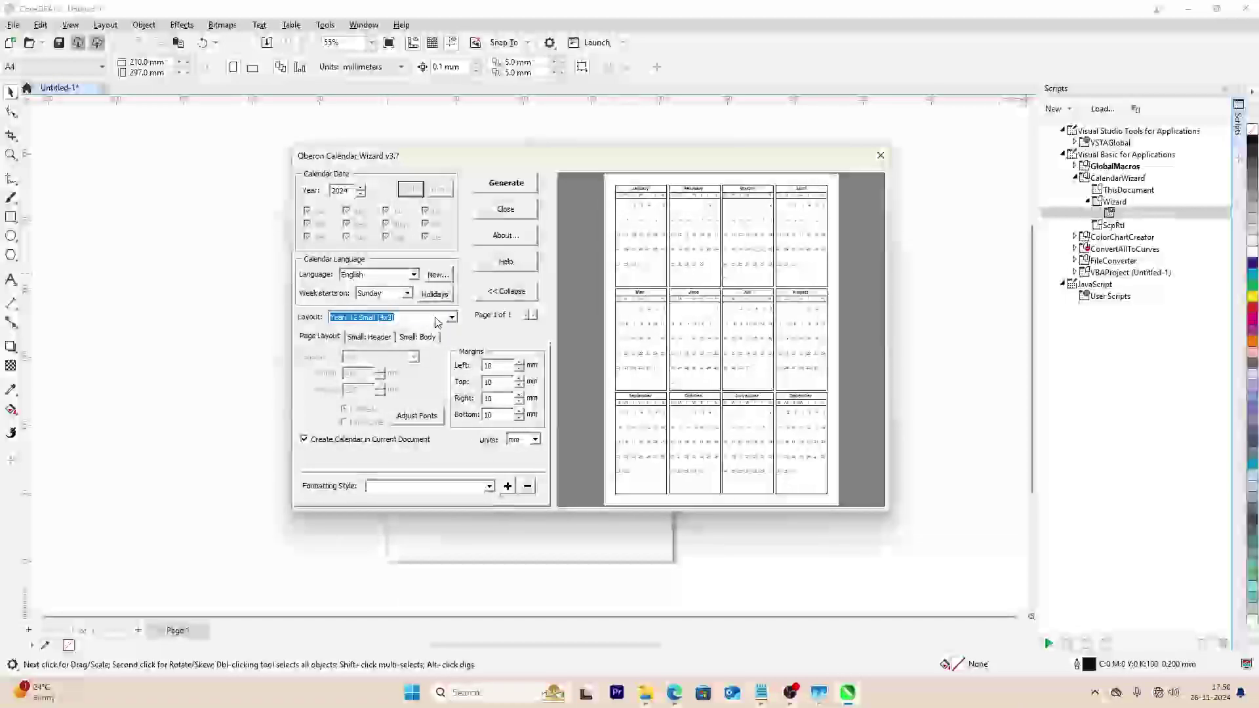
key(Down)
key(Down)
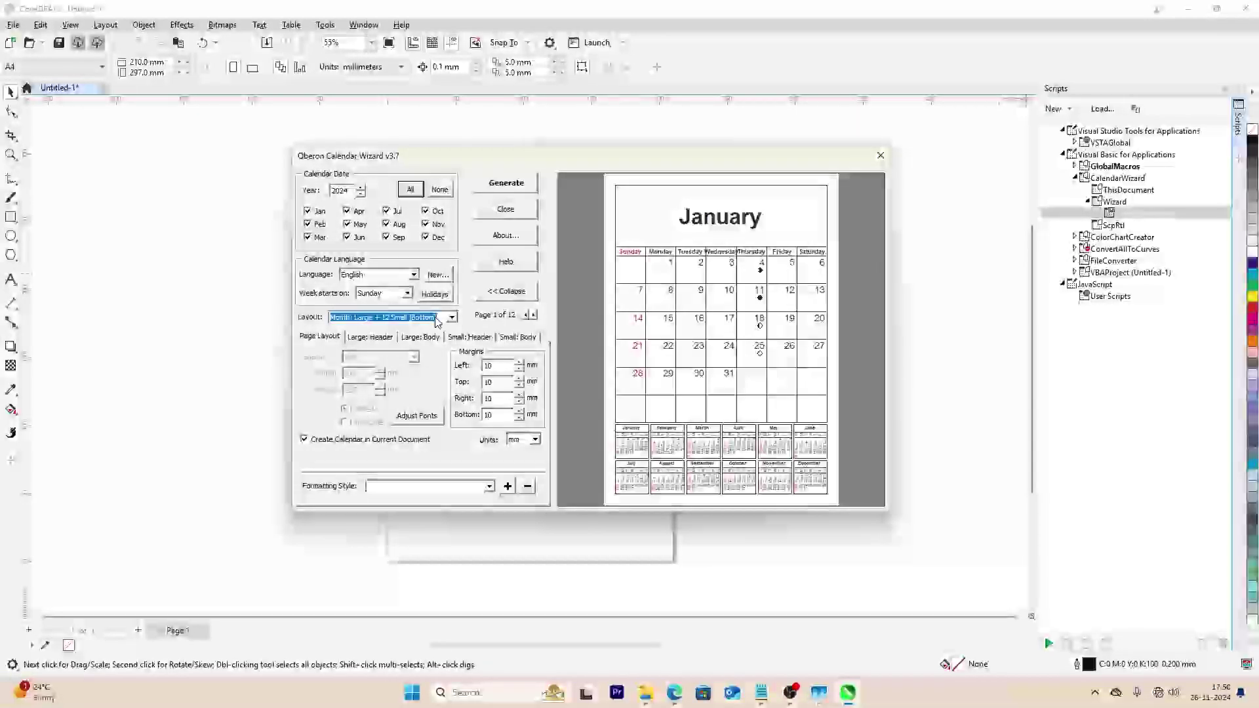
key(Down)
key(Down)
key(Down)
key(Down)
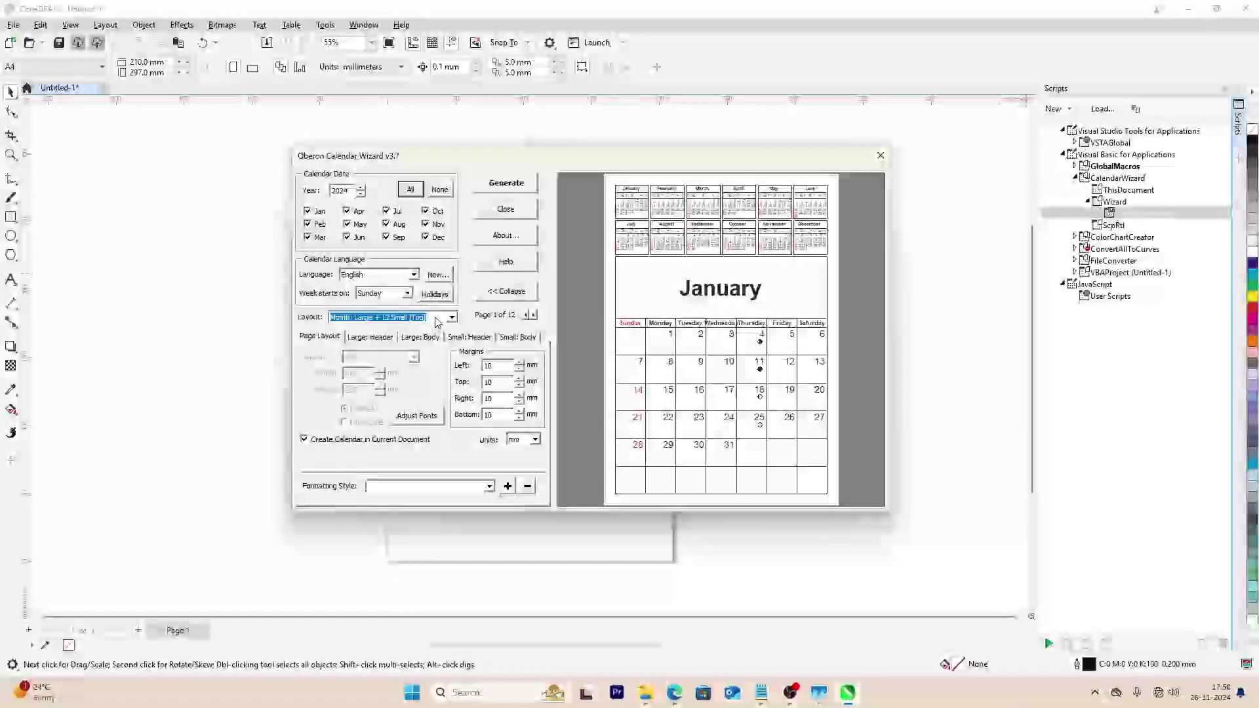
key(Up)
key(Up)
key(Up)
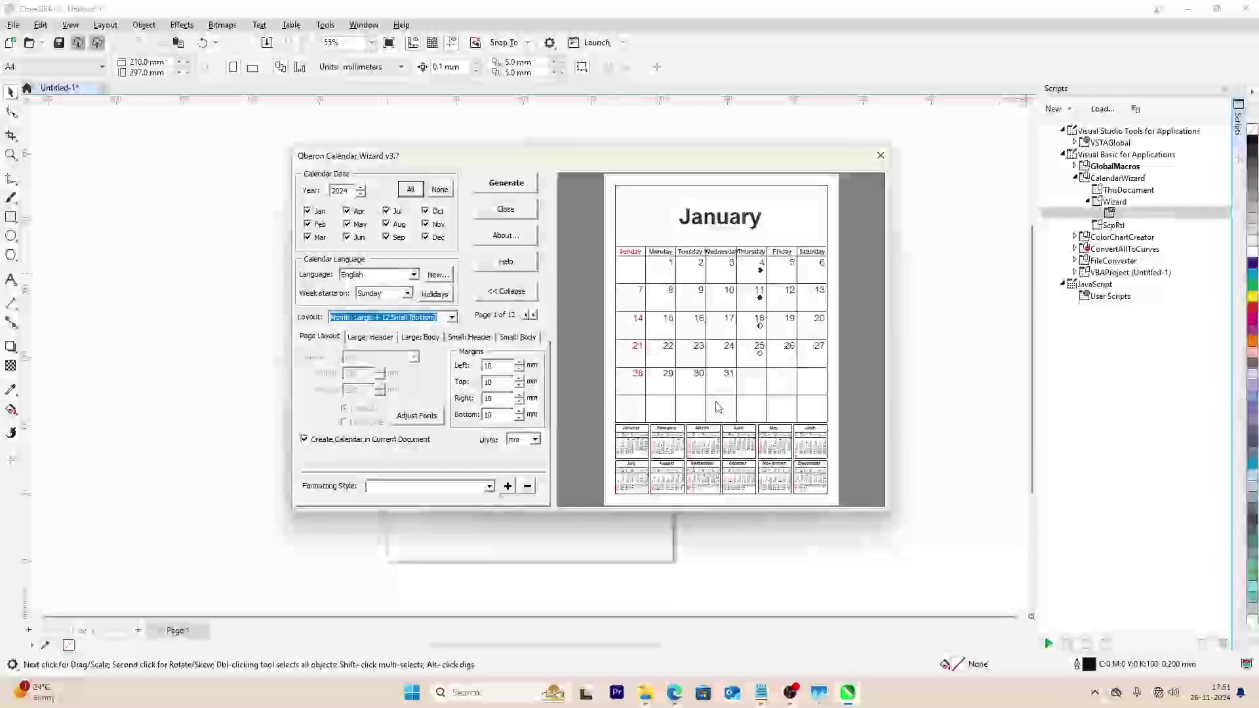
- Try the Center and Top Left text positions for the large calendar body's dates and settle on Center
click(419, 337)
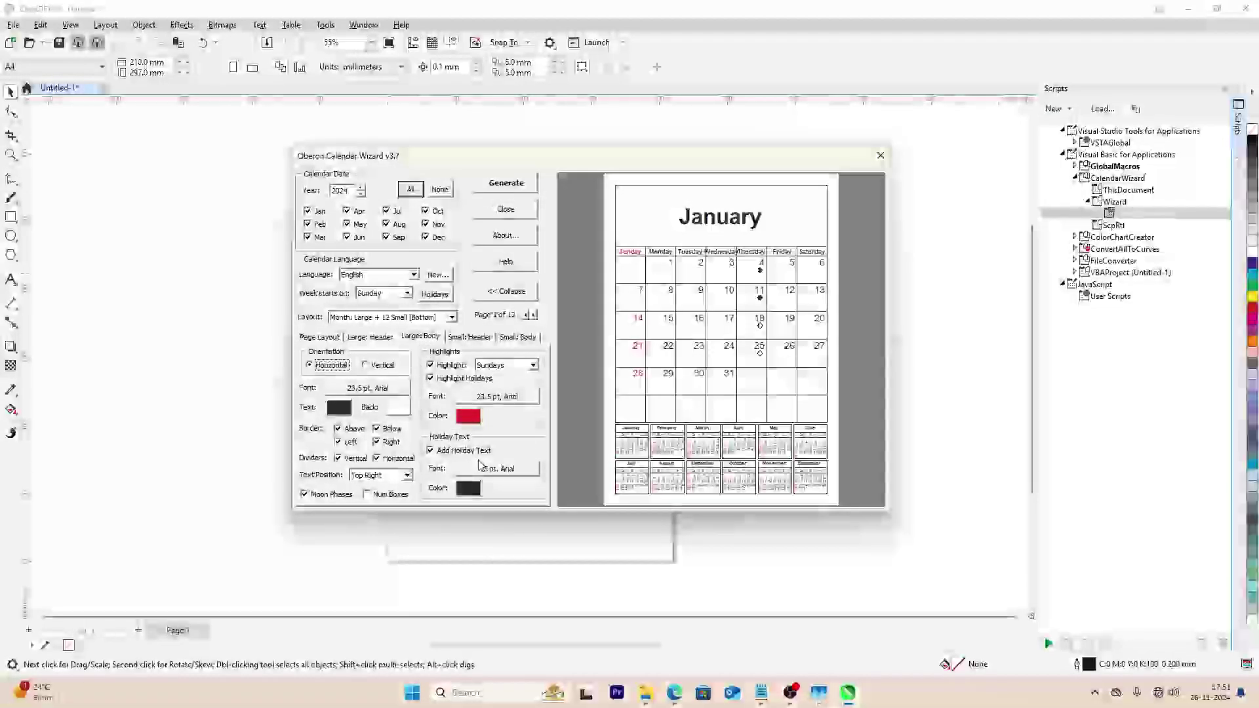
click(378, 475)
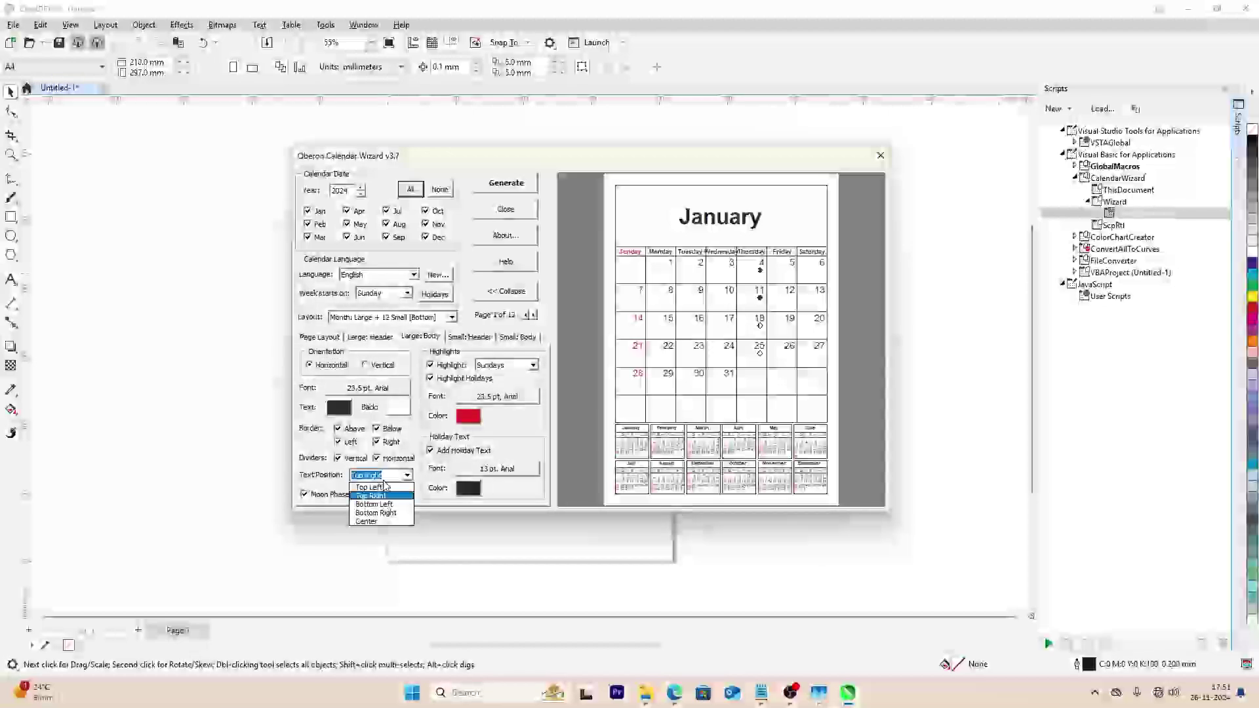
click(381, 521)
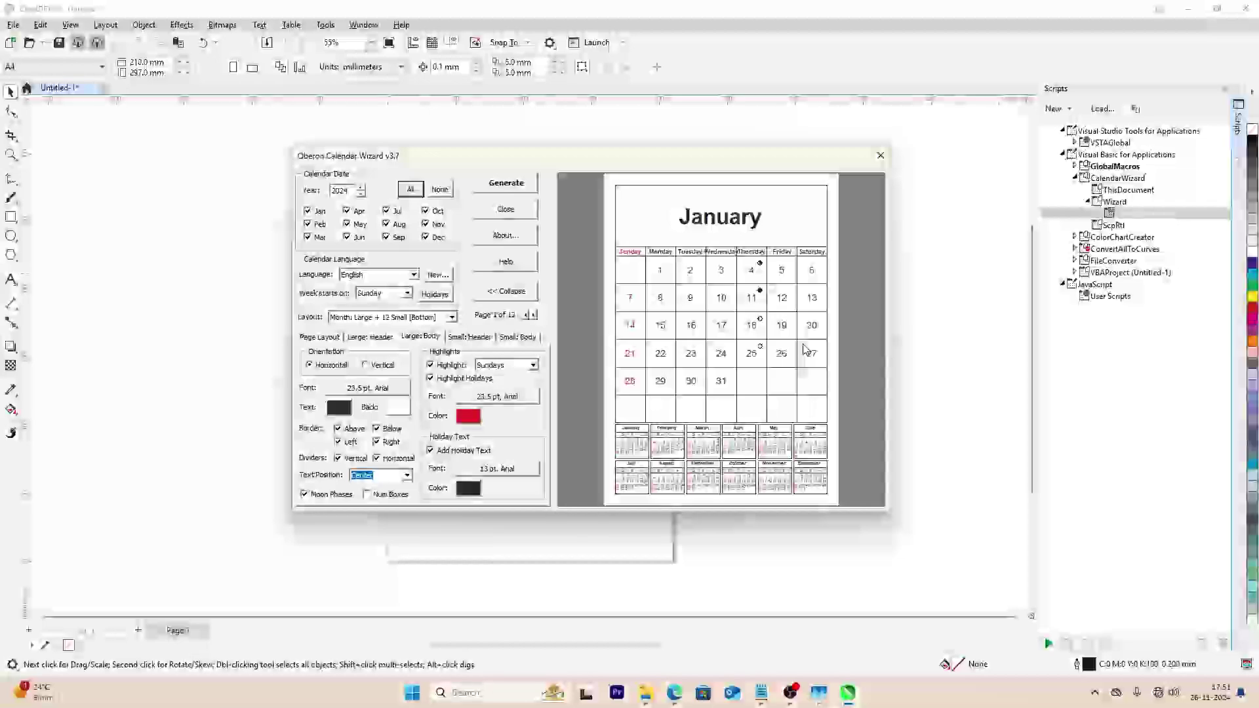
click(385, 476)
click(368, 487)
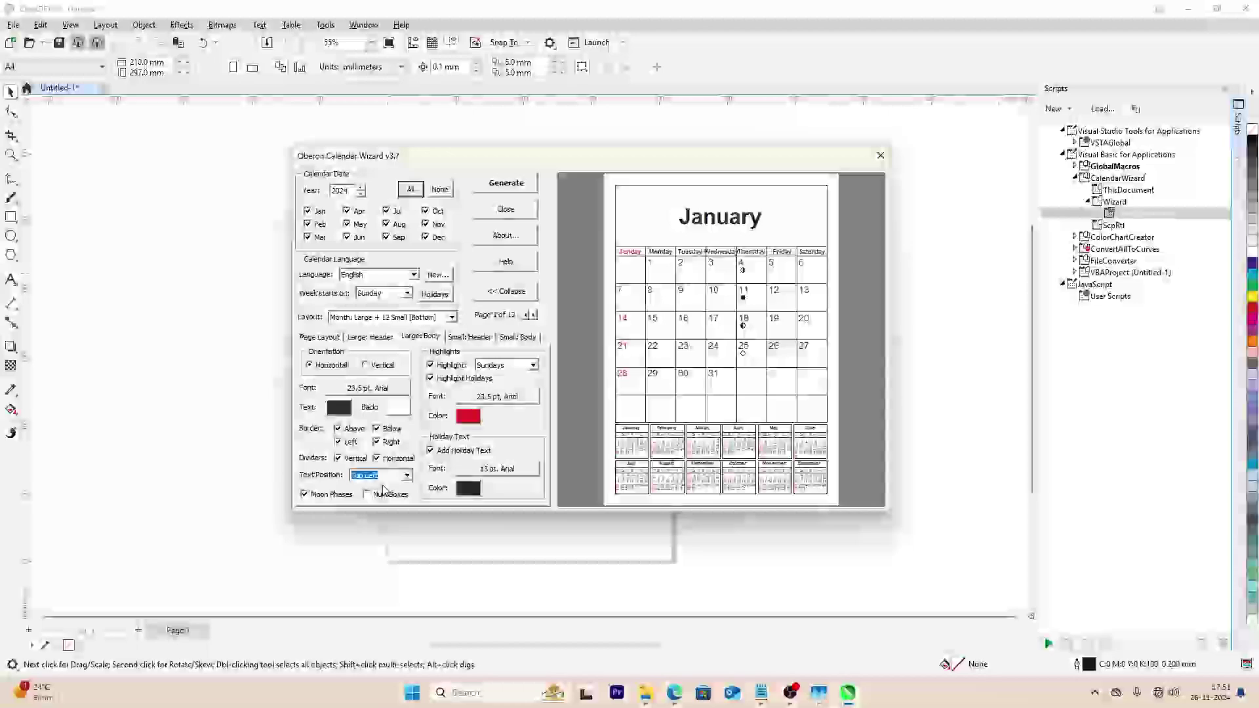
click(384, 476)
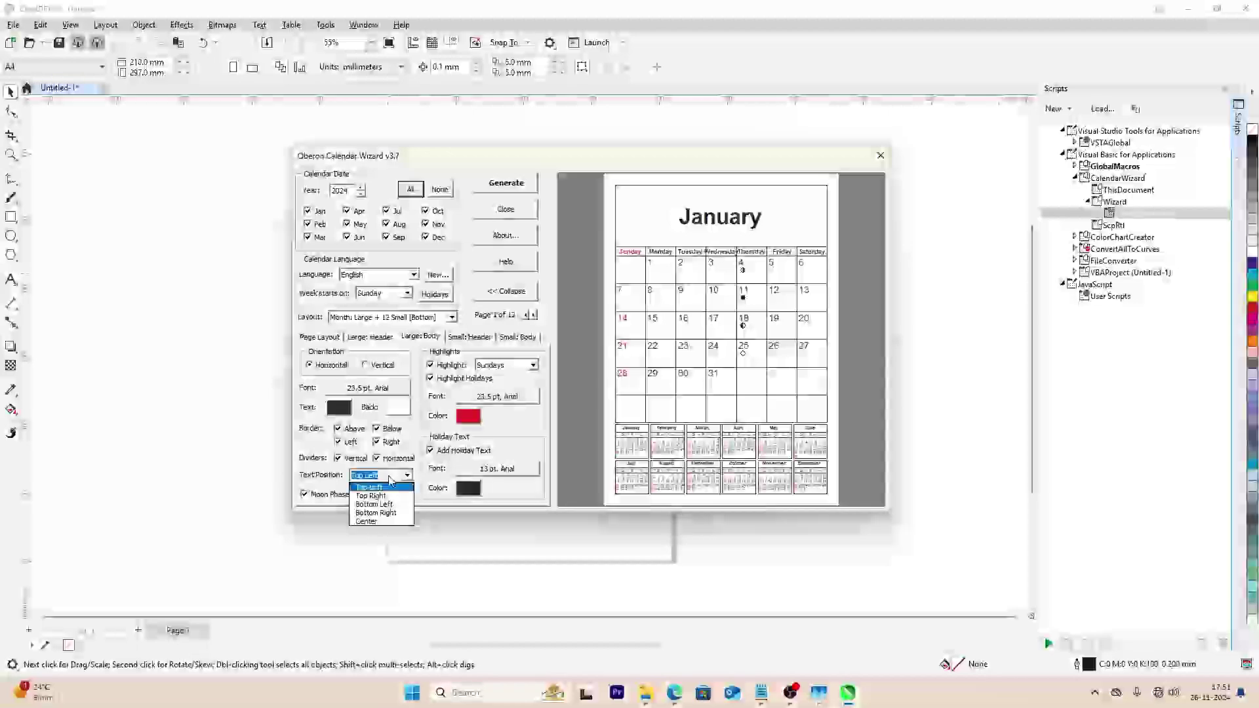
click(384, 522)
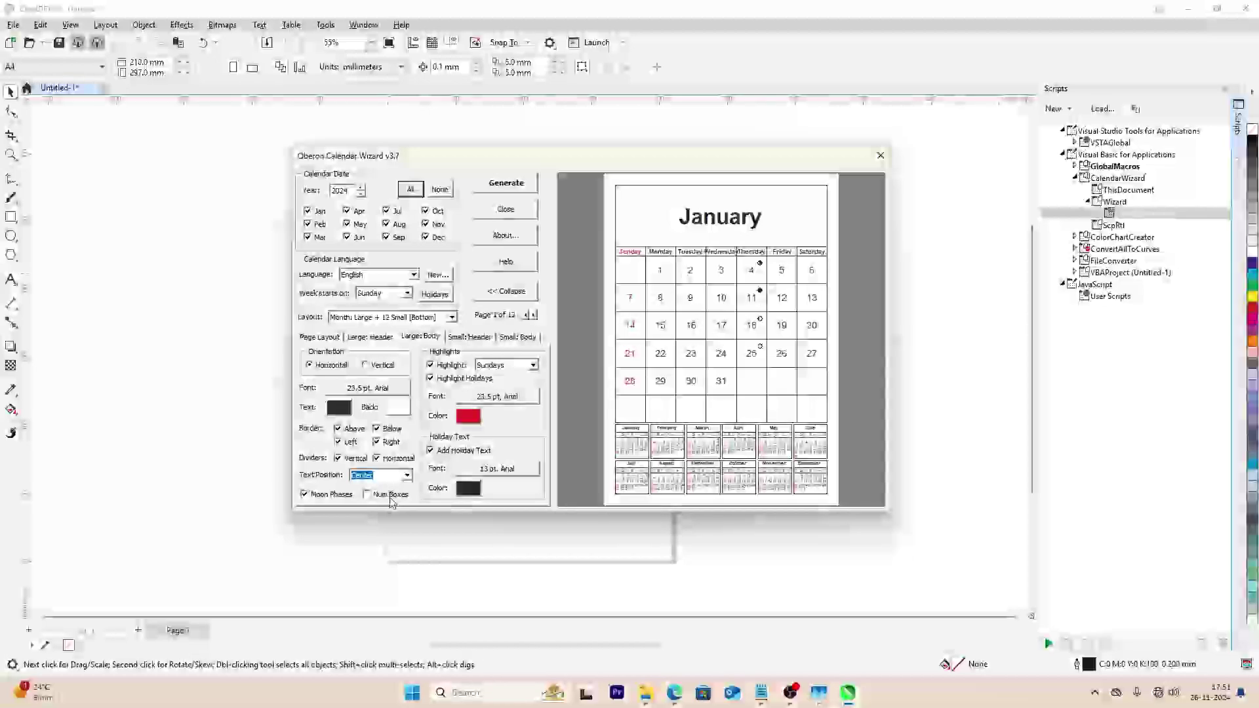
- Set the main date font of the large calendar body to Arial Bold
click(381, 389)
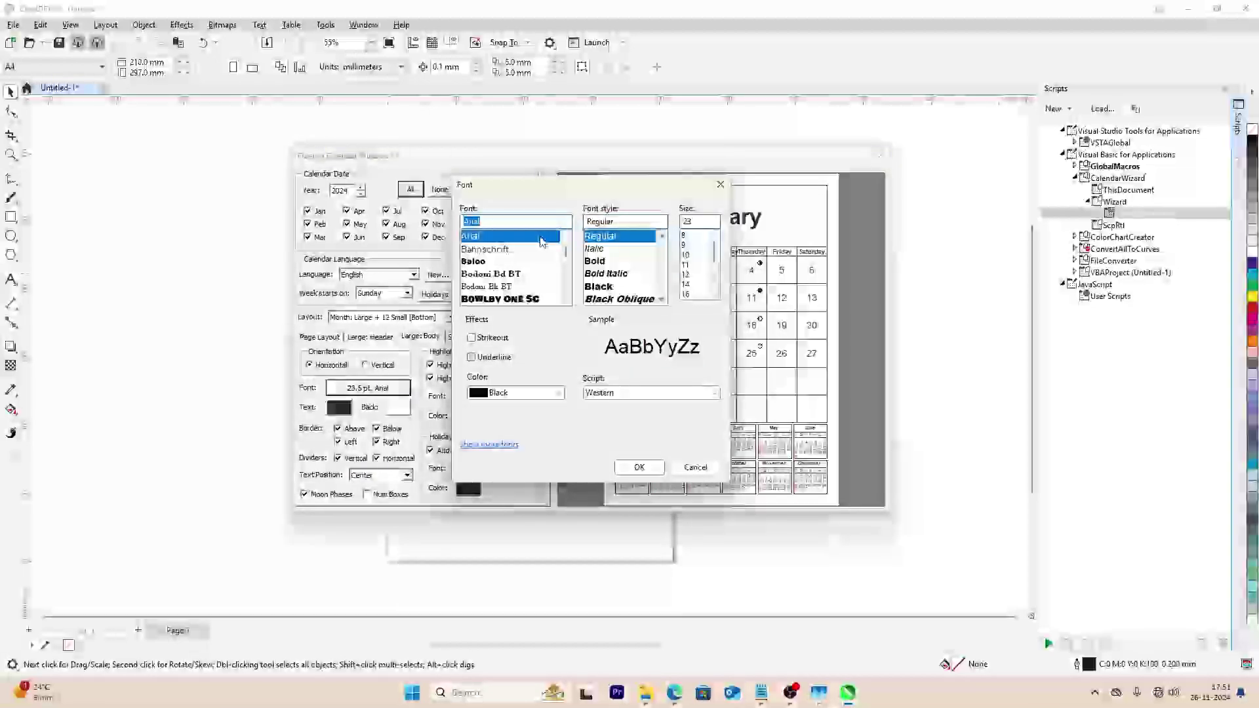
click(610, 262)
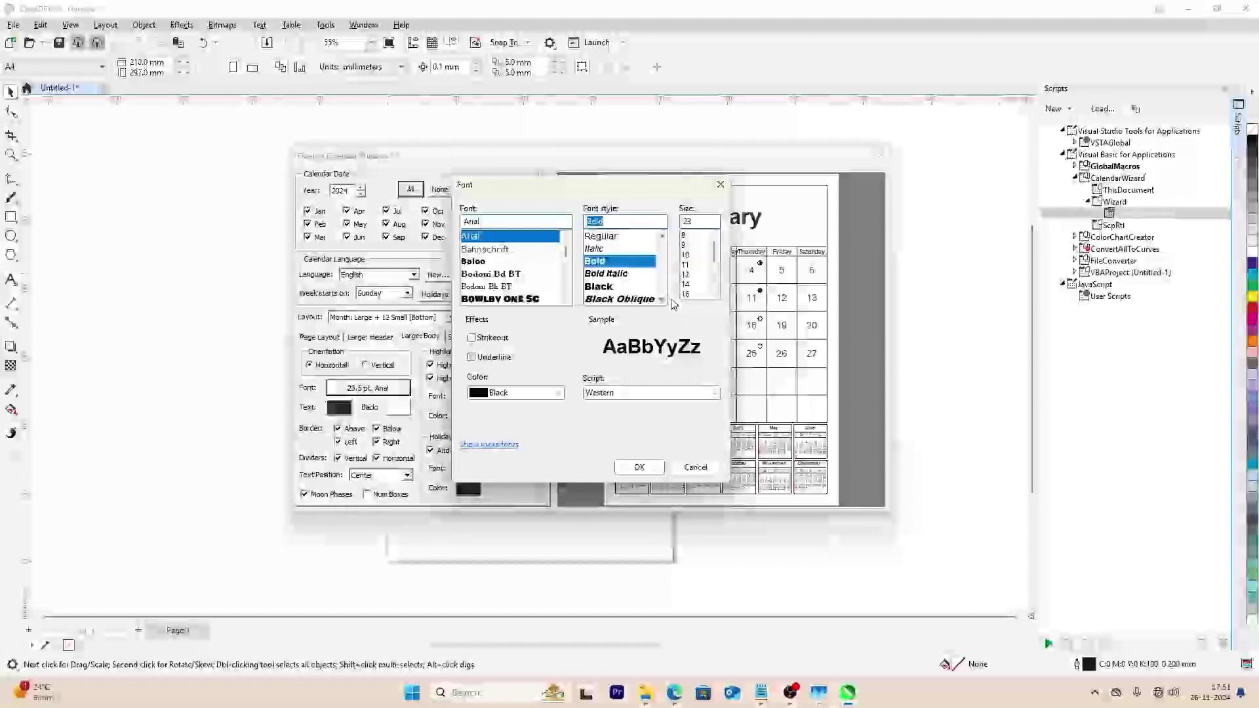
click(646, 472)
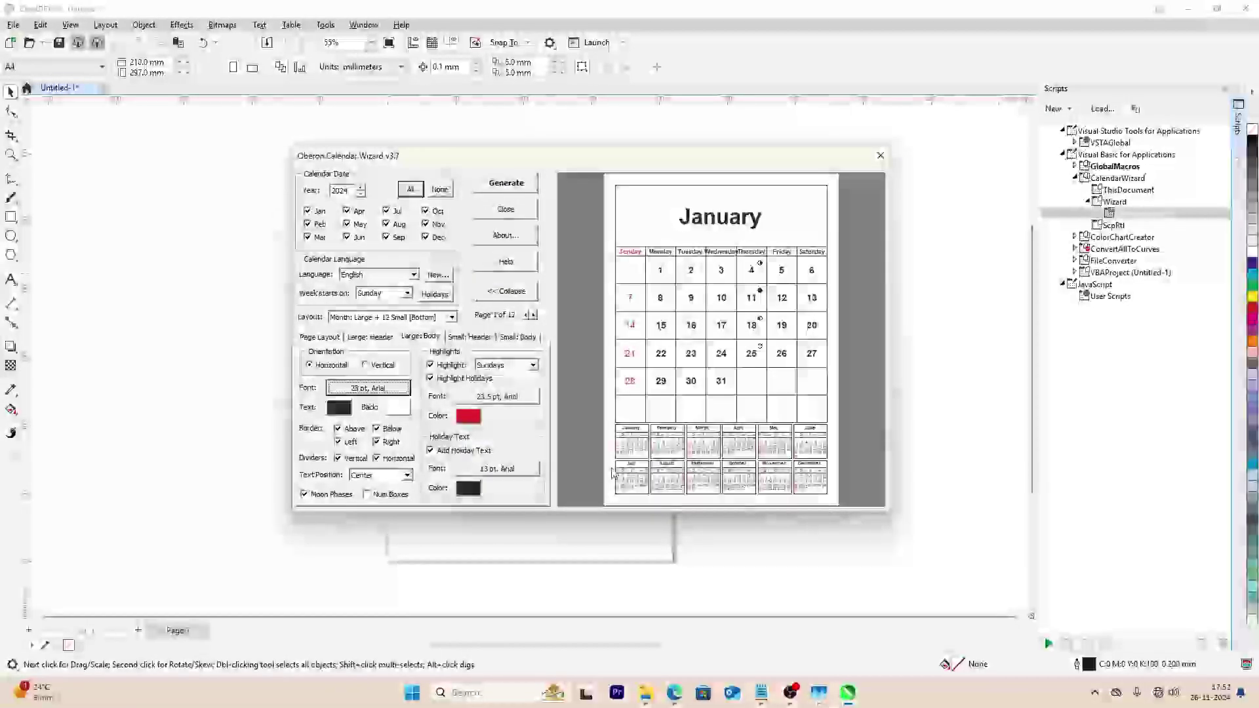
- Set the font size of the highlighted Sundays in the large calendar body to 24 pt
click(497, 396)
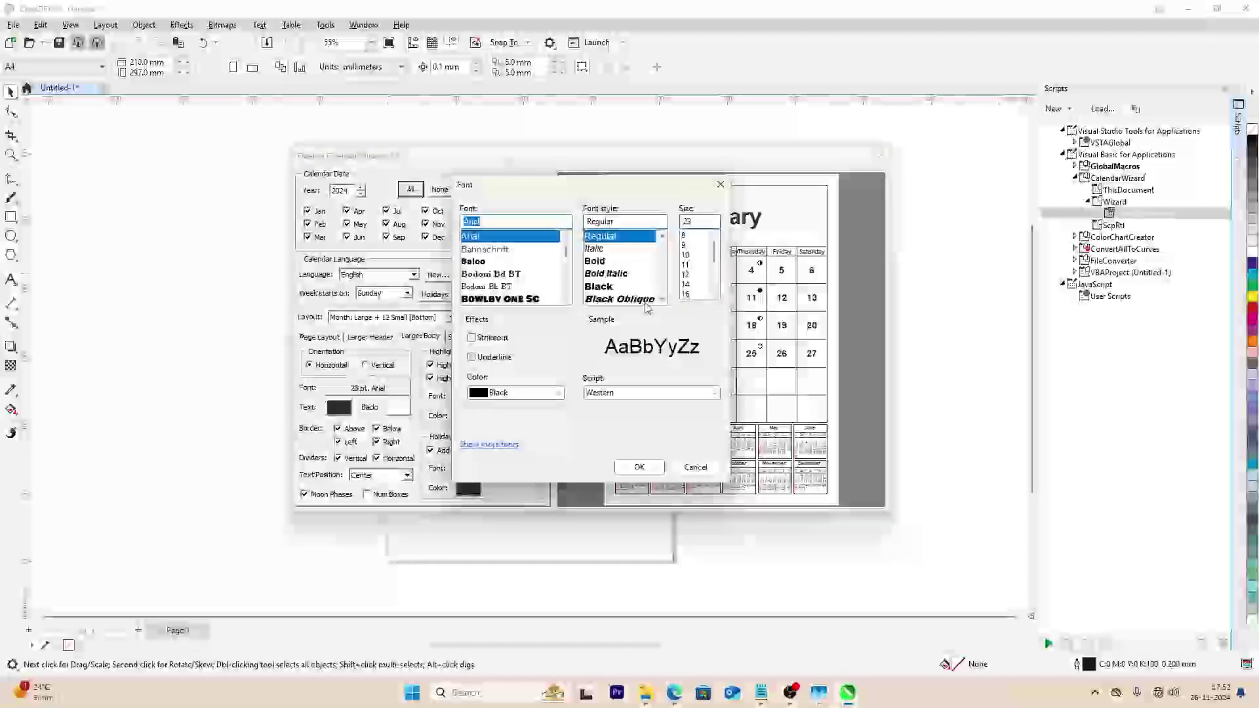
drag(707, 223, 622, 224)
text(2)
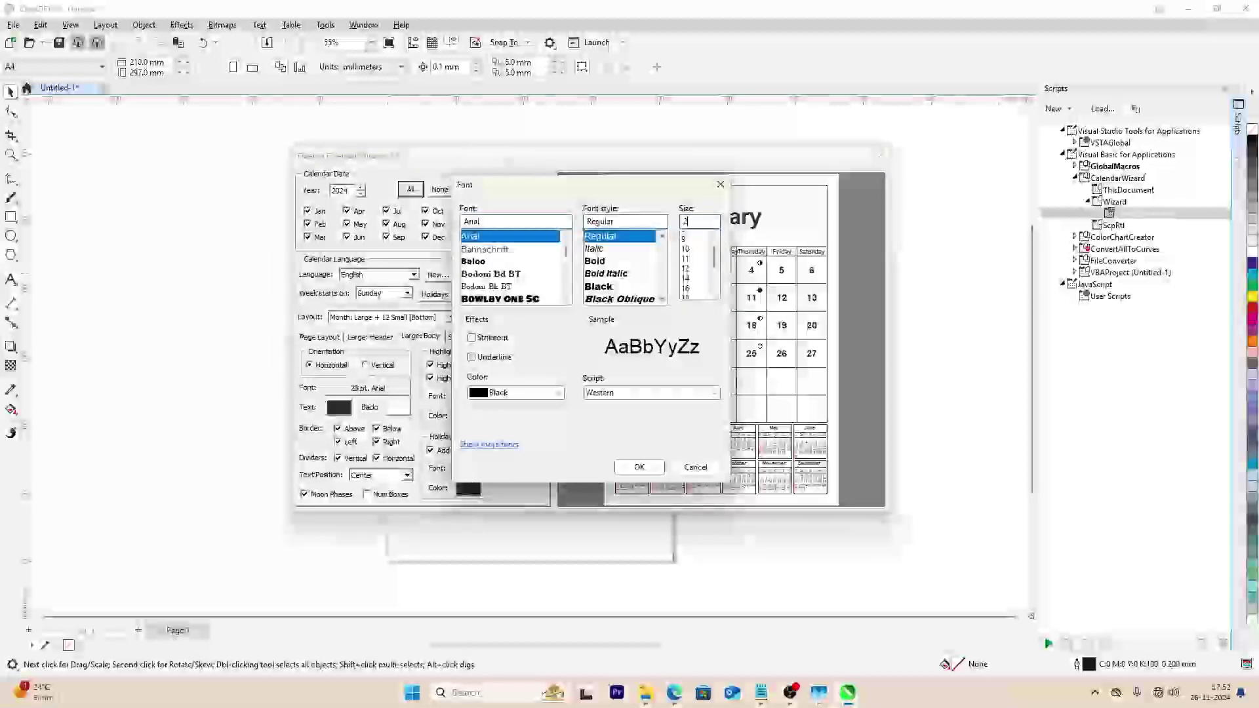
text(4)
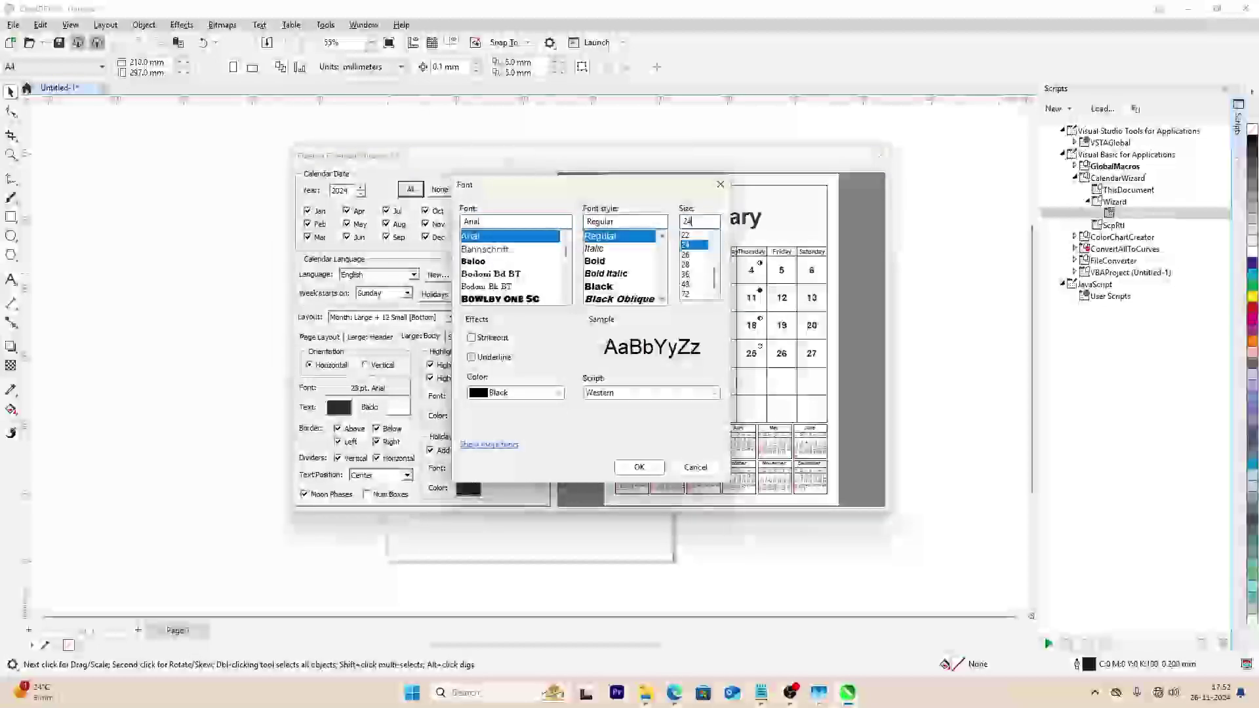
click(688, 248)
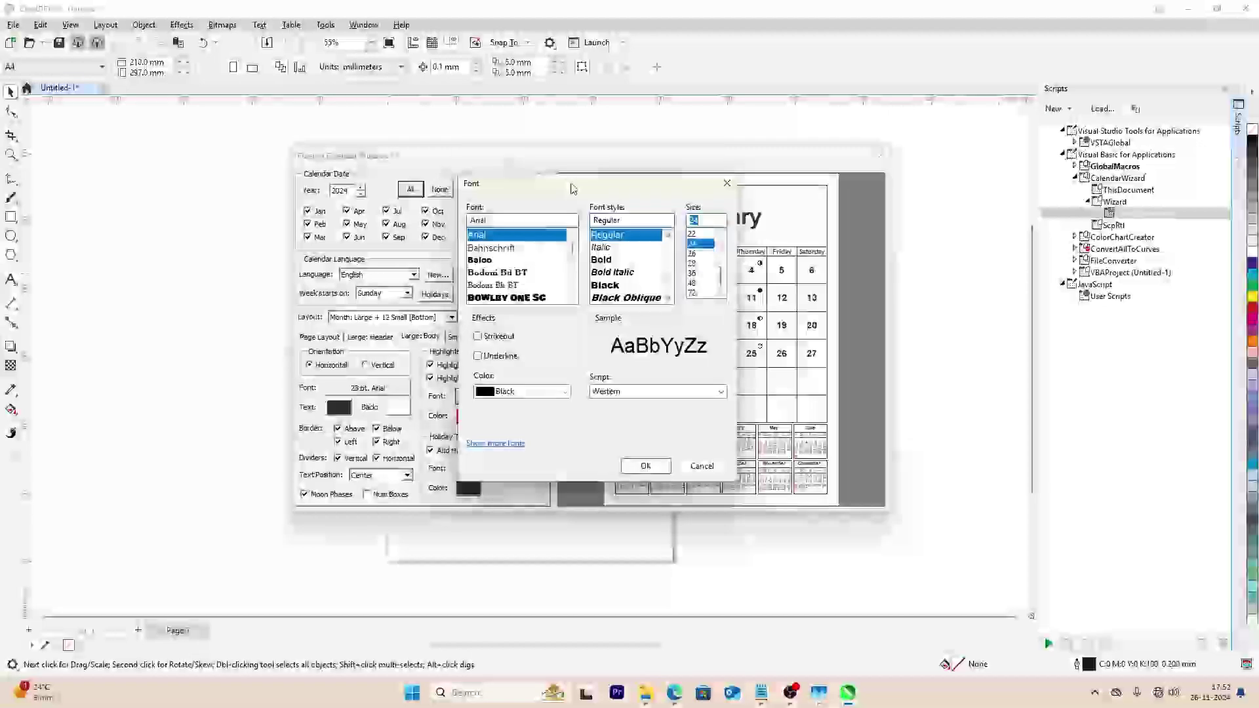
drag(565, 189, 736, 197)
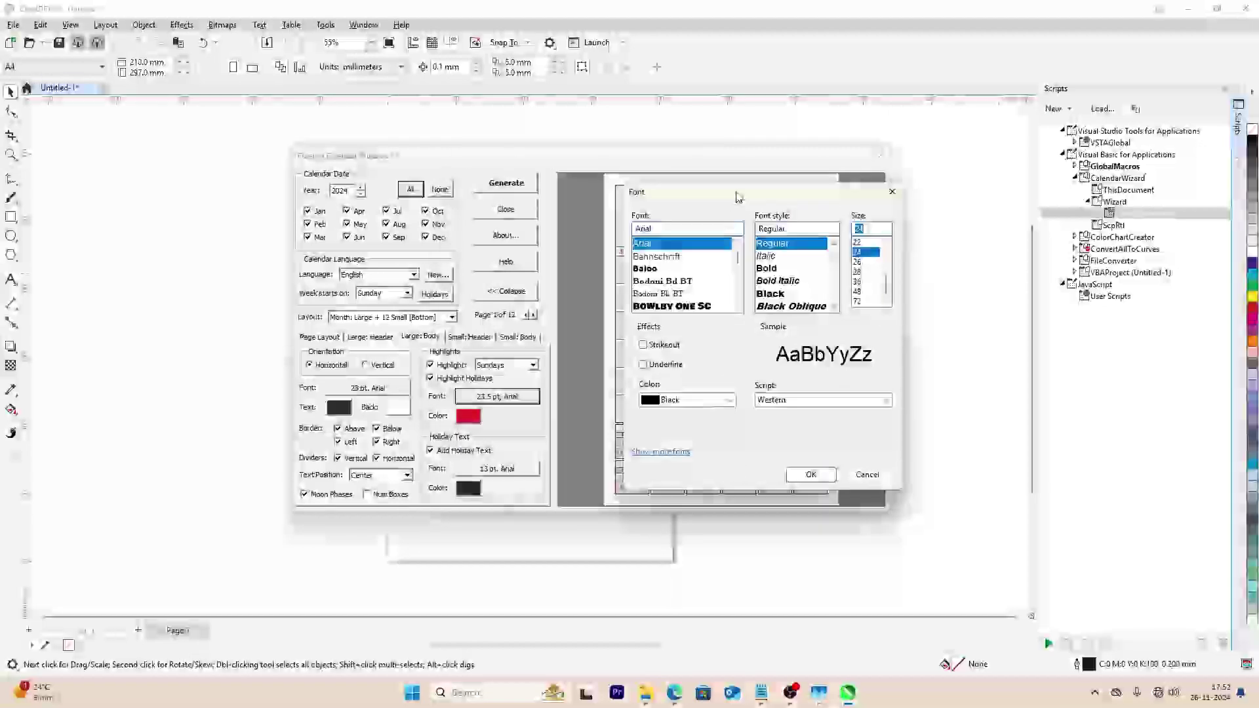
click(813, 474)
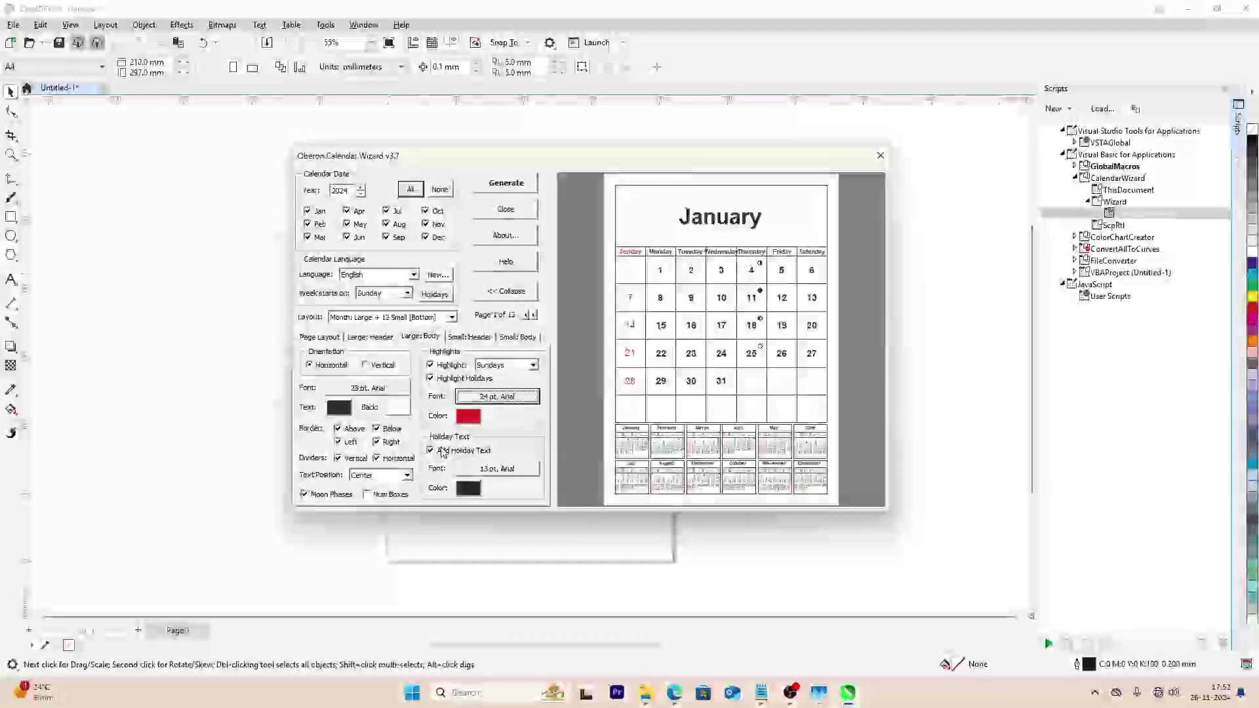
- Make the highlighted Sundays' Arial font bold in the large calendar body
click(501, 400)
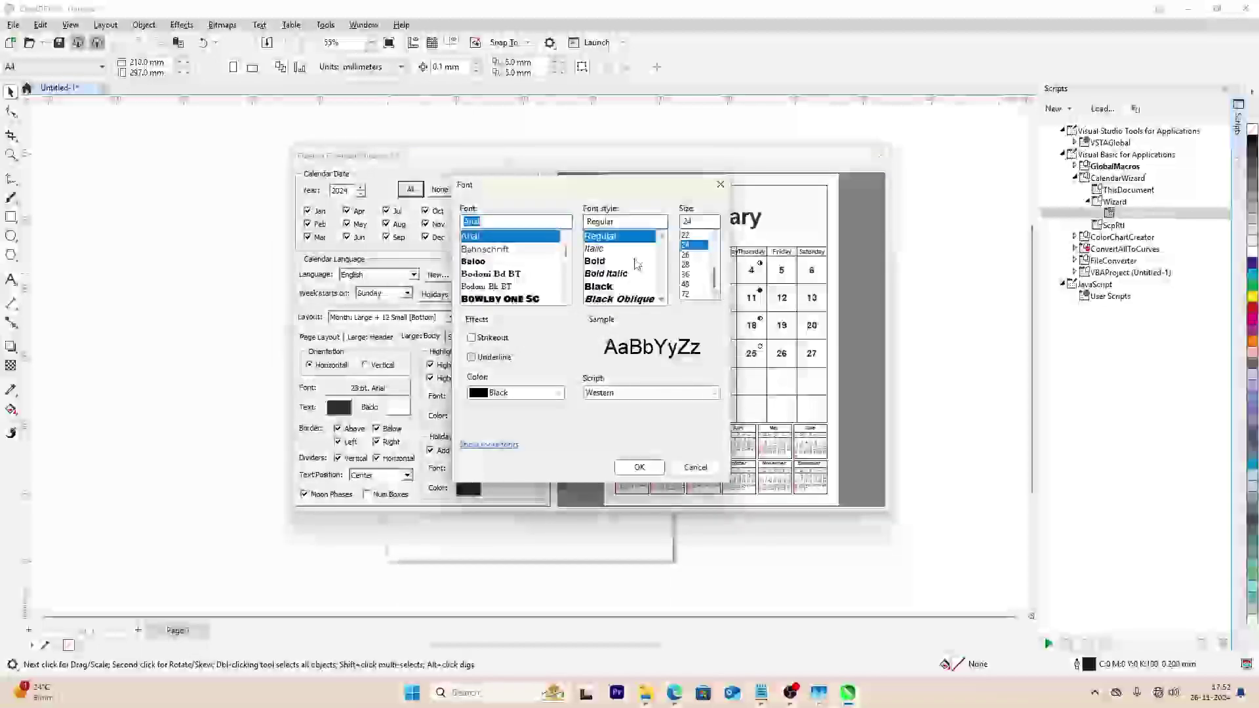
click(635, 262)
click(640, 467)
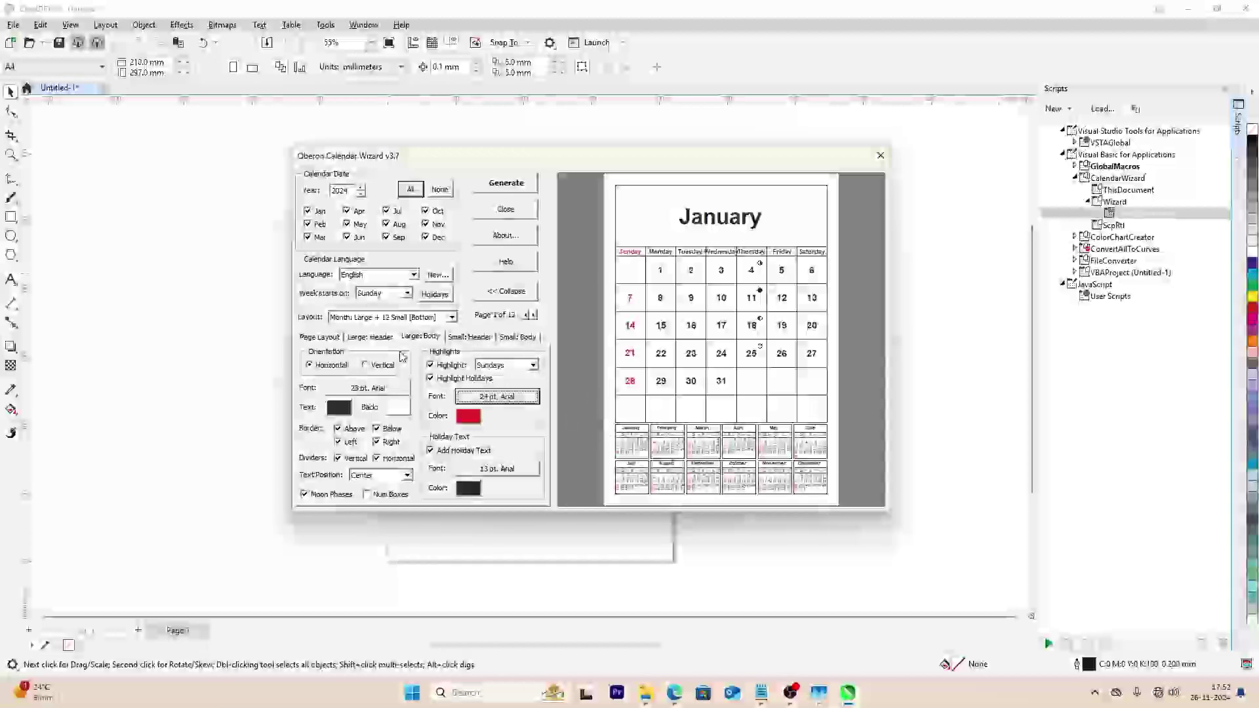
click(430, 338)
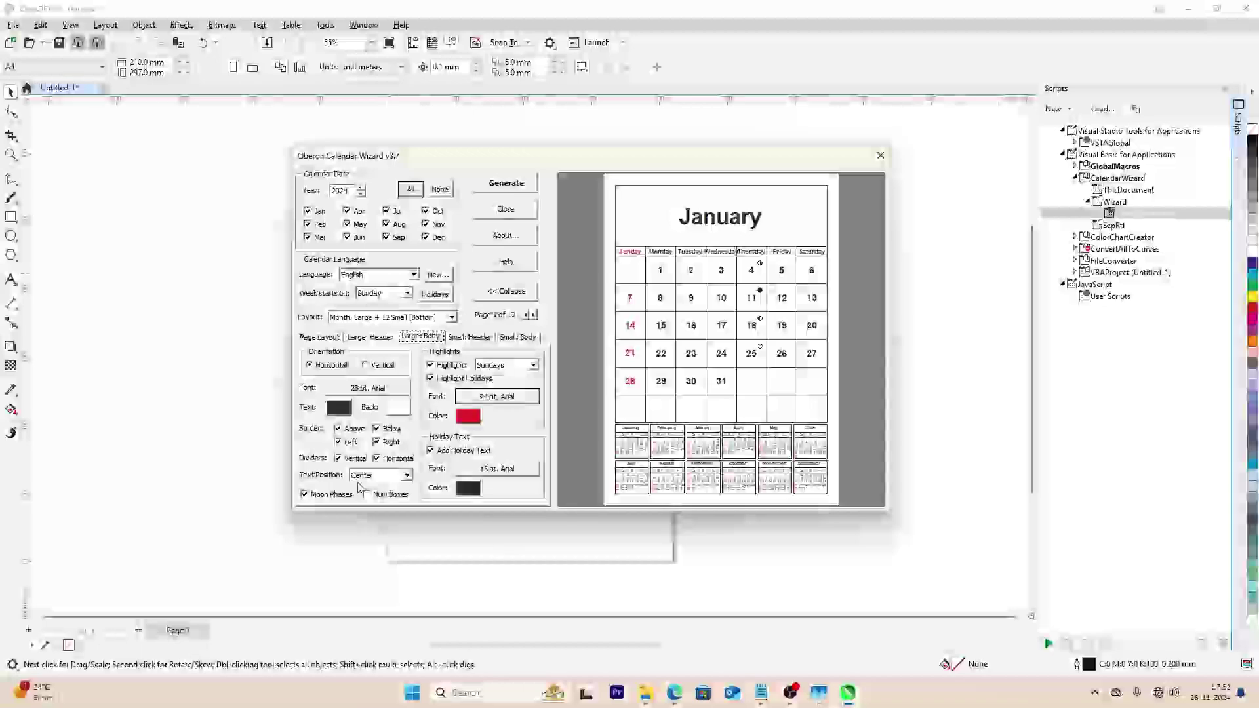
- Set the weekday header font of the large header to 12 pt Arial Bold
click(379, 339)
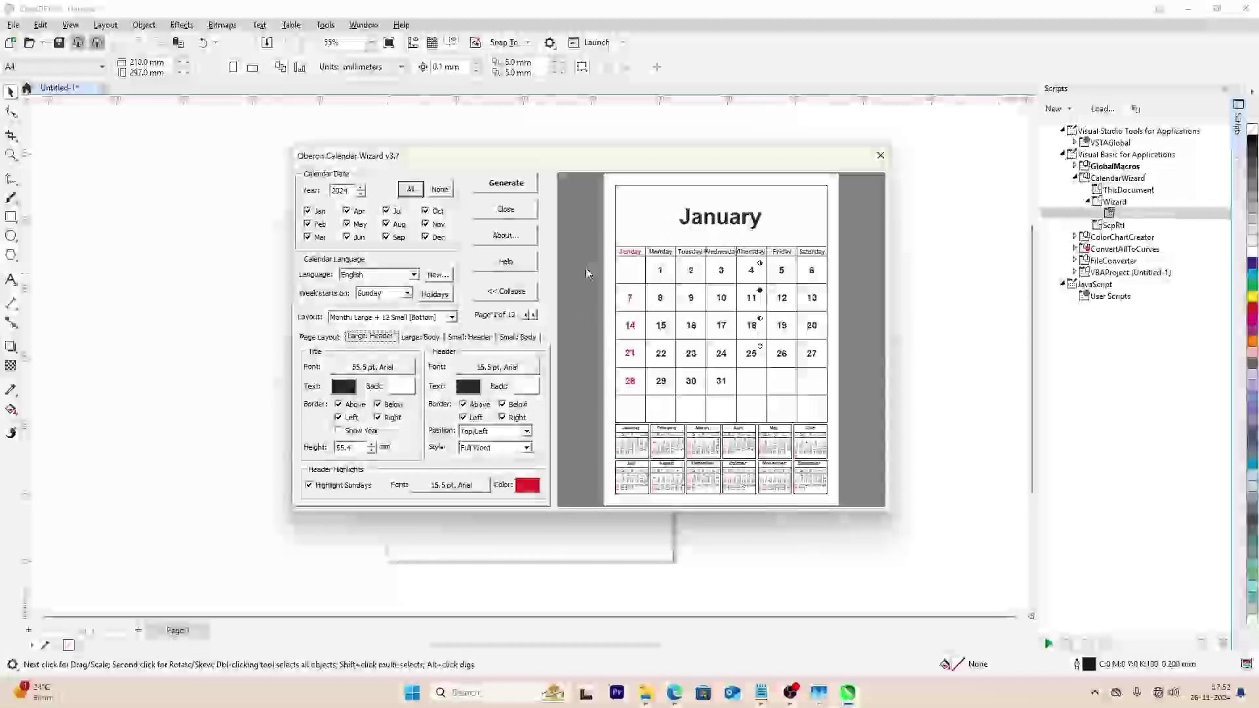
click(486, 372)
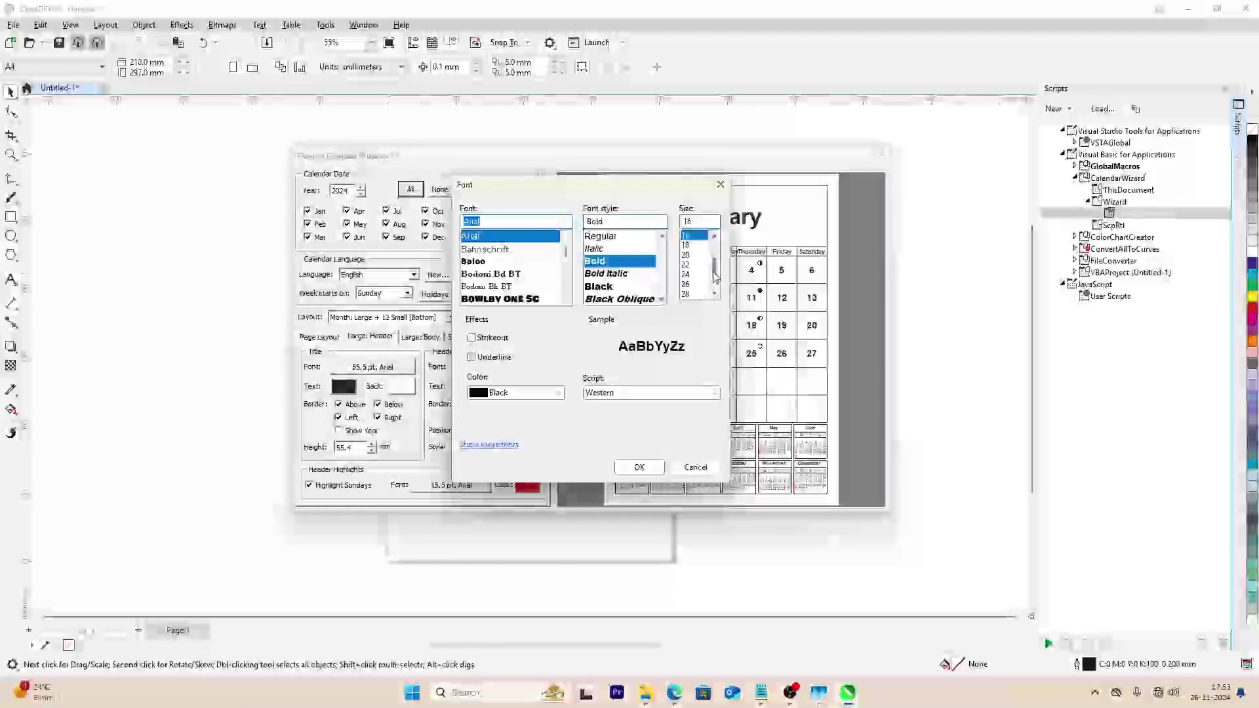
scroll(707, 270, up, 1)
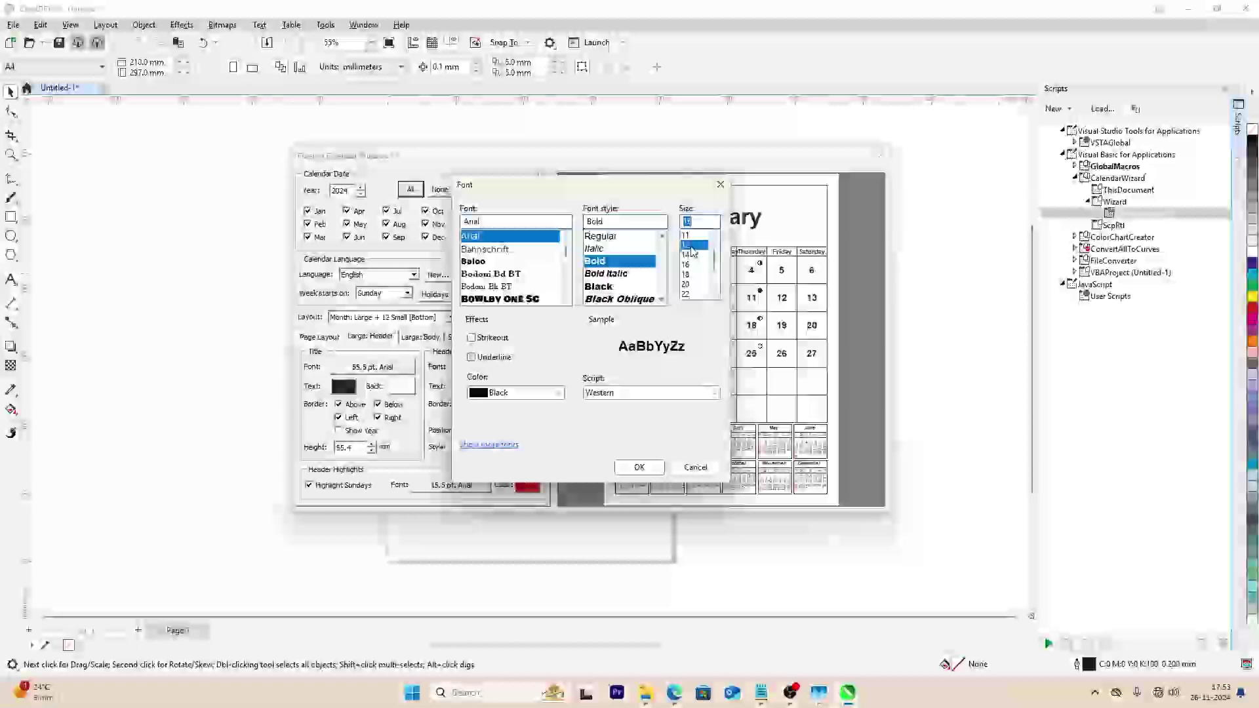
click(686, 245)
click(653, 468)
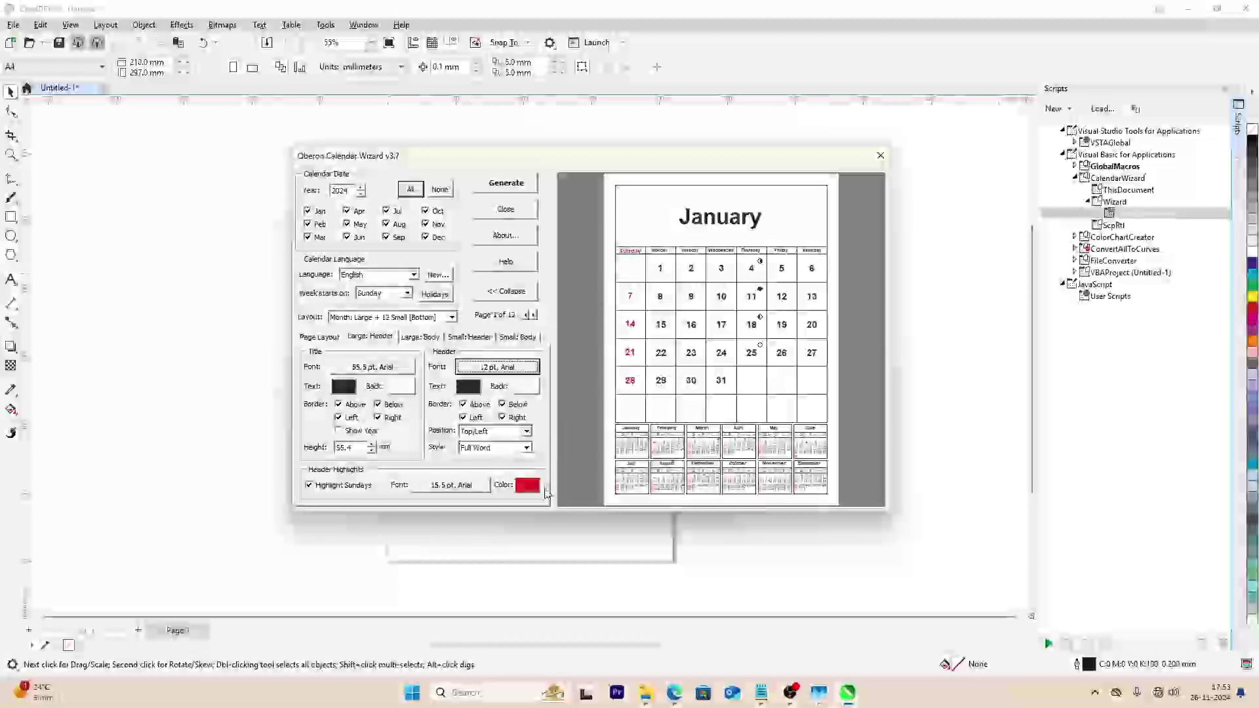
- Set the large header's Sunday highlight font to 12 pt Arial Bold
click(462, 488)
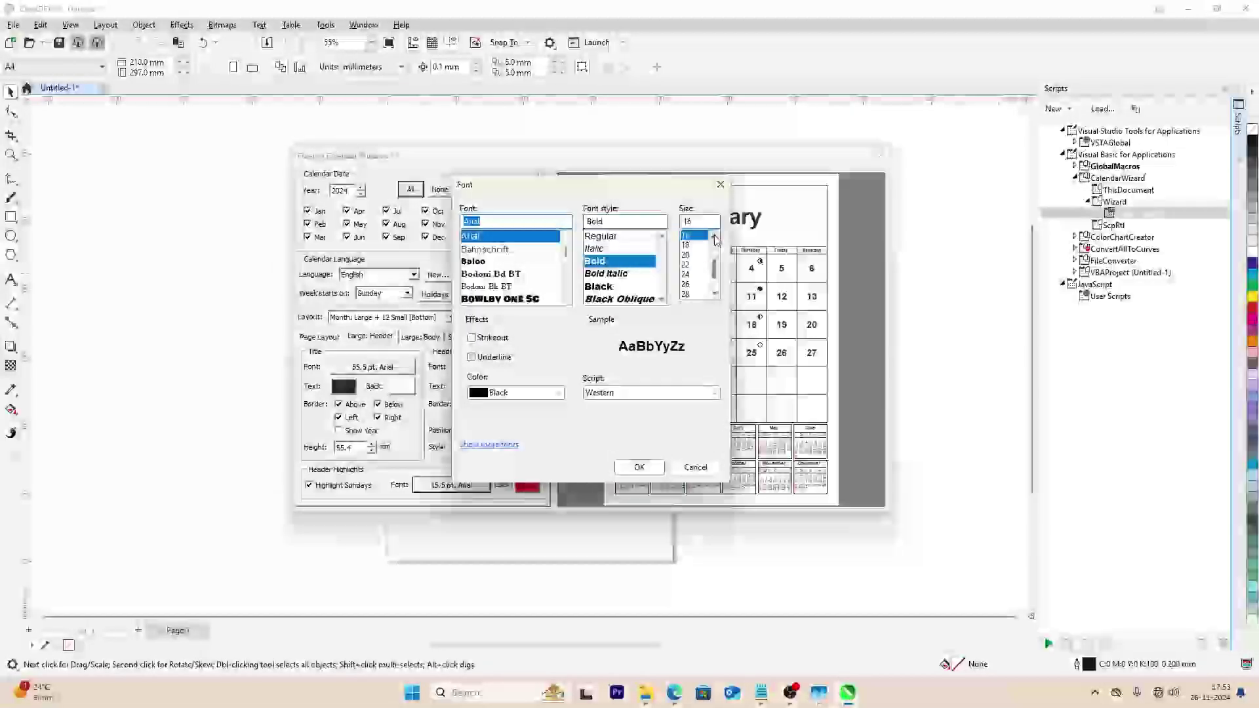
scroll(717, 240, up, 1)
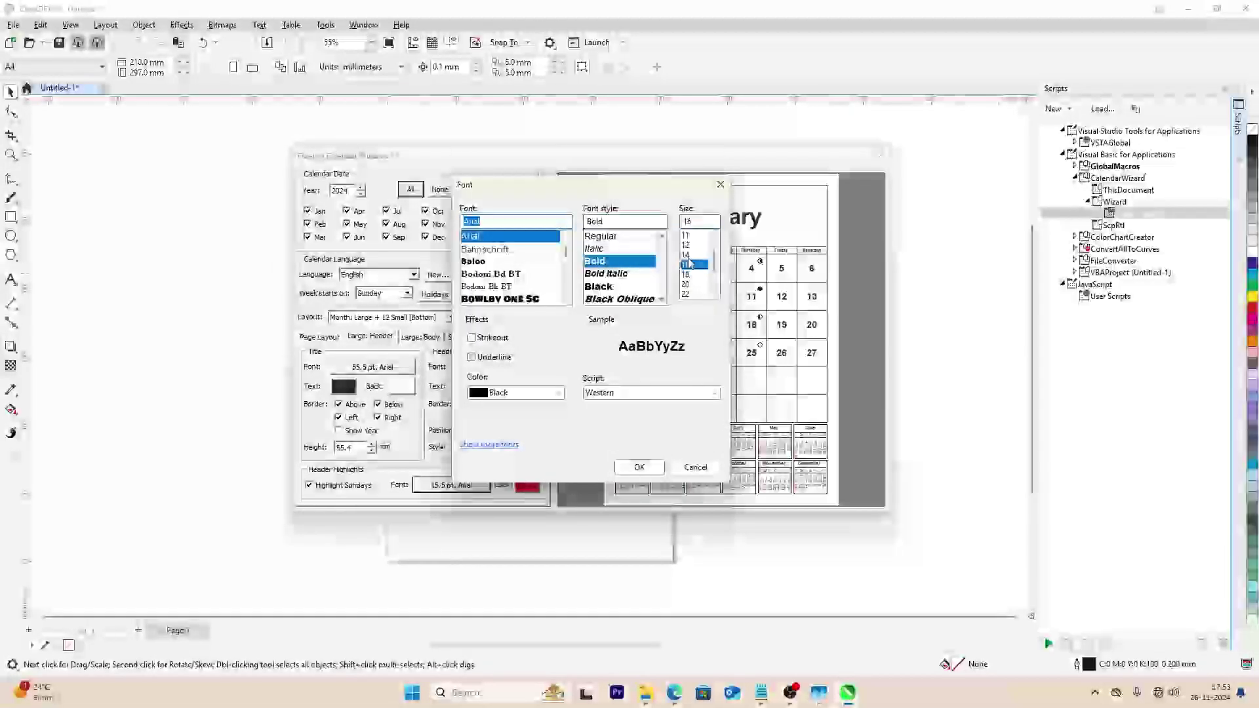
click(687, 244)
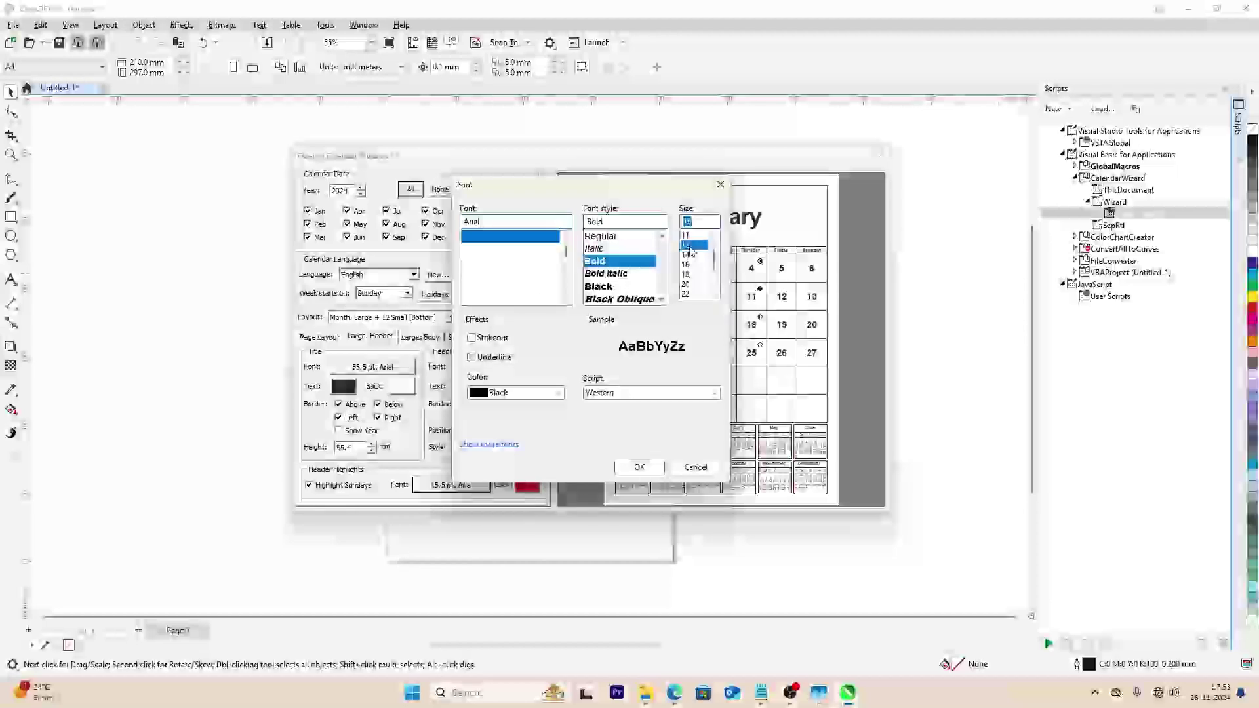
click(637, 468)
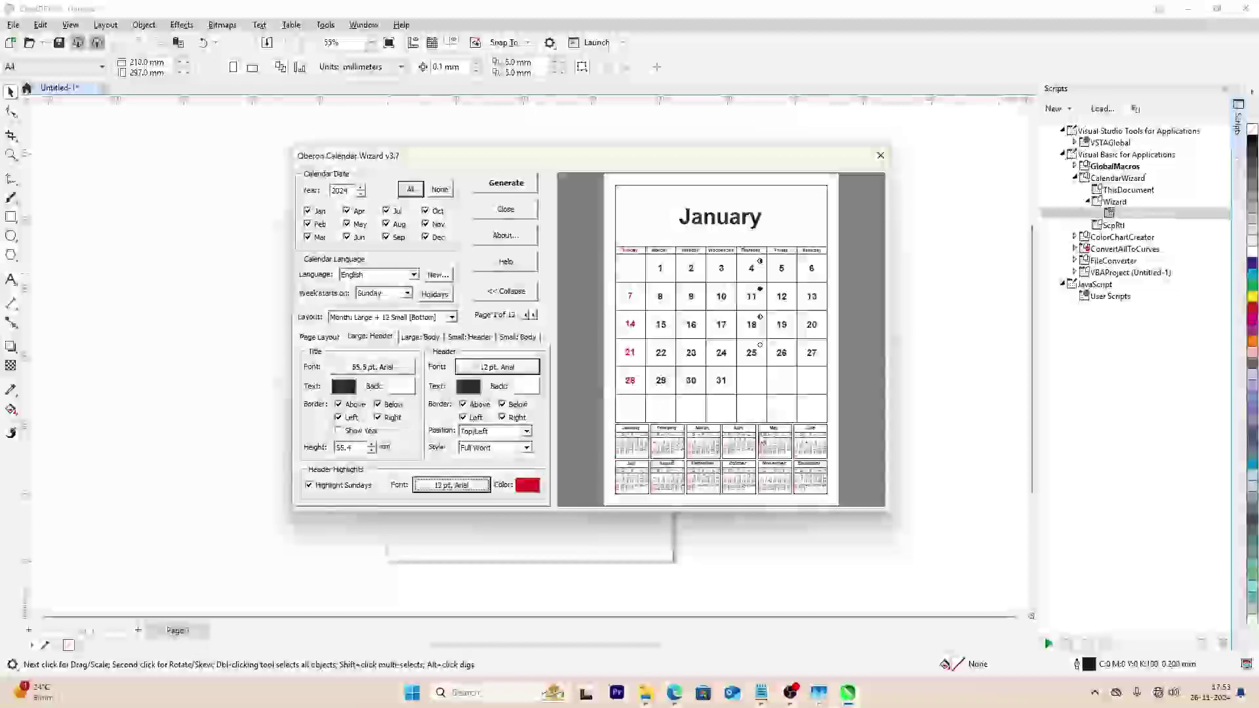
- Keep the large header's title font as it is and change the title's text color to orange (#D8761D)
click(372, 368)
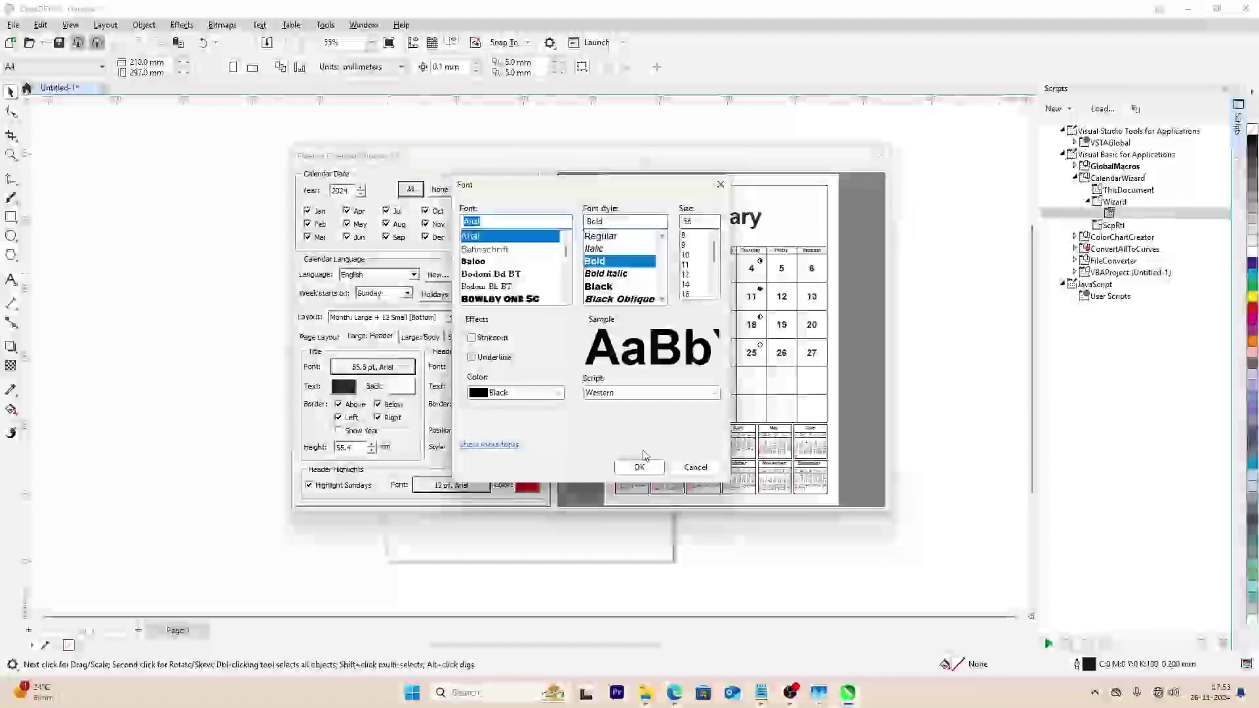
click(686, 468)
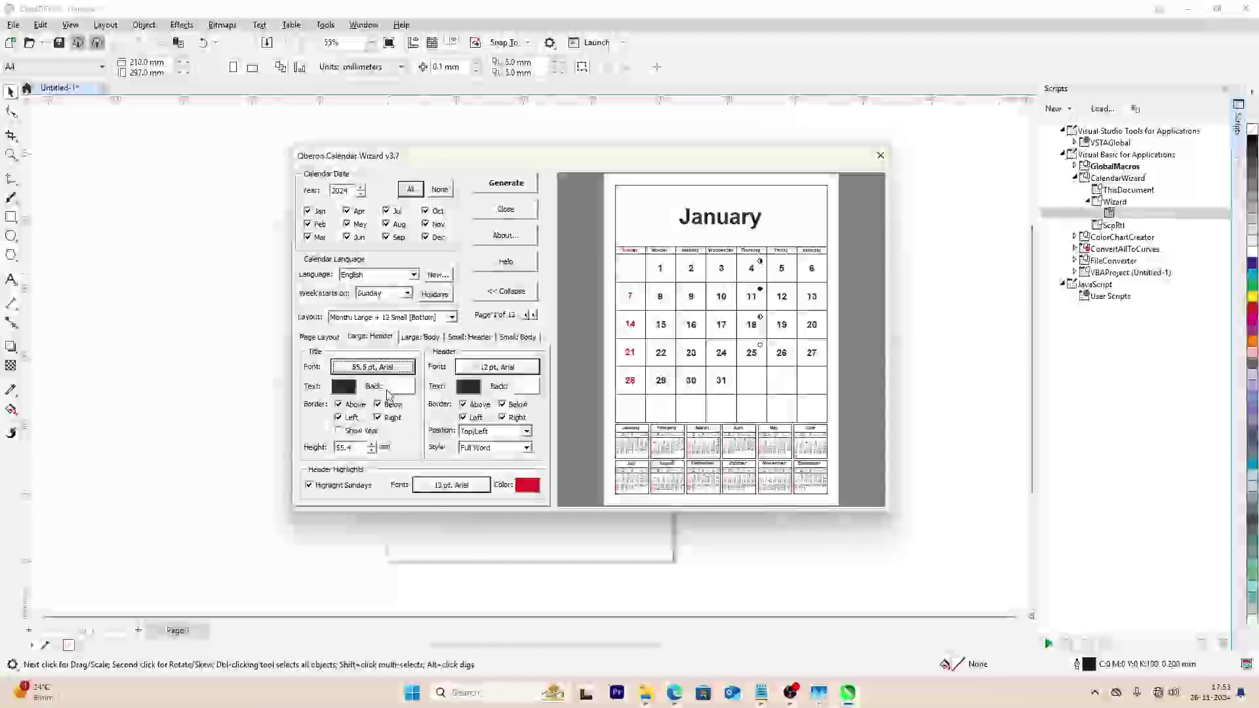
click(343, 387)
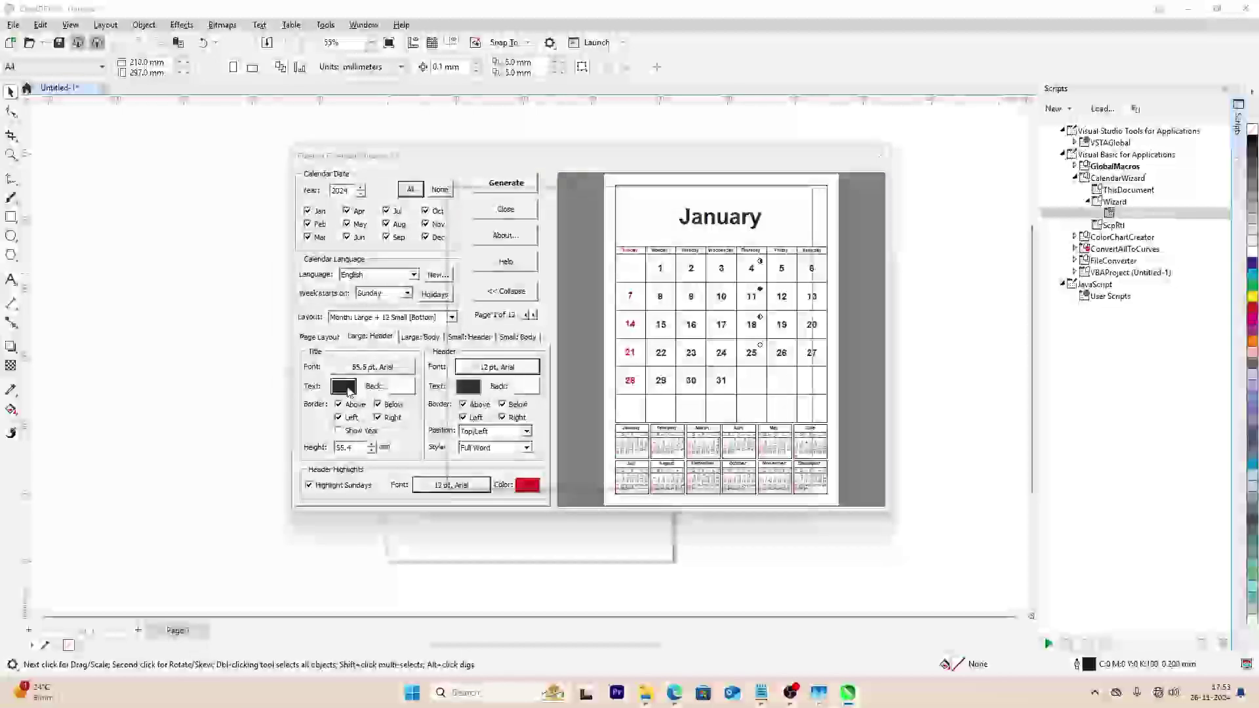
mouse_move(558, 387)
mouse_down()
mouse_move(597, 255)
mouse_move(594, 273)
mouse_up()
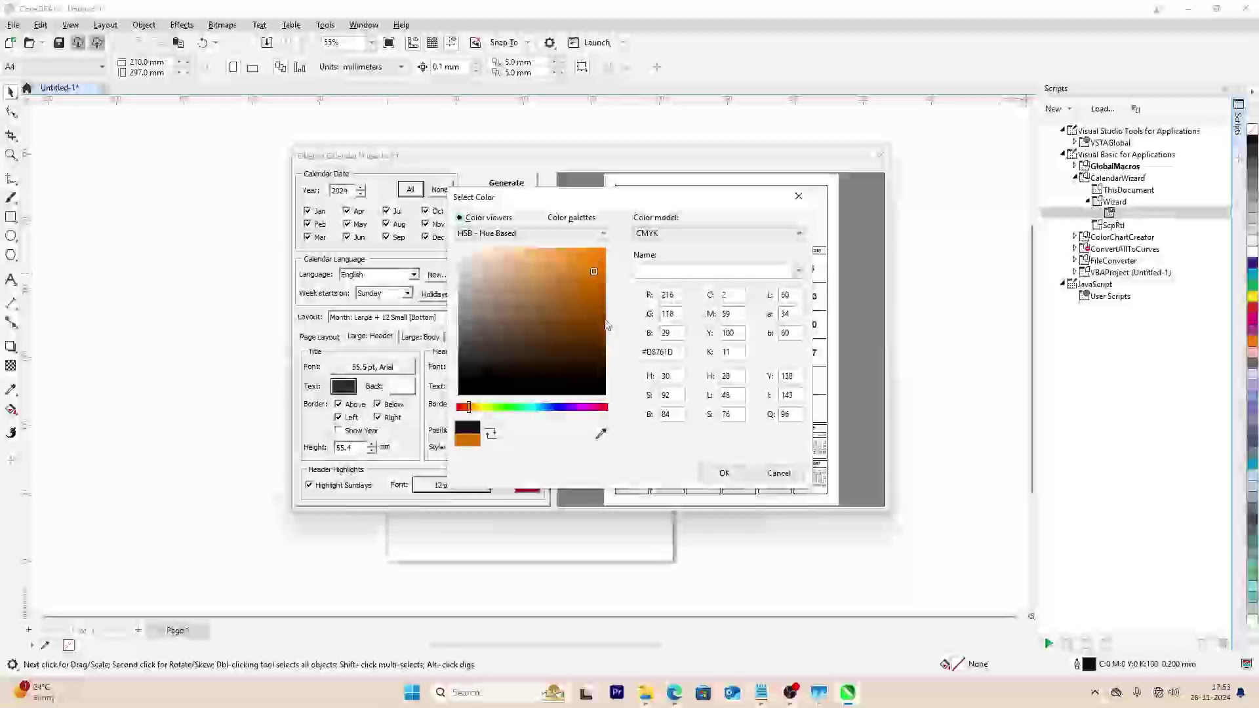
click(724, 473)
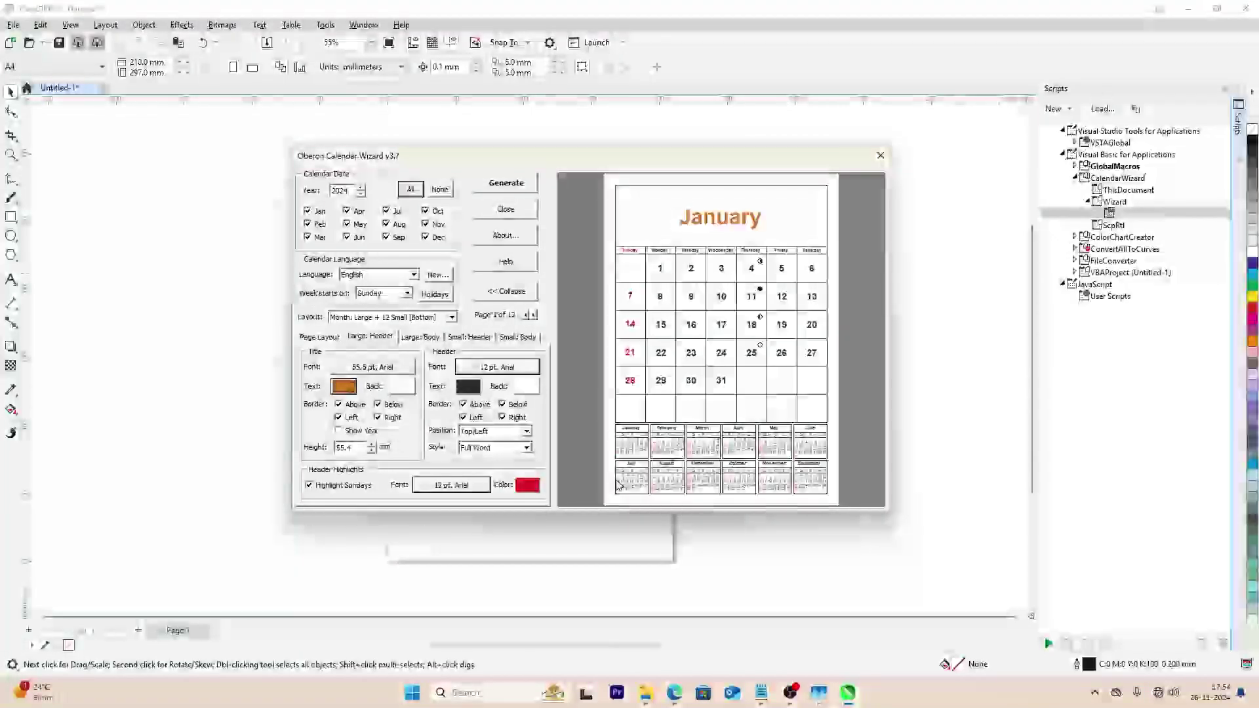
- Show the year in the large header's title and set the title font size to 40 pt
click(339, 433)
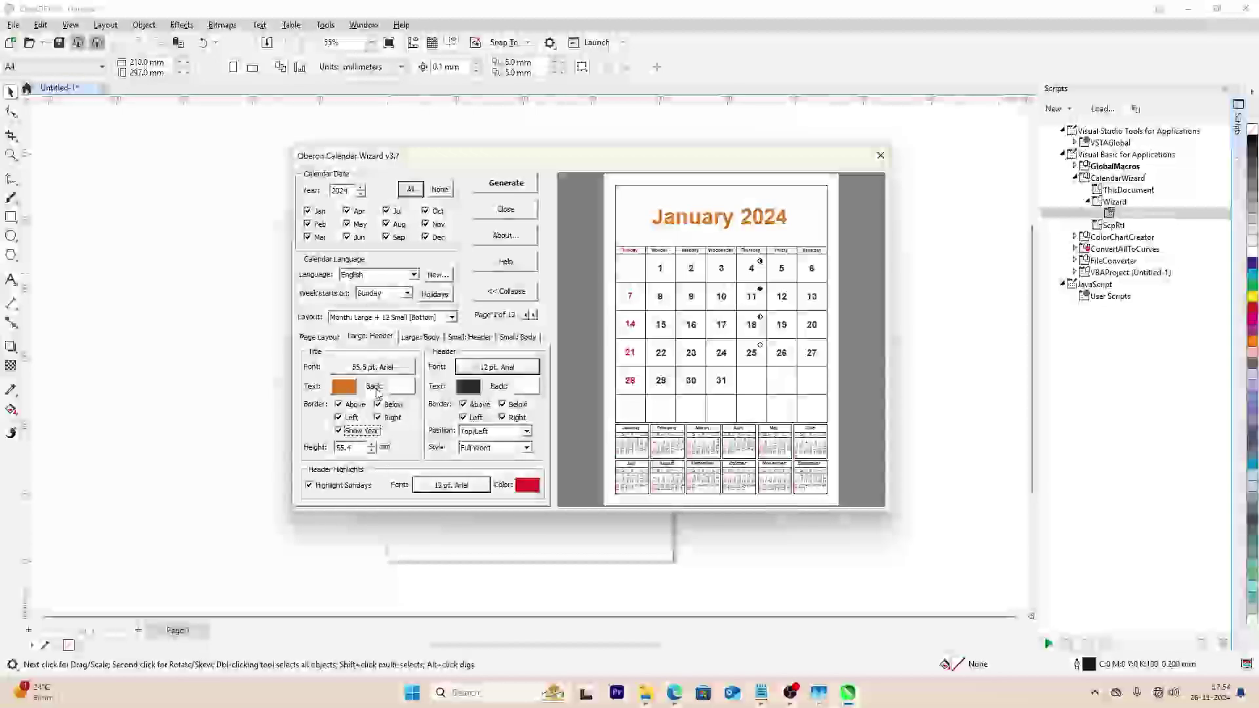
click(366, 367)
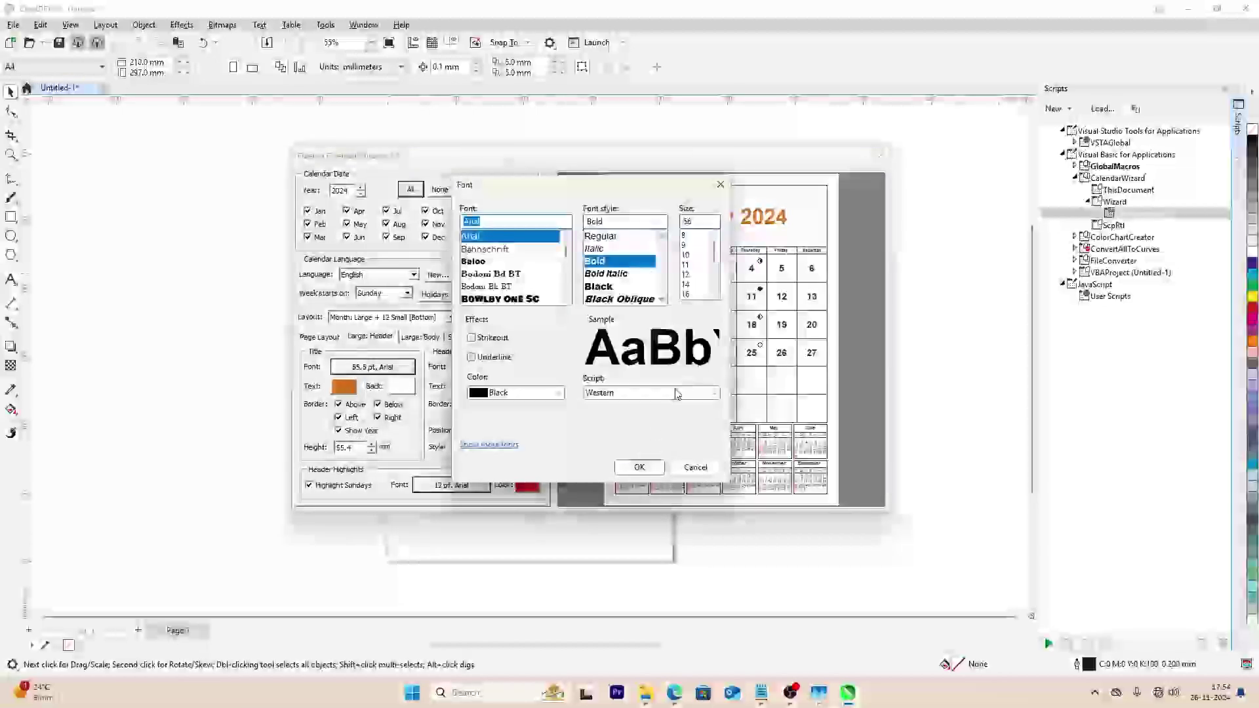
double_click(696, 221)
text(4)
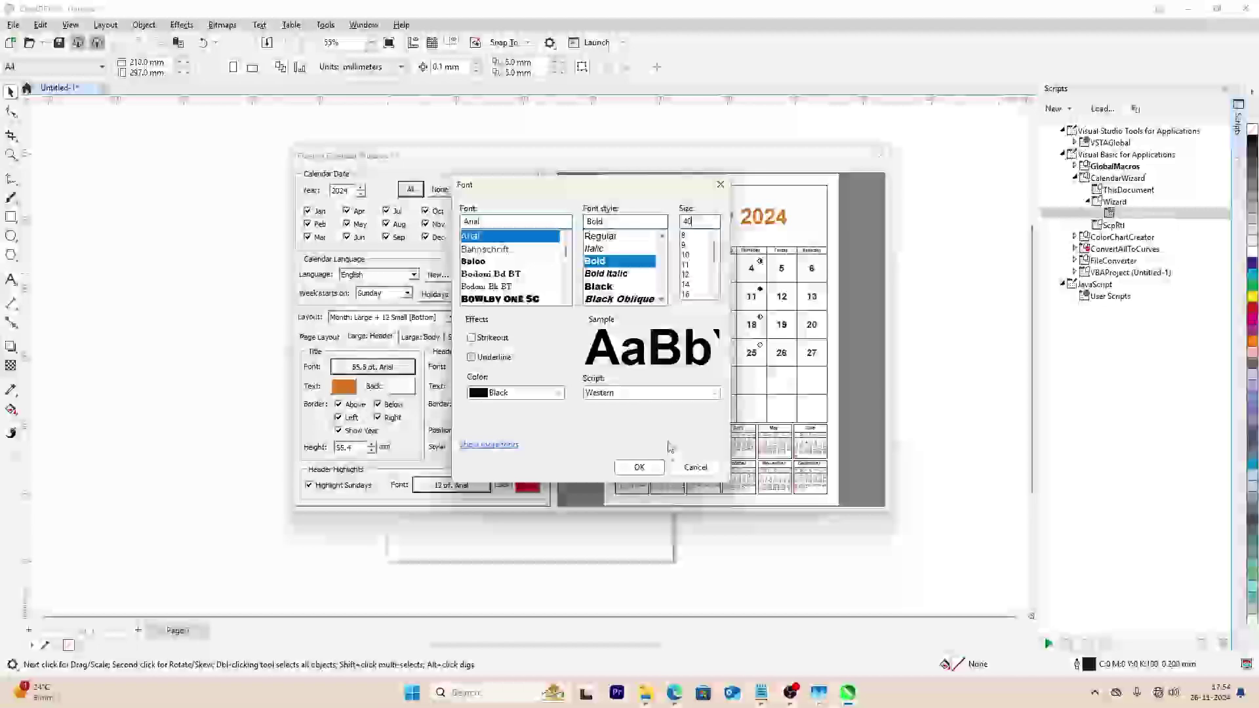
text(0)
click(638, 468)
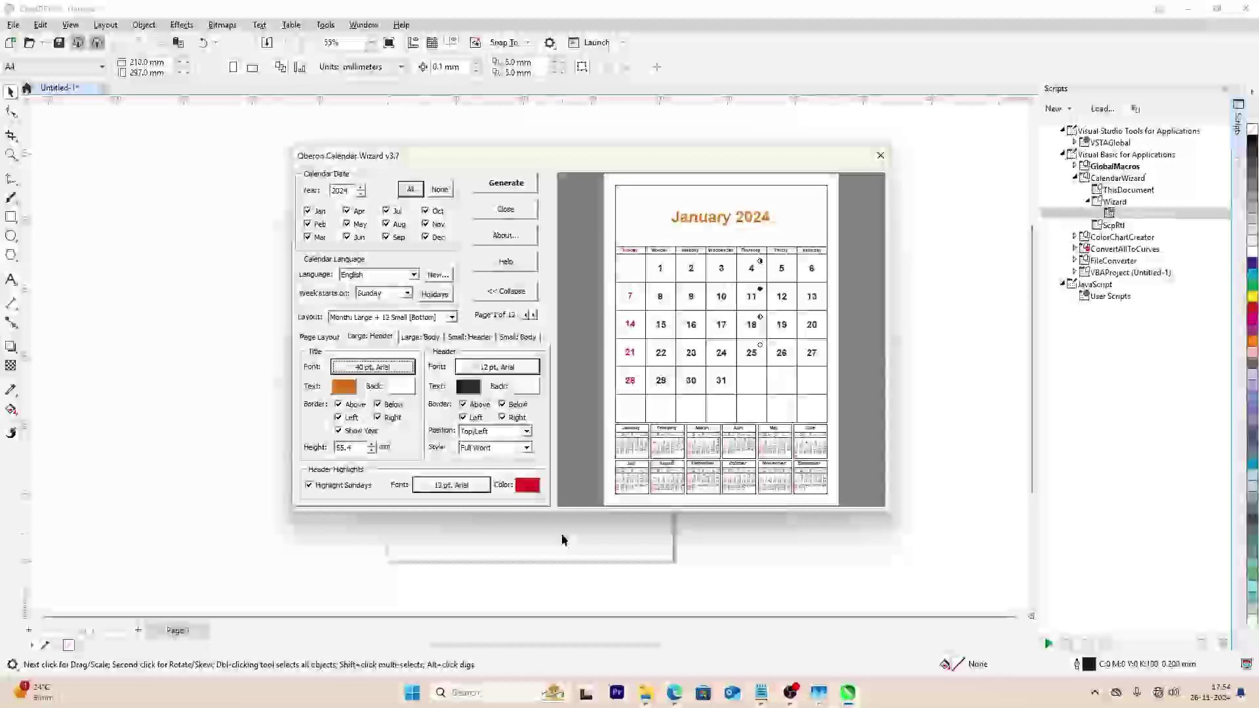
- Try the Bottom/Right position for the large header's weekday names, look at the name styles, and go back to Top/Left
click(518, 431)
click(506, 452)
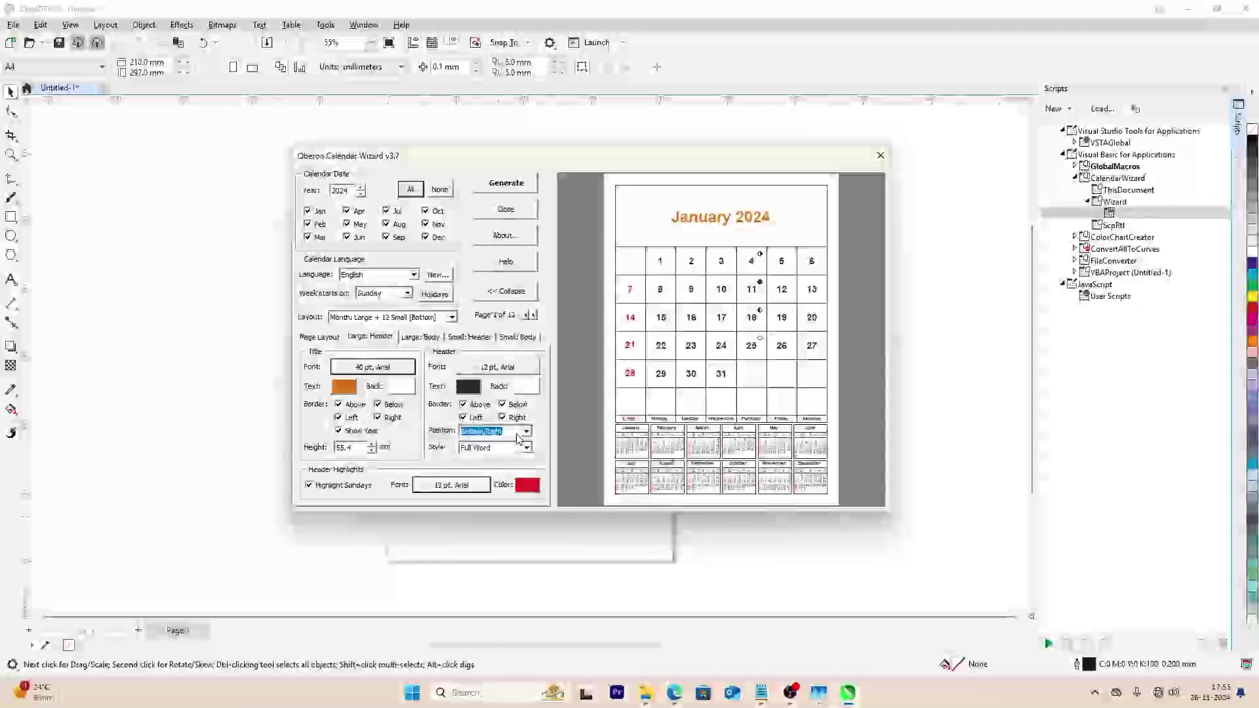
click(518, 432)
click(515, 450)
click(508, 447)
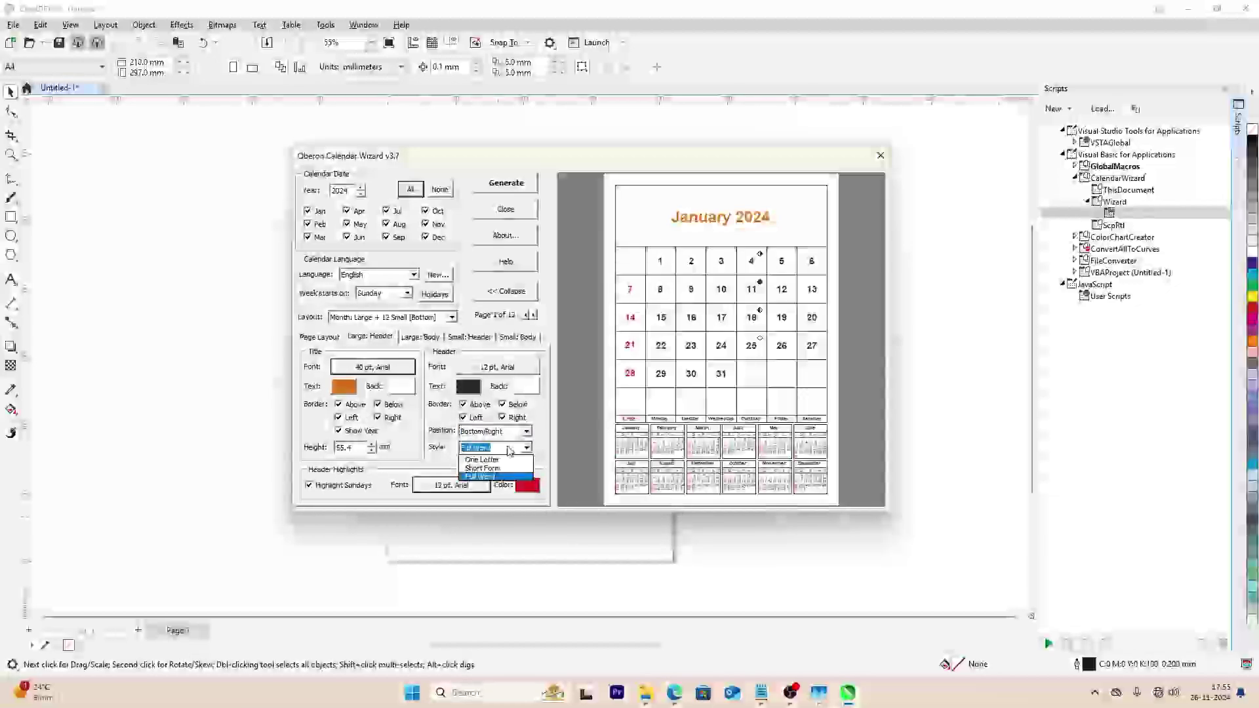
click(510, 448)
click(518, 431)
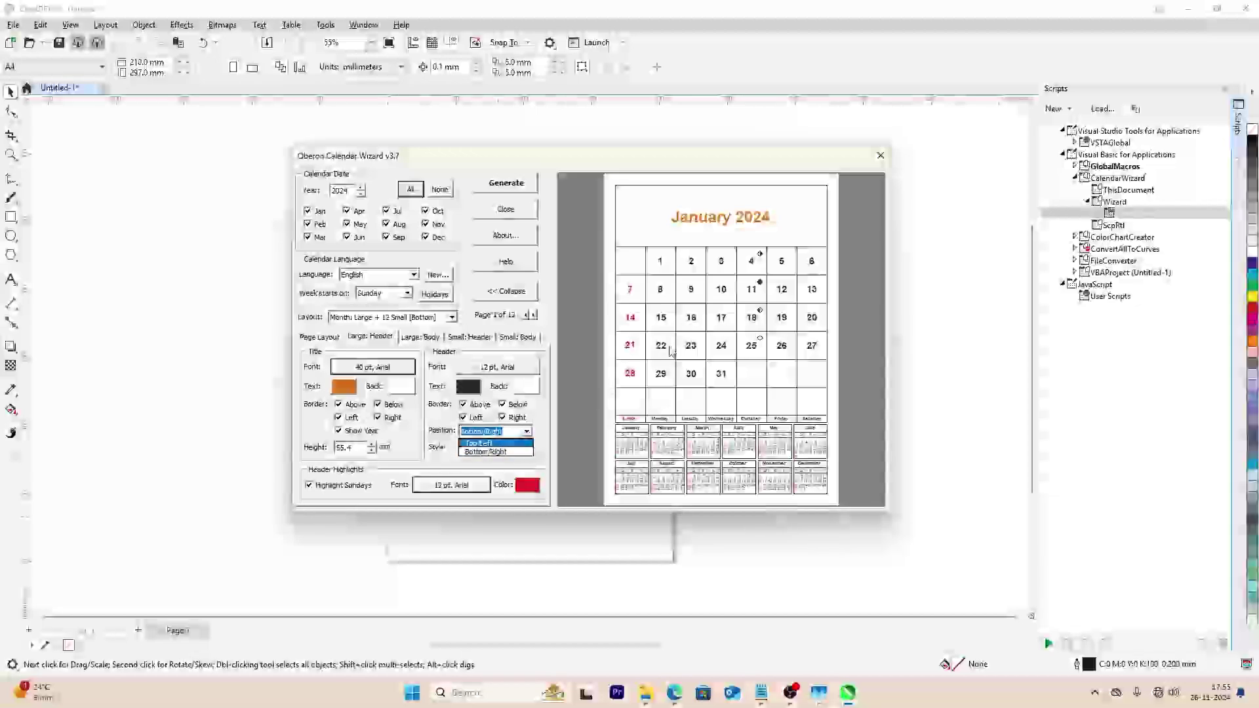
click(479, 443)
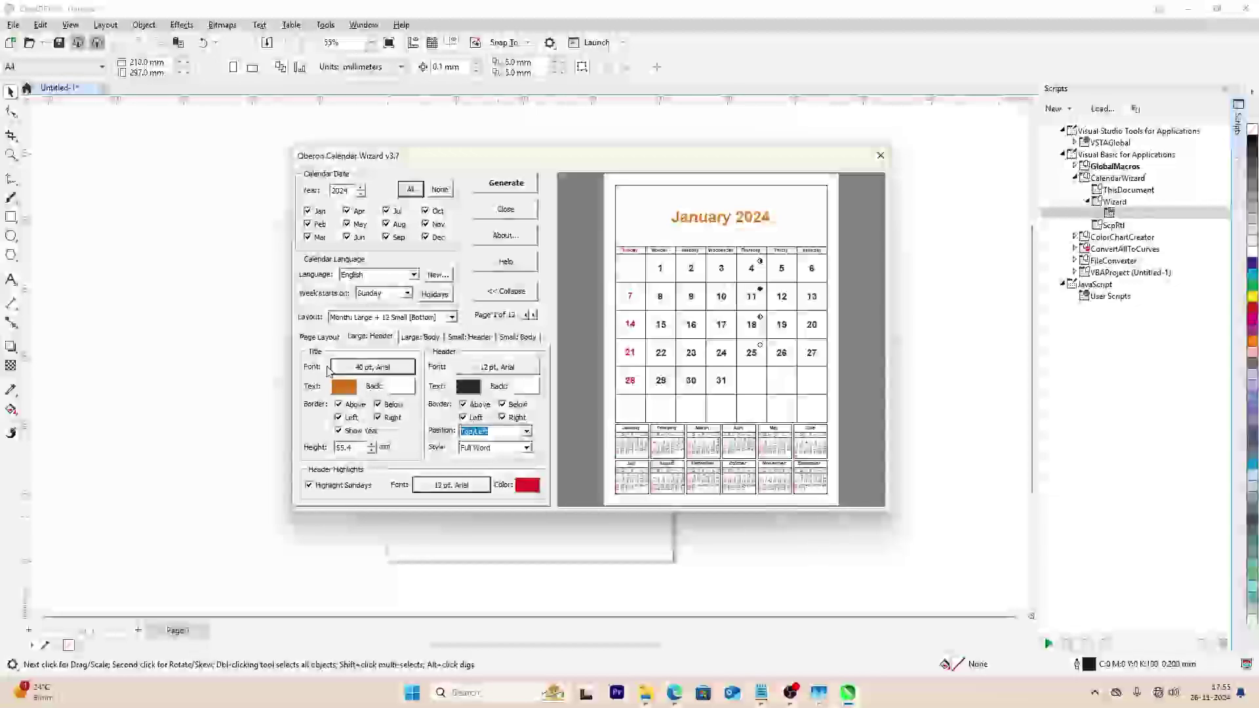
click(322, 339)
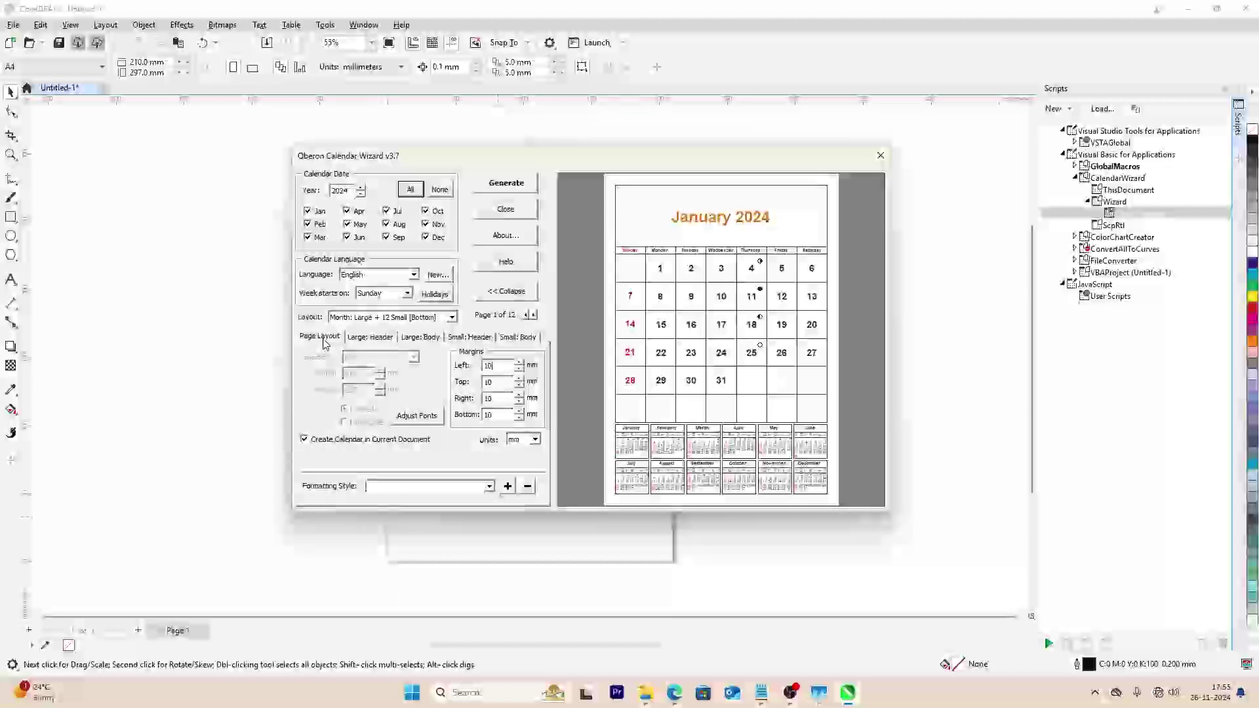
click(368, 341)
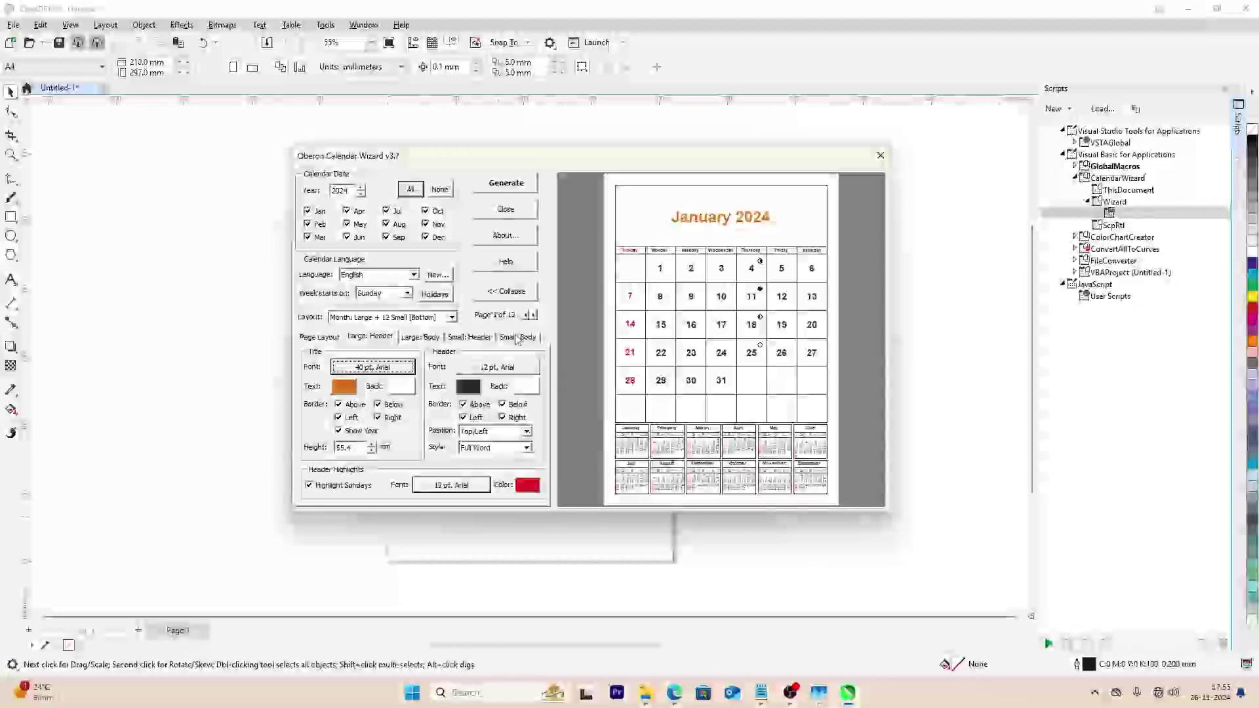
- Set the small header's title font size to 8 pt Arial and leave the year hidden in that title
click(468, 337)
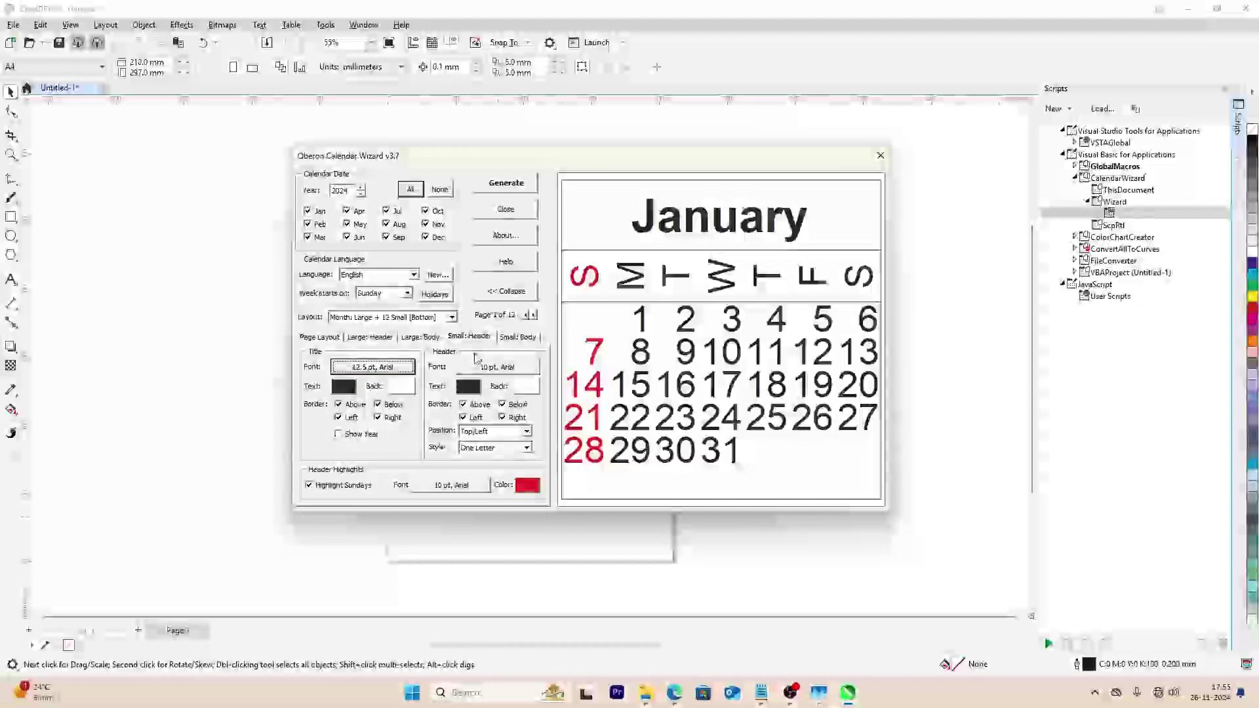
click(391, 375)
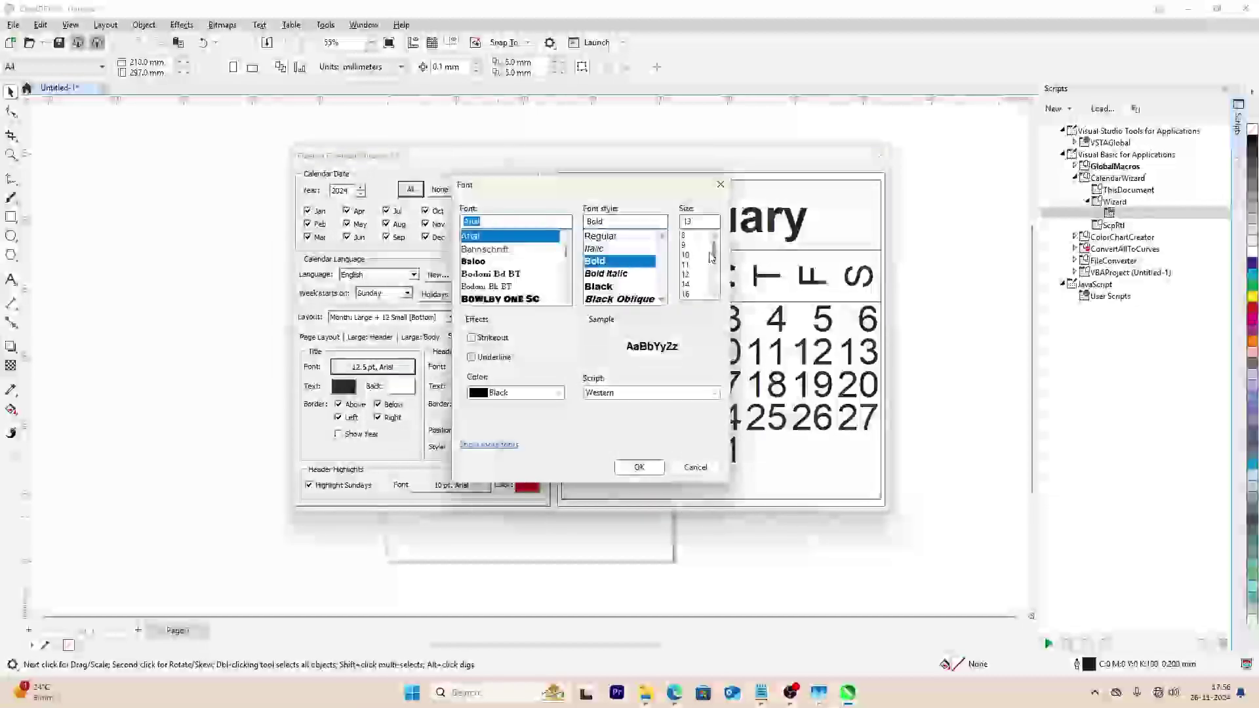
click(685, 236)
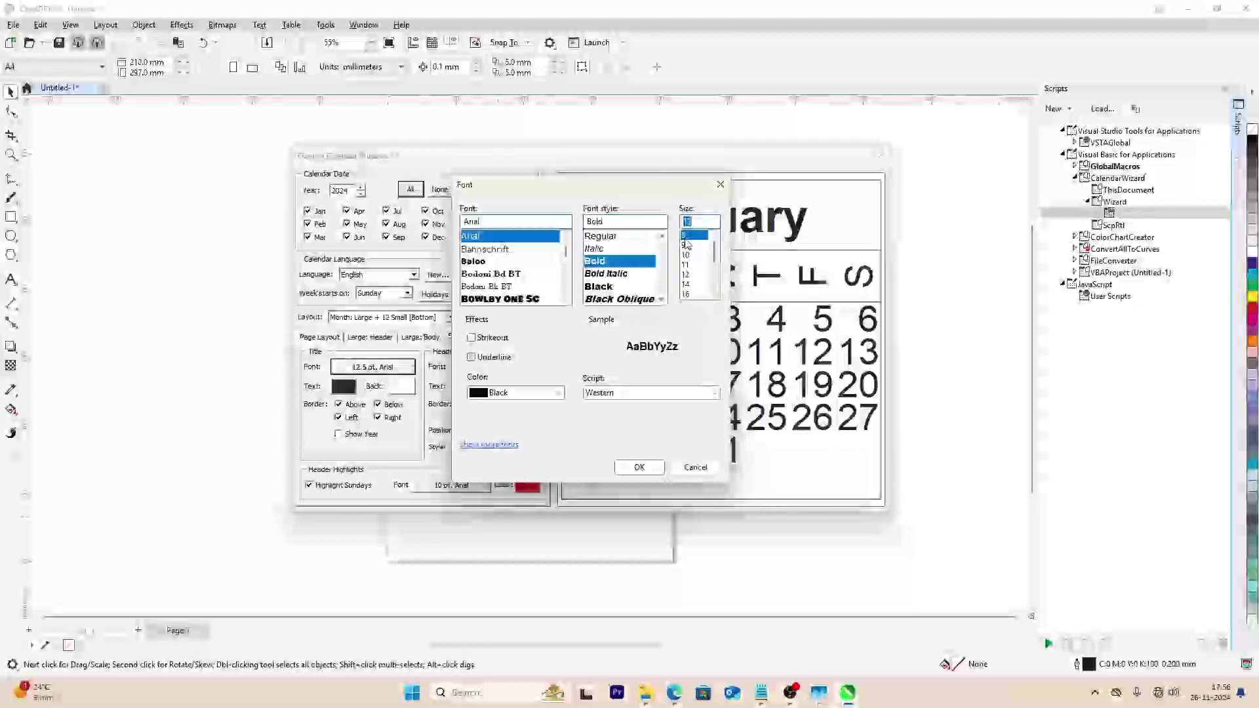
click(628, 469)
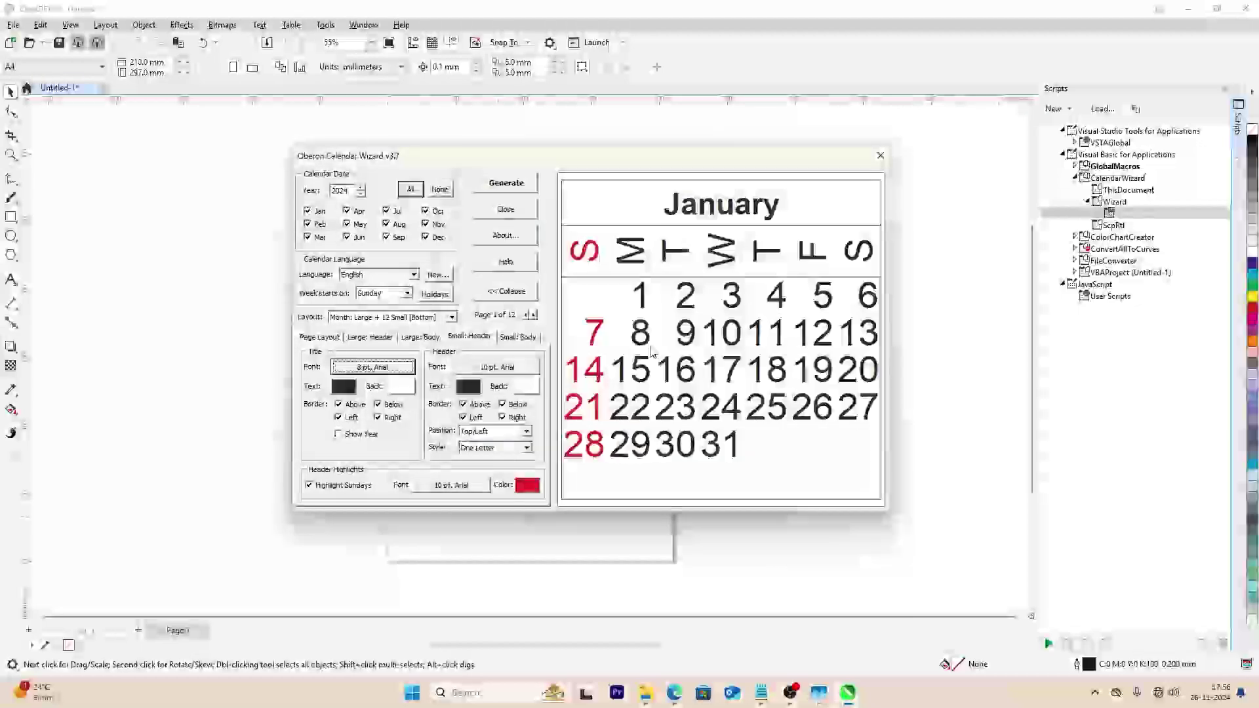
click(370, 438)
click(370, 439)
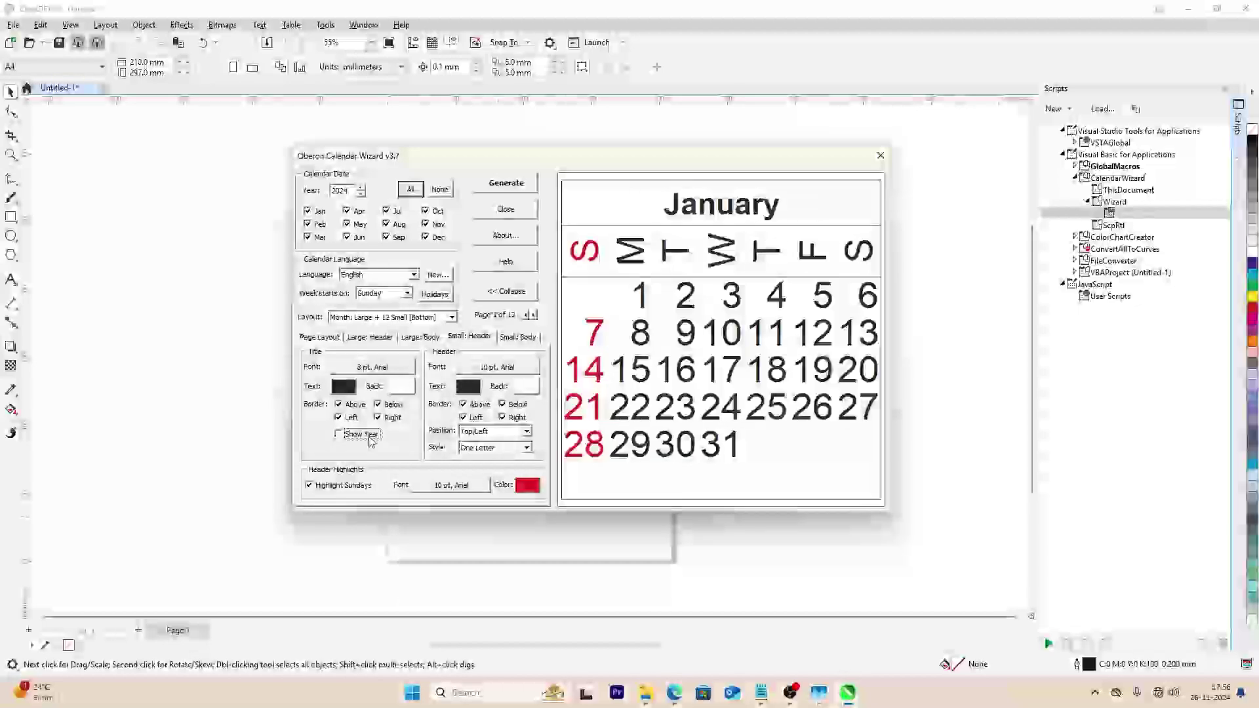
- Set the small header's weekday font size to 8 pt in regular Arial
click(494, 371)
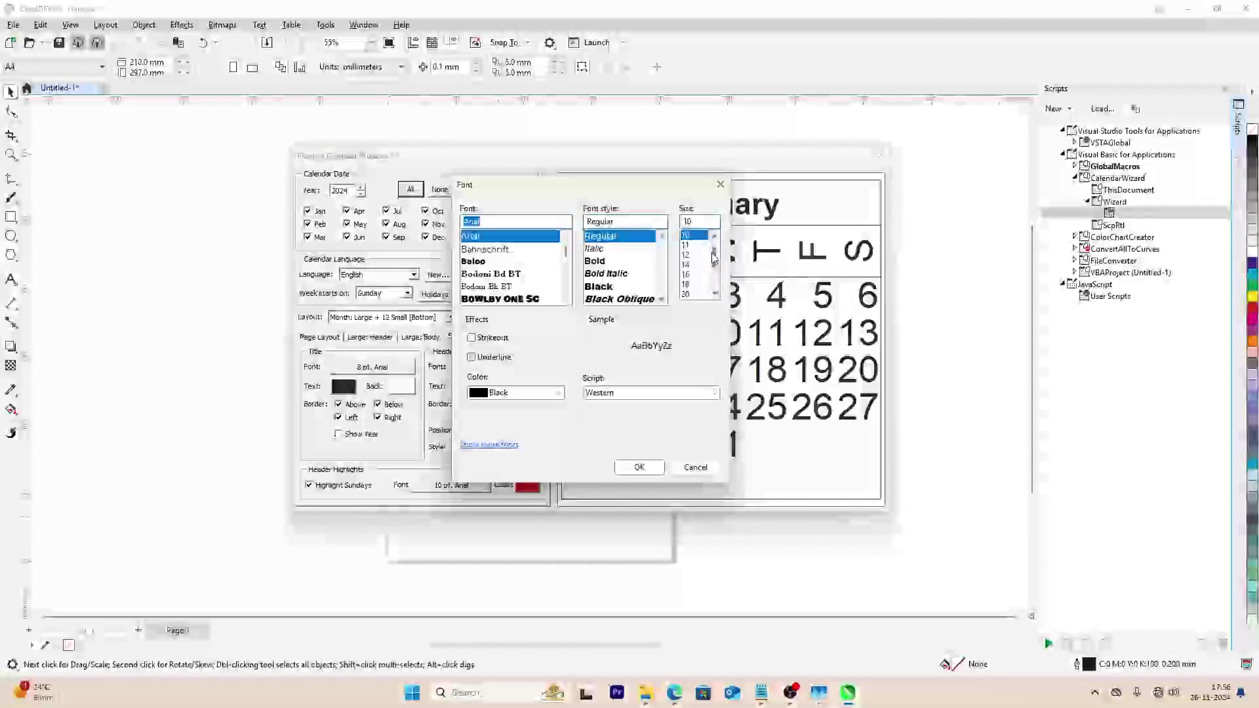
scroll(697, 243, up, 1)
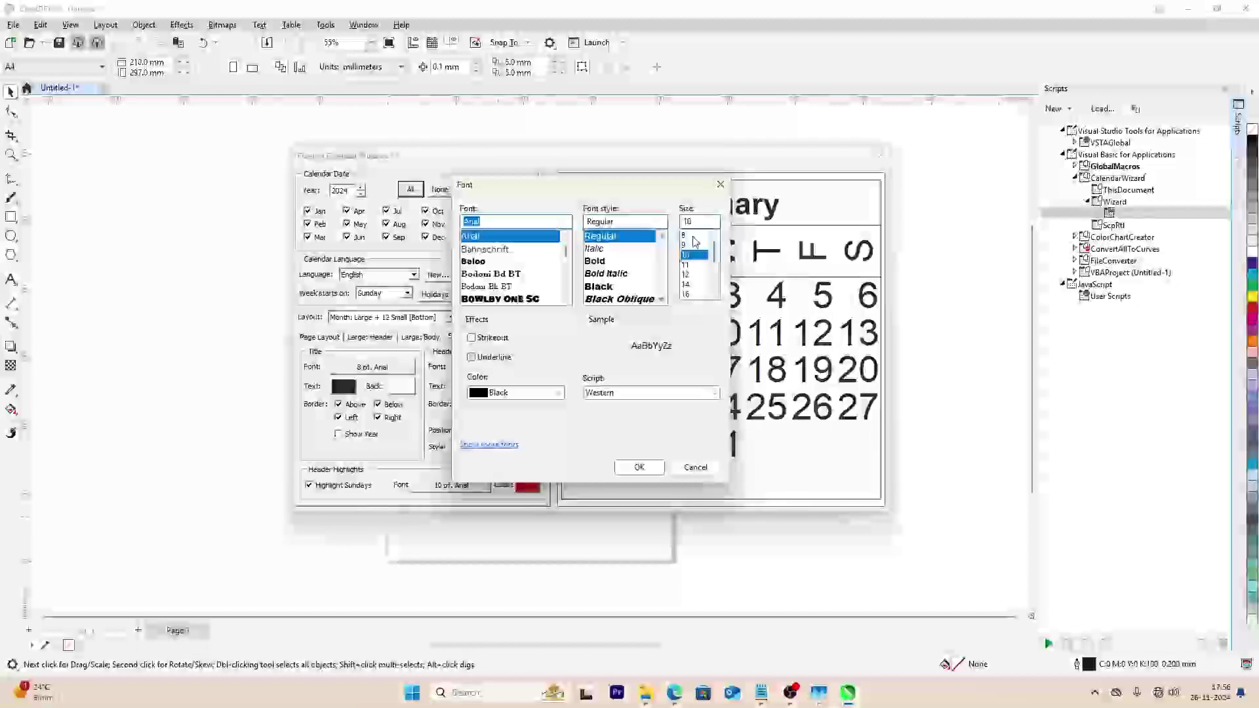
click(692, 236)
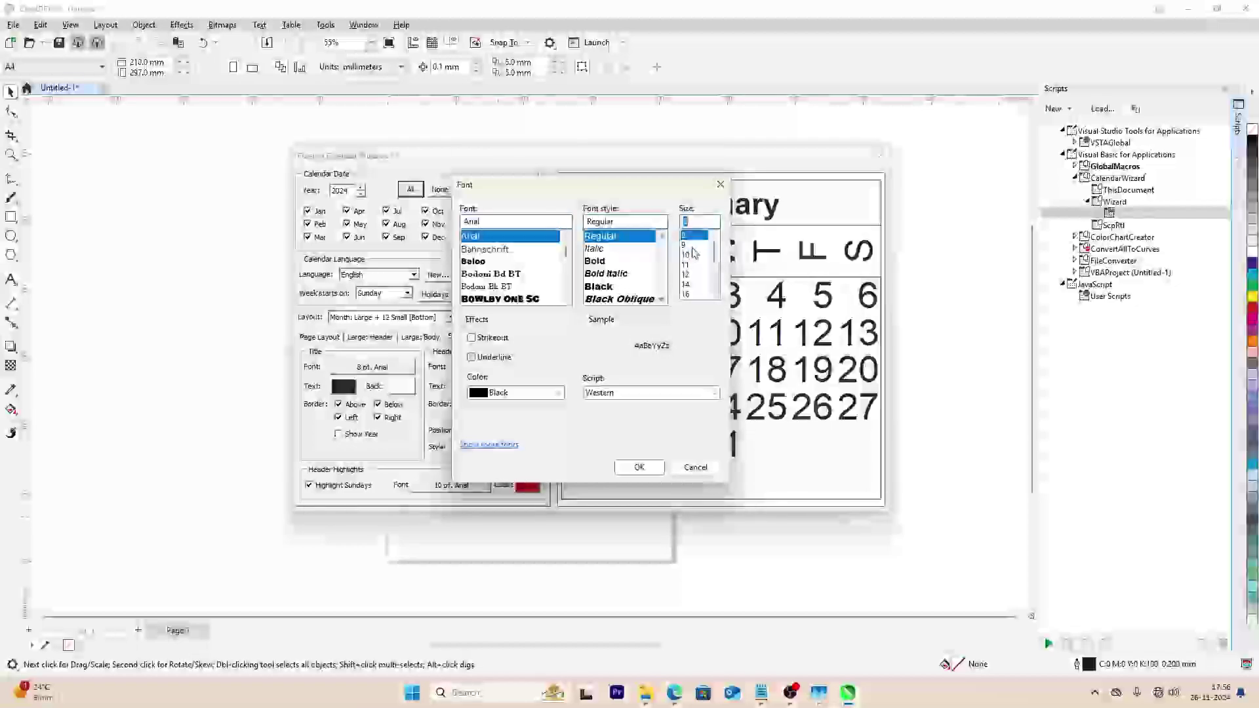
click(639, 467)
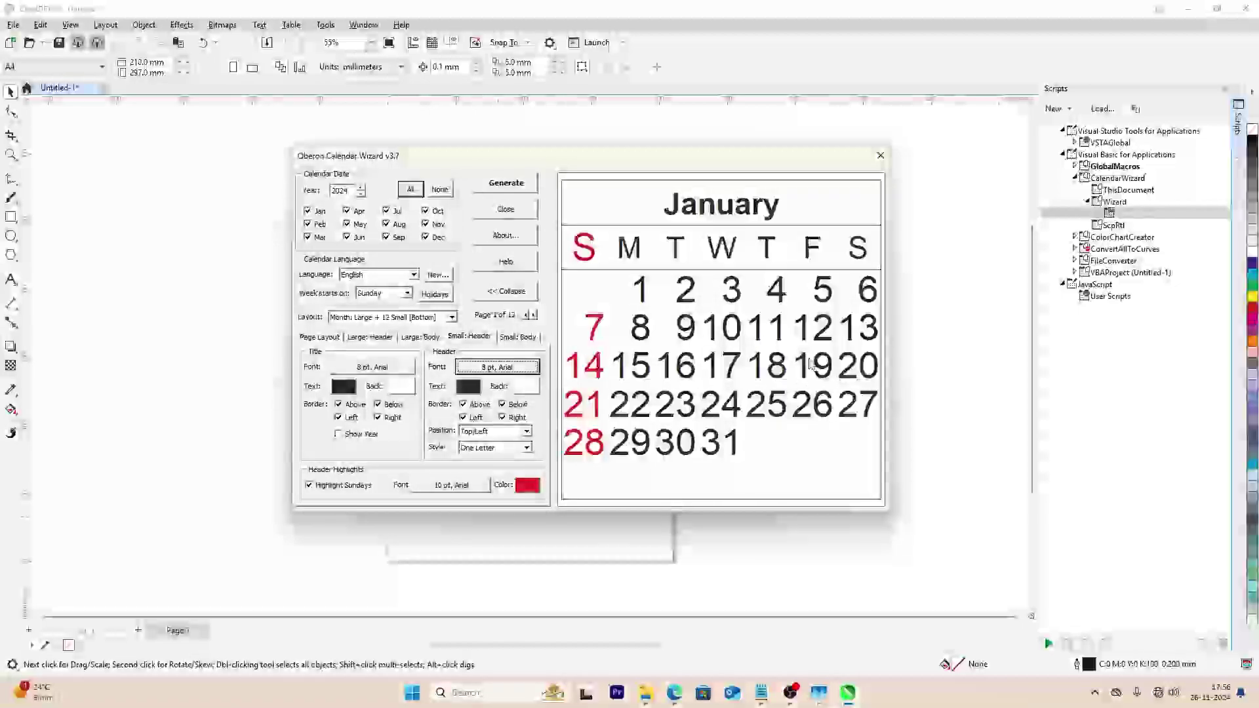
- Set the small body's highlight font for Sundays and holidays to 8 pt Arial
click(523, 337)
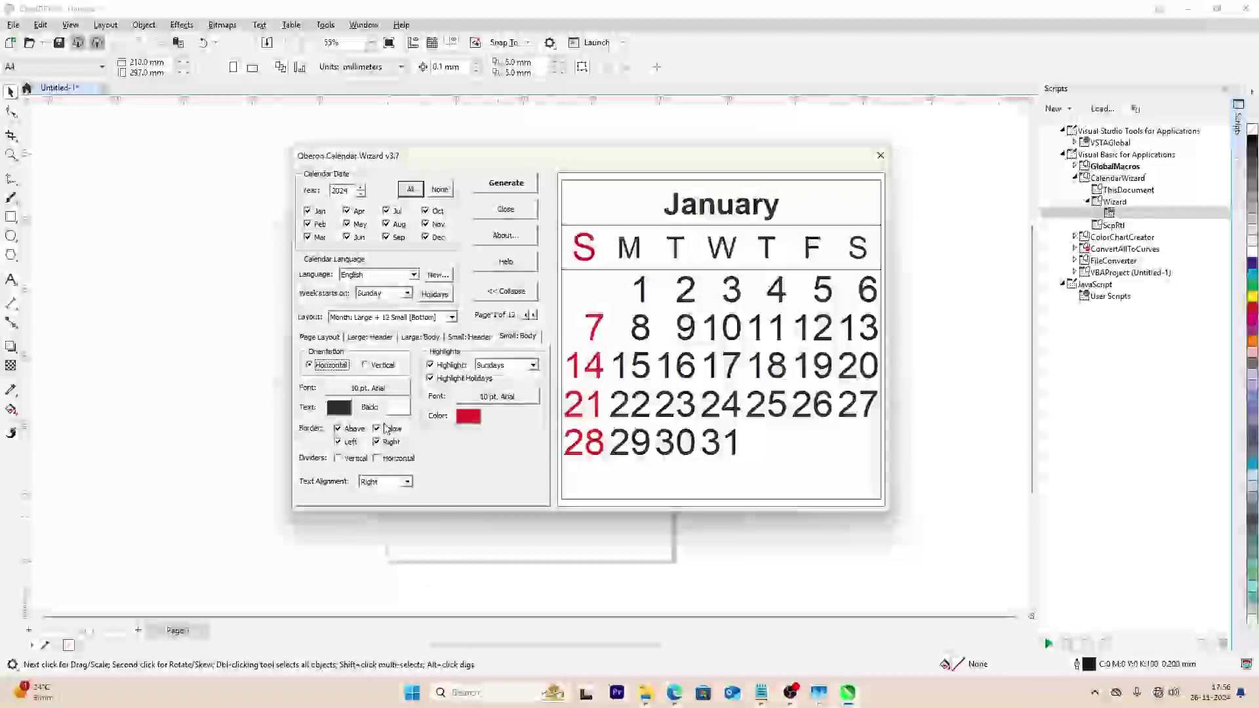
click(487, 401)
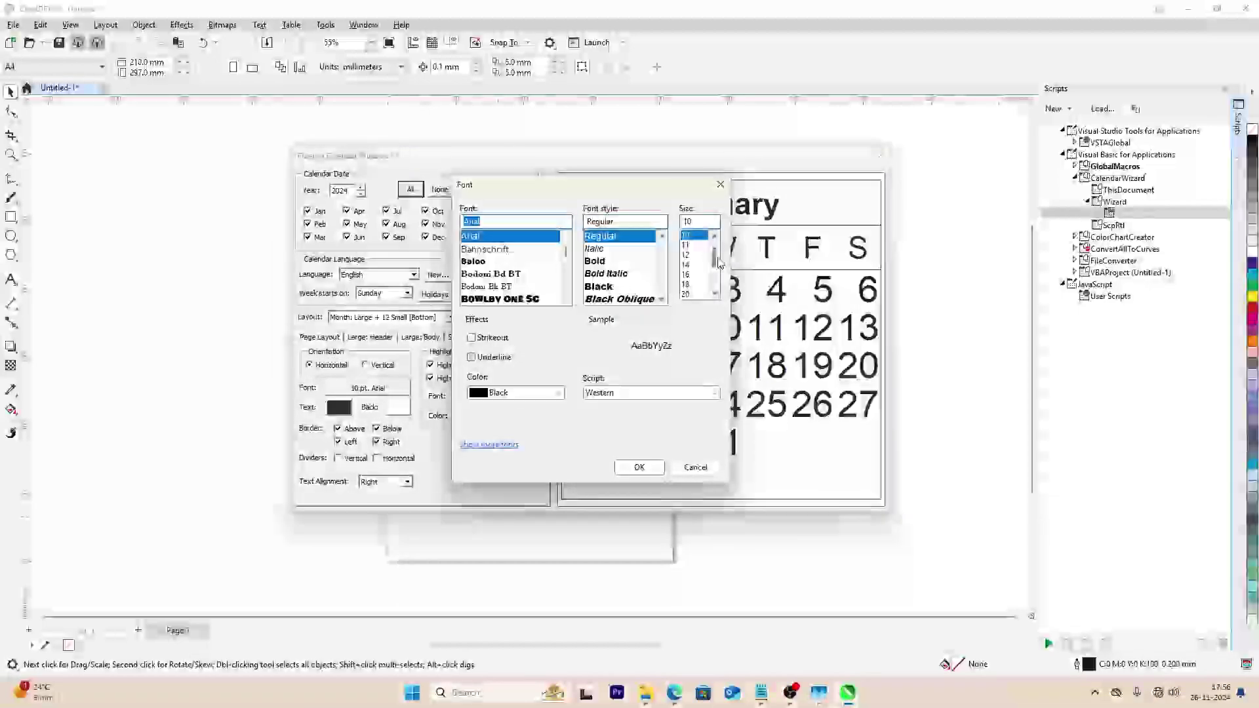
scroll(705, 254, up, 1)
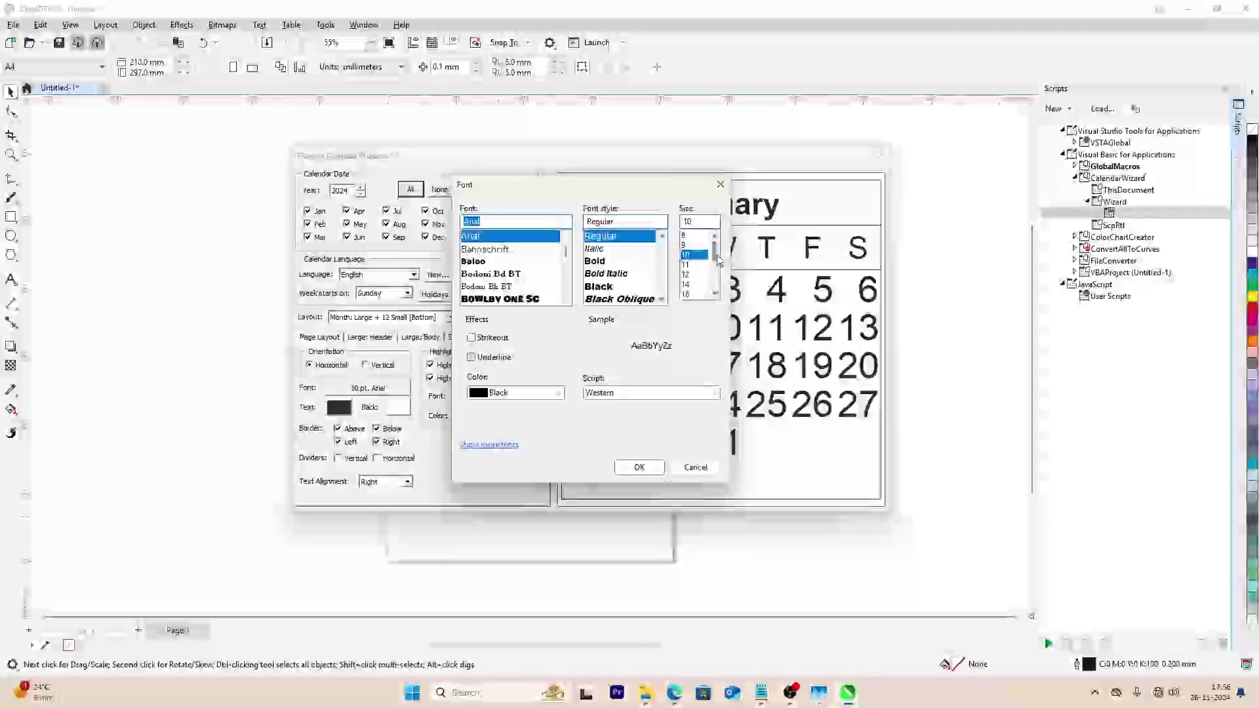
click(686, 235)
click(639, 468)
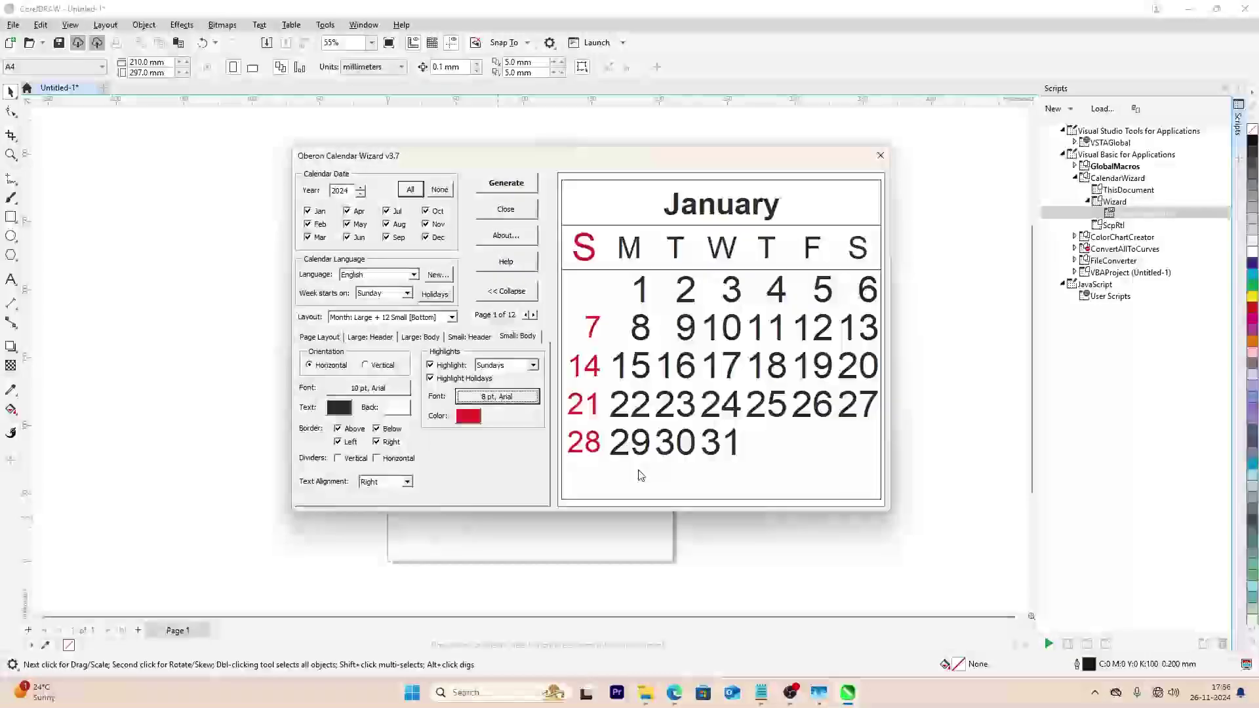
- Set the small body's date font to 8 pt Arial, then try the Vertical orientation and go back to Horizontal
click(360, 392)
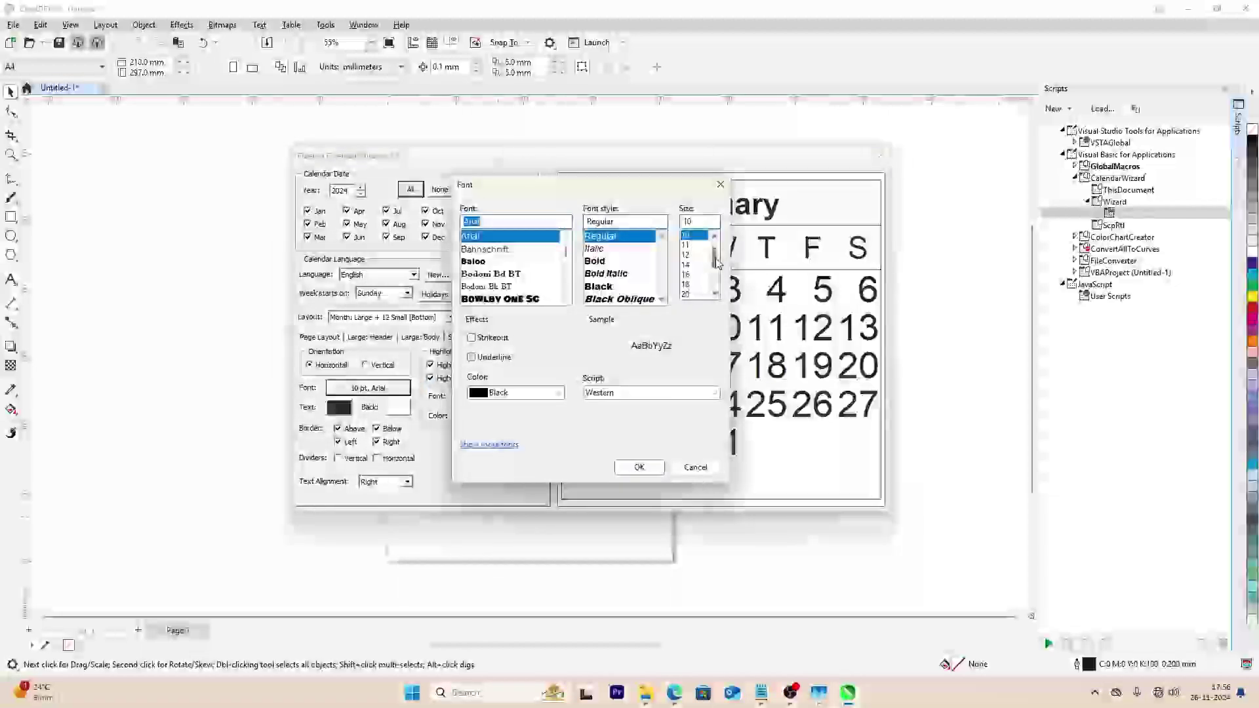
scroll(717, 262, up, 1)
click(687, 235)
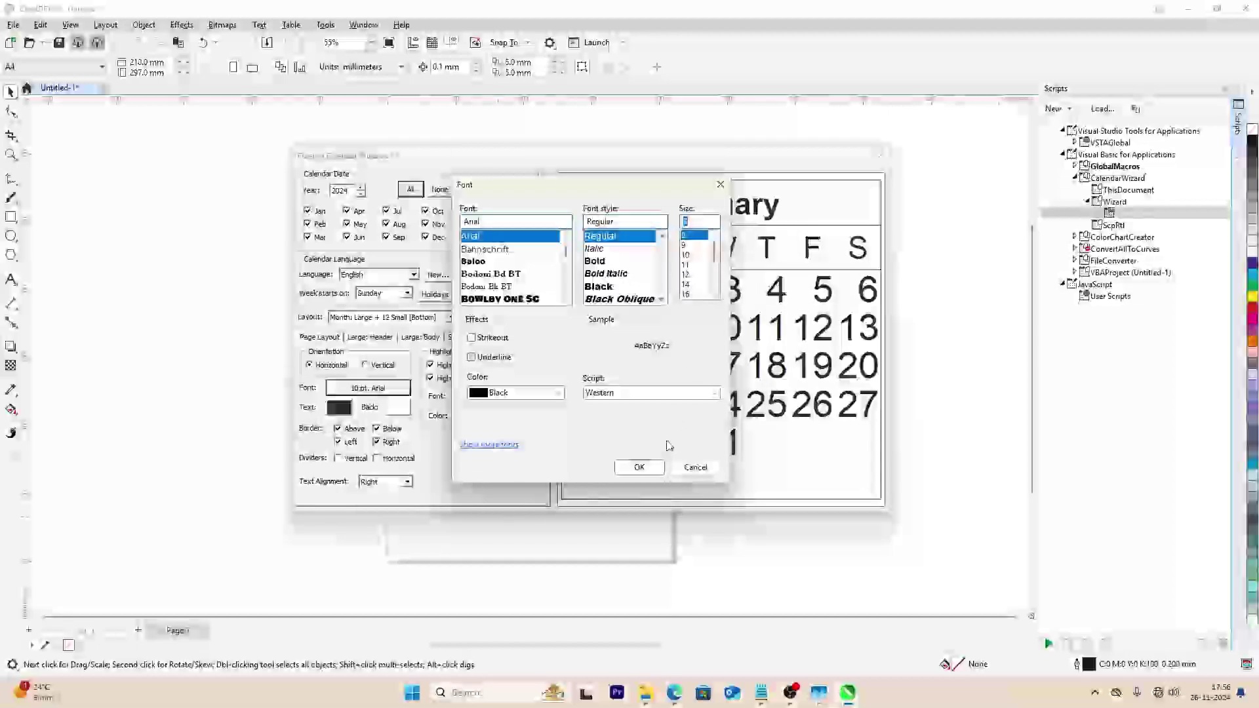
click(644, 469)
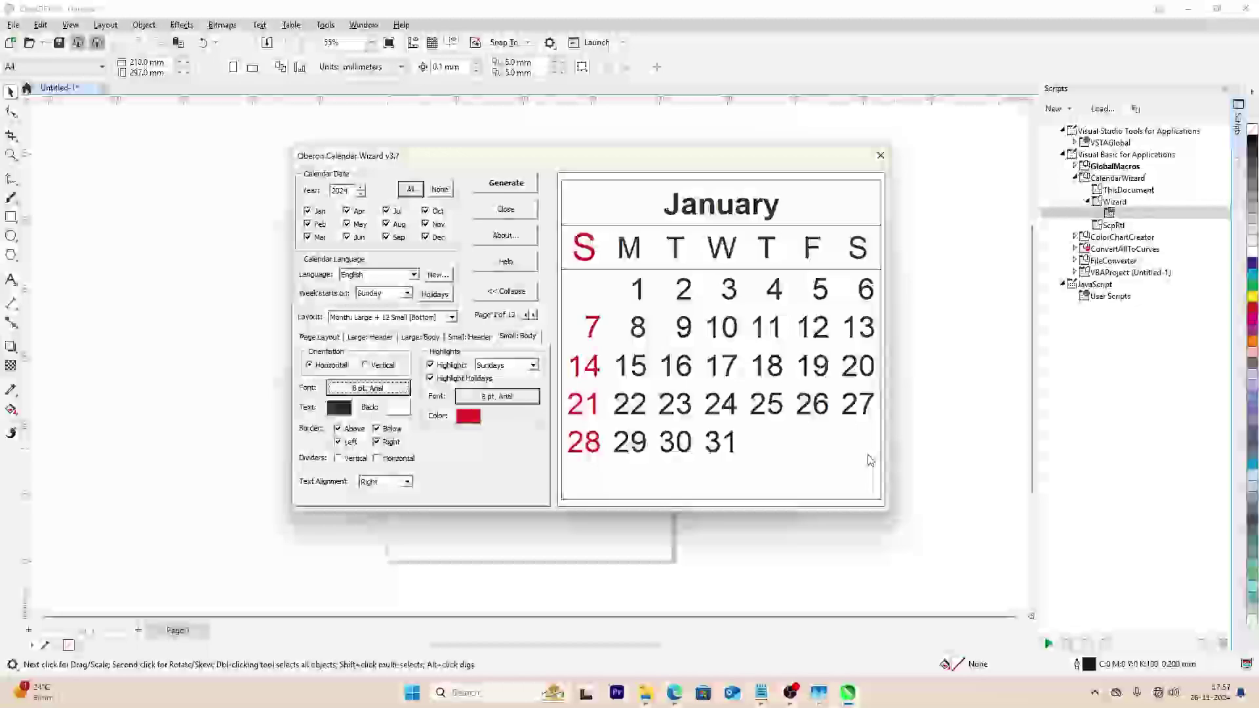
click(385, 367)
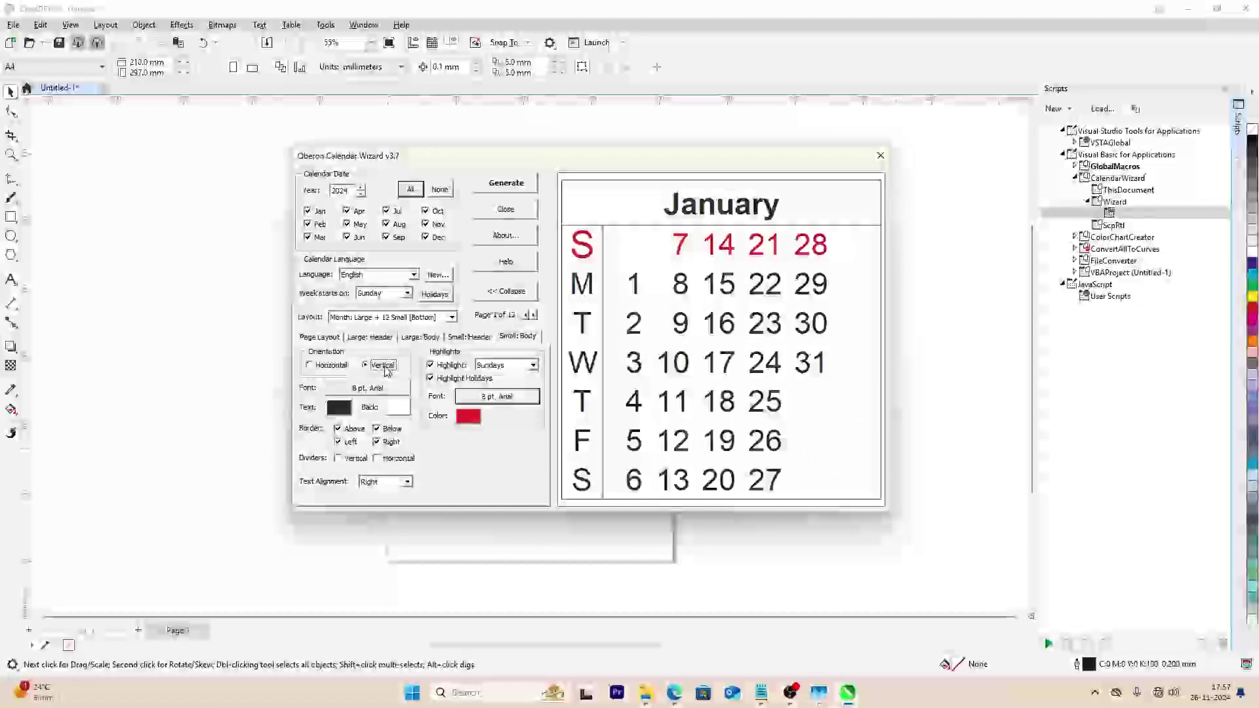
click(317, 369)
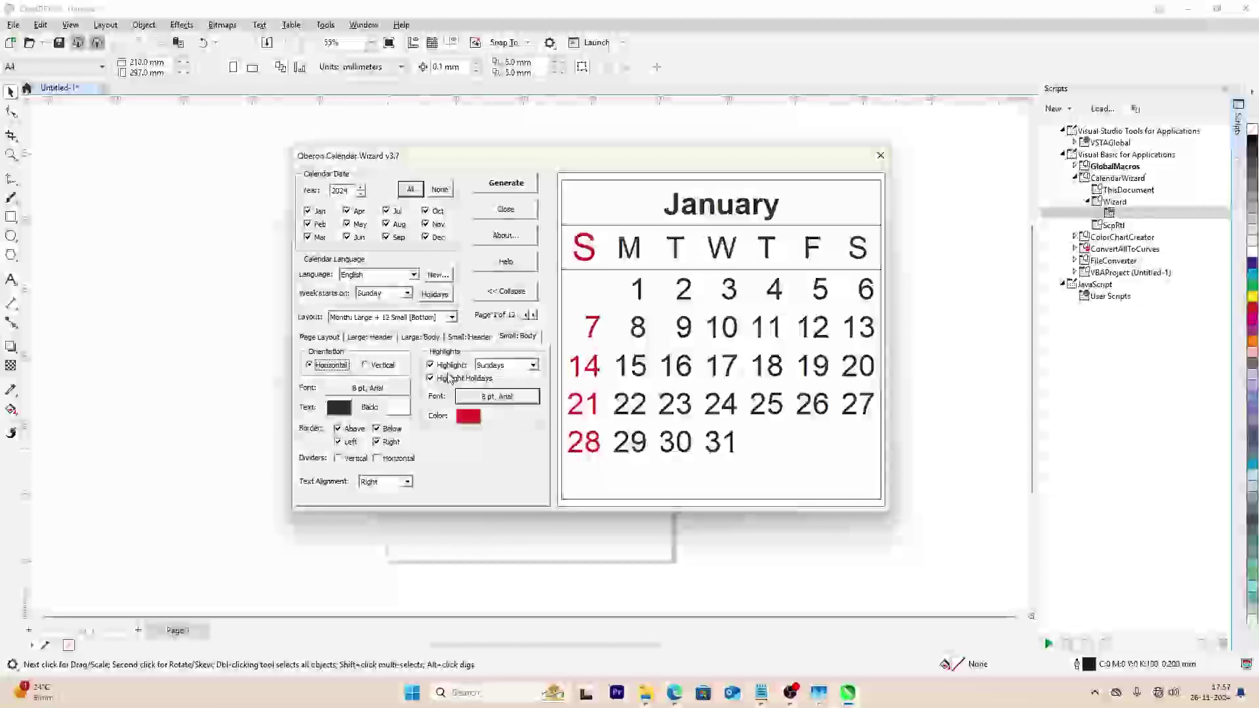
- Set the small header's Sunday highlight font to 8 pt Arial
click(470, 338)
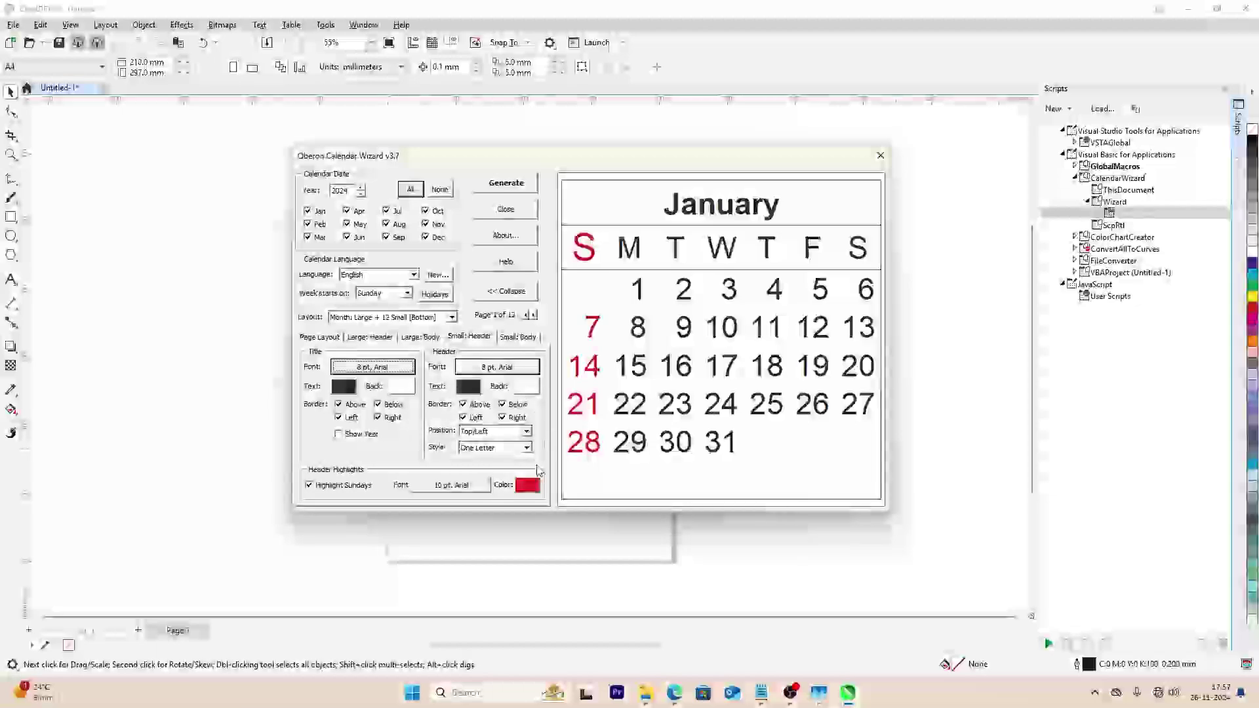
click(455, 489)
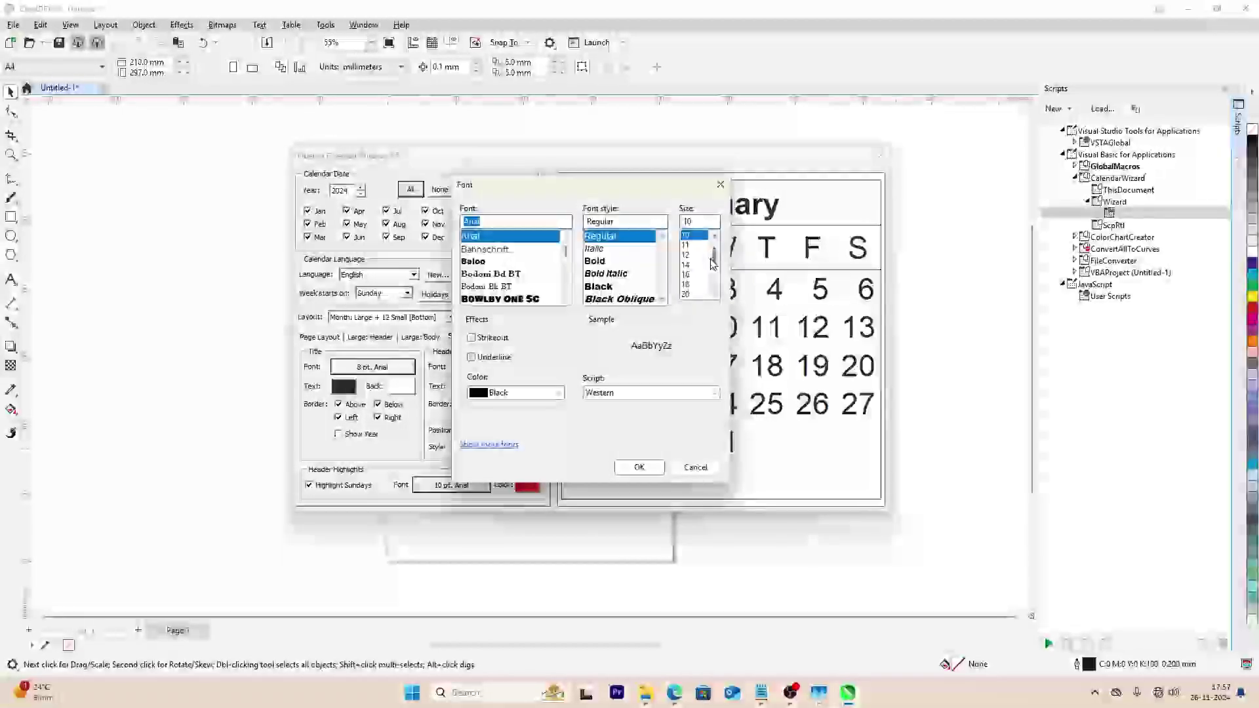
scroll(719, 267, up, 1)
click(685, 235)
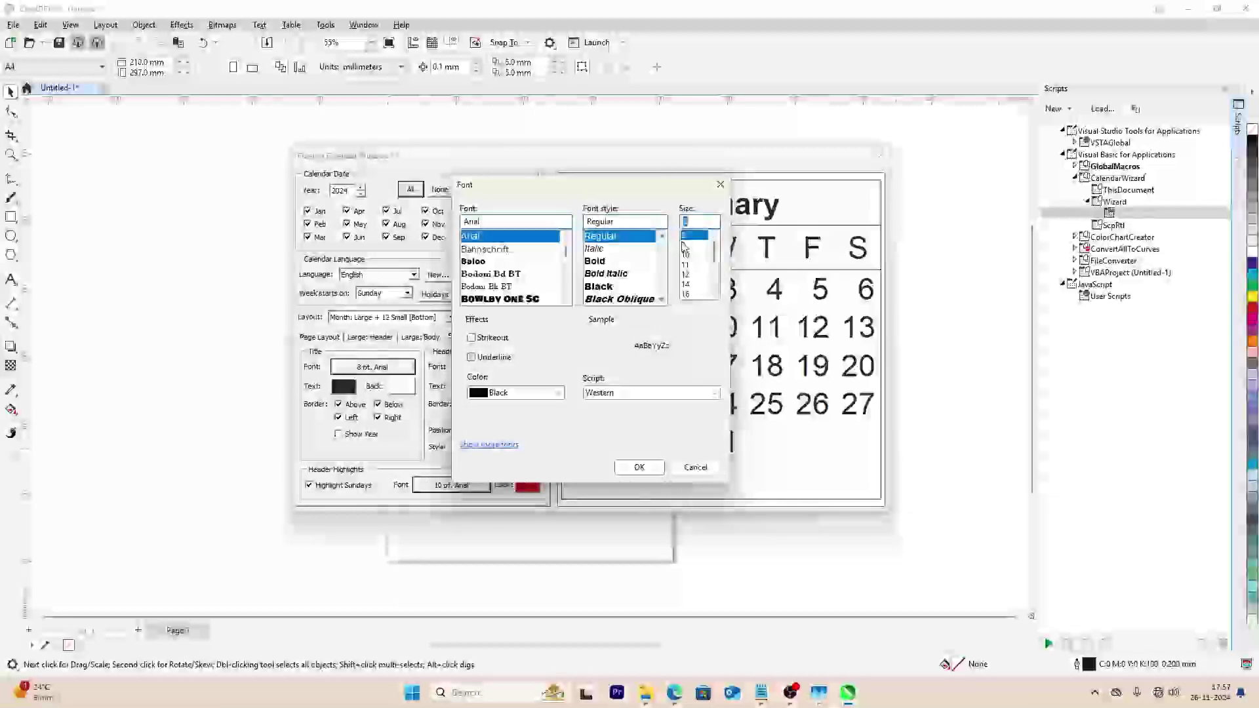
click(639, 467)
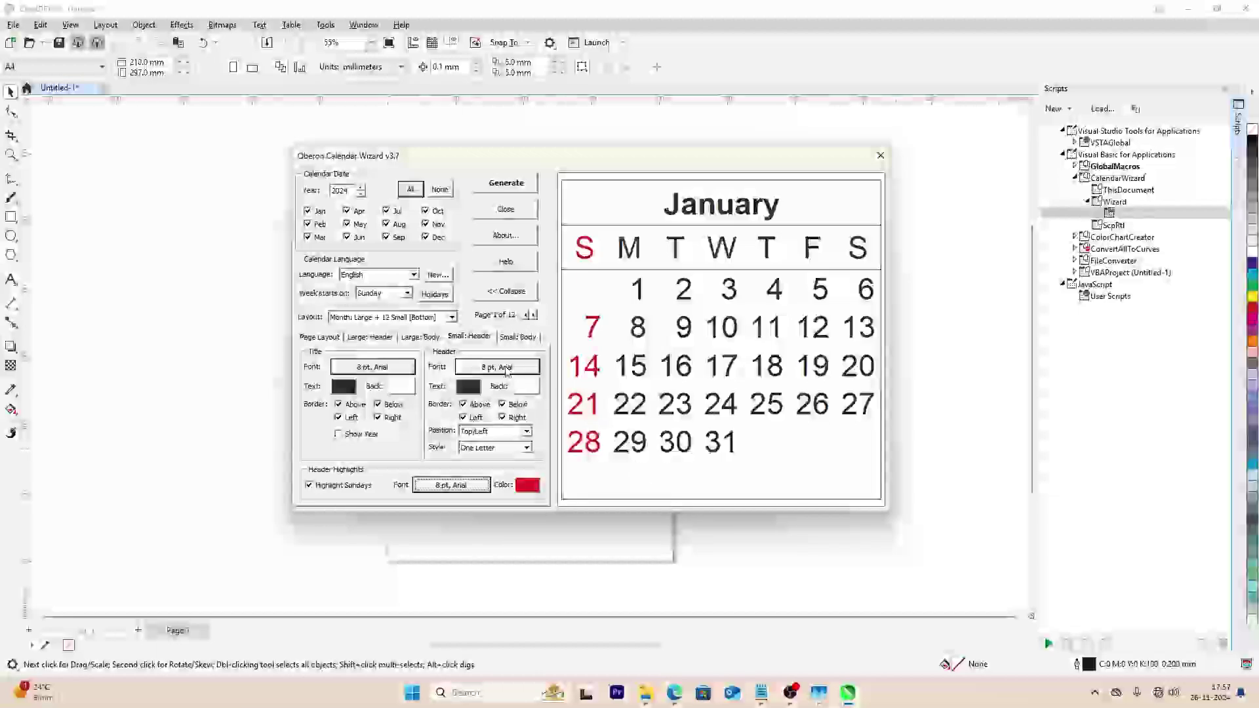
- Review the small body, small header, large body, large header and page layout settings, ending at the large header
click(521, 339)
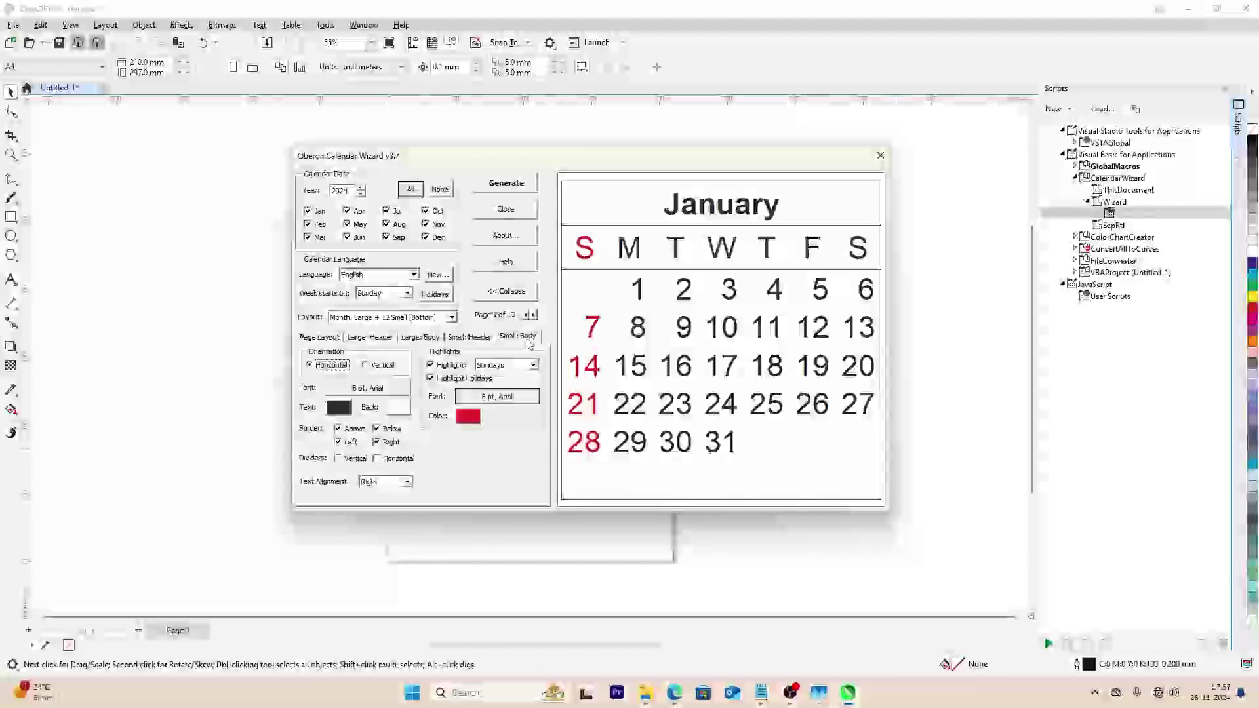
click(469, 336)
click(423, 338)
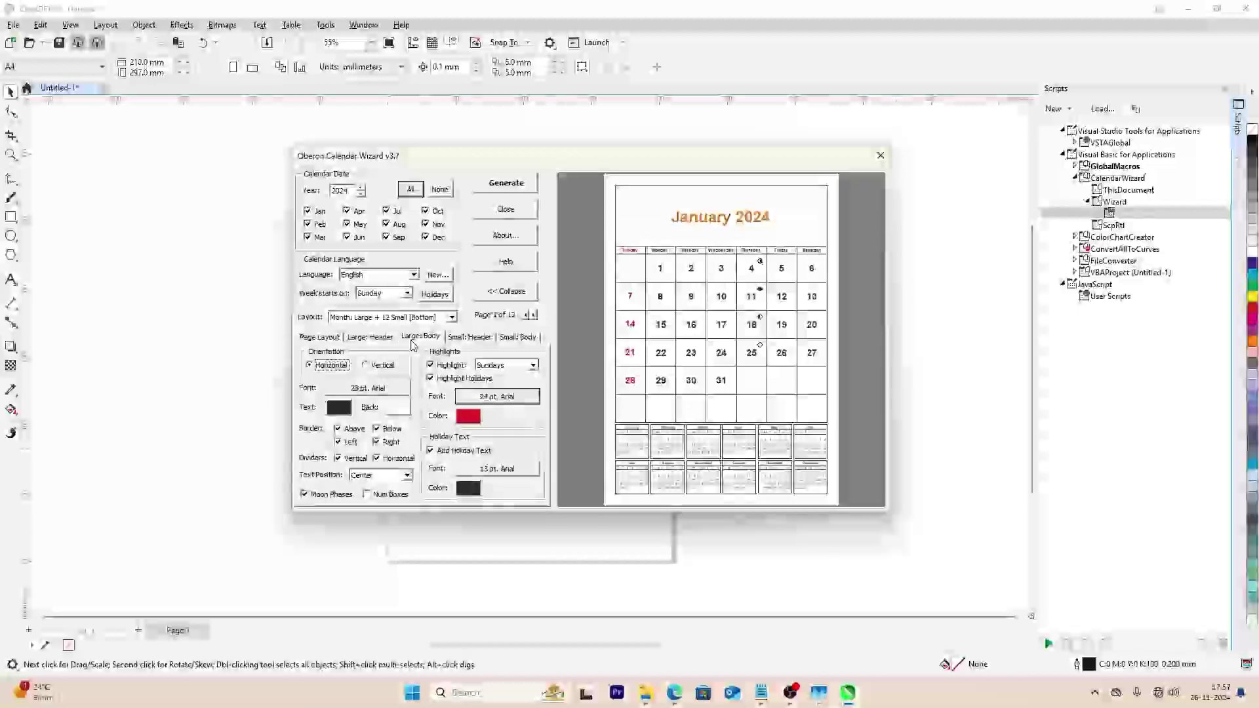
click(385, 337)
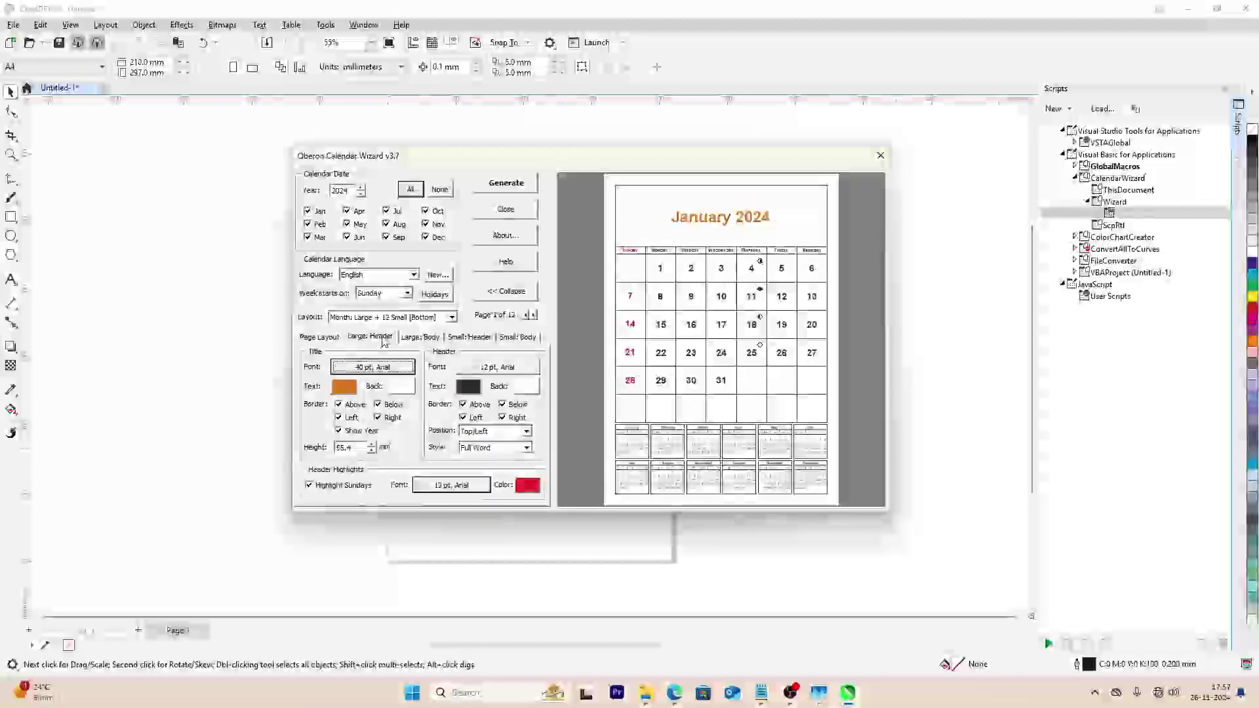
click(336, 339)
click(371, 337)
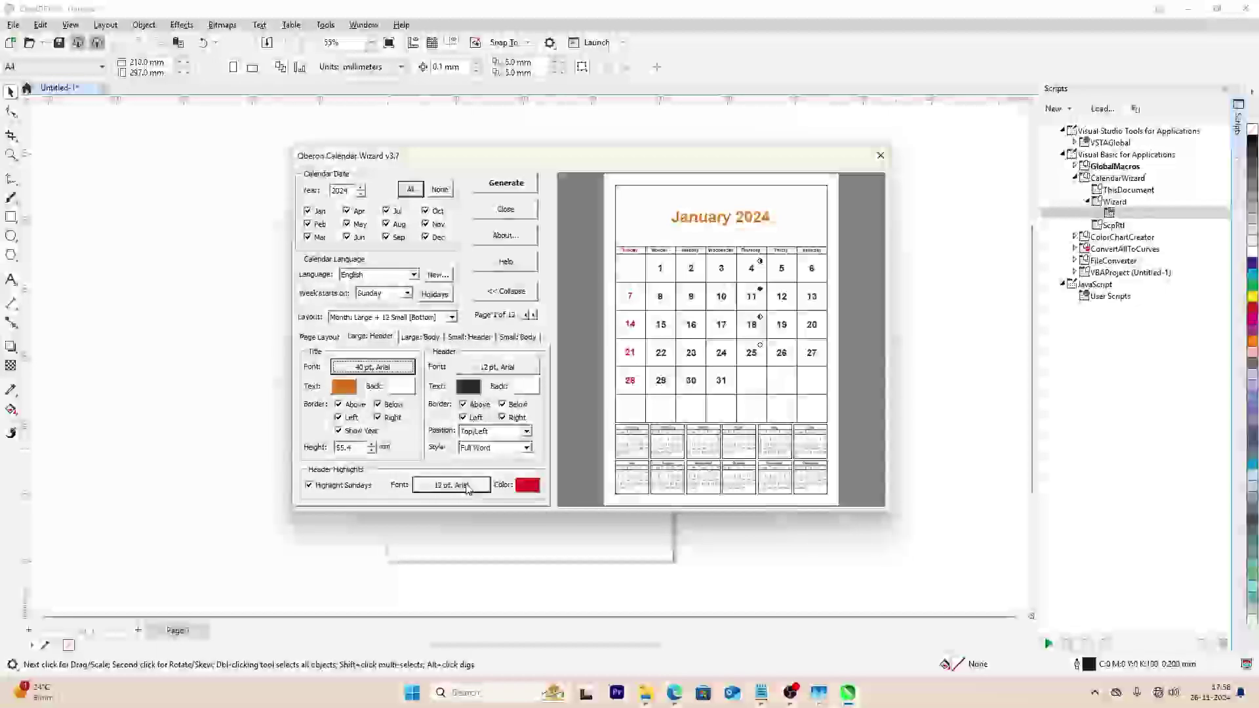
- Compare the Full Word and One Letter styles for the large header's weekday names and settle on Short Form
click(525, 449)
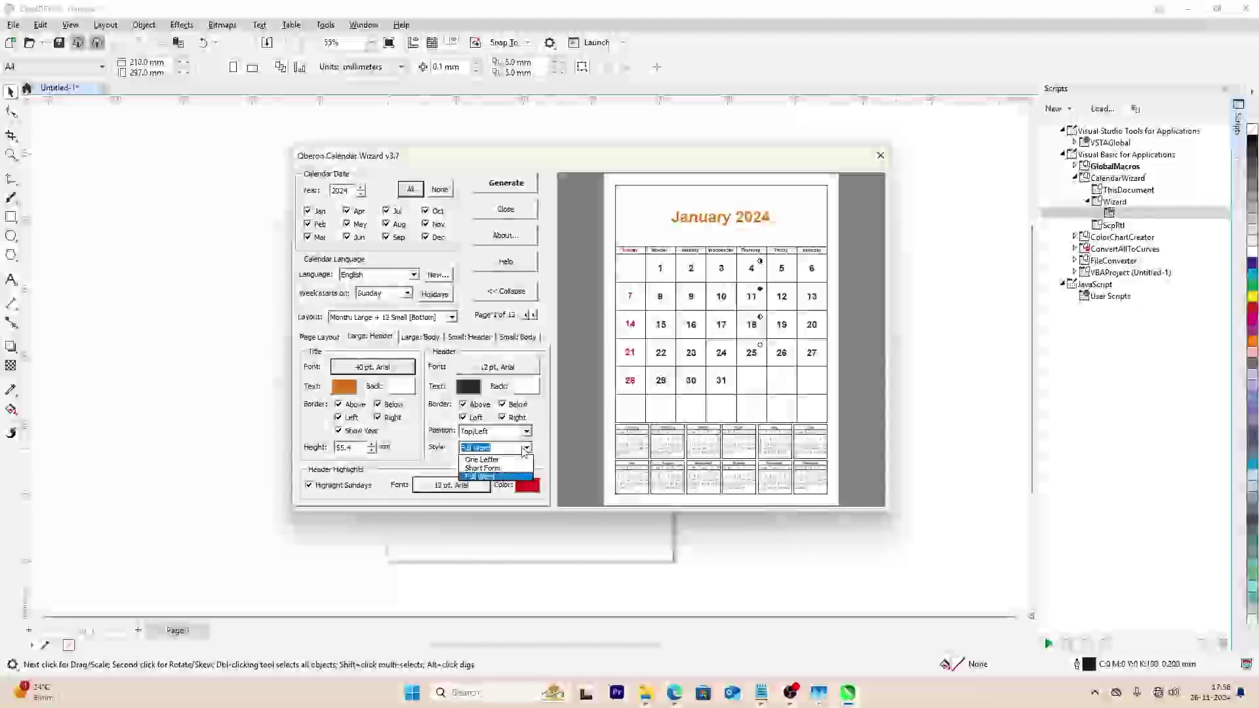
click(518, 468)
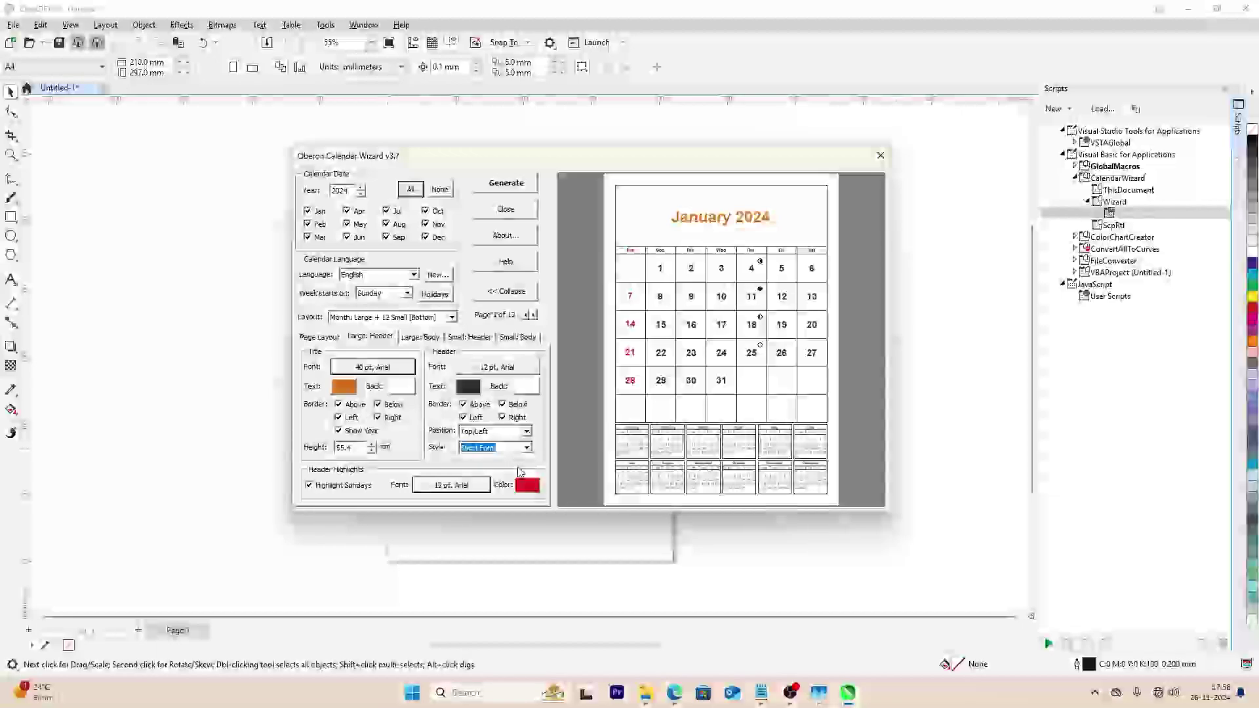
click(476, 454)
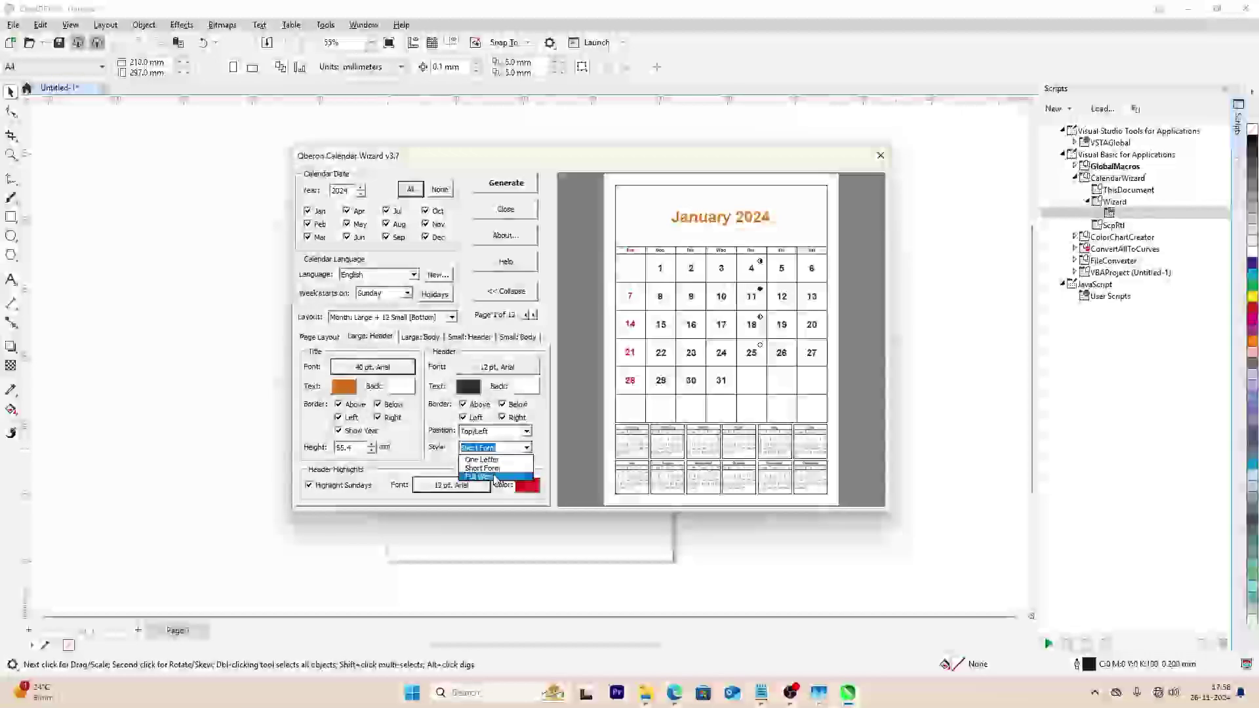
click(495, 477)
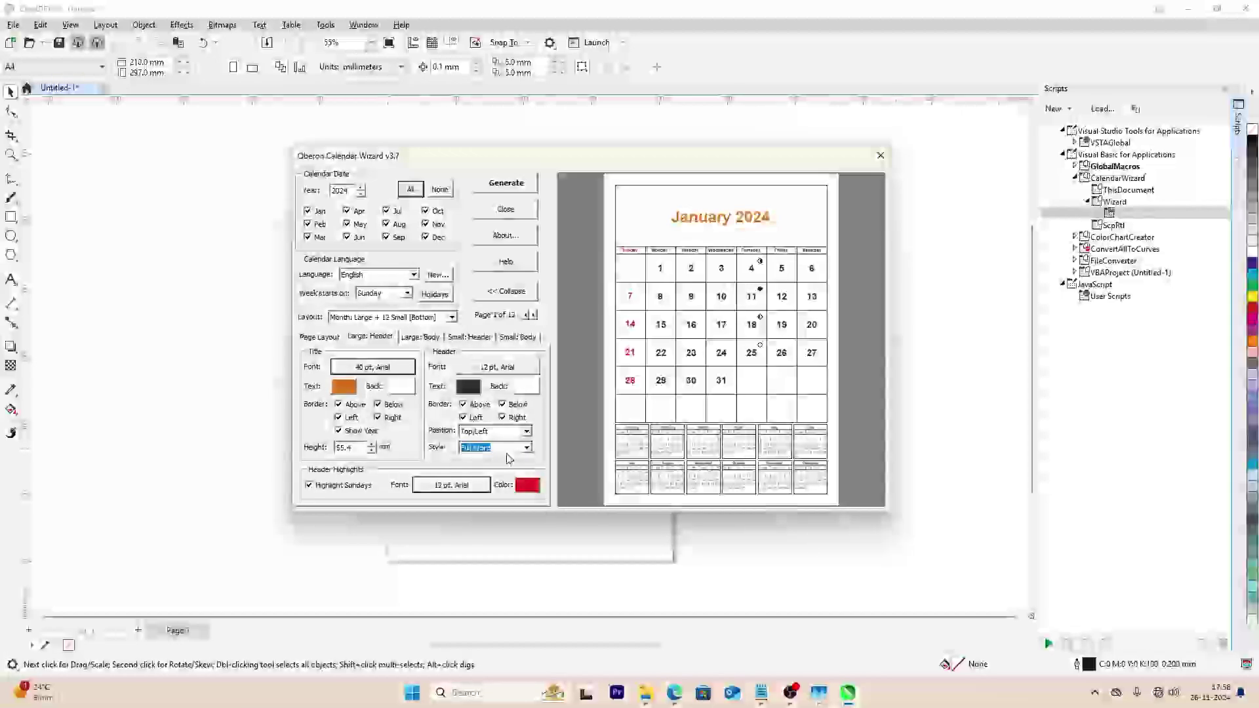
click(508, 450)
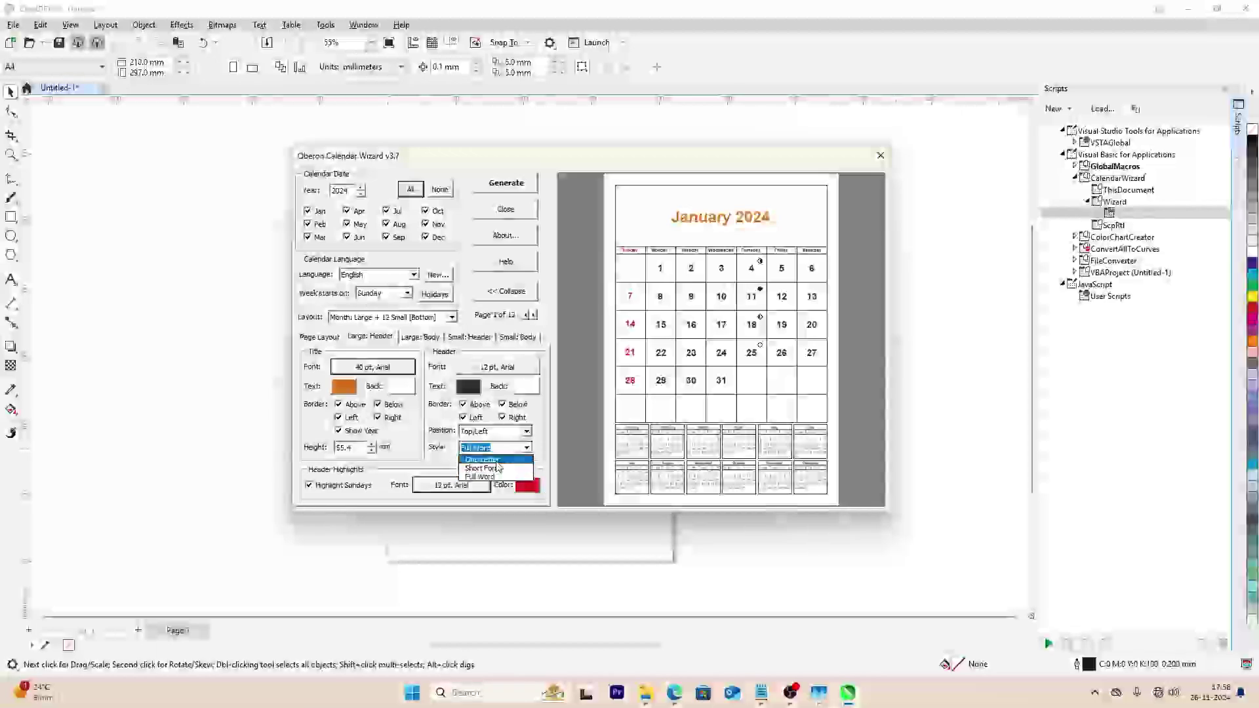
click(497, 462)
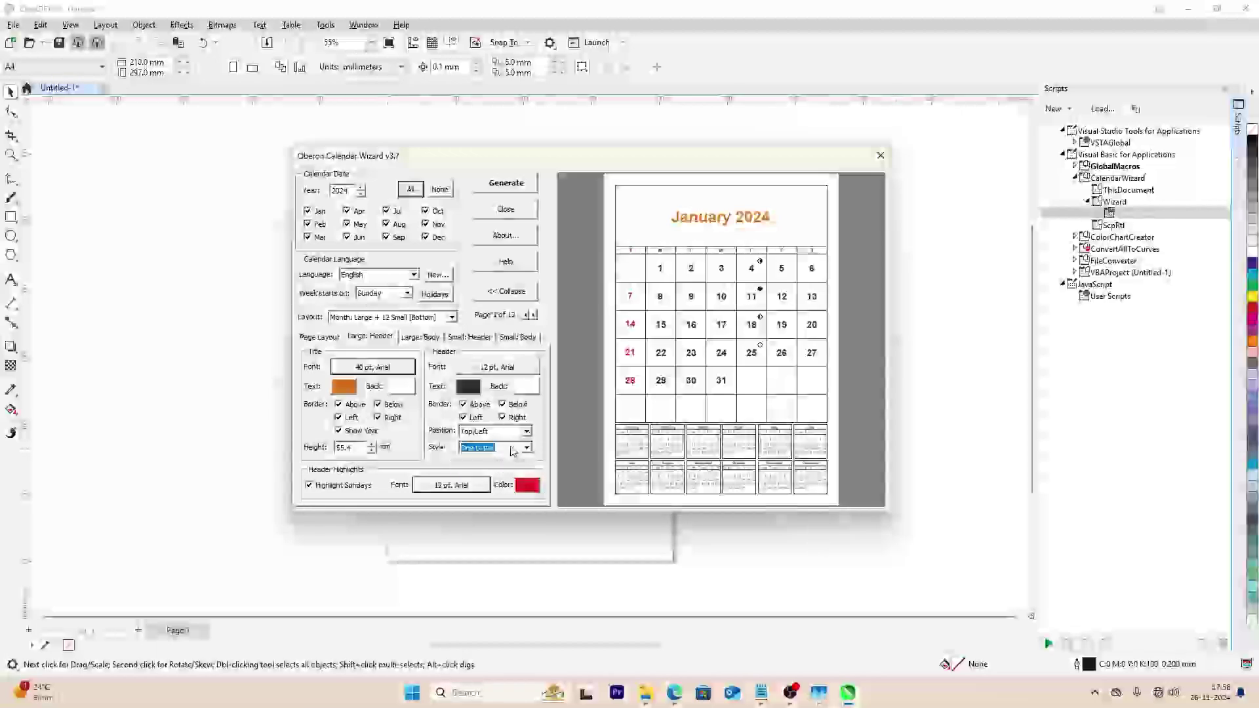
click(522, 447)
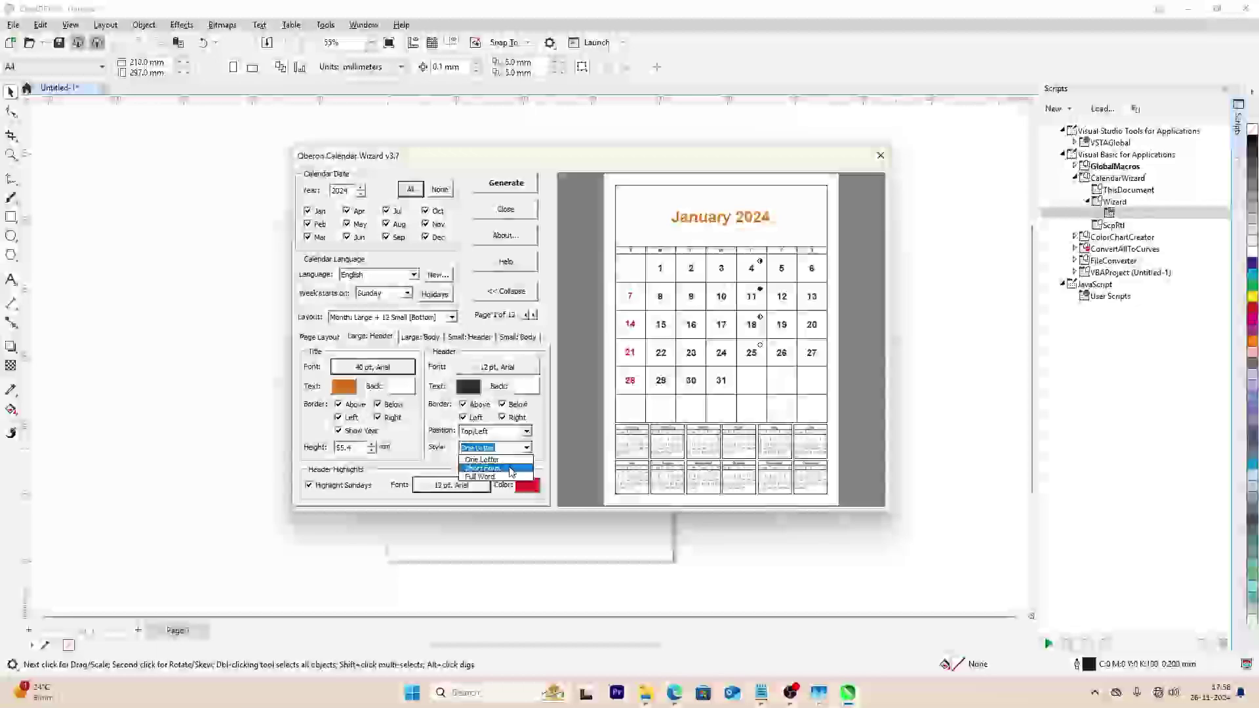
click(518, 467)
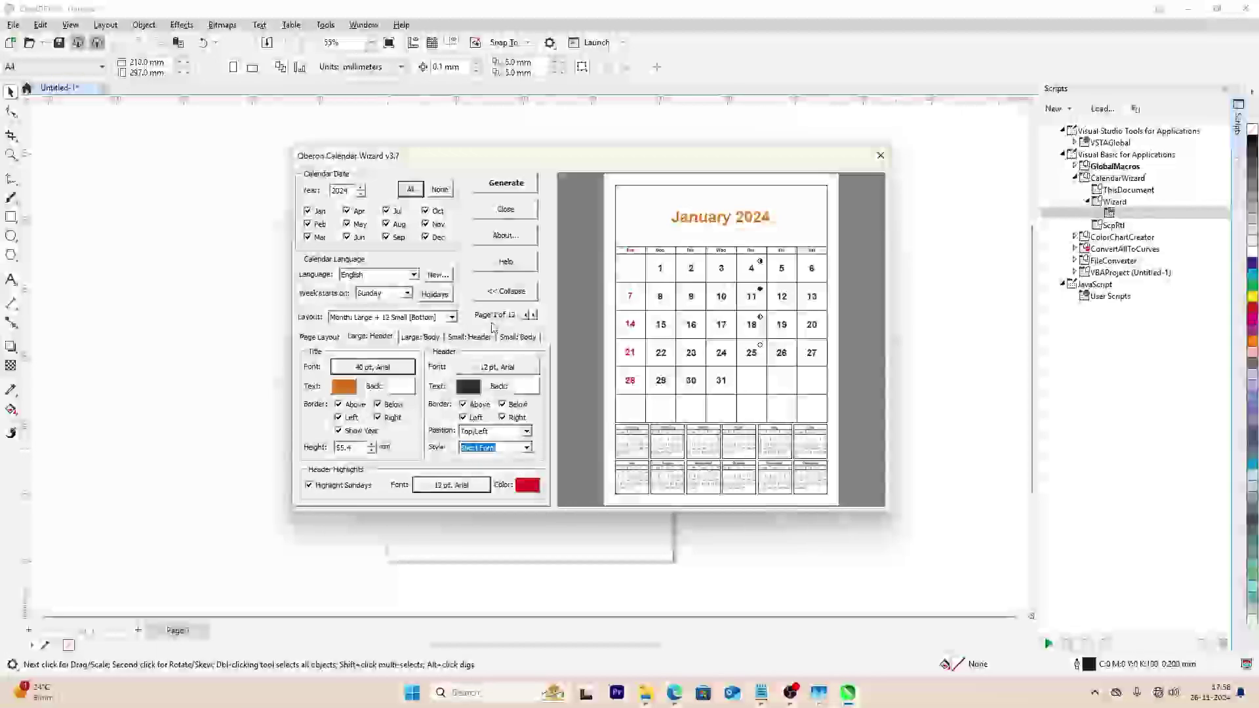
- Preview the calendar month by month from January to November 2024, then review the page layout settings and return to the large header
click(533, 315)
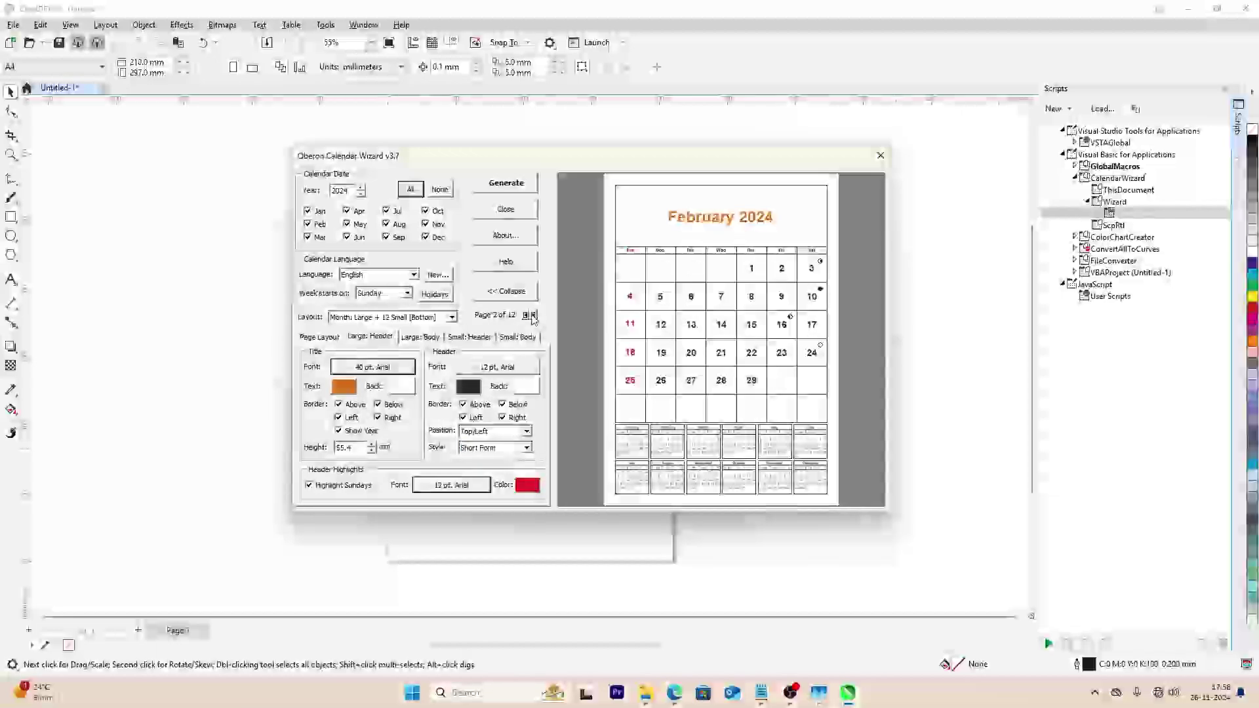
click(533, 315)
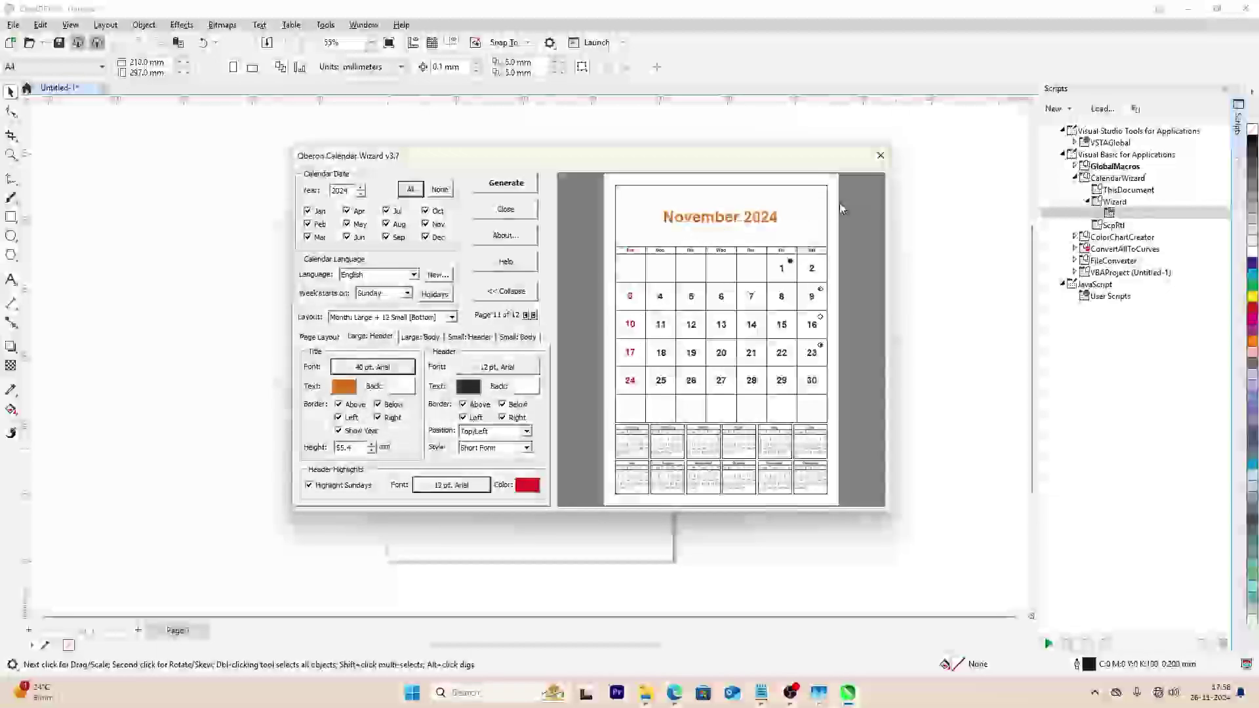
click(311, 340)
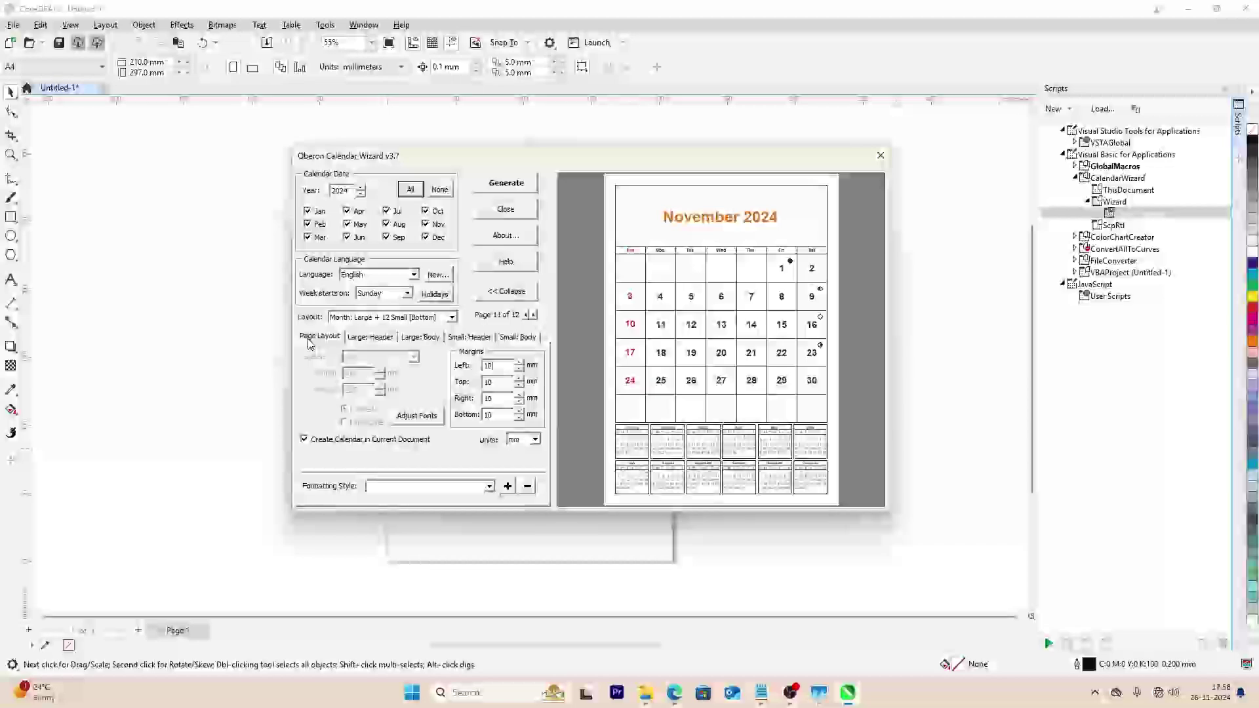
click(358, 341)
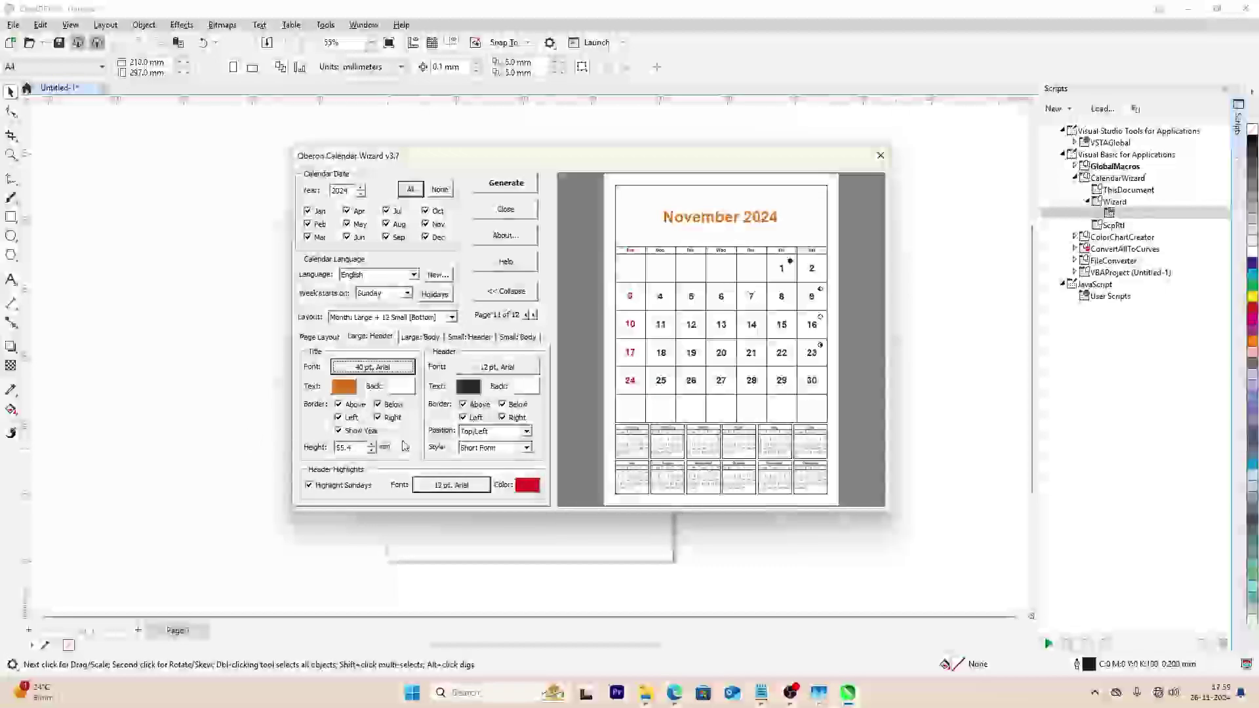
- Set the calendar year to 2025 and the large header's title height to 60 mm
click(371, 451)
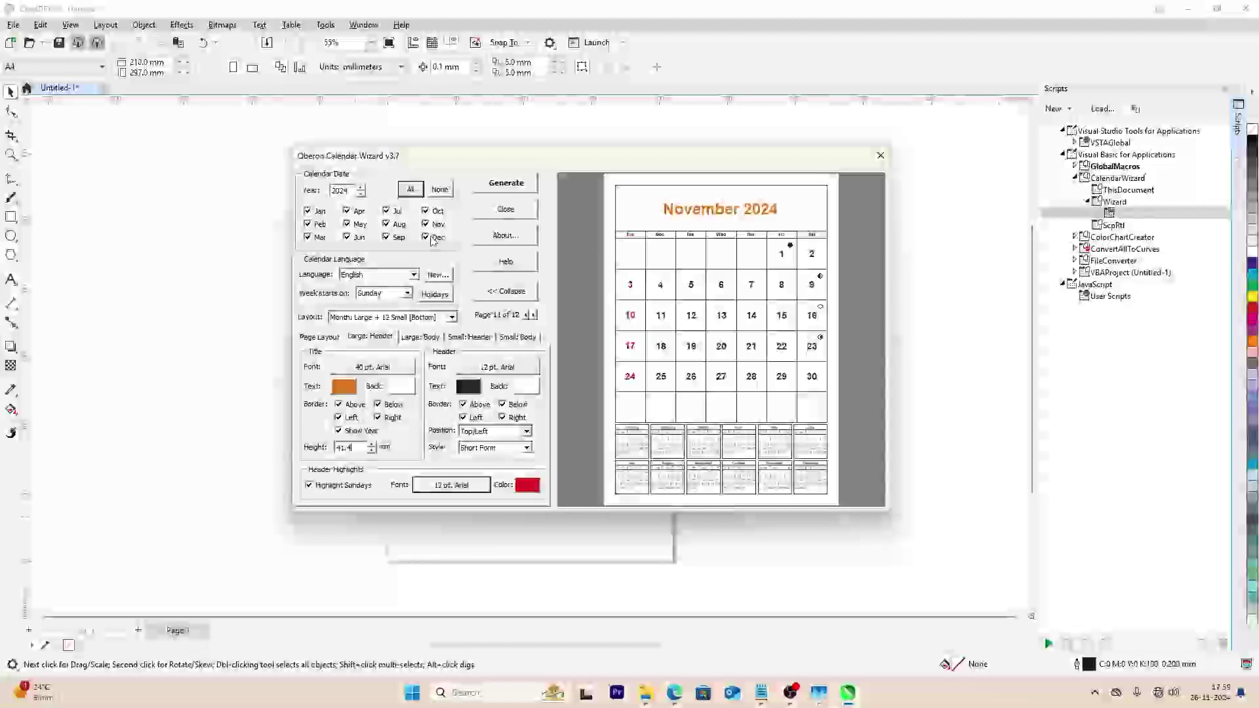
click(361, 187)
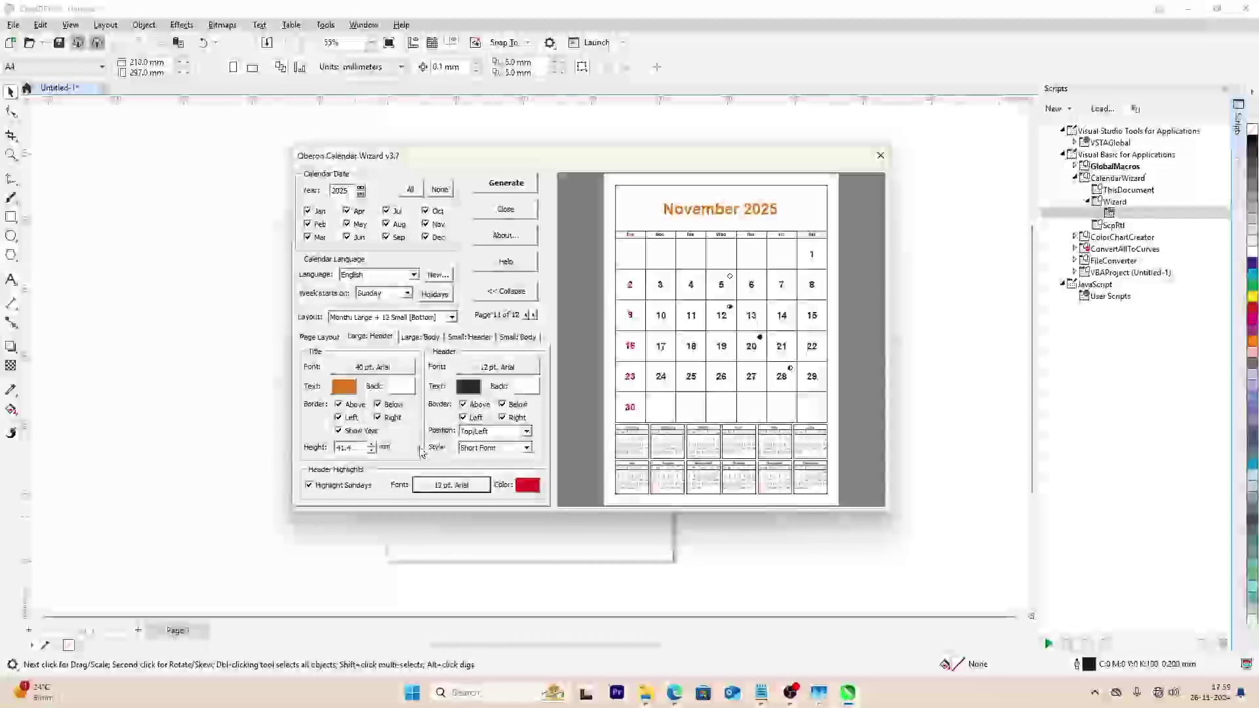
double_click(360, 451)
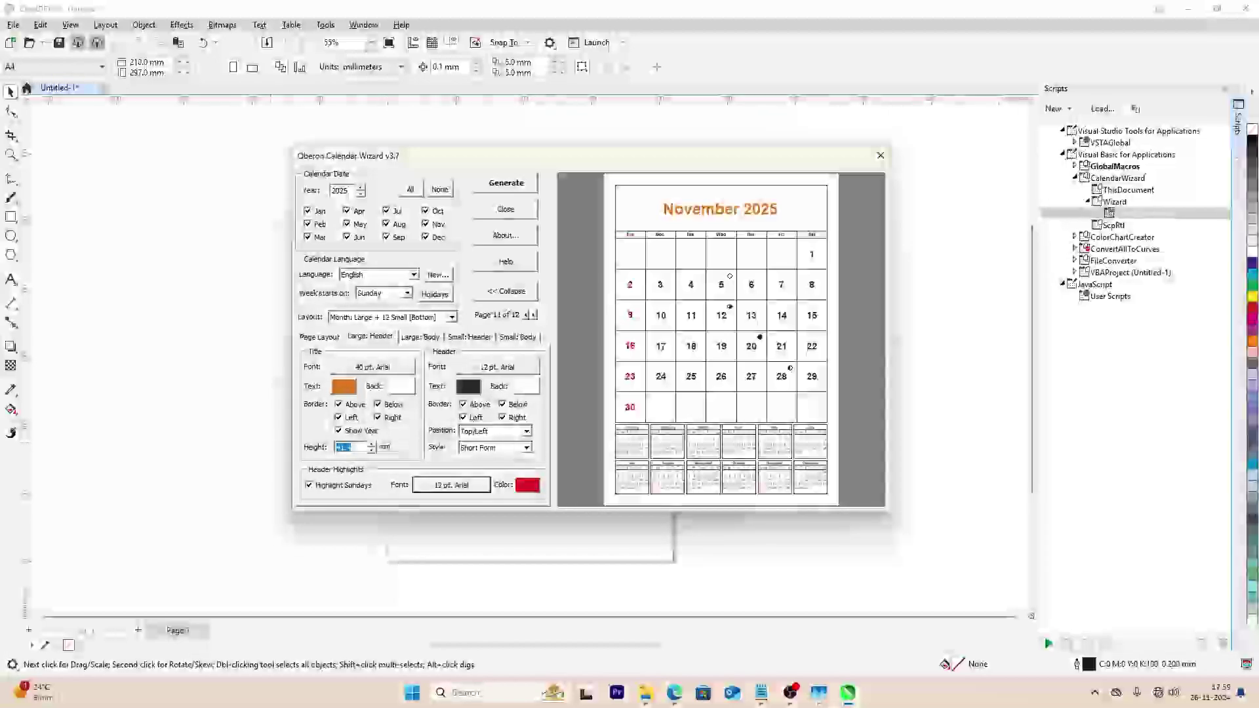
text(60)
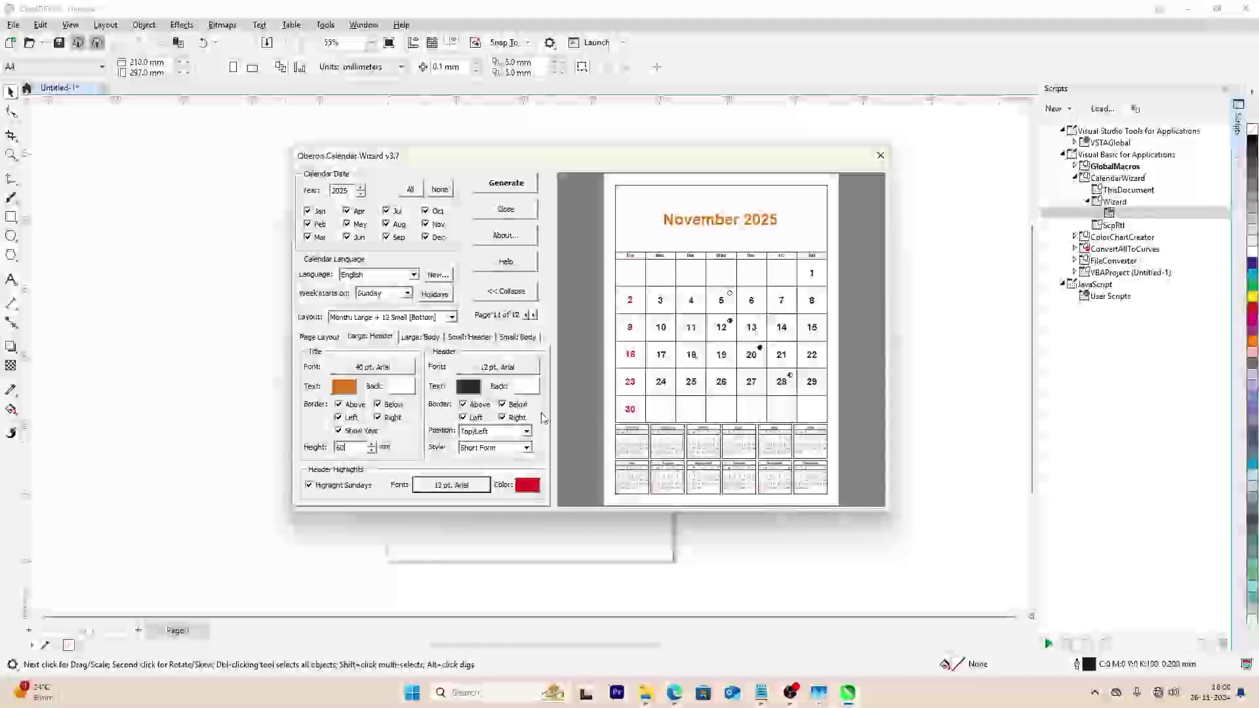
click(369, 368)
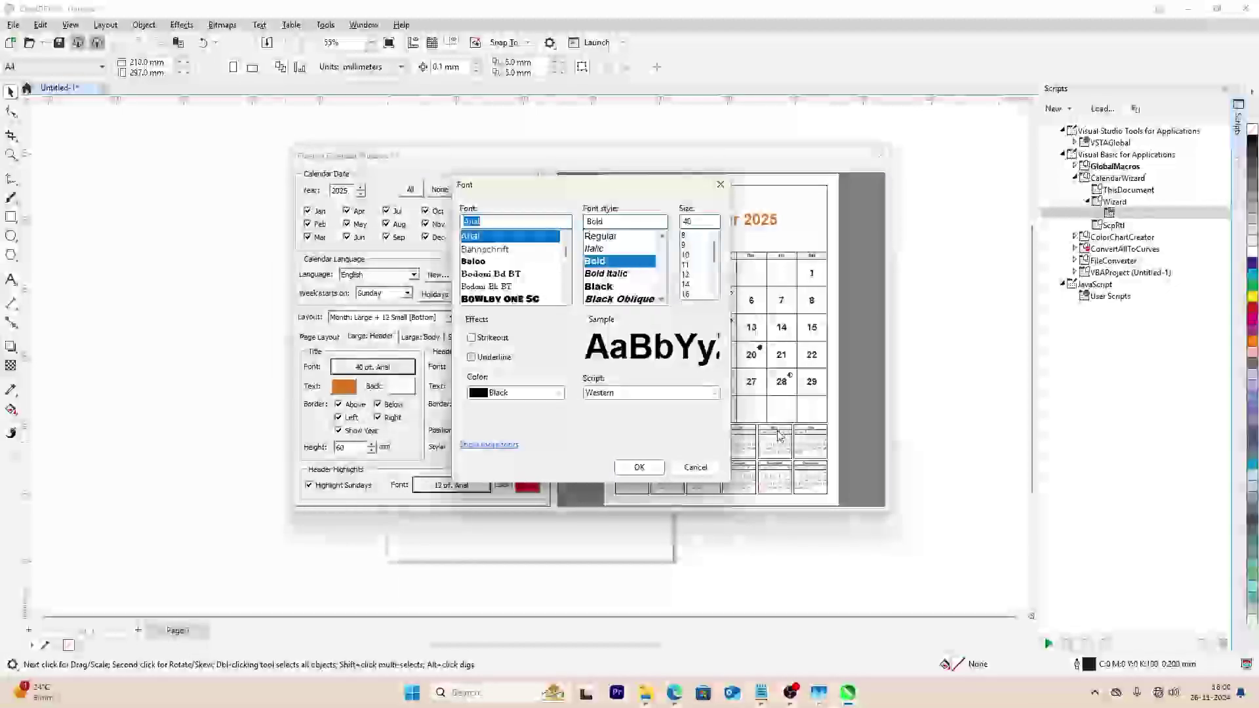
click(686, 397)
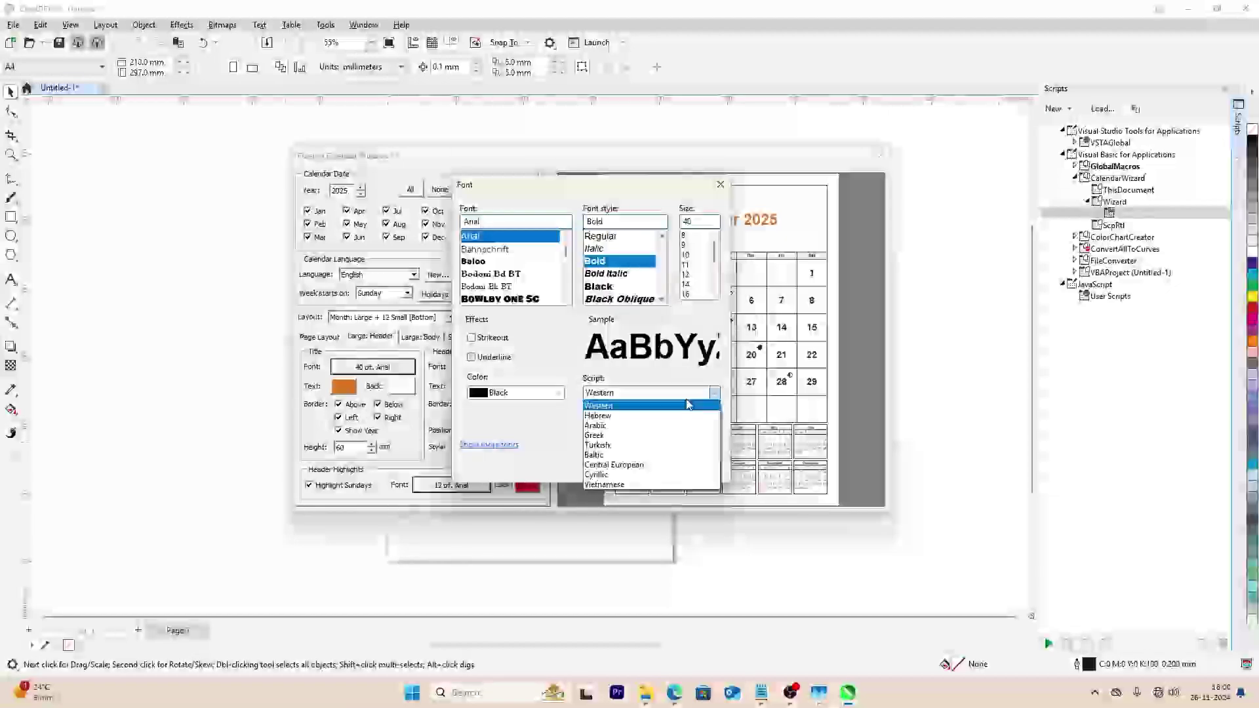
click(686, 402)
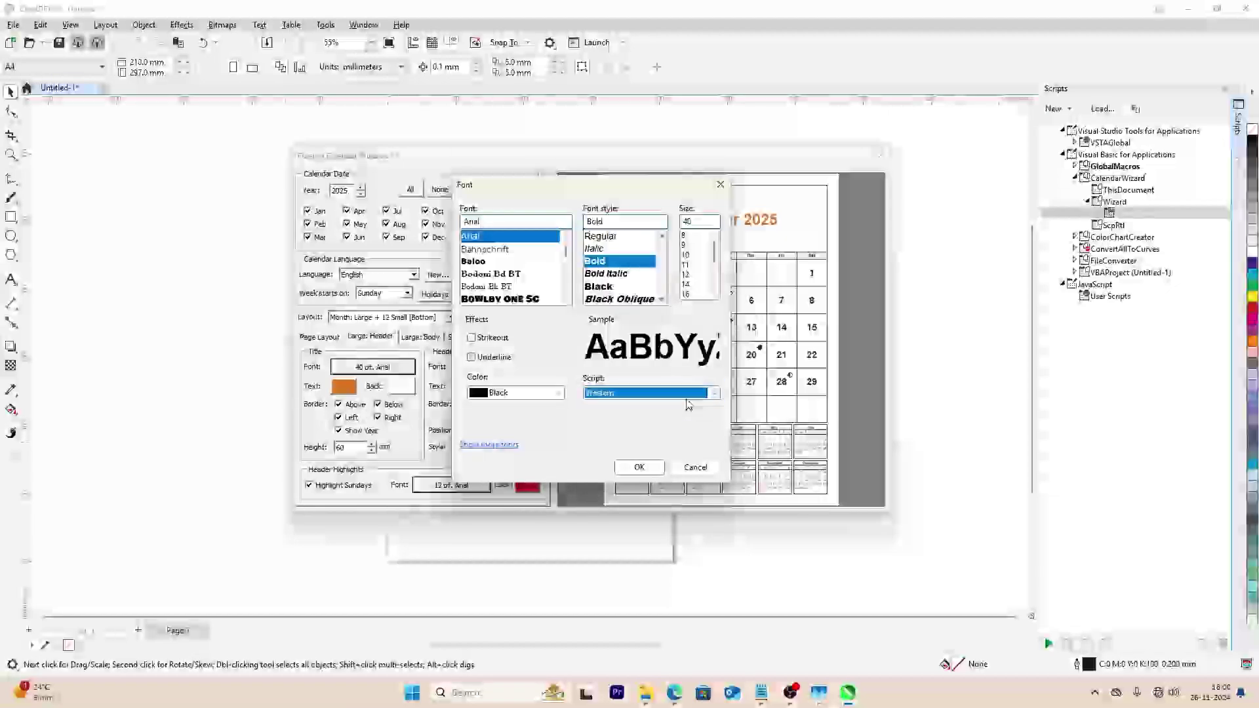
click(703, 469)
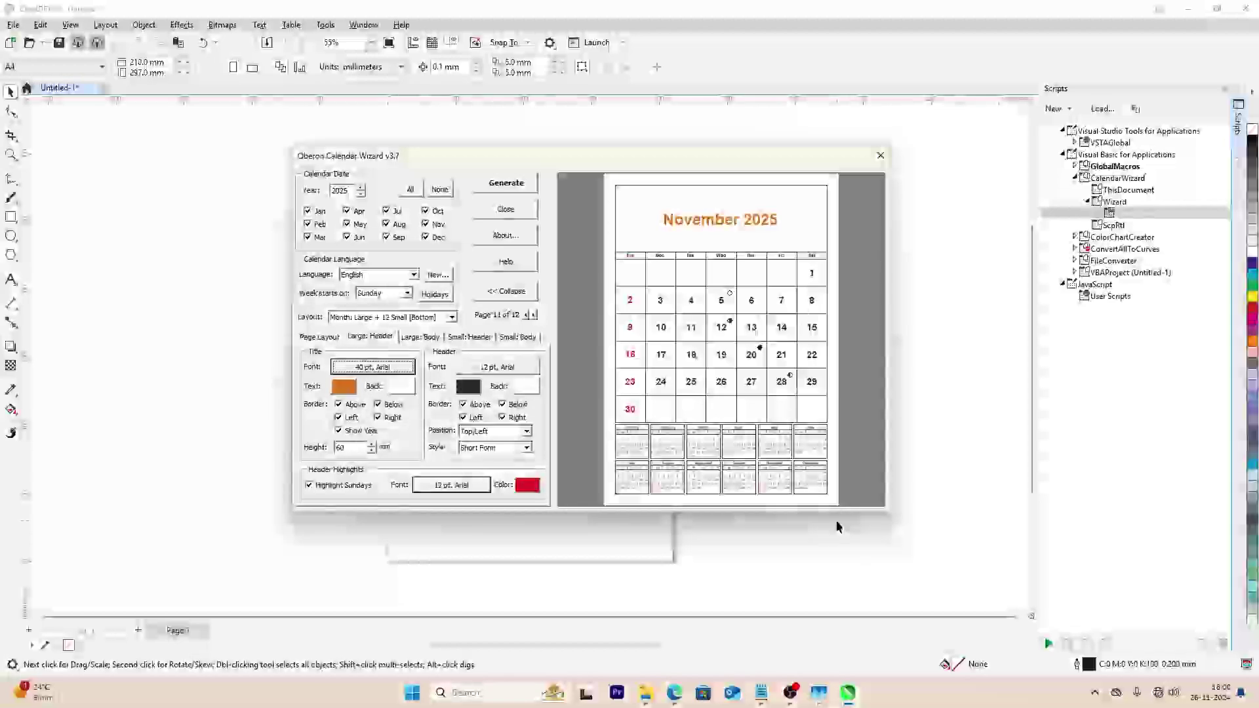
- Generate the 2025 calendar for all twelve months in the current document and close the calendar wizard
click(517, 185)
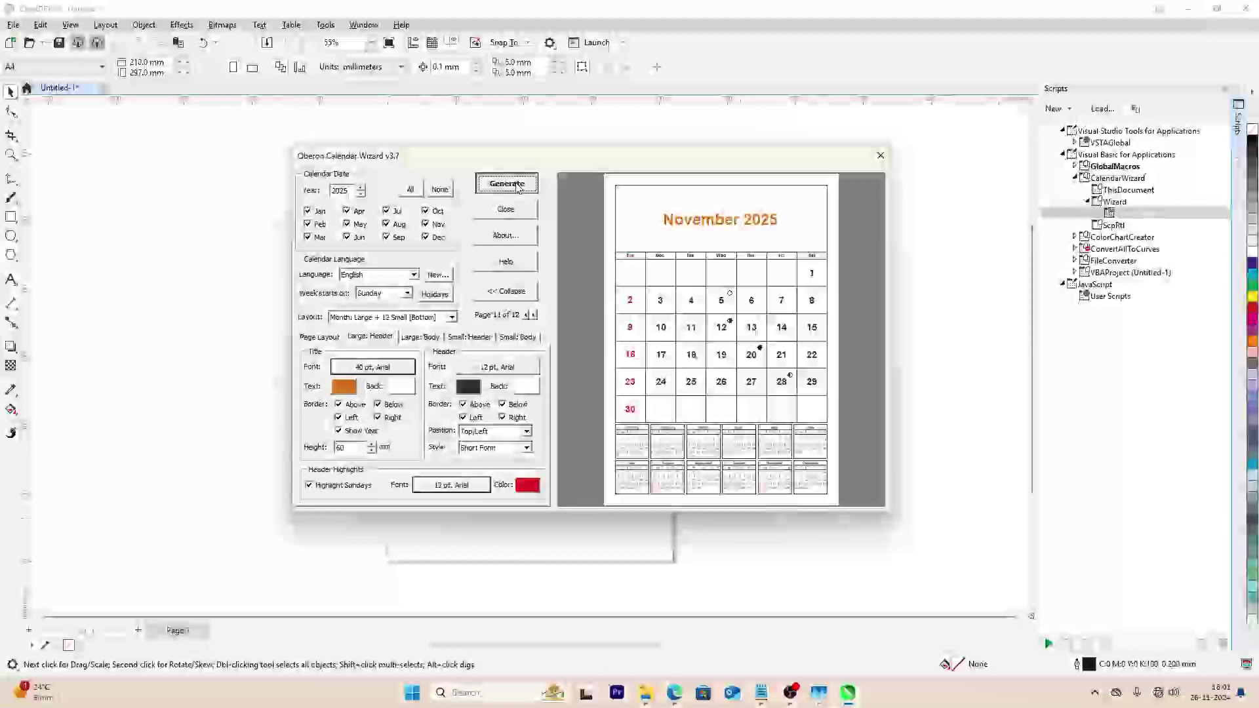
click(517, 184)
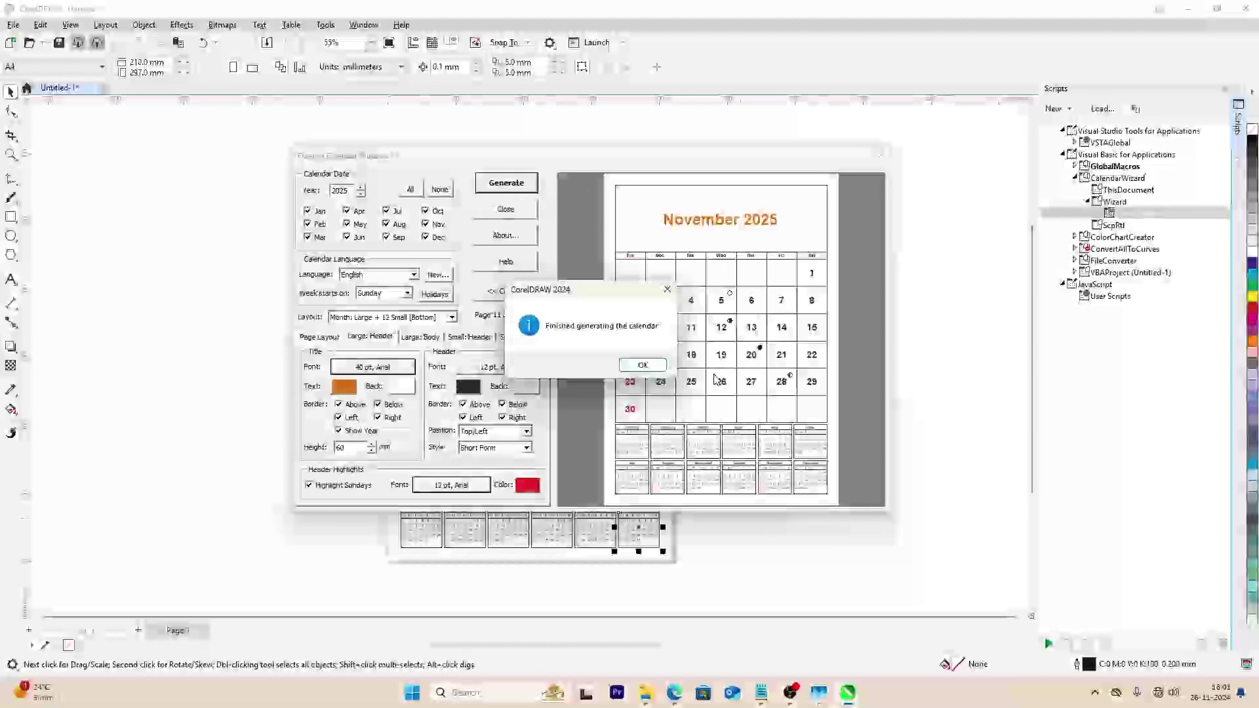
click(636, 364)
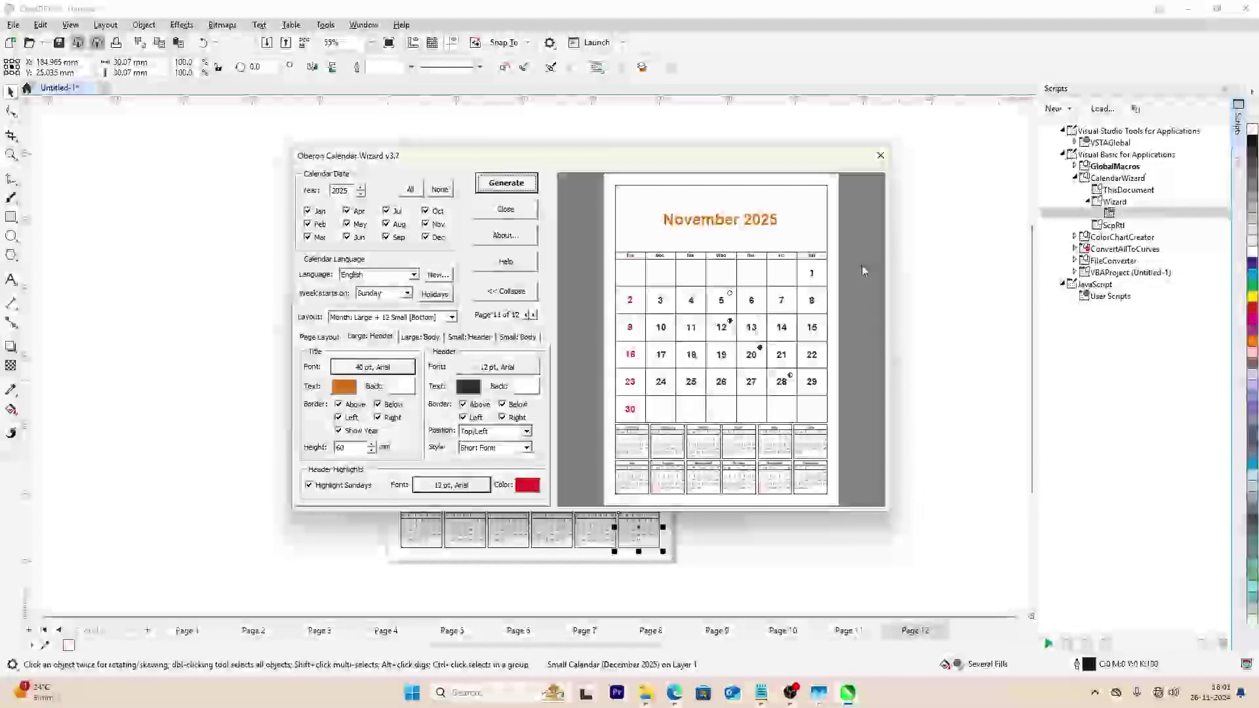
click(881, 157)
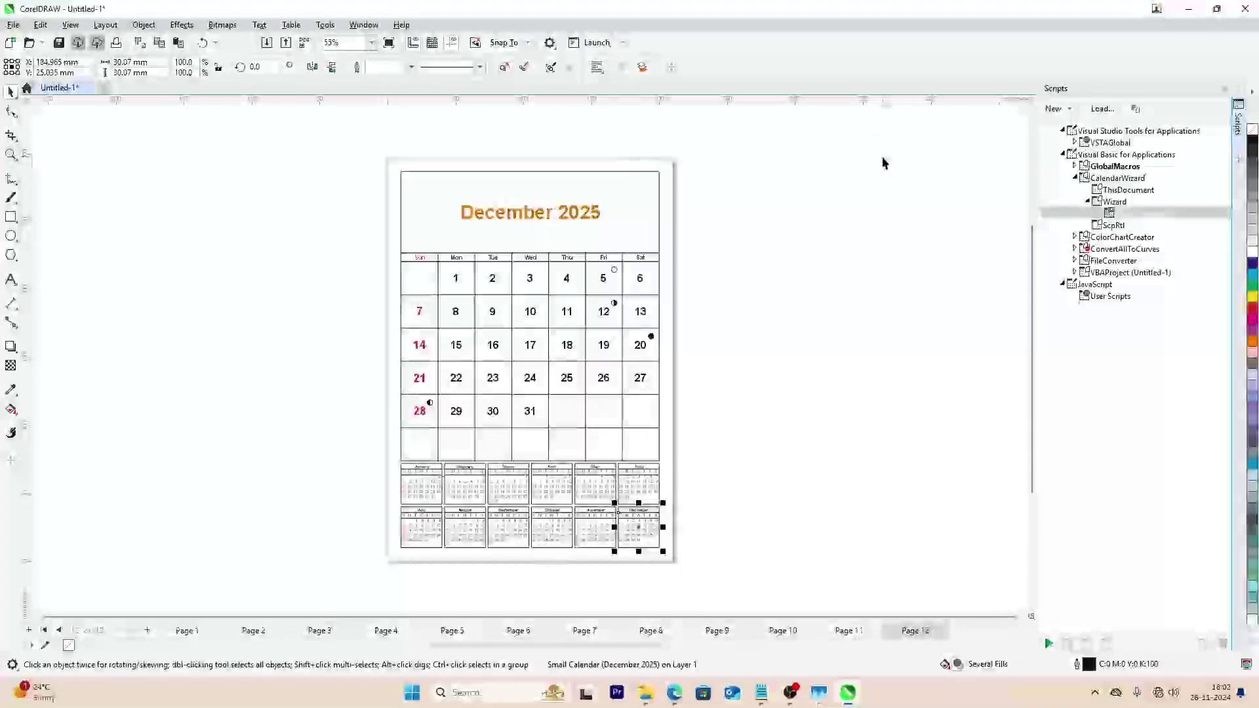
- Inspect the twelve small month calendars on the December 2025 page, then view its large calendar up close
click(759, 385)
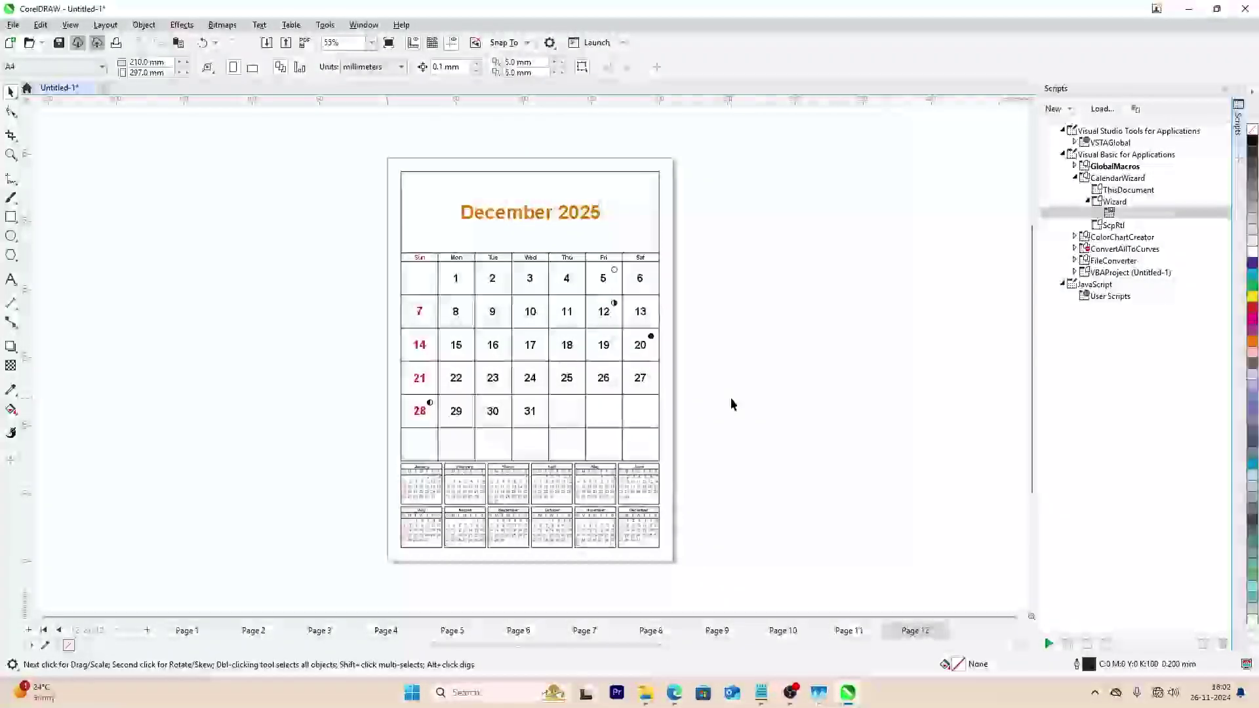
key(z)
drag(366, 447, 698, 585)
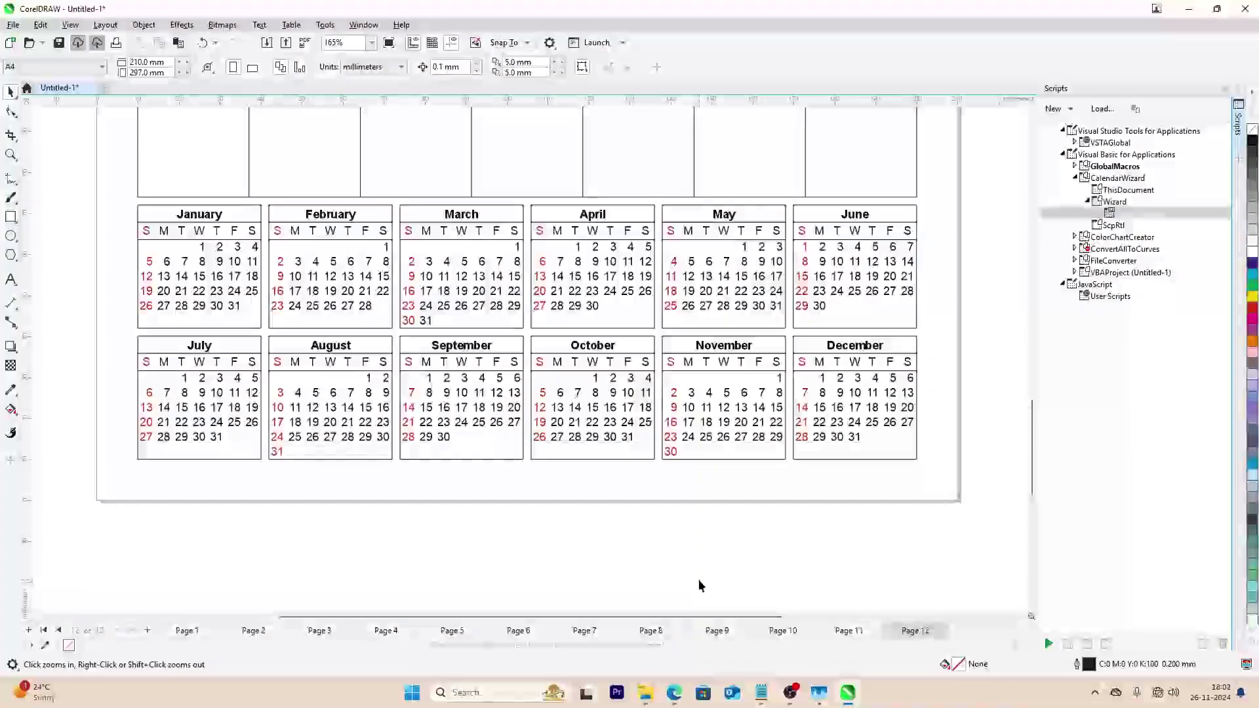
scroll(753, 357, down, 5)
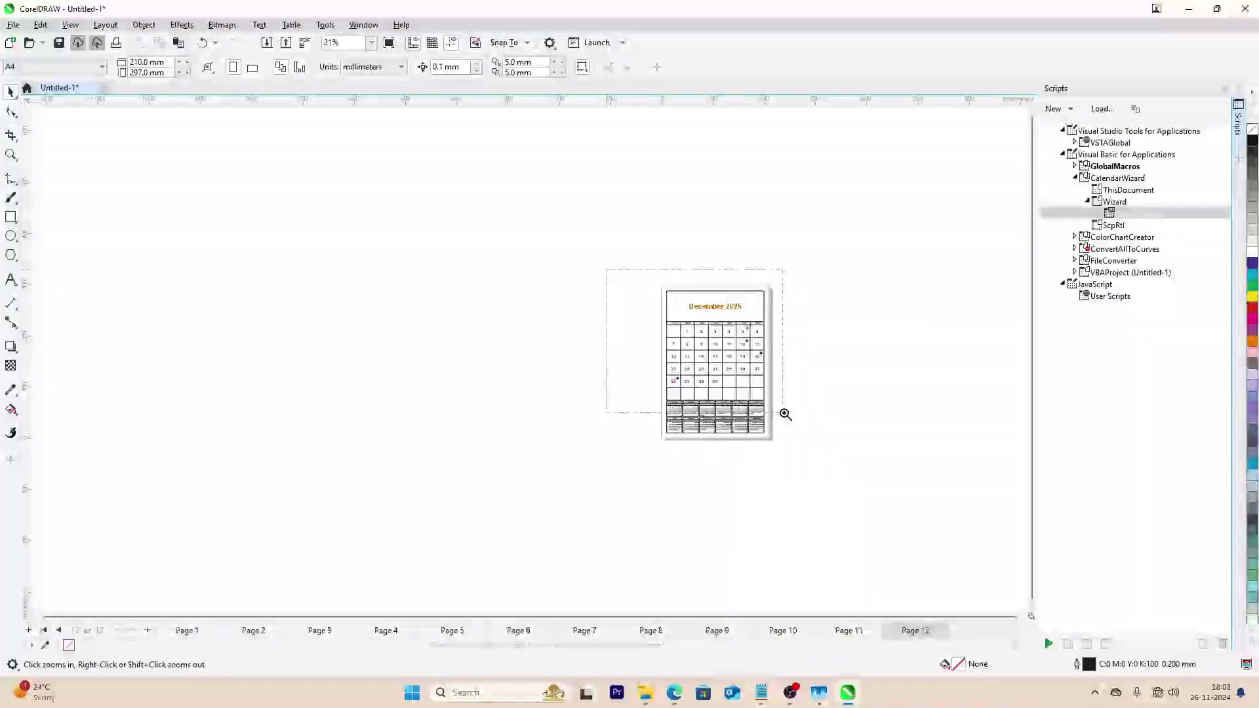
drag(786, 415, 810, 424)
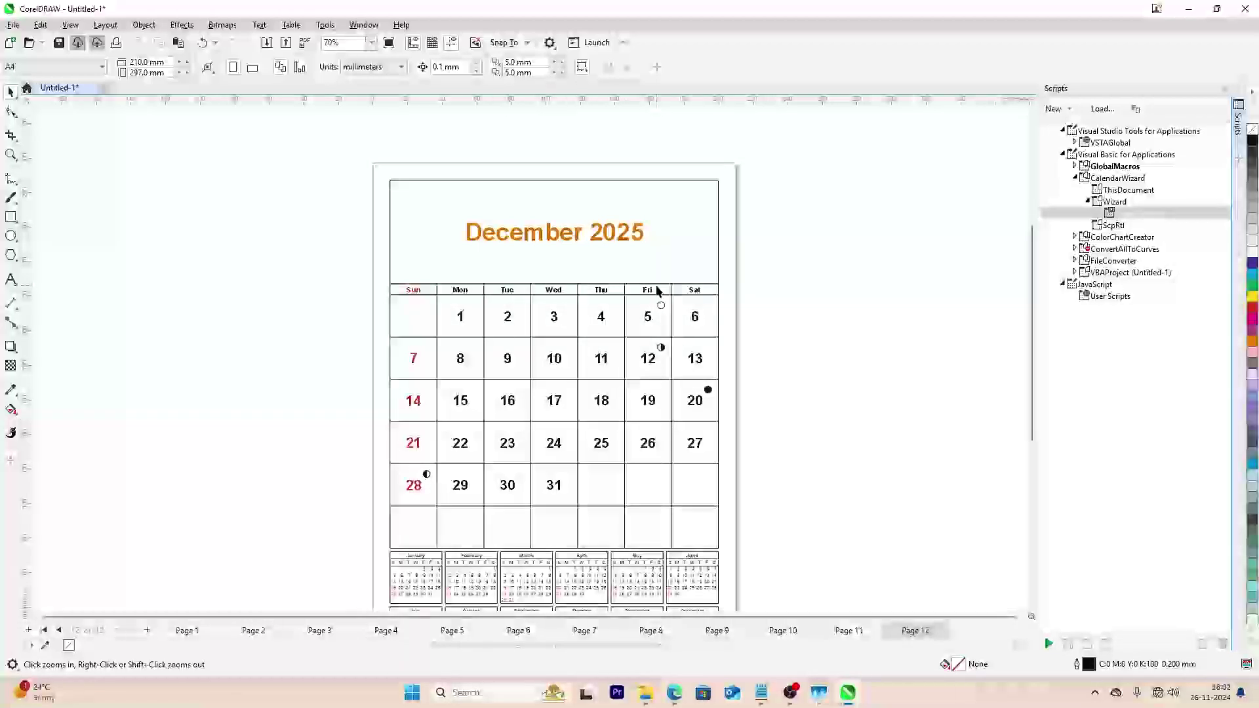
- Look through the generated calendar pages from December back to January 2025
key(Page_Up)
key(Page_Up)
key(Page_Up)
key(Page_Up)
key(Page_Up)
key(Page_Up)
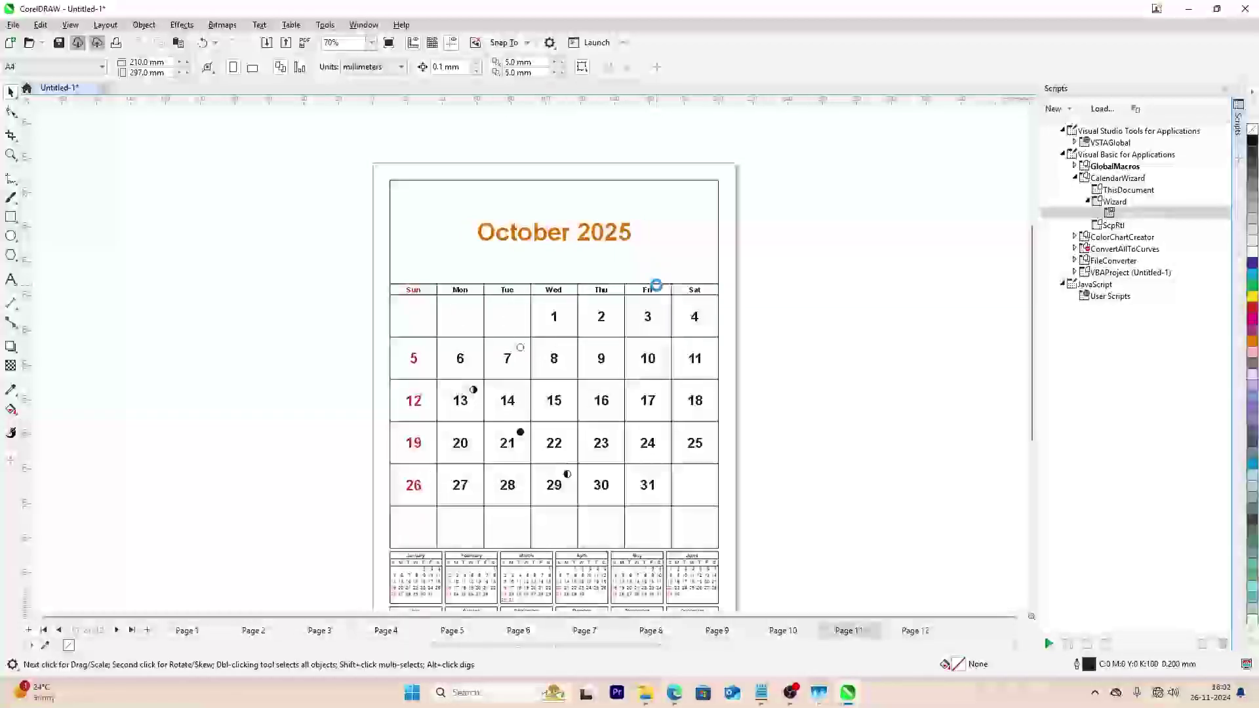
key(Page_Up)
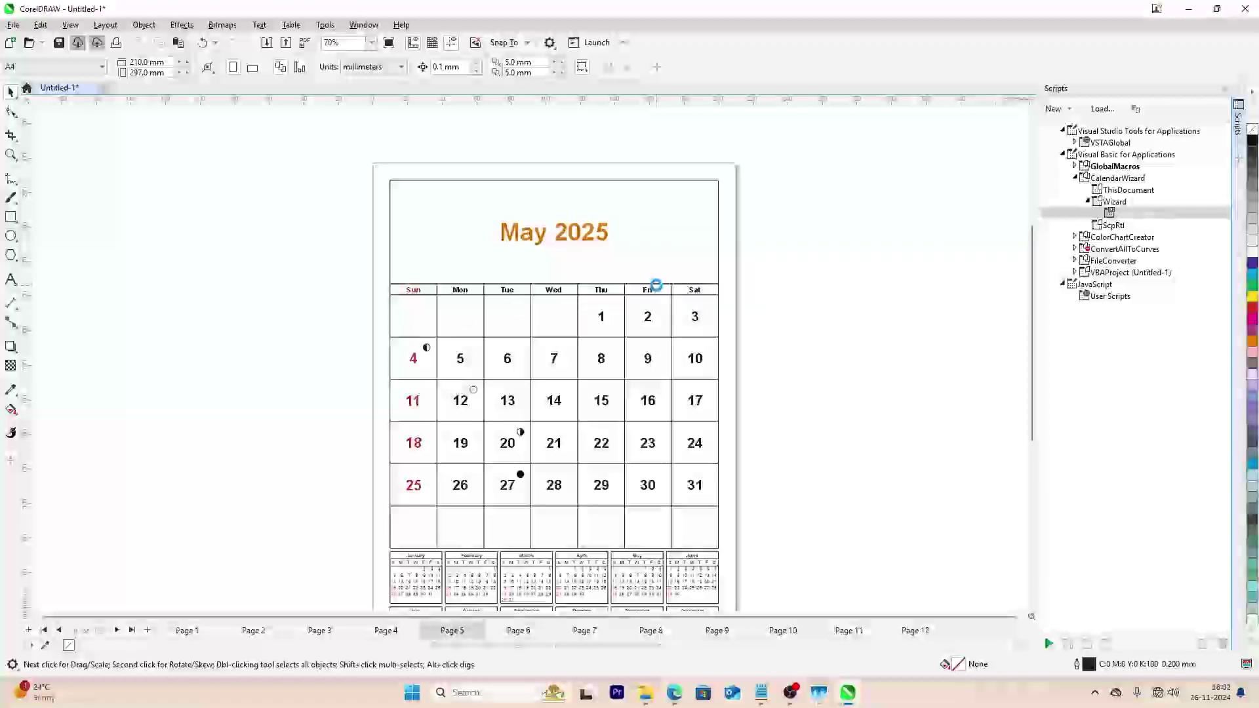
key(Page_Up)
key(Page_Up)
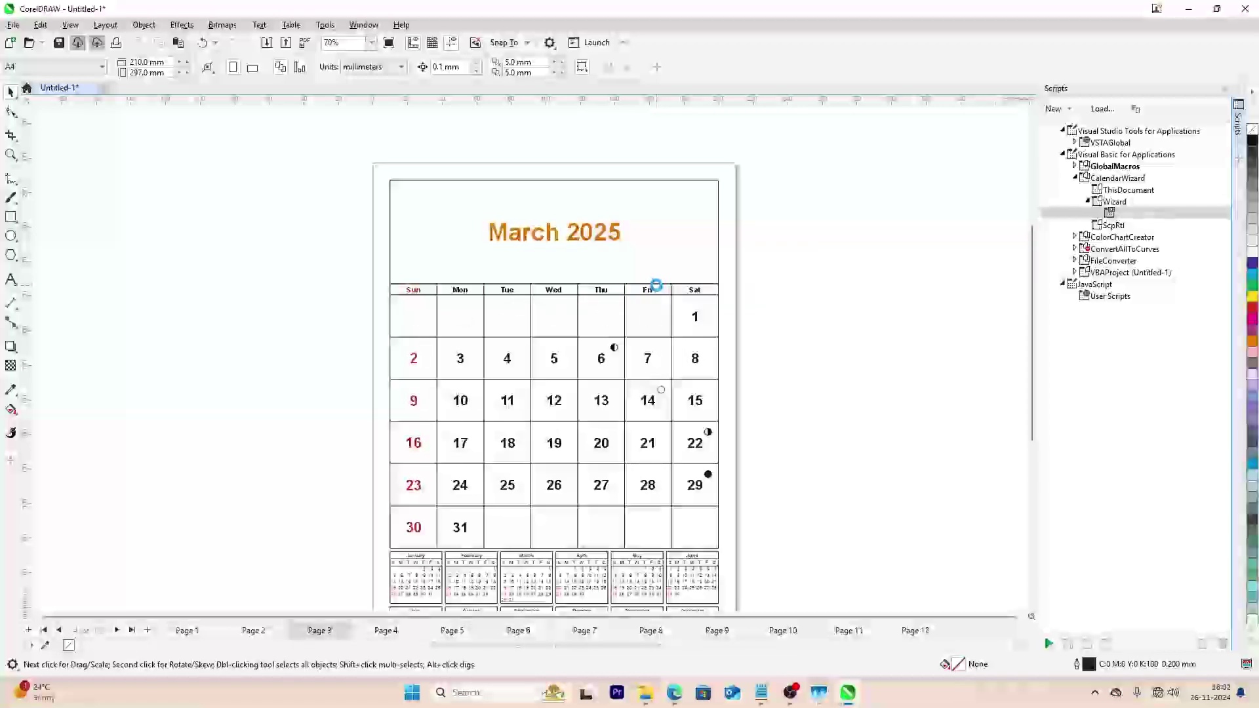
key(Page_Up)
key(Page_Up)
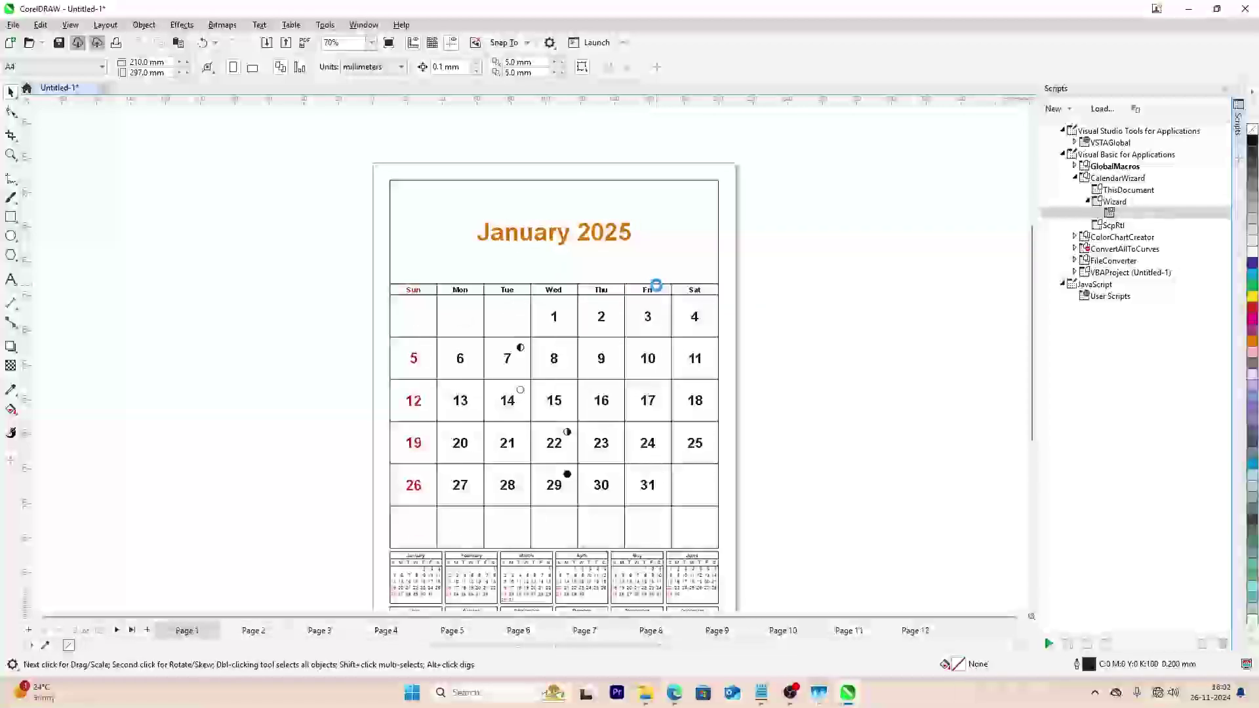
key(Page_Up)
key(Escape)
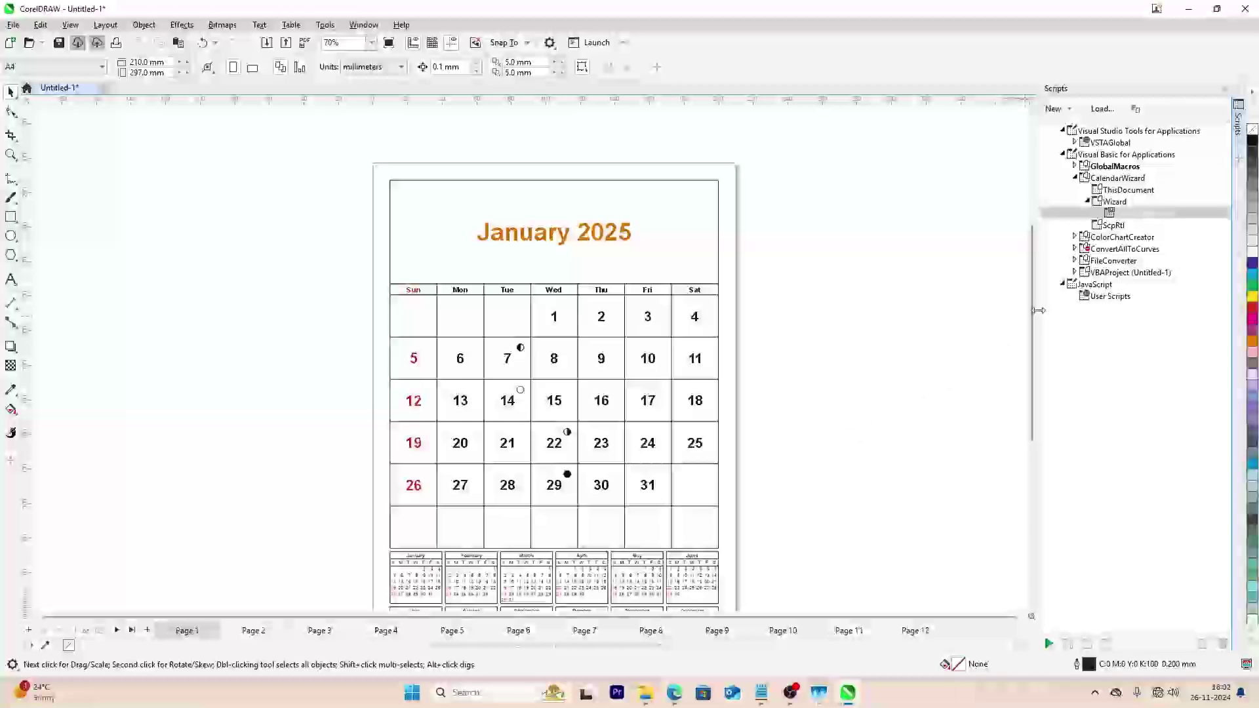
drag(1034, 318, 1038, 339)
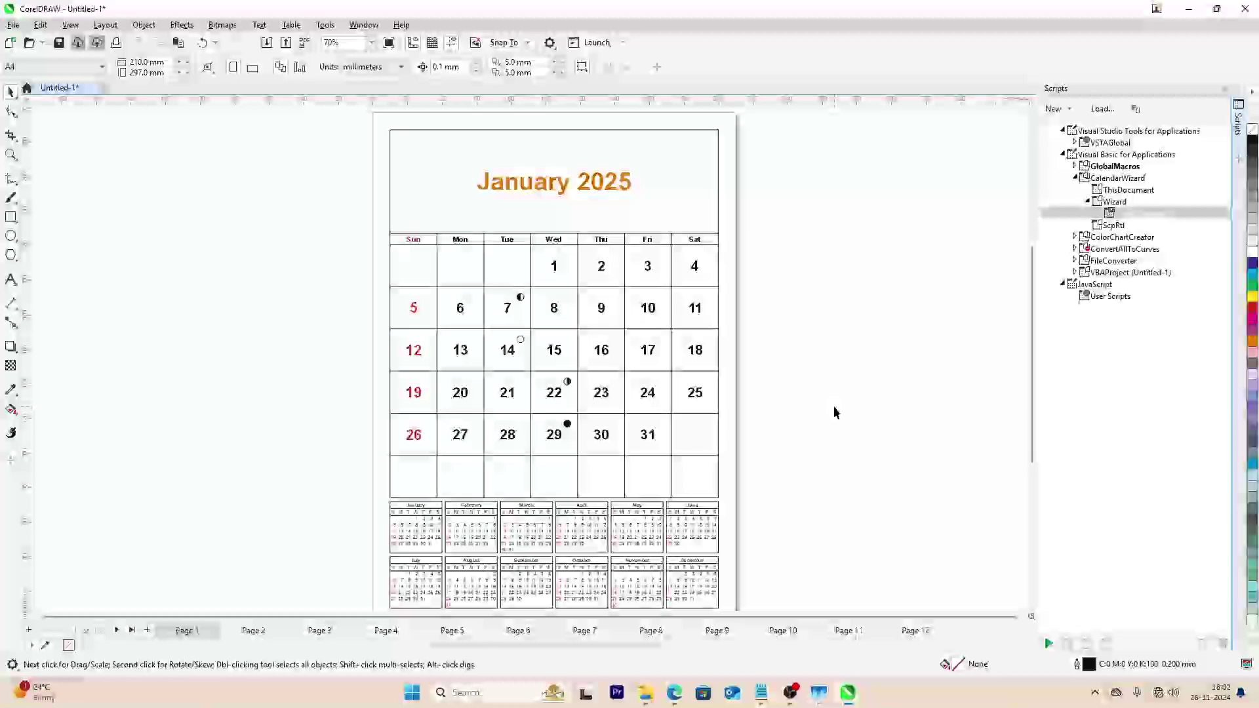
- Ungroup the large January 2025 calendar and pick its title, the Friday heading and the date 4 individually
click(703, 231)
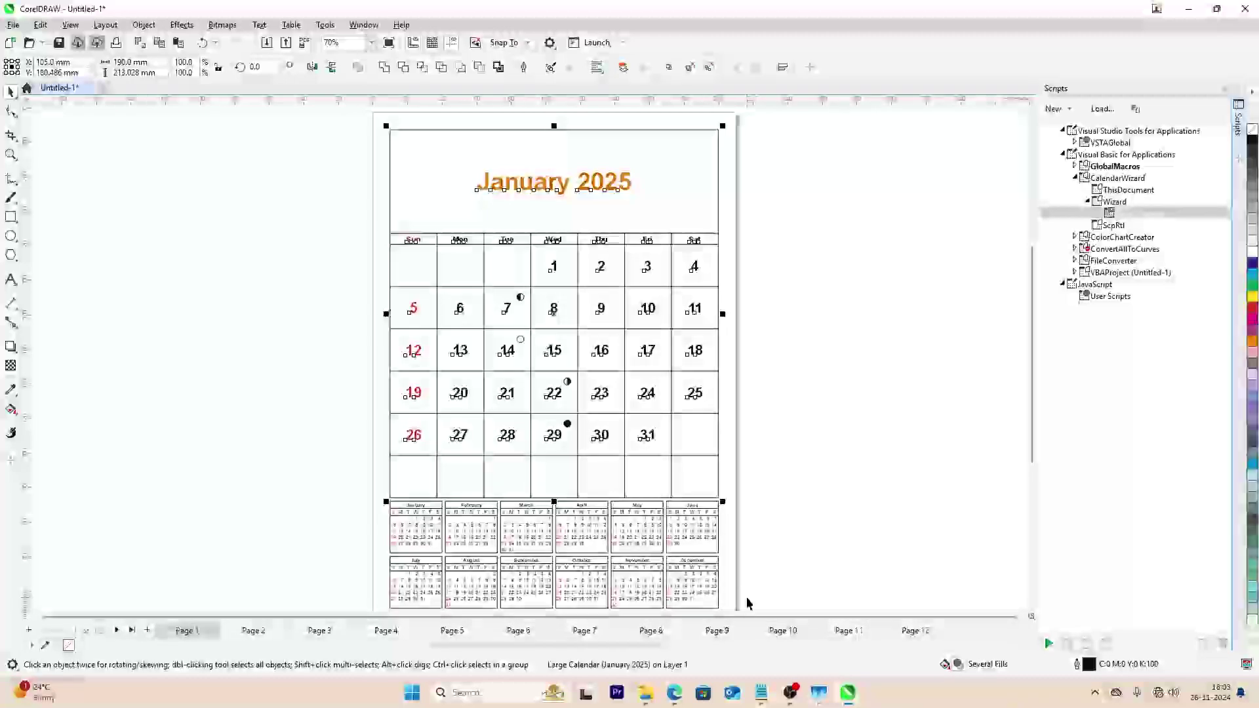
click(764, 551)
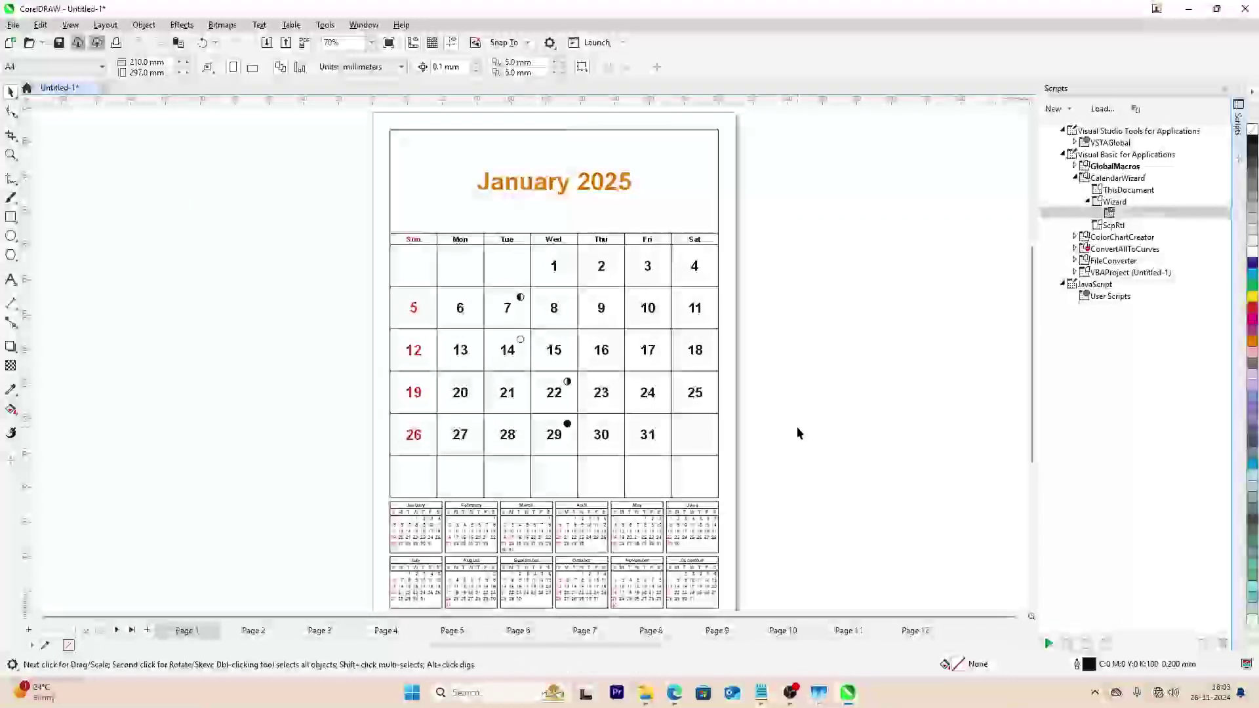
click(547, 190)
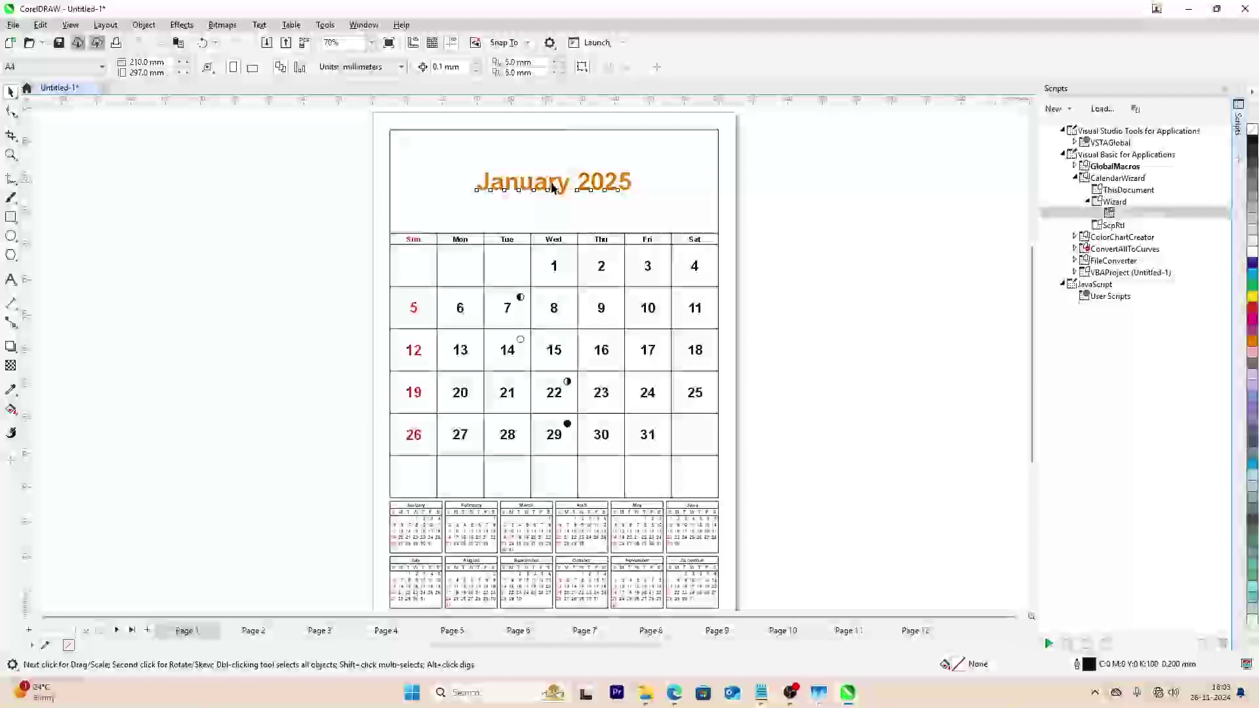
click(648, 240)
click(694, 266)
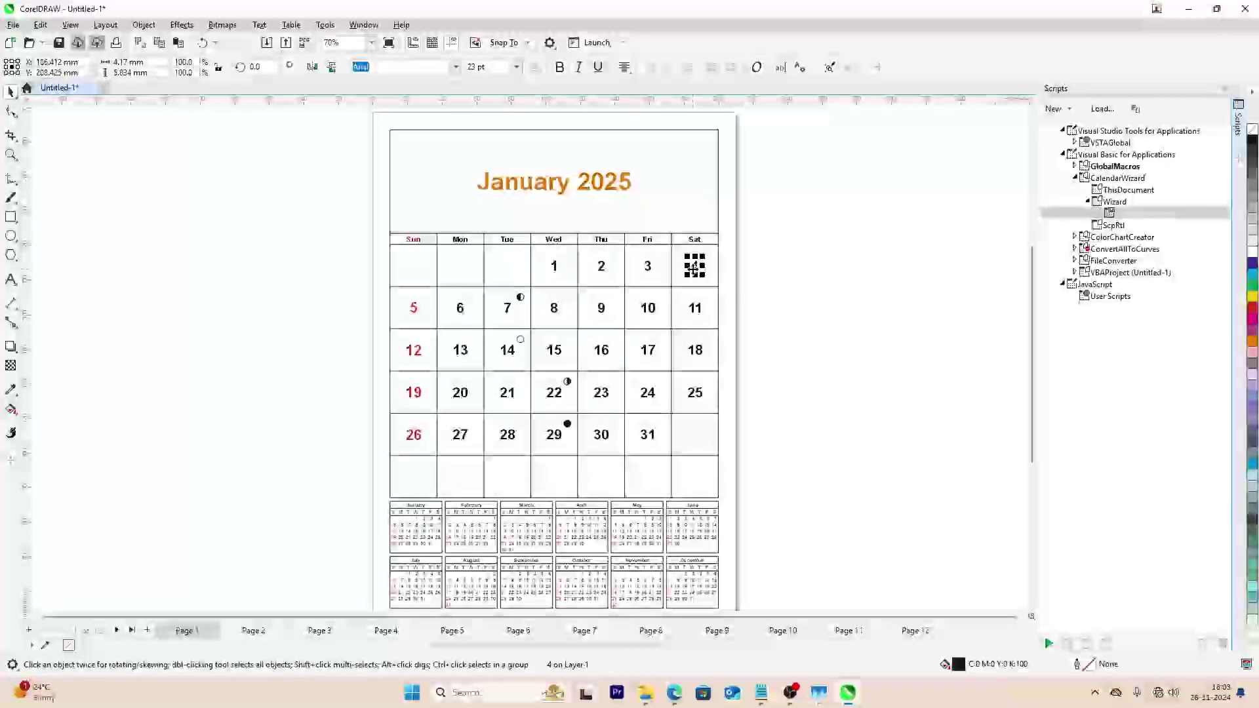
- Try moving the large calendar's background rectangle and deleting the grid line below the first week, undoing each change
click(655, 278)
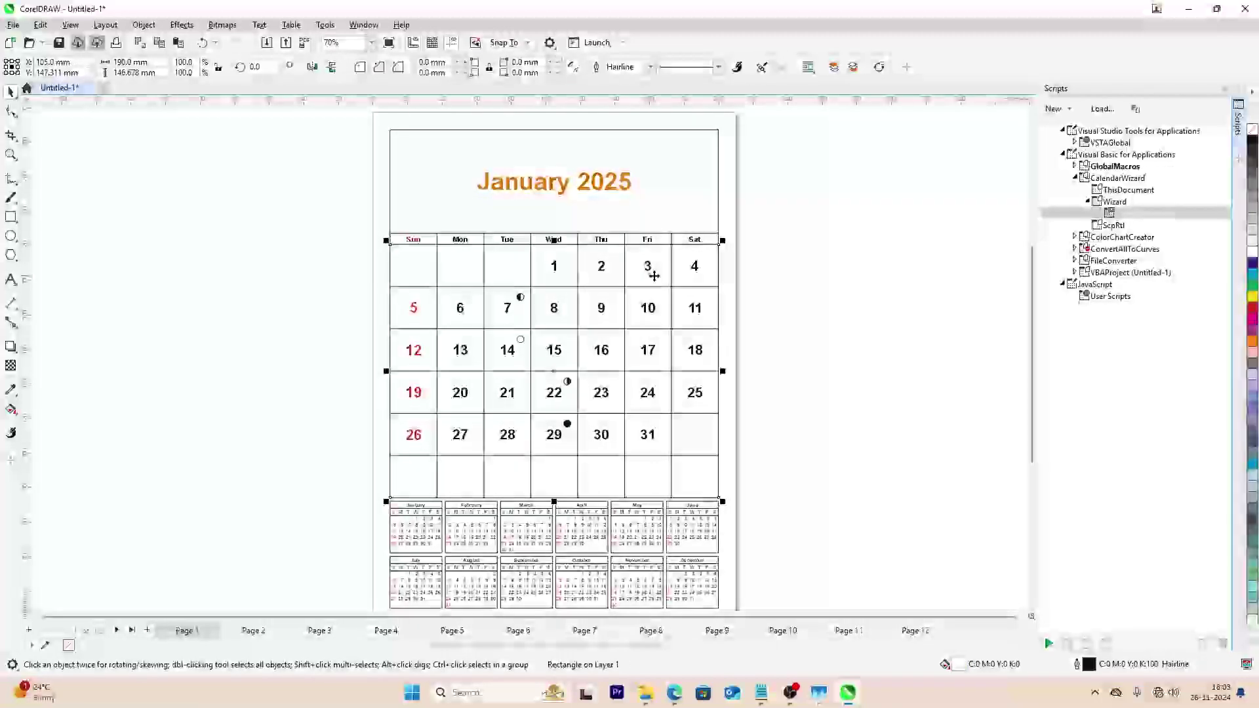
drag(654, 276, 791, 282)
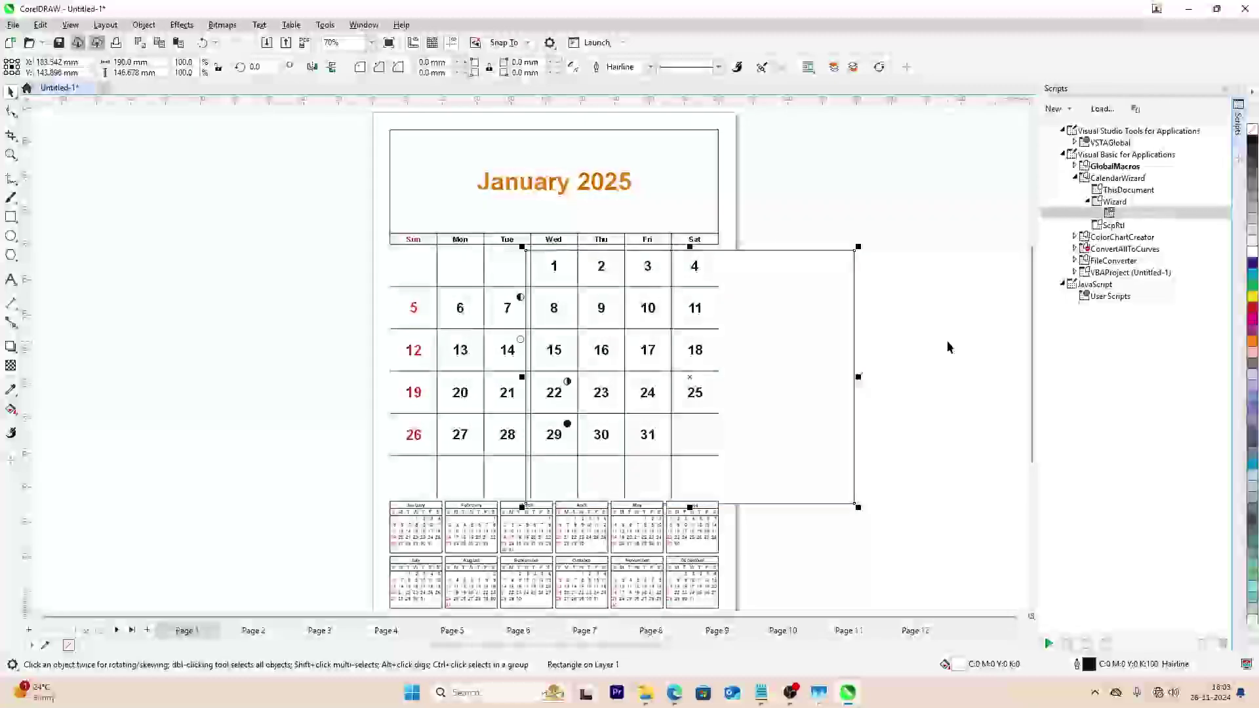
key(ctrl+z)
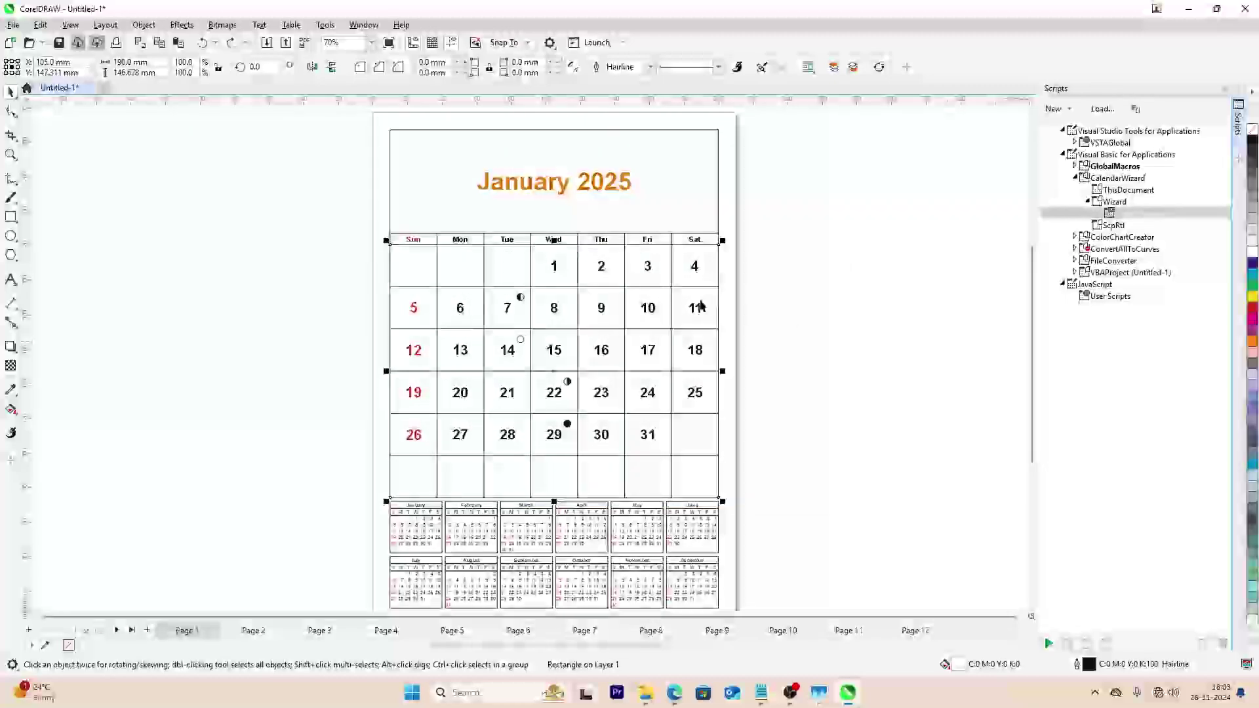
click(455, 286)
key(Delete)
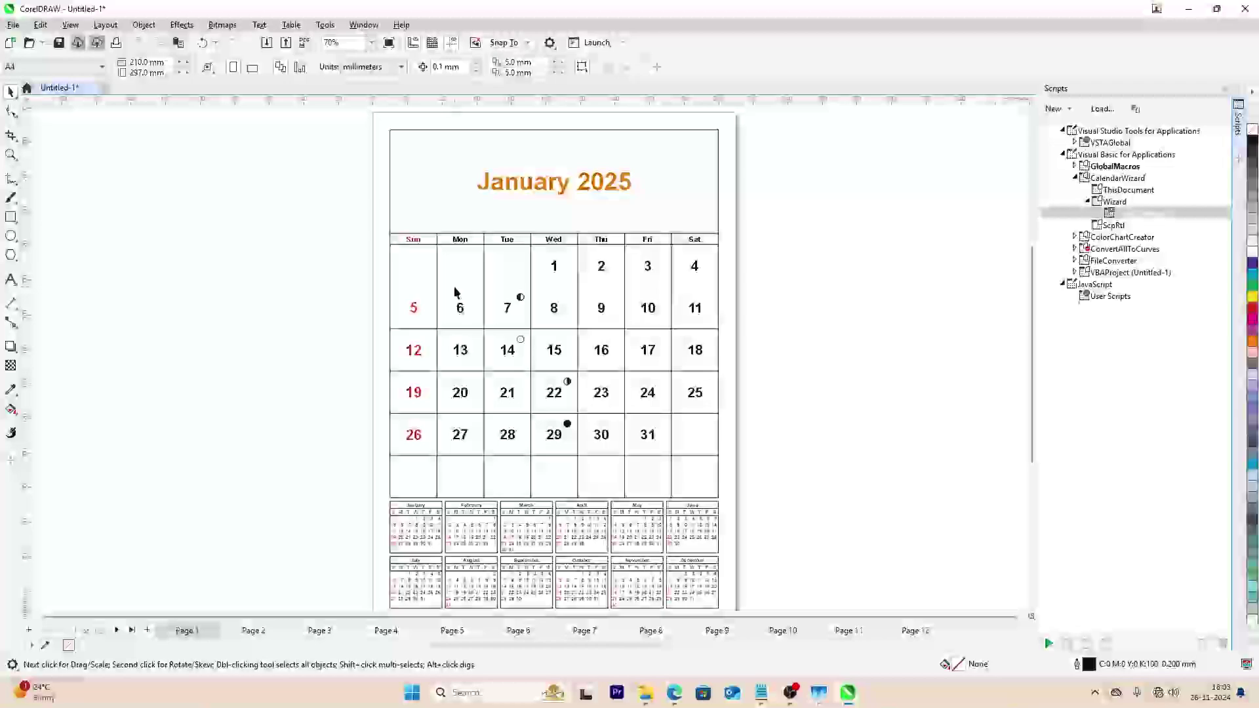
key(ctrl+z)
click(821, 322)
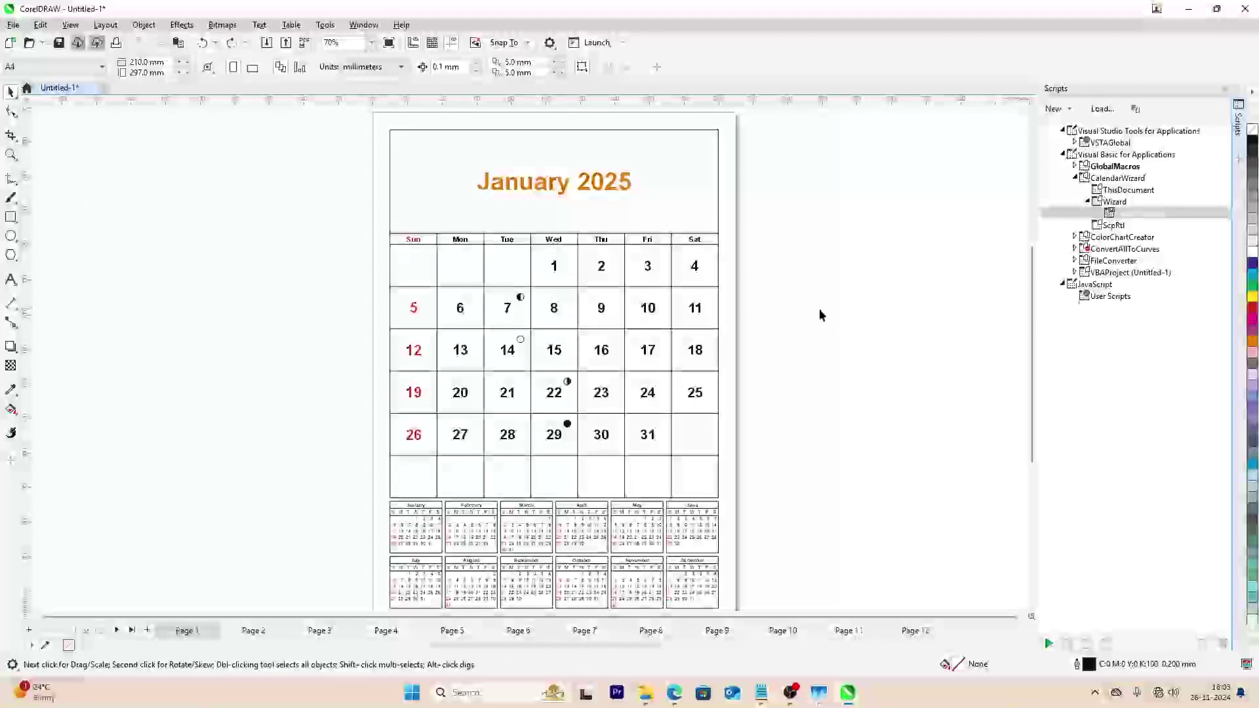
- Try moving the January page's header rectangle and its January 2025 title, undoing each move
click(671, 181)
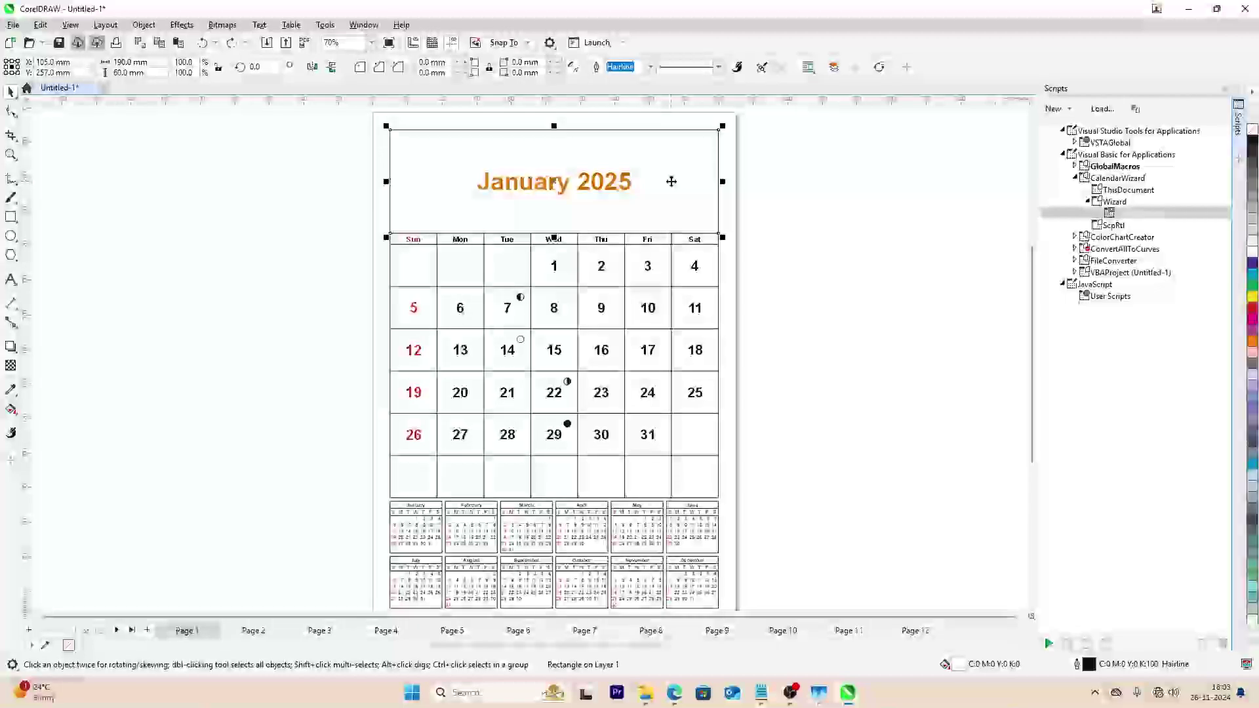
drag(671, 181, 681, 218)
key(ctrl+z)
click(585, 189)
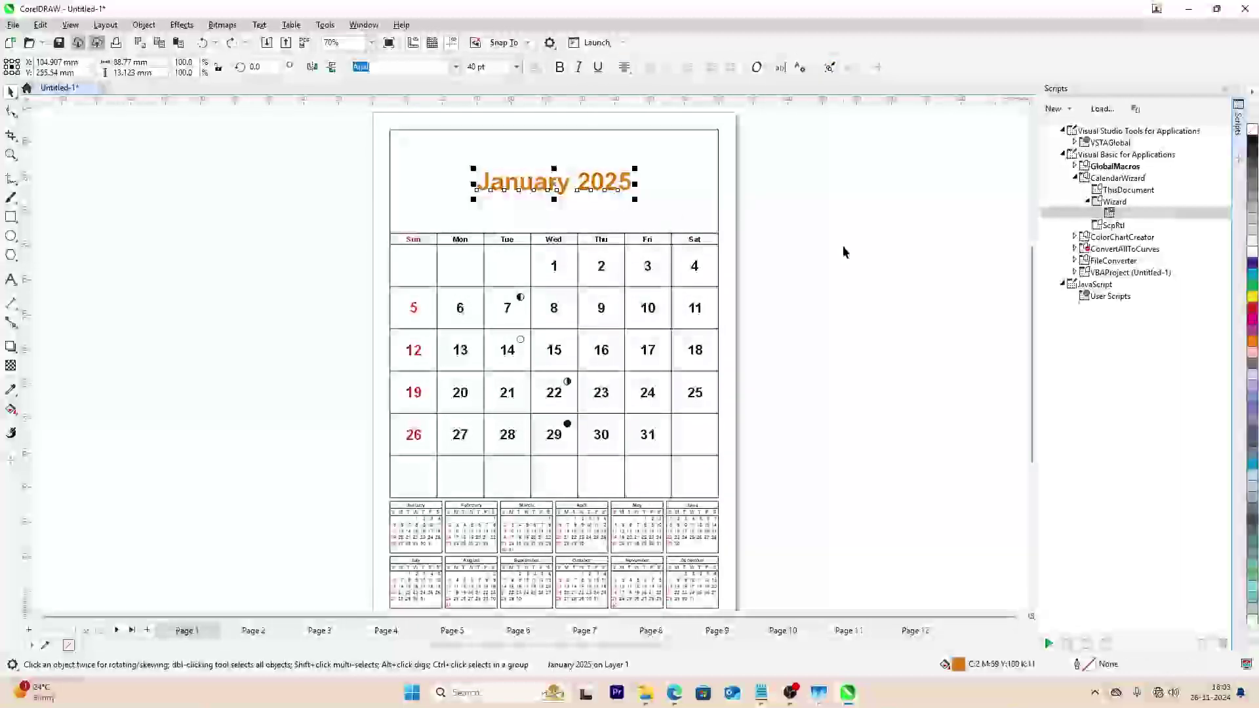
drag(606, 202, 728, 196)
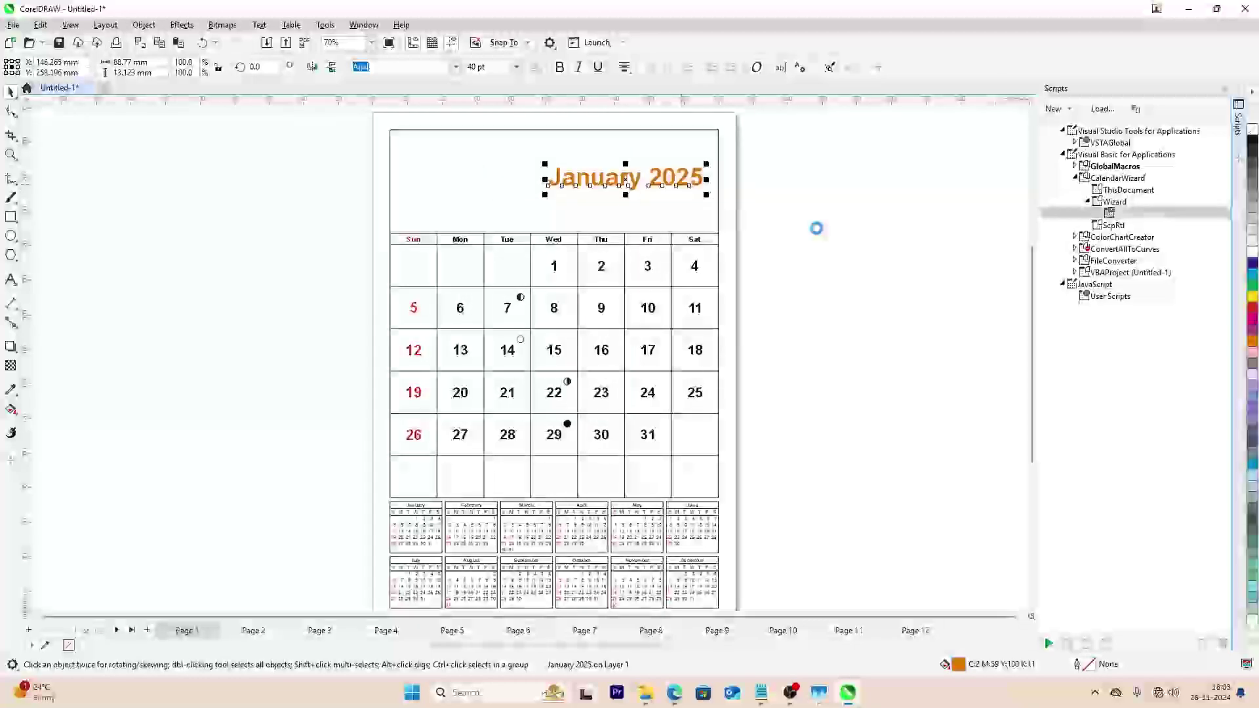
key(ctrl+z)
click(825, 244)
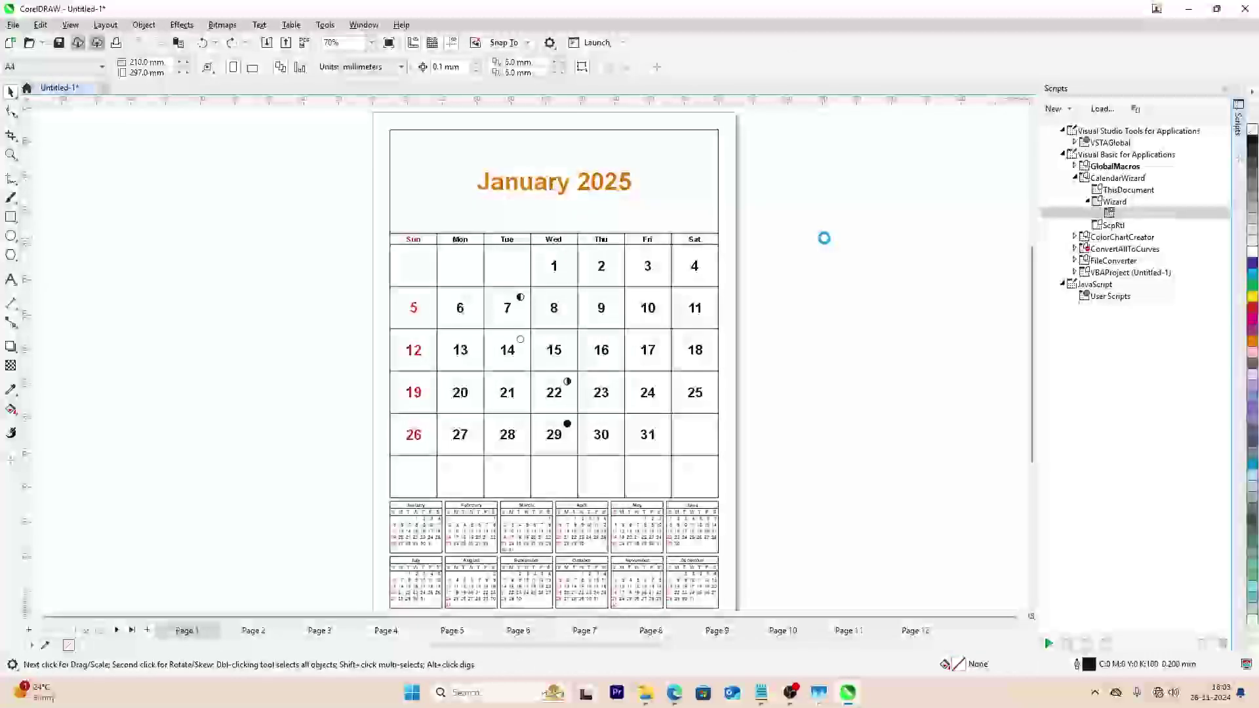
- Look through the calendar pages from January forward to December 2025
key(Page_Down)
key(Page_Down)
key(Page_Down)
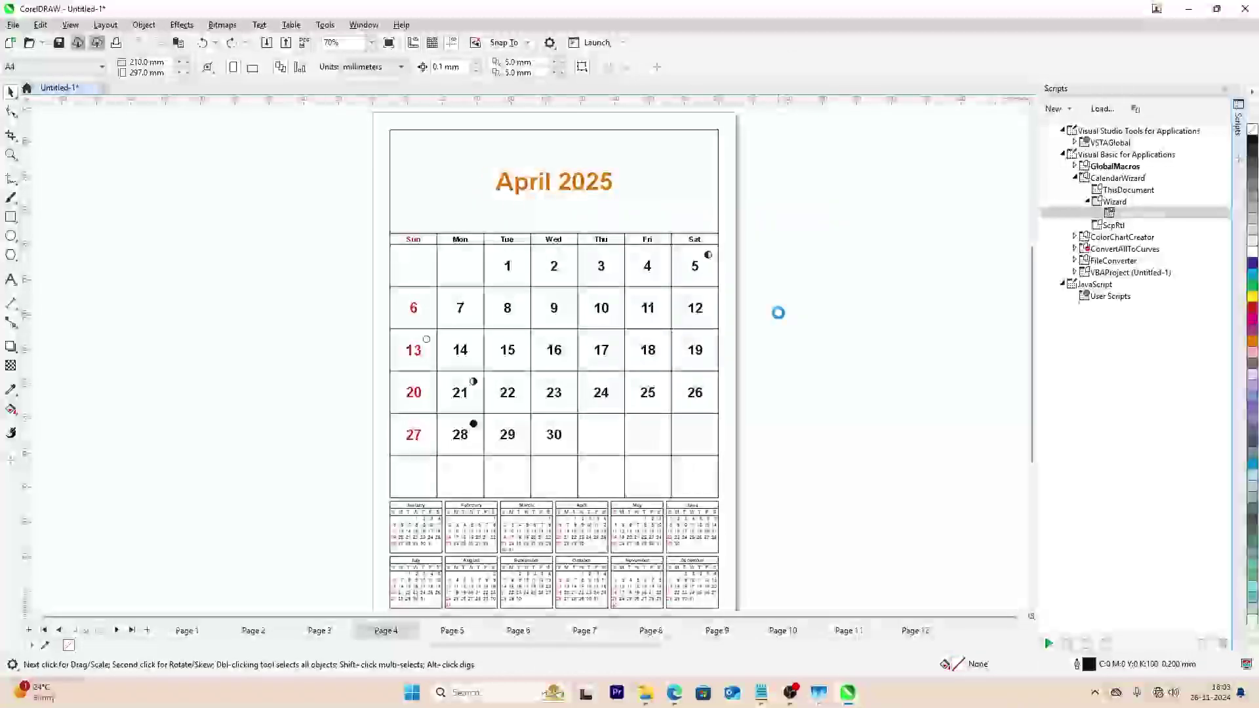
key(Page_Down)
key(Page_Down)
key(Page_Down)
key(Page_Down)
key(Page_Down)
key(Page_Down)
key(Page_Down)
key(Page_Down)
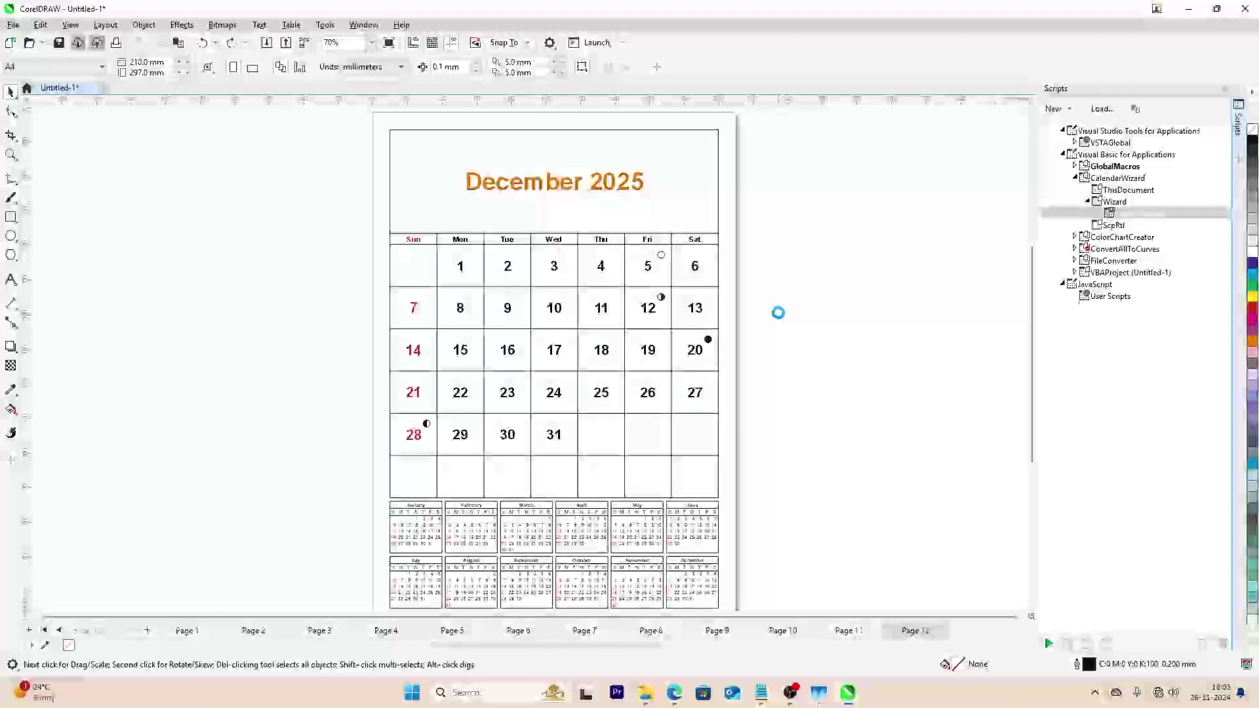
- Look back through the calendar pages from December to January 2025 without inserting a new page
key(Page_Up)
key(Page_Up)
key(Page_Up)
key(Page_Up)
key(Page_Up)
key(Page_Up)
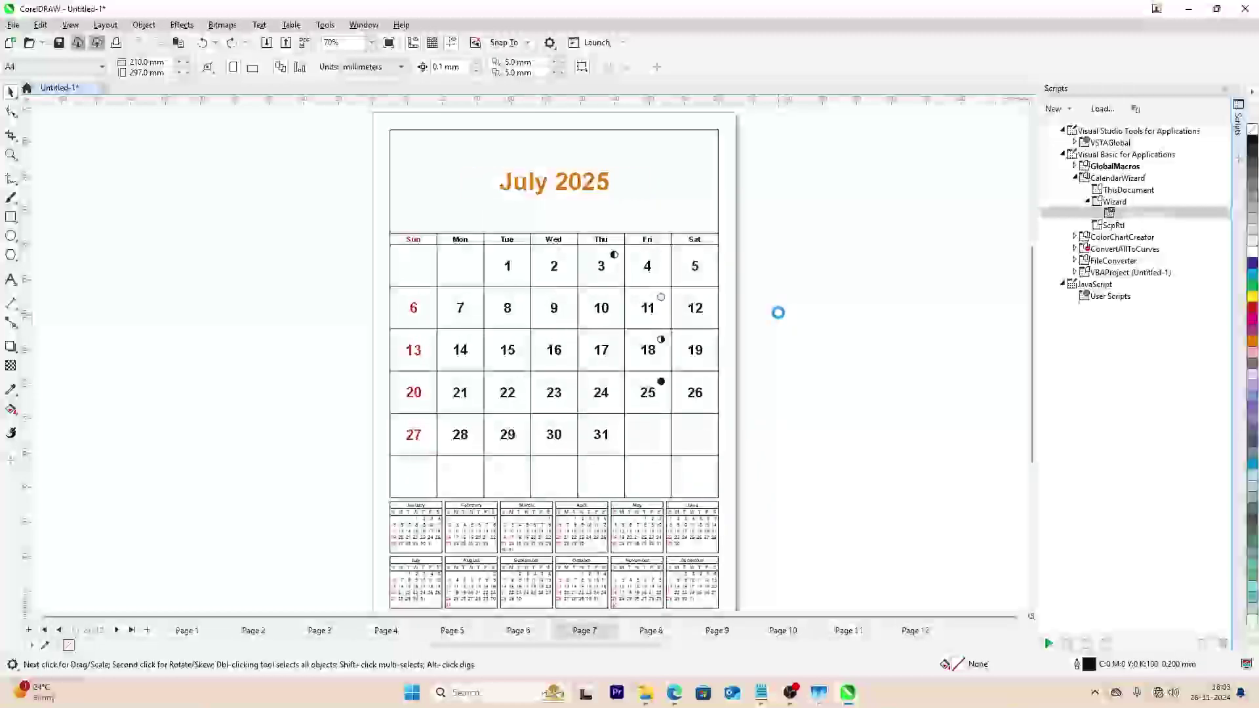
key(Page_Up)
key(Page_Up)
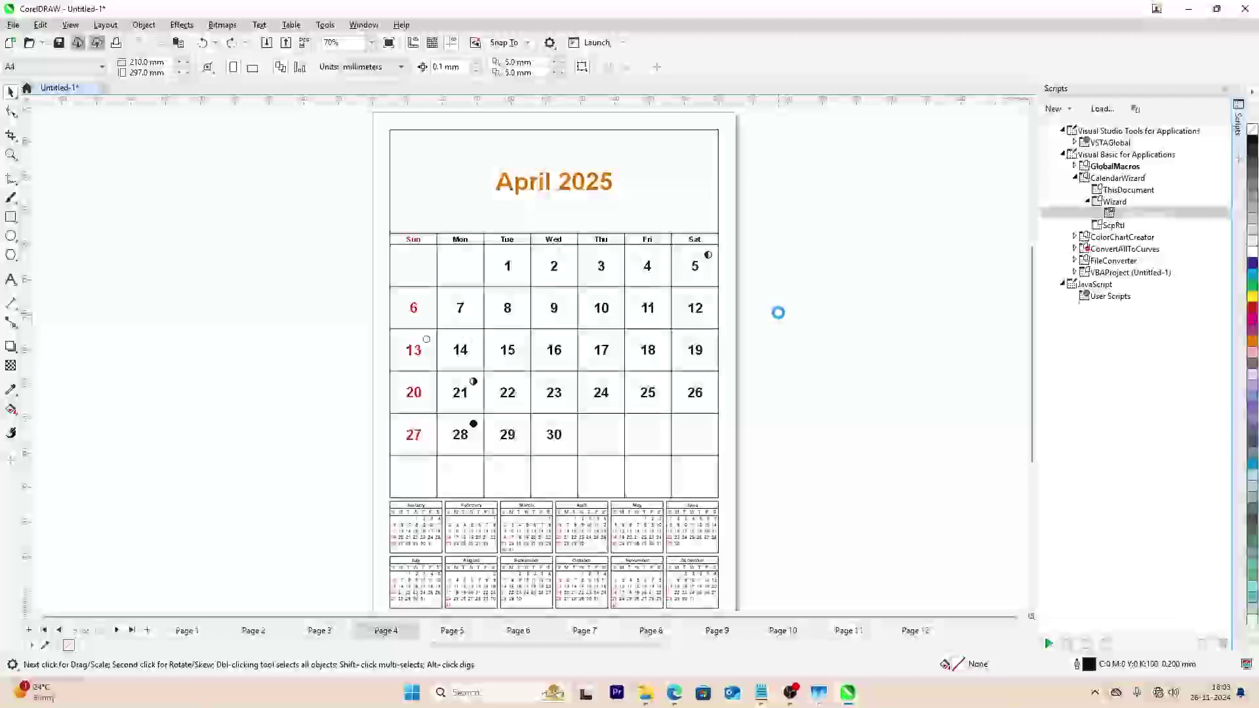
key(Page_Up)
key(Page_Up)
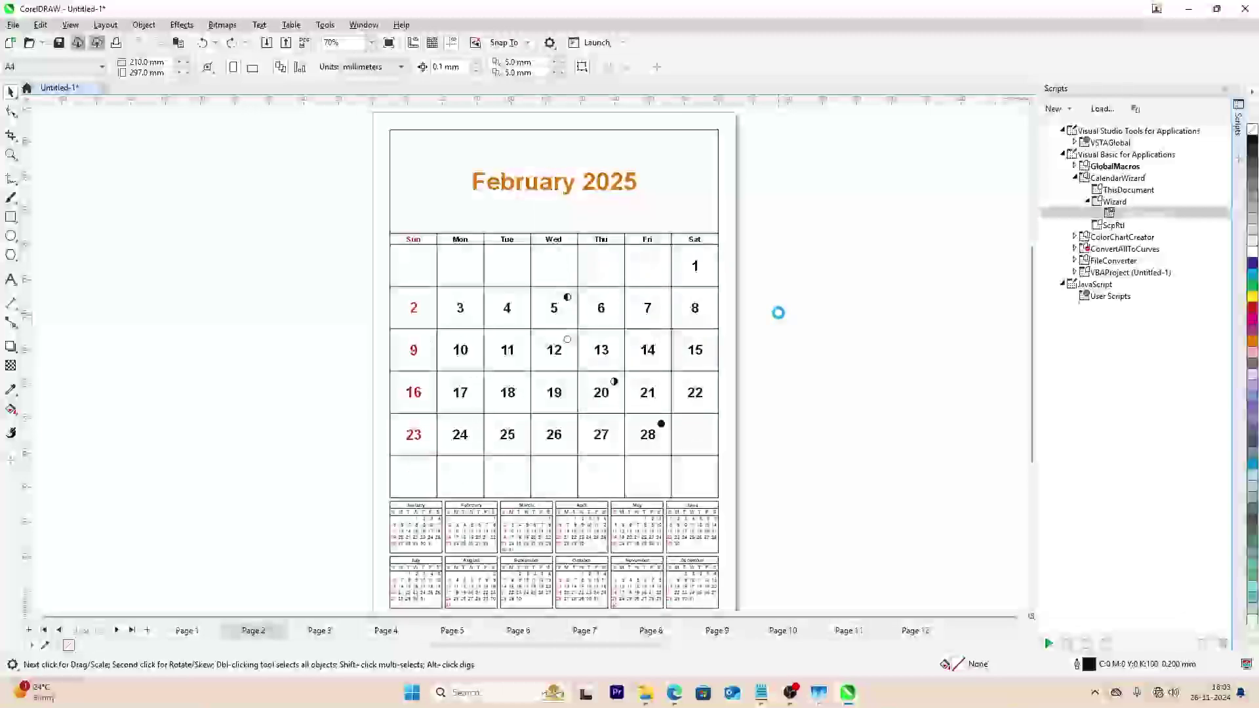
key(Page_Up)
key(Page_Up)
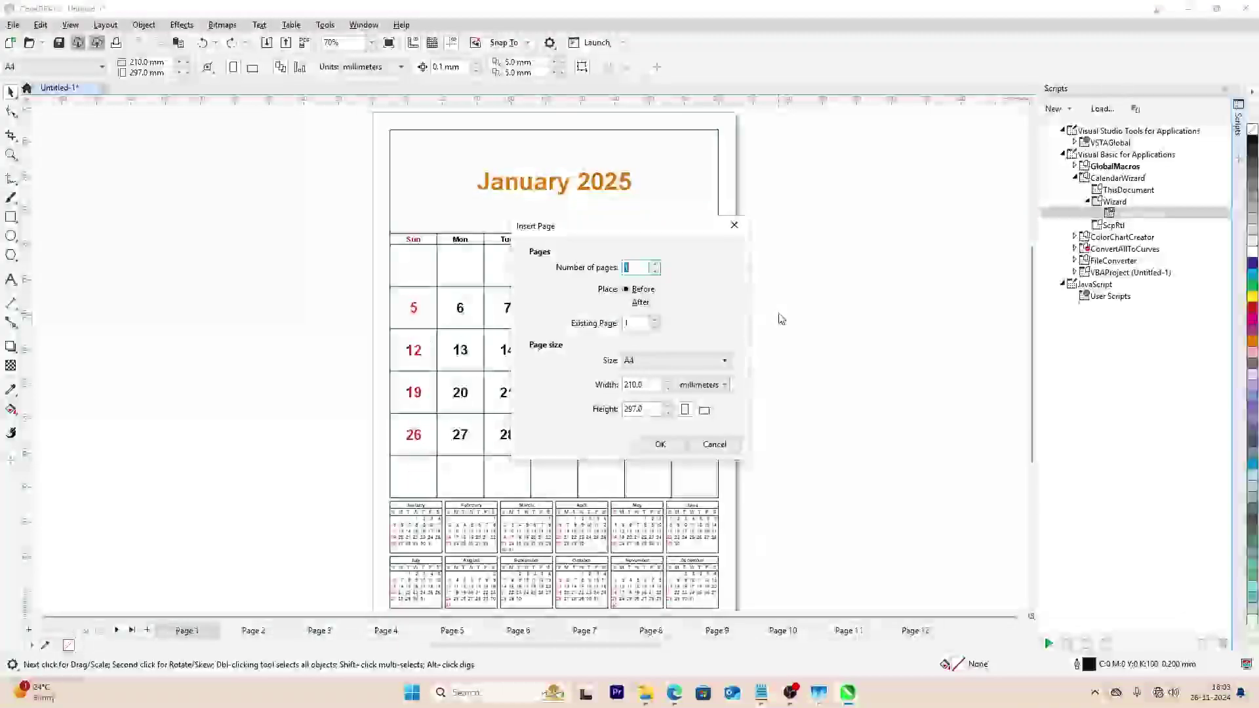
key(Escape)
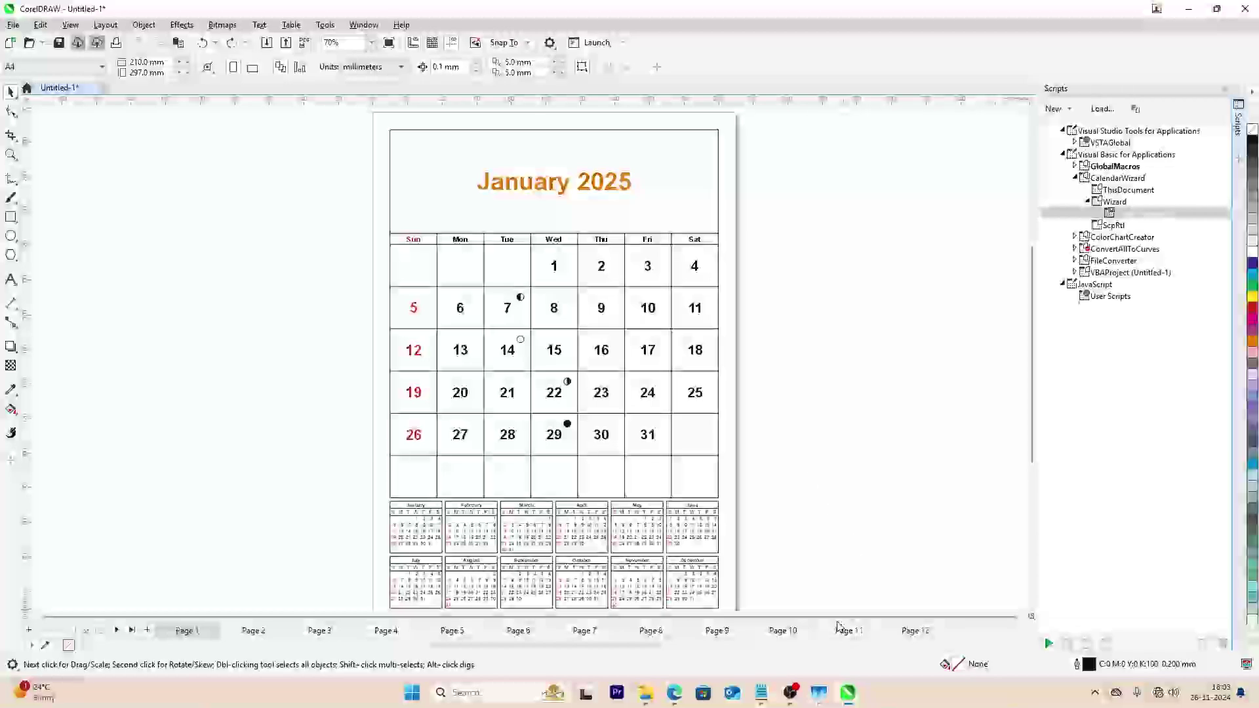
- Bring the buzzetbanner PNG from the buzzett folder in File Explorer onto the empty area beside the January page
click(646, 697)
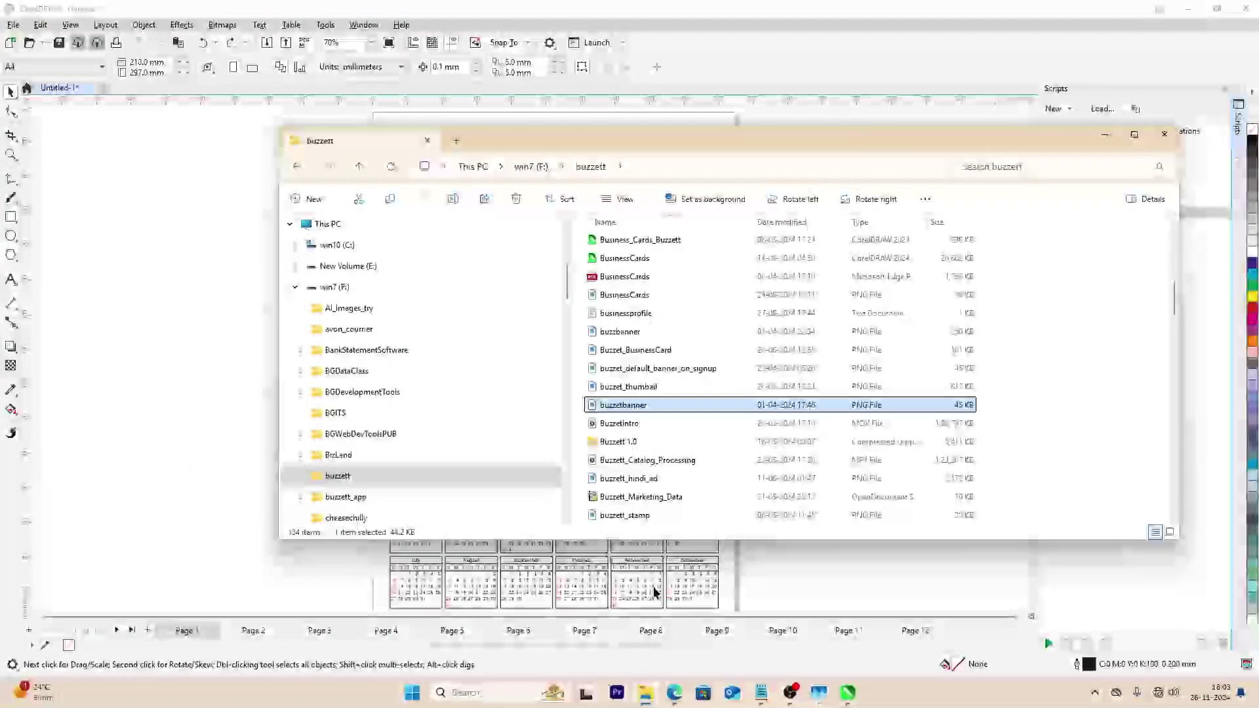
drag(610, 406, 137, 367)
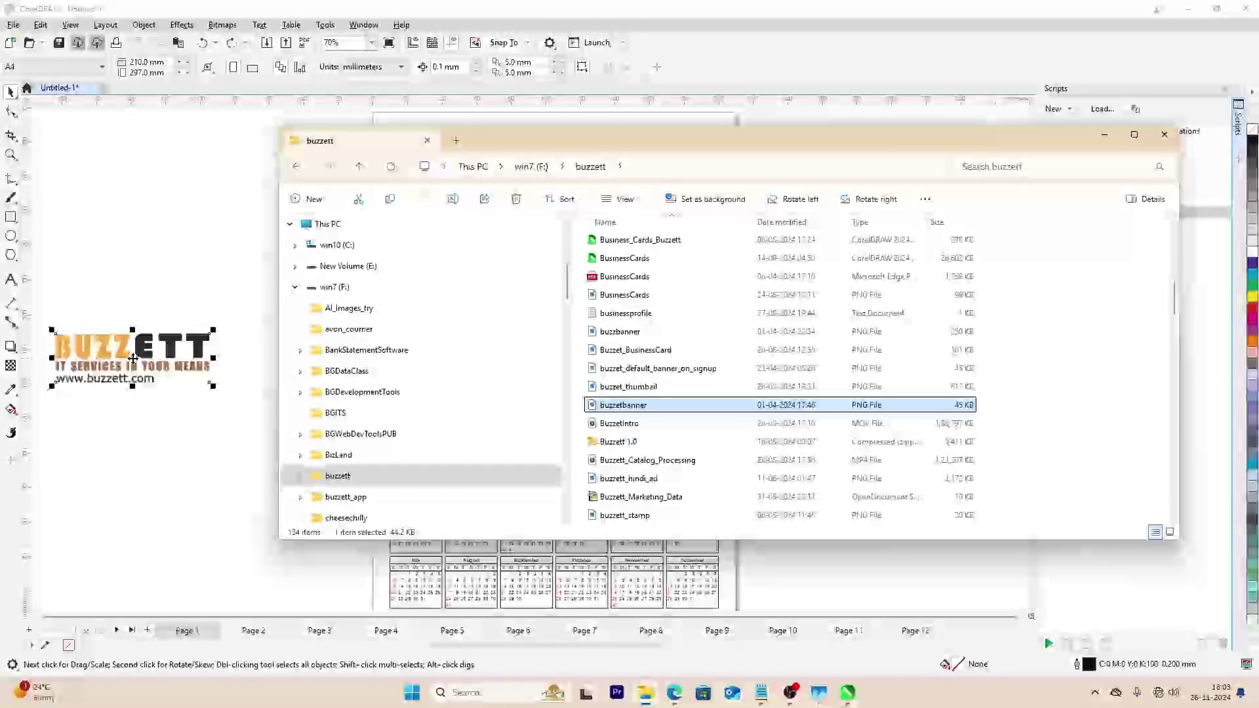
click(190, 433)
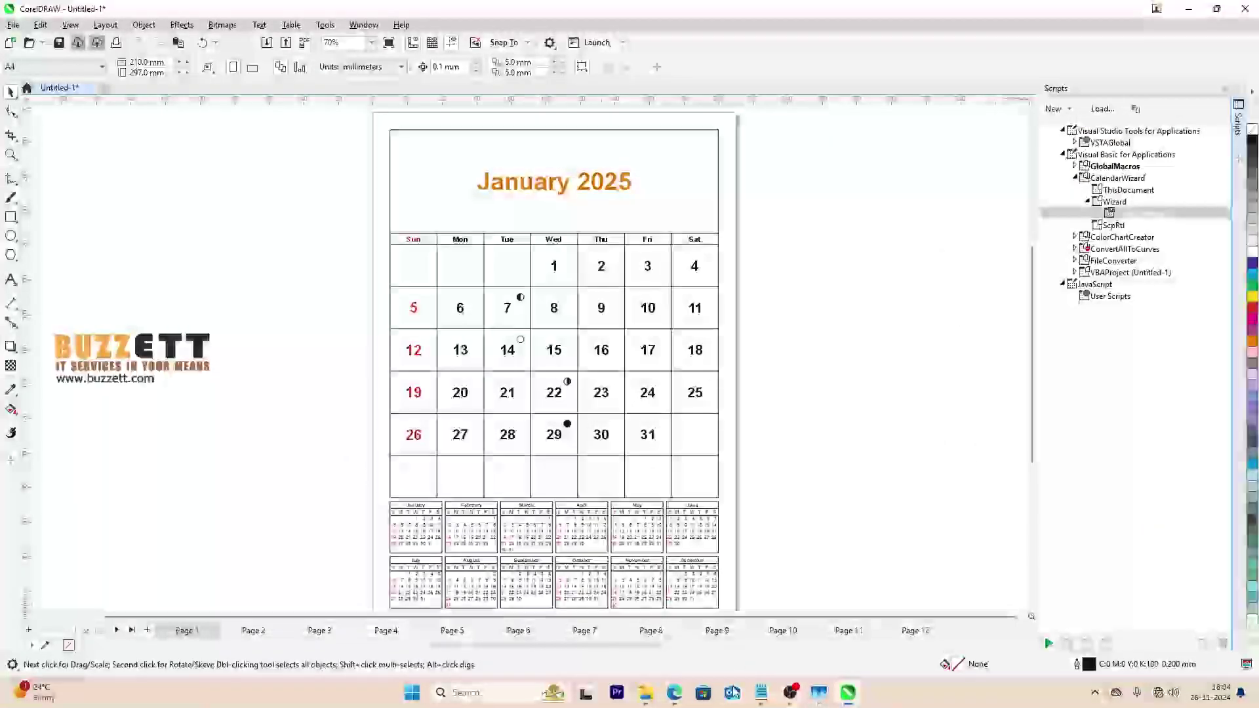
- Preview buzzbanner.png from the buzzett folder in the image viewer and close it
click(646, 692)
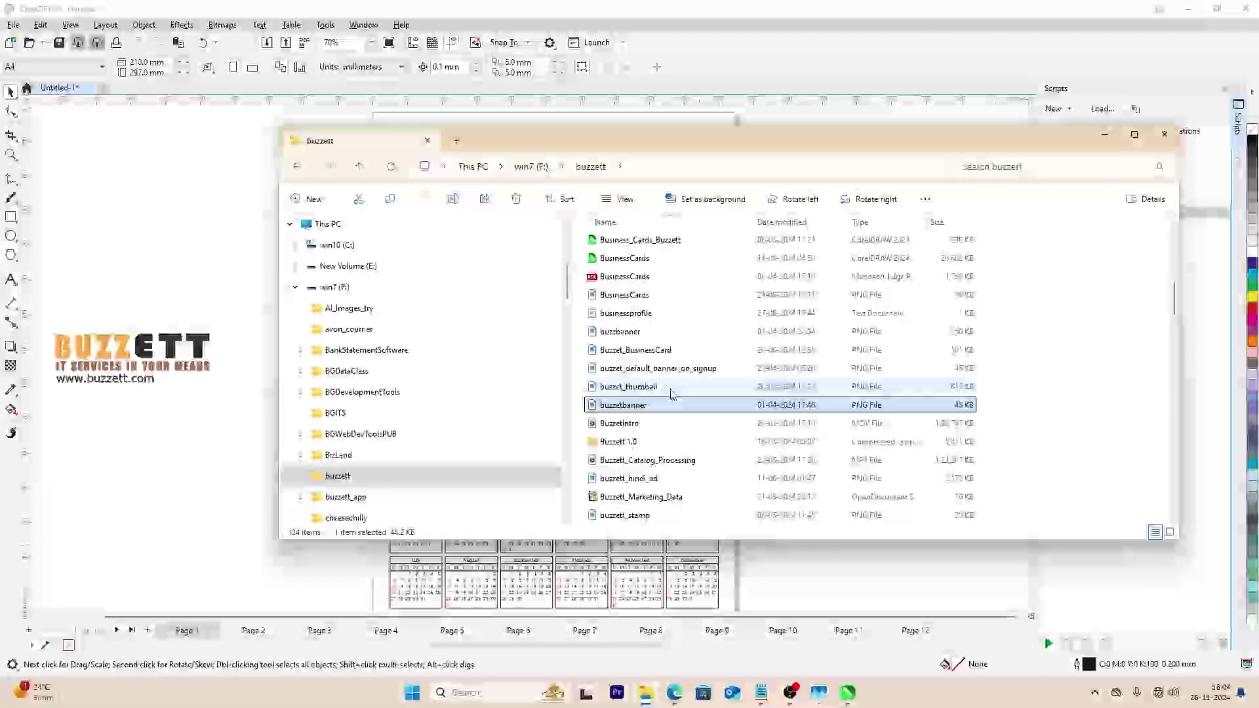
click(648, 358)
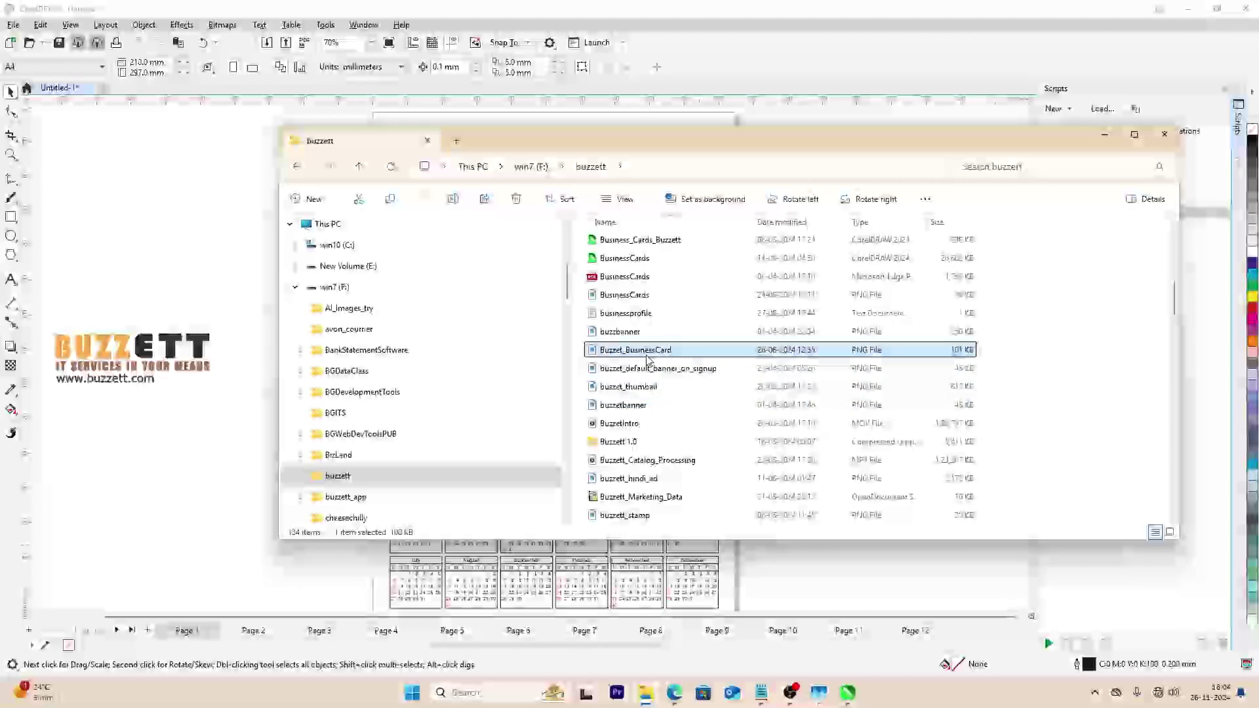
click(623, 331)
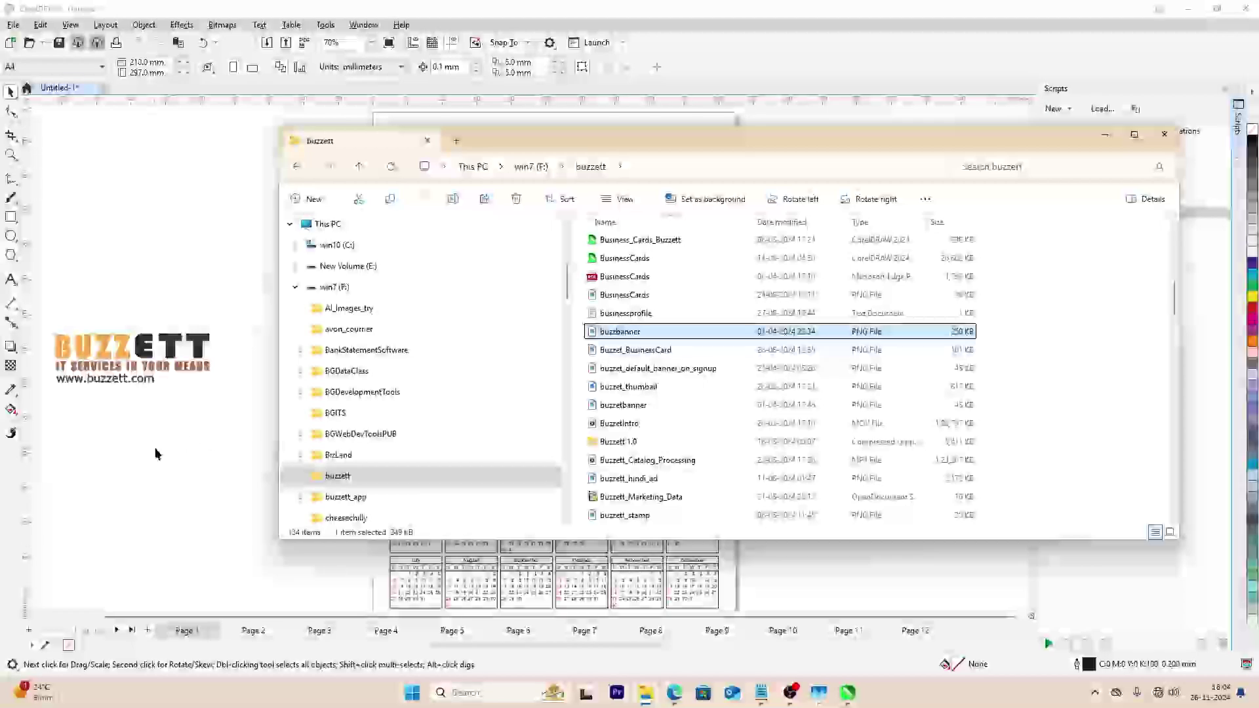
click(199, 463)
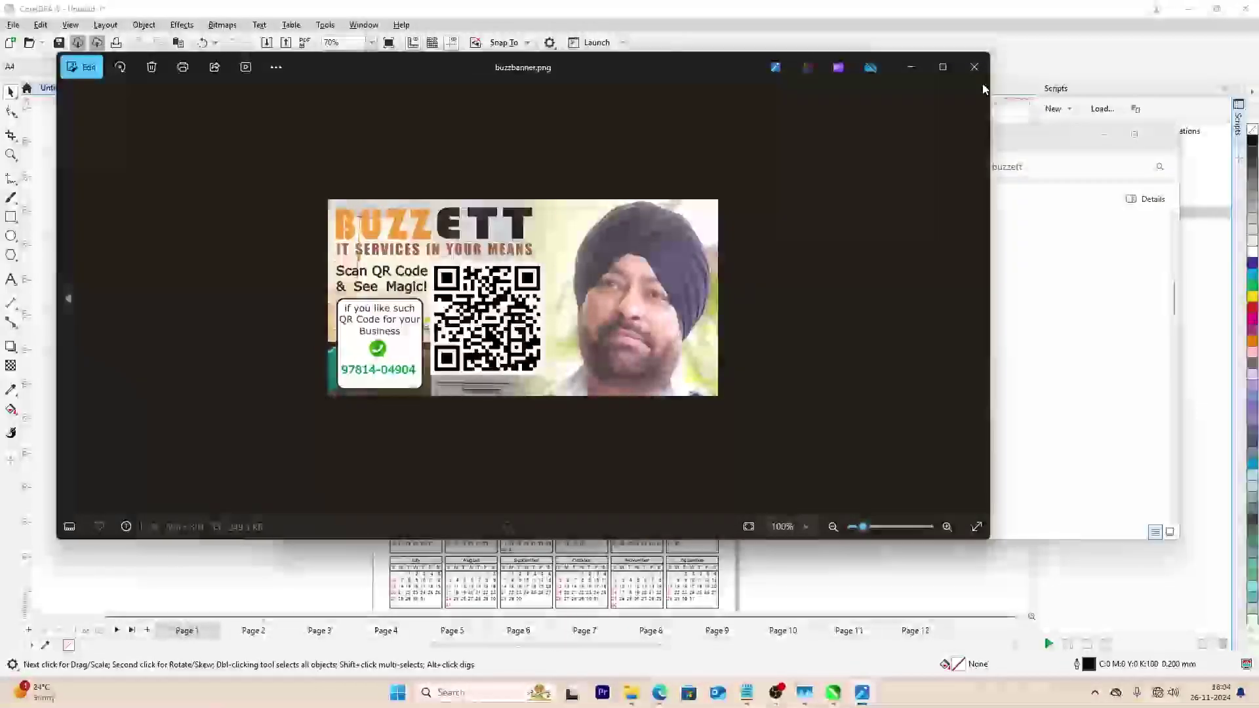
click(975, 78)
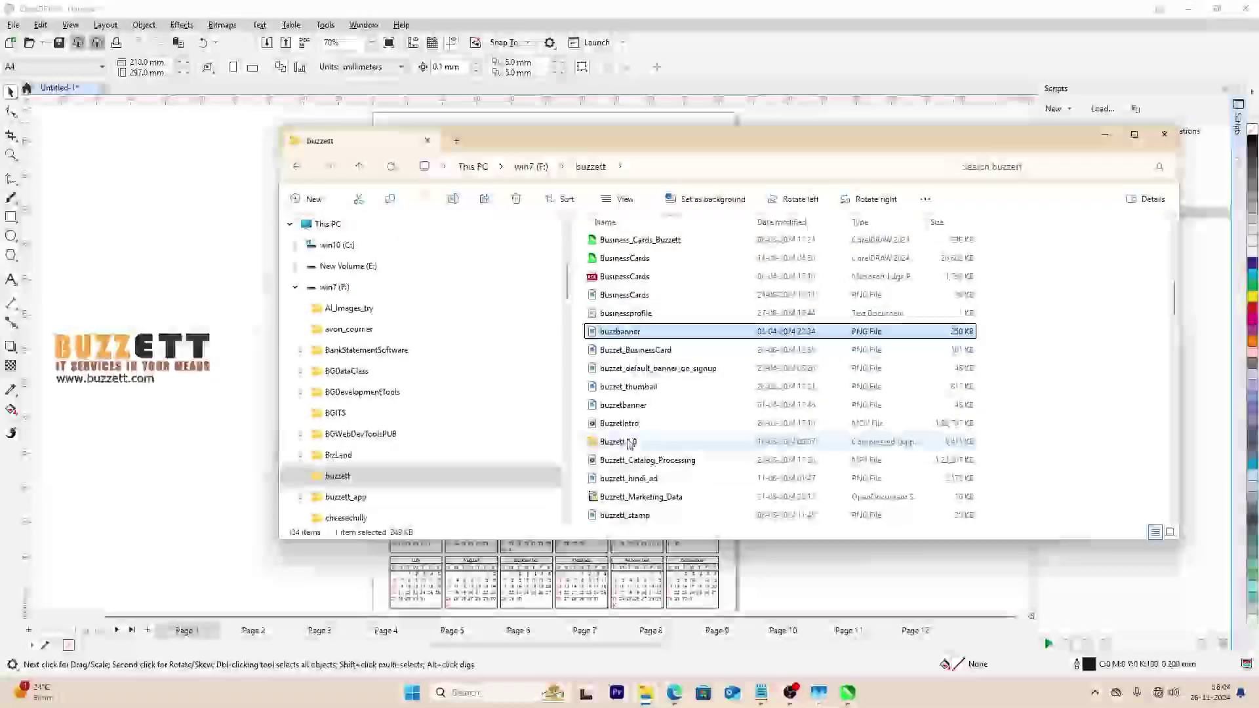
- Find the banner_1 PNG in the buzzett folder and place it below the first logo beside the January page
click(658, 408)
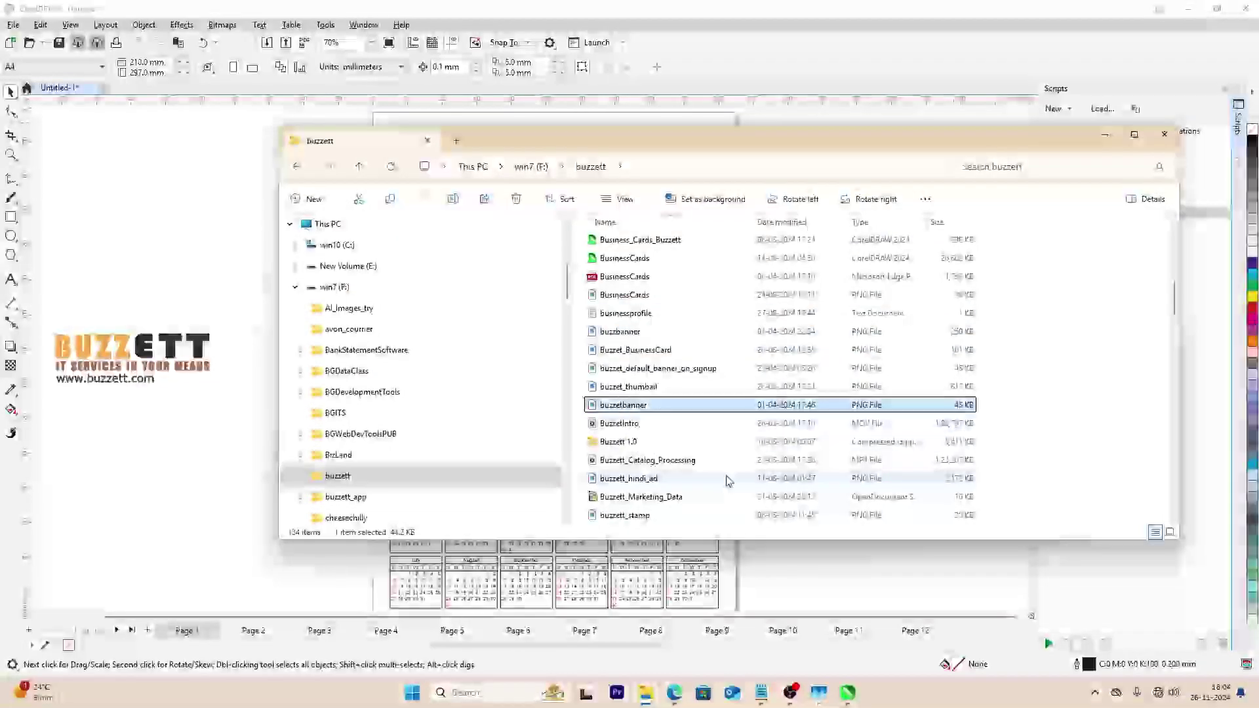
click(695, 479)
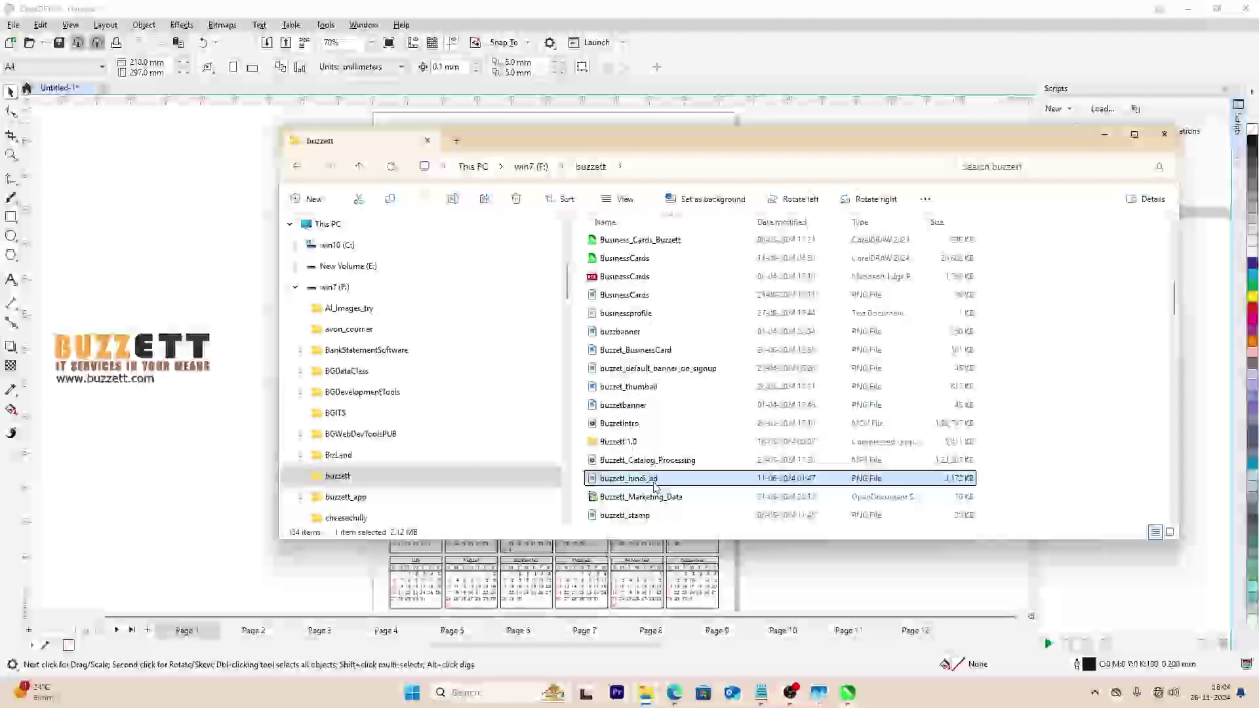
scroll(715, 489, up, 1)
scroll(713, 484, up, 3)
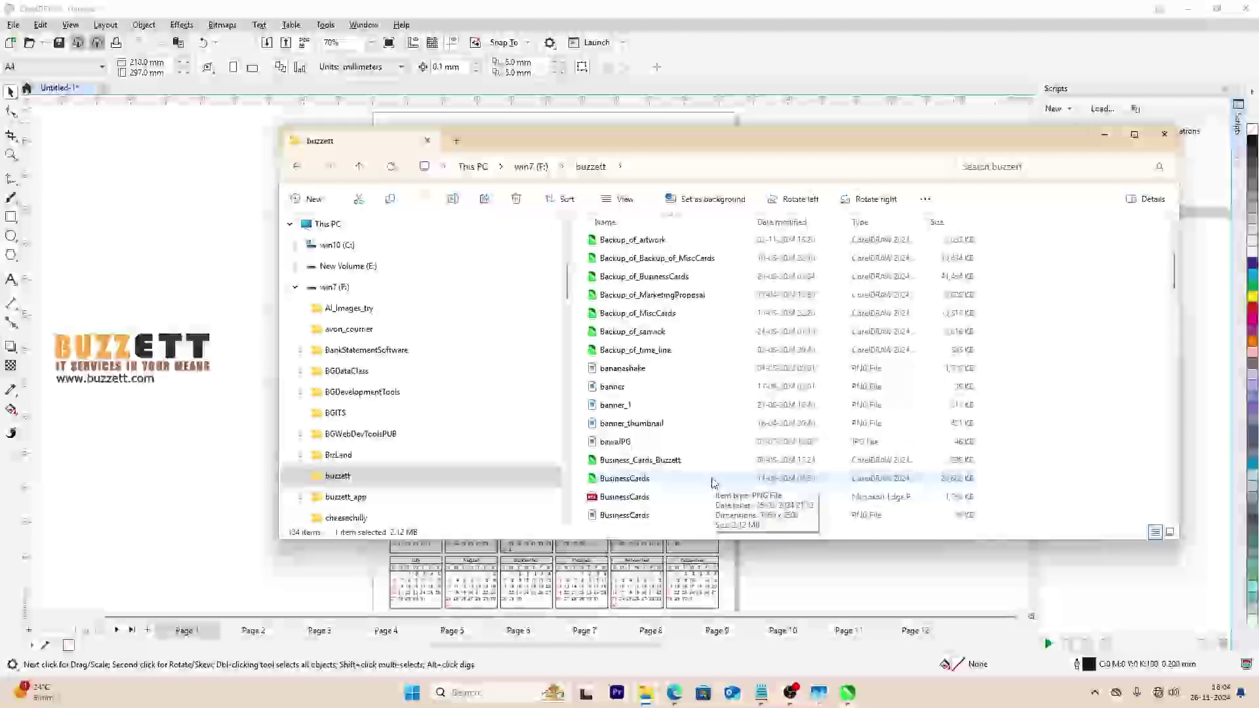
click(642, 408)
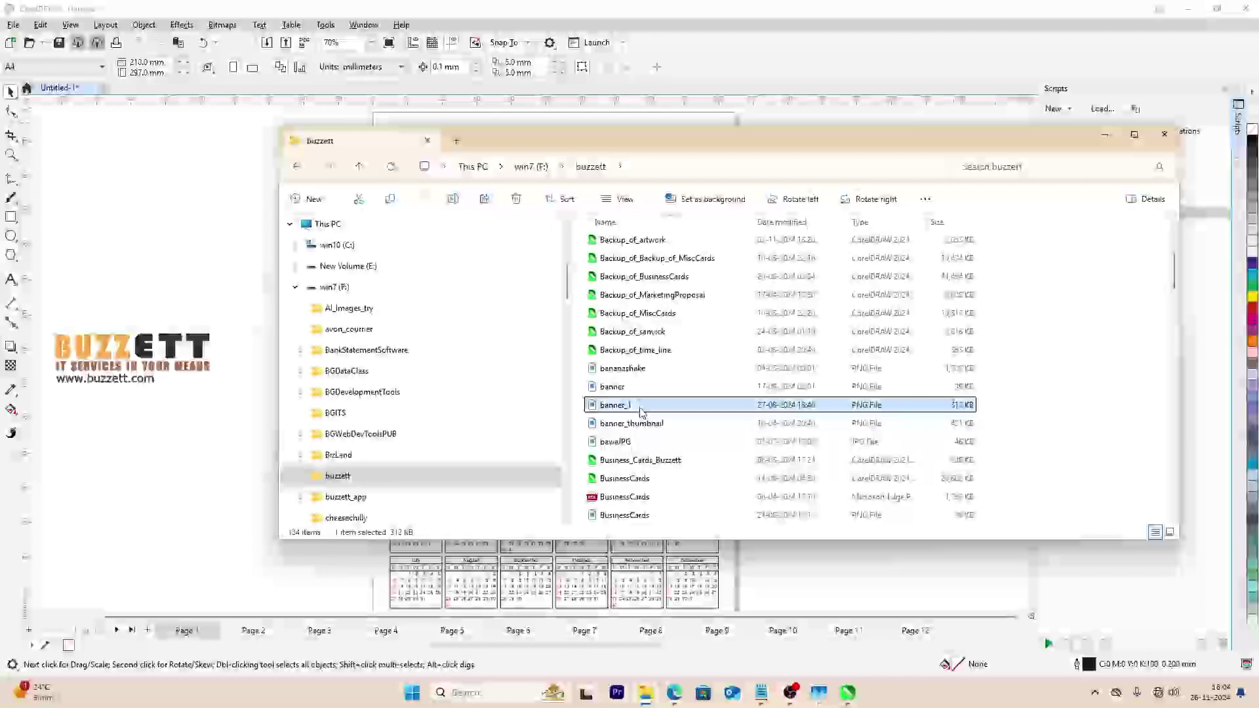
drag(641, 410, 197, 474)
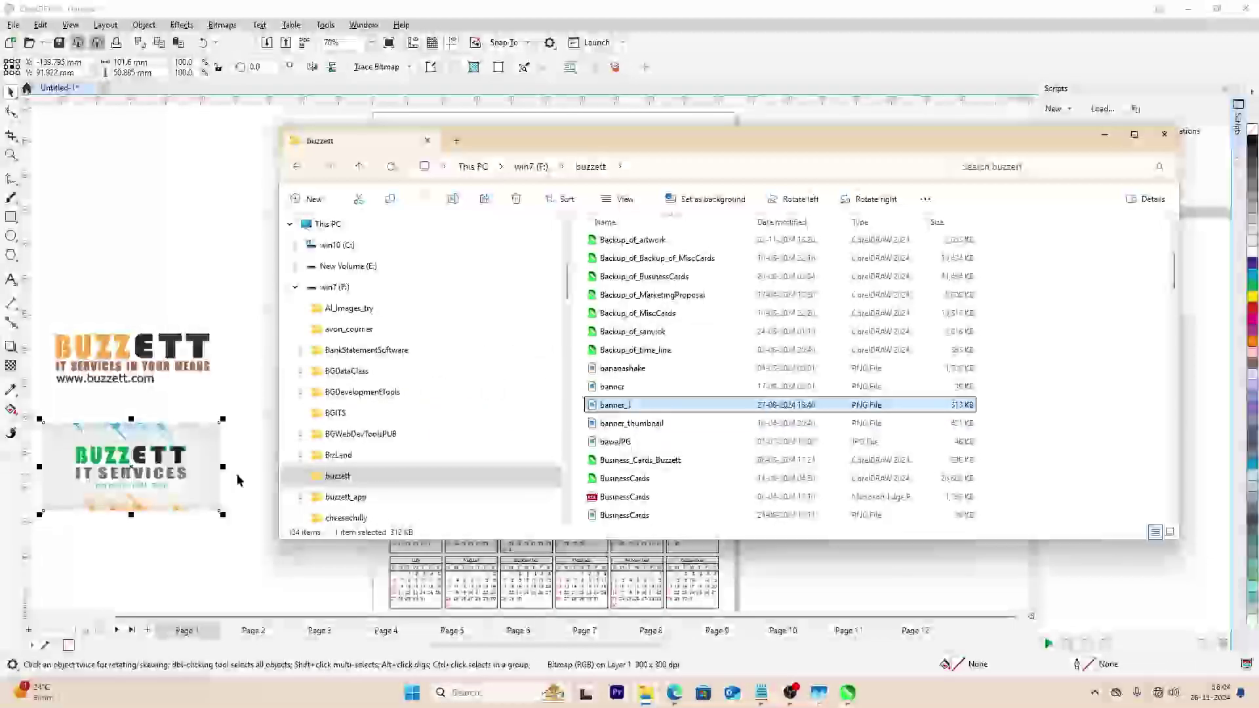
click(235, 474)
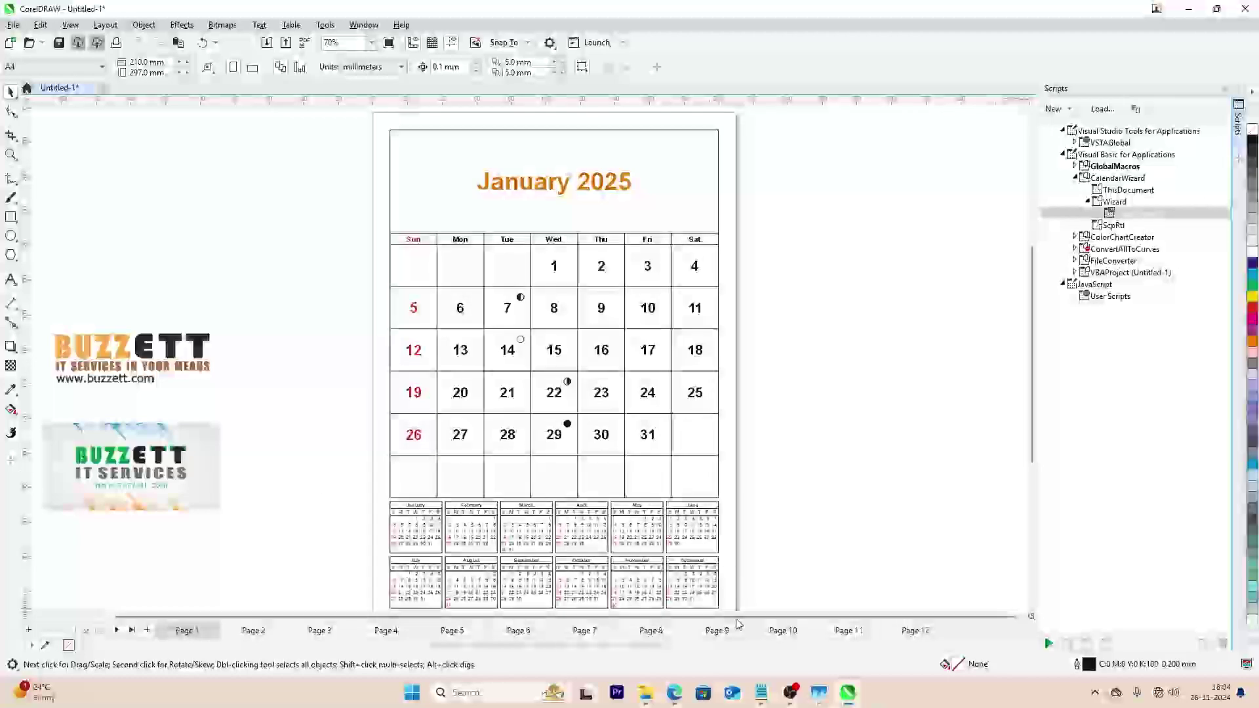
- Place the banner PNG from the buzzett folder above the first logo beside the January page
click(650, 695)
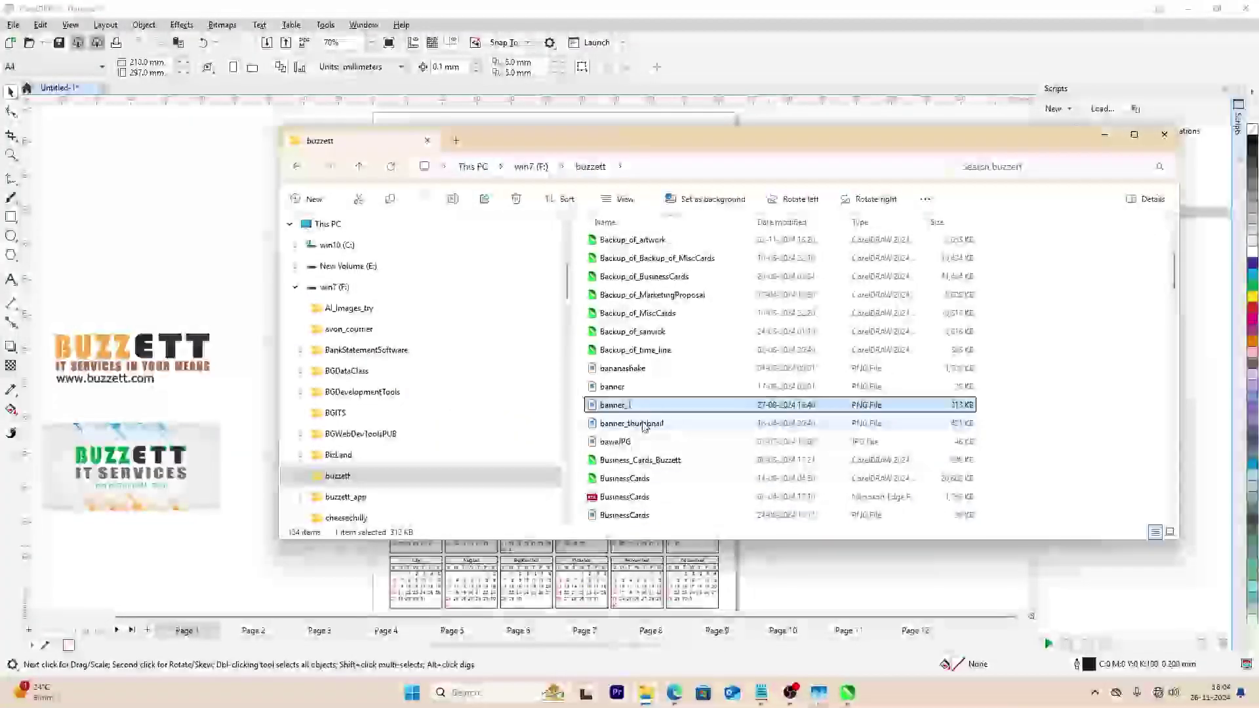
click(612, 387)
drag(612, 387, 170, 271)
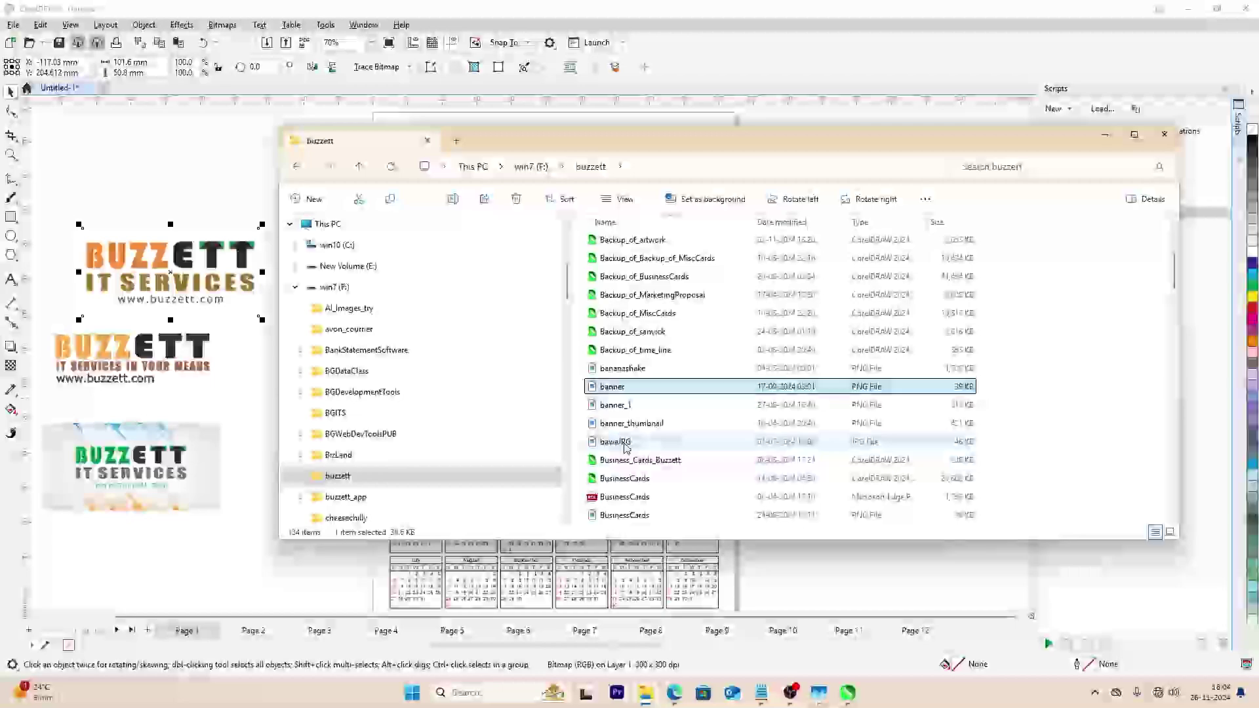
- Try adding the banner_thumbnail PNG below the other logos and delete it again
drag(628, 423, 141, 563)
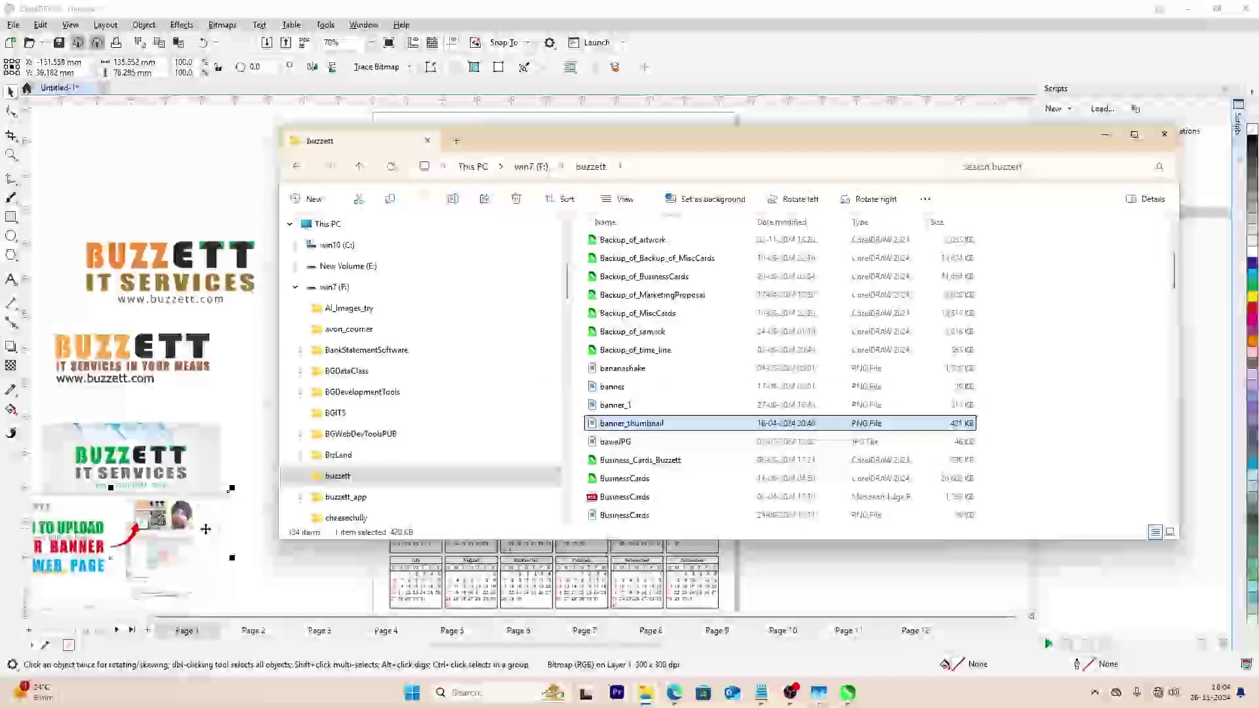
click(207, 515)
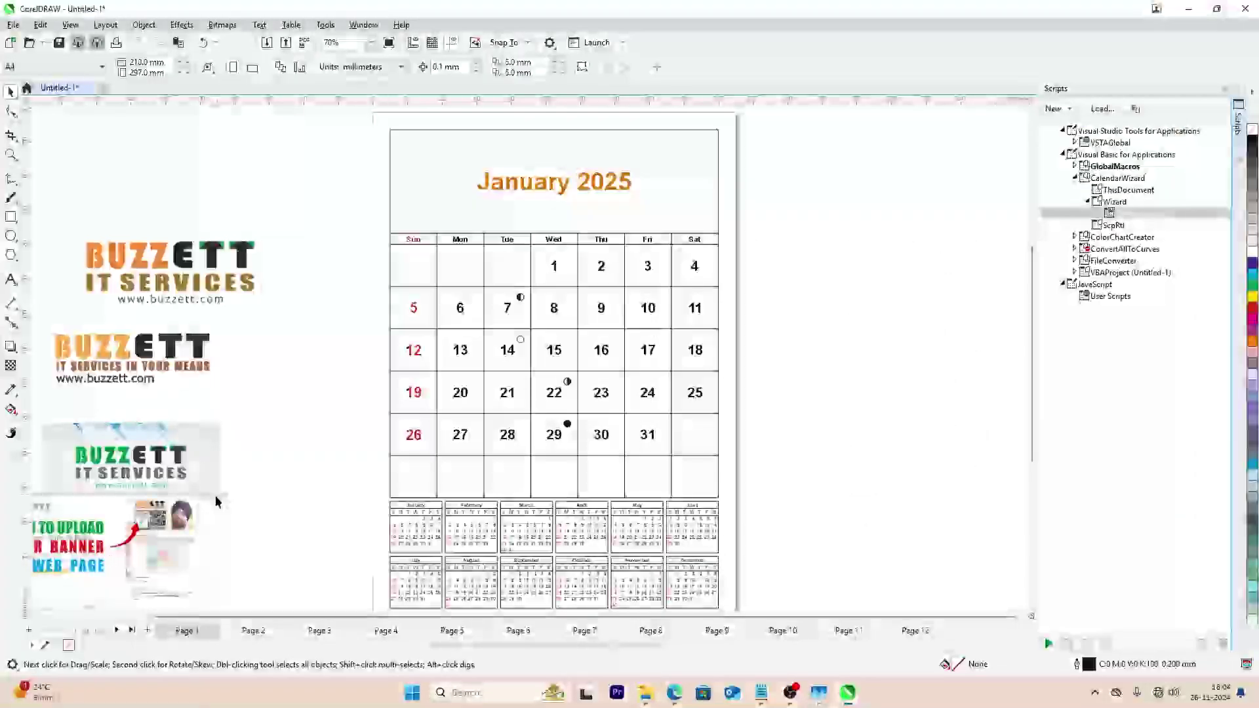
key(Delete)
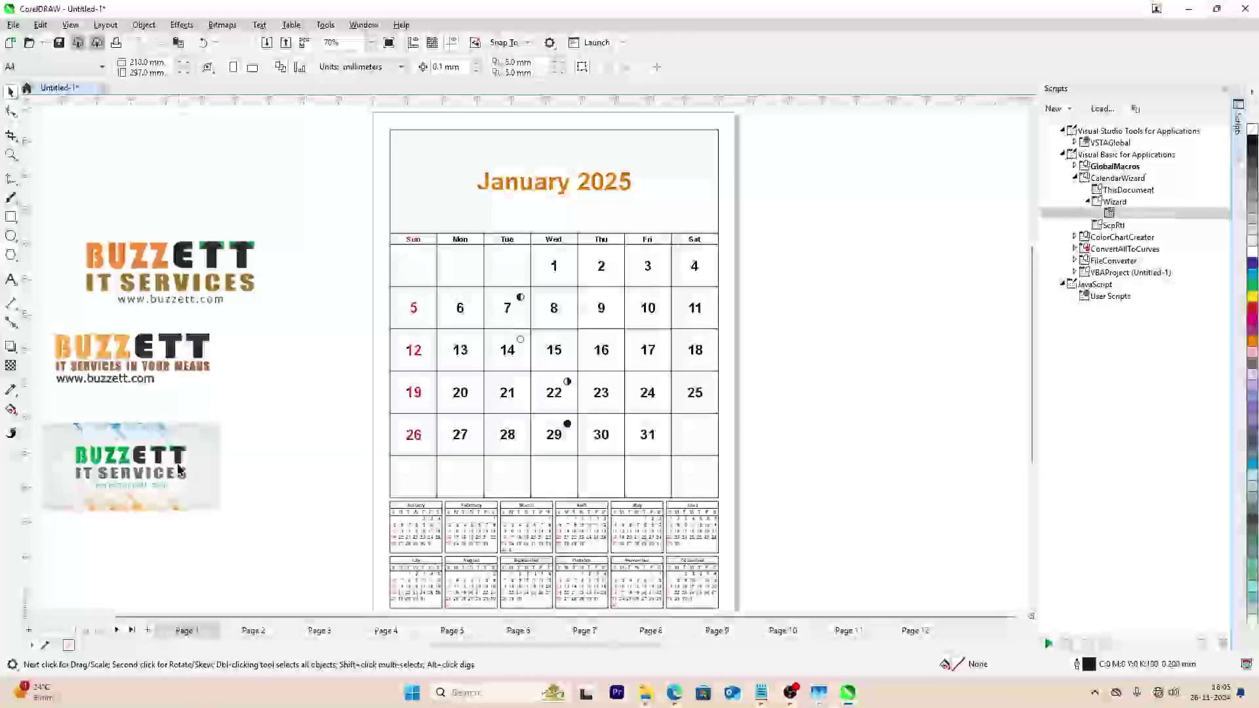
- Move the January 2025 title into the upper-right corner of the header box, at about X 151.4 mm, Y 276.4 mm
click(166, 369)
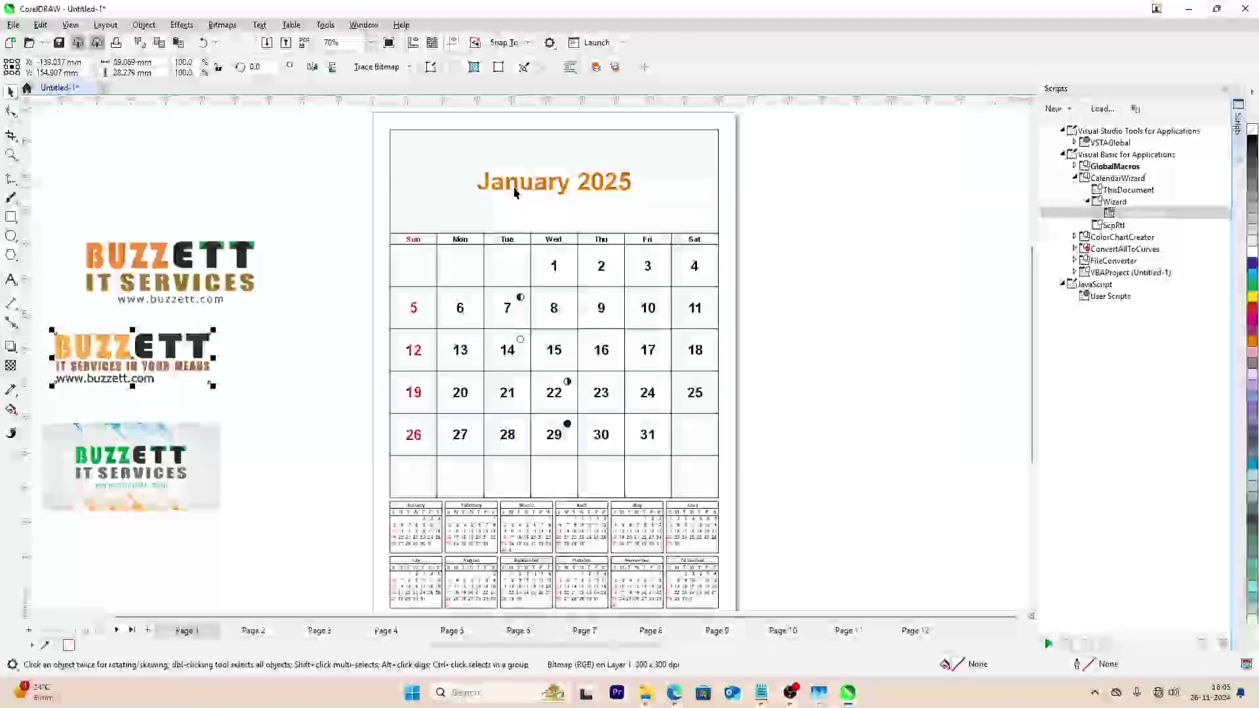
drag(515, 192, 597, 157)
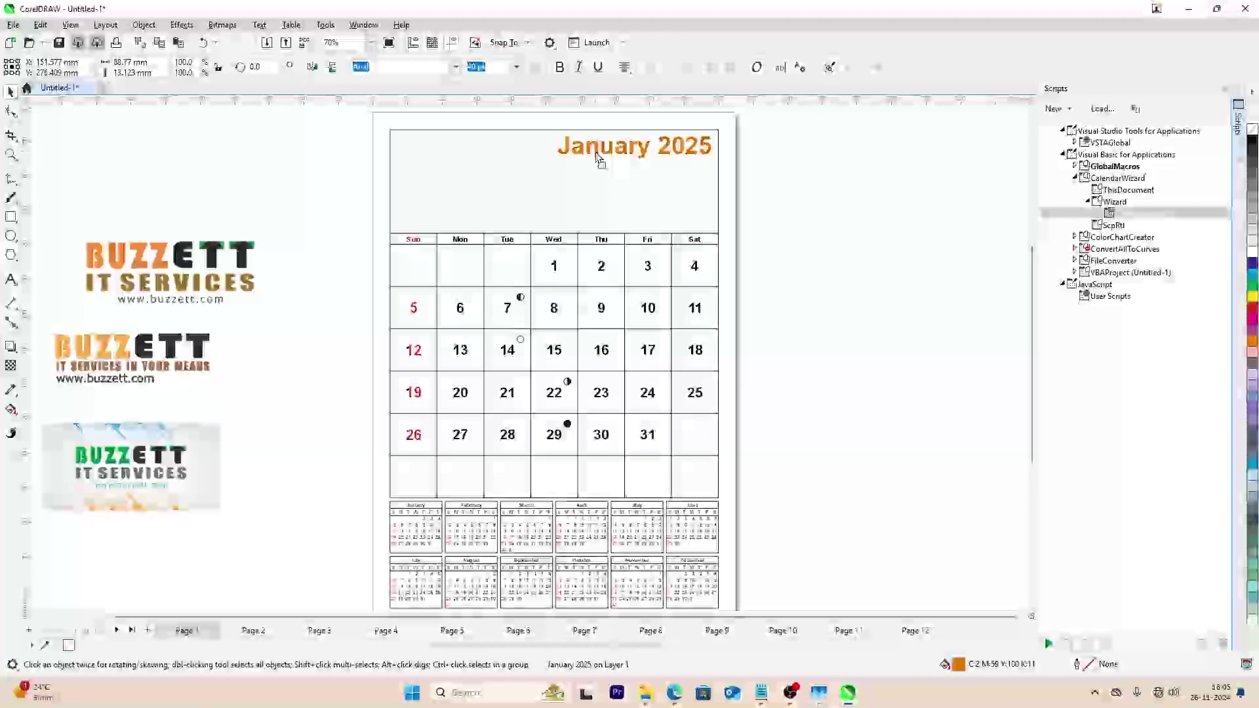
click(596, 154)
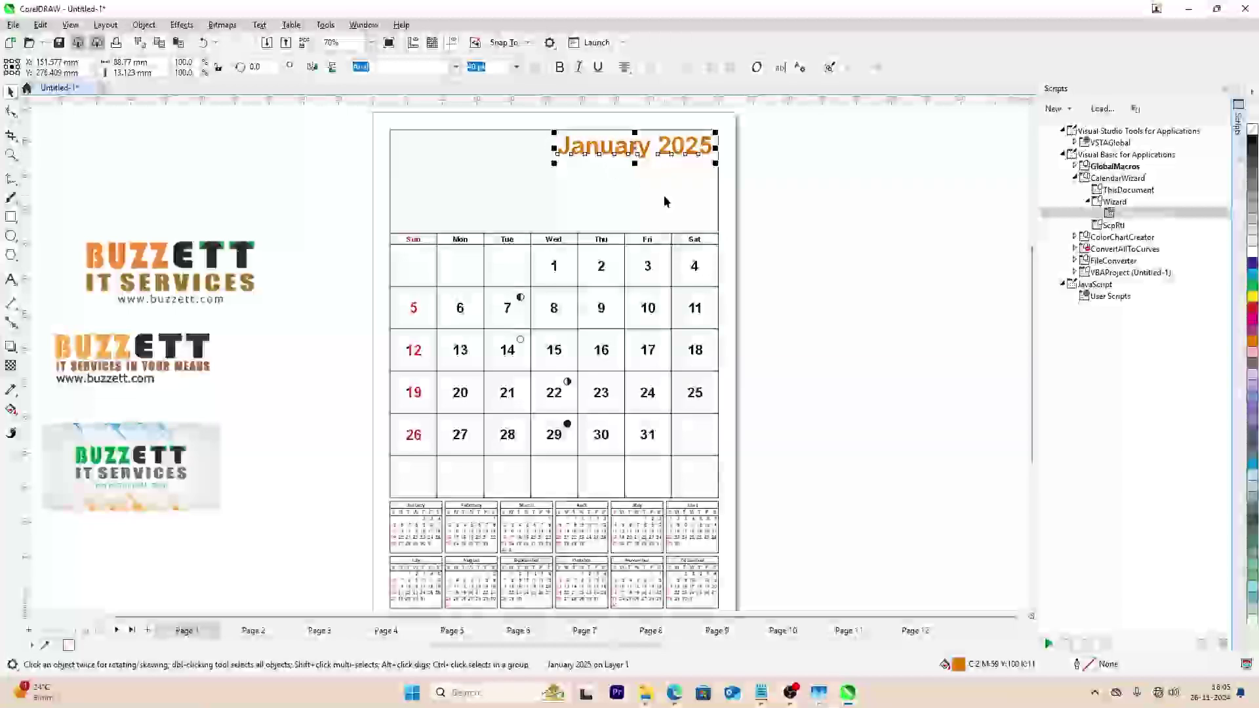
click(601, 186)
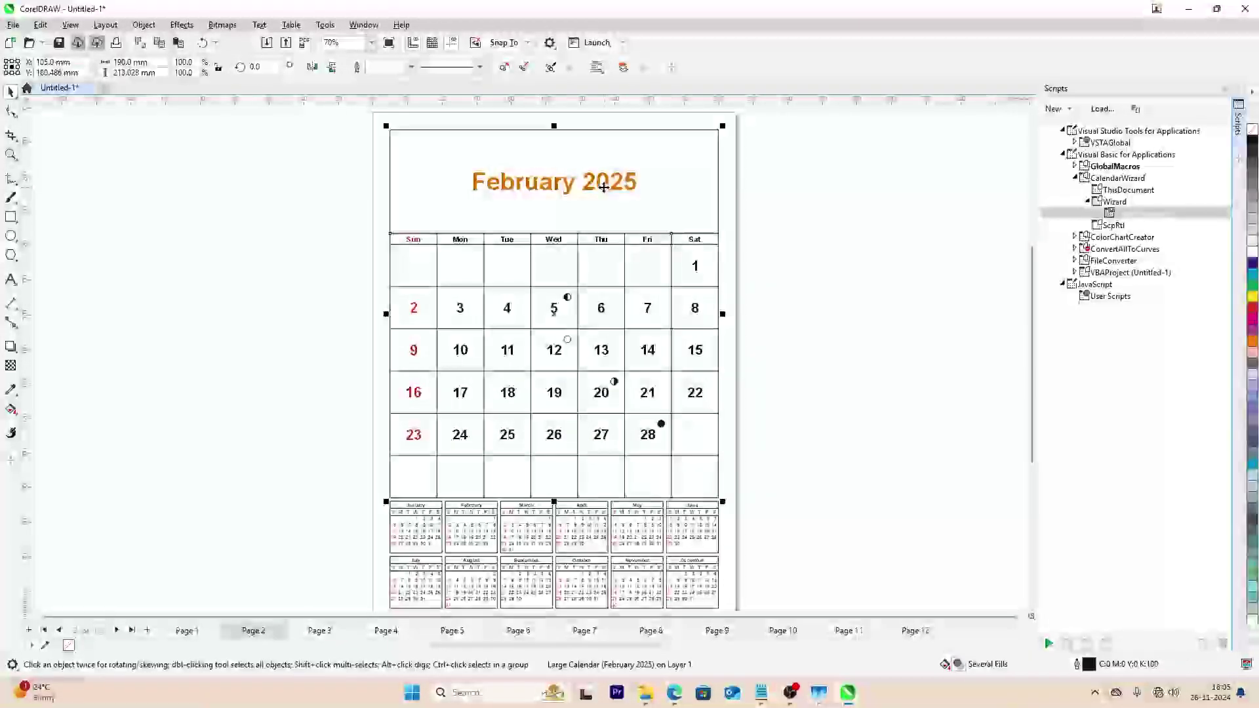
click(602, 185)
ctrl+click(606, 186)
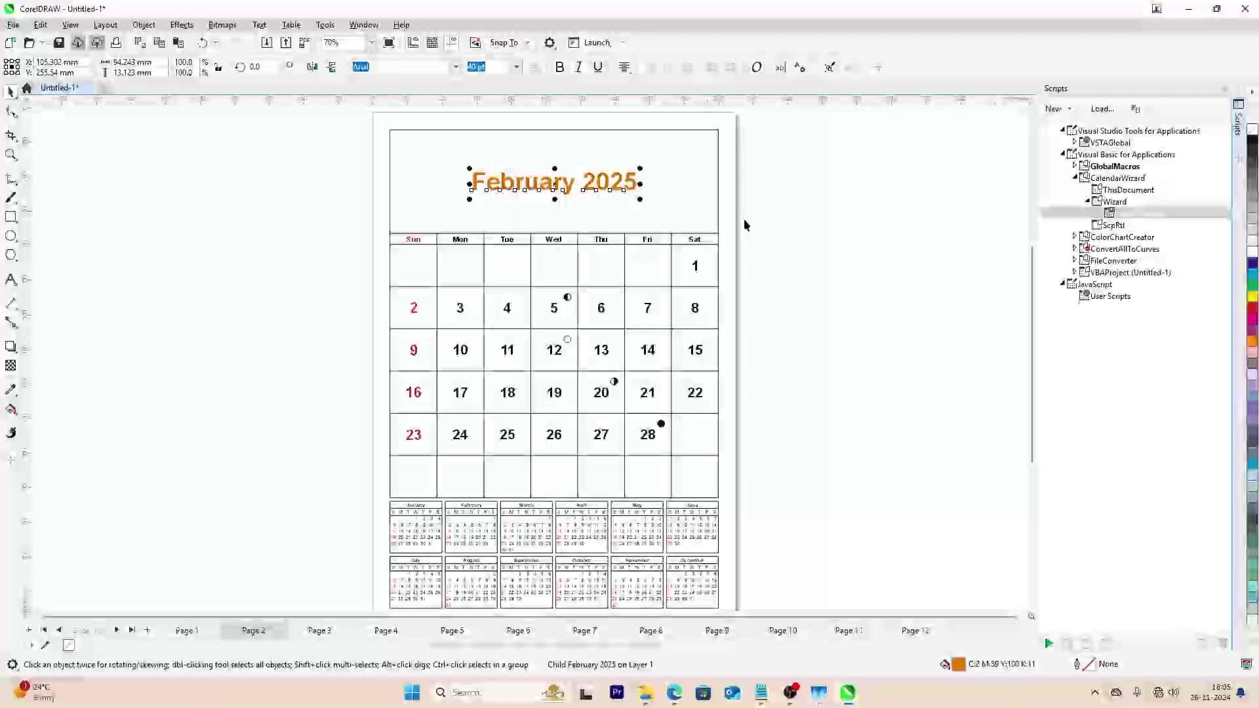
key(Page_Up)
key(Page_Up)
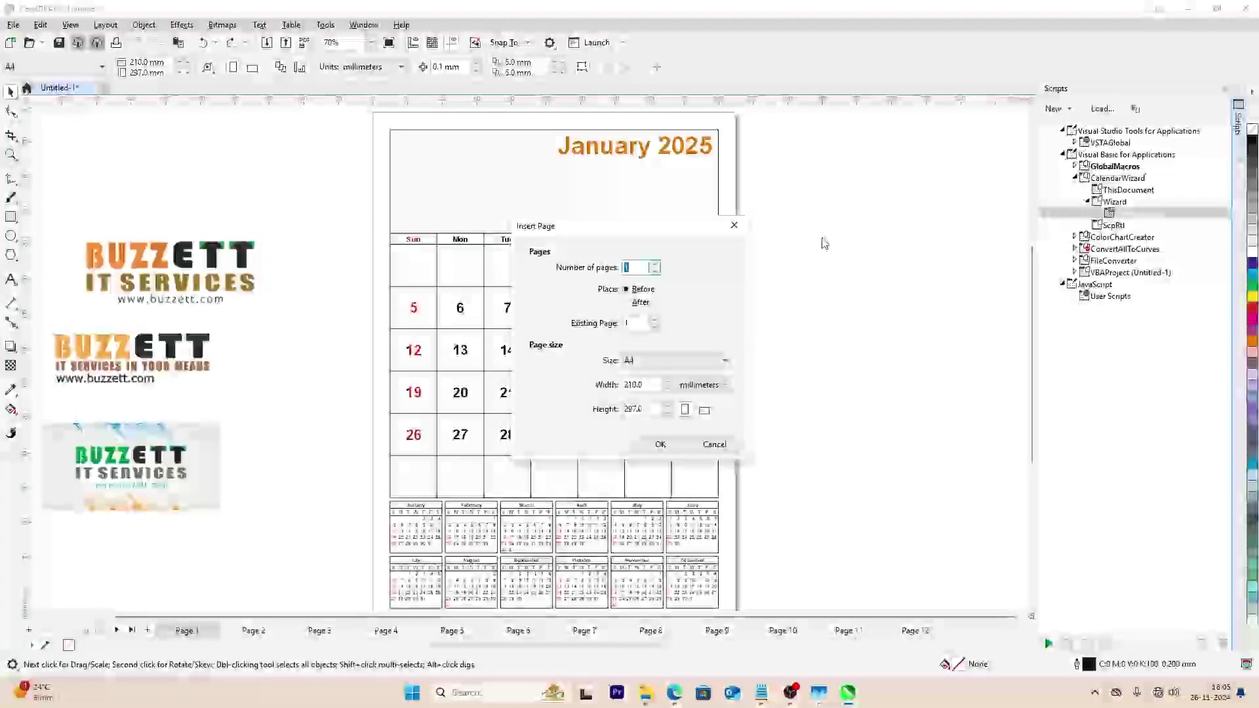
click(715, 449)
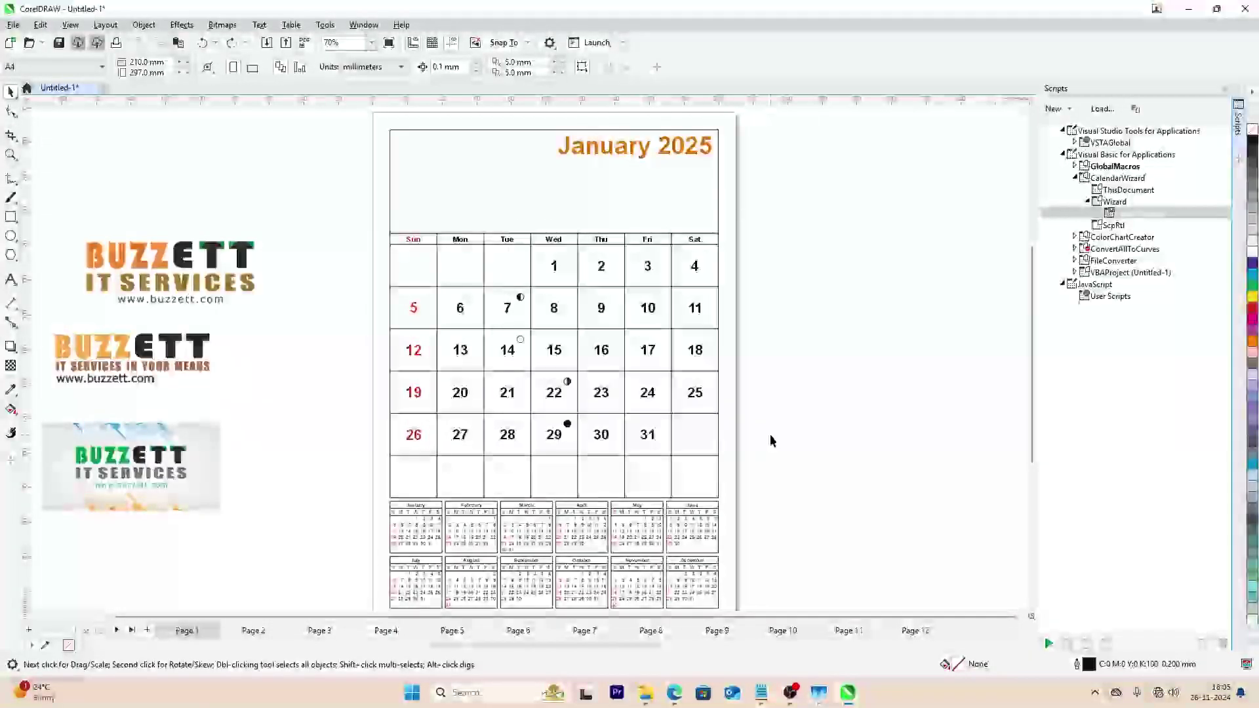
- Undo the move of the January 2025 title and select the weekday header rectangle on the January page
key(ctrl+z)
click(796, 418)
click(684, 234)
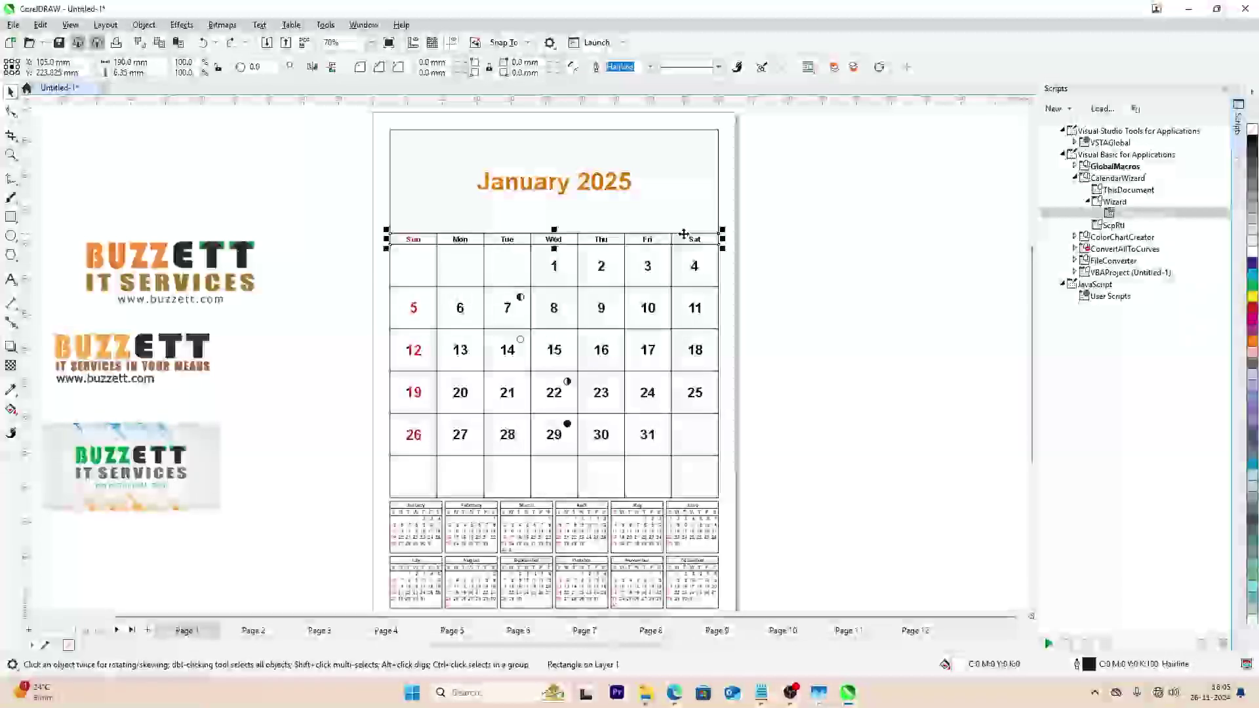
- Ungroup the large month calendars on page 2 (February 2025) and page 3 (March 2025)
key(Page_Down)
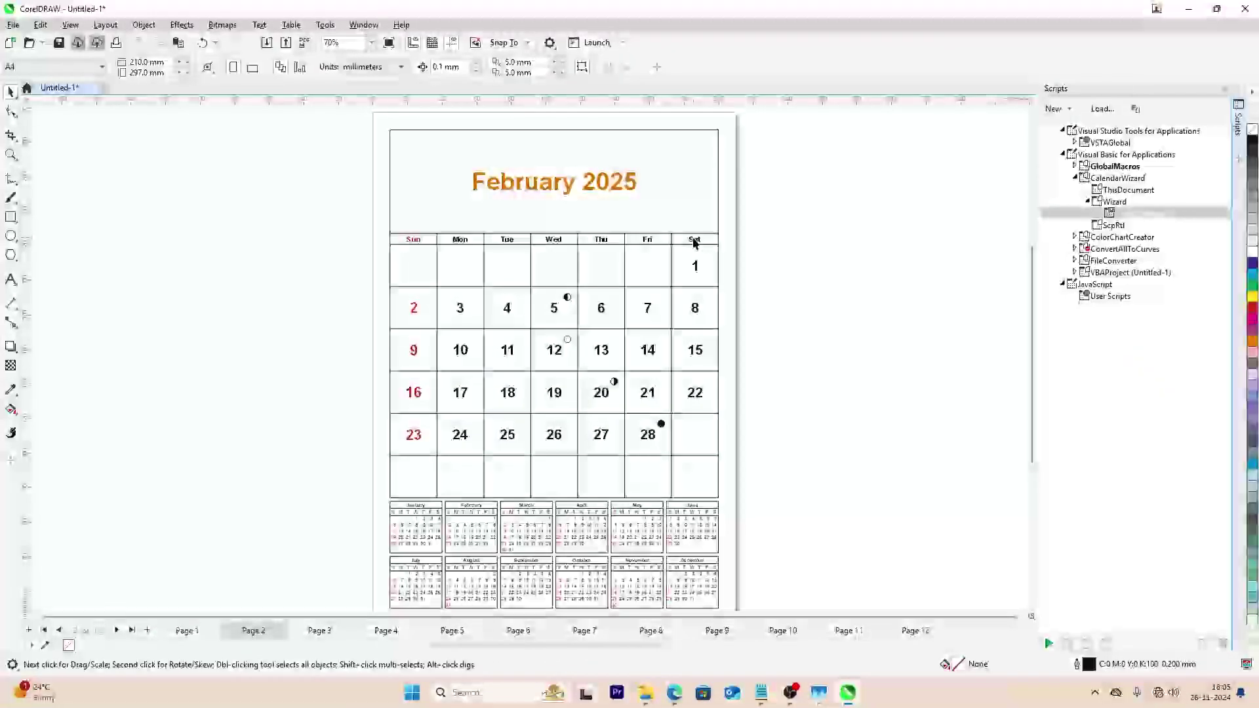
click(701, 235)
key(Page_Down)
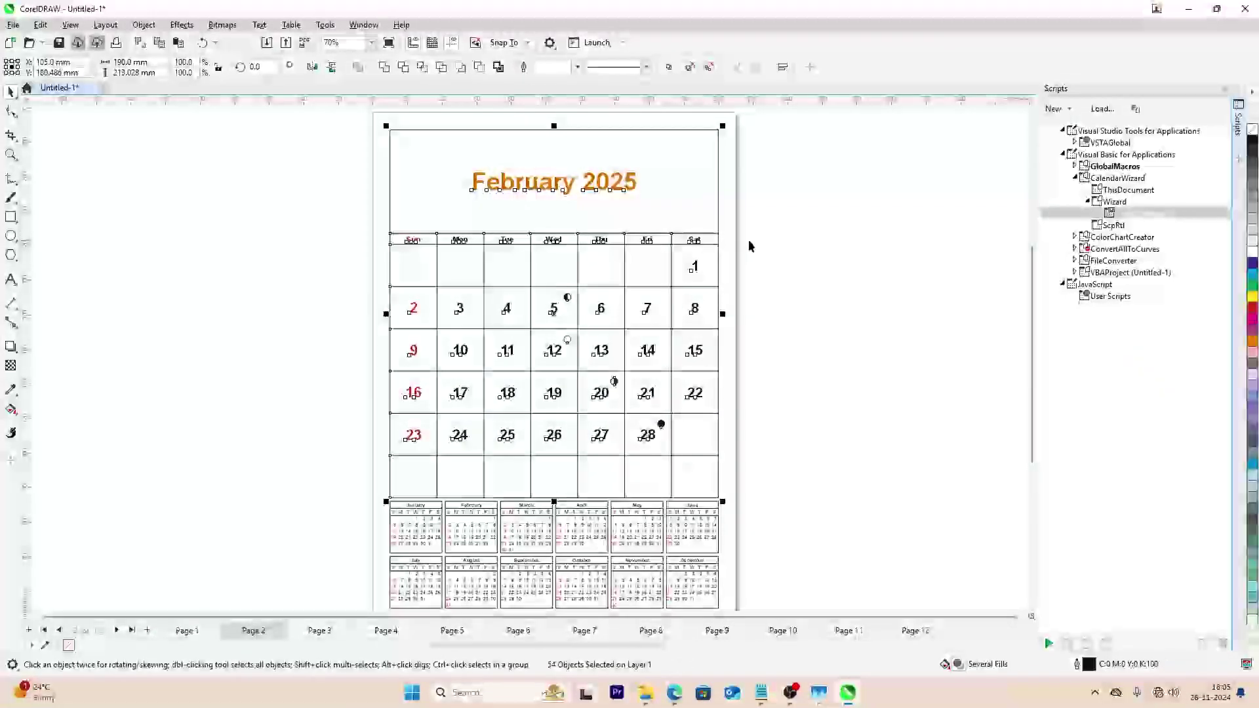
click(706, 242)
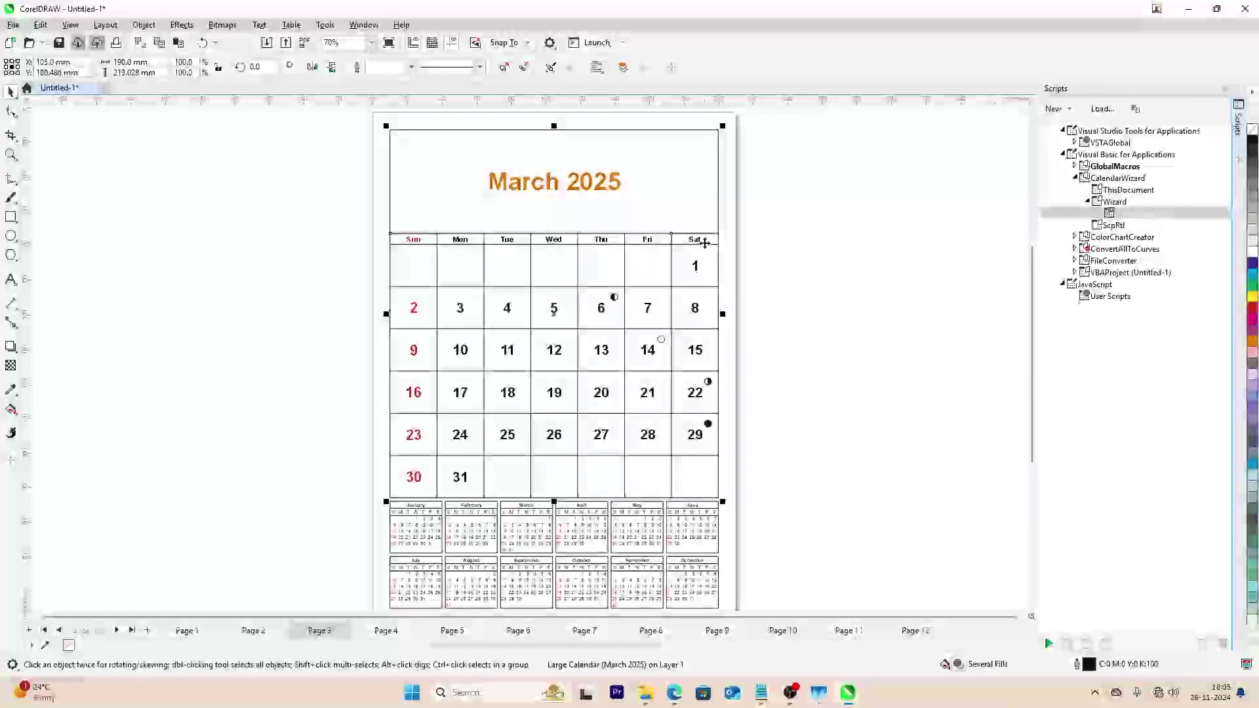
key(ctrl+u)
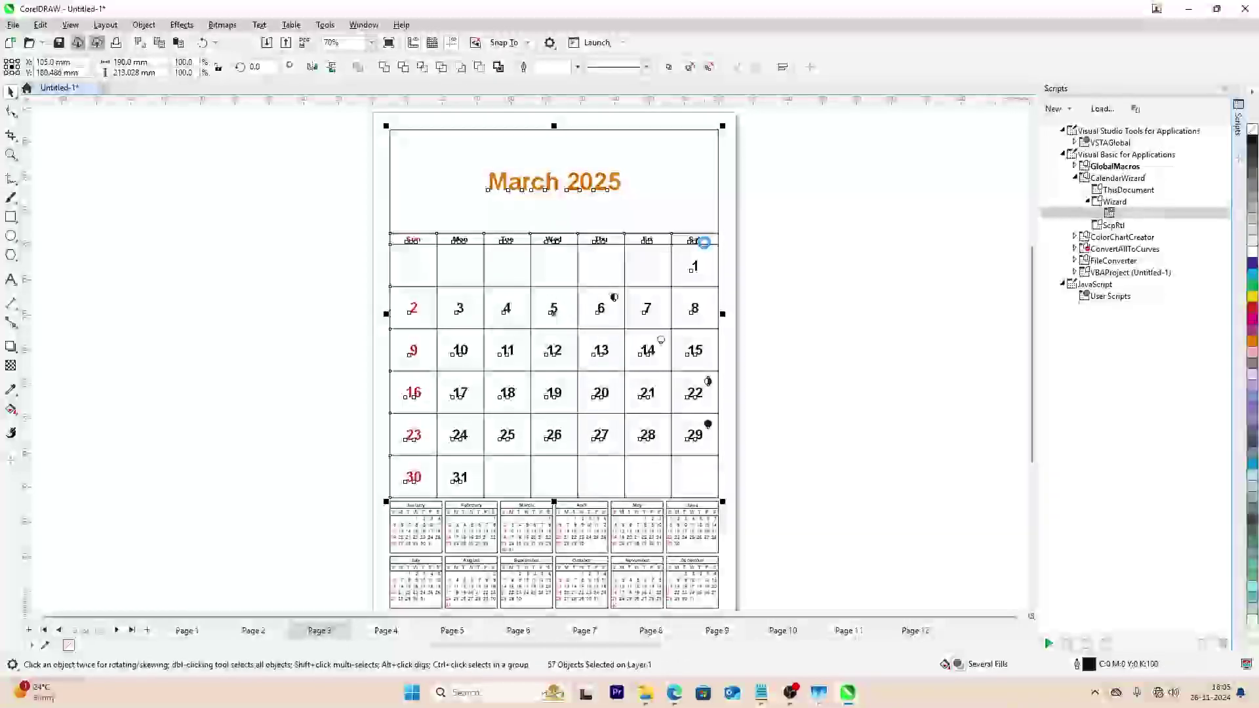
- Ungroup the large month calendars on page 4 (April 2025) and page 5 (May 2025), and go to the June page
key(Page_Down)
click(705, 243)
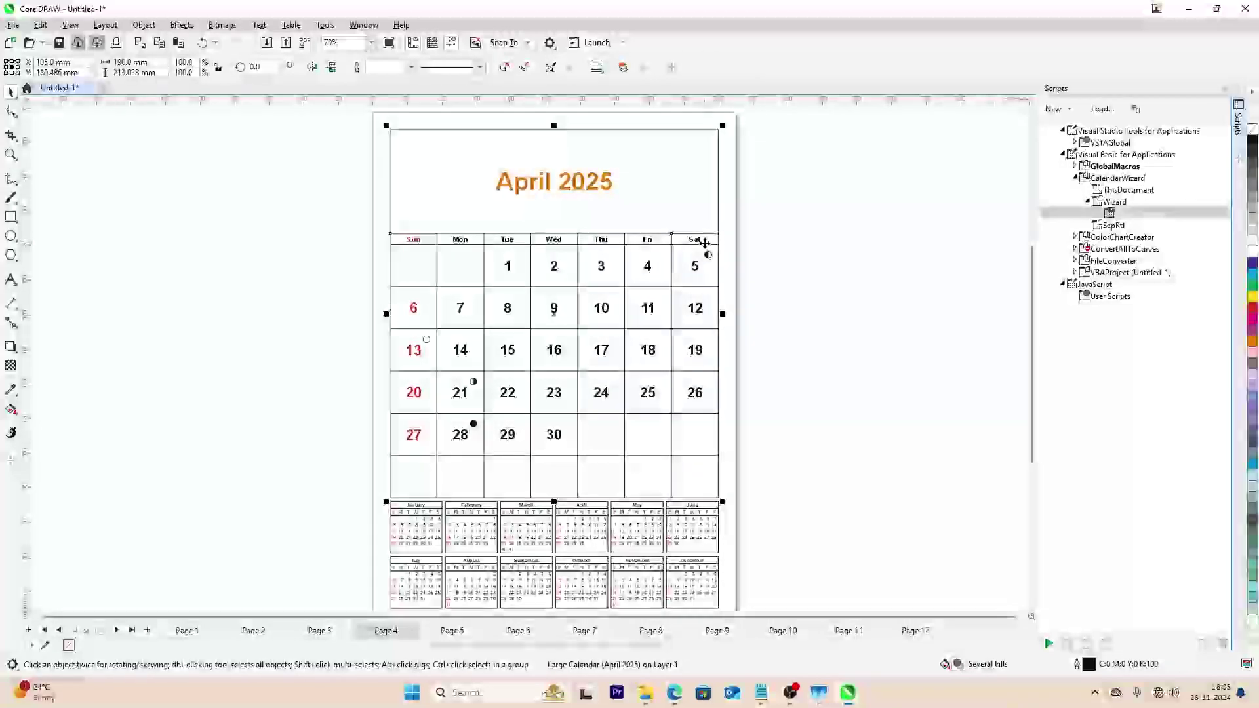
key(ctrl+u)
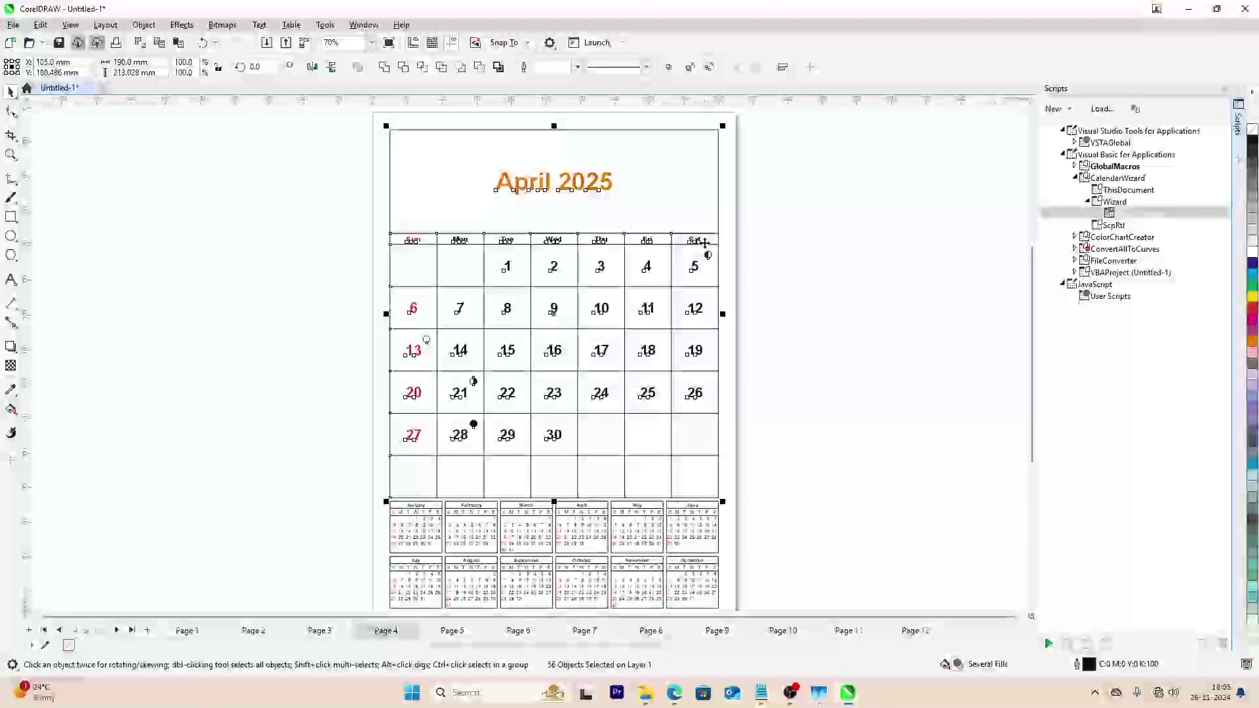
key(Page_Down)
click(704, 243)
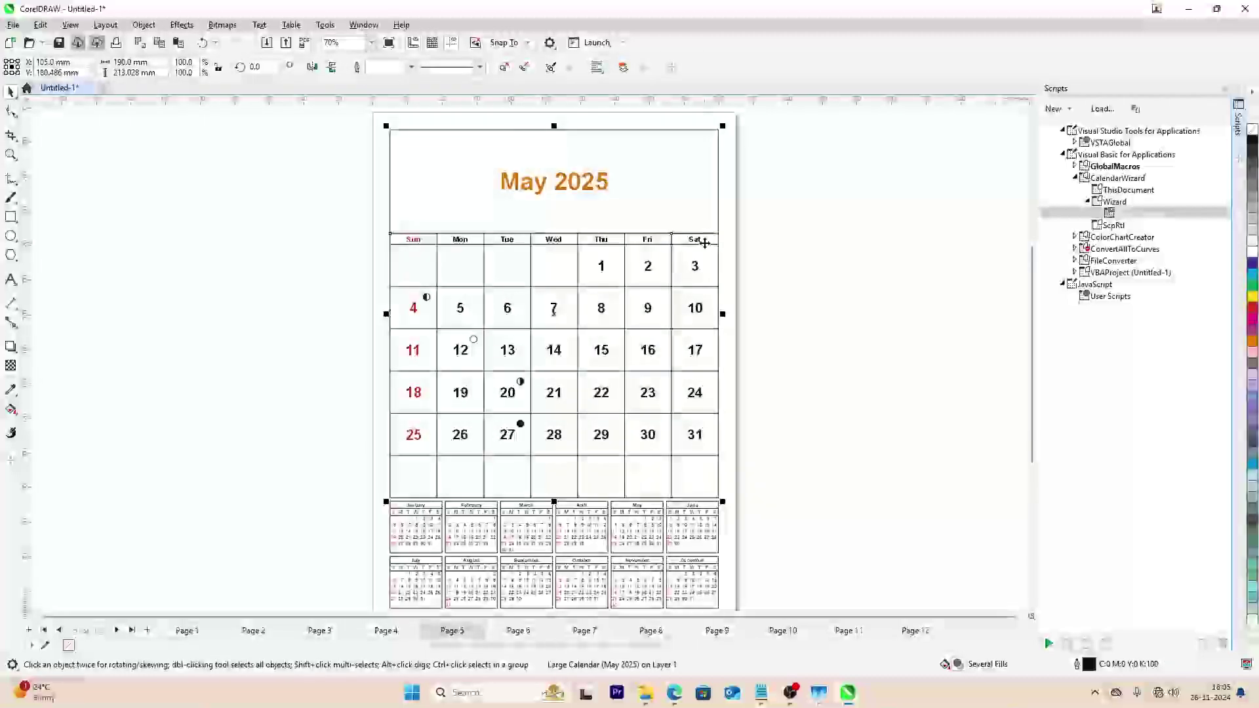
key(ctrl+u)
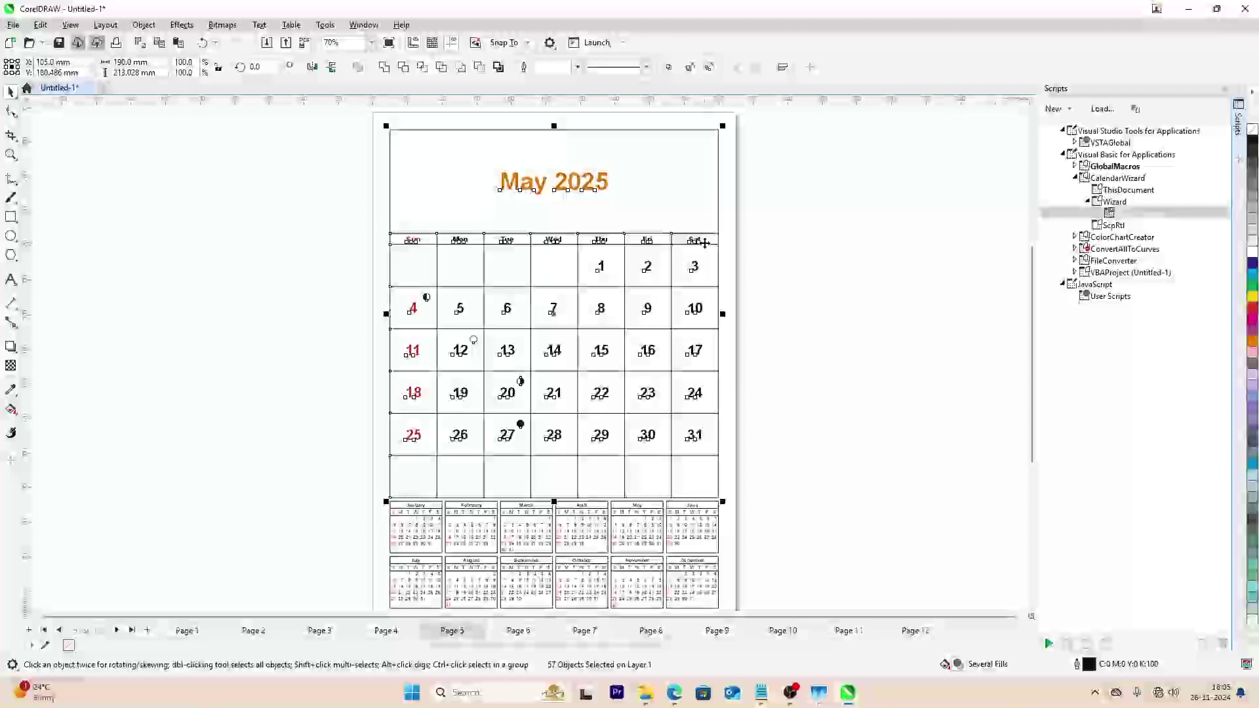
key(Page_Down)
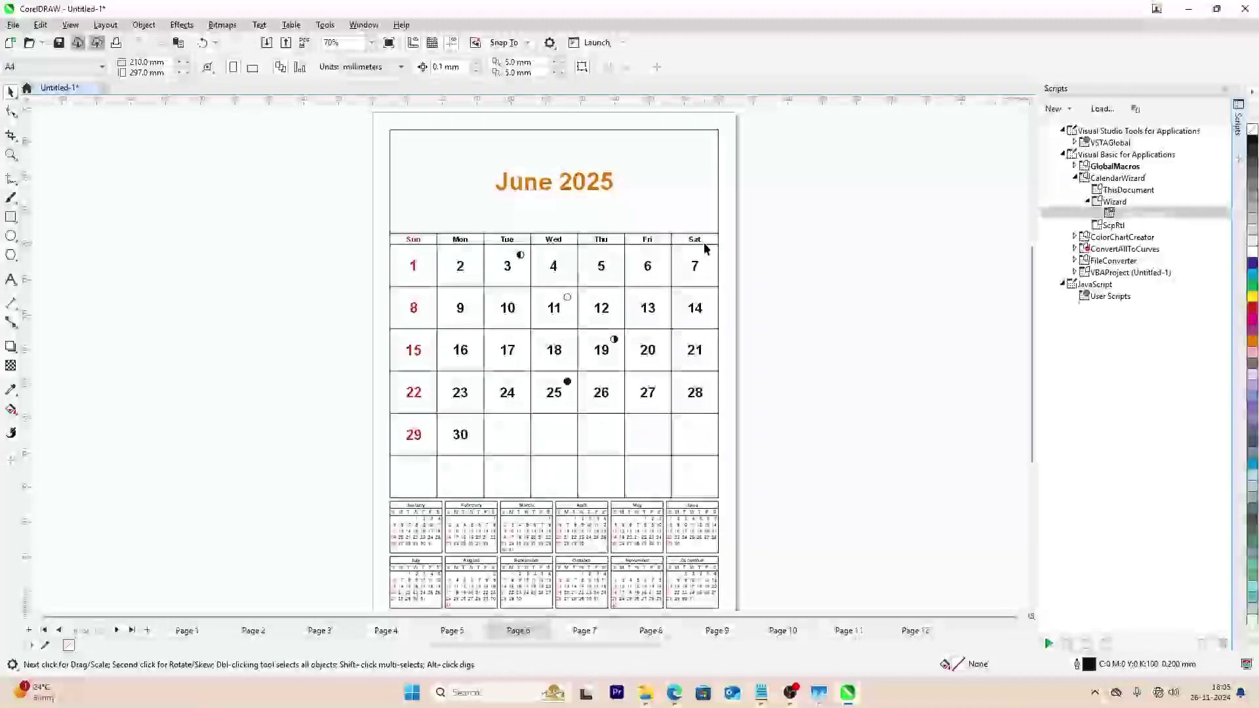
- Ungroup the large monthly calendars on the July, June and August 2025 pages
key(Page_Down)
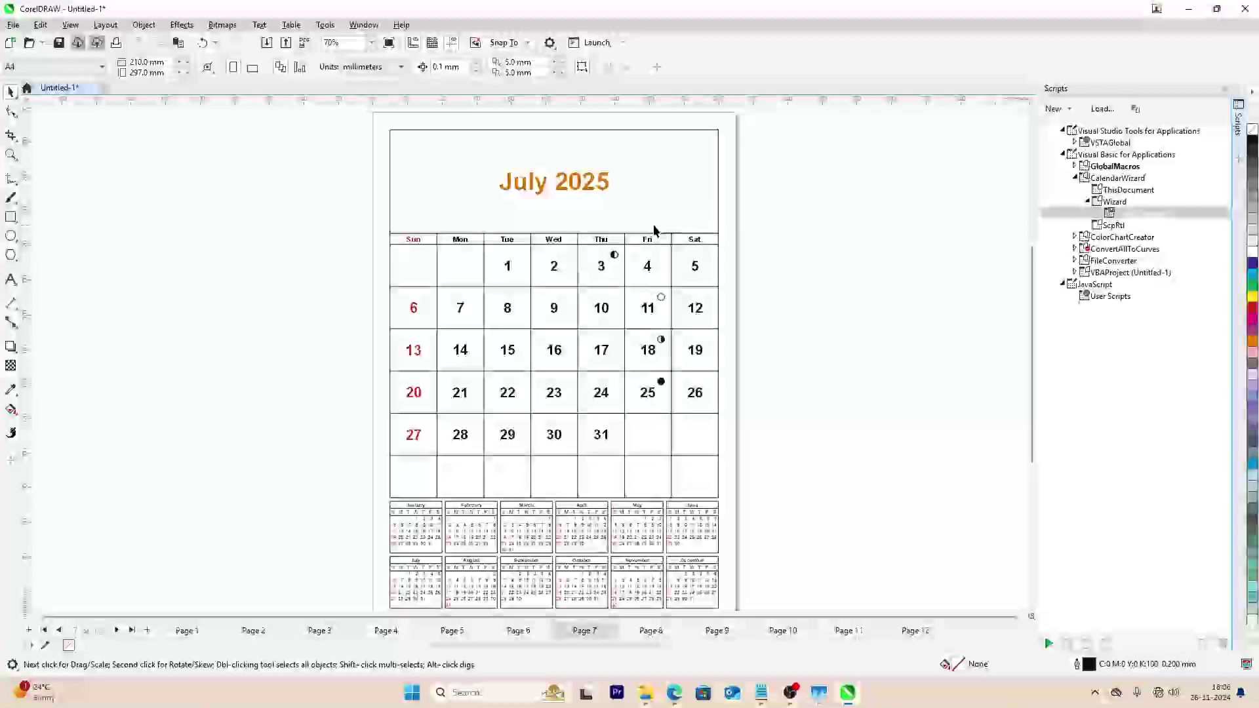
click(654, 226)
key(ctrl+u)
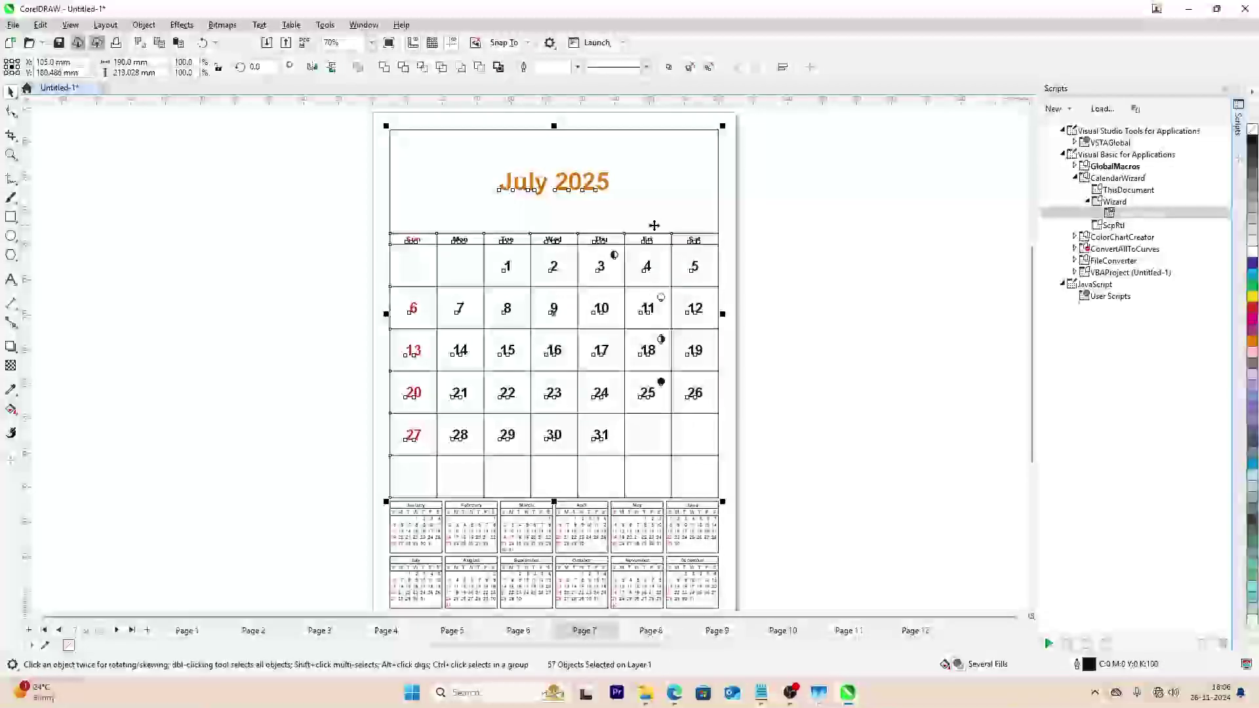
key(Page_Up)
click(653, 235)
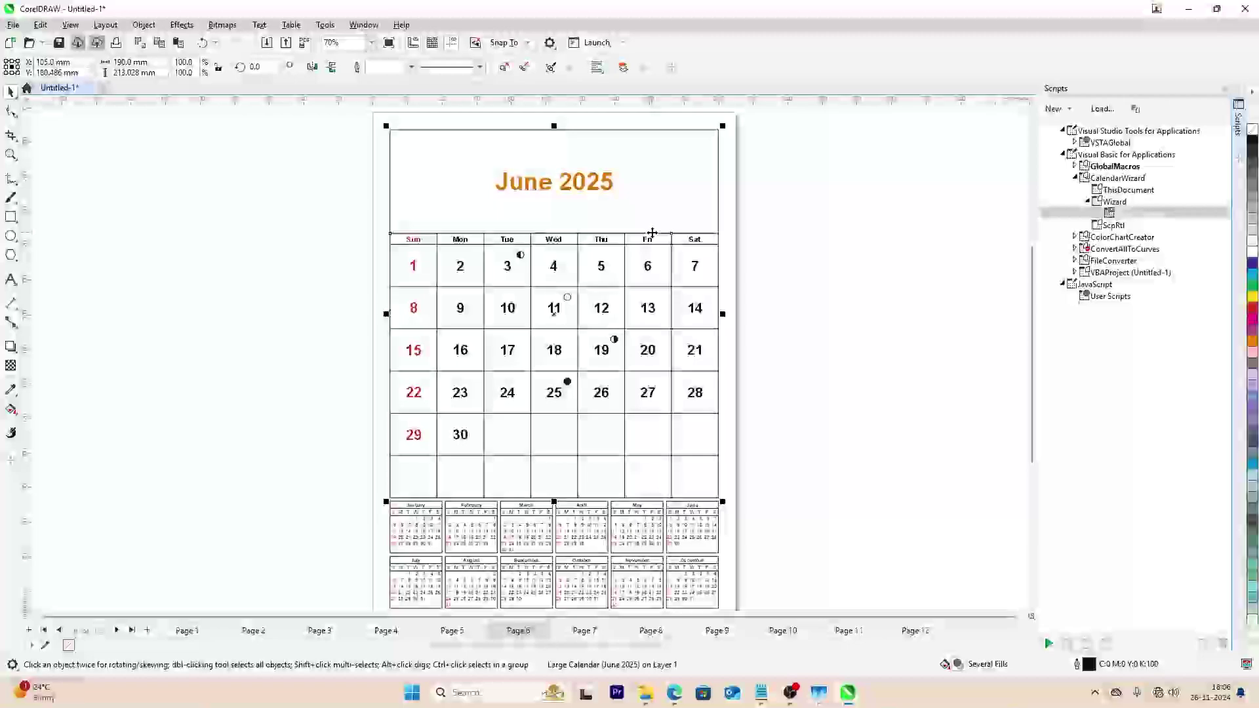
key(Page_Down)
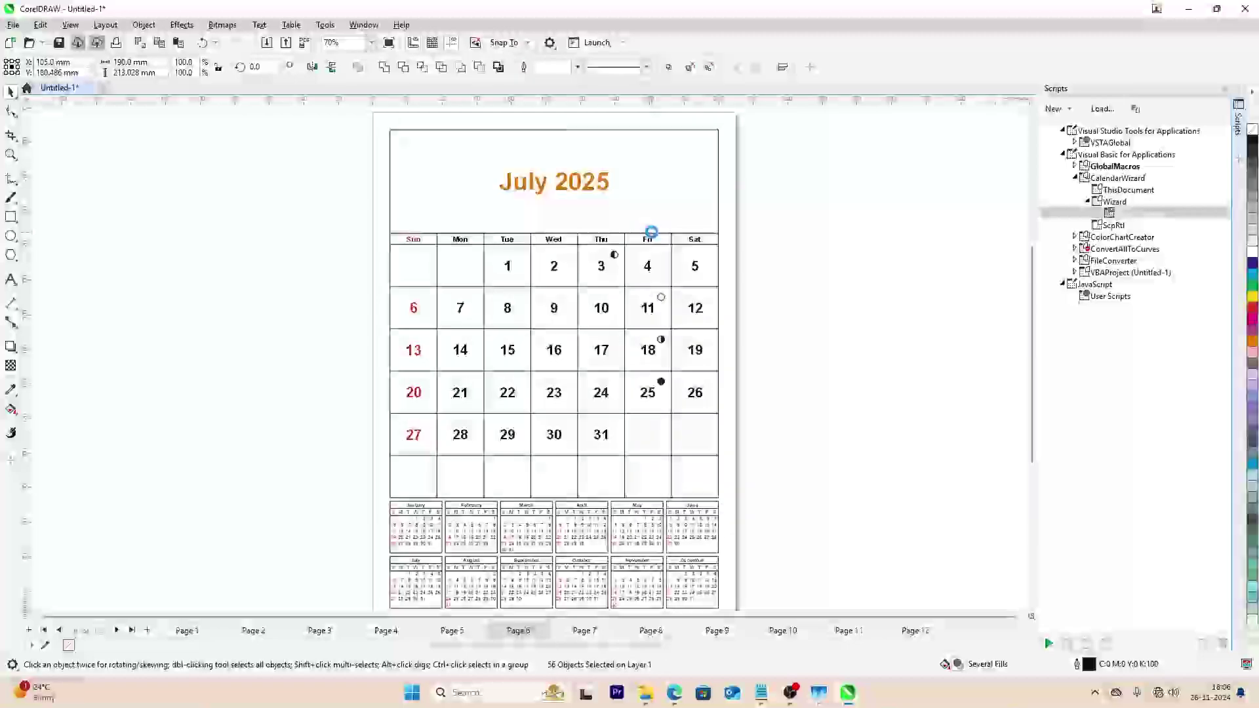
click(653, 237)
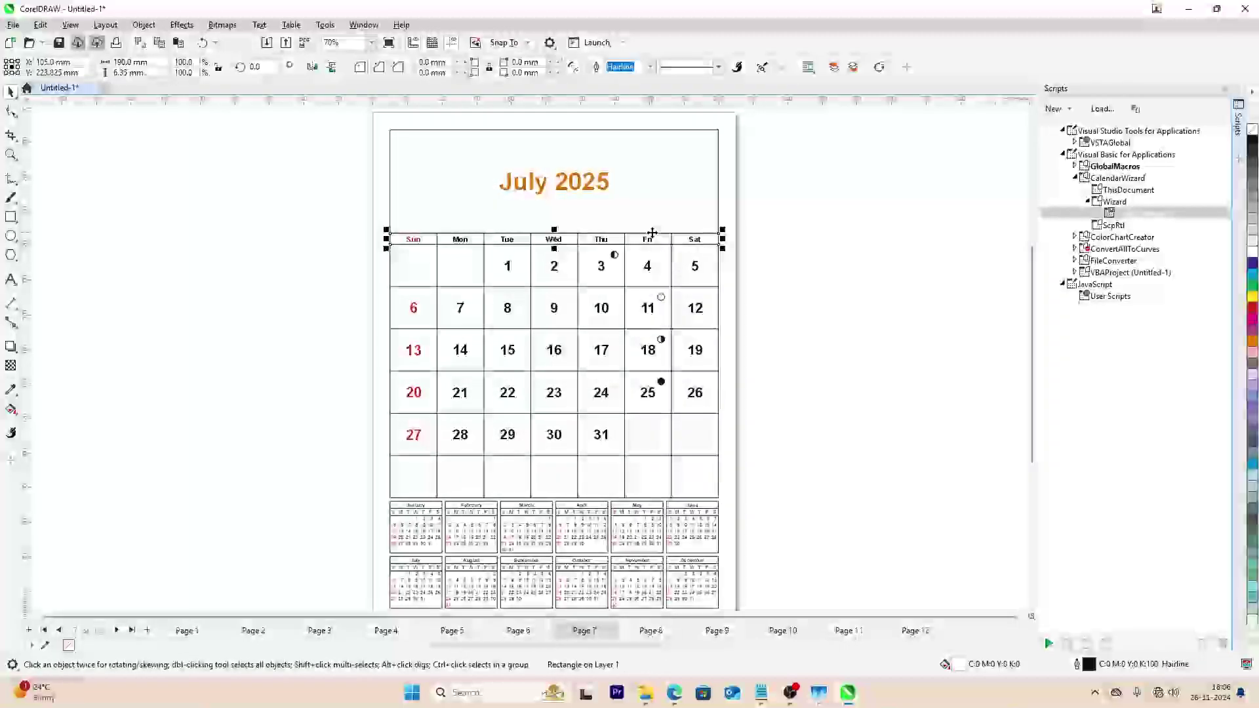
key(Page_Down)
click(653, 233)
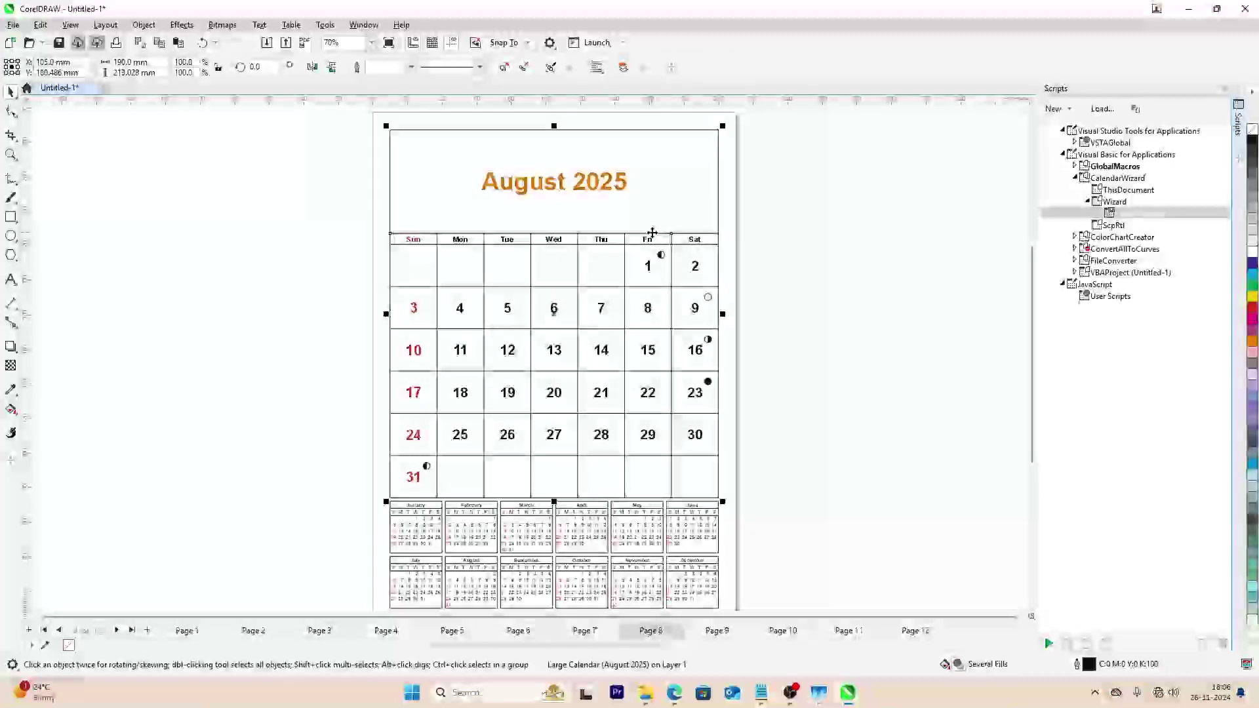
- Ungroup the large monthly calendars on the September, October, November and December 2025 pages
key(Page_Down)
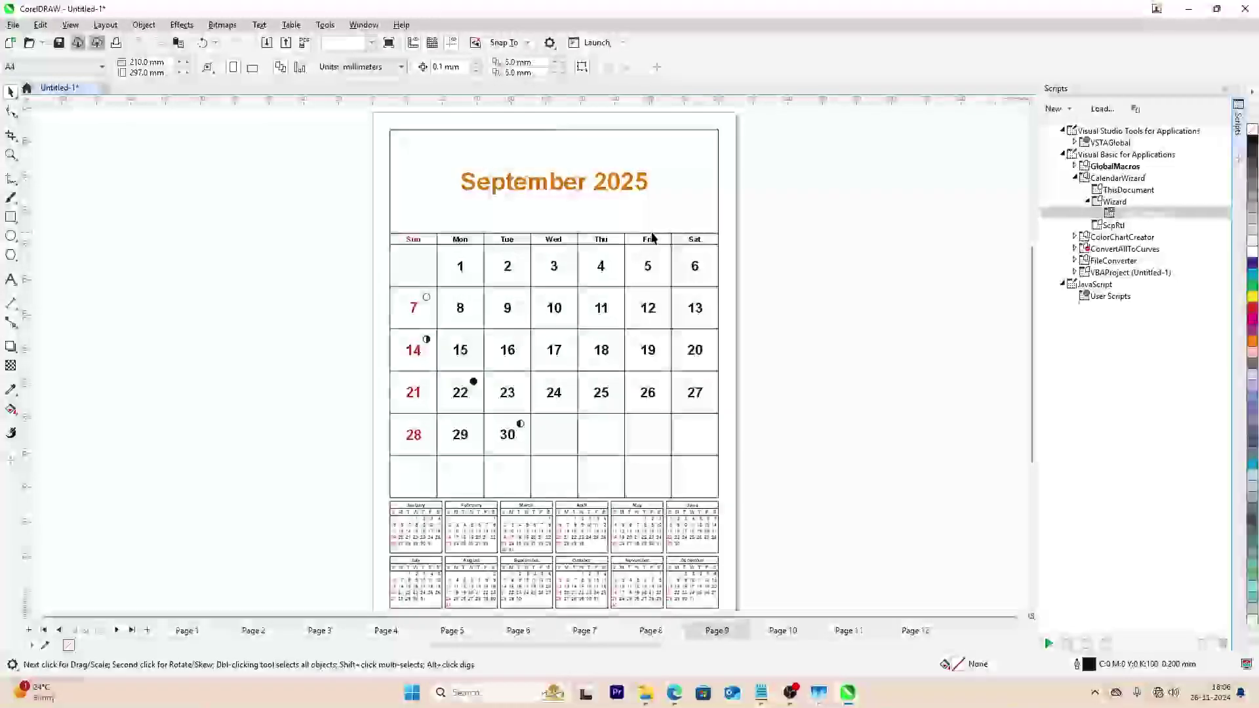
click(653, 233)
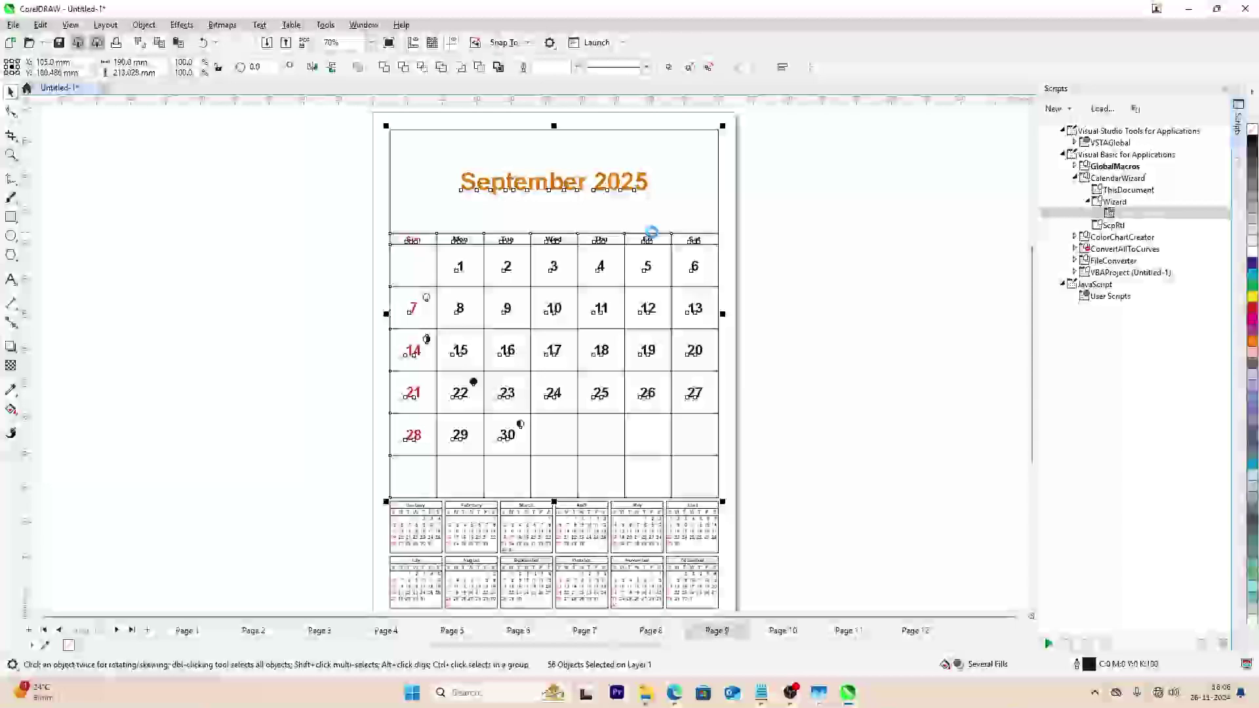
key(Page_Down)
click(652, 233)
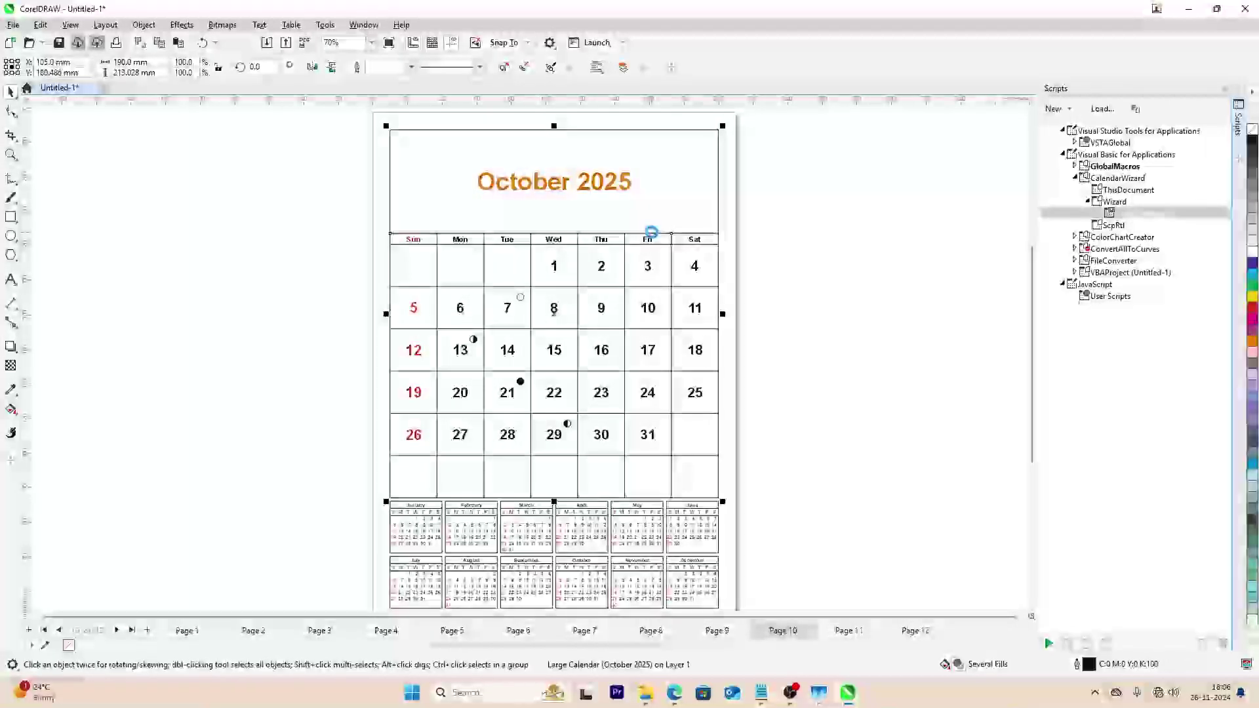
key(Page_Down)
click(653, 233)
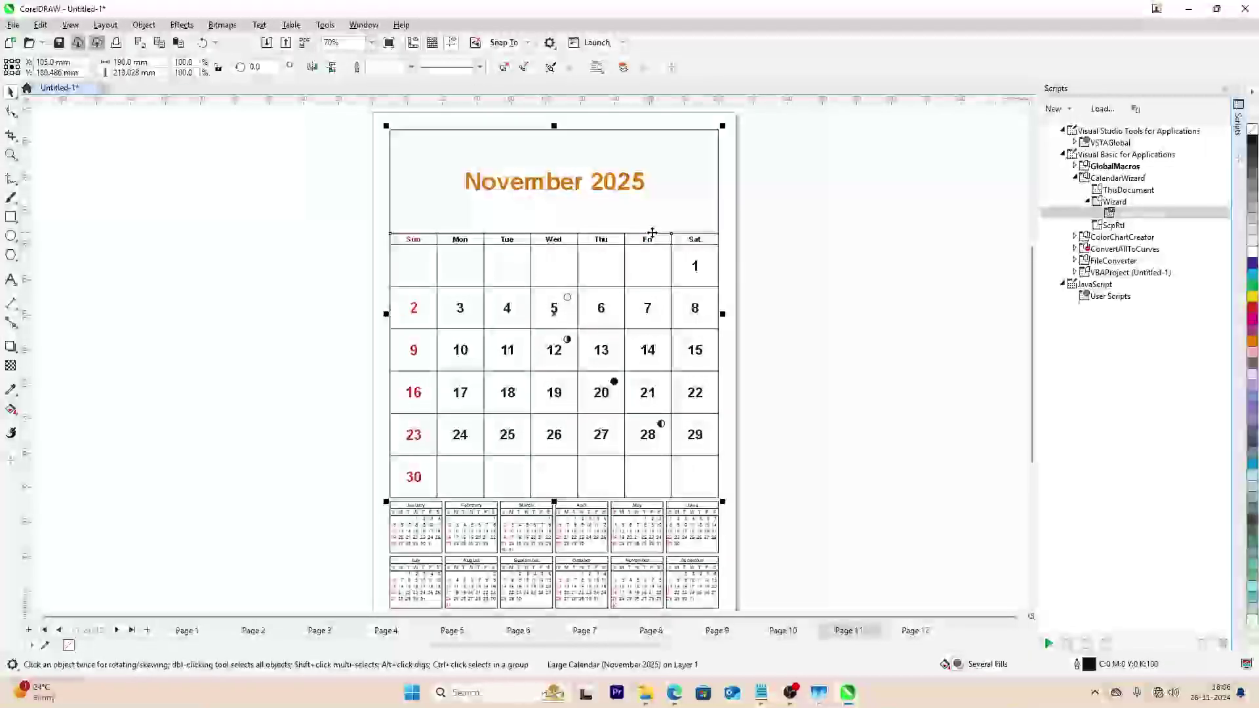
click(846, 427)
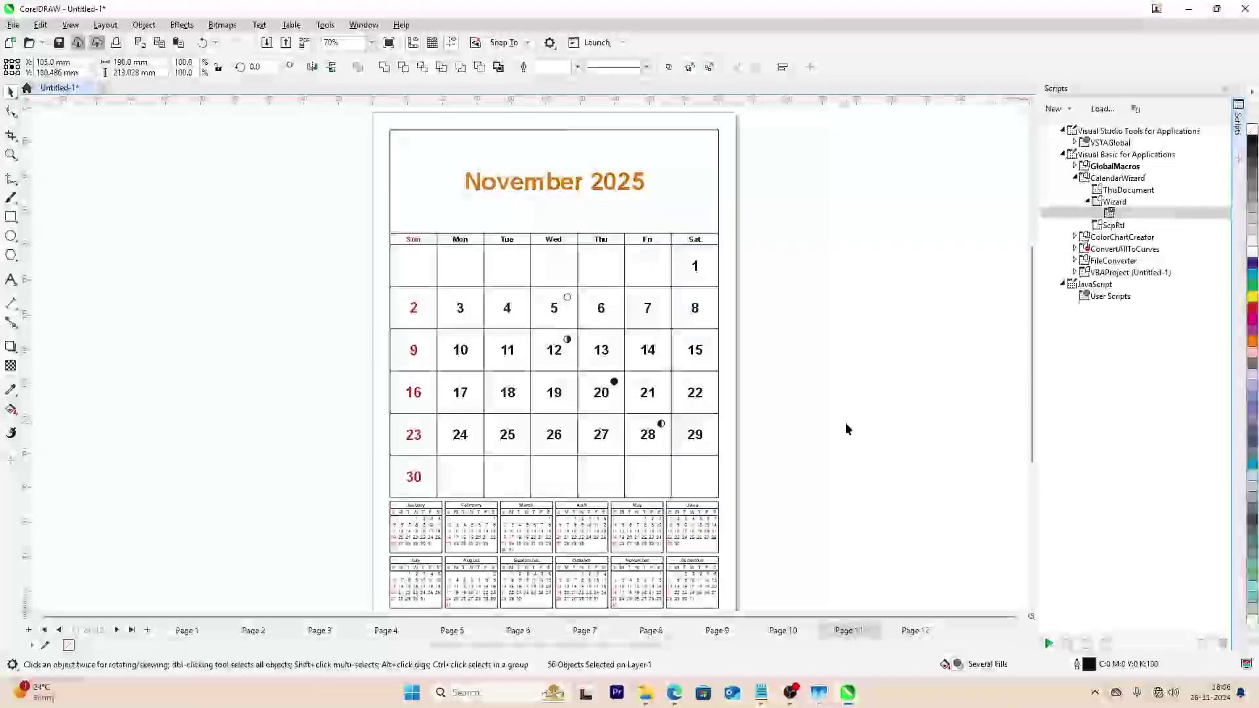
key(Page_Down)
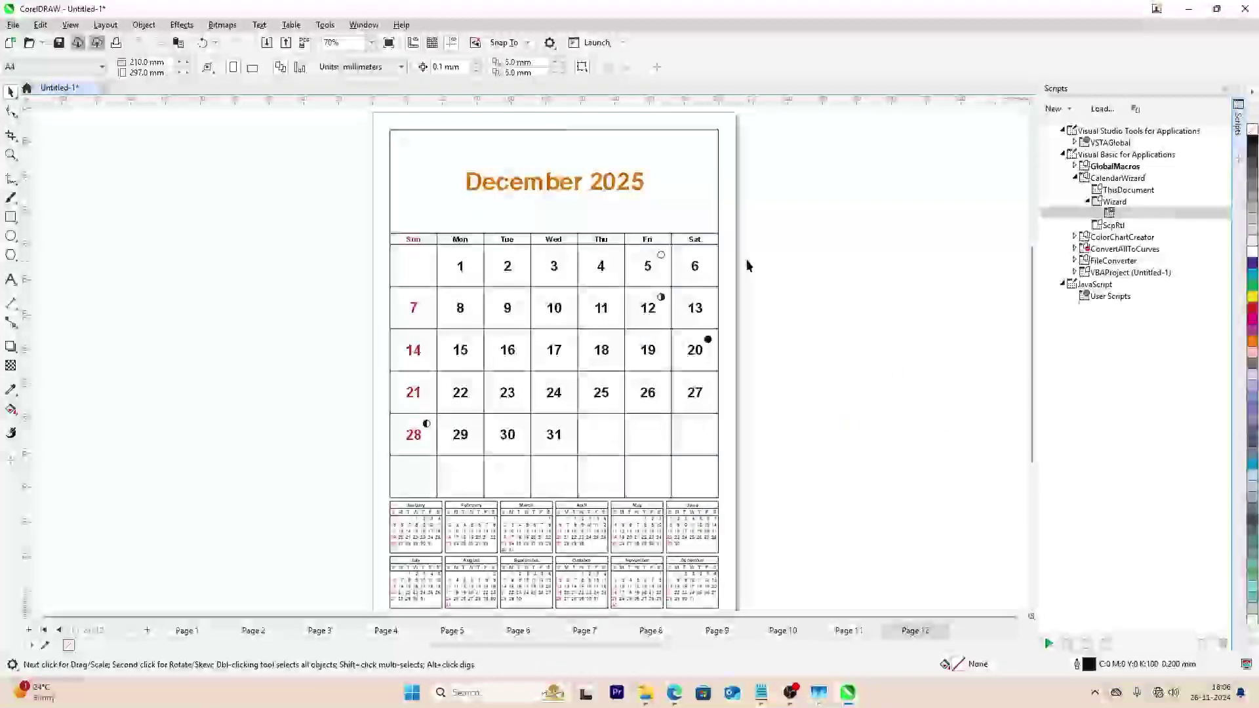
click(703, 229)
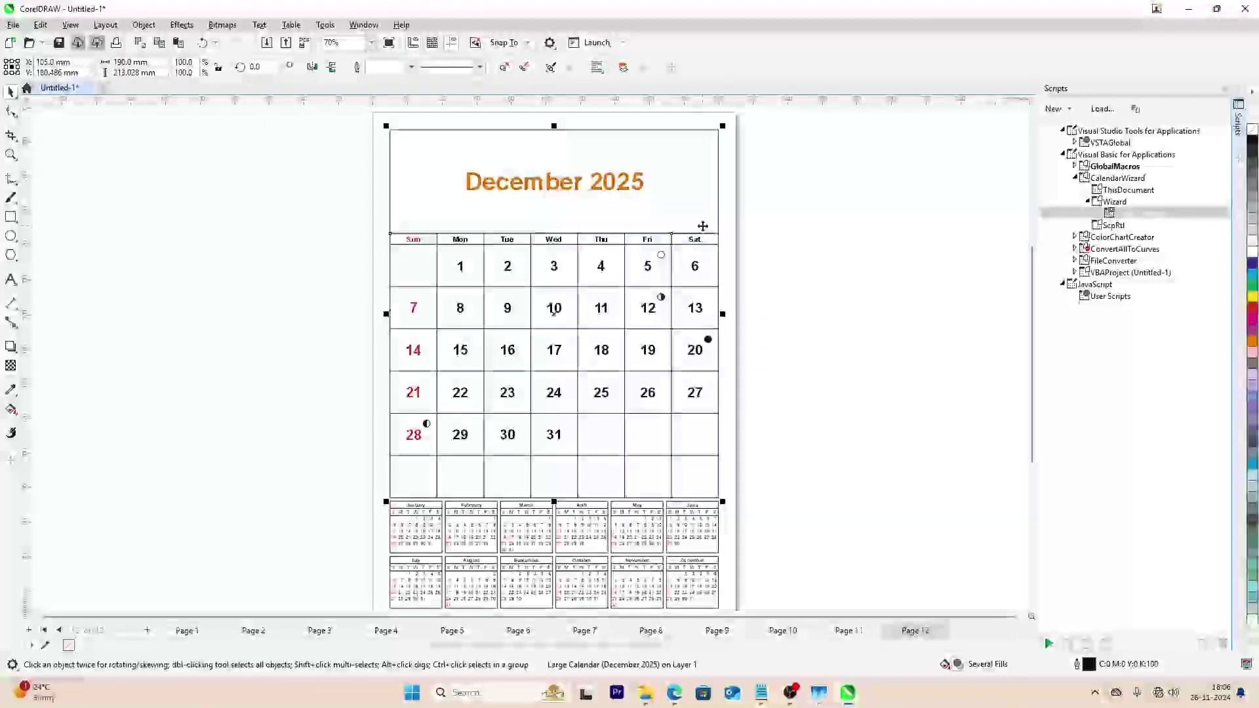
key(ctrl+u)
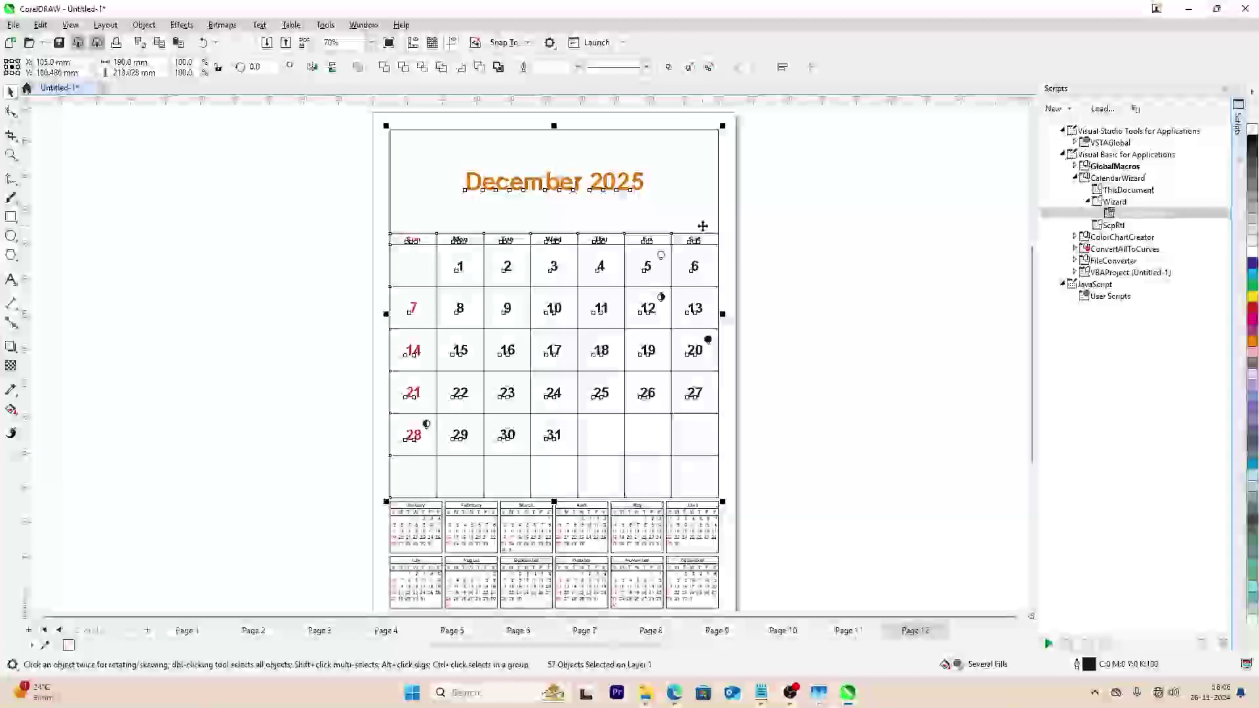
- Go back to the January 2025 page at the start of the calendar
key(Page_Up)
key(Page_Up)
key(Page_Up)
key(Page_Up)
key(Page_Up)
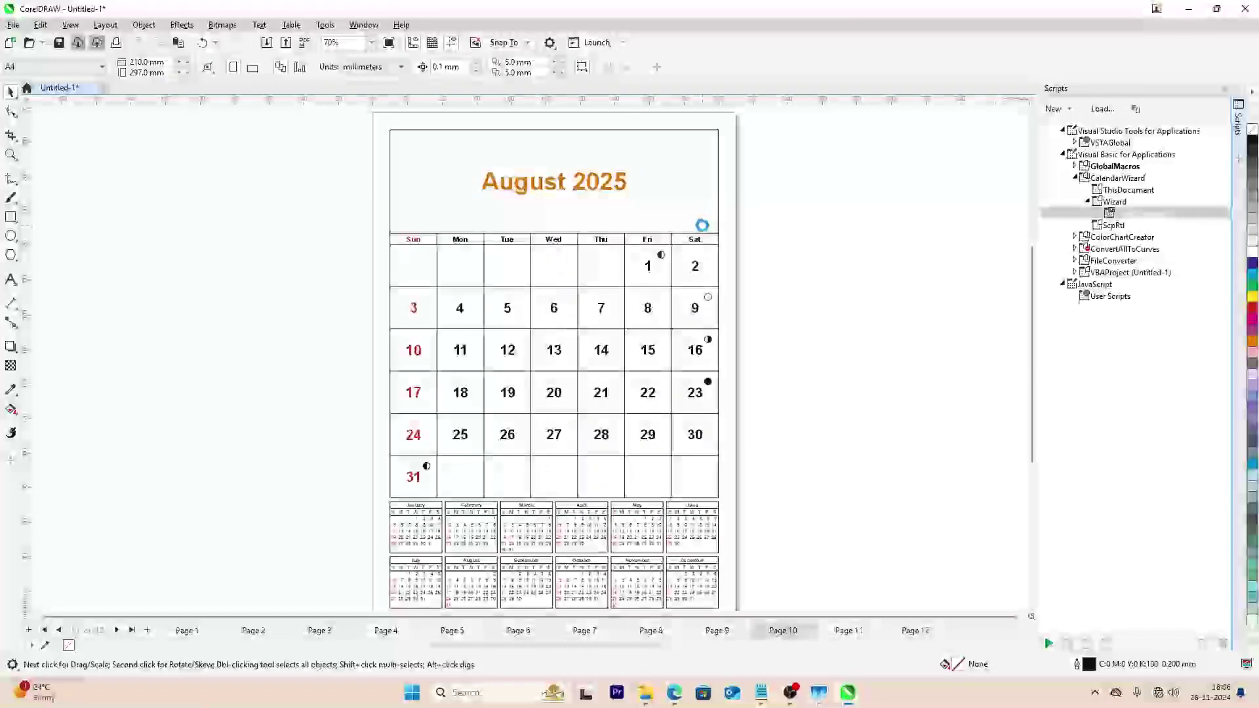
key(Page_Up)
key(Page_Up)
key(Page_Up)
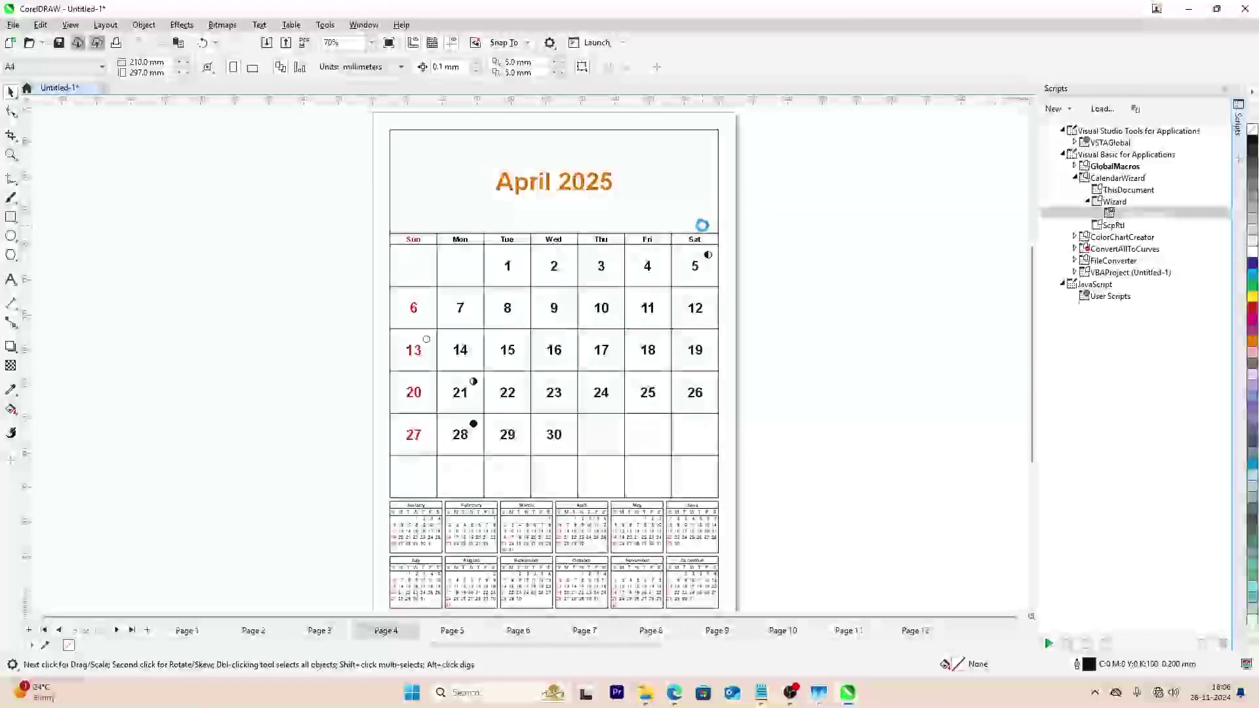
key(Page_Up)
key(Page_Up)
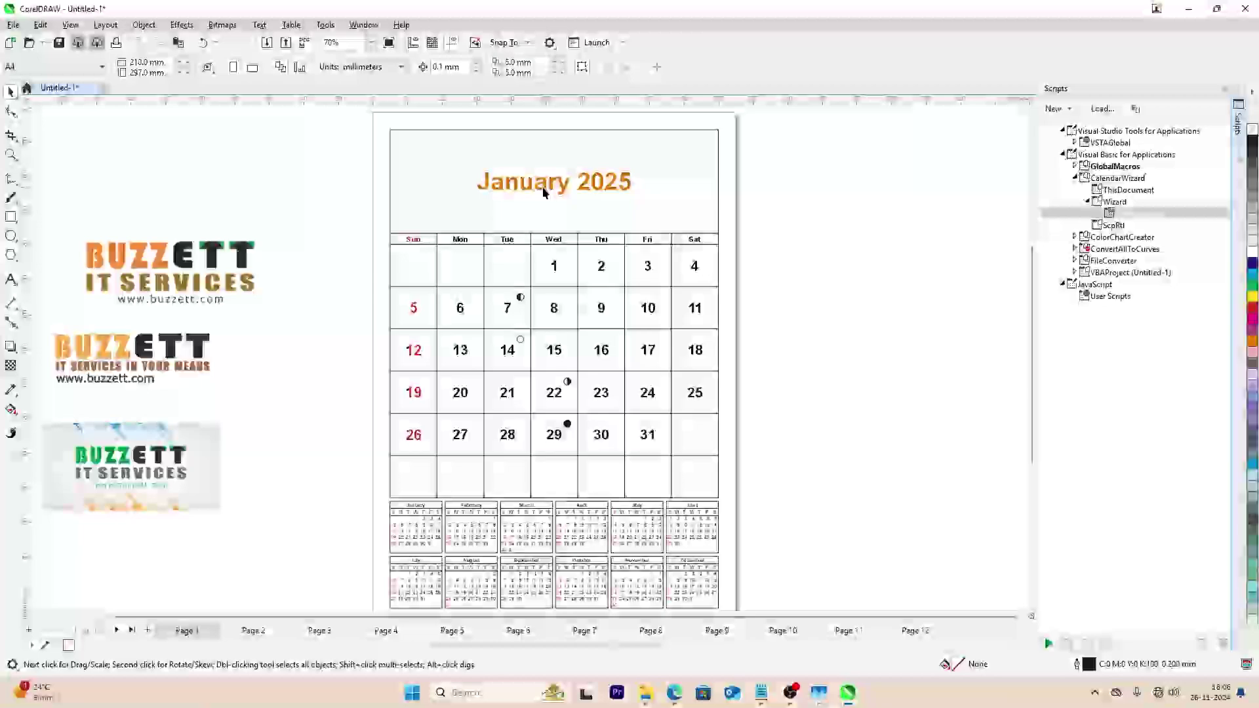
drag(546, 190, 628, 154)
key(Page_Down)
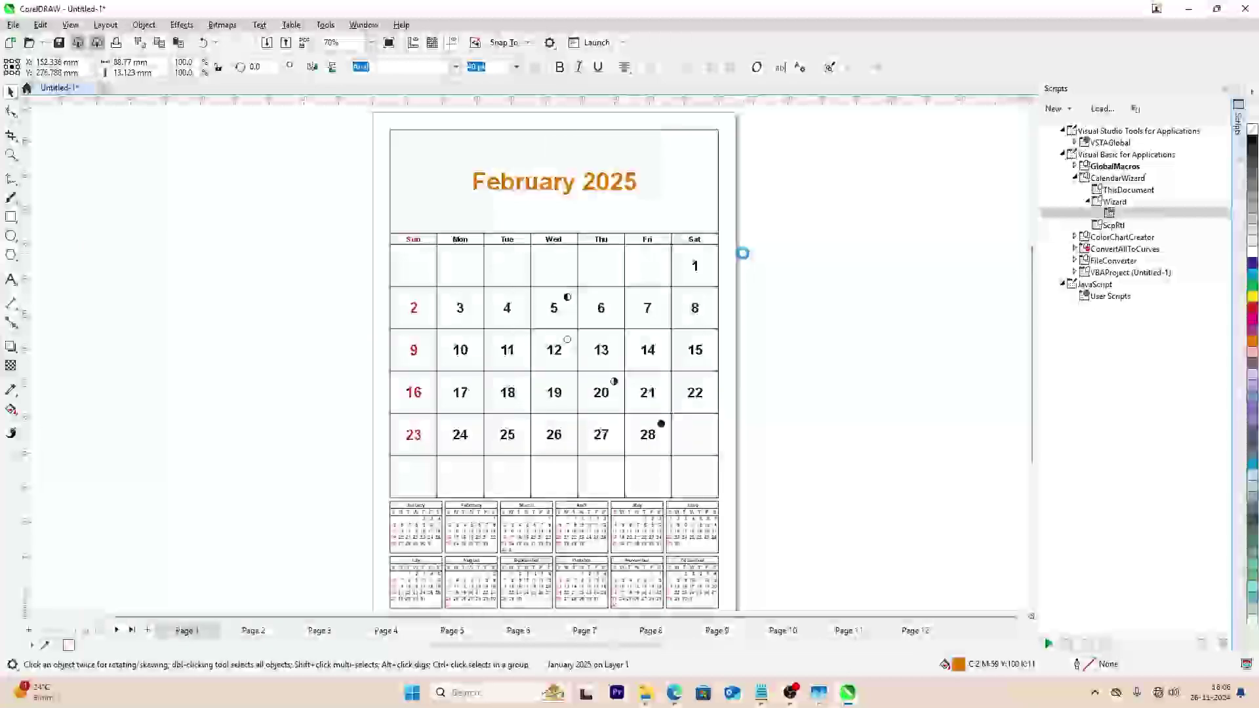
click(552, 190)
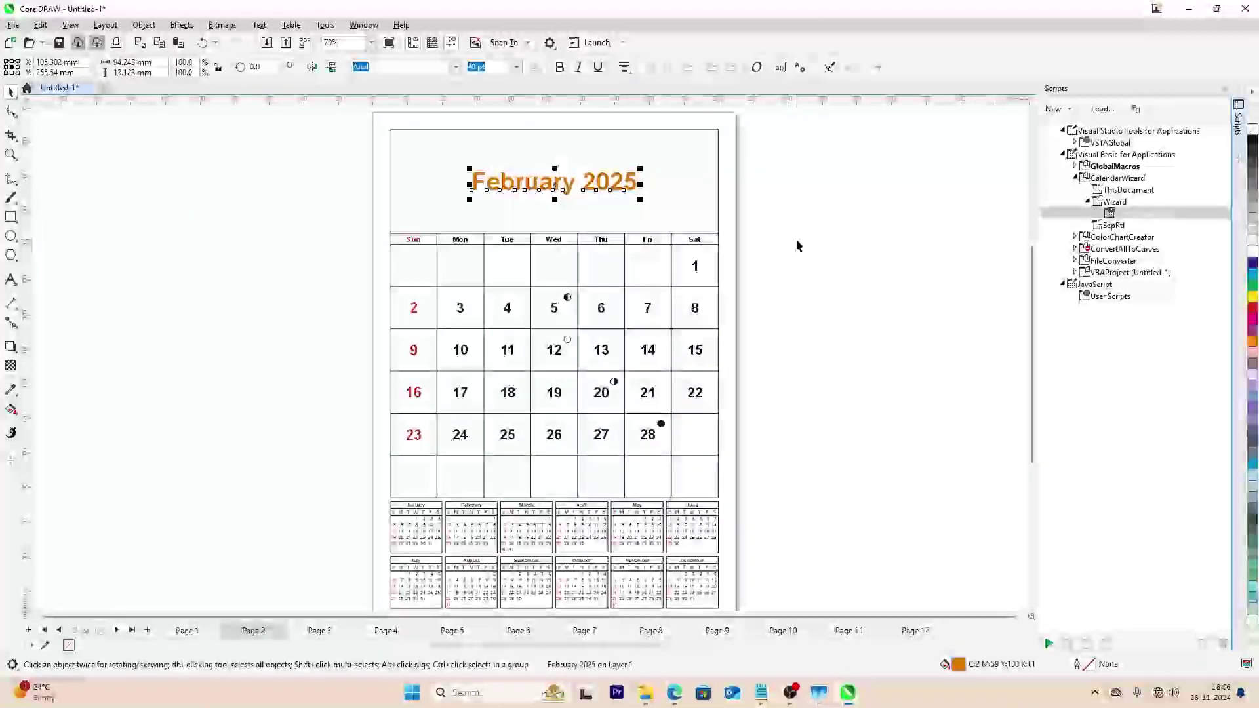
key(Page_Up)
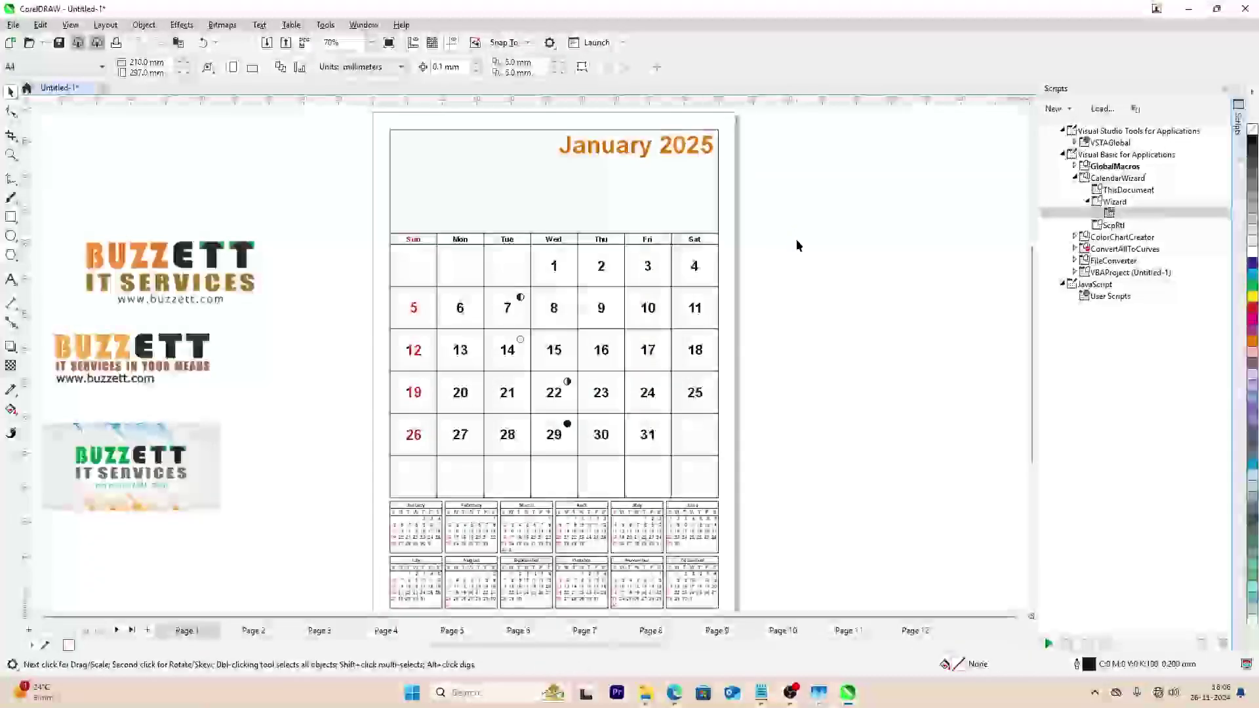
key(ctrl+z)
click(797, 246)
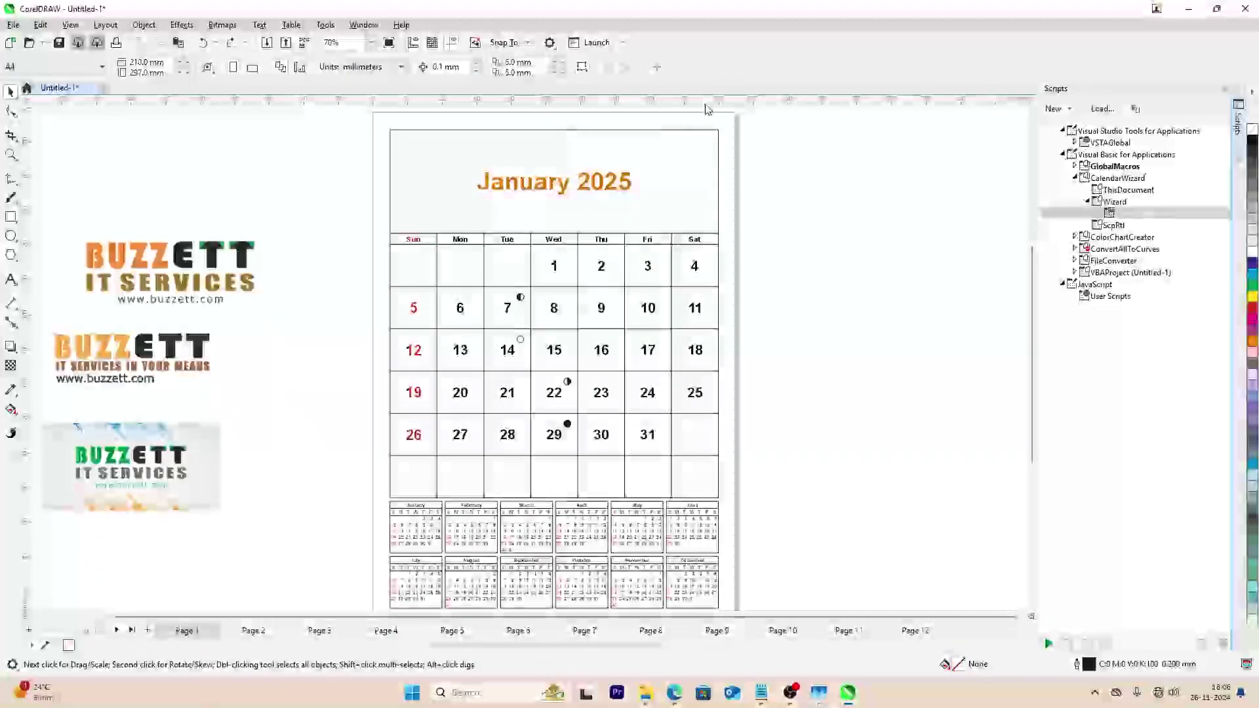
- Place a horizontal guideline at about 283 mm and a vertical one at about 195 mm, and turn on snapping to guidelines
drag(707, 104, 709, 143)
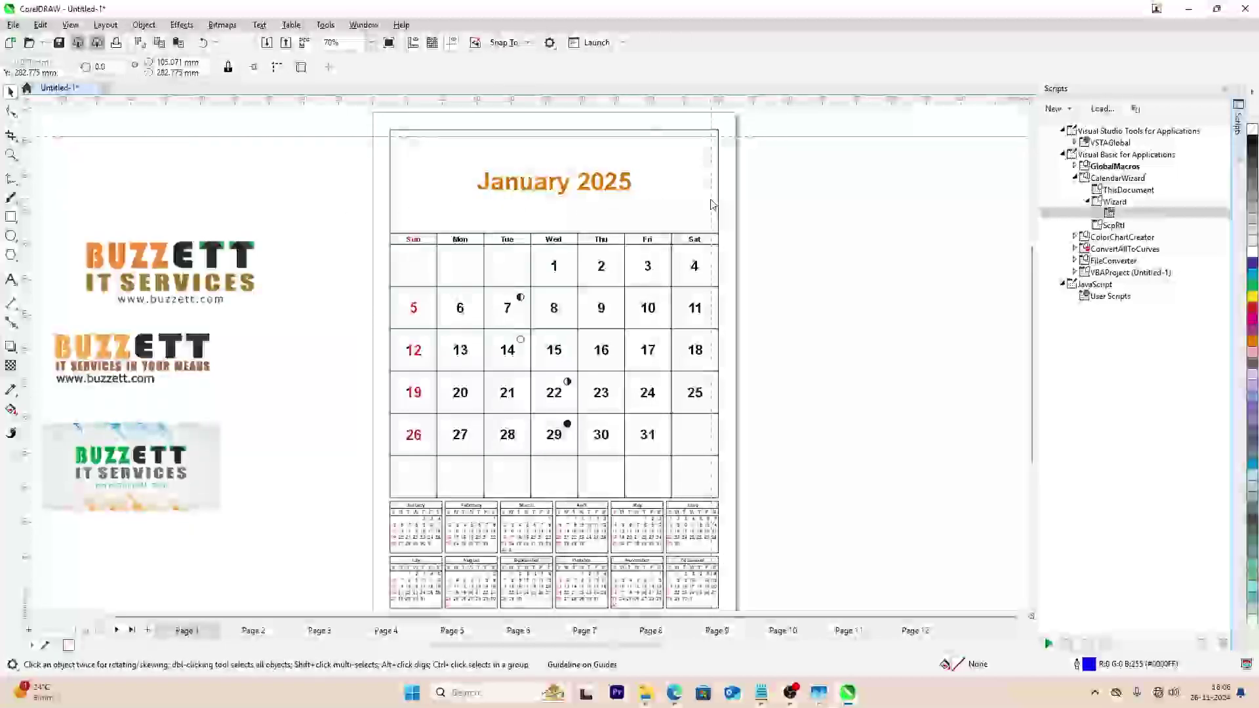
drag(713, 205, 709, 200)
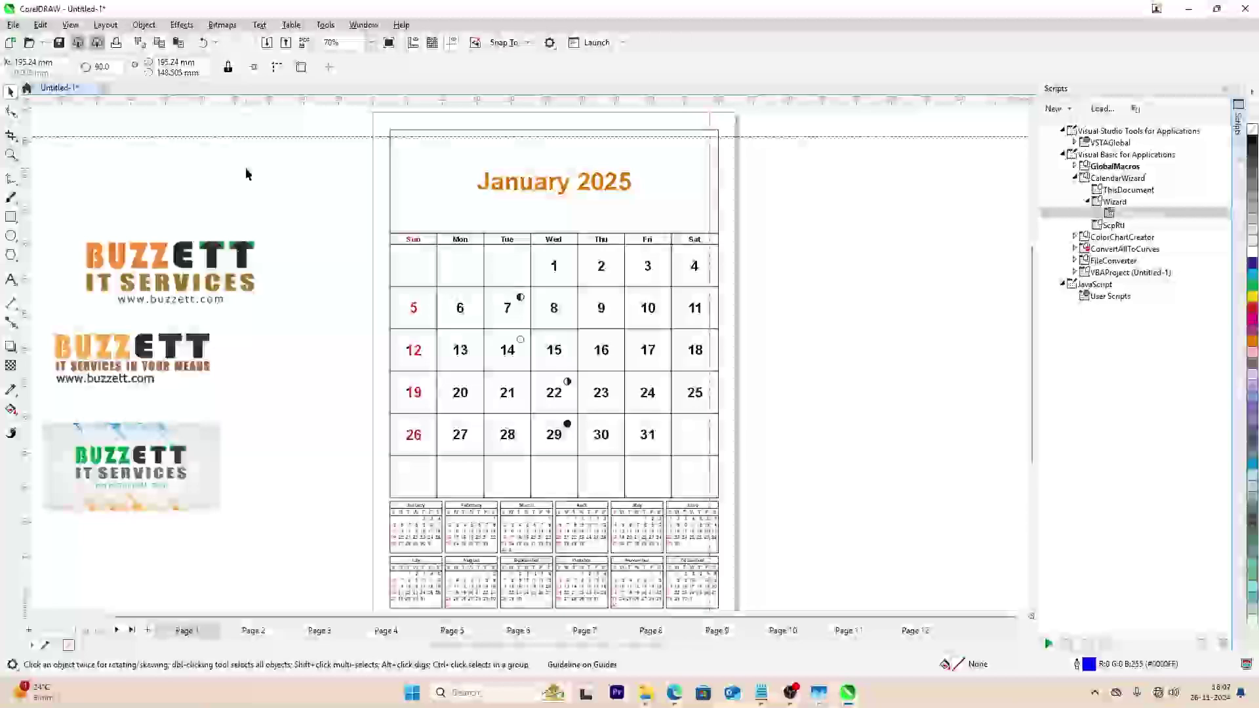
click(70, 25)
mouse_move(160, 339)
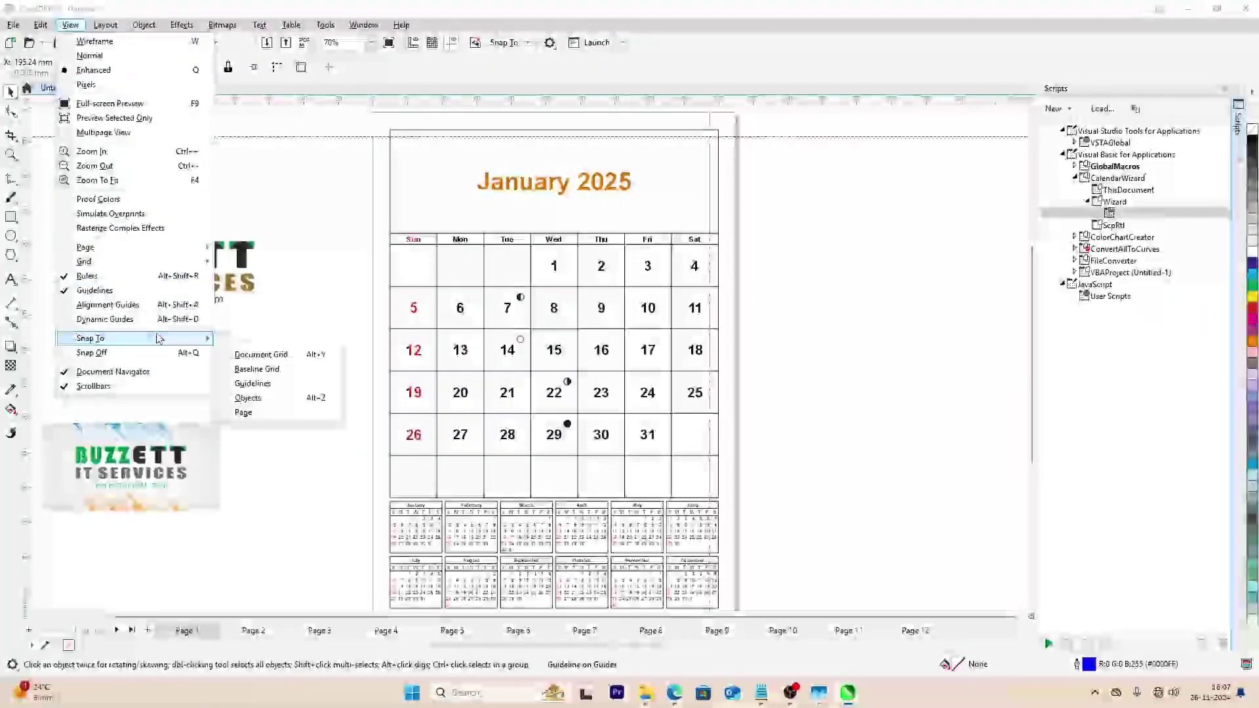
click(276, 386)
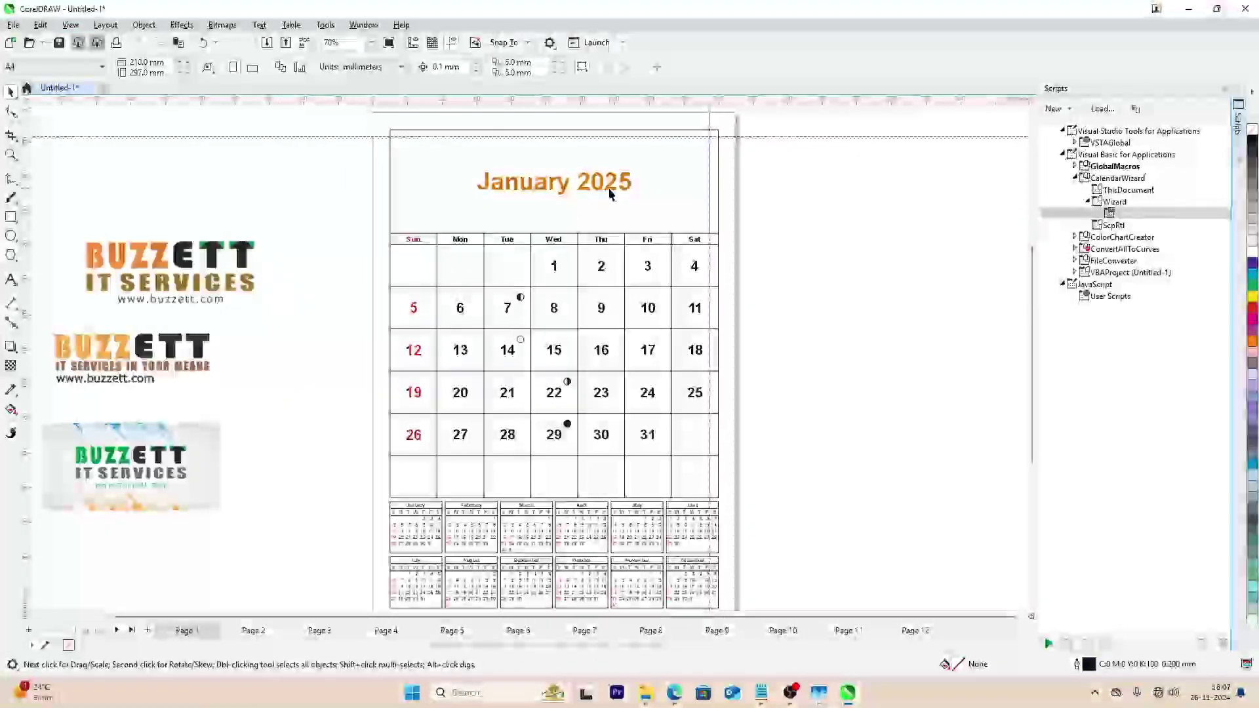
- Move the January, February, March and April 2025 titles to the upper right of their header boxes, snapped to the guidelines
drag(610, 192, 690, 154)
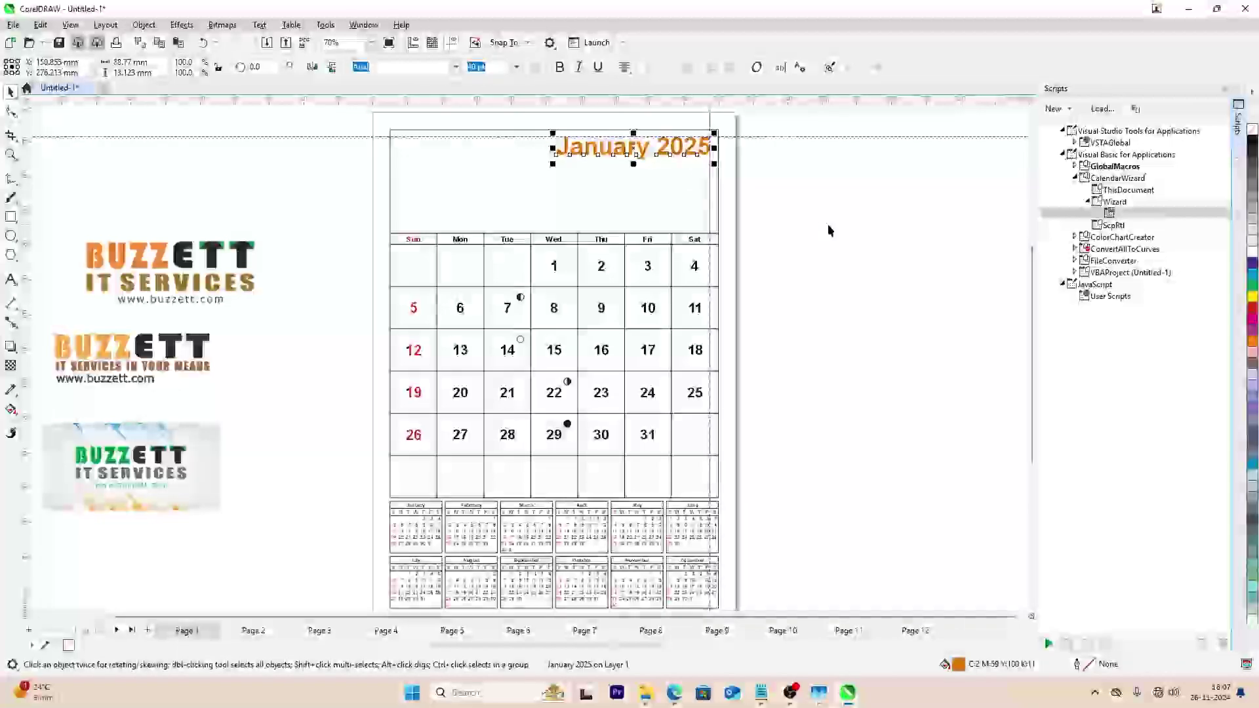
key(Page_Down)
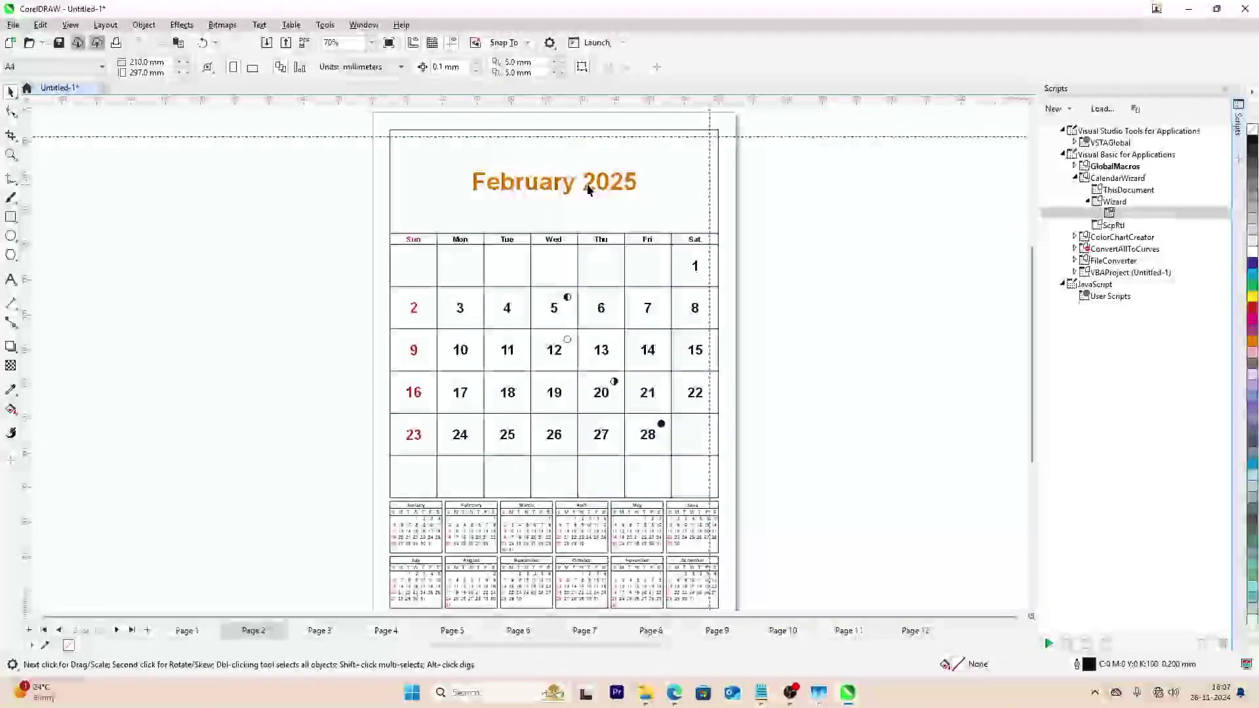
drag(589, 189, 662, 154)
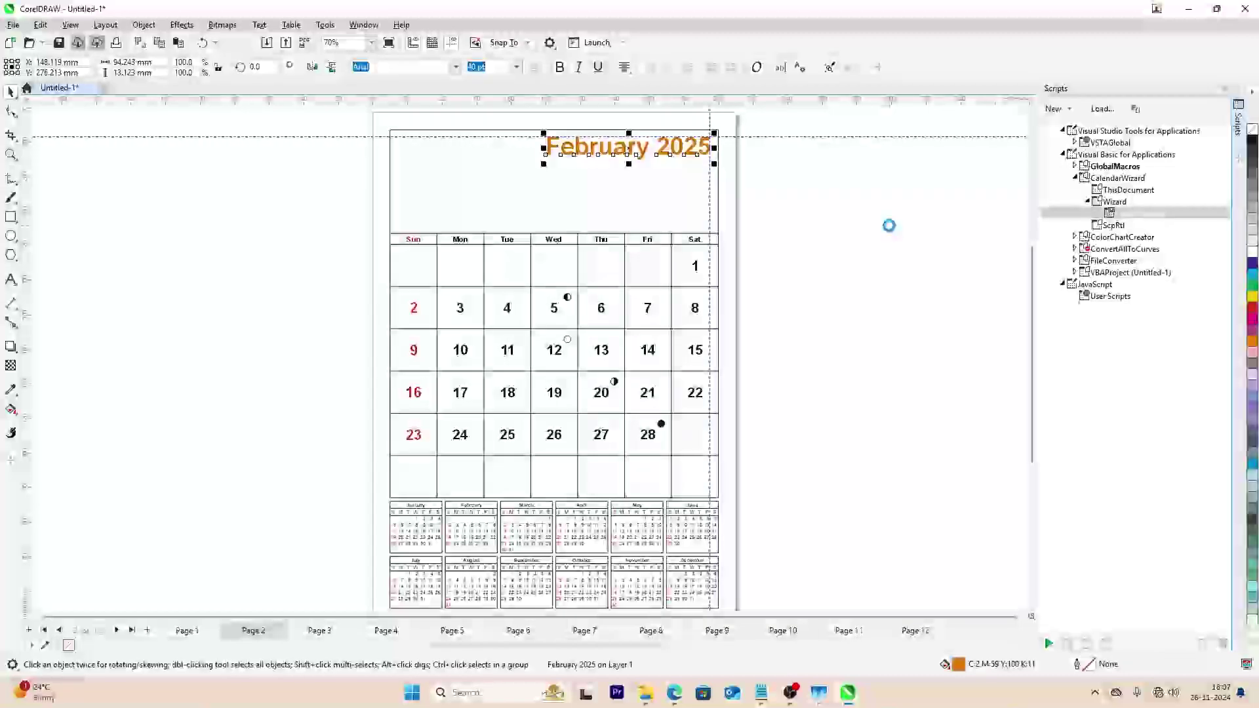
key(Page_Down)
drag(578, 196, 676, 153)
key(Page_Down)
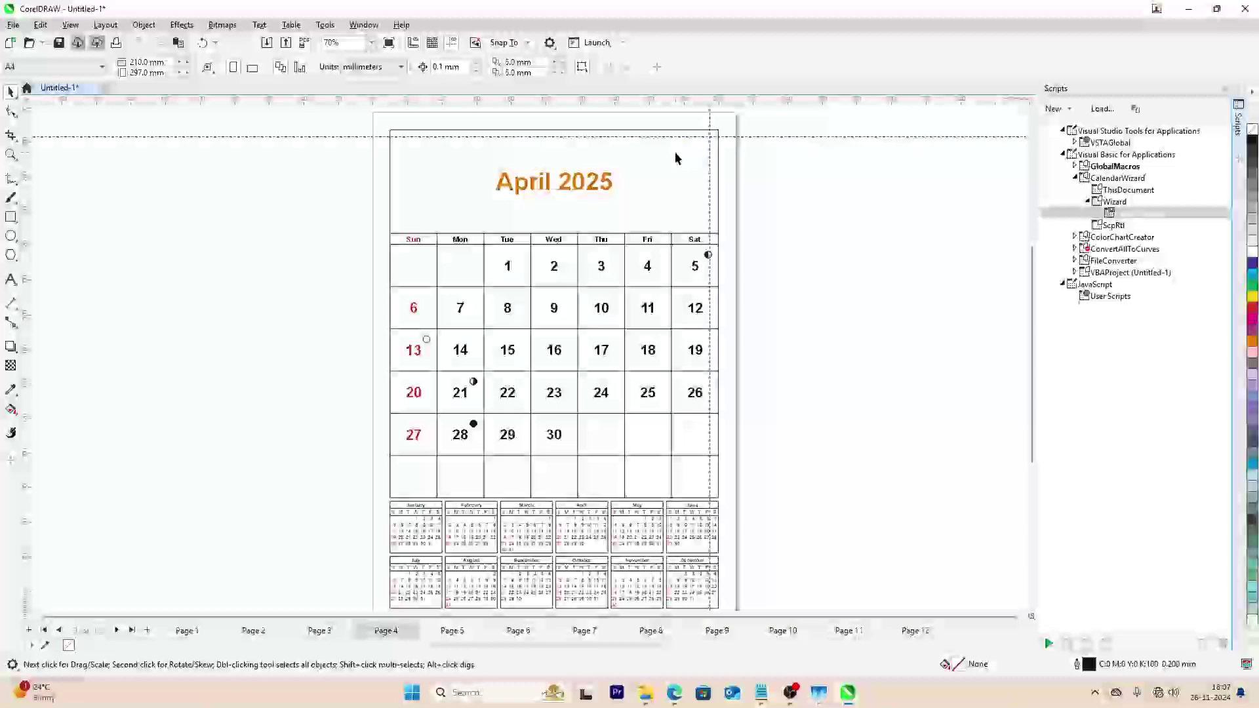
drag(586, 189, 669, 158)
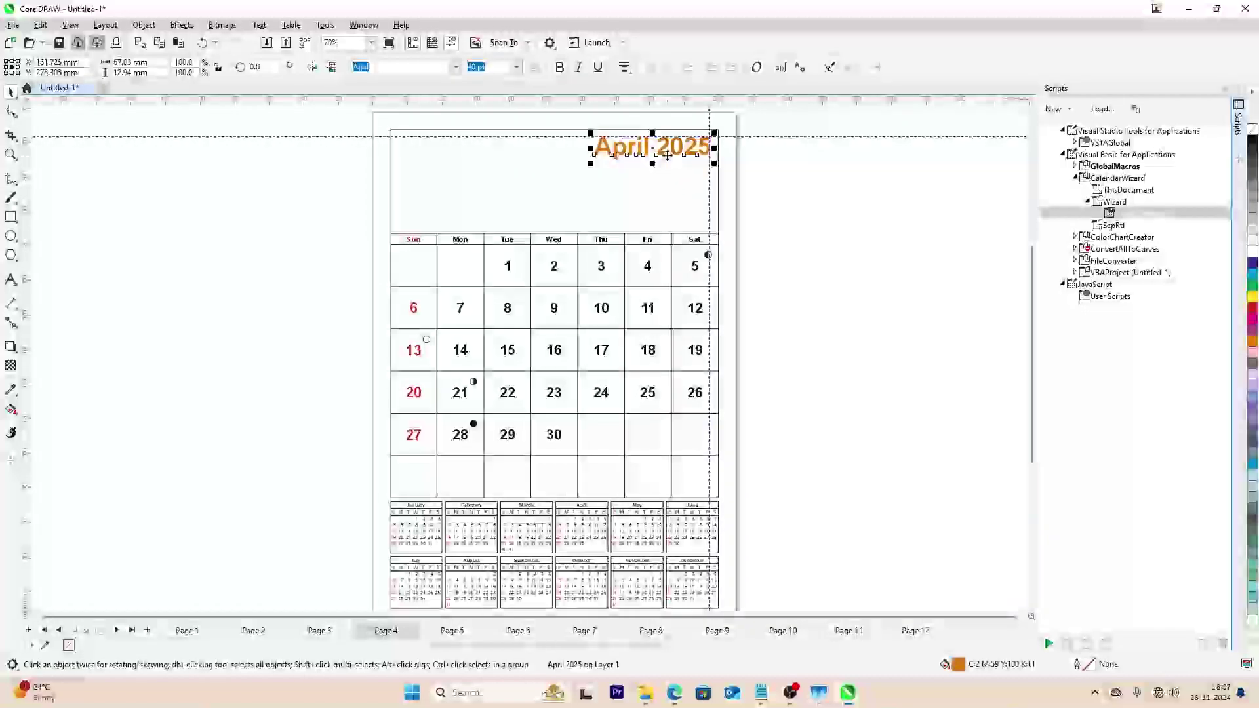
- Move the May, June, July and August 2025 titles to the upper right of their header boxes, snapped to the guidelines
key(Page_Down)
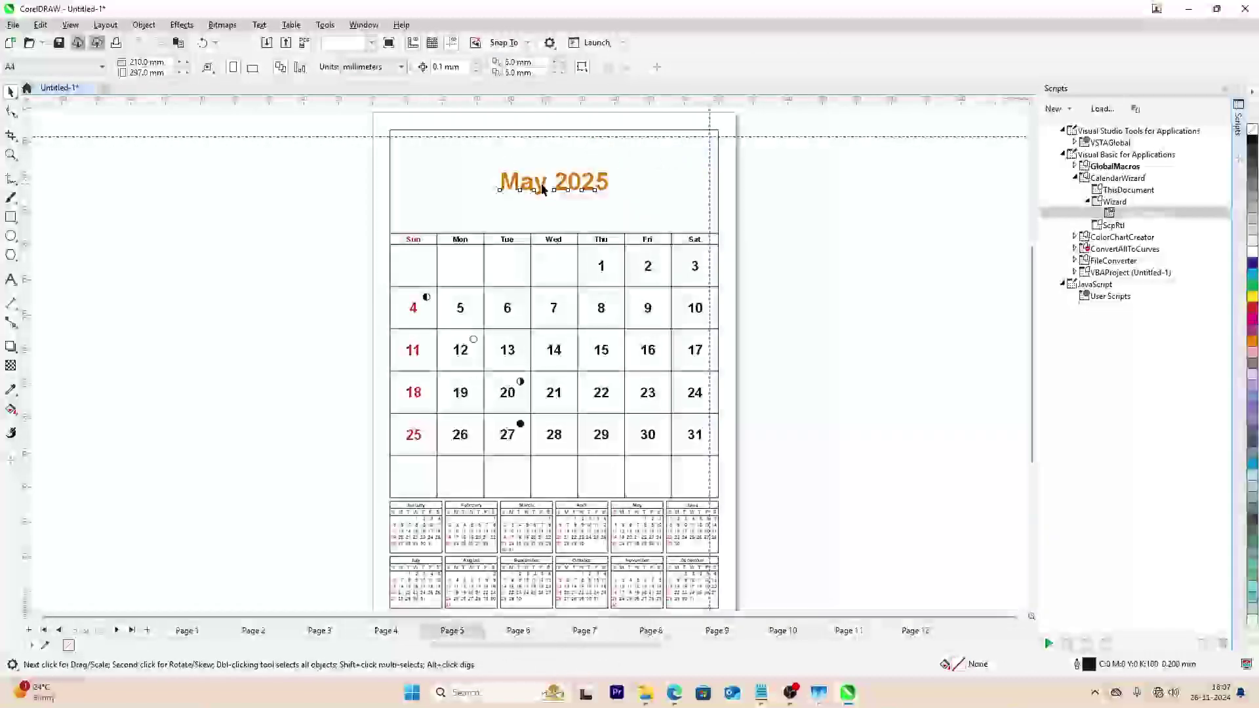
drag(542, 190, 648, 148)
key(Page_Down)
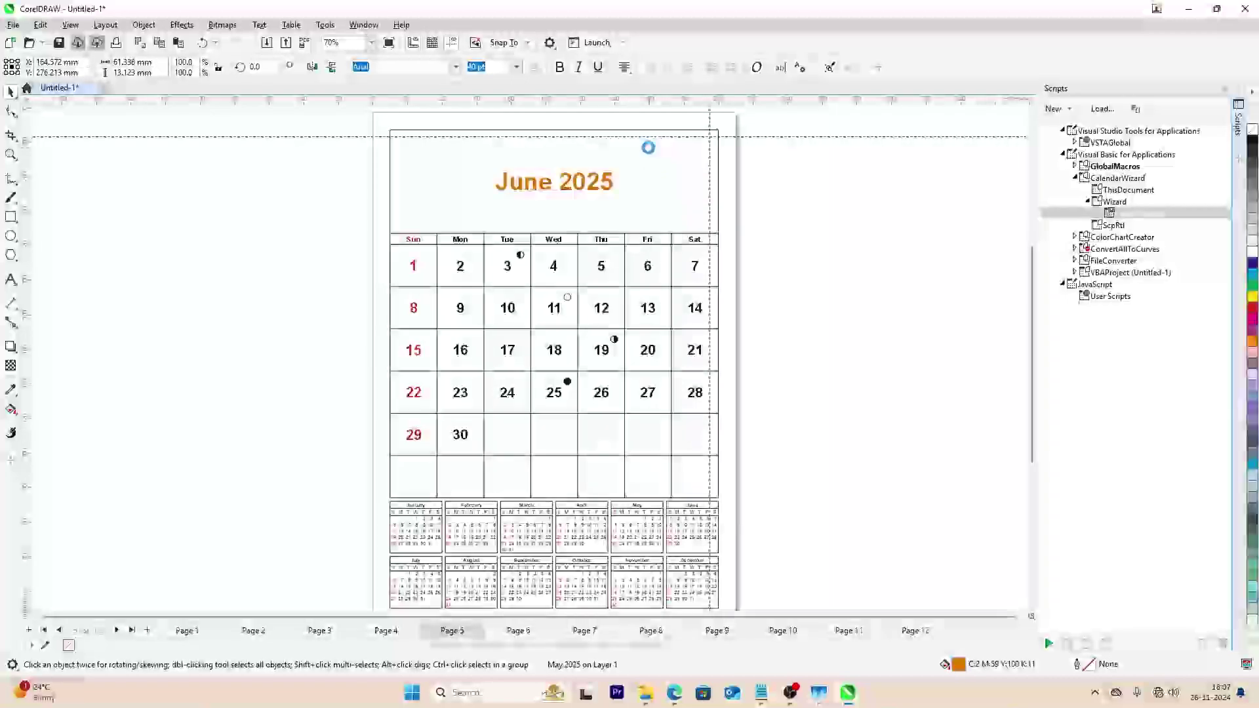
drag(600, 186, 702, 149)
key(Page_Down)
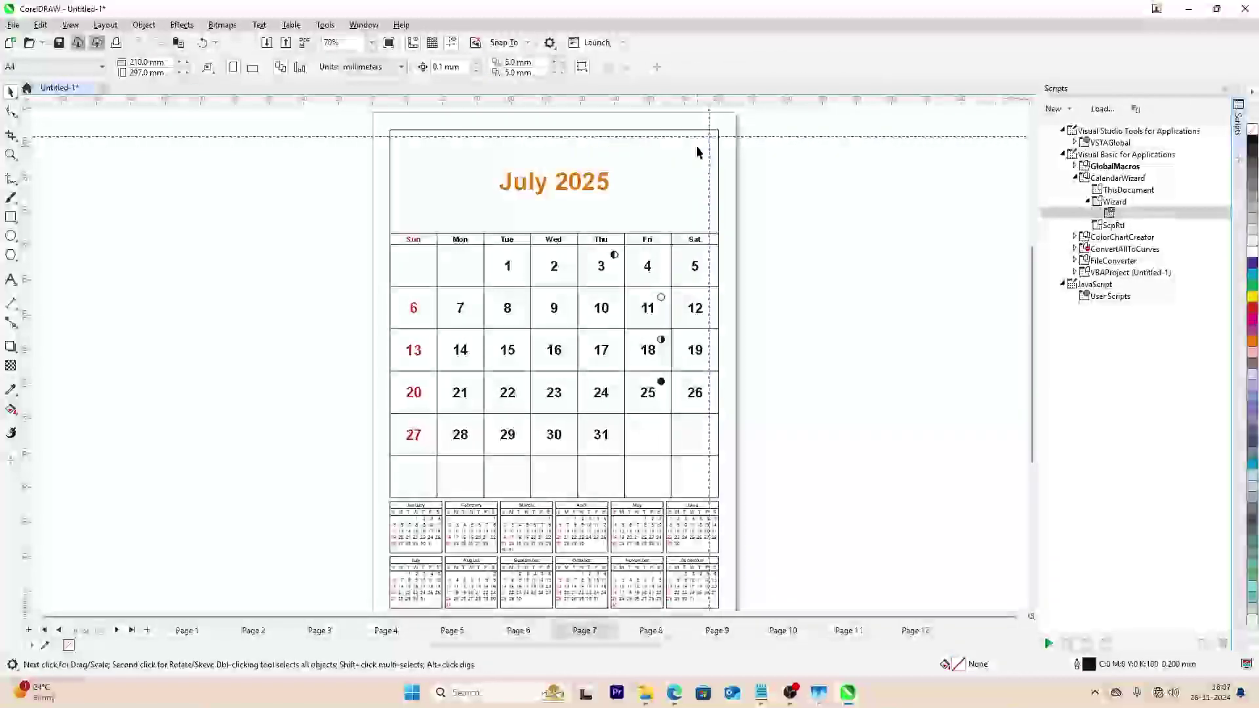
drag(599, 190, 707, 155)
key(Page_Down)
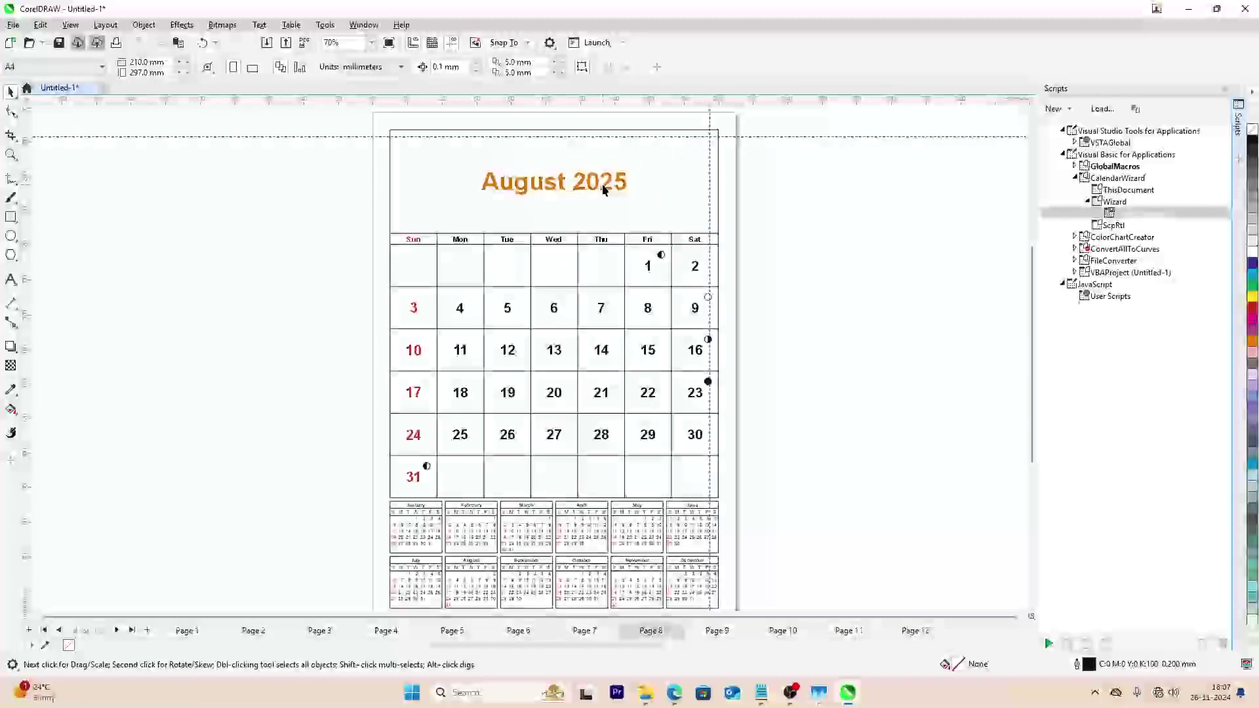
drag(606, 190, 702, 150)
key(Page_Down)
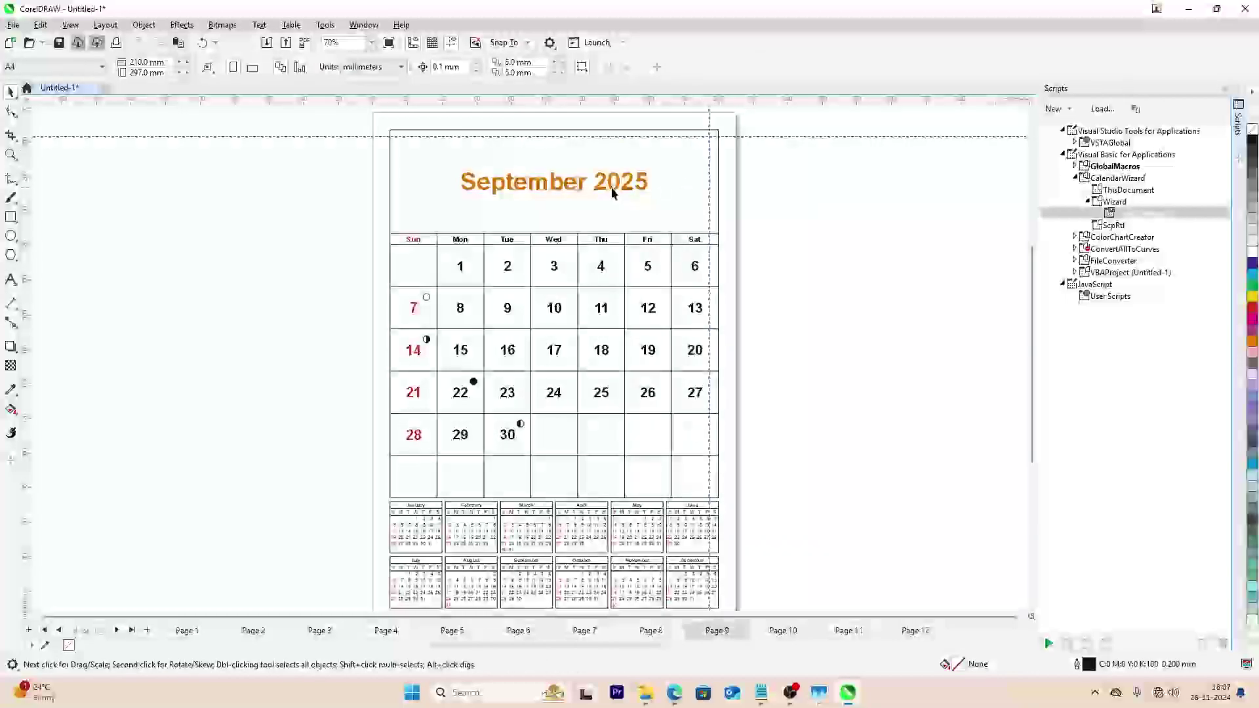
- Move the September, October, November and December 2025 titles to the upper right of their header boxes, snapped to the guidelines
drag(611, 187, 681, 153)
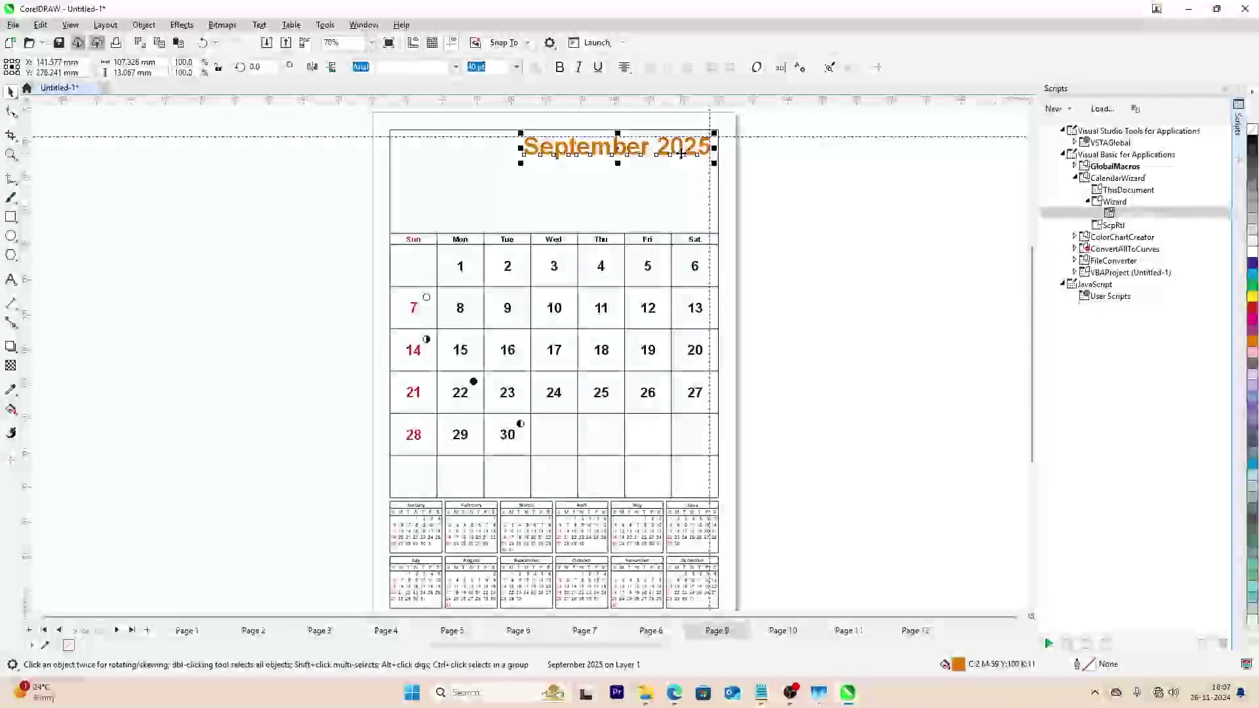
key(Page_Down)
drag(586, 187, 670, 147)
key(Page_Down)
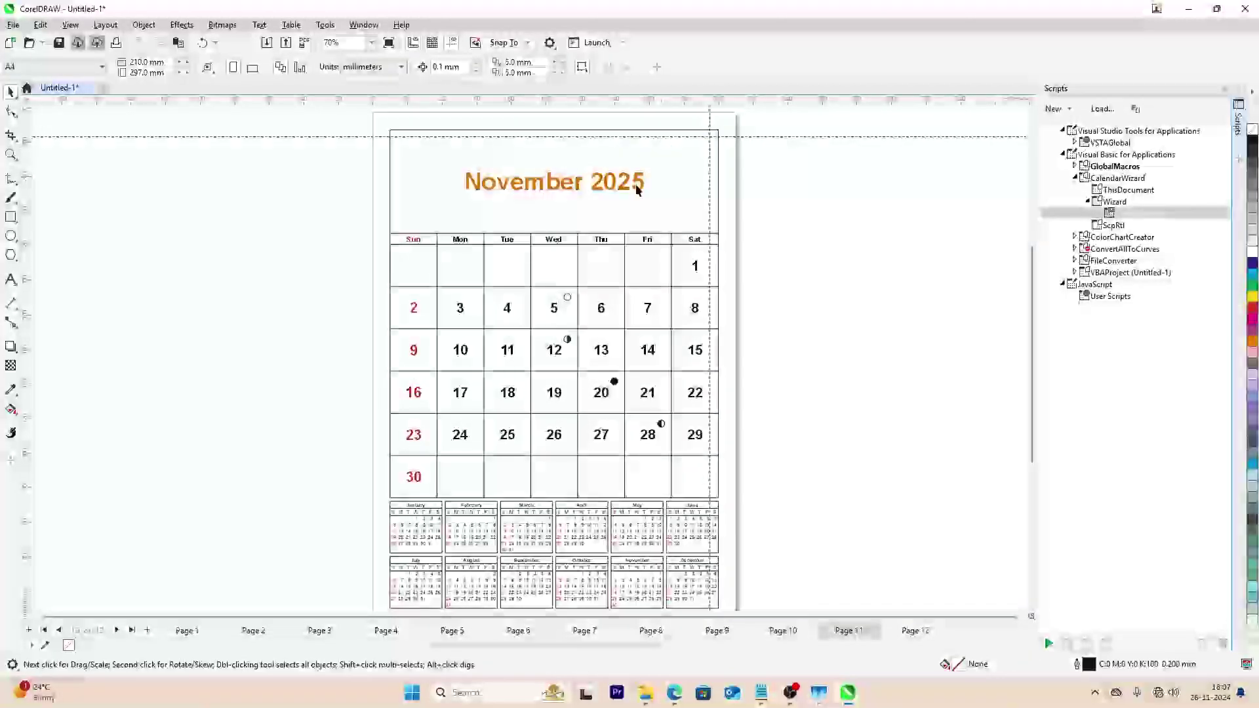
drag(620, 189, 690, 153)
key(Page_Down)
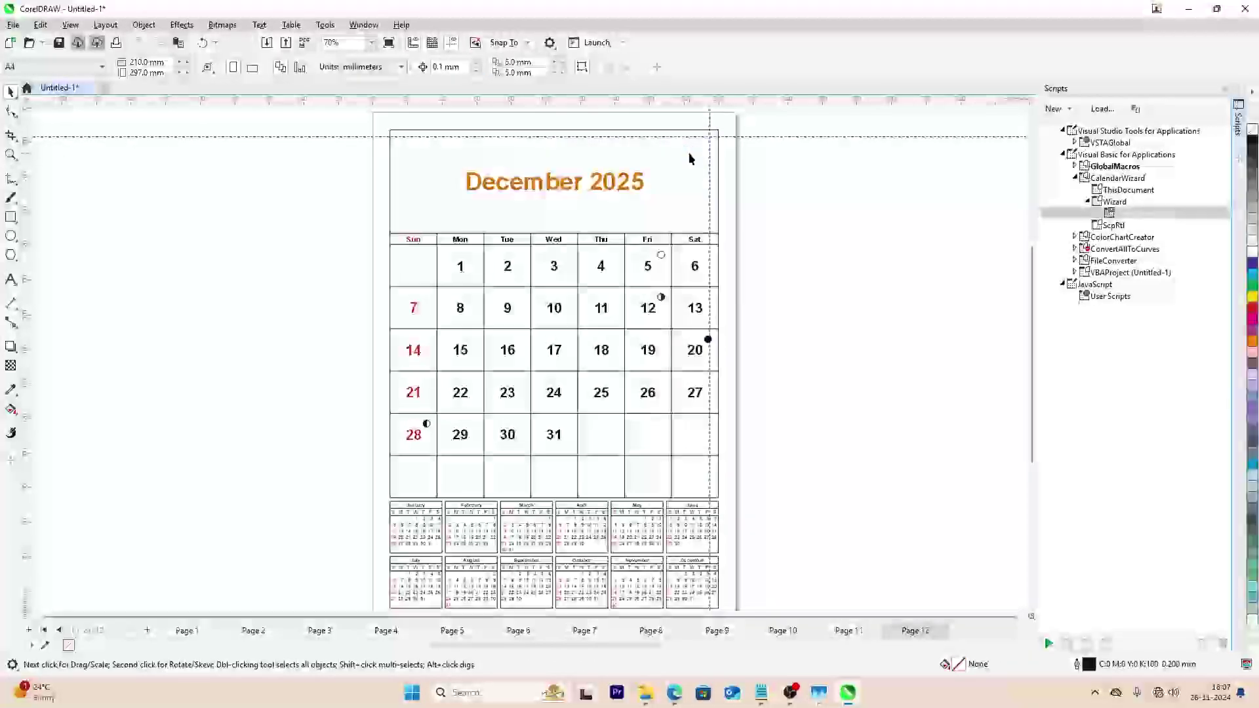
drag(619, 193, 689, 154)
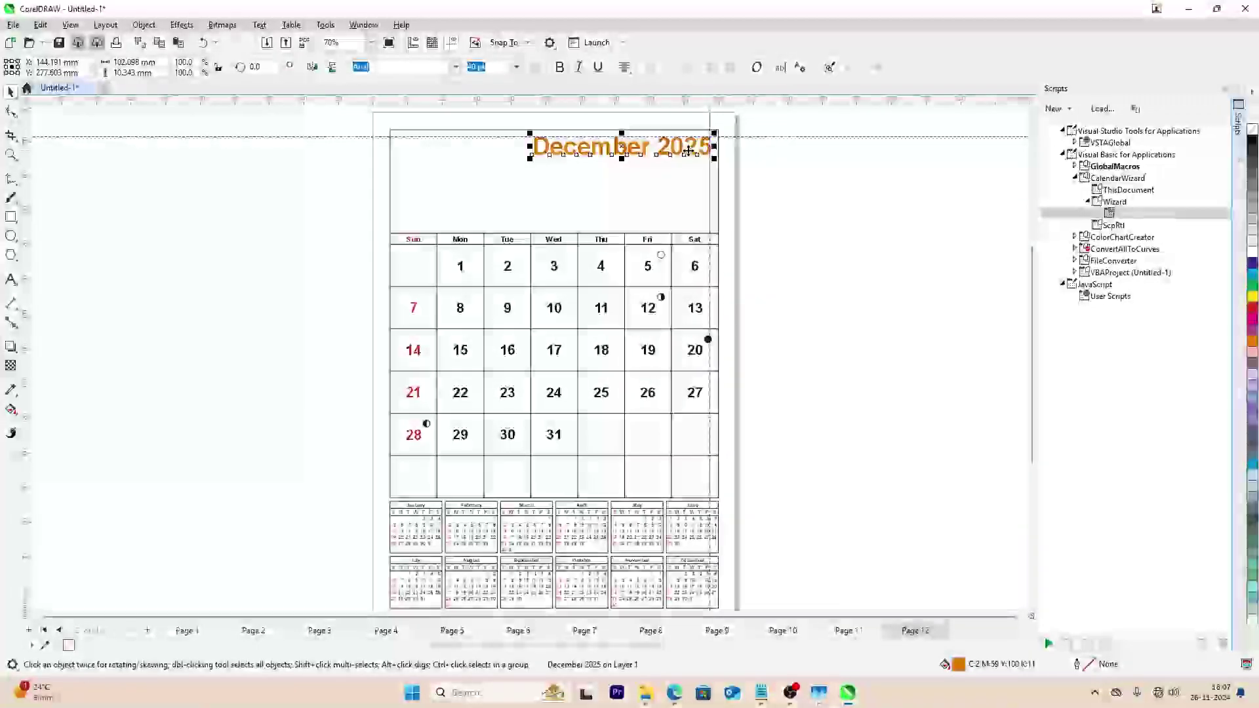
- Return from the December page to the January 2025 page
key(Page_Up)
key(Page_Up)
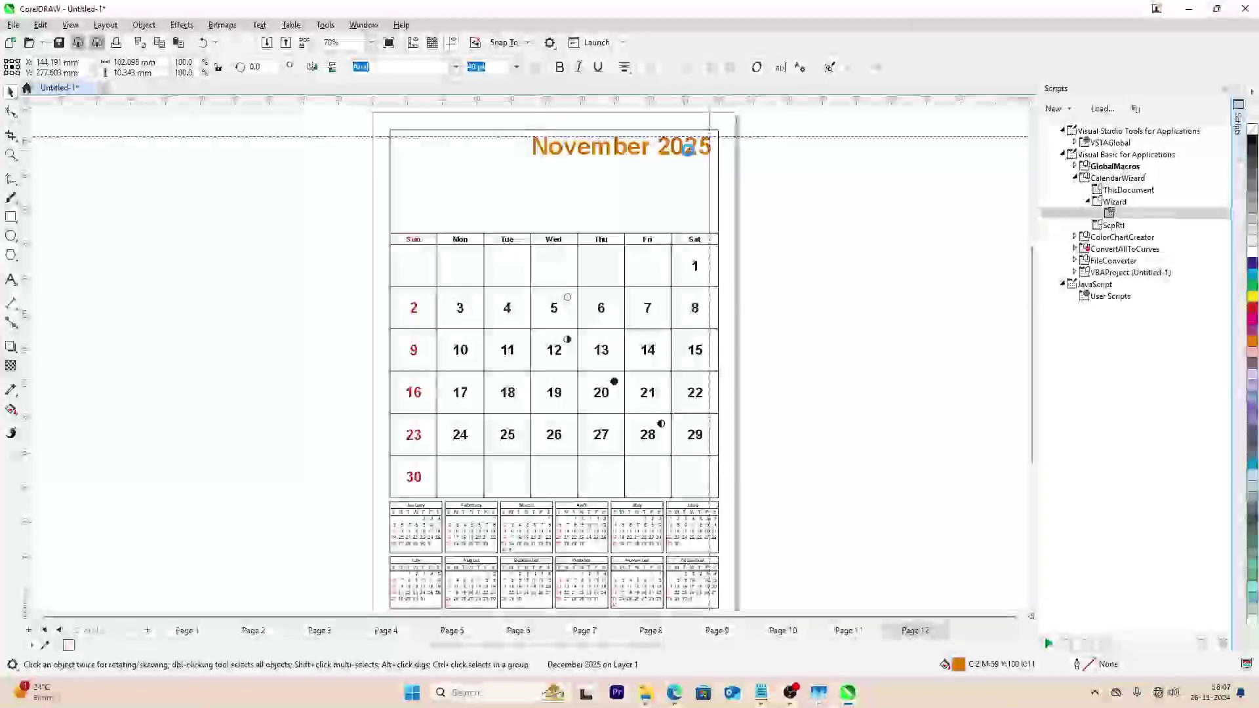
key(Page_Up)
key(Page_Up)
key(Page_Up)
key(Page_Up)
key(Page_Up)
key(Page_Up)
key(Page_Up)
key(Page_Up)
key(Page_Up)
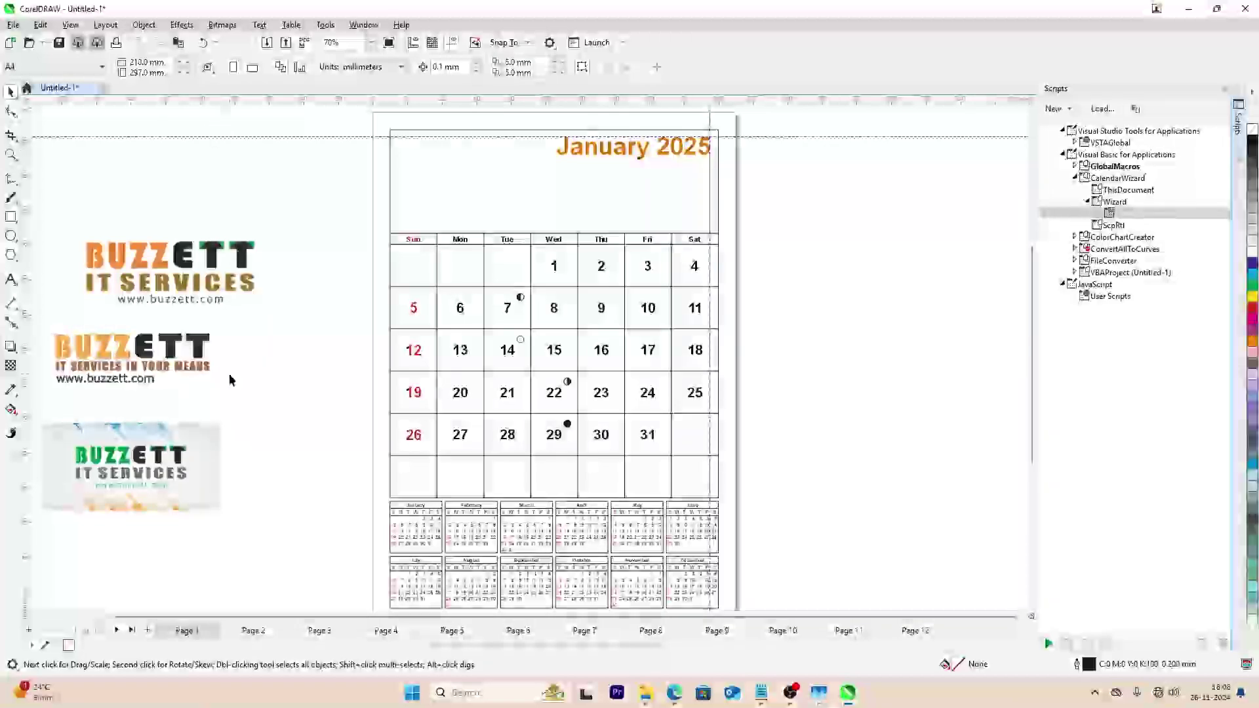
- Move the "IT Services in Your Means" Buzzett logo into the January header below the title and enlarge it to about 112 mm wide
drag(178, 335, 485, 188)
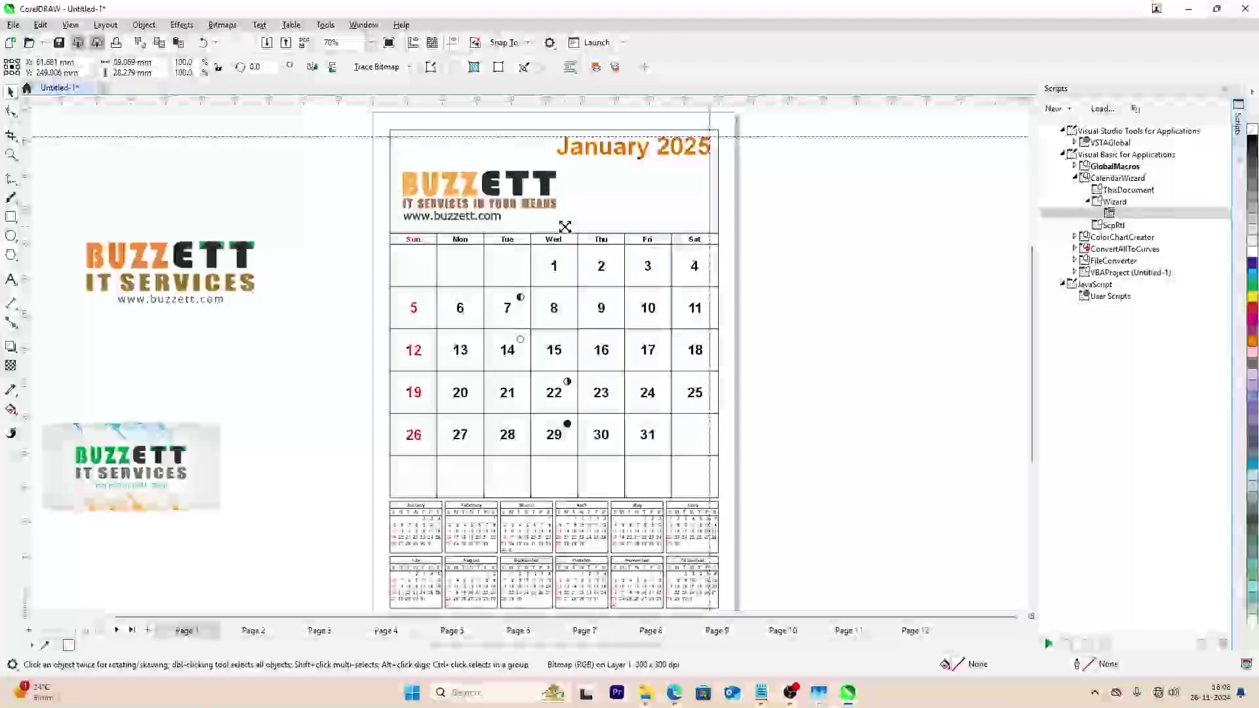
drag(559, 223, 581, 230)
drag(457, 195, 452, 188)
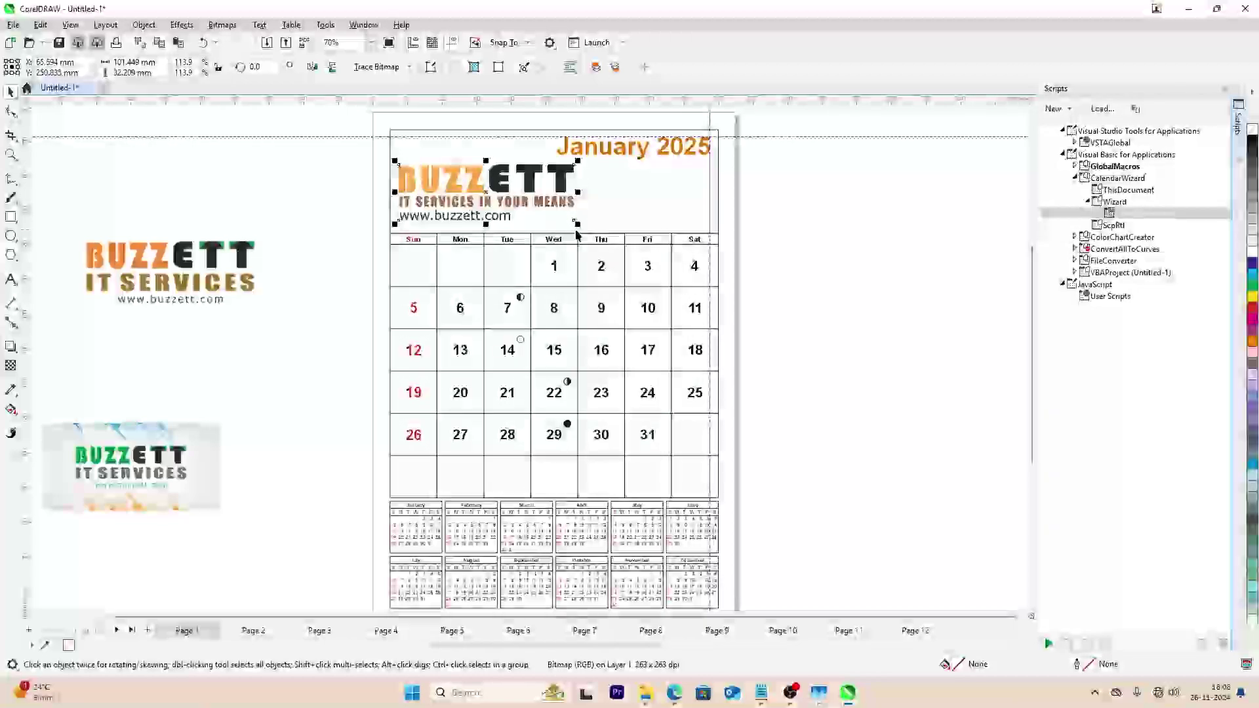
drag(577, 225, 597, 230)
click(328, 250)
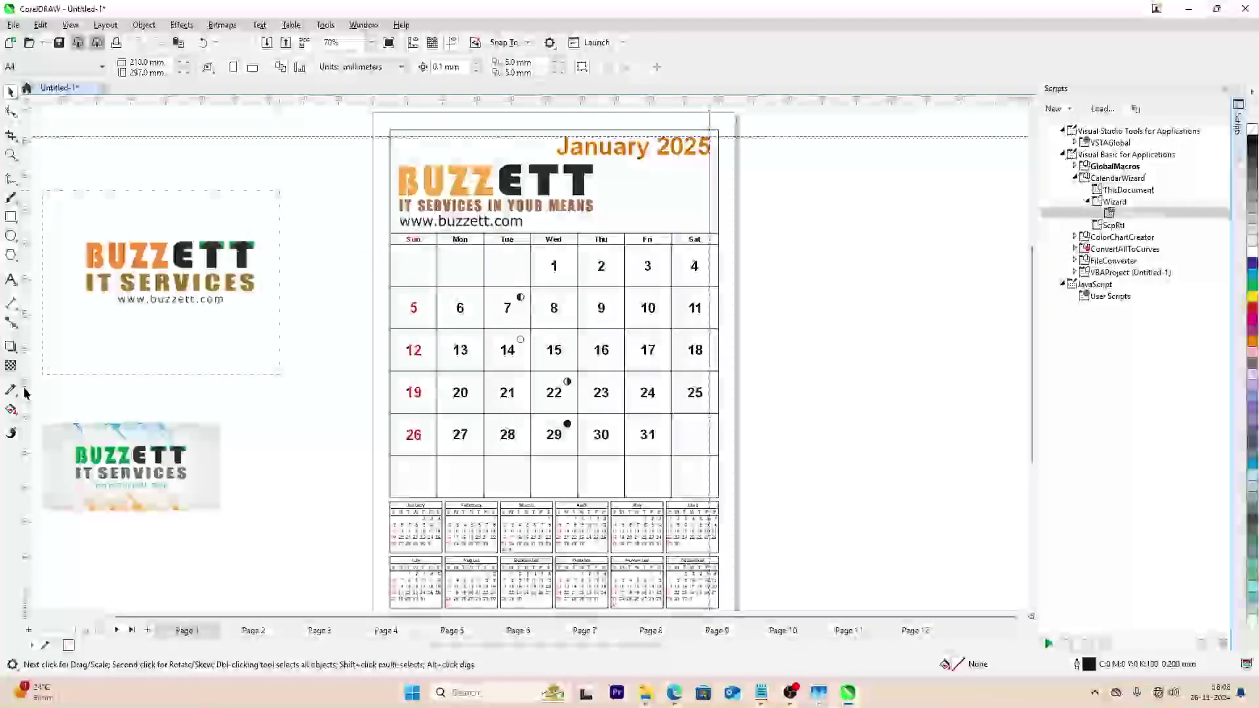
- Delete the two unused Buzzett logos lying beside the January page
scroll(39, 549, left, 3)
drag(180, 555, 453, 183)
key(Delete)
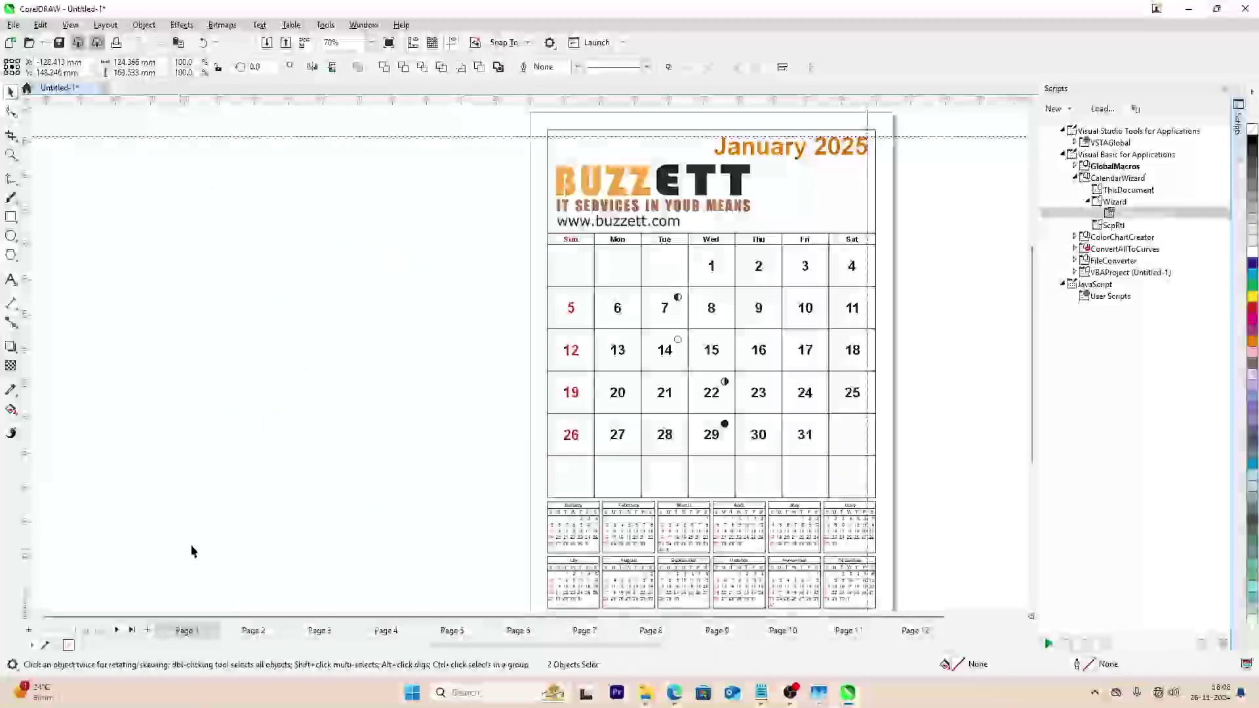
- Import the buzzbanner PNG from the buzzett folder in File Explorer and place it beside the January page
scroll(391, 441, down, 2)
key(z)
drag(439, 248, 699, 372)
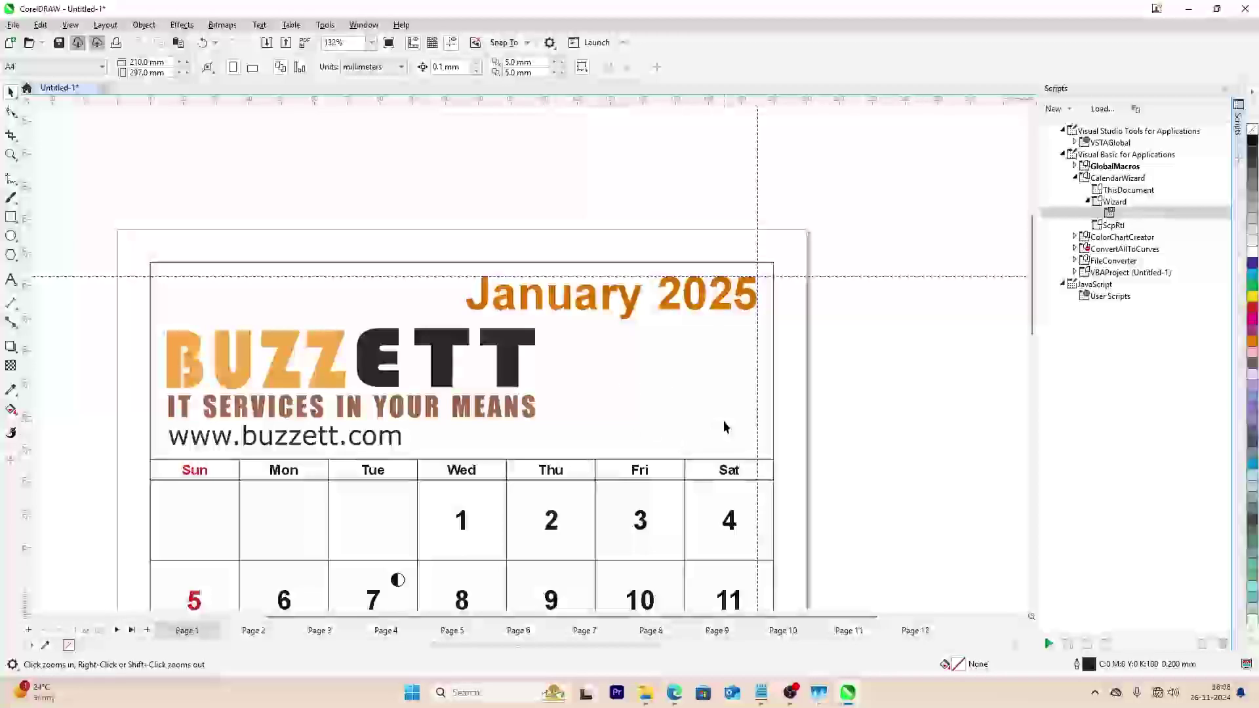
mouse_move(674, 693)
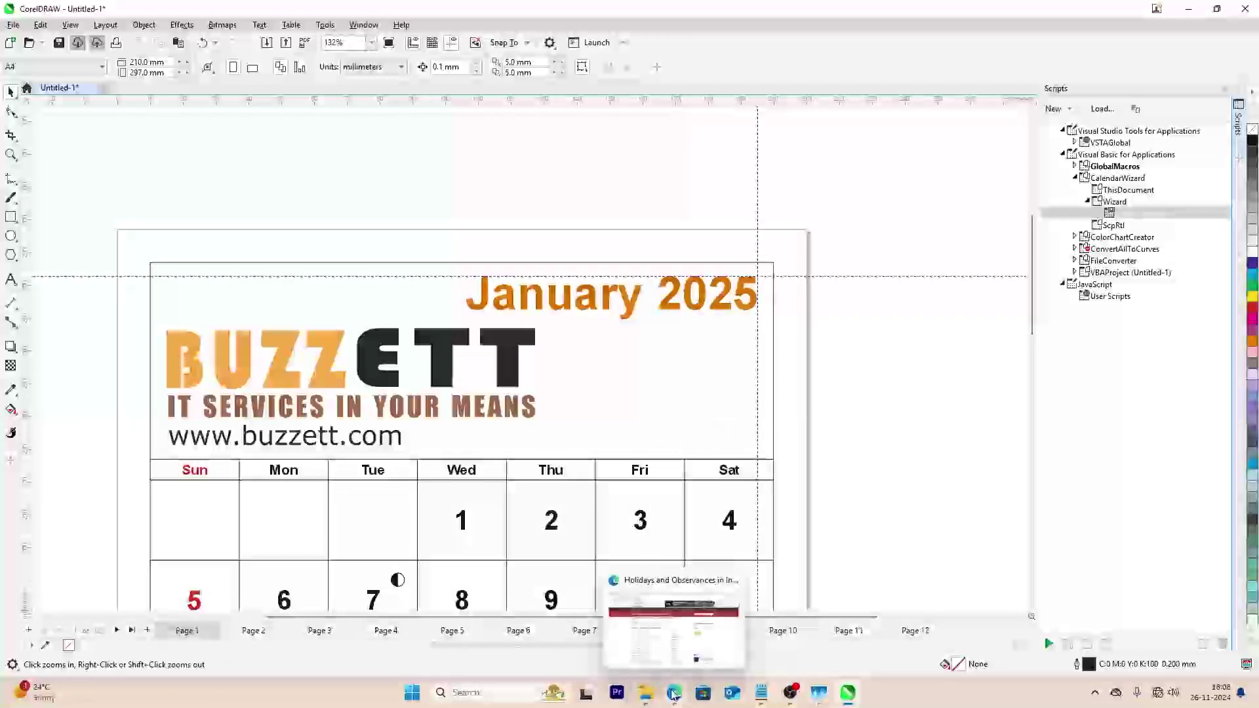
mouse_move(682, 658)
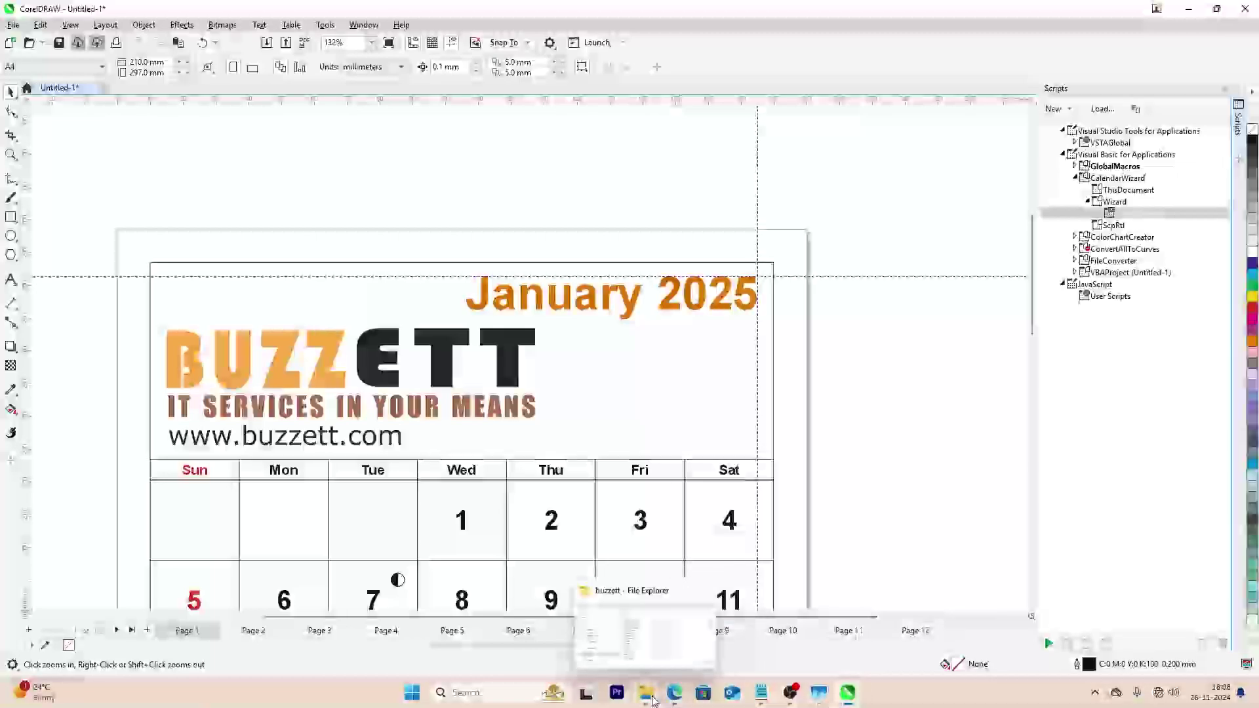
click(655, 643)
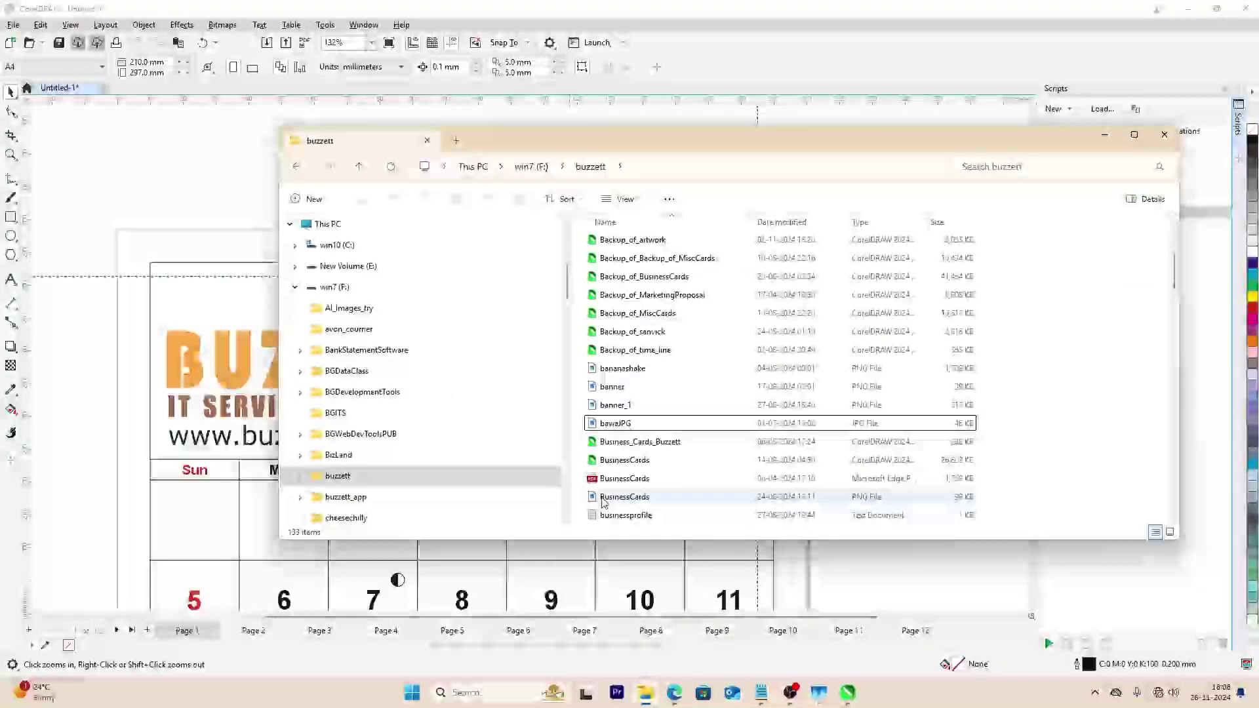
click(649, 450)
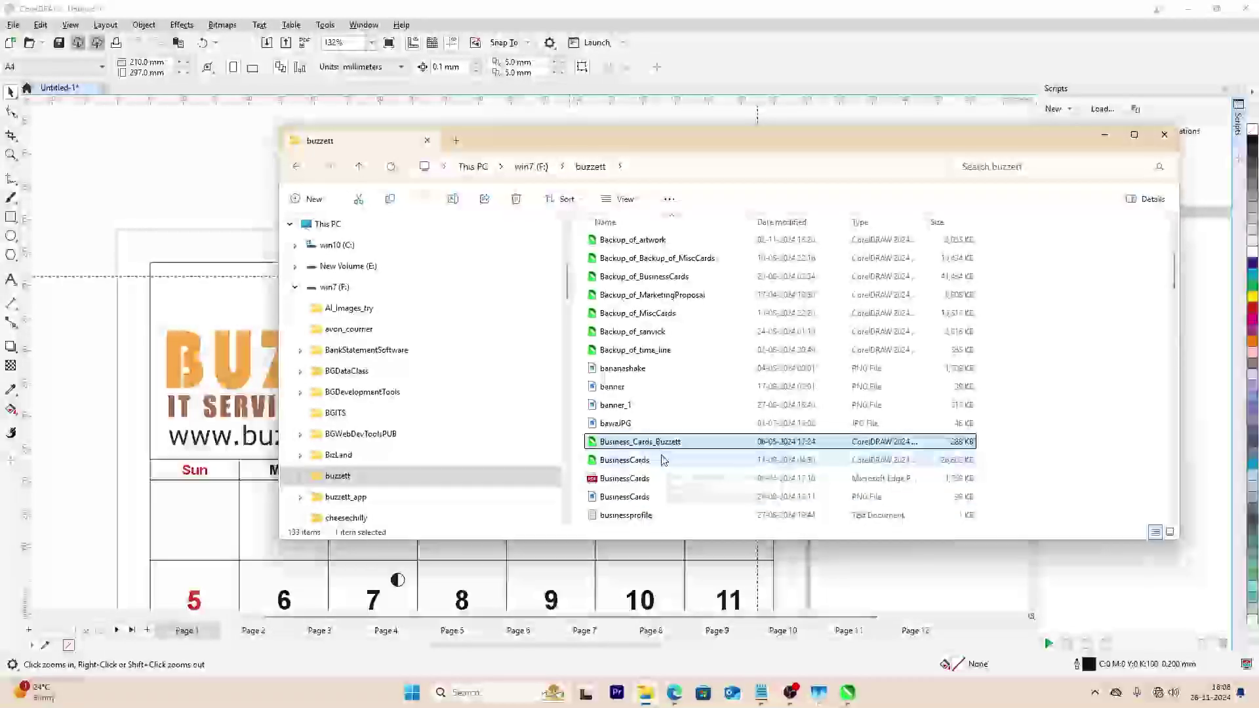
click(631, 394)
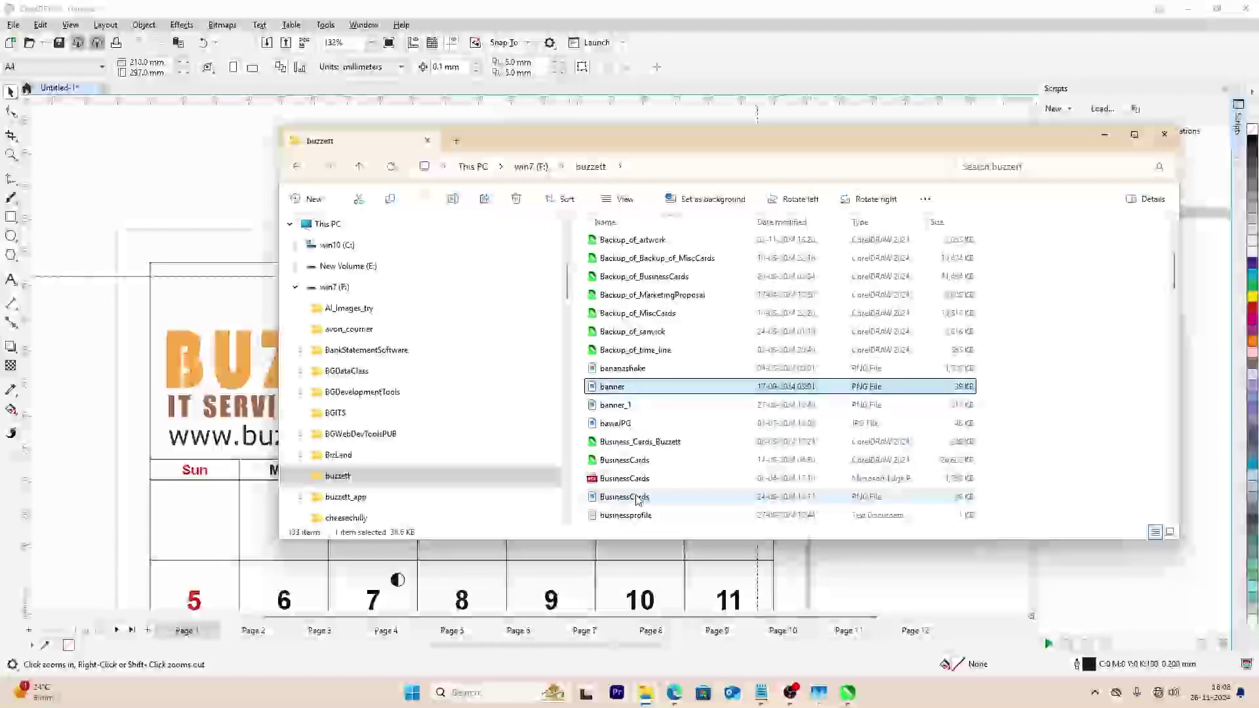
scroll(668, 516, down, 1)
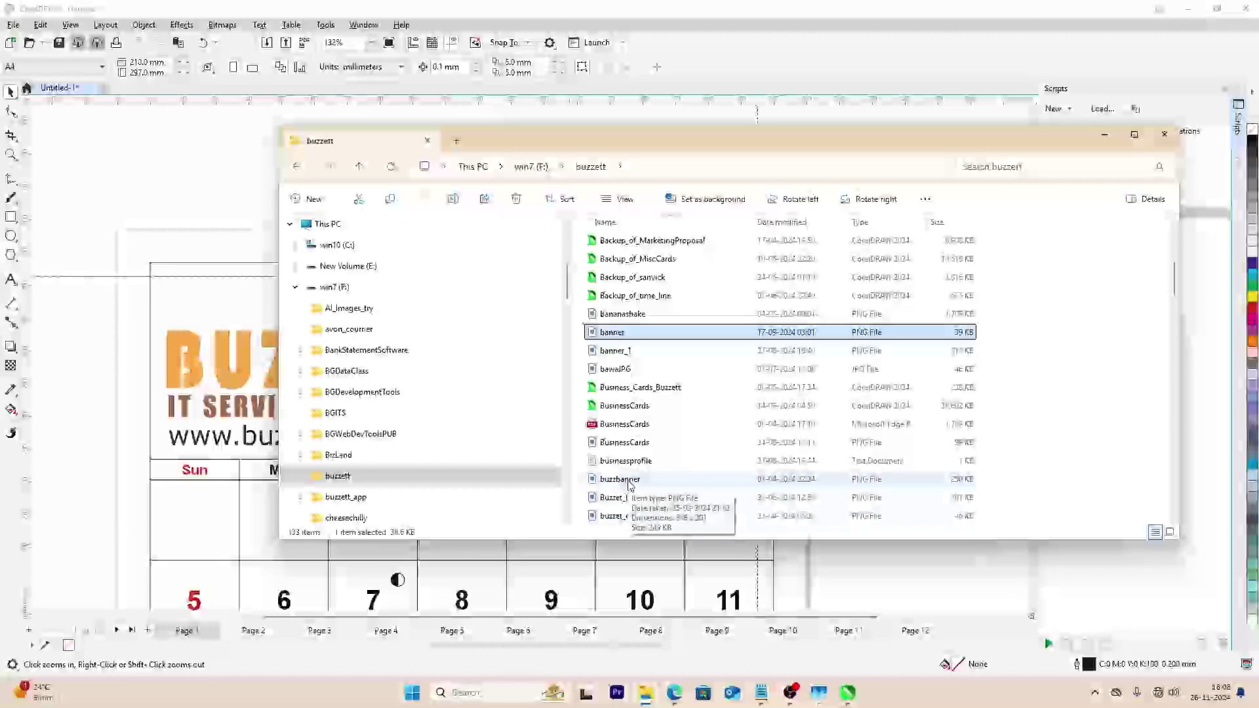
drag(630, 484, 893, 421)
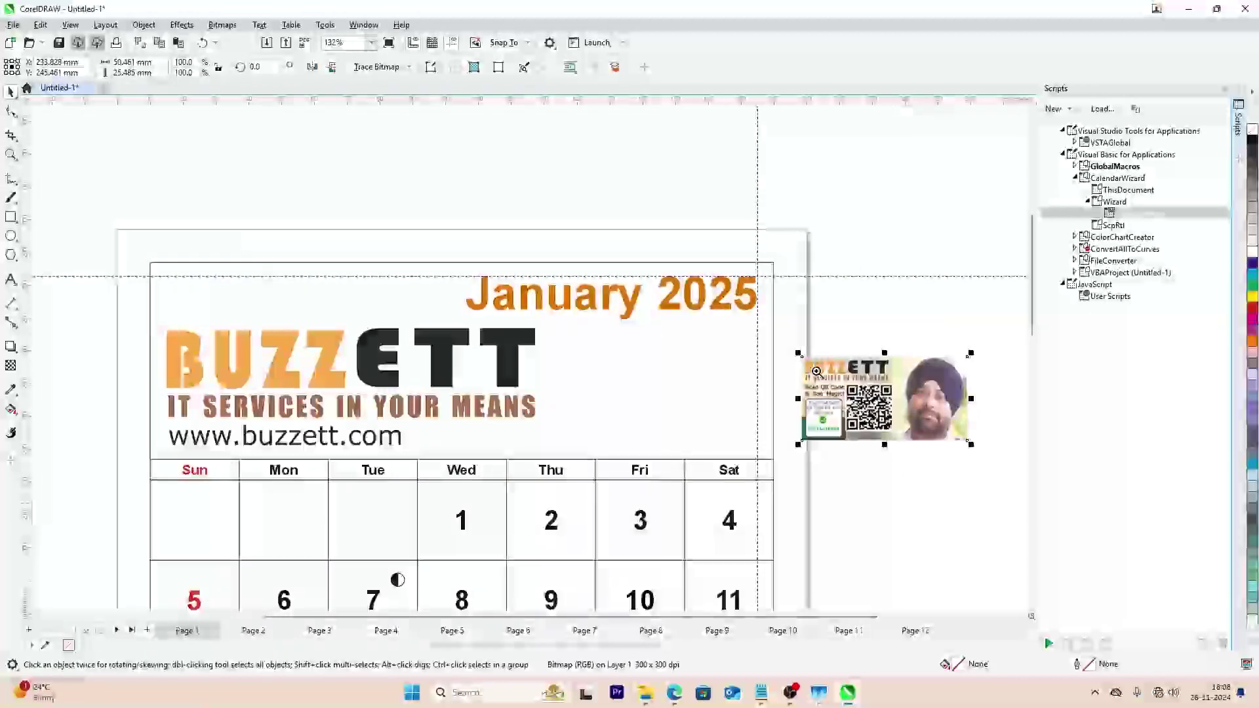
- Trim both sides of the imported banner to the QR code's width by moving its corner nodes with the Shape tool
key(F2)
drag(801, 351, 956, 479)
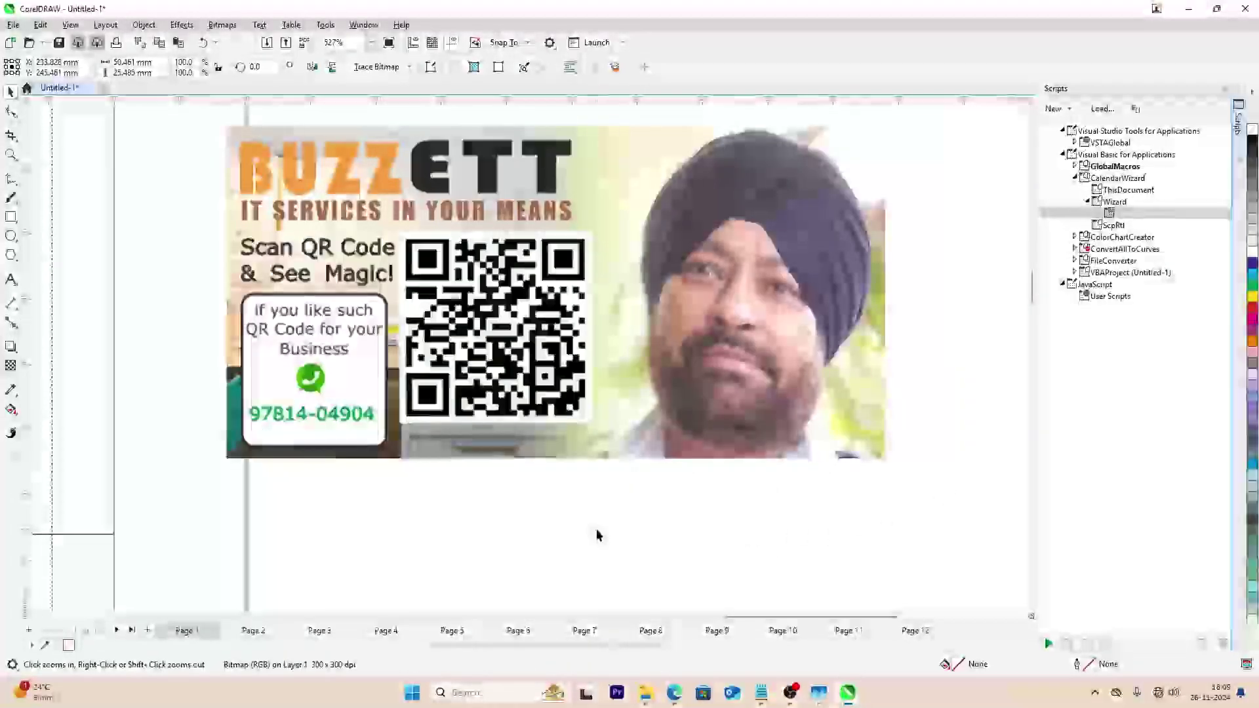
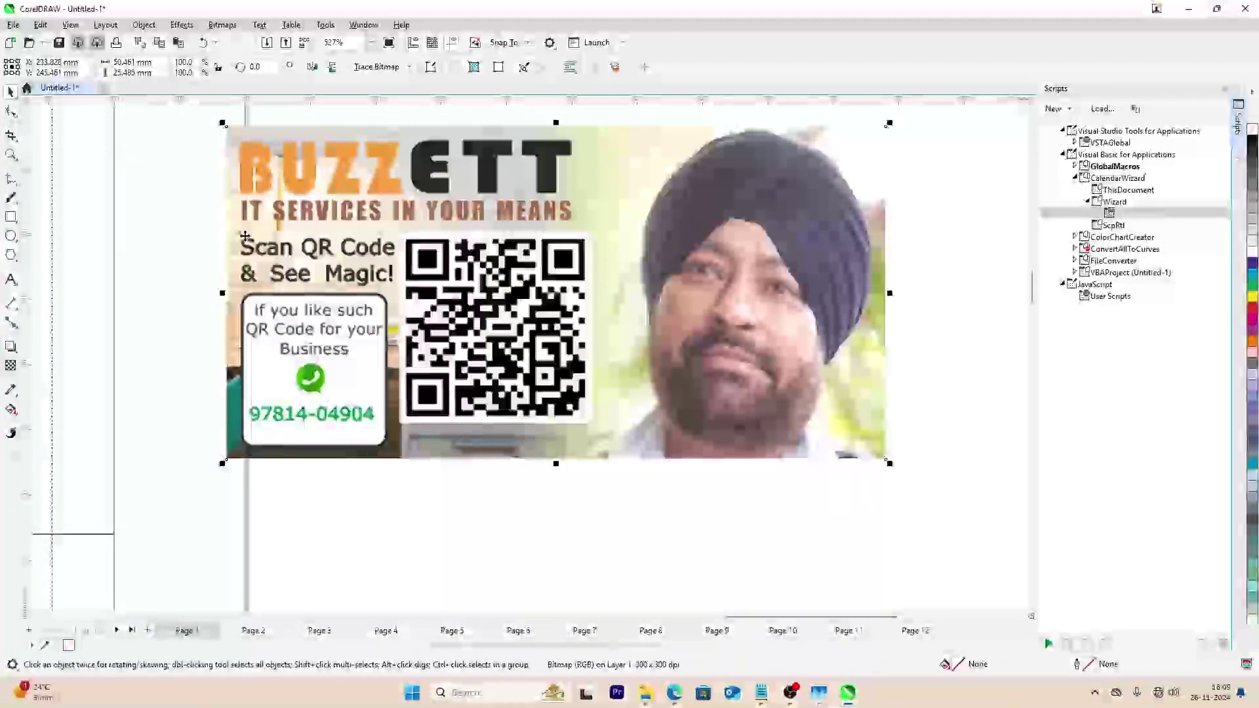
key(F10)
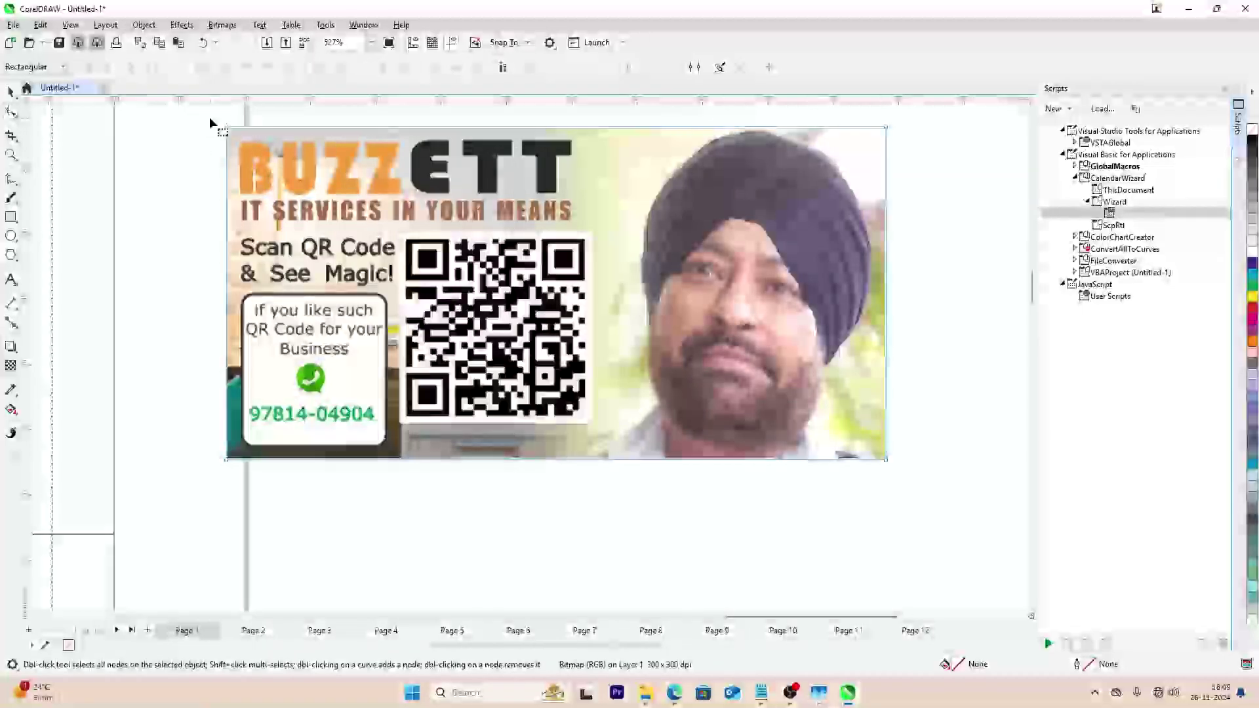
click(229, 461)
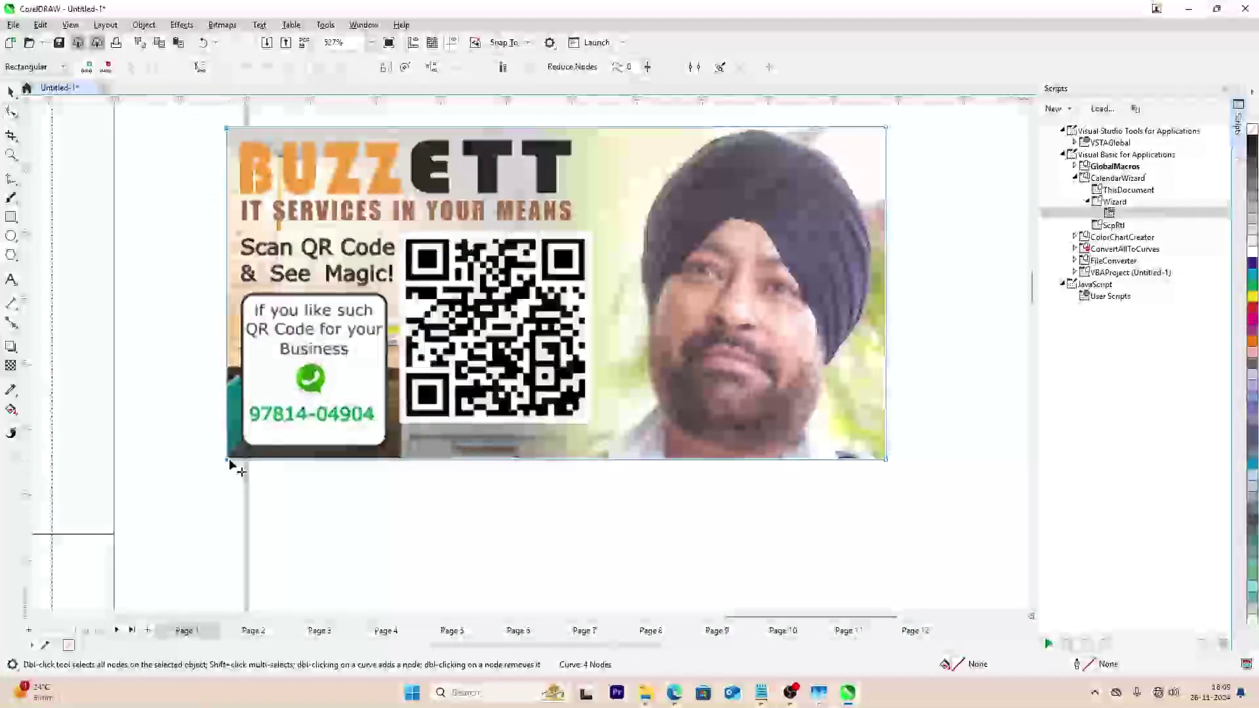
drag(234, 458, 400, 458)
drag(870, 110, 587, 452)
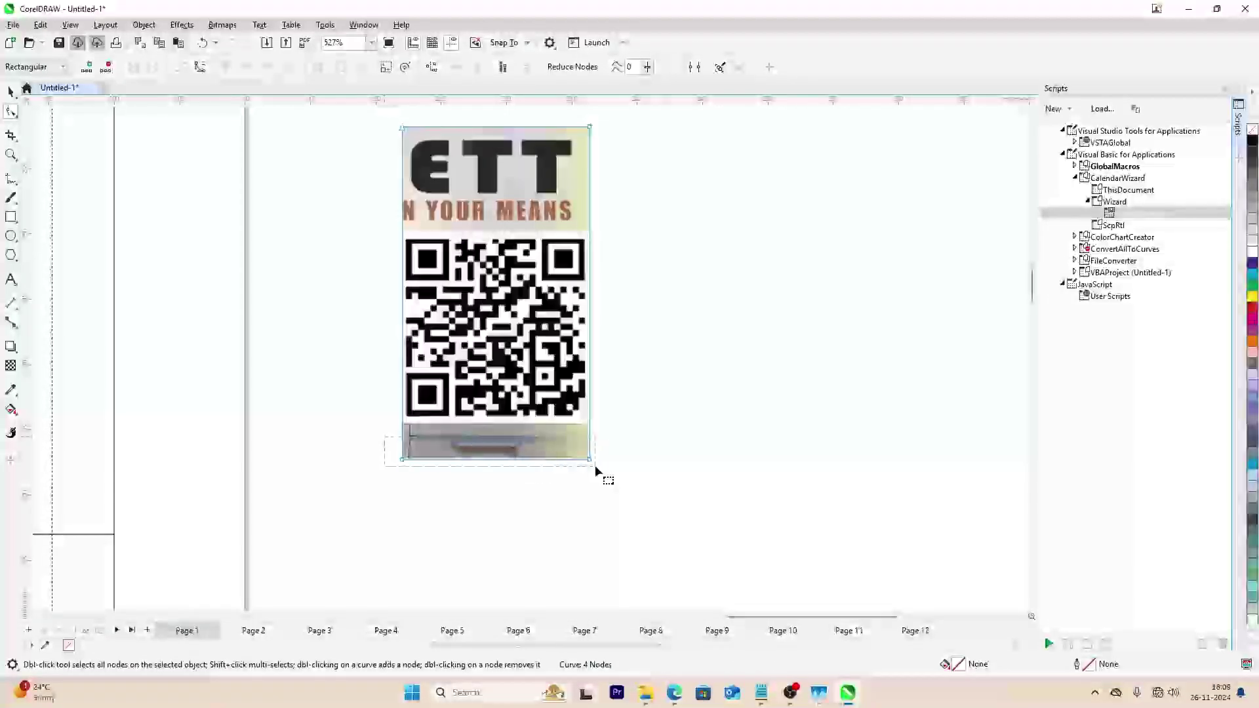
- Trim the banner's upper and lower edges to the QR code and apply Crop Bitmap to discard the hidden areas
drag(589, 461, 588, 423)
drag(391, 117, 598, 250)
key(space)
scroll(572, 362, down, 2)
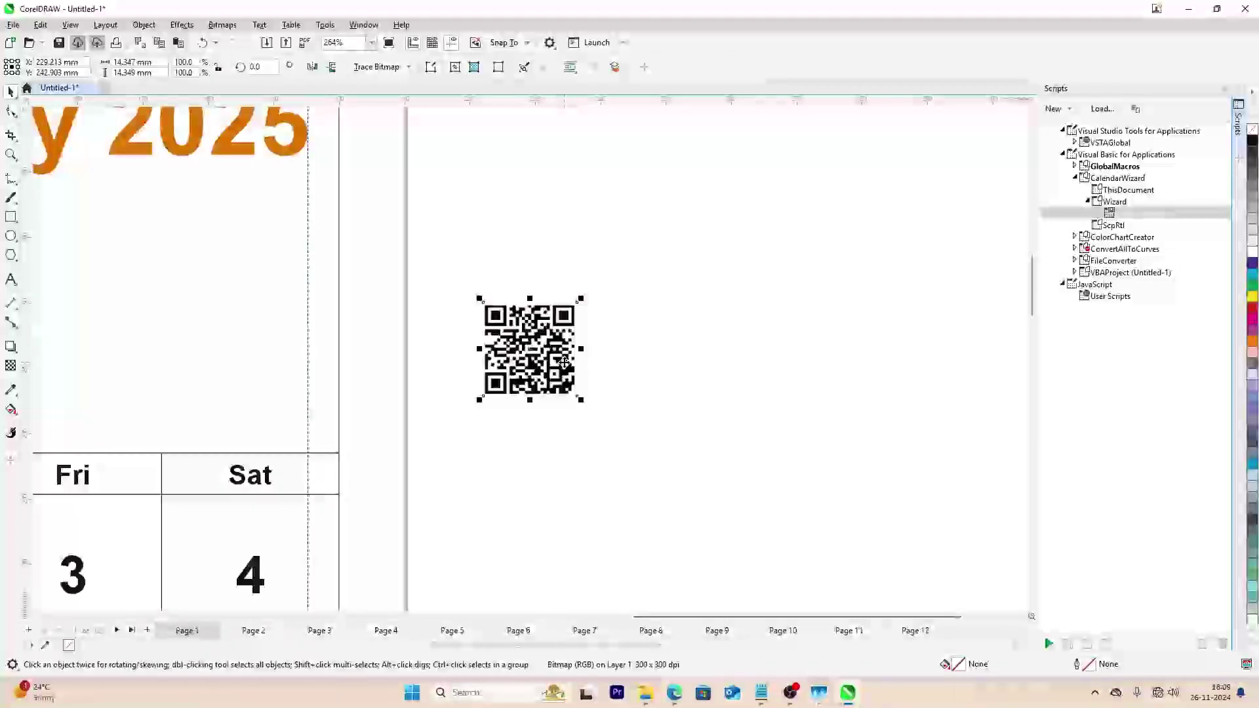
right_click(544, 335)
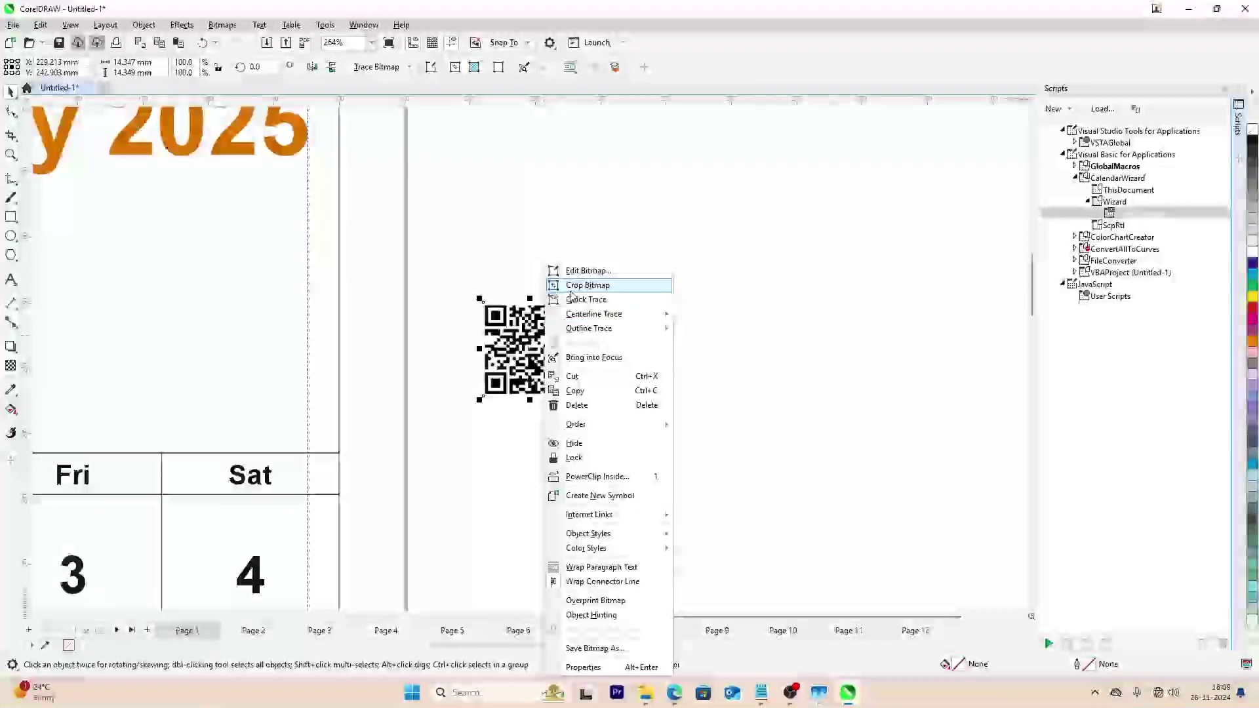
click(590, 285)
- Place the QR code beside the logo in the January header, enlarge it to nearly the logo's height, and nudge the logo slightly down
scroll(619, 335, down, 4)
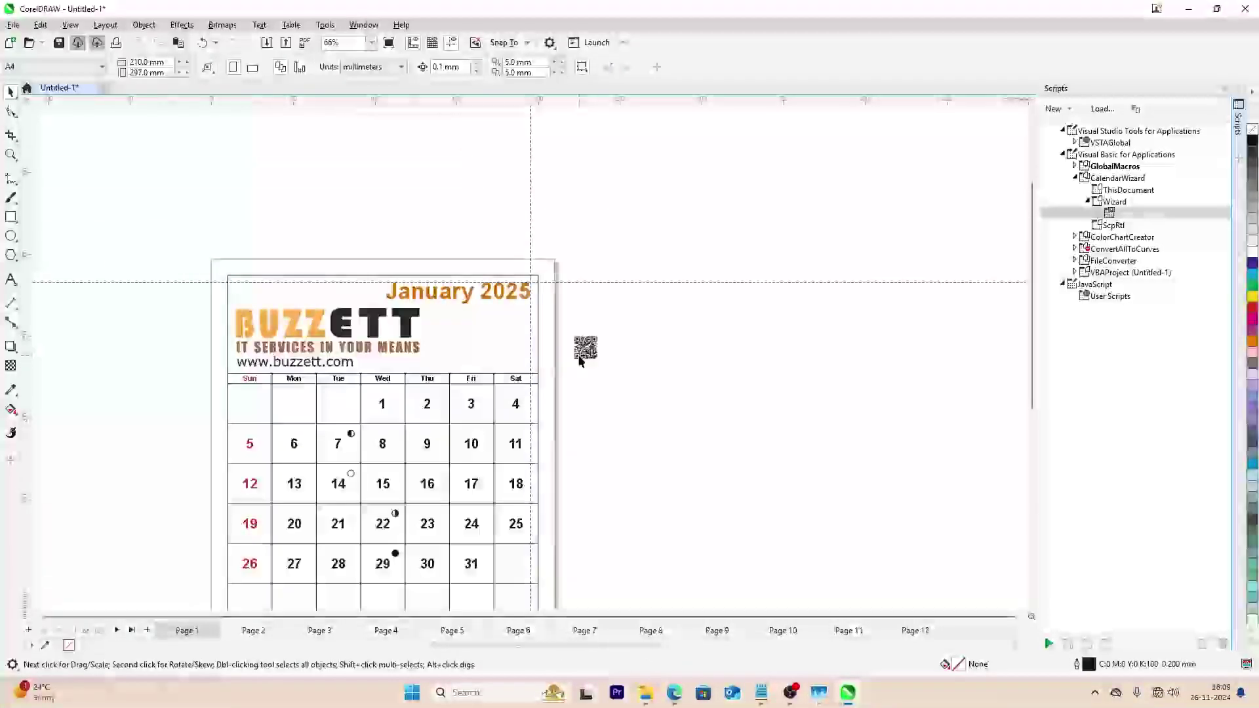
drag(580, 354, 459, 353)
key(z)
drag(193, 265, 670, 429)
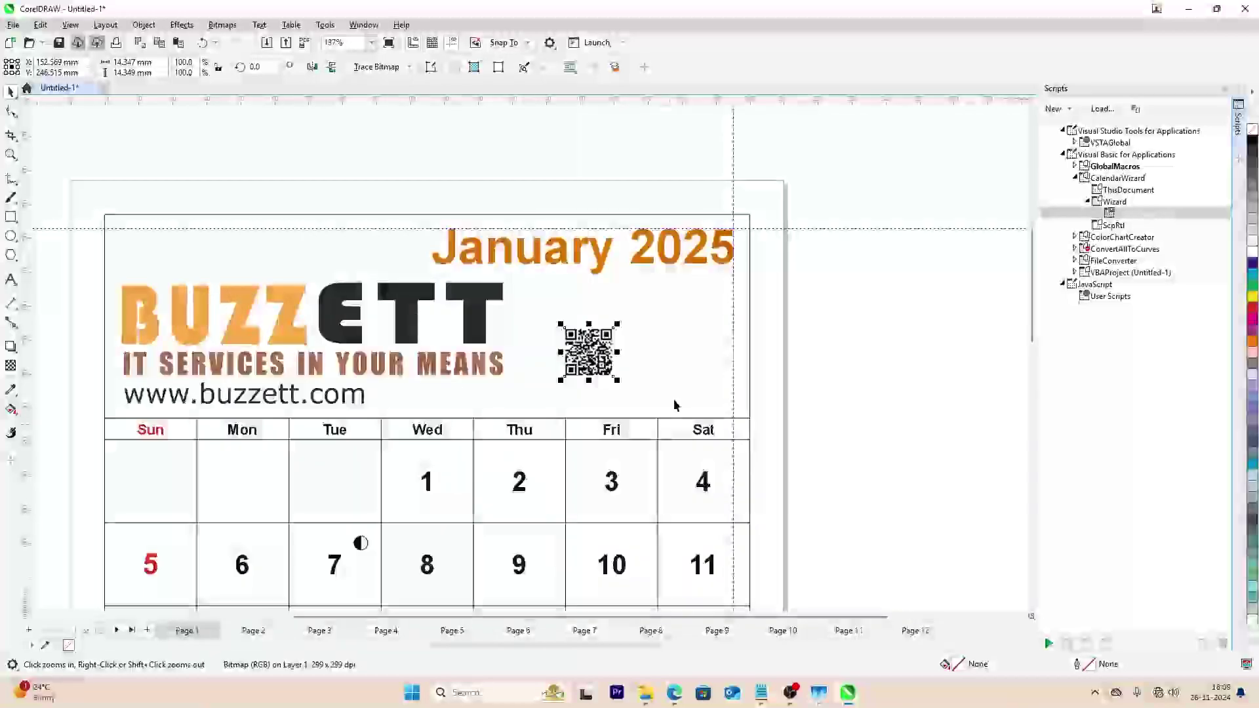
mouse_move(619, 323)
mouse_down()
mouse_move(714, 275)
mouse_move(640, 334)
mouse_up()
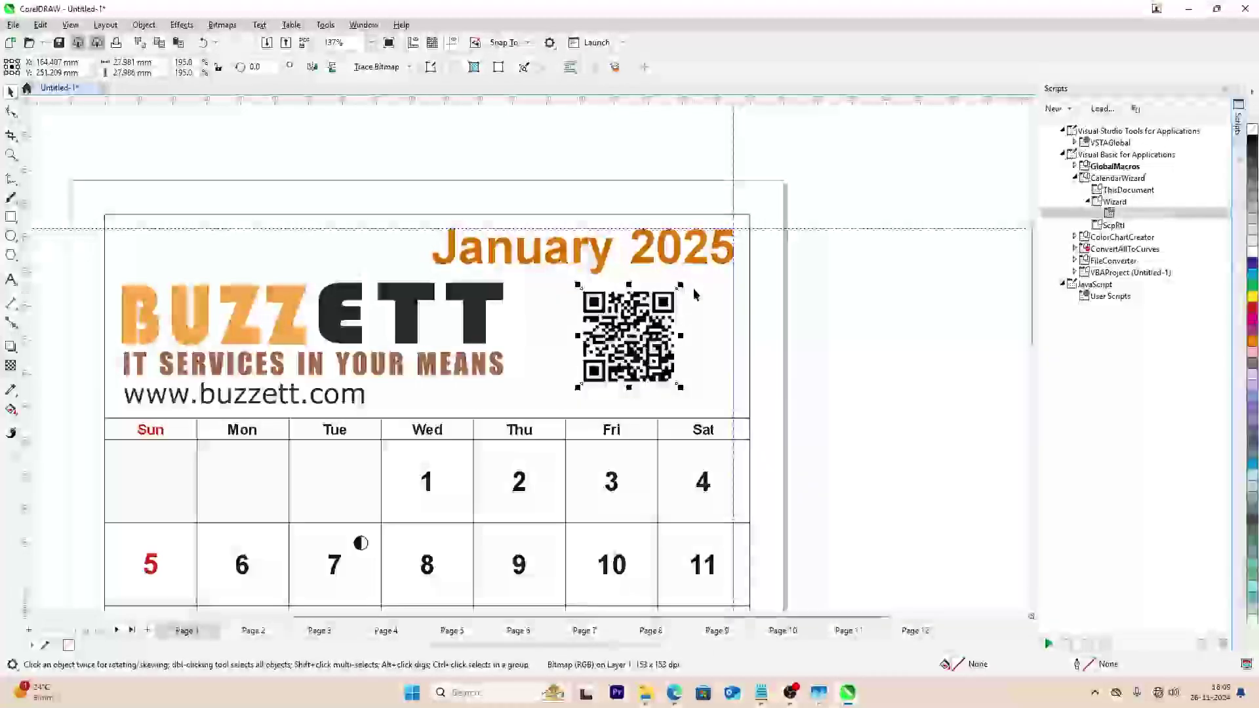
mouse_move(681, 284)
mouse_down()
mouse_move(707, 273)
mouse_move(695, 271)
mouse_up()
drag(671, 317, 665, 322)
click(416, 373)
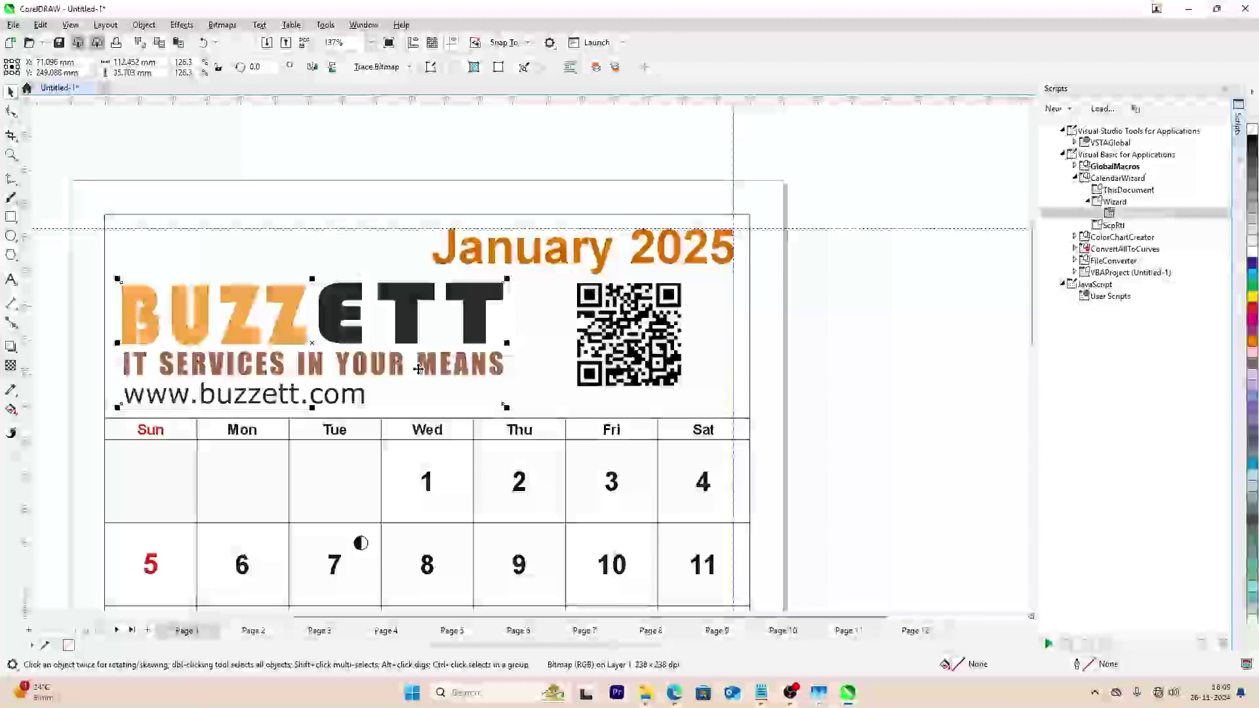
drag(422, 362, 422, 364)
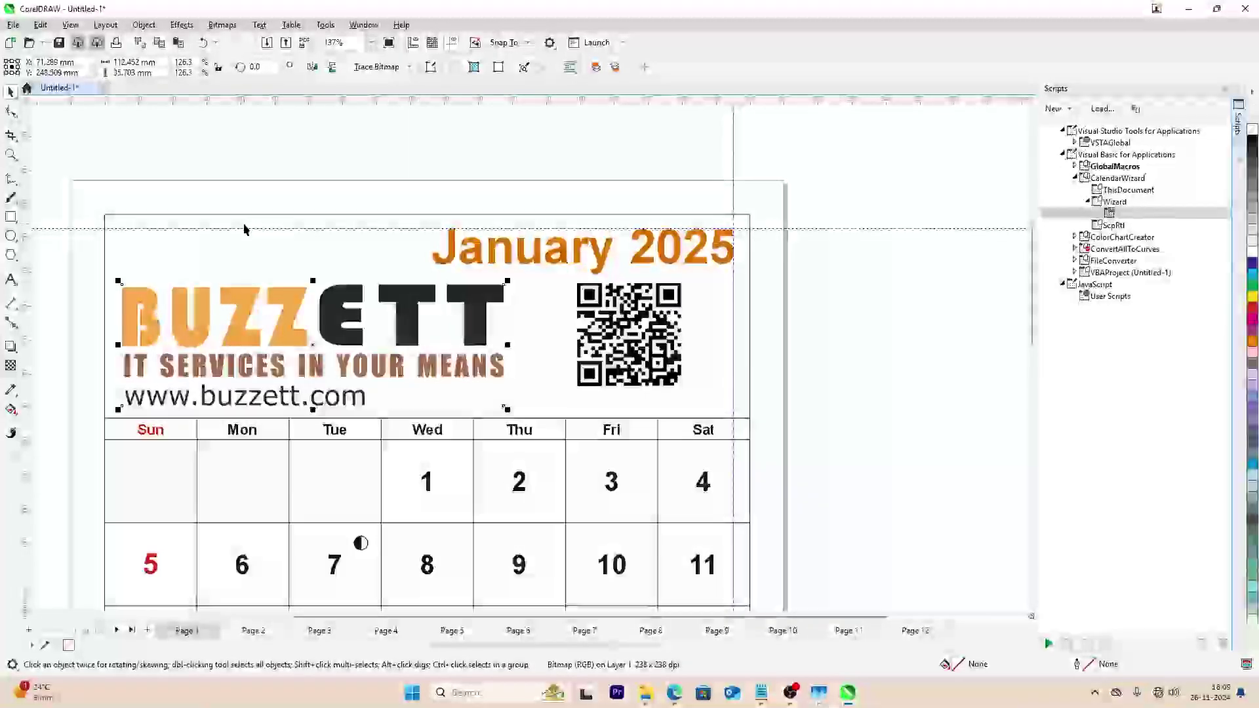
- Give the January header rectangle a fountain fill, trying the Light Blue Shading preset and settling on Light Blue Sky
click(248, 215)
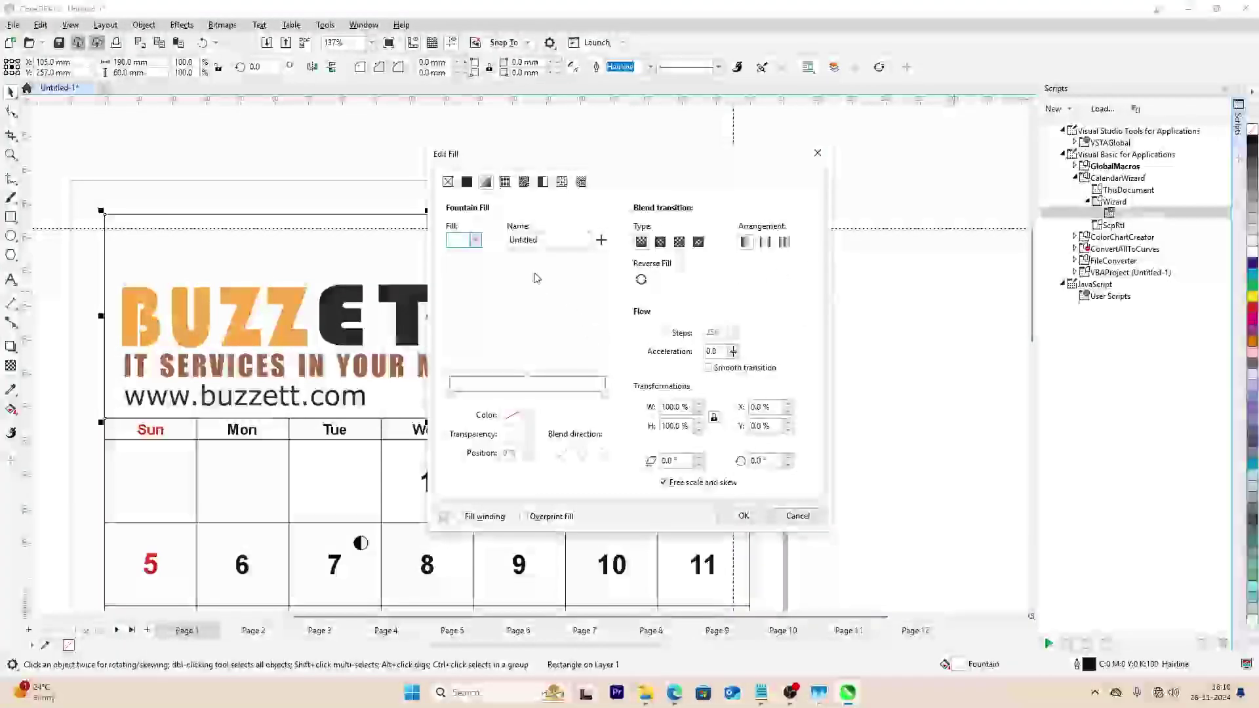
click(477, 241)
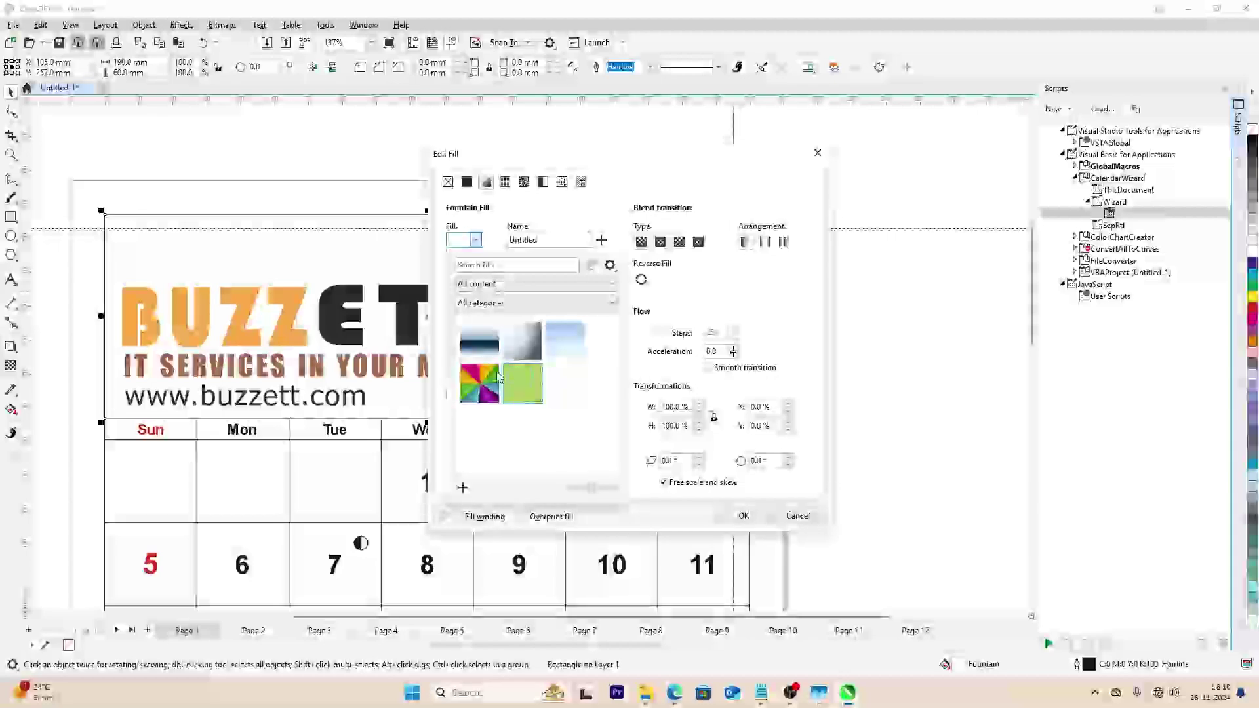
click(518, 359)
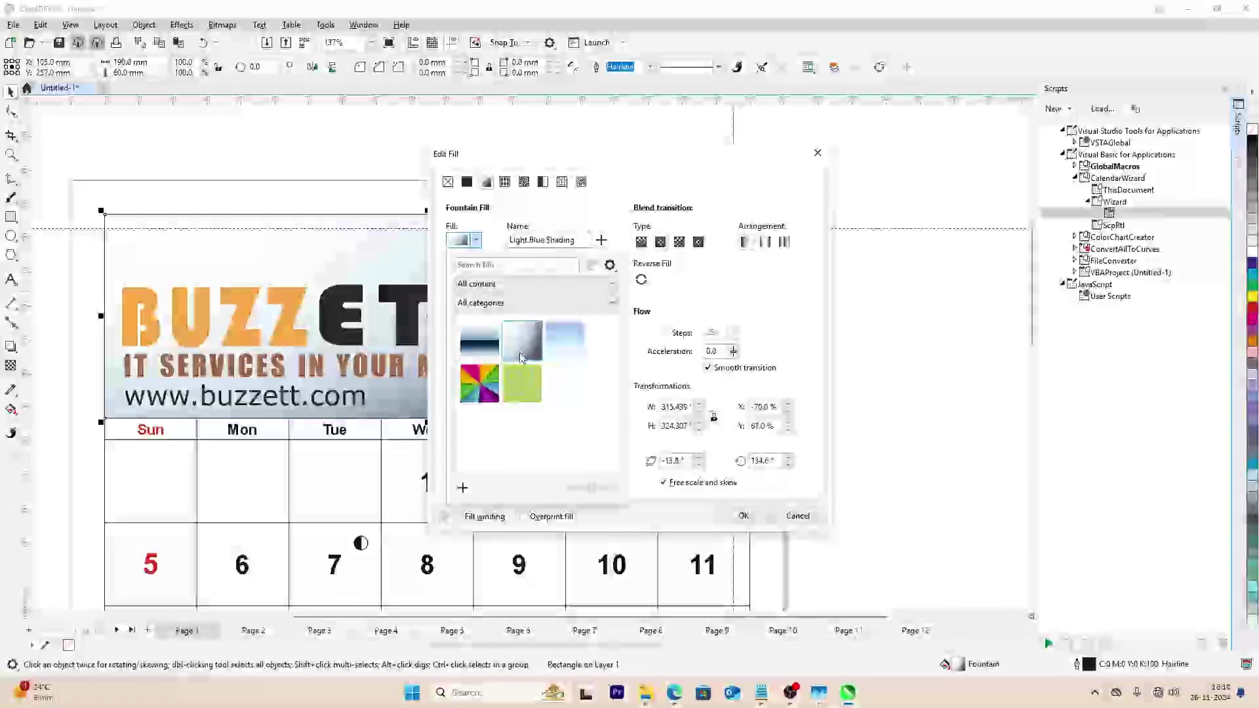
click(687, 161)
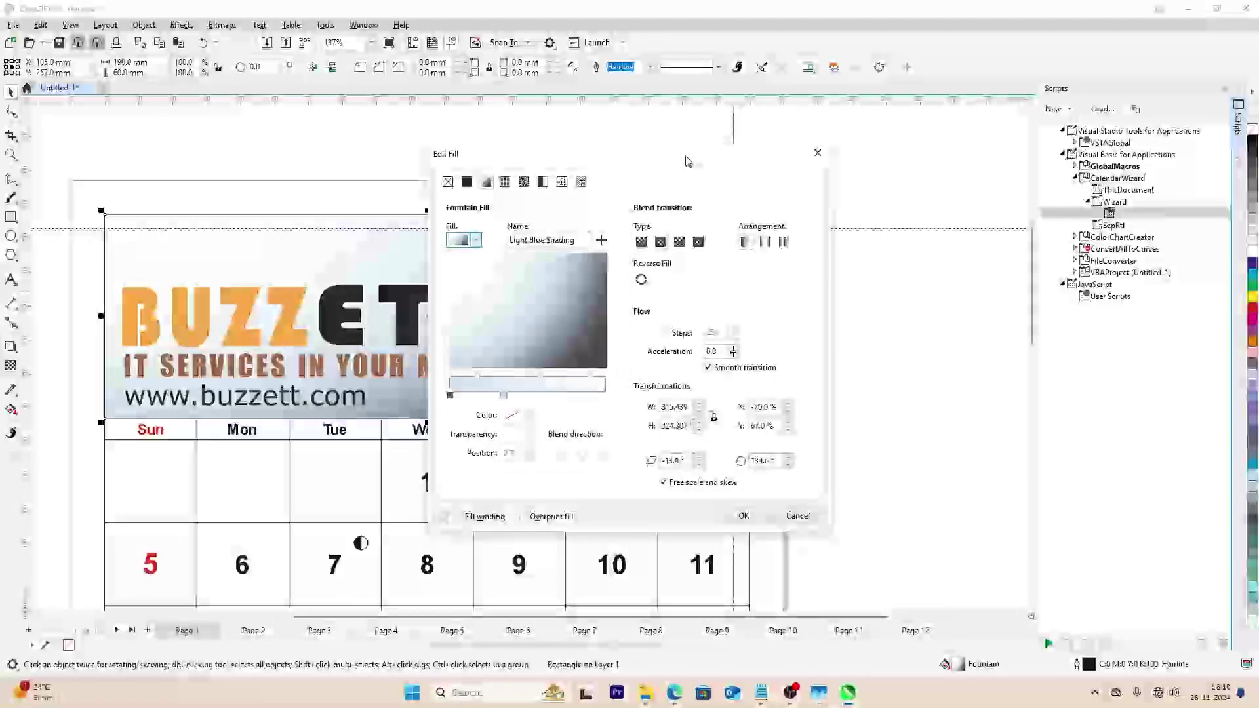
drag(722, 171, 1028, 192)
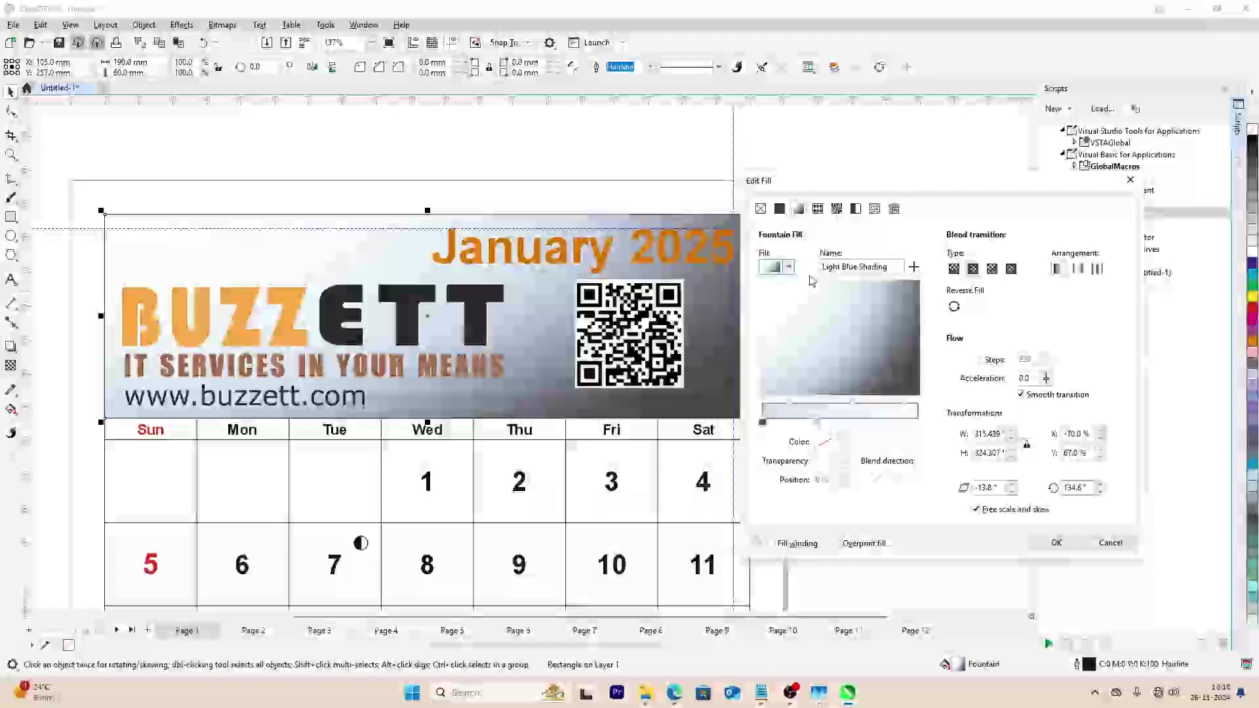
click(789, 269)
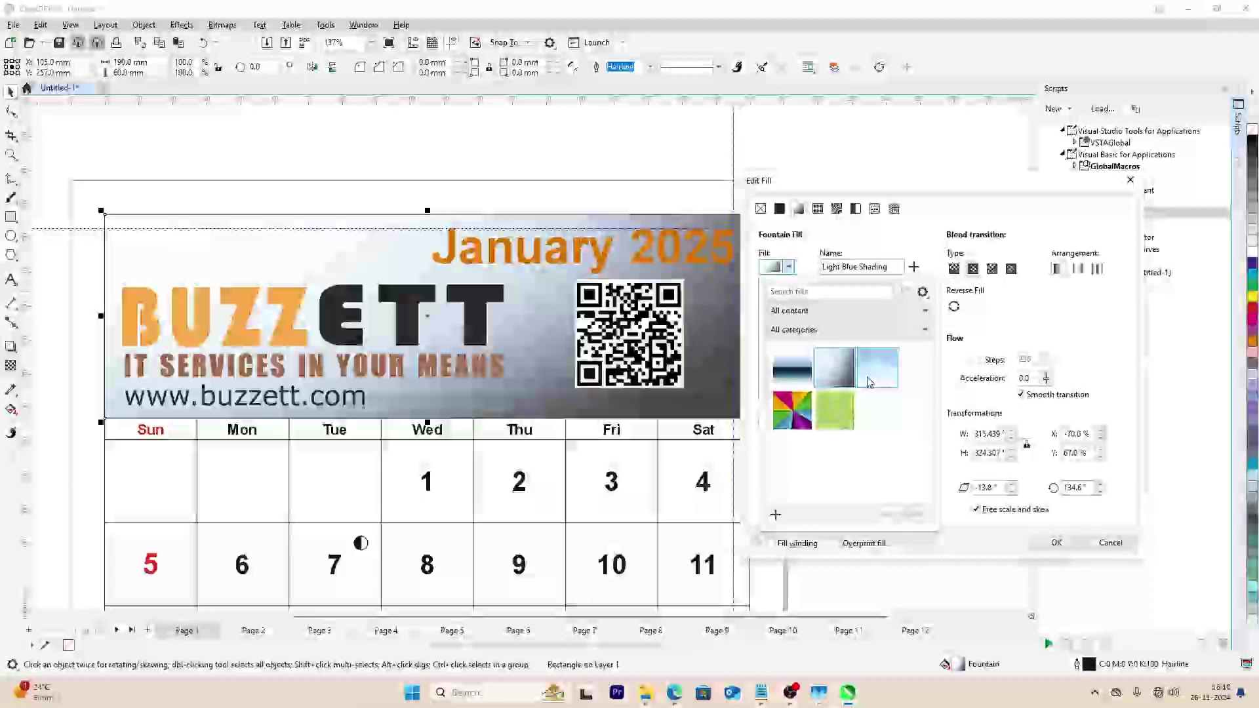
click(869, 383)
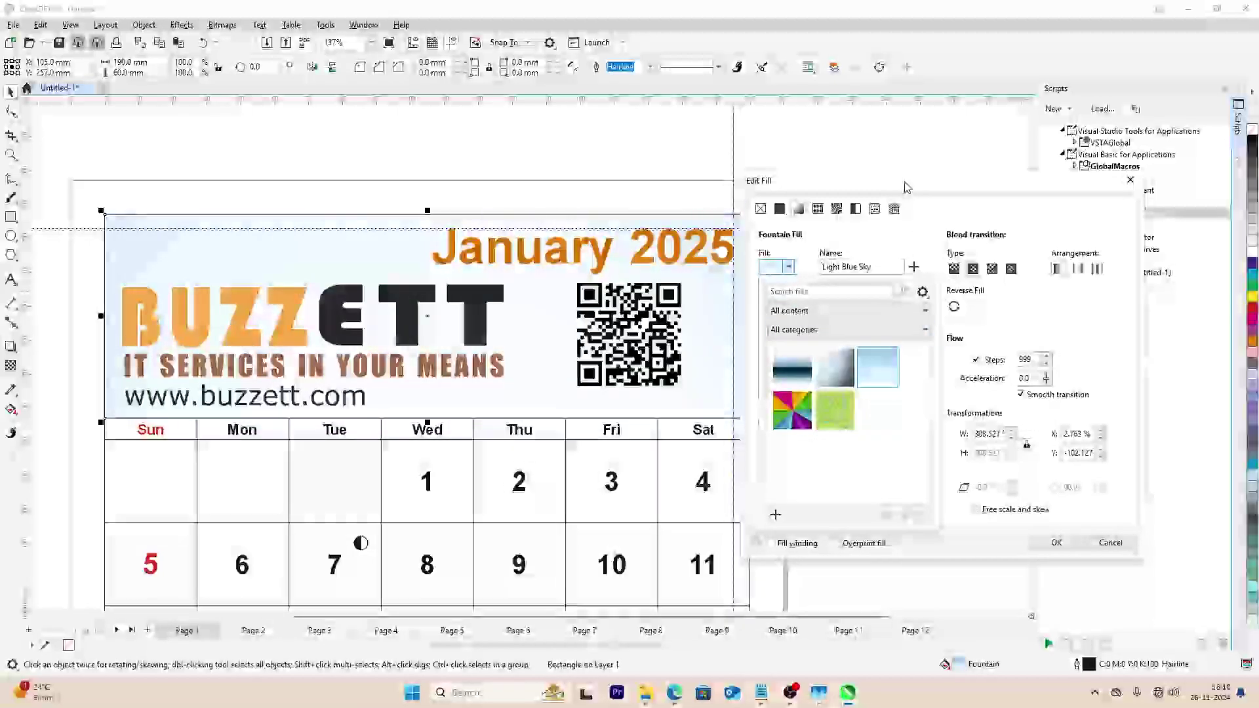
click(1113, 286)
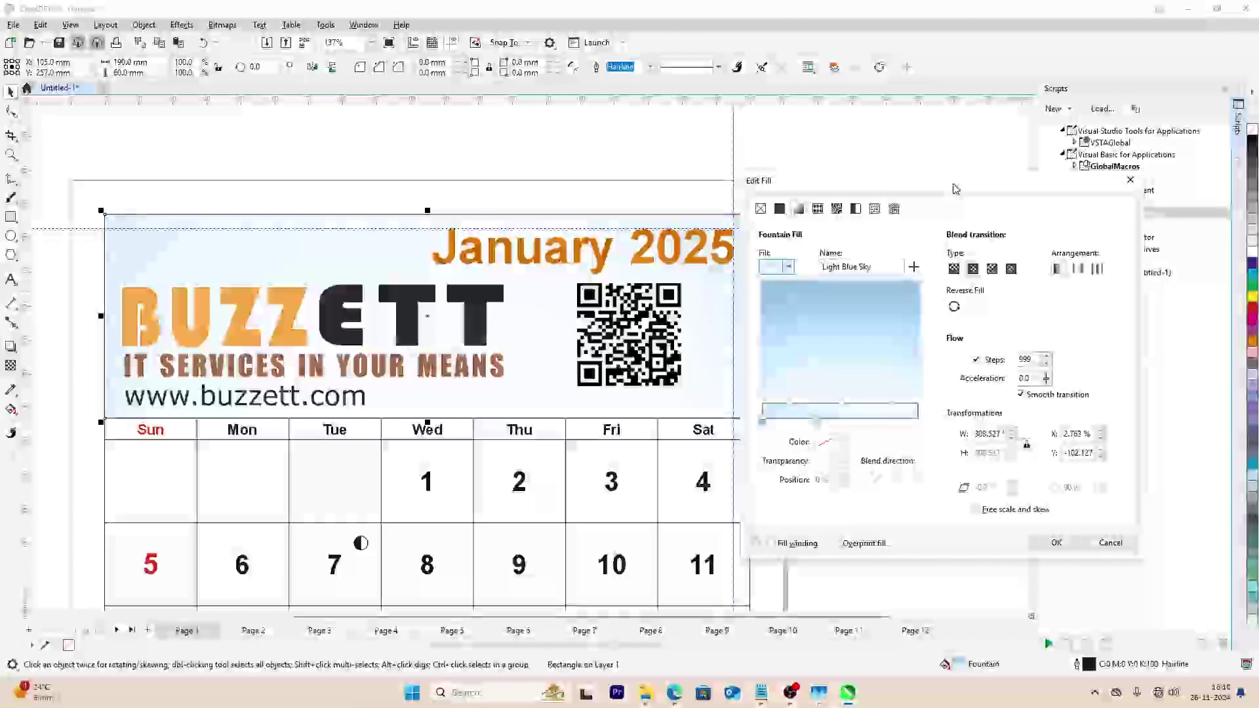
drag(954, 189, 979, 163)
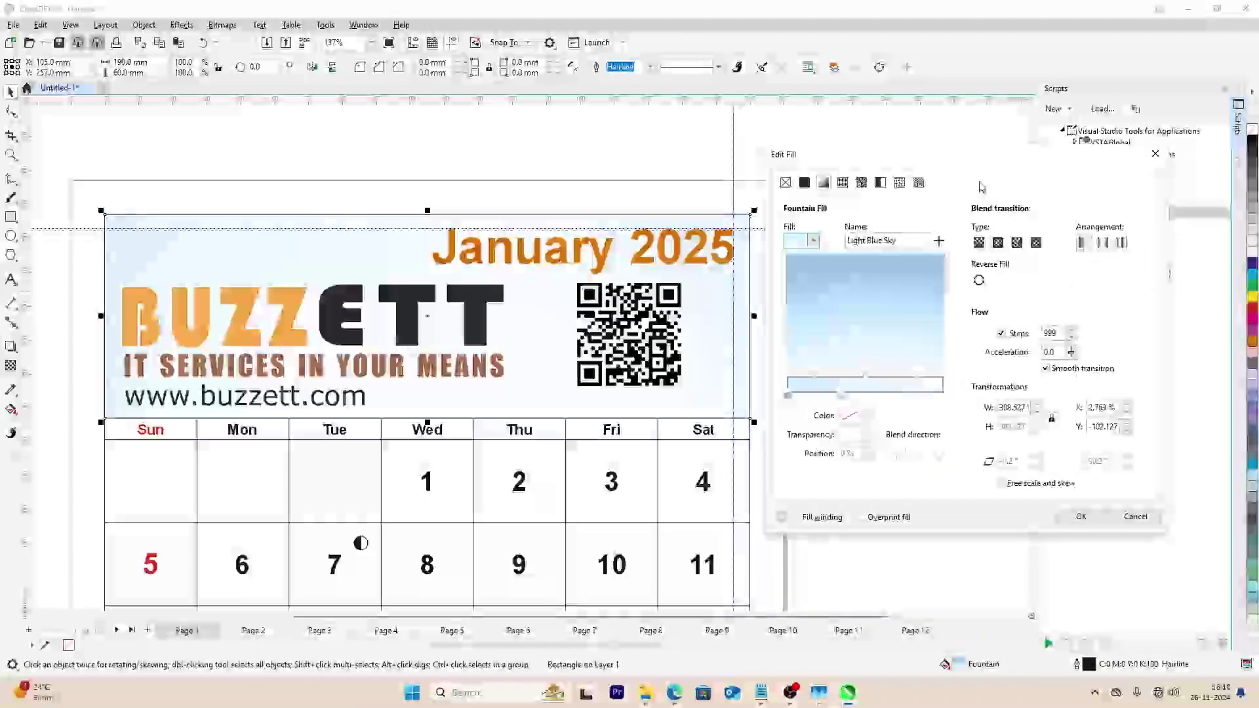
click(1094, 518)
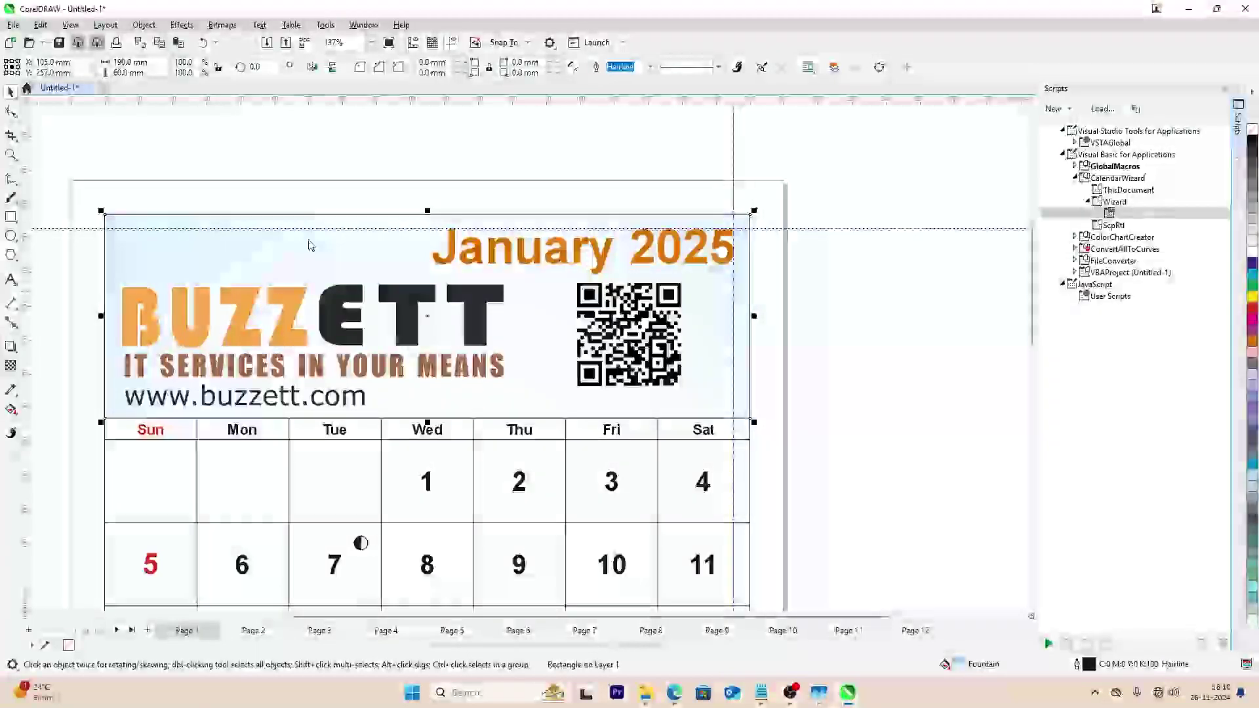
- Shift the QR code in the January header slightly down and toward the Buzzett logo
click(194, 181)
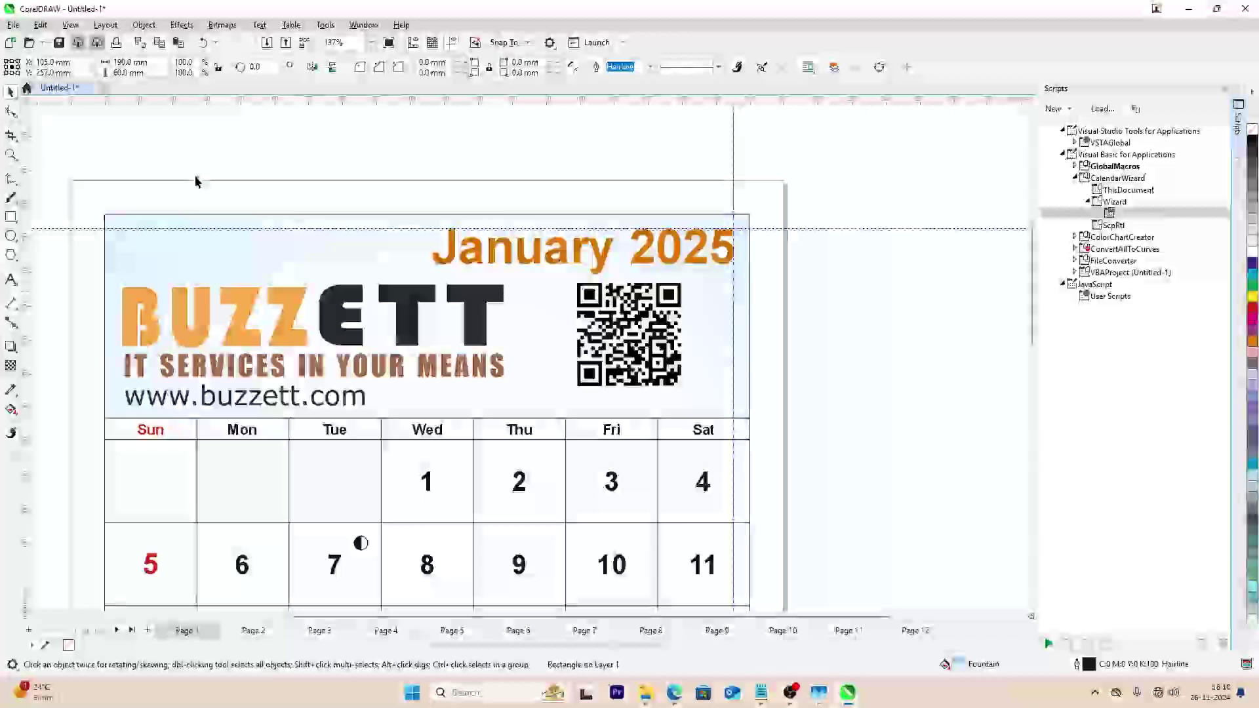
click(173, 311)
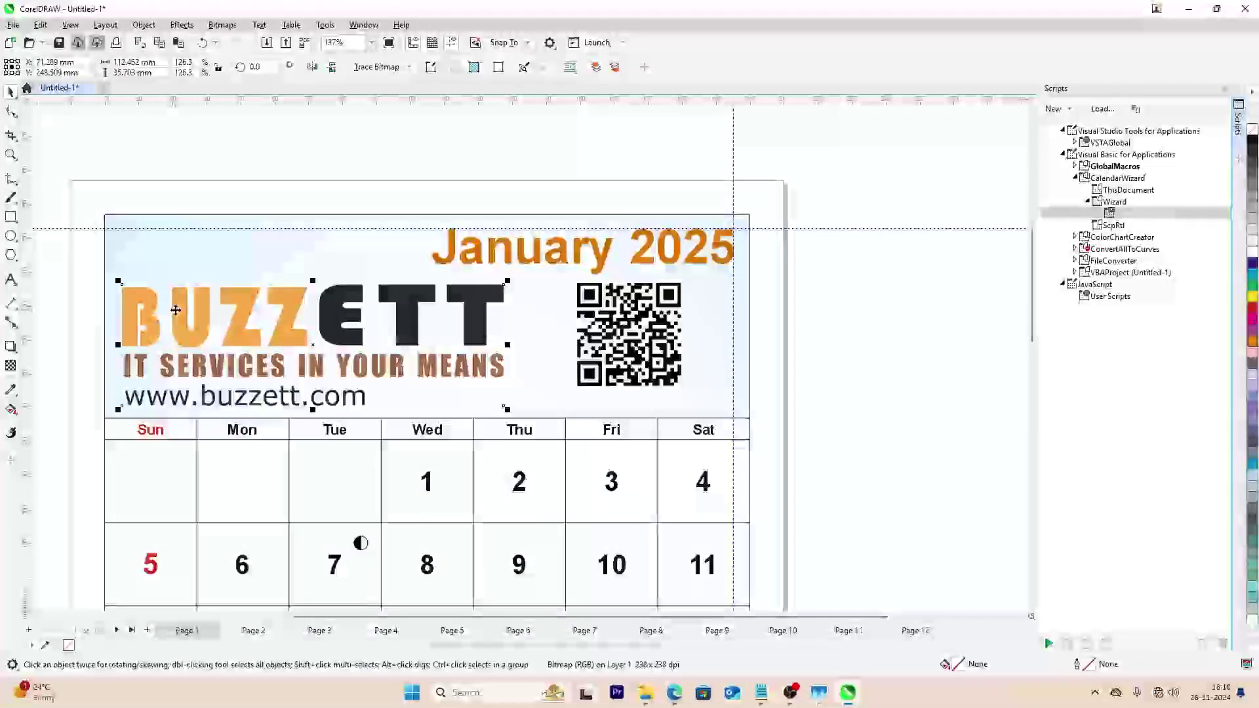
click(590, 368)
drag(594, 355, 590, 369)
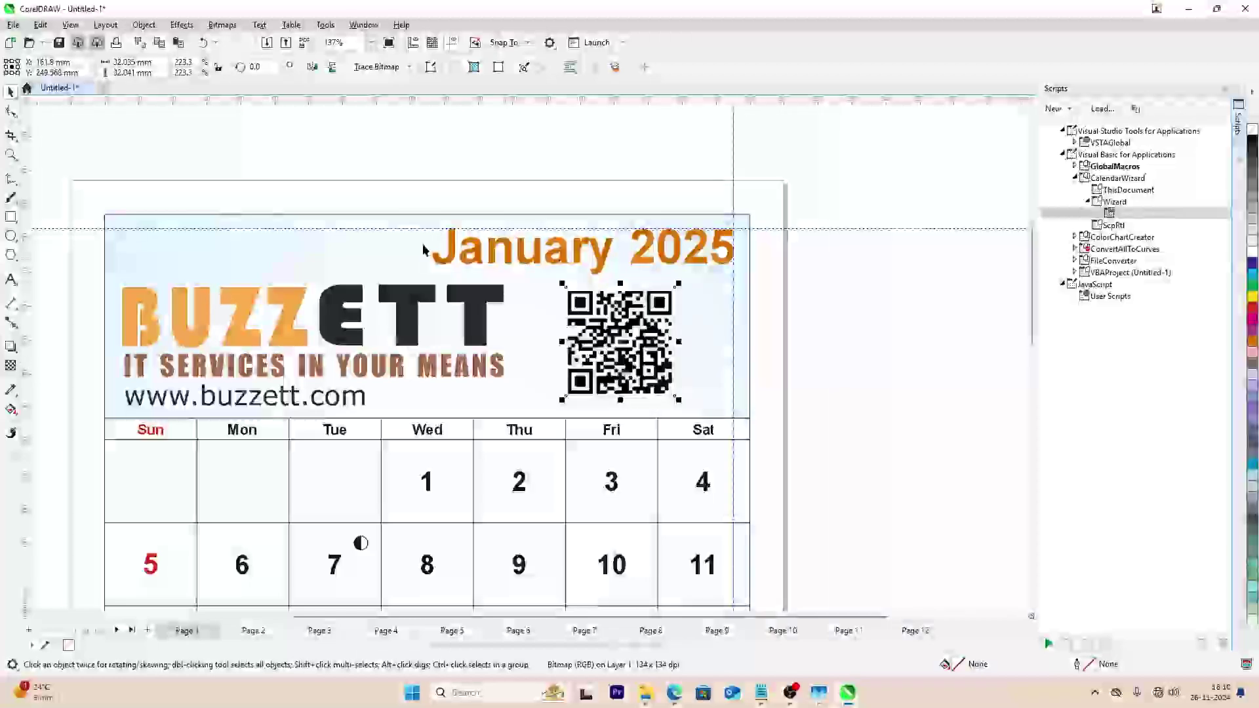
- Group the January header's background rectangle, Buzzett logo and QR code, and order the group behind the month title
click(297, 218)
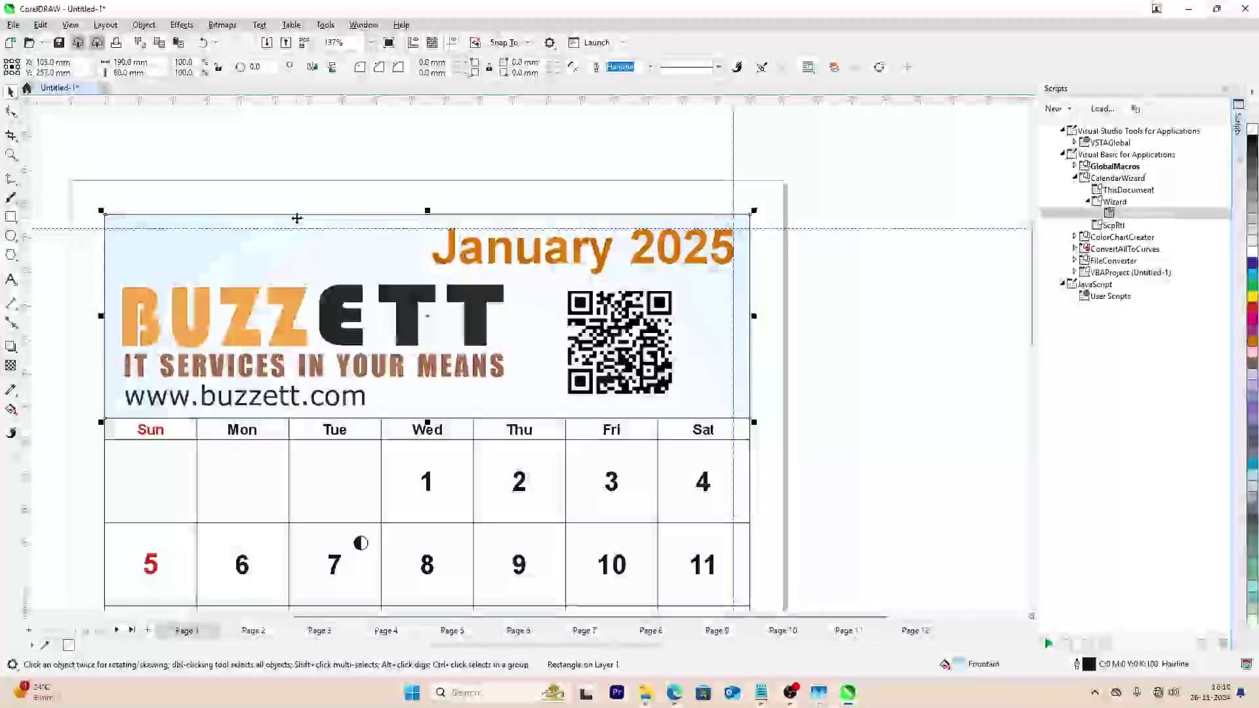
shift+click(277, 317)
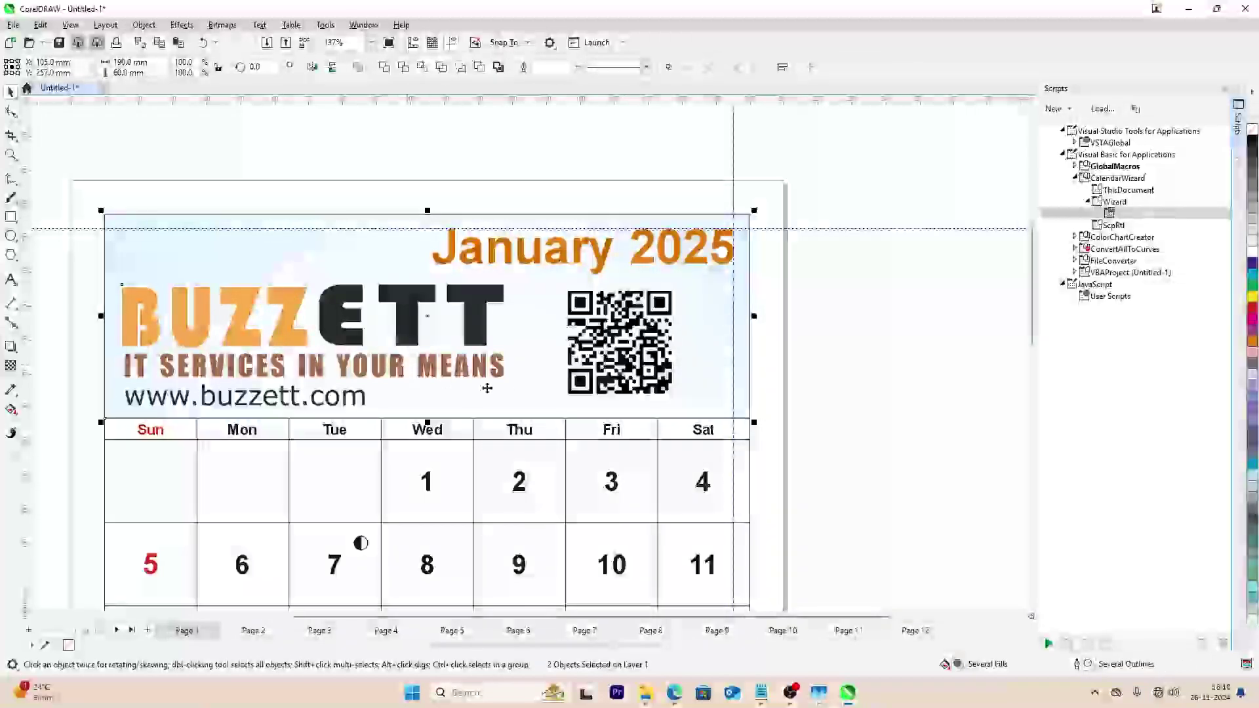
shift+click(605, 369)
key(Delete)
key(ctrl+z)
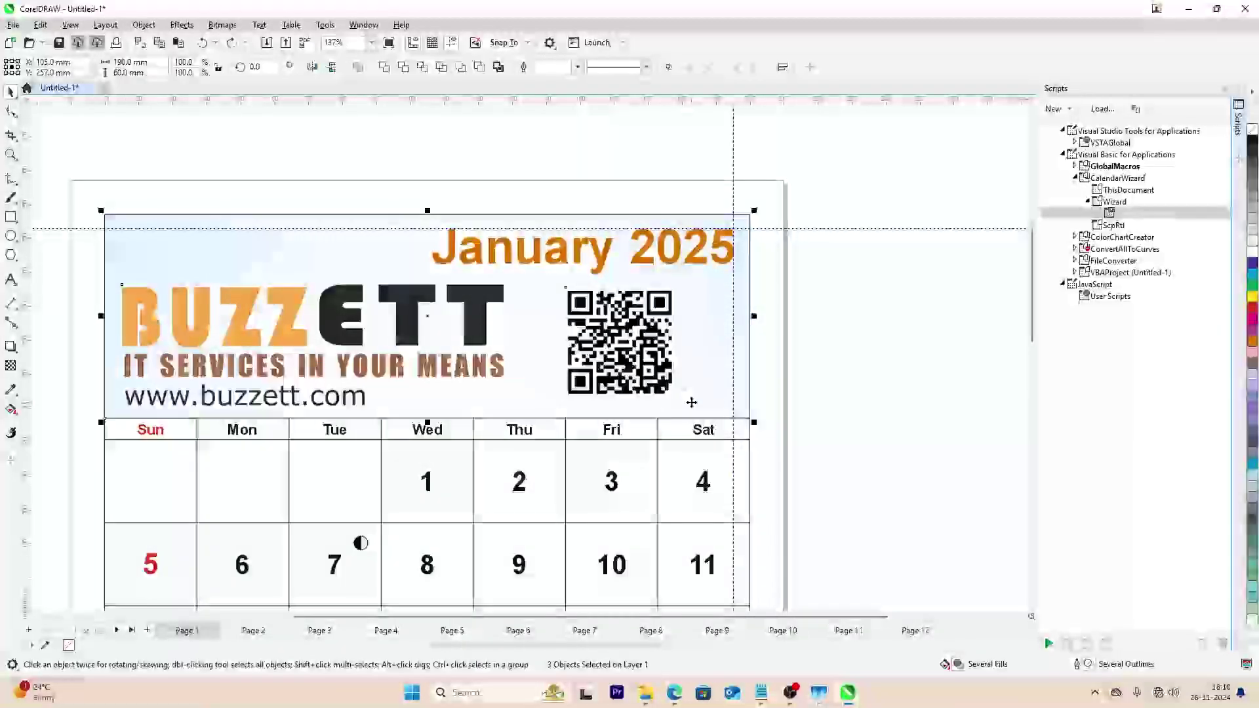
key(ctrl+g)
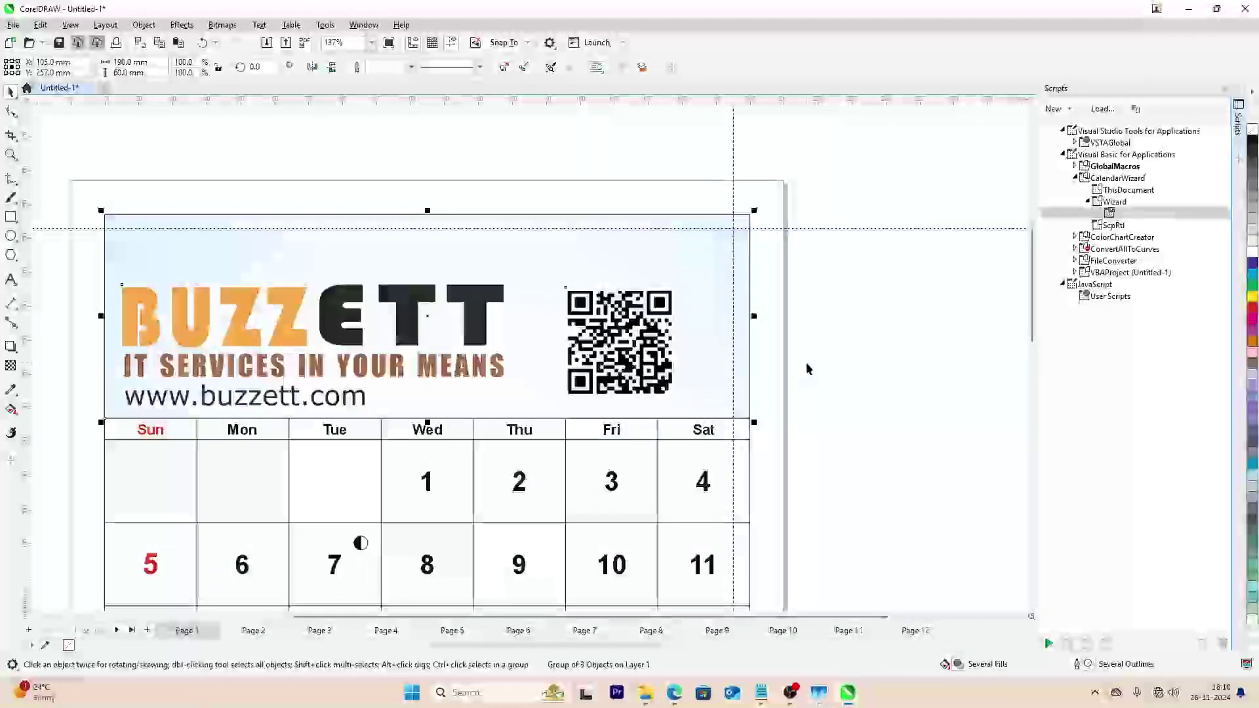
key(ctrl+Page_Down)
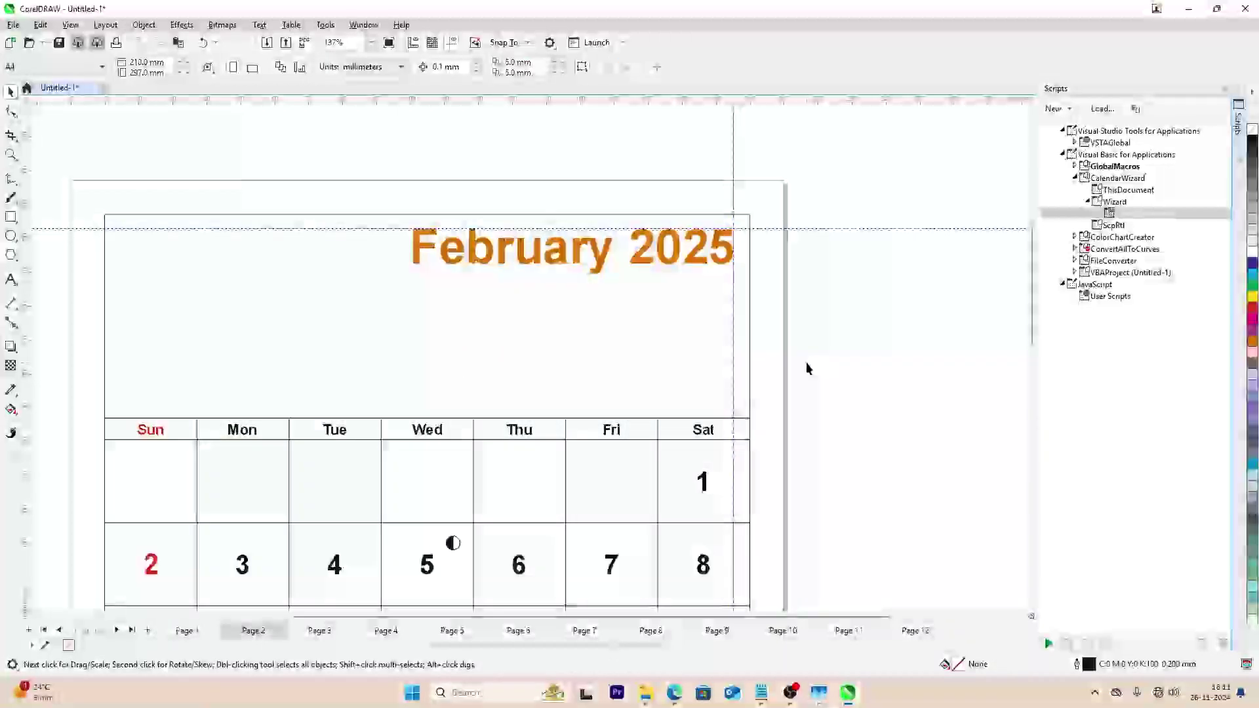
- Replace the empty header rectangle on the February page with a copy of the grouped January header, placed behind the month title
click(522, 343)
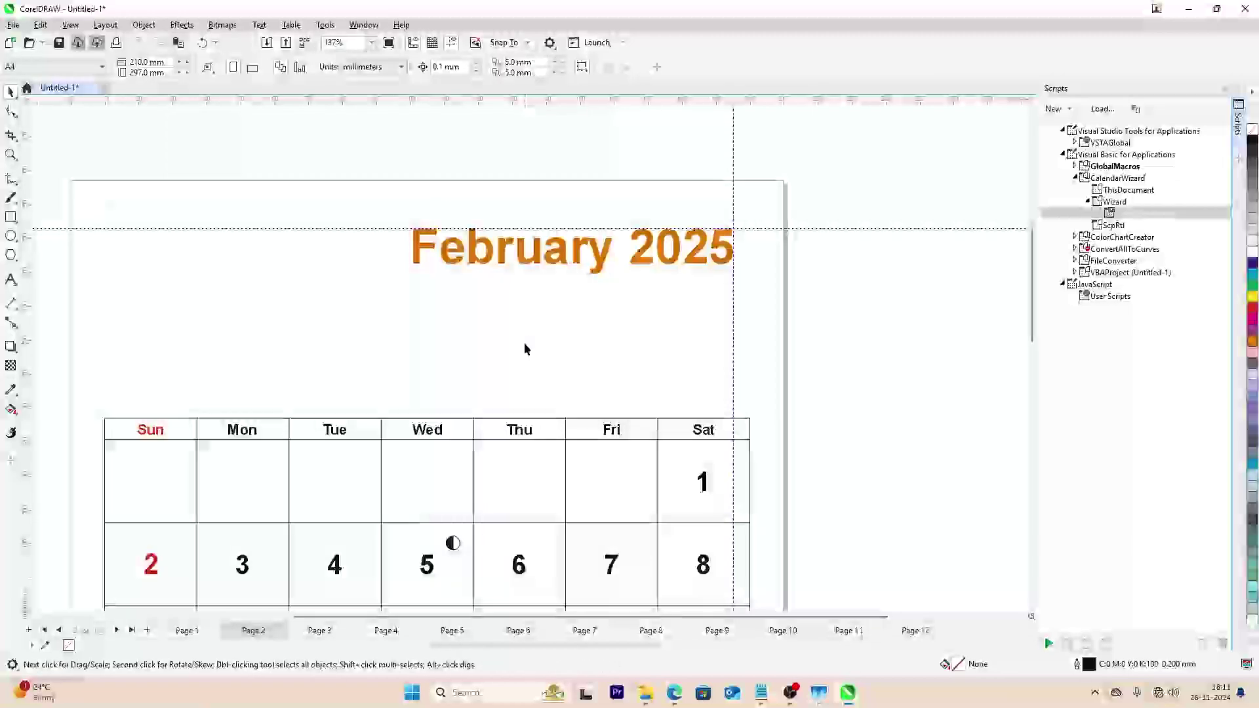
key(ctrl+v)
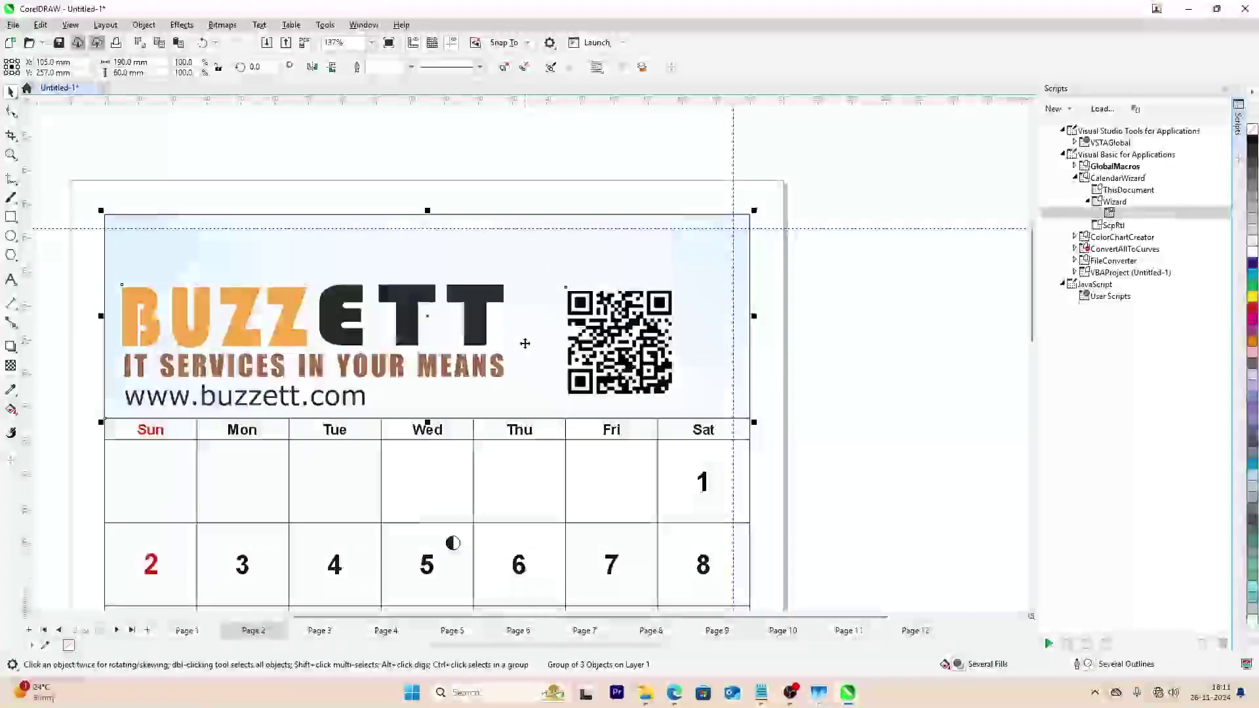
key(shift+Page_Down)
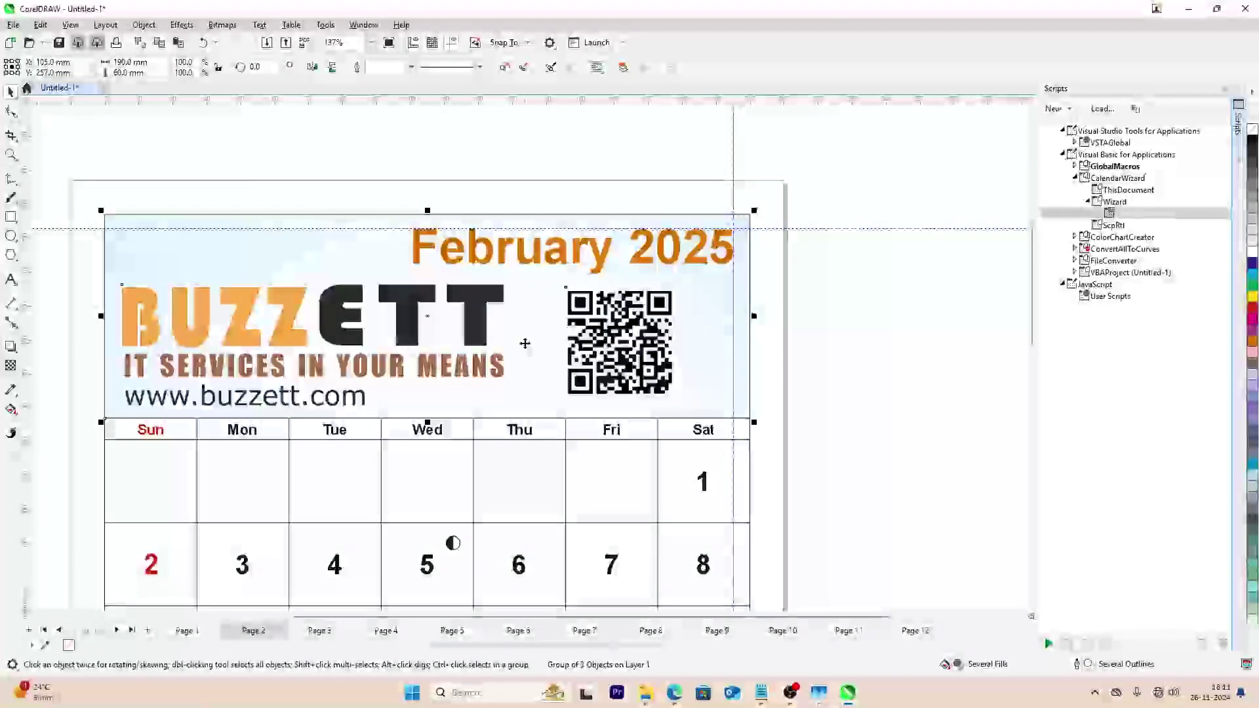
- On the March page, delete the empty header rectangle, paste the branded header group and send it behind the title
key(Page_Down)
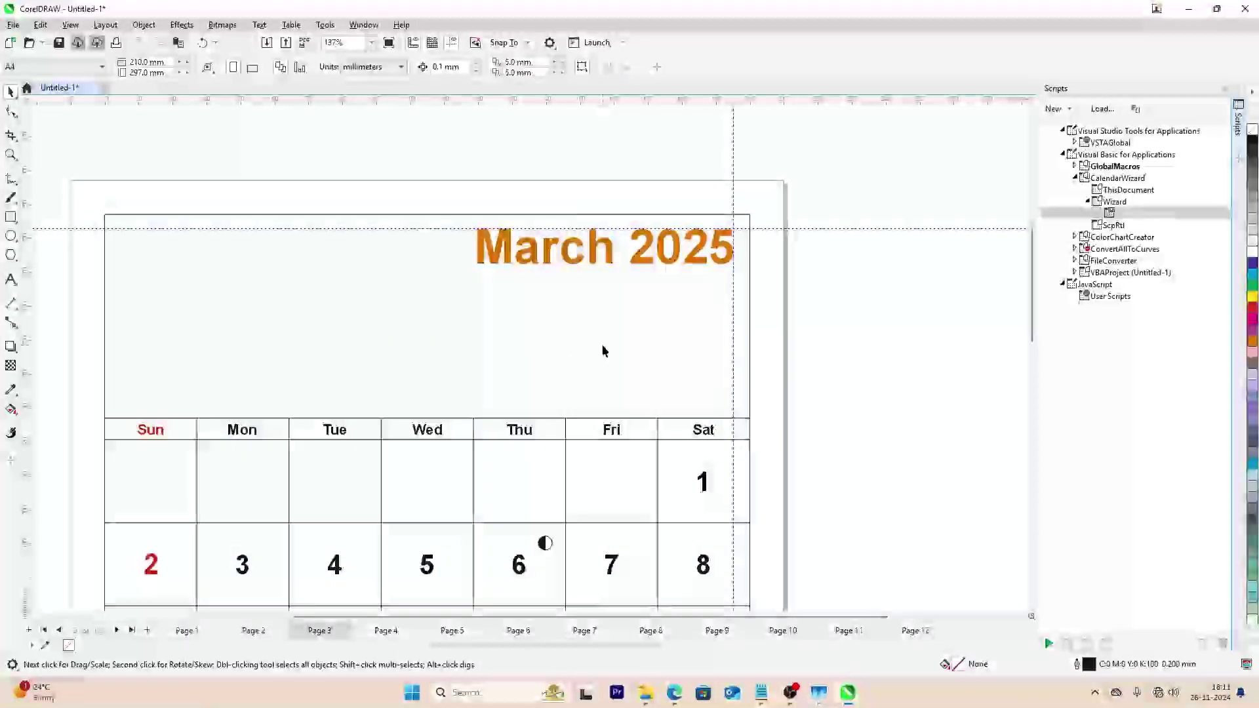
click(719, 297)
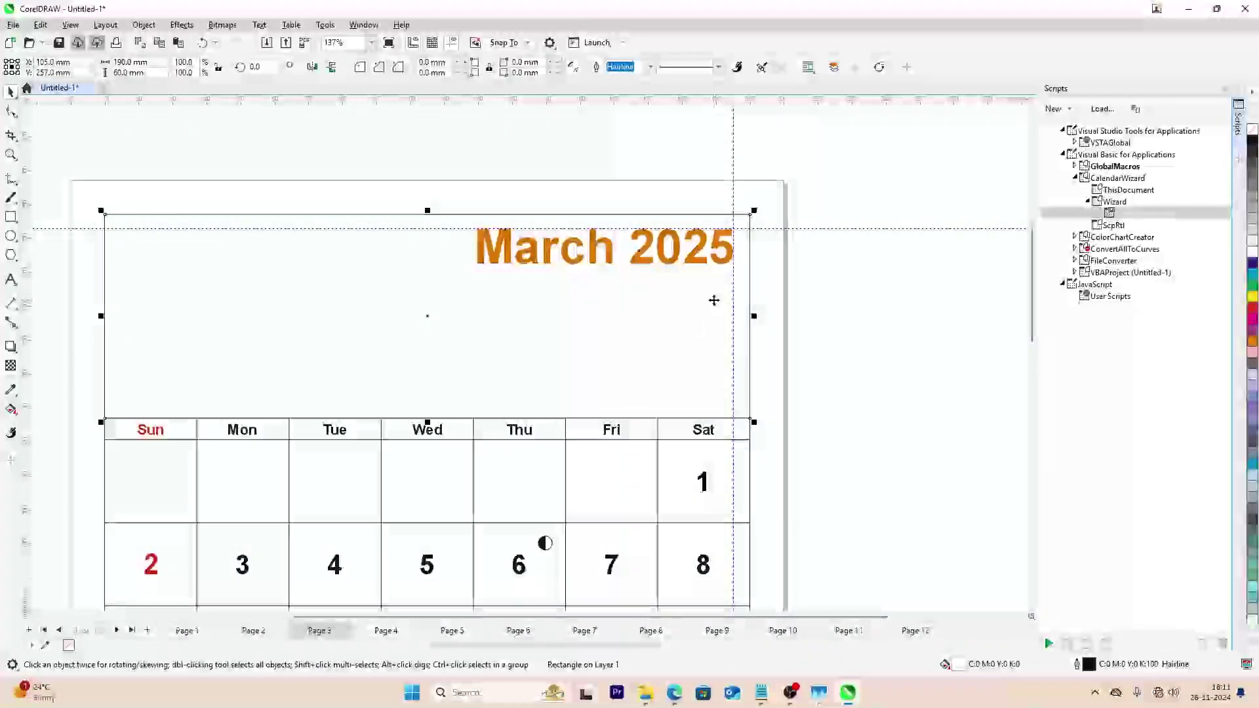
key(Delete)
key(ctrl+v)
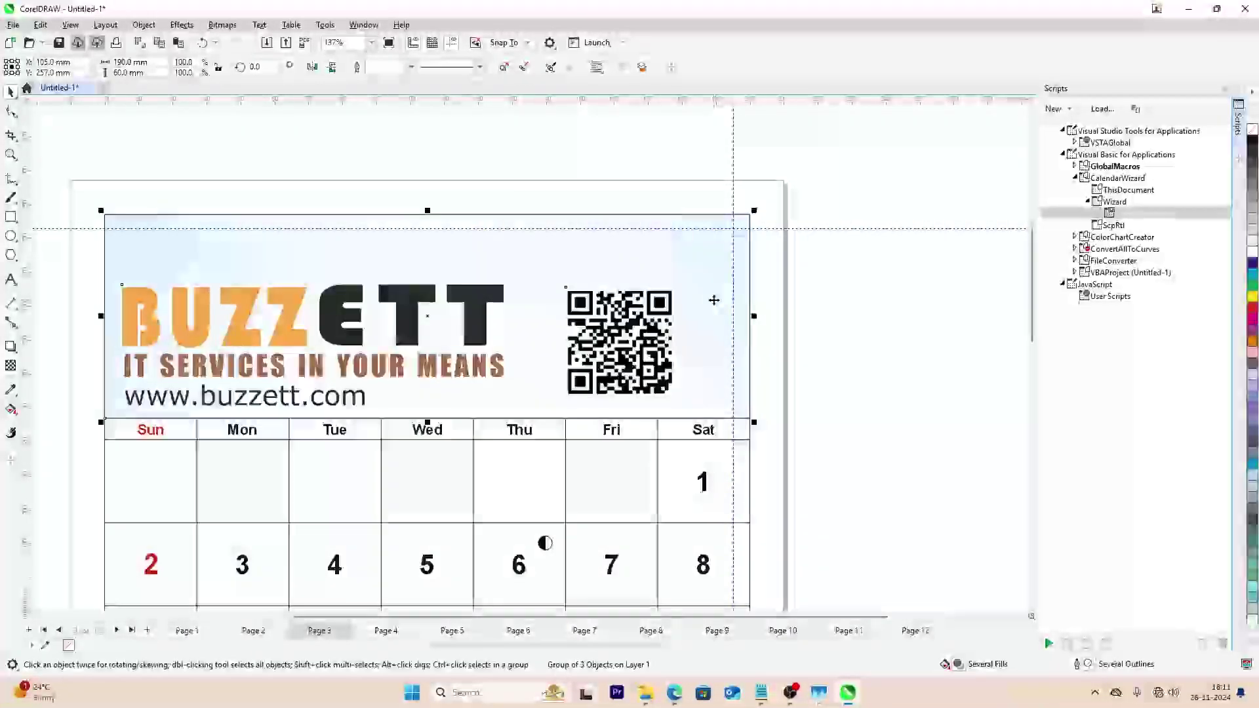
key(shift+Page_Down)
- On the April page, swap the blank header rectangle for the pasted Buzzett header group and send it to the back
key(Page_Down)
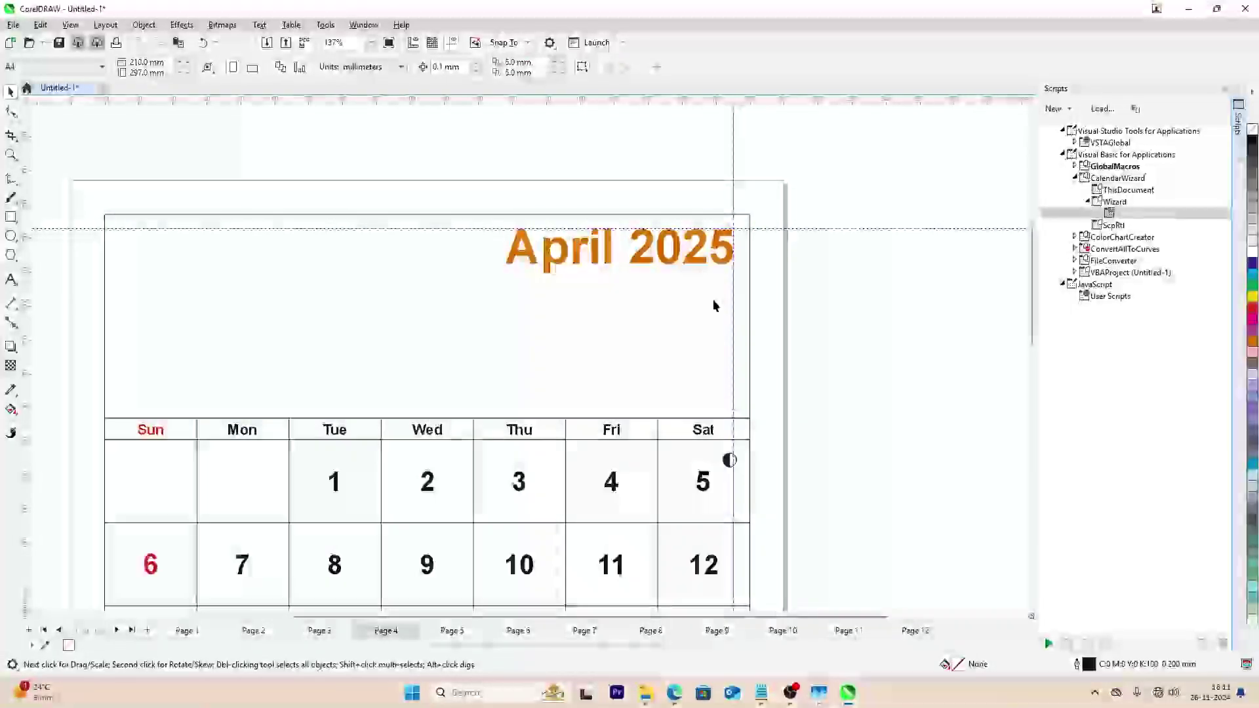
click(706, 299)
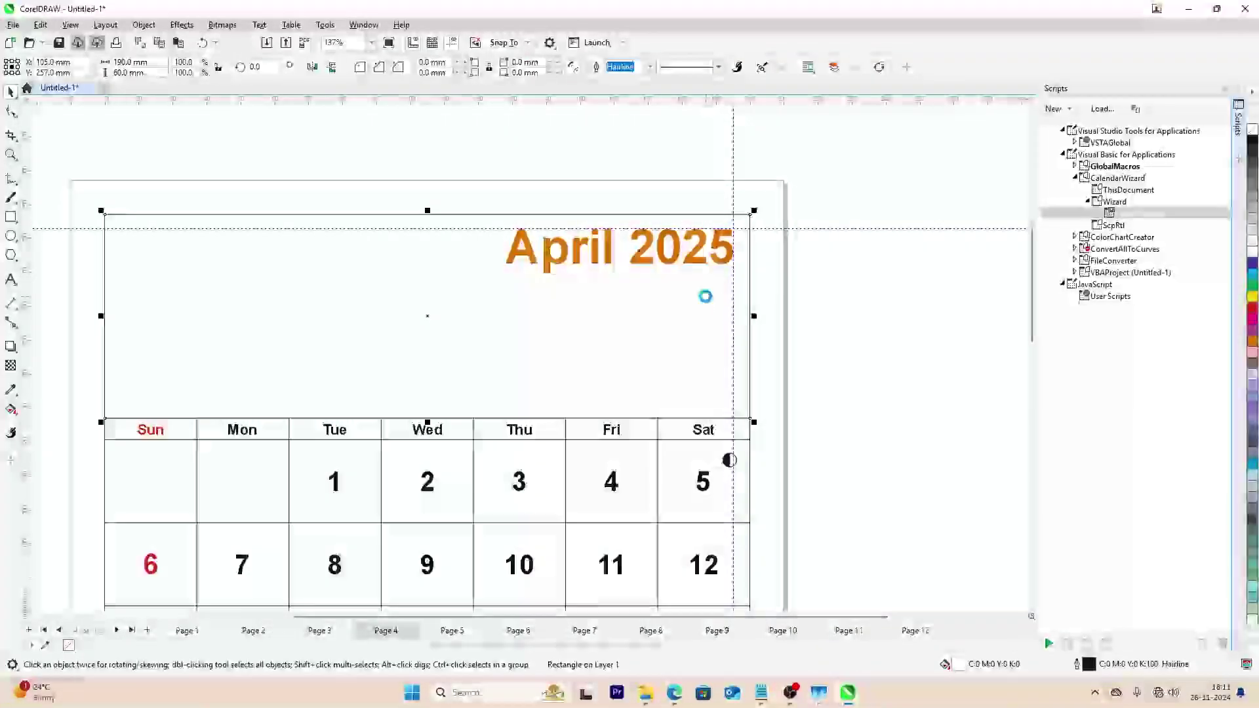
key(Delete)
key(ctrl+v)
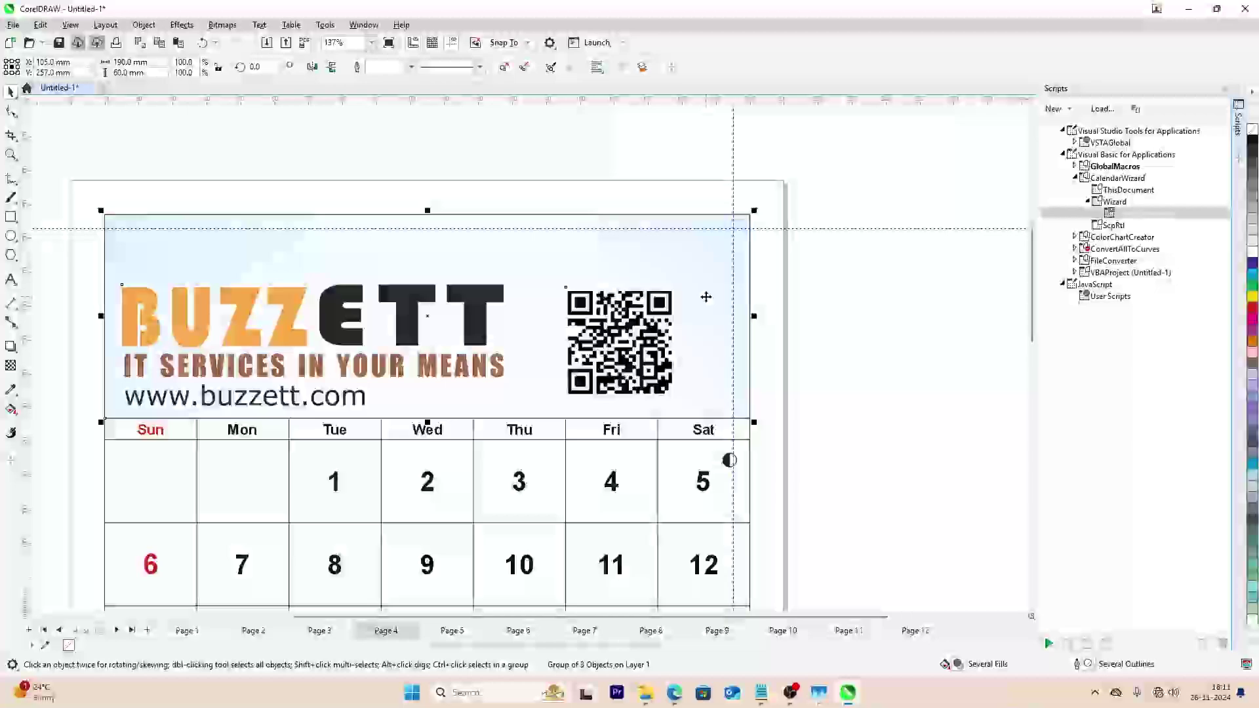
key(shift+Page_Down)
- Replace the May page's blank header rectangle with the copied Buzzett header group, sent to the back of the page
key(Page_Down)
click(705, 299)
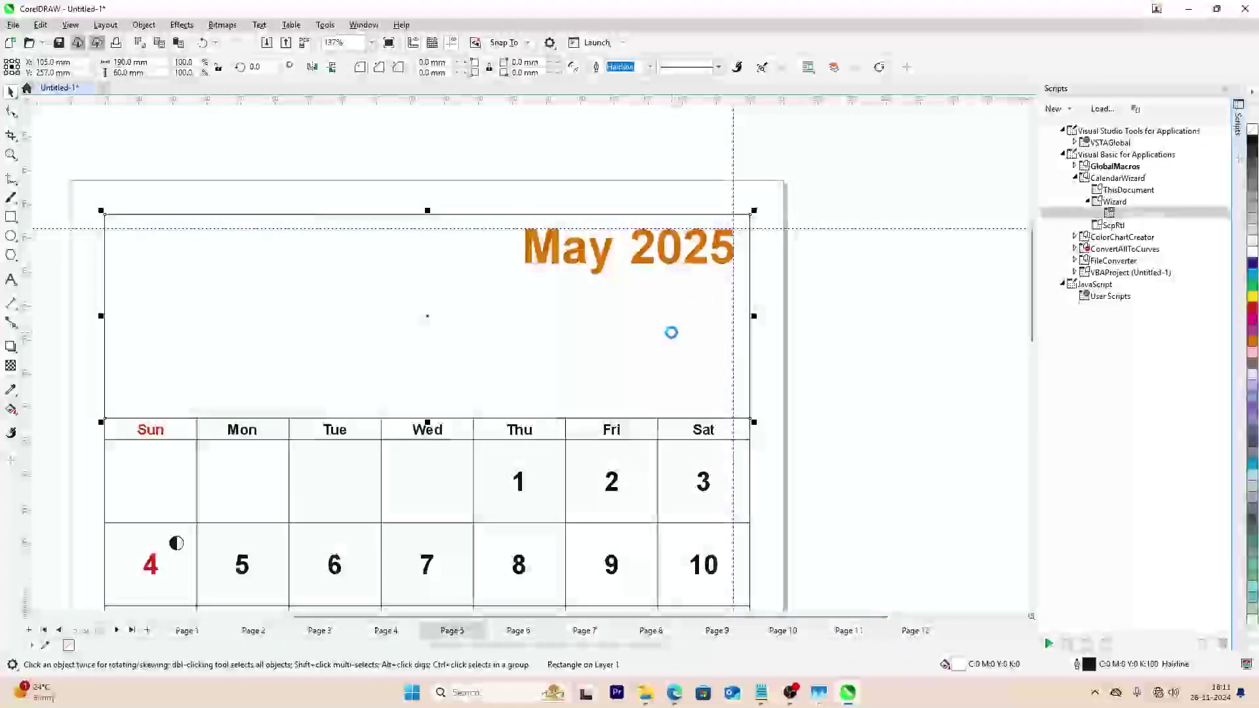
key(ctrl+v)
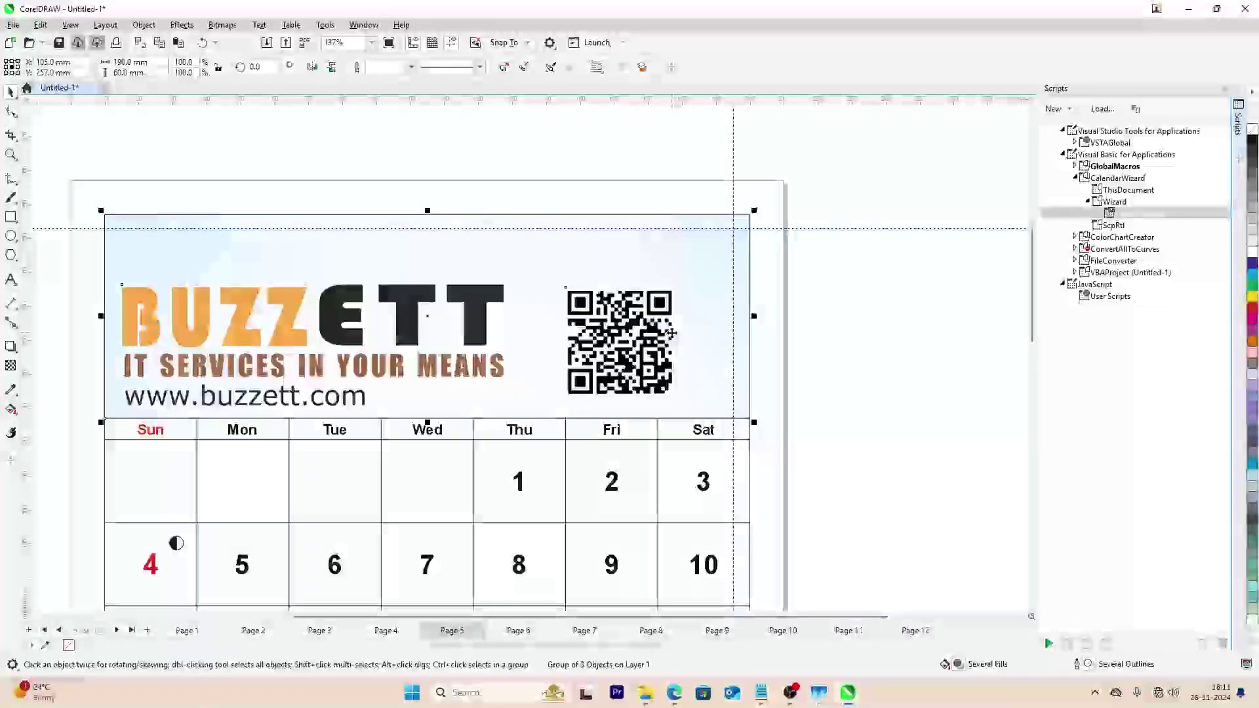
key(ctrl+End)
- Remove the June page's blank header rectangle and paste the branded header group in its place, behind all other objects
key(Page_Down)
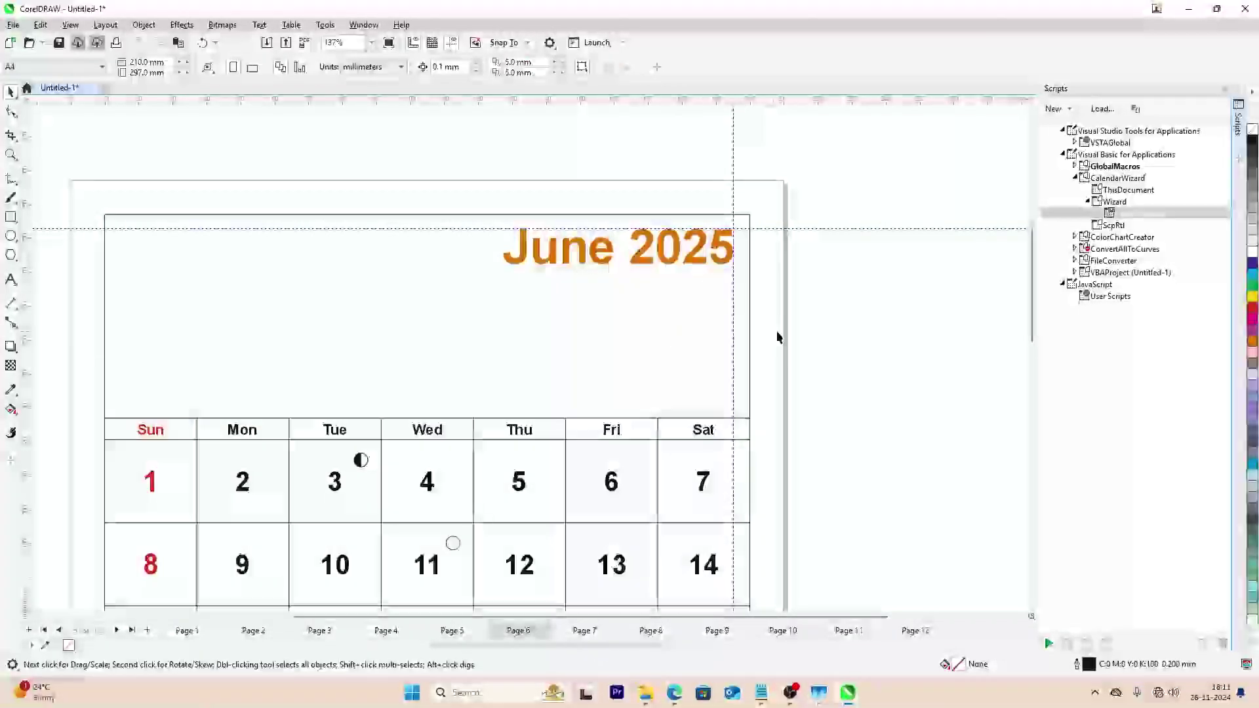
click(720, 338)
key(Delete)
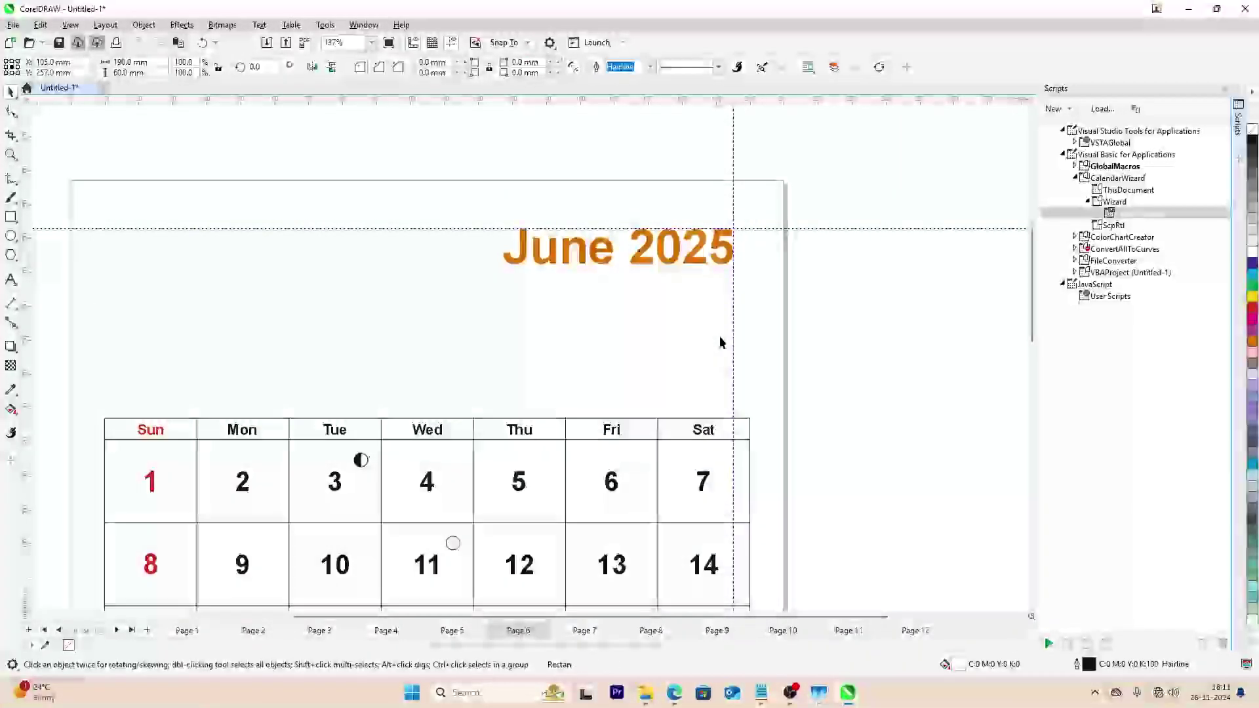
key(ctrl+v)
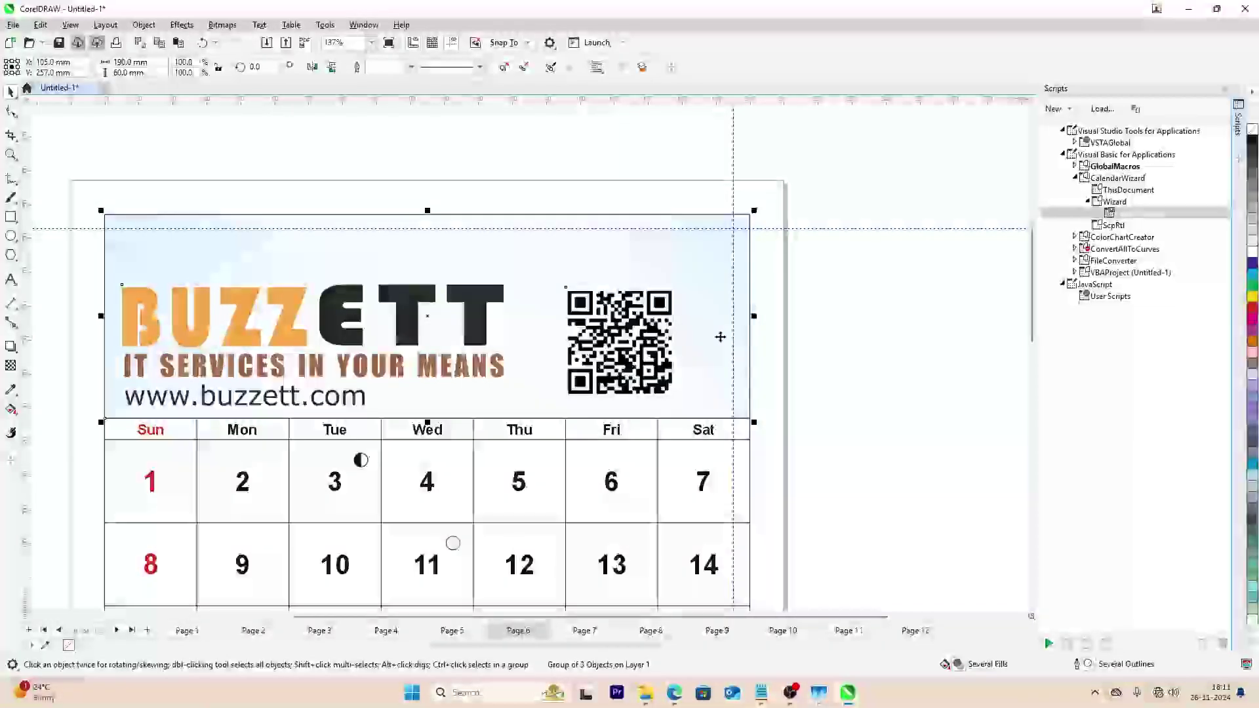
key(ctrl+End)
- Delete the July page's blank header rectangle, paste the Buzzett header group and send it to the back of the page
key(Page_Down)
click(720, 340)
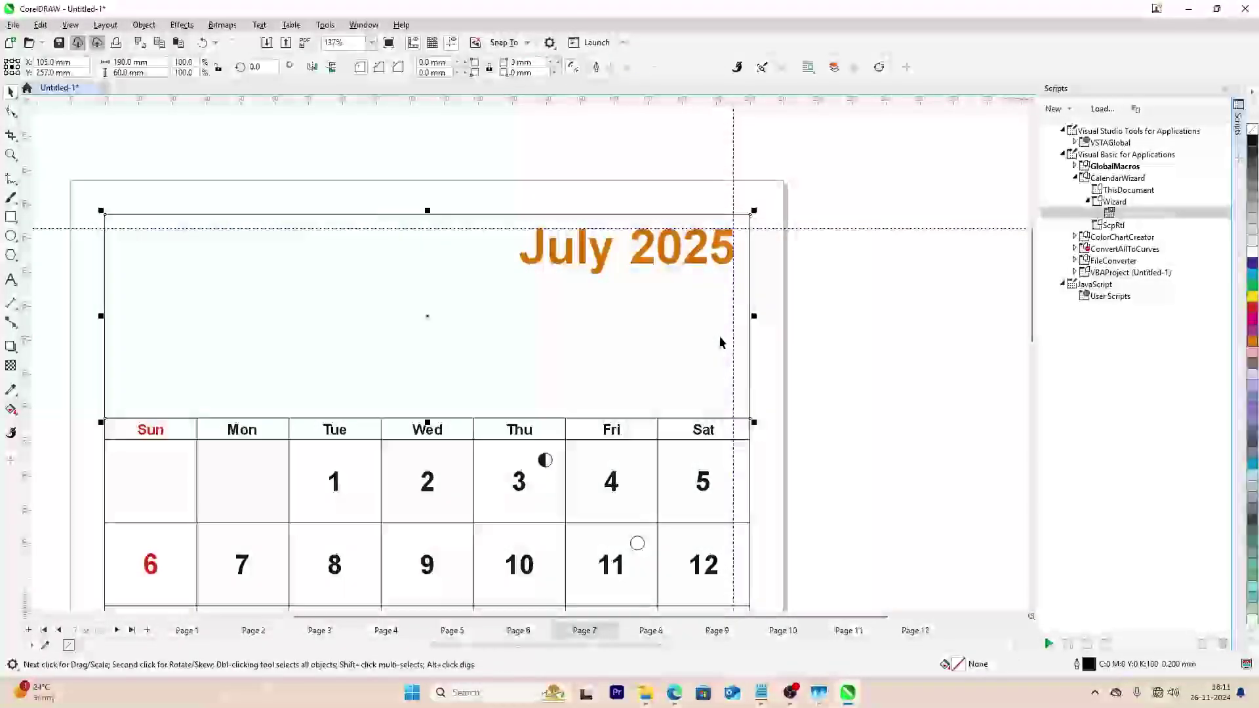
key(Delete)
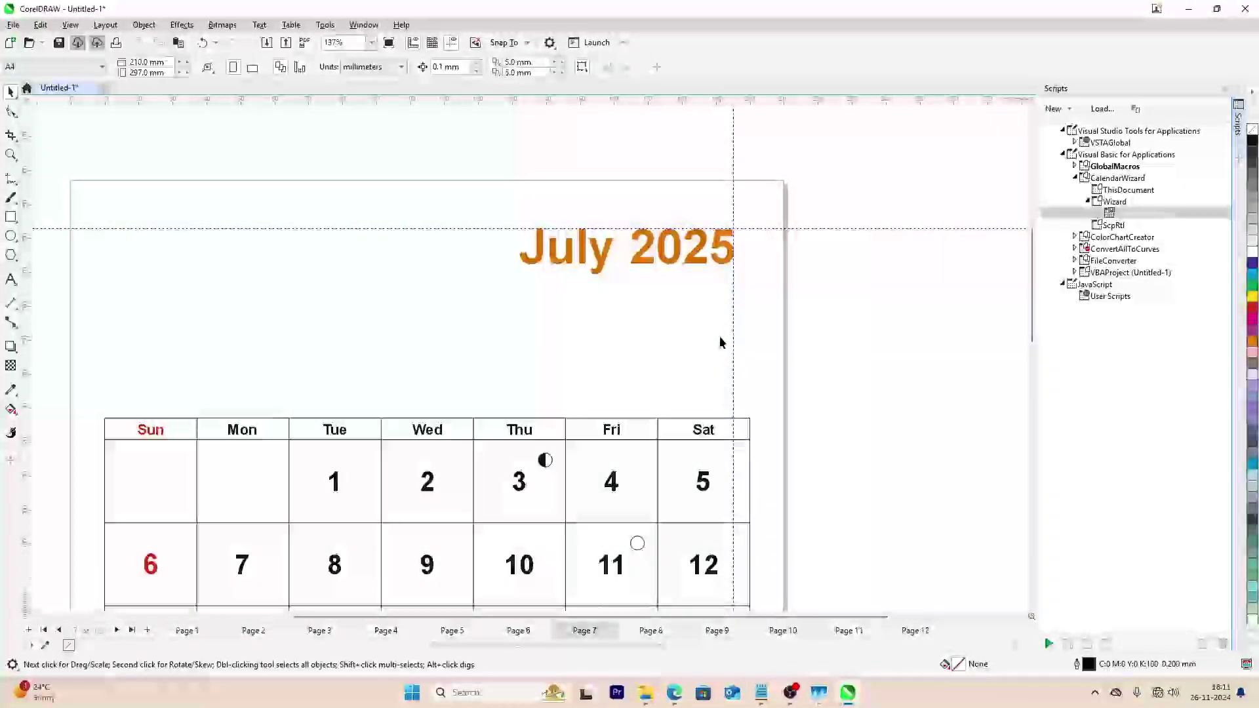
key(ctrl+v)
key(ctrl+End)
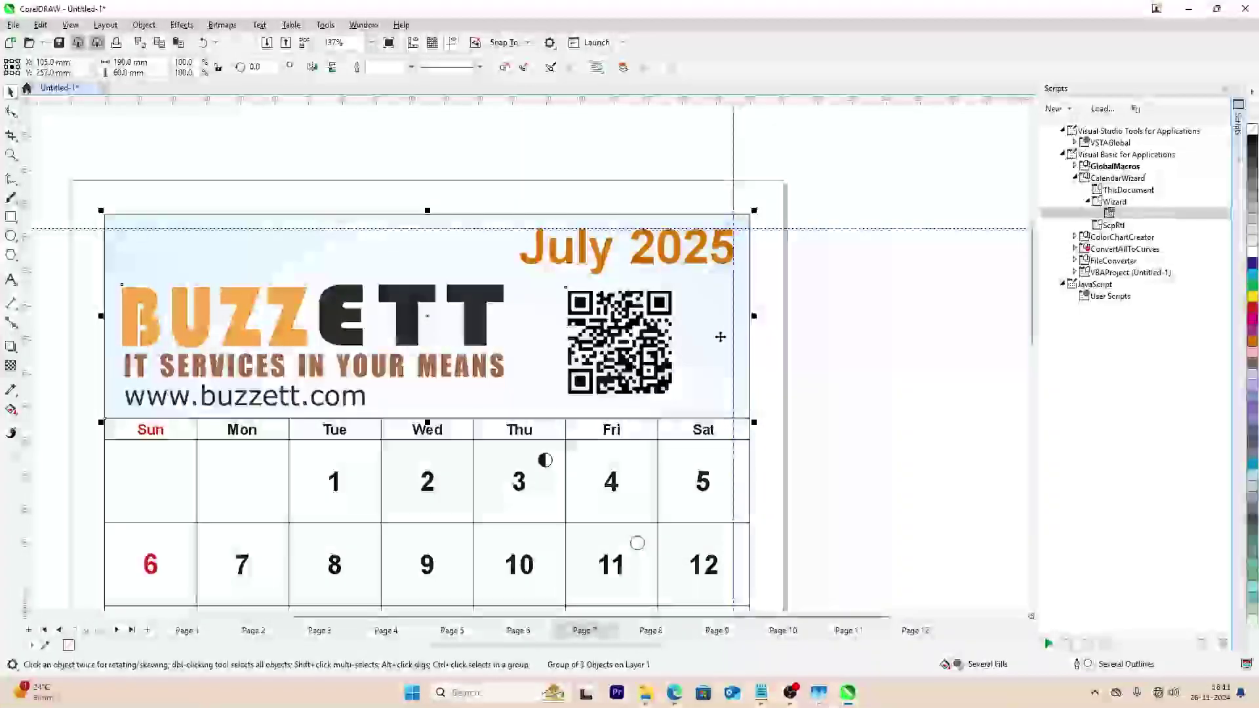
- On the August page, delete the blank header rectangle and paste the Buzzett header group behind the month title
key(Page_Down)
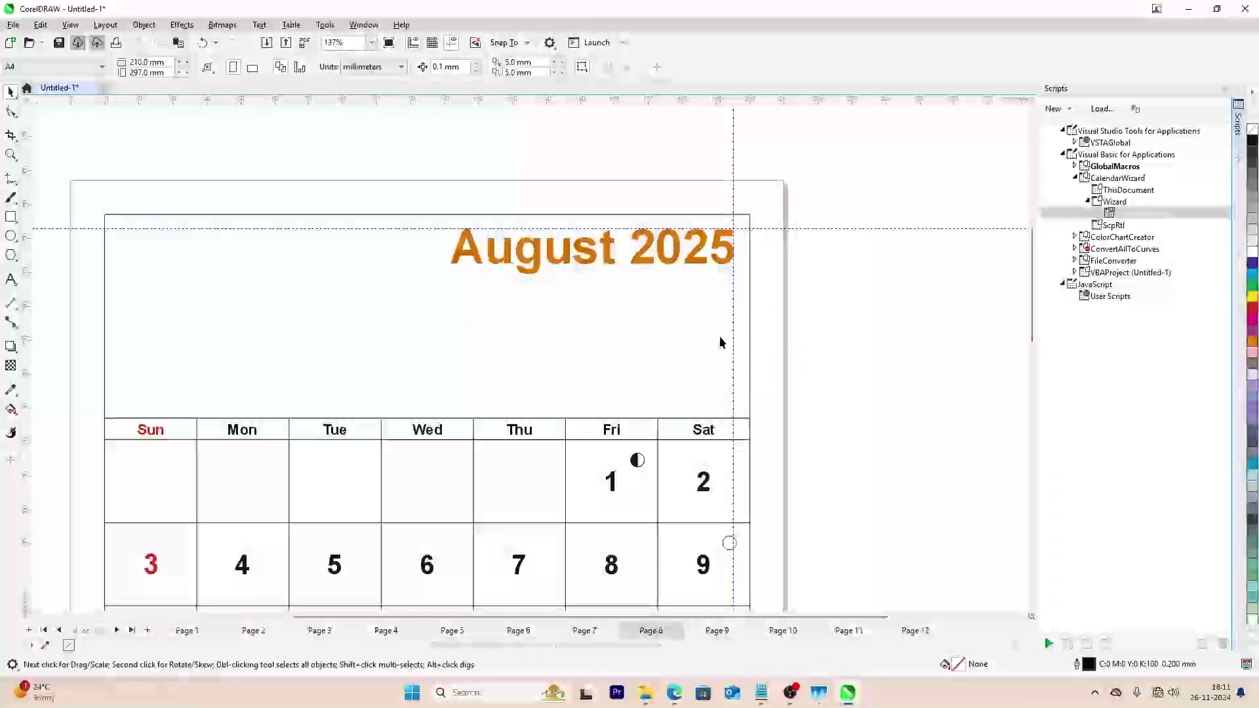
click(719, 336)
key(Delete)
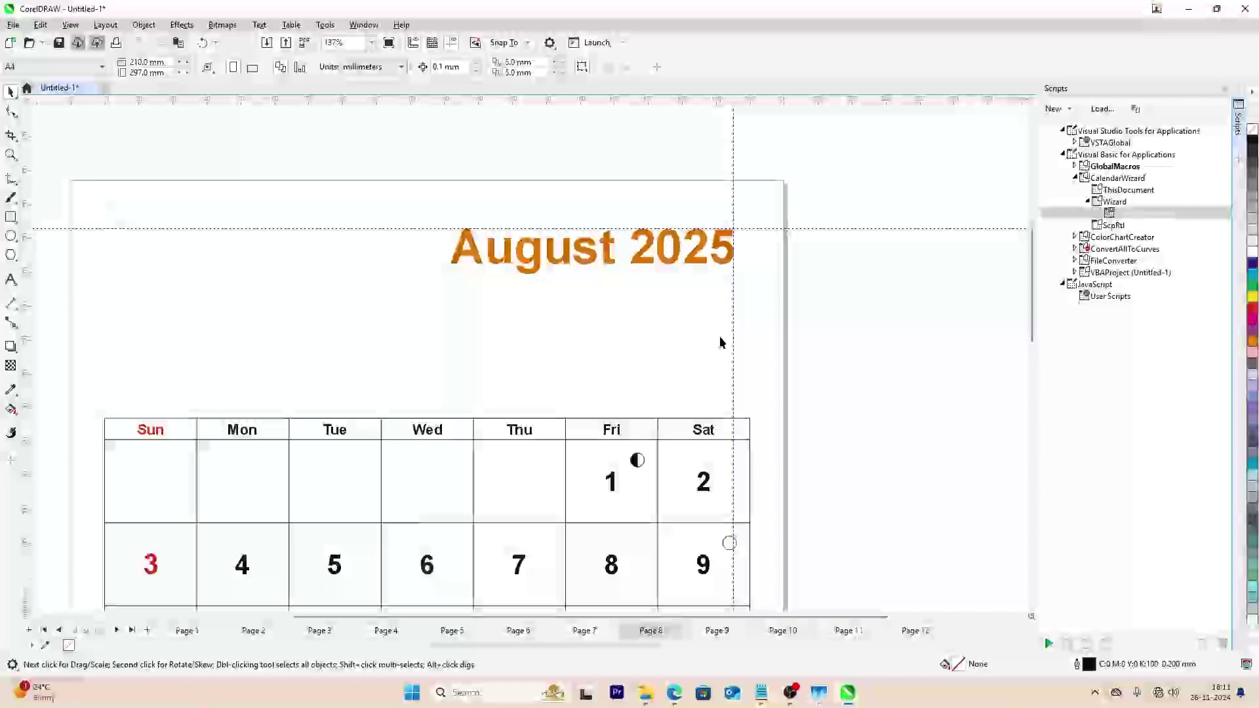
key(ctrl+v)
key(ctrl+End)
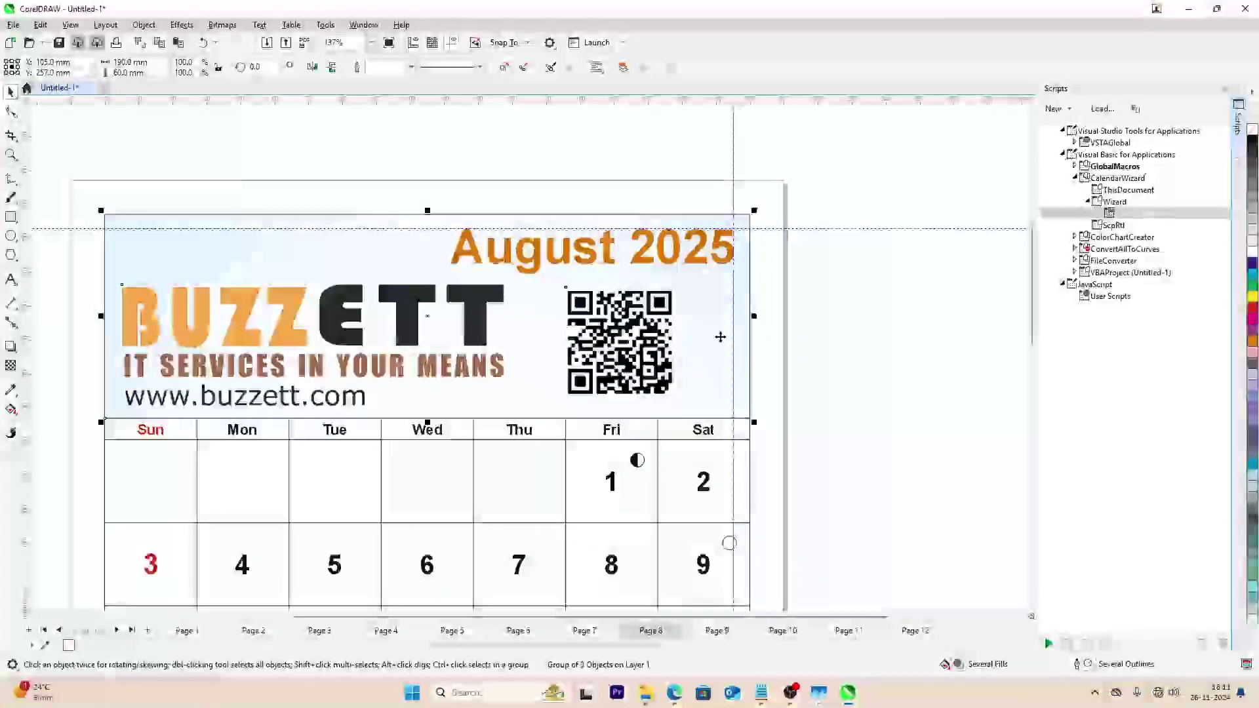
- Replace the September page's blank header rectangle with the copied Buzzett header group, sent to the back of the page
key(Page_Down)
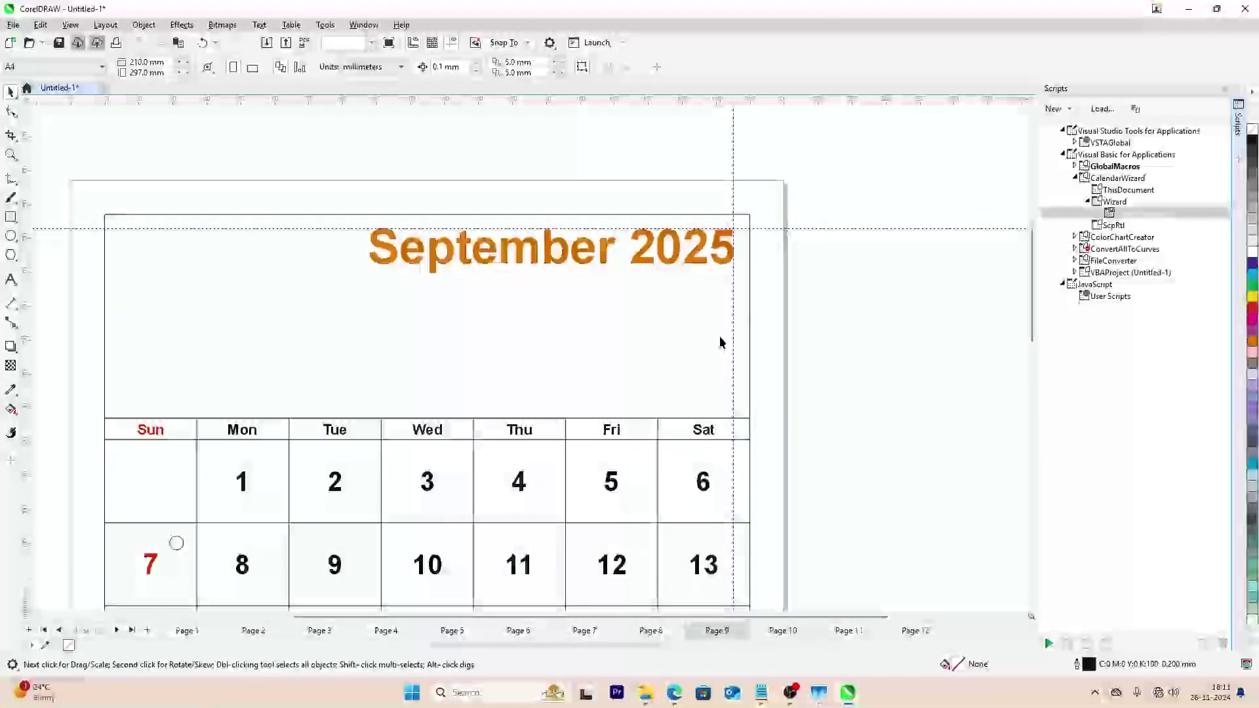
click(720, 336)
key(Delete)
key(ctrl+v)
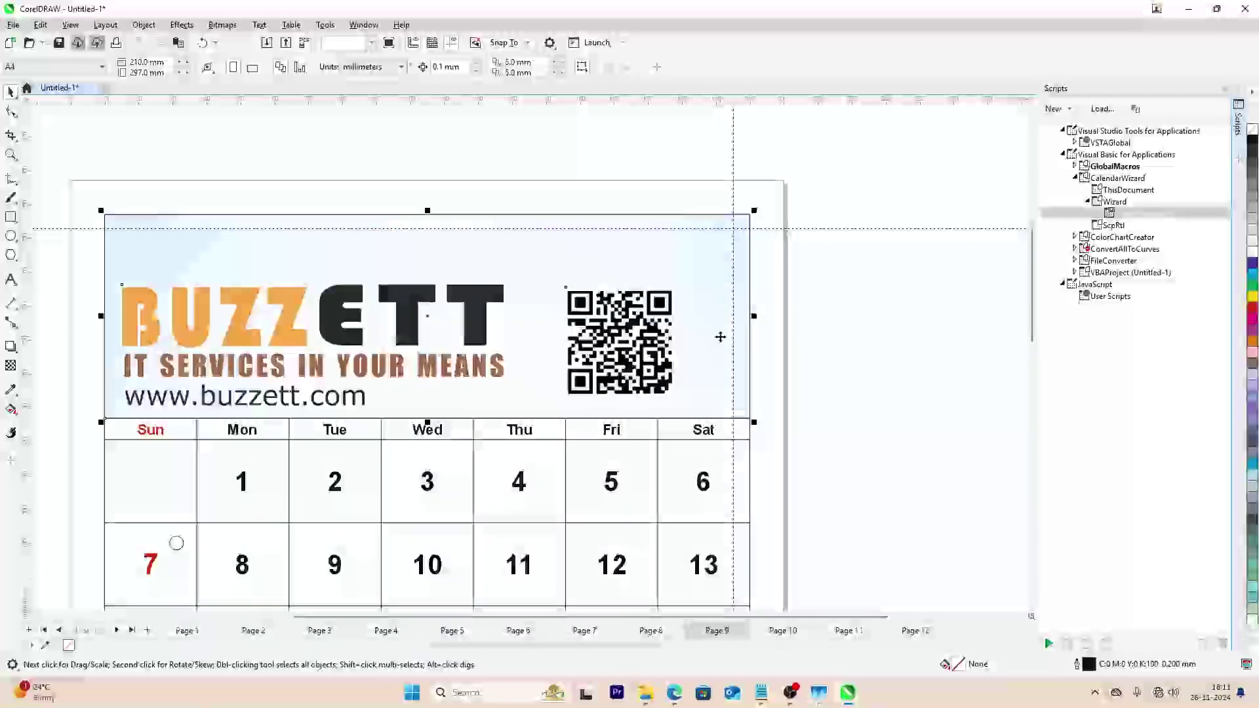
key(ctrl+End)
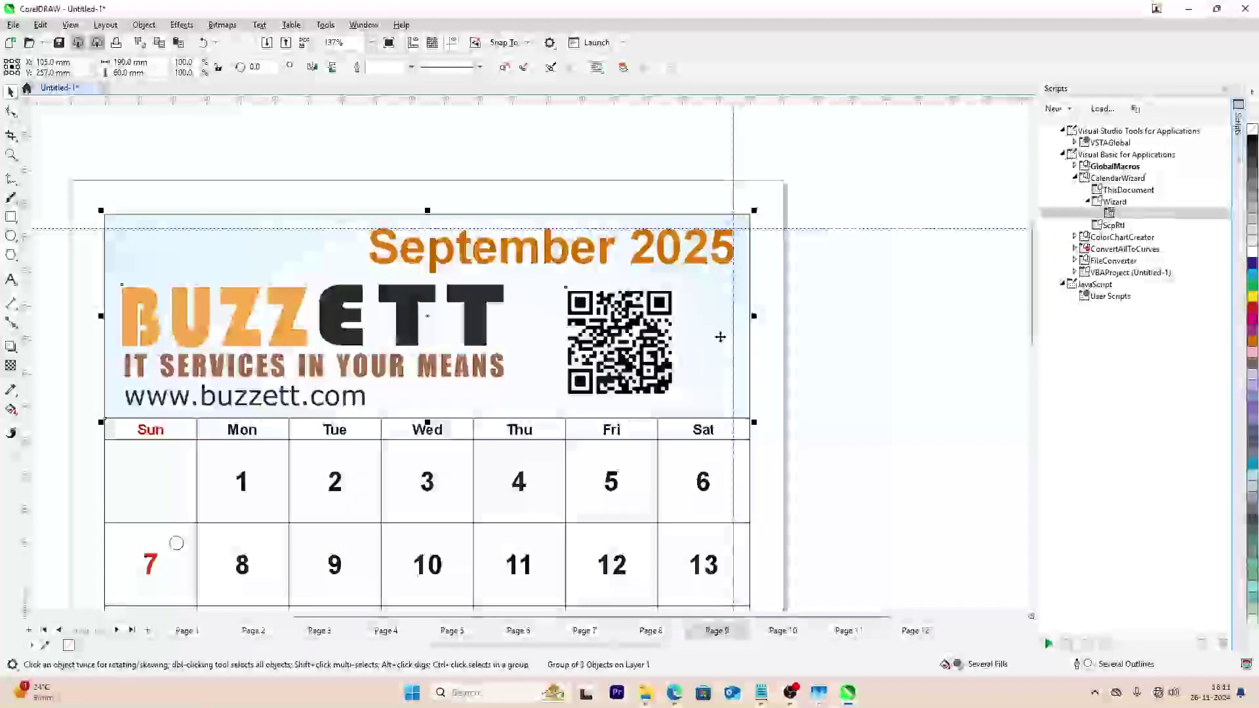
- Swap the October page's blank header rectangle for the pasted Buzzett header group and send it behind all other objects
key(Page_Down)
click(720, 336)
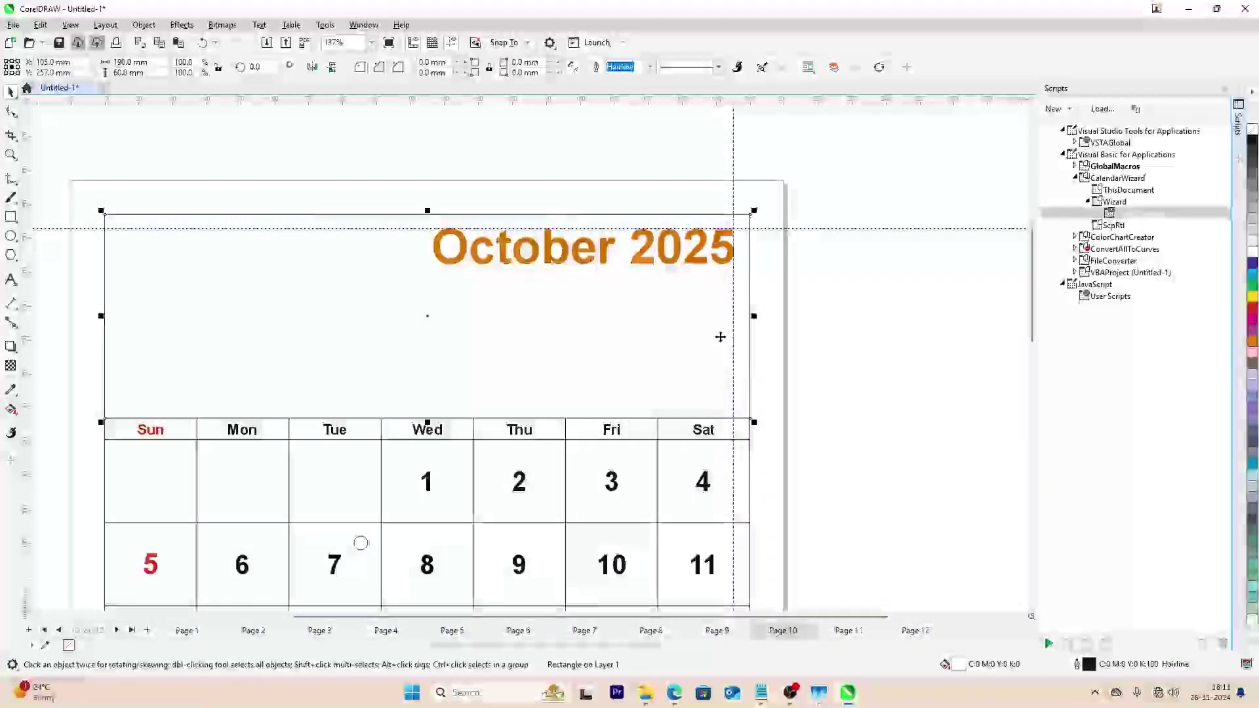
key(Delete)
key(ctrl+v)
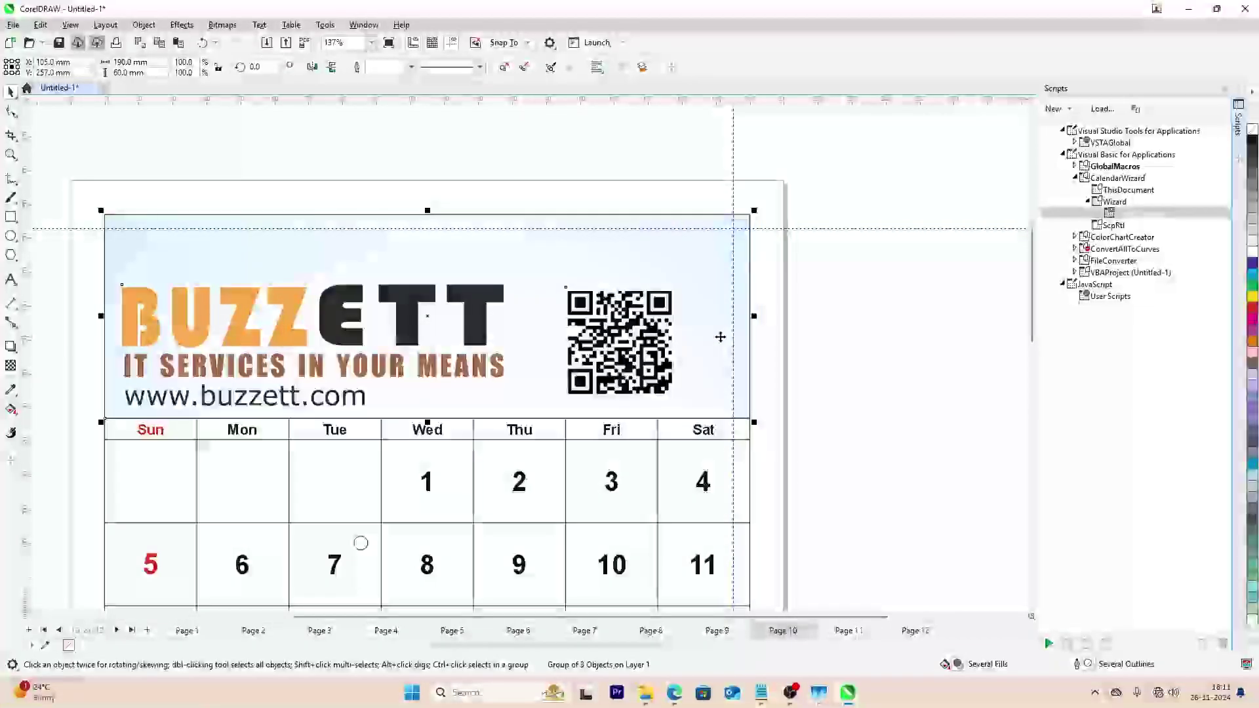
key(ctrl+End)
- Remove the November page's blank header rectangle, paste the branded header group in its place and send it to the back
key(Page_Down)
click(720, 336)
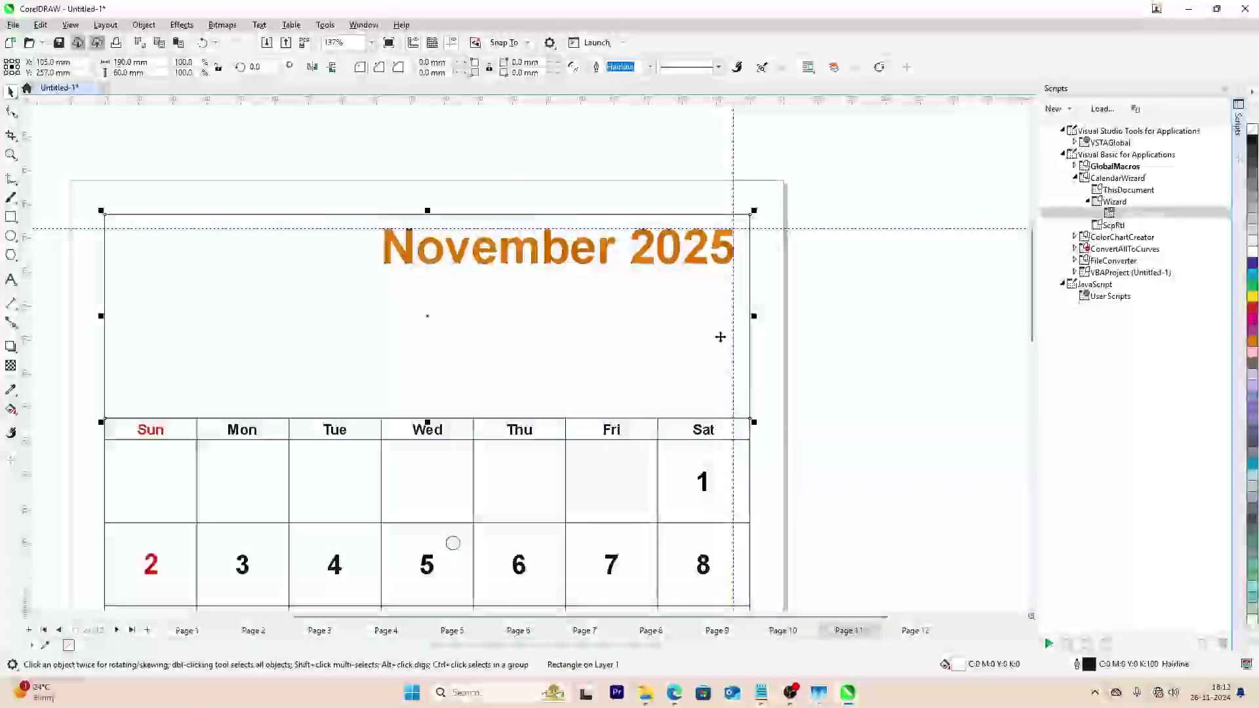
key(Delete)
key(ctrl+v)
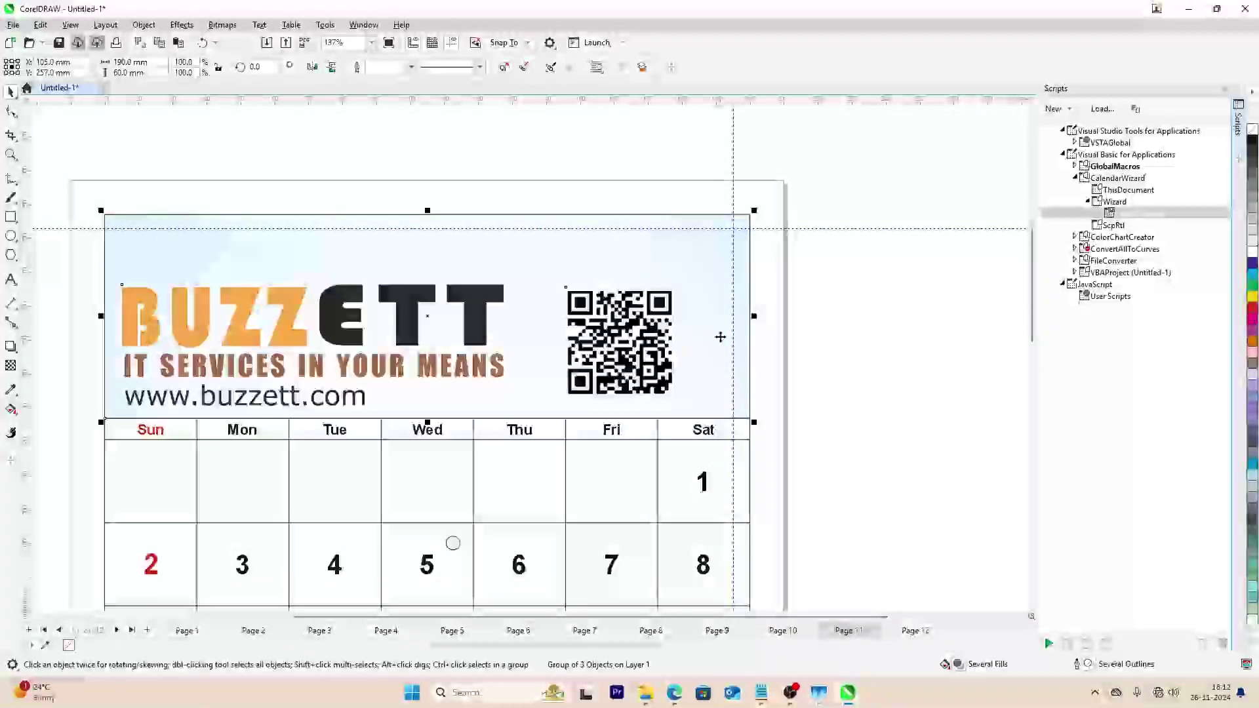
key(ctrl+End)
- On the December page, replace the blank header rectangle with the Buzzett header group at the back and clear the selection
key(Page_Down)
click(721, 336)
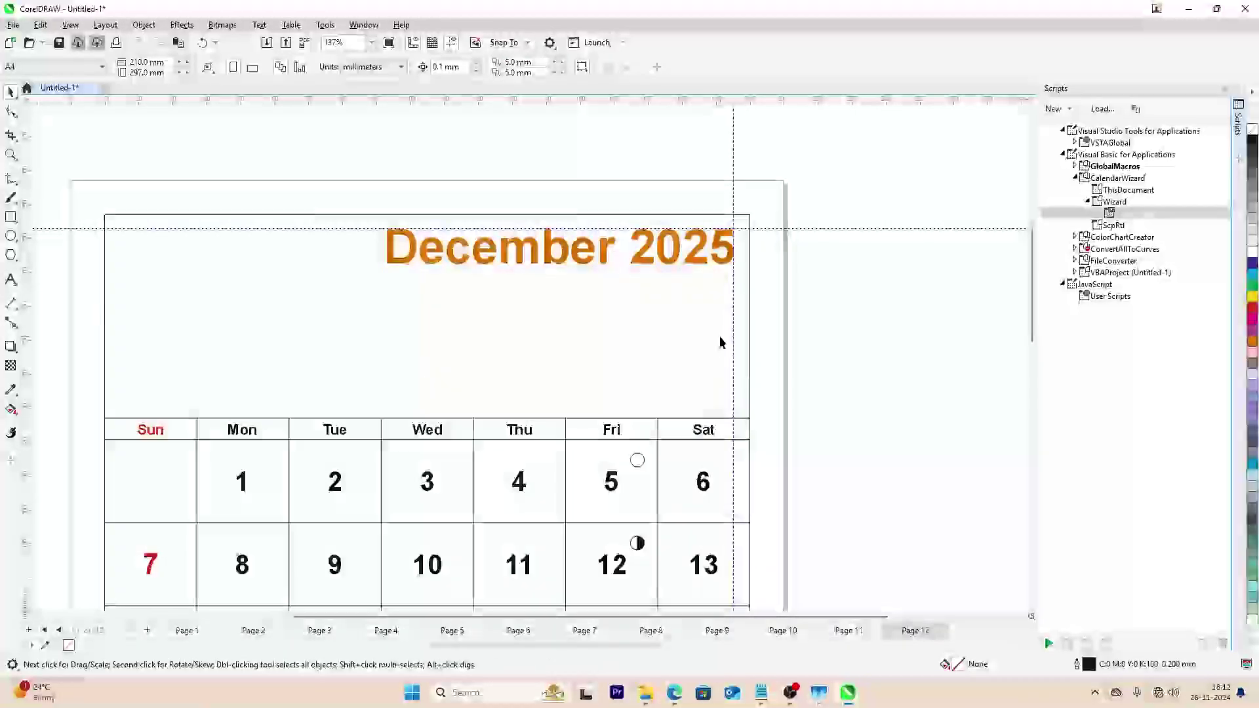
key(Delete)
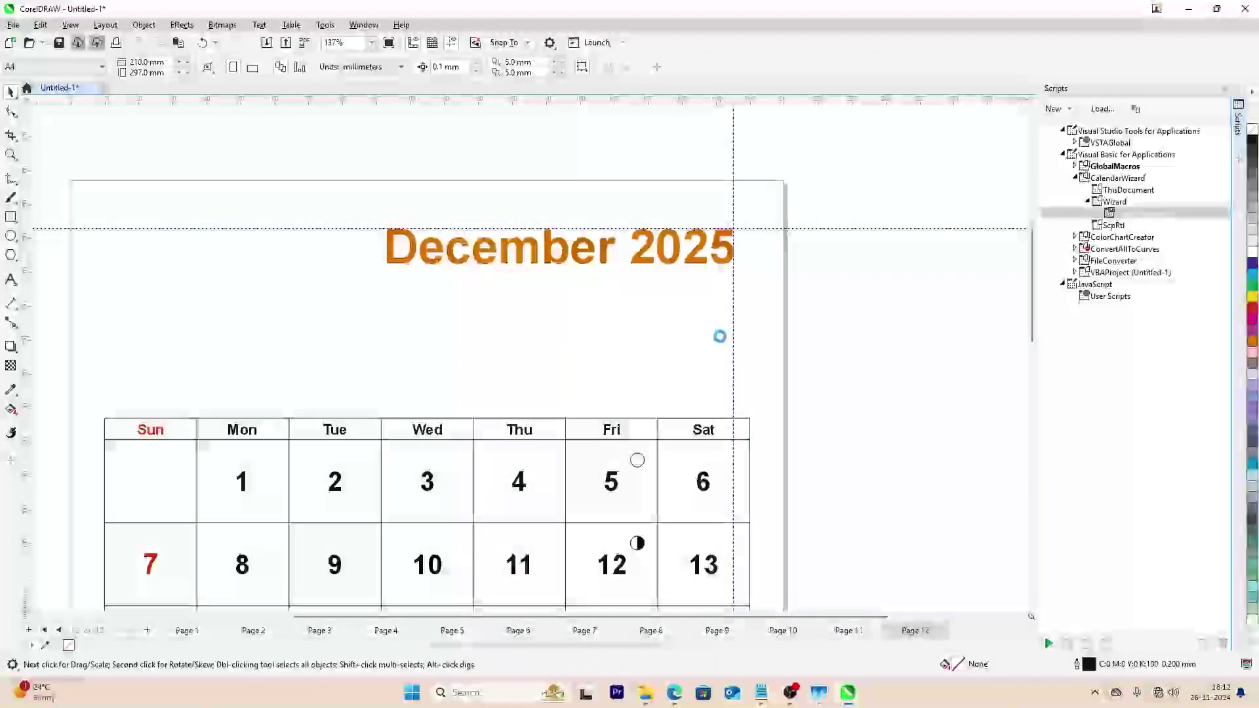
key(ctrl+v)
key(ctrl+End)
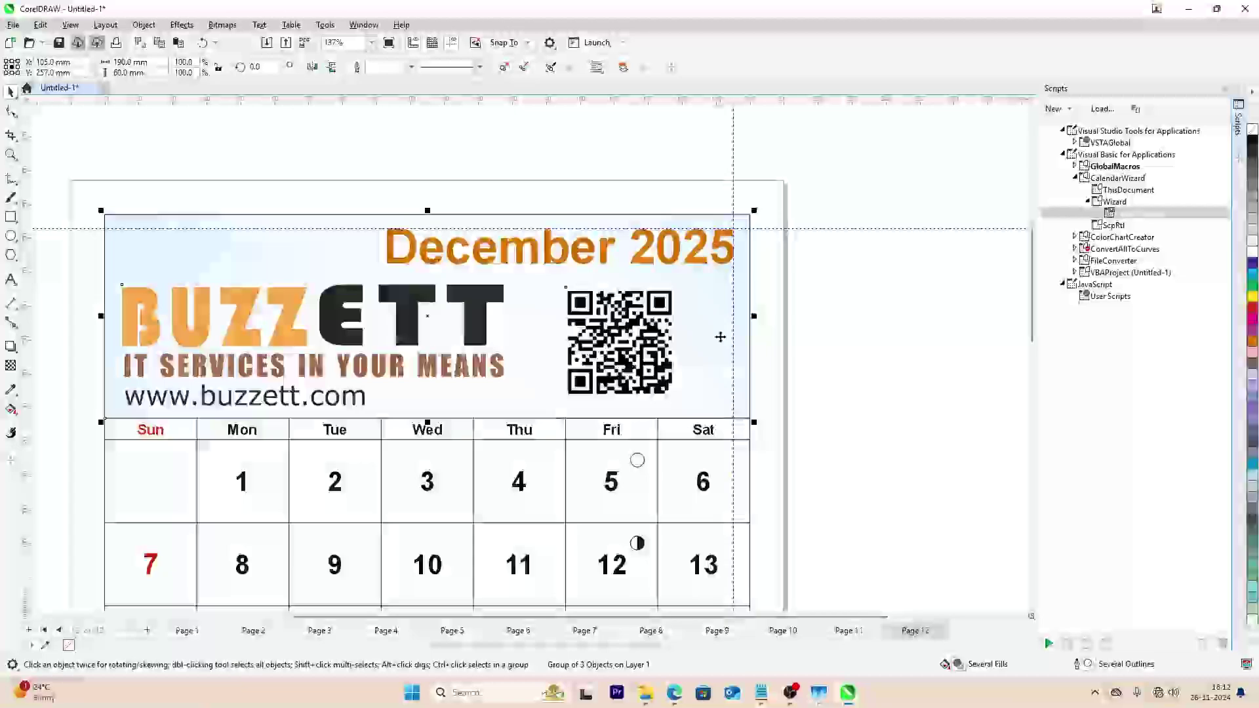
click(788, 316)
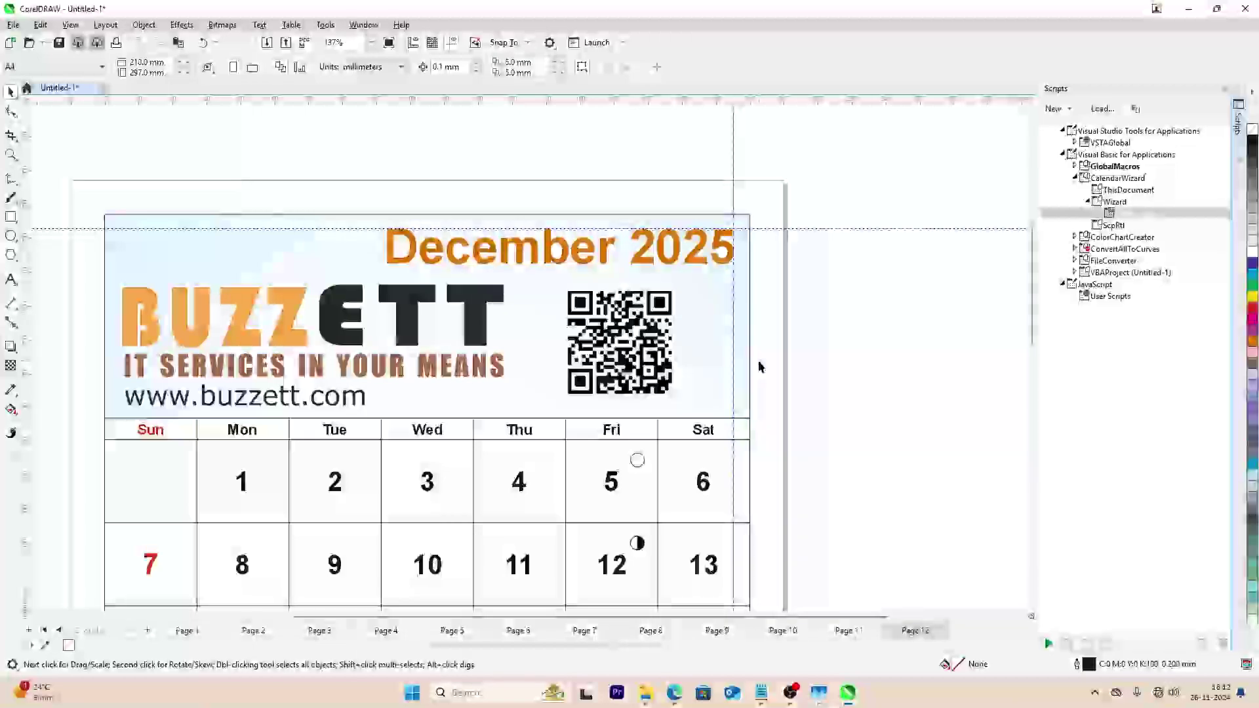
- Go back through the pages from December to January to check each header, ending on January's date grid
key(Page_Up)
key(Page_Up)
key(Page_Up)
key(Page_Up)
key(Page_Up)
key(Page_Up)
key(Page_Up)
key(Page_Up)
key(Page_Up)
key(Page_Up)
key(Page_Up)
key(Page_Up)
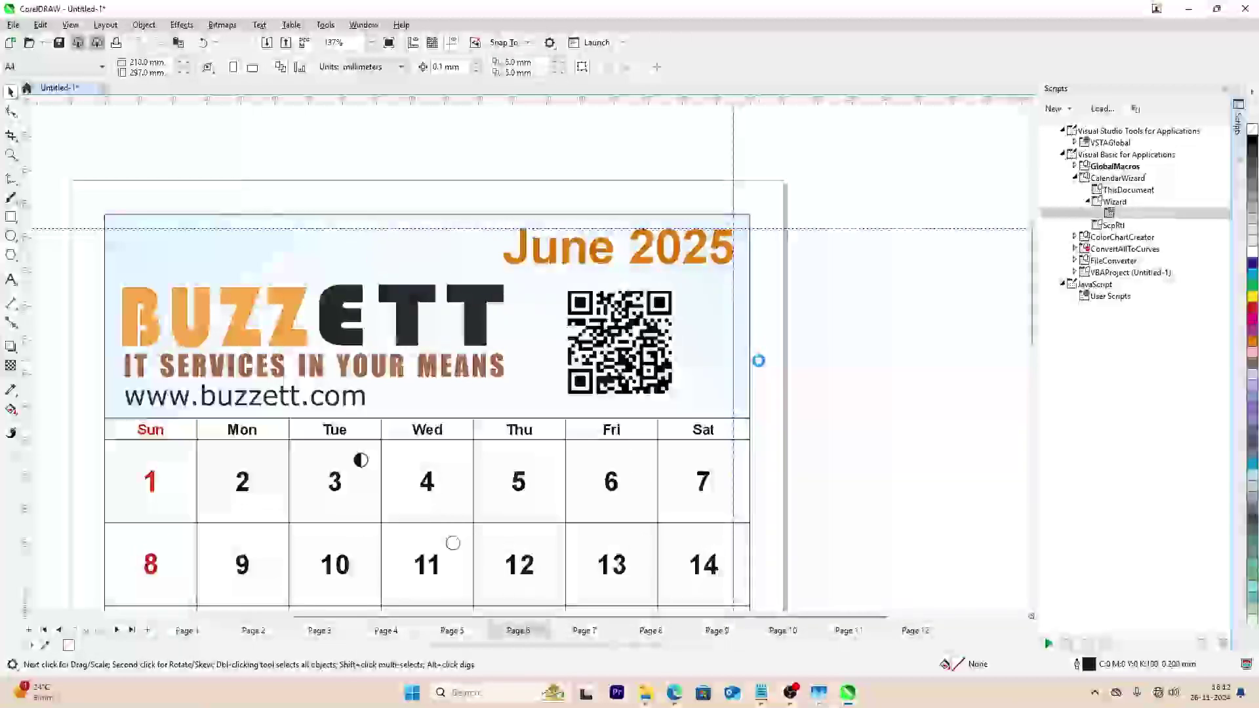
key(Escape)
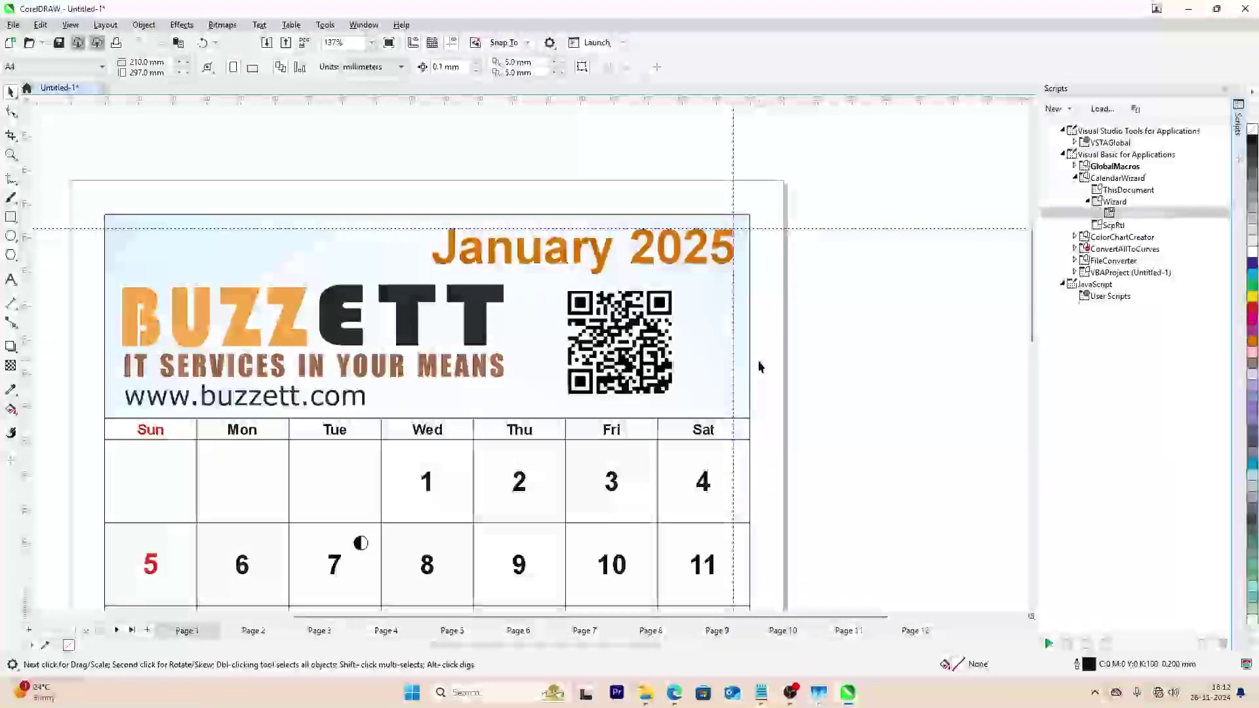
scroll(759, 366, down, 2)
key(F2)
drag(540, 374, 837, 560)
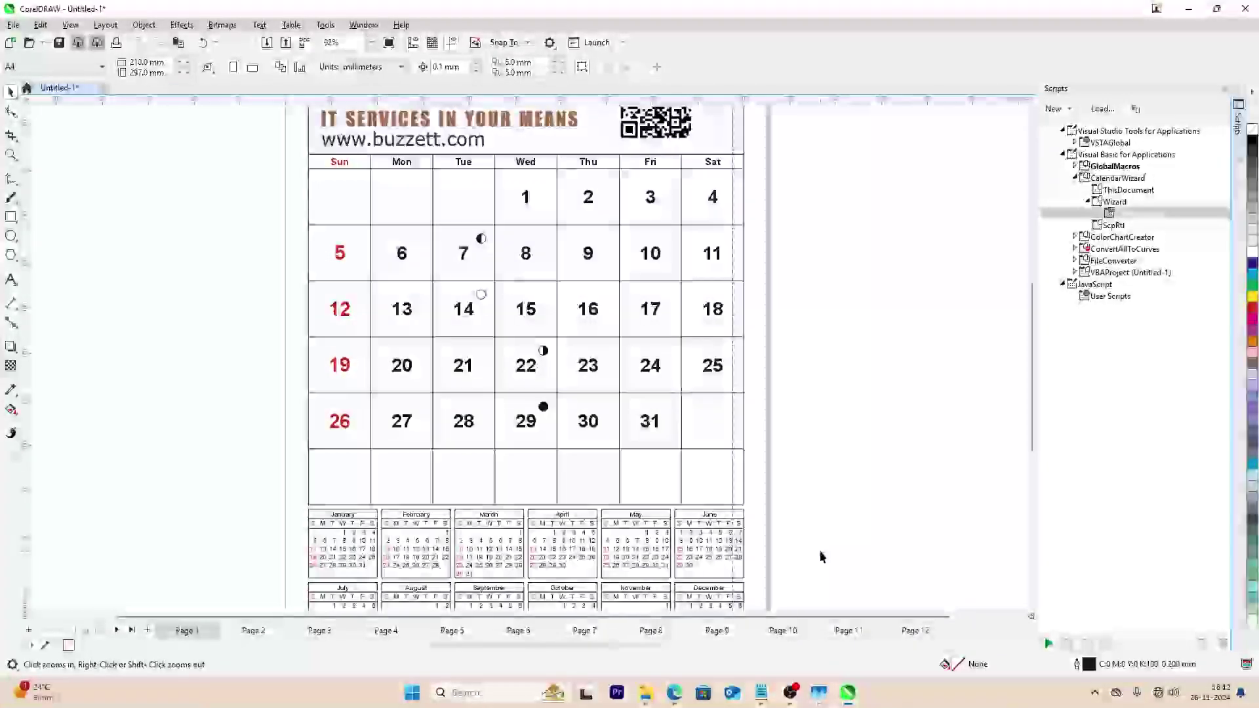
- Switch to the Edge browser and look through timeanddate.com's list of 2025 holidays and observances in India
click(674, 694)
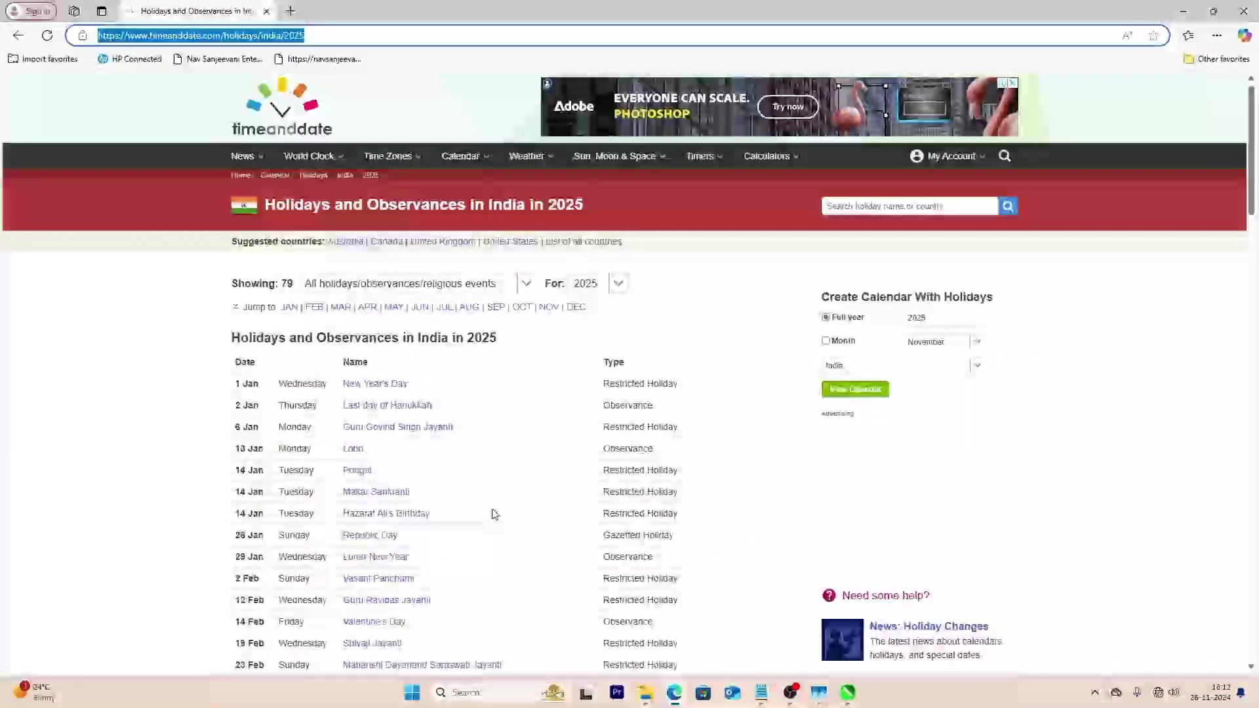
scroll(493, 515, down, 10)
scroll(496, 517, down, 20)
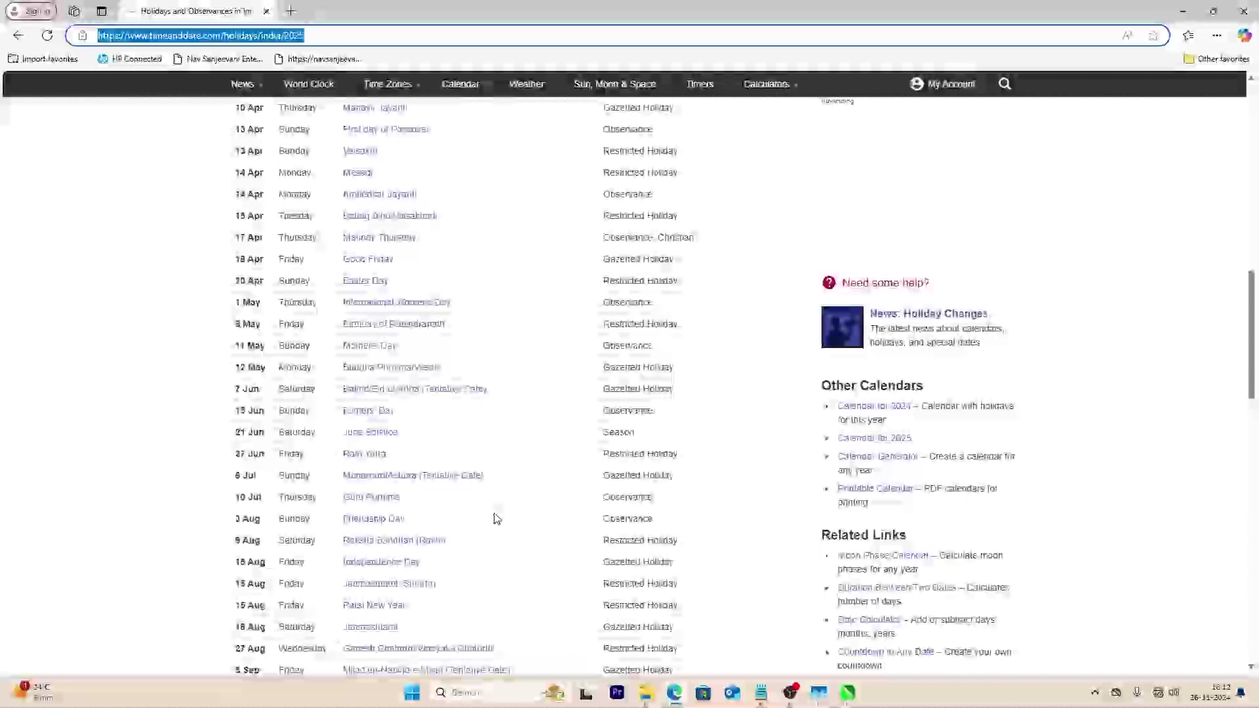
scroll(502, 525, up, 15)
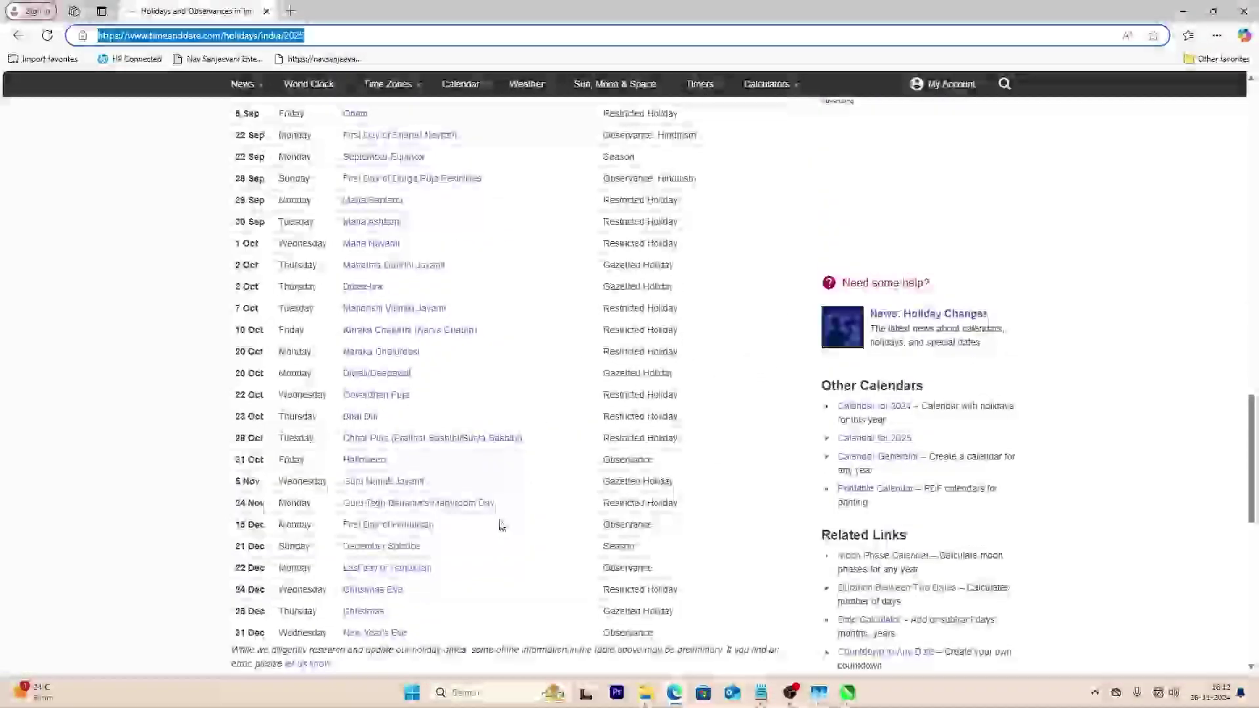
scroll(544, 455, up, 4)
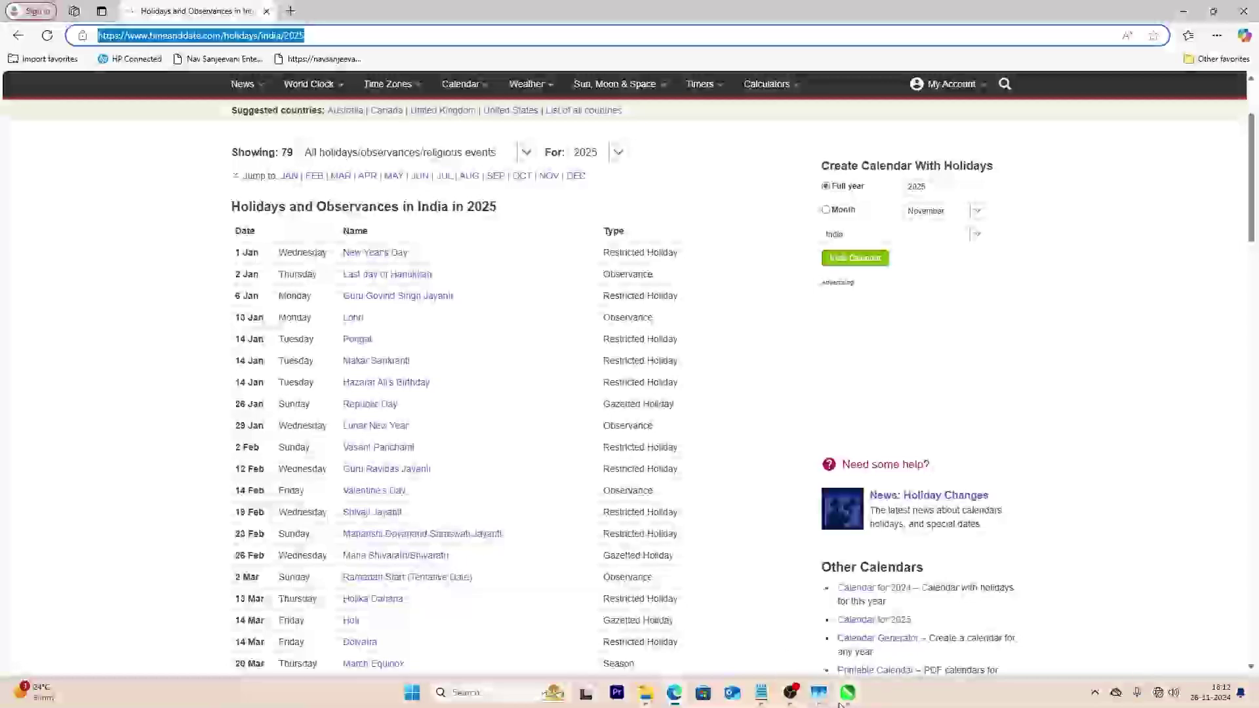
- Switch back to CorelDRAW and add the artistic text "New Year" in the empty area beside the January page
click(792, 692)
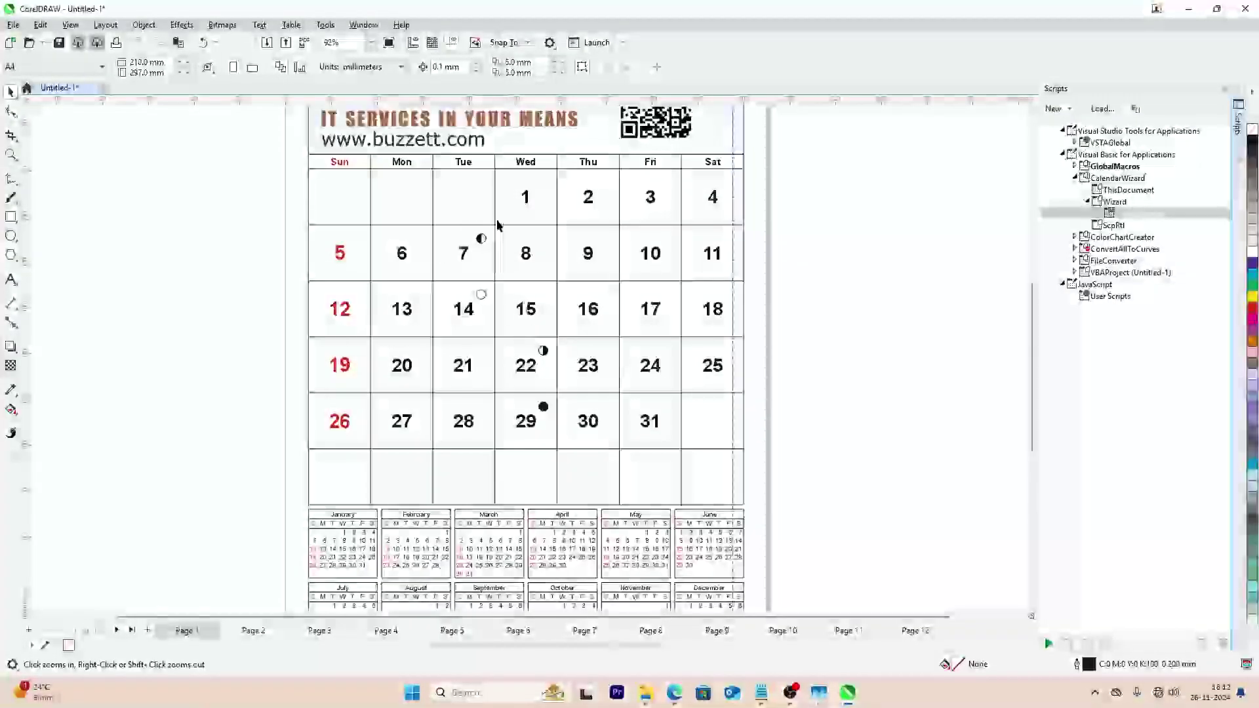
click(909, 274)
text(New)
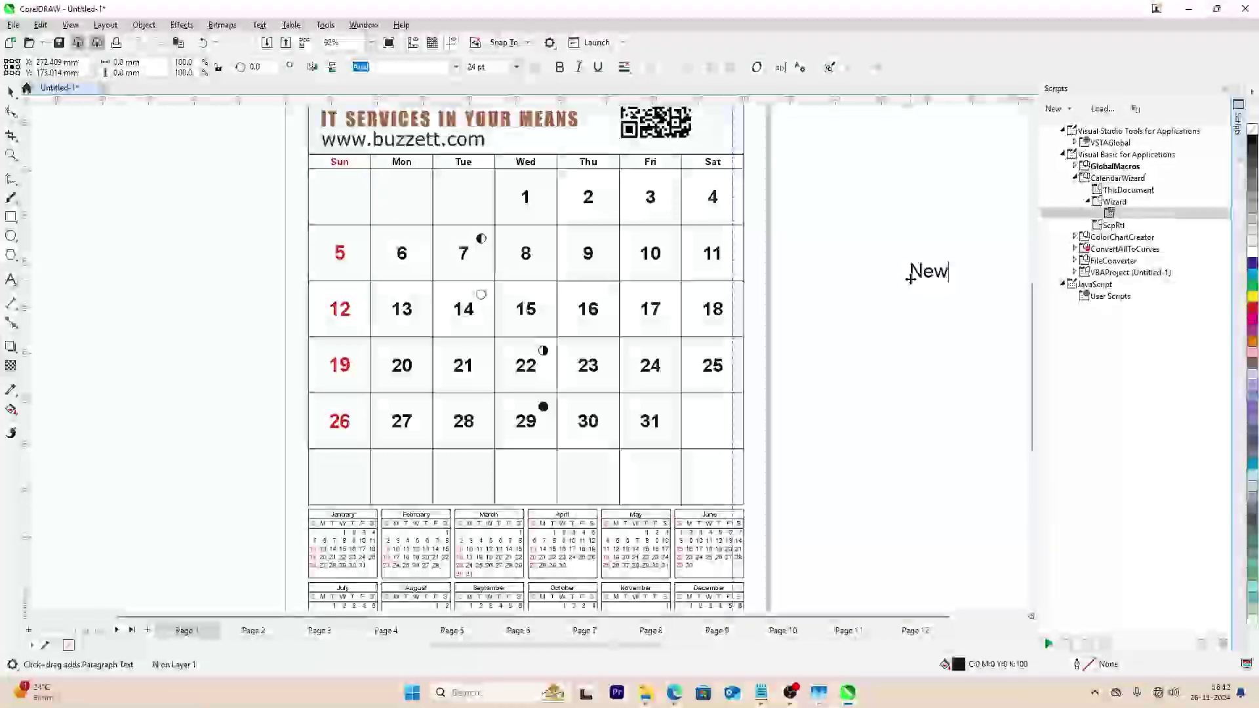
text( U)
key(BackSpace)
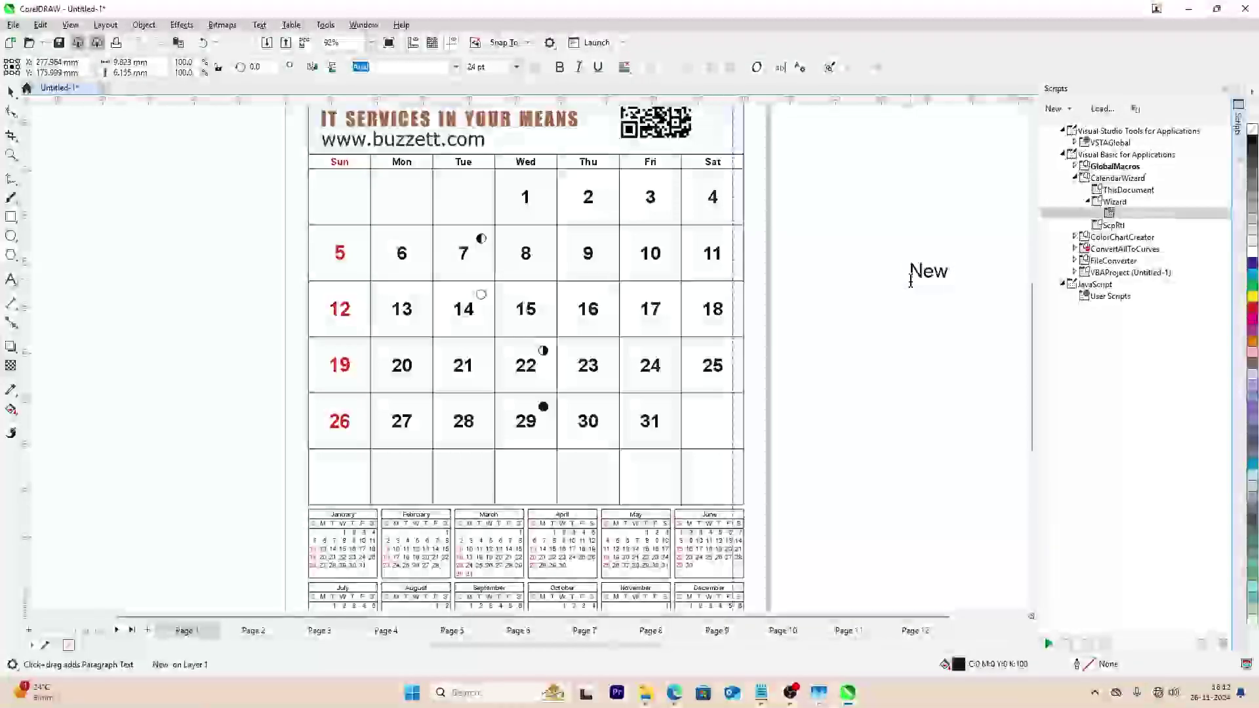
text(YUea)
key(BackSpace)
key(BackSpace)
key(BackSpace)
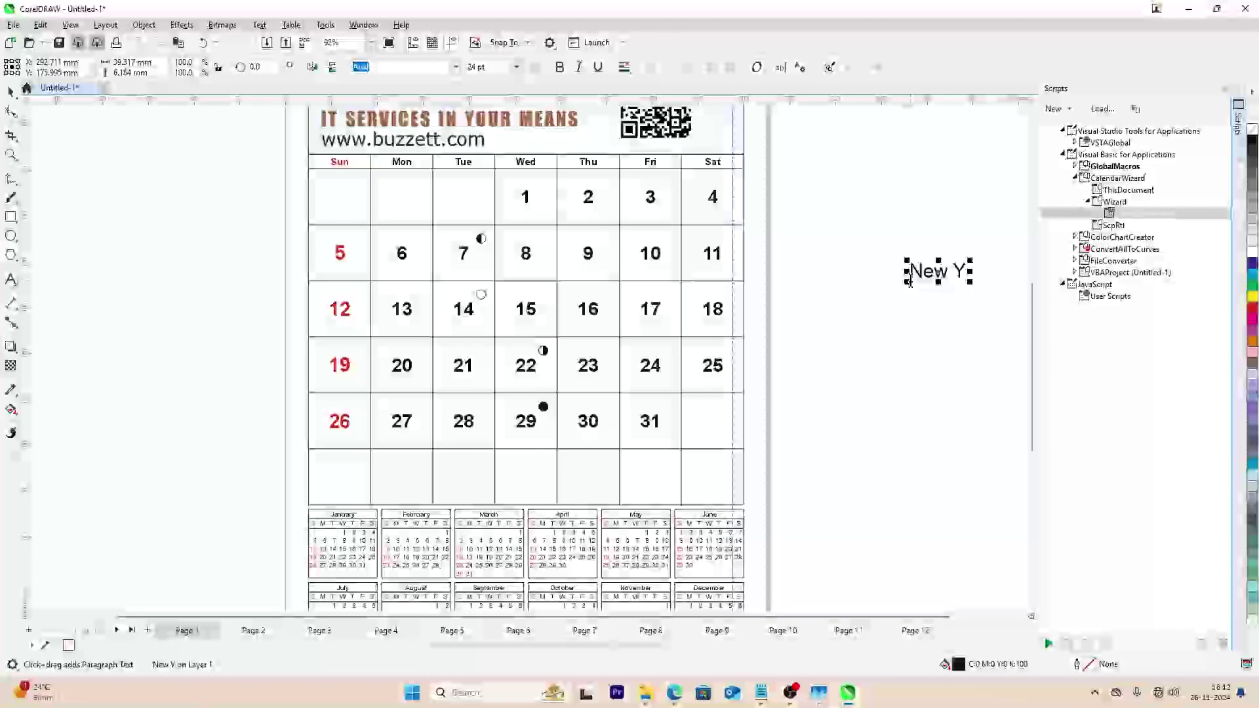
text(ear)
key(ctrl+space)
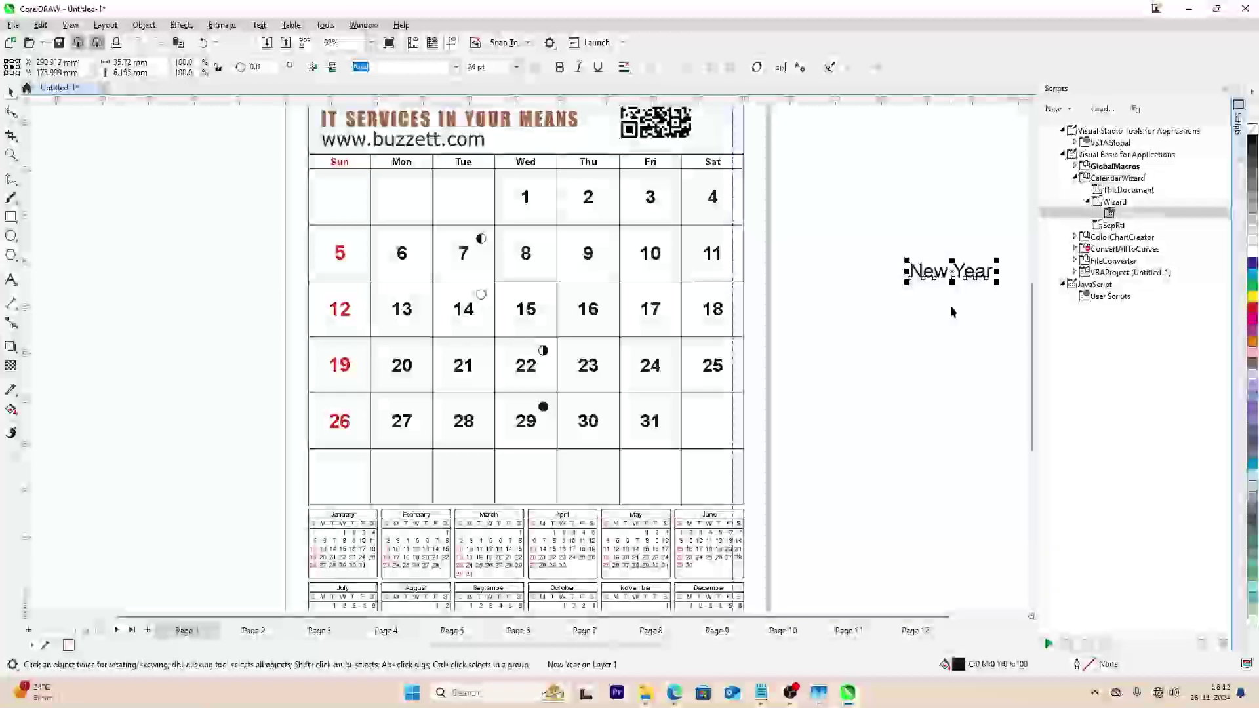
- Move the "New Year" text closer to the page and set its font size to 12 pt
key(Escape)
drag(952, 277, 902, 256)
click(446, 68)
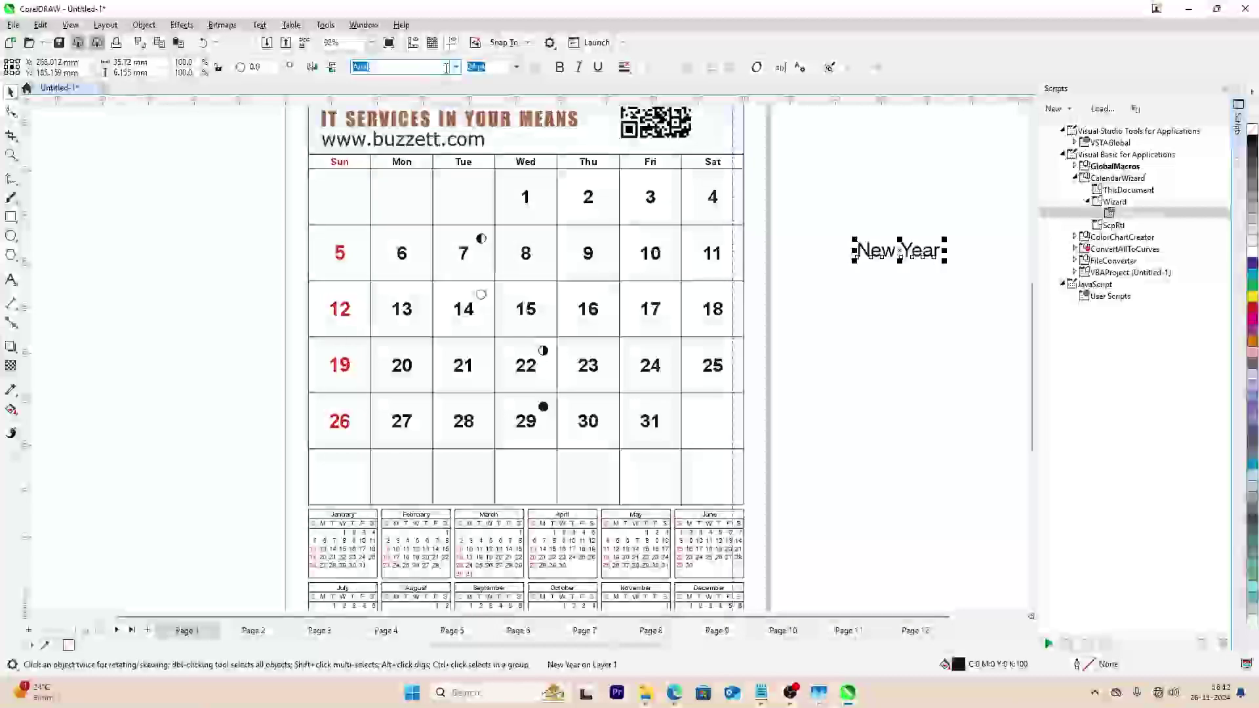
drag(496, 69, 315, 62)
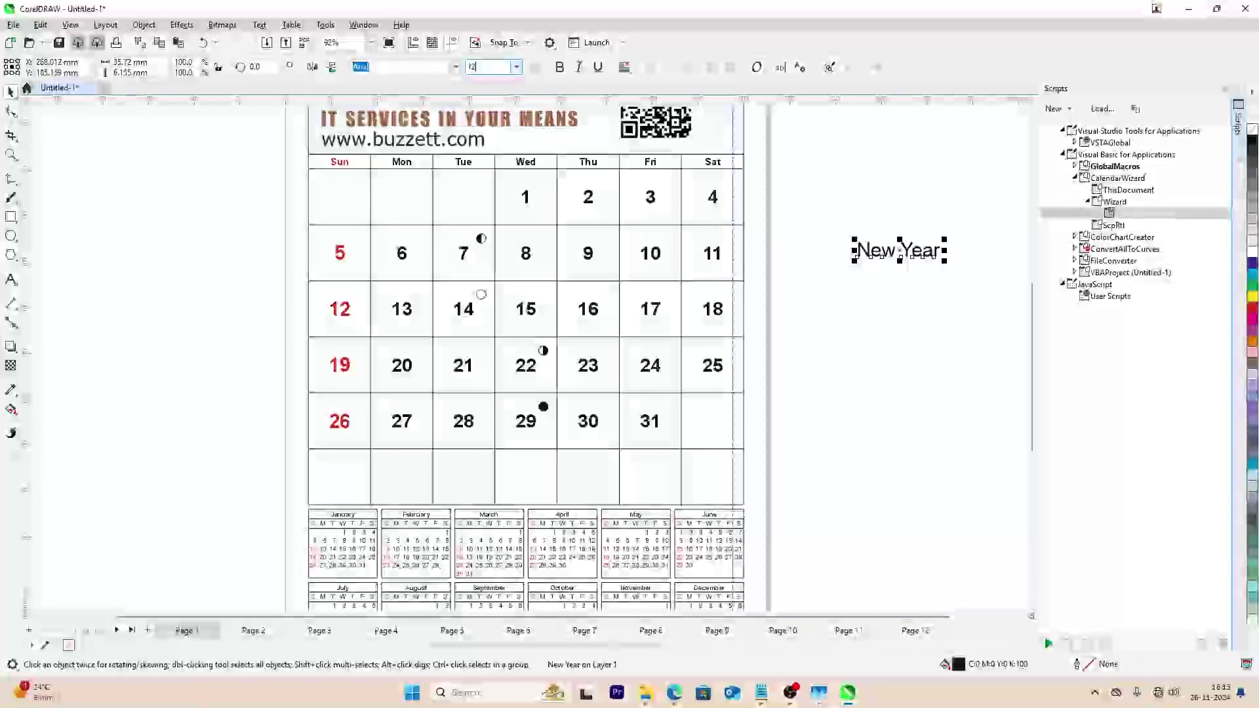
text(12)
key(Return)
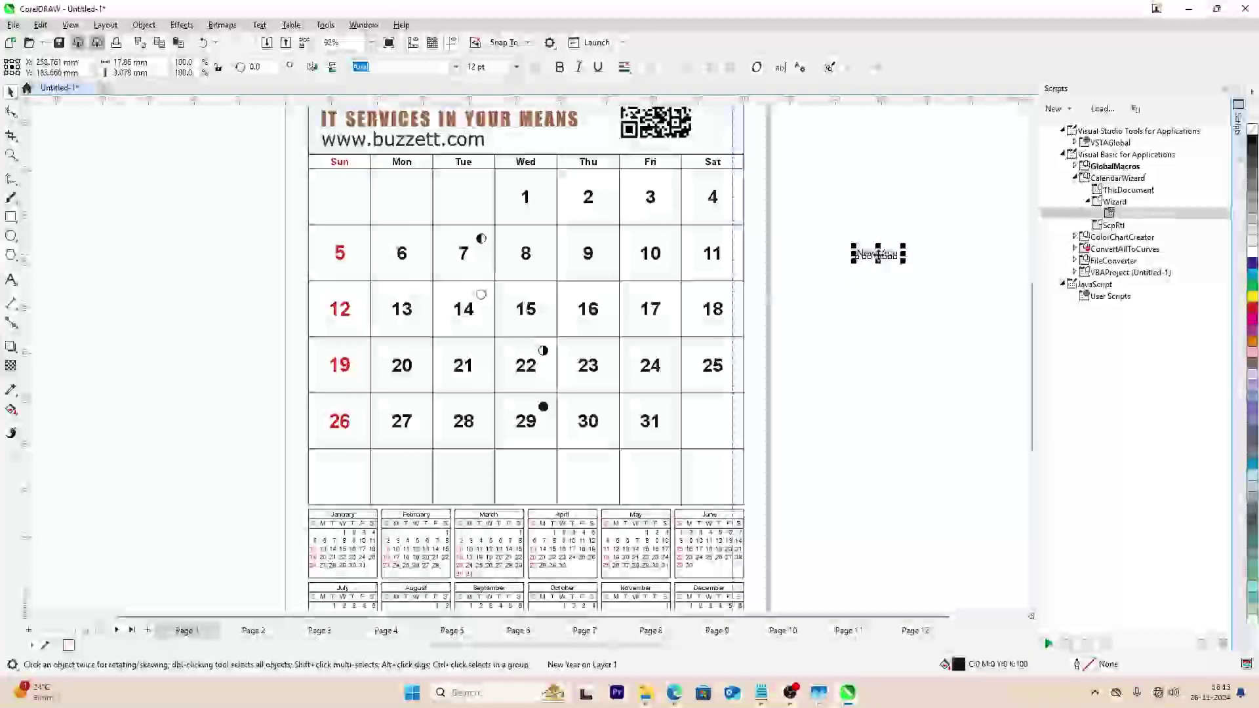
- Place the "New Year" label under January 1 and fill both the label and the date number with red
drag(879, 254, 531, 218)
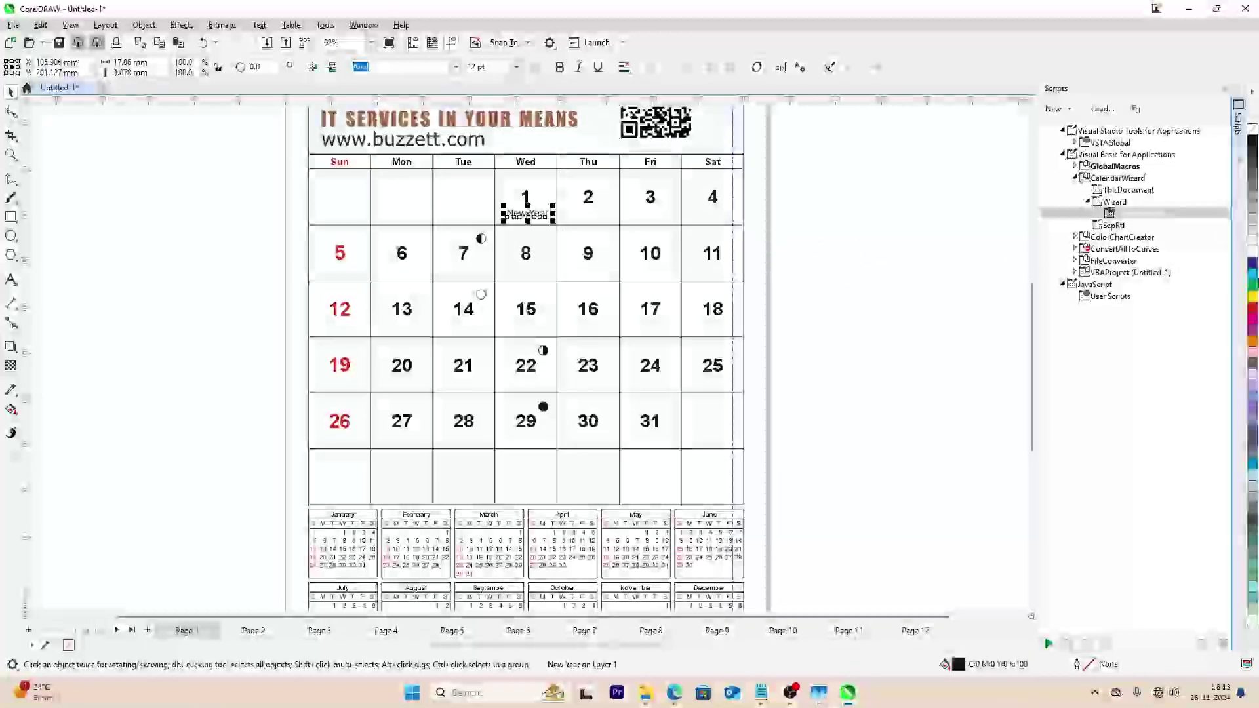
click(1252, 311)
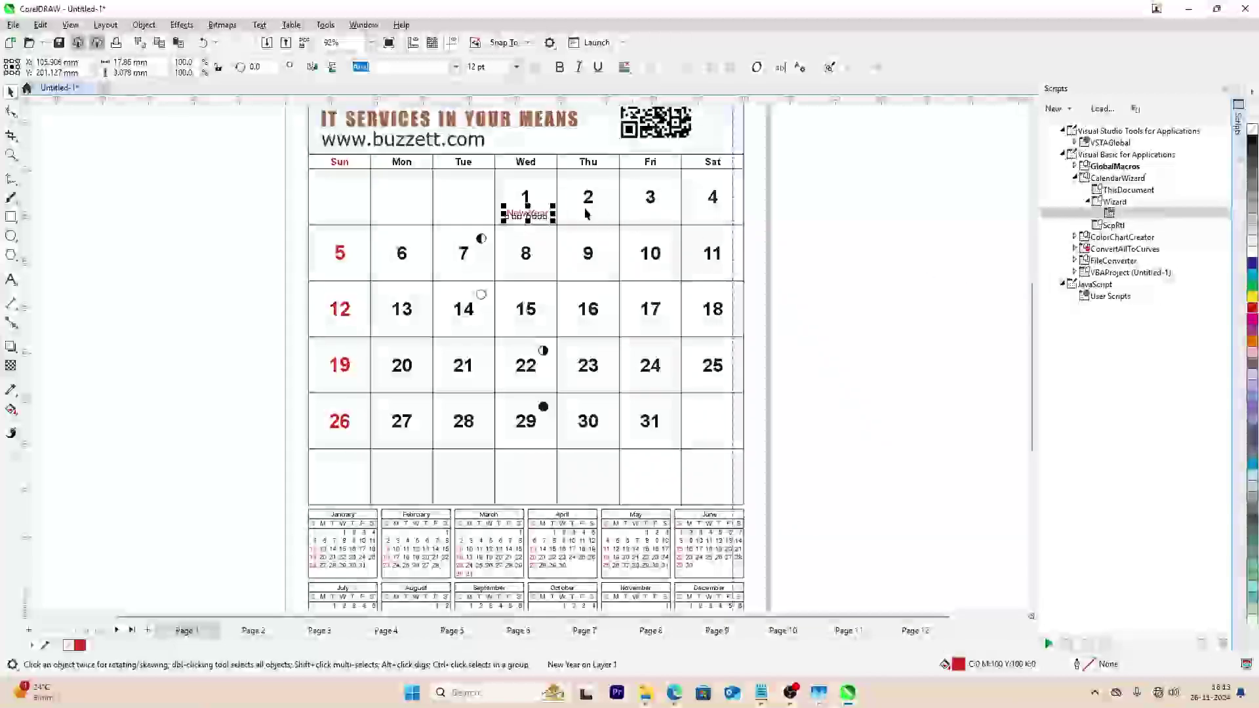
click(525, 198)
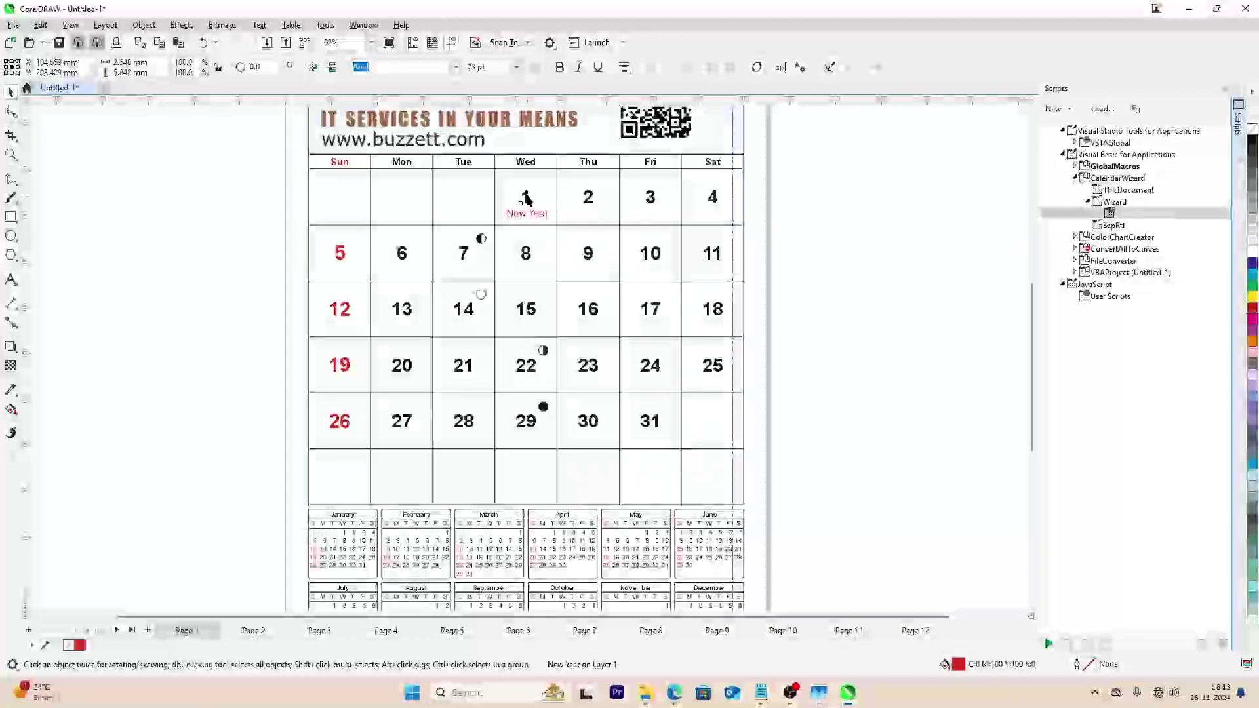
click(823, 268)
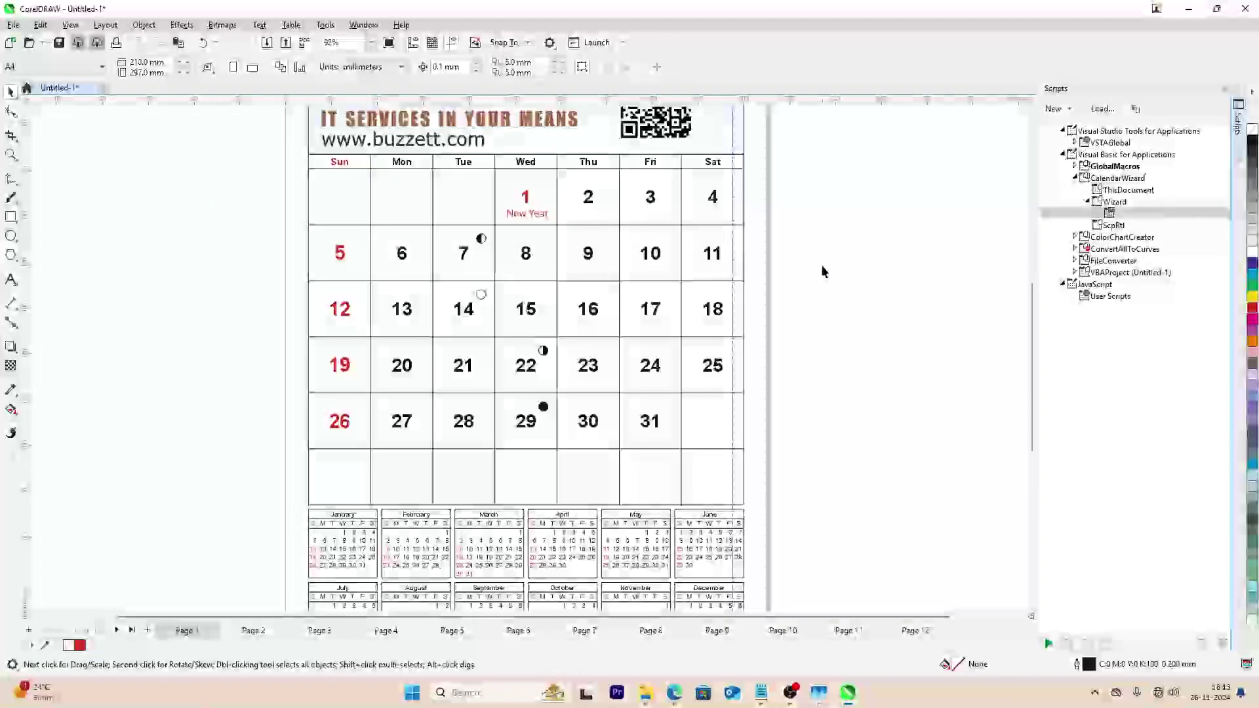
- Check the January entries of the India 2025 holiday list in the Edge browser, returning to the calendar in CorelDRAW
click(675, 695)
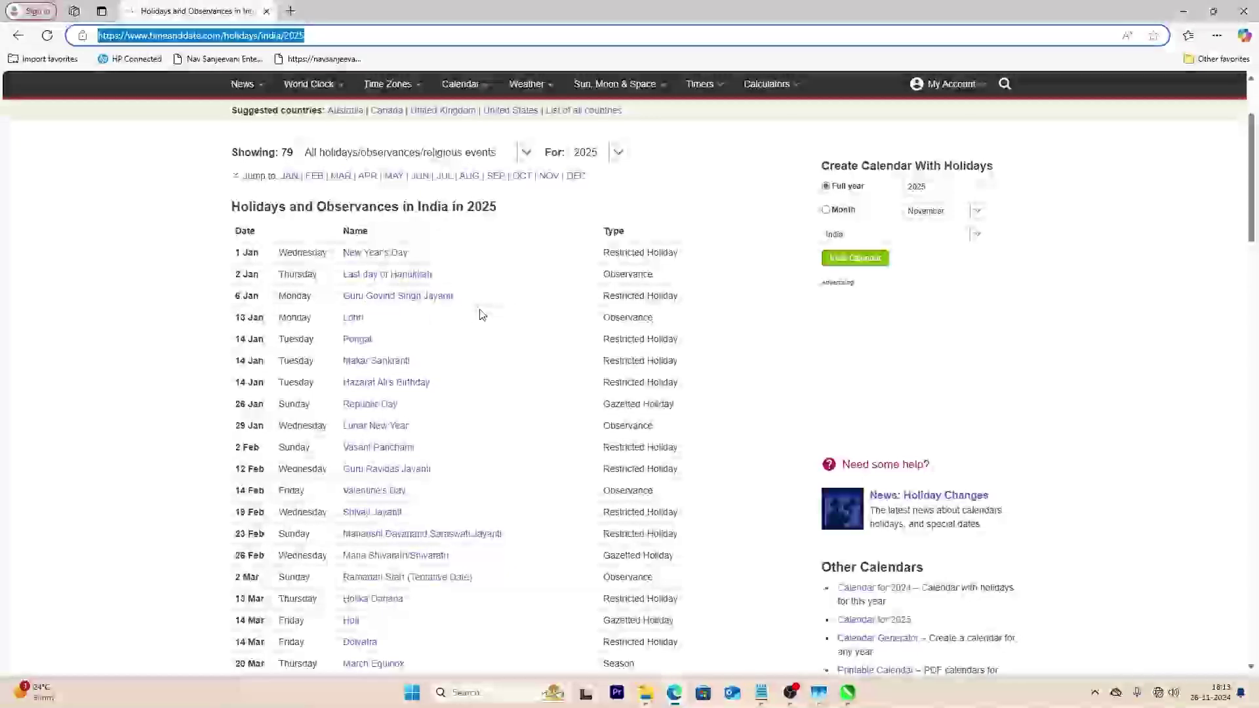
click(846, 697)
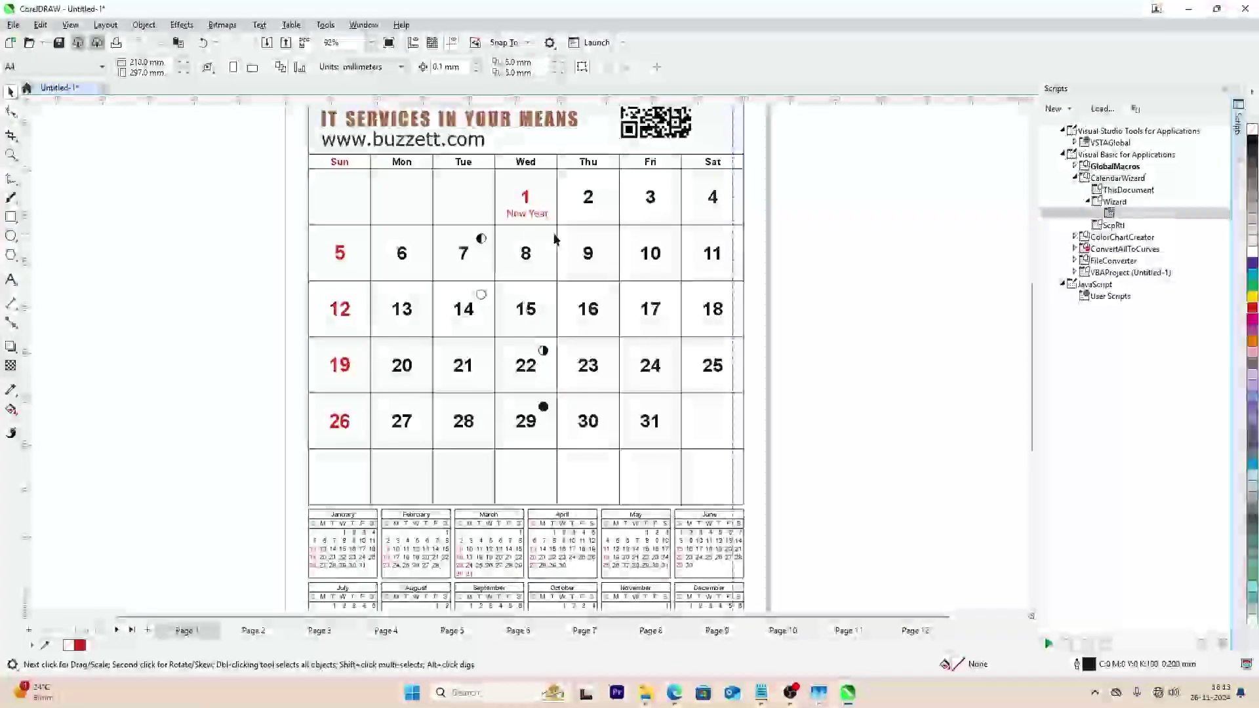
- Fill the January 6 date number with red and place a copy of the "New Year" label beneath it
click(402, 253)
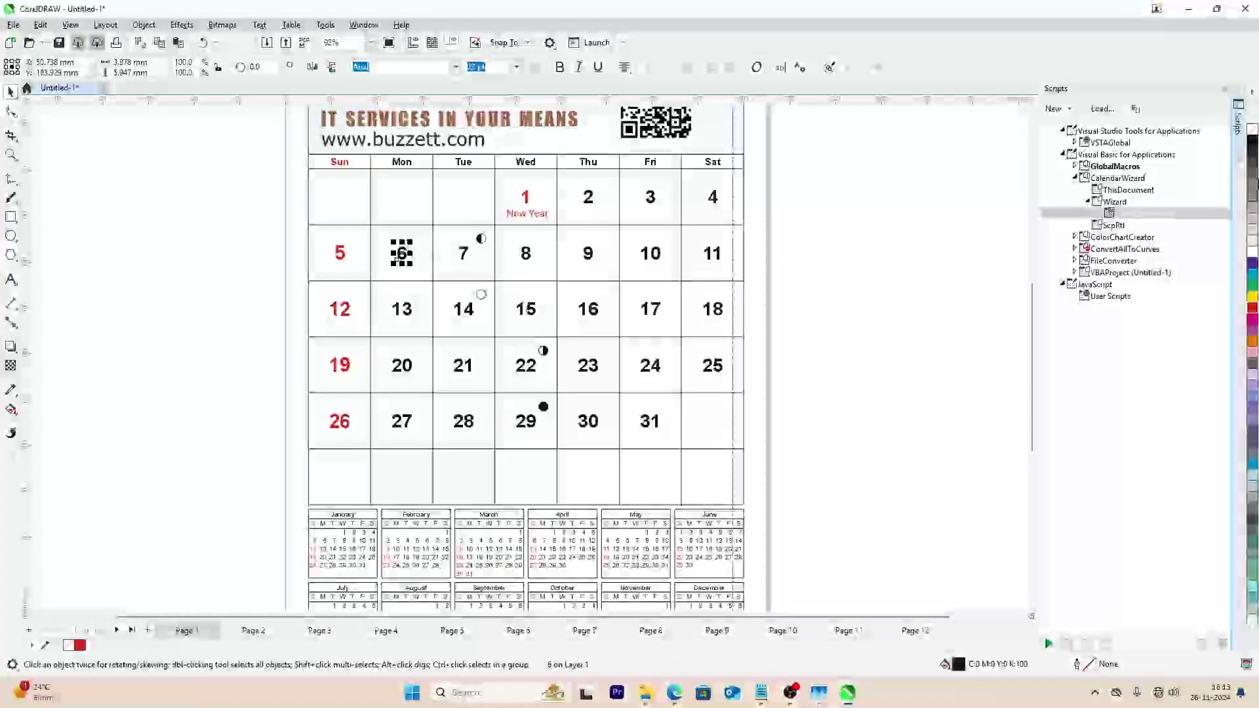
click(1244, 306)
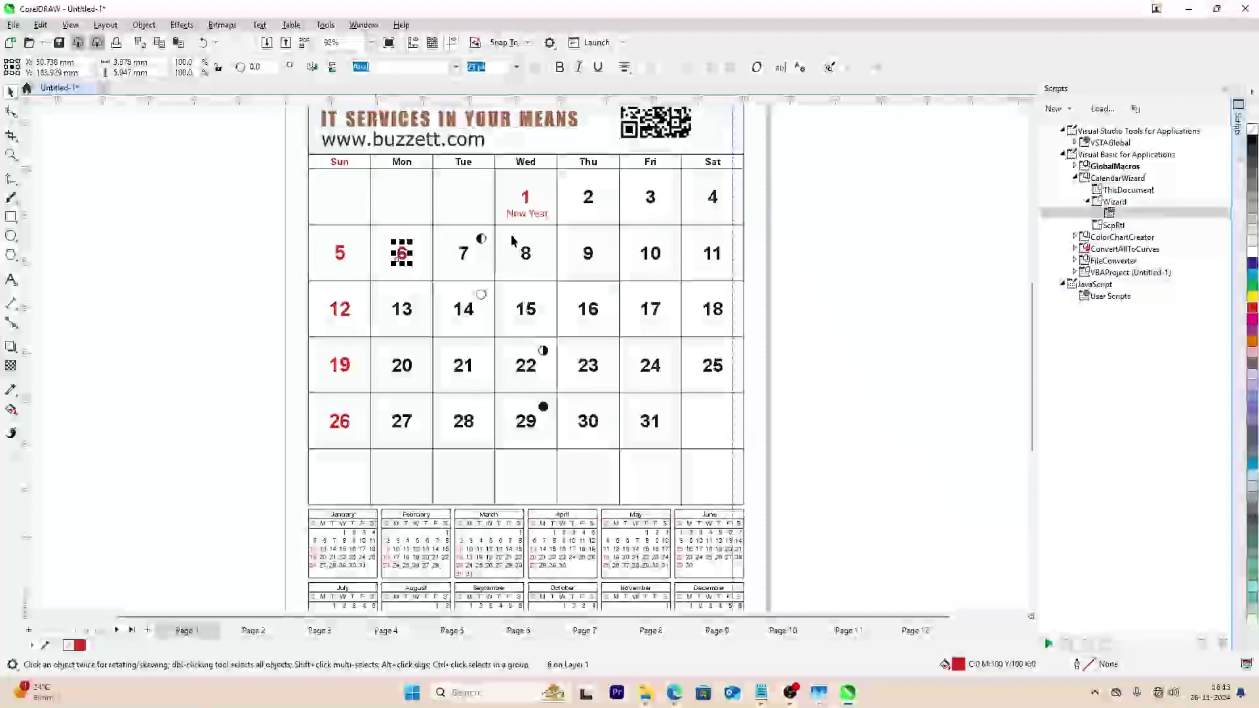
drag(535, 218, 411, 275)
right_click(410, 274)
- Change the copied label under January 6 to "GGS JAYANTI" and fit it within the width of its cell
key(F8)
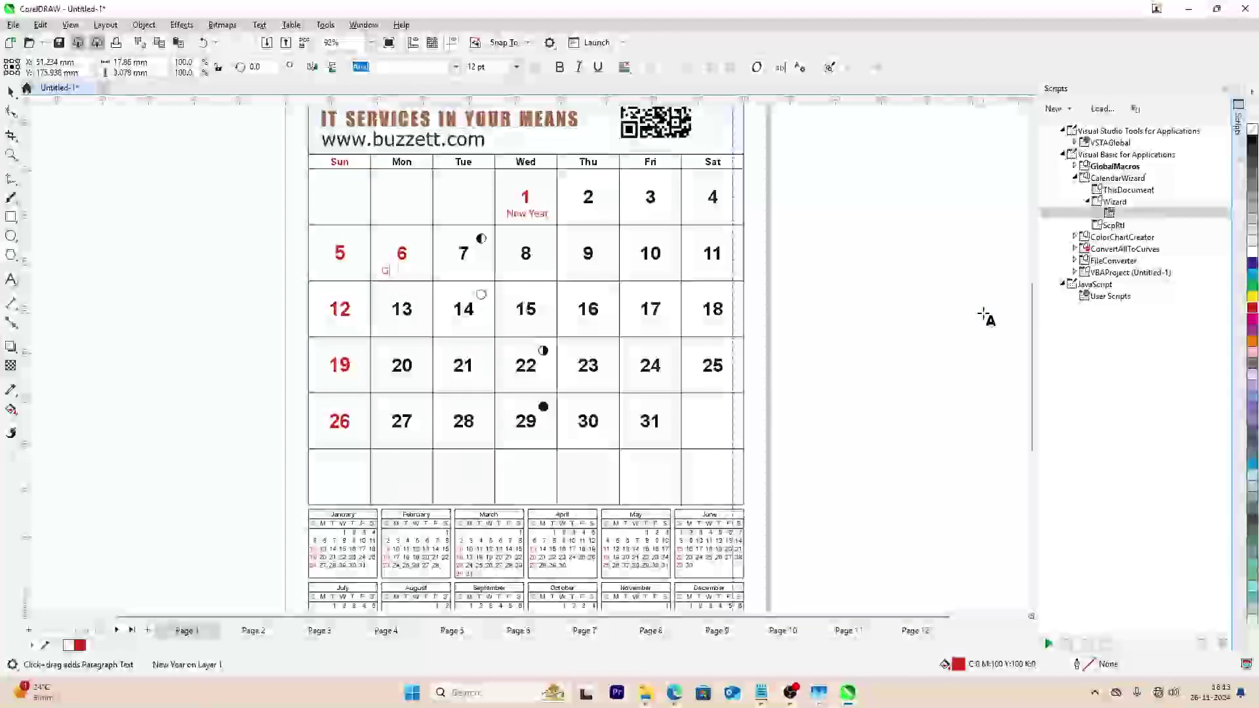
text(GS)
key(Escape)
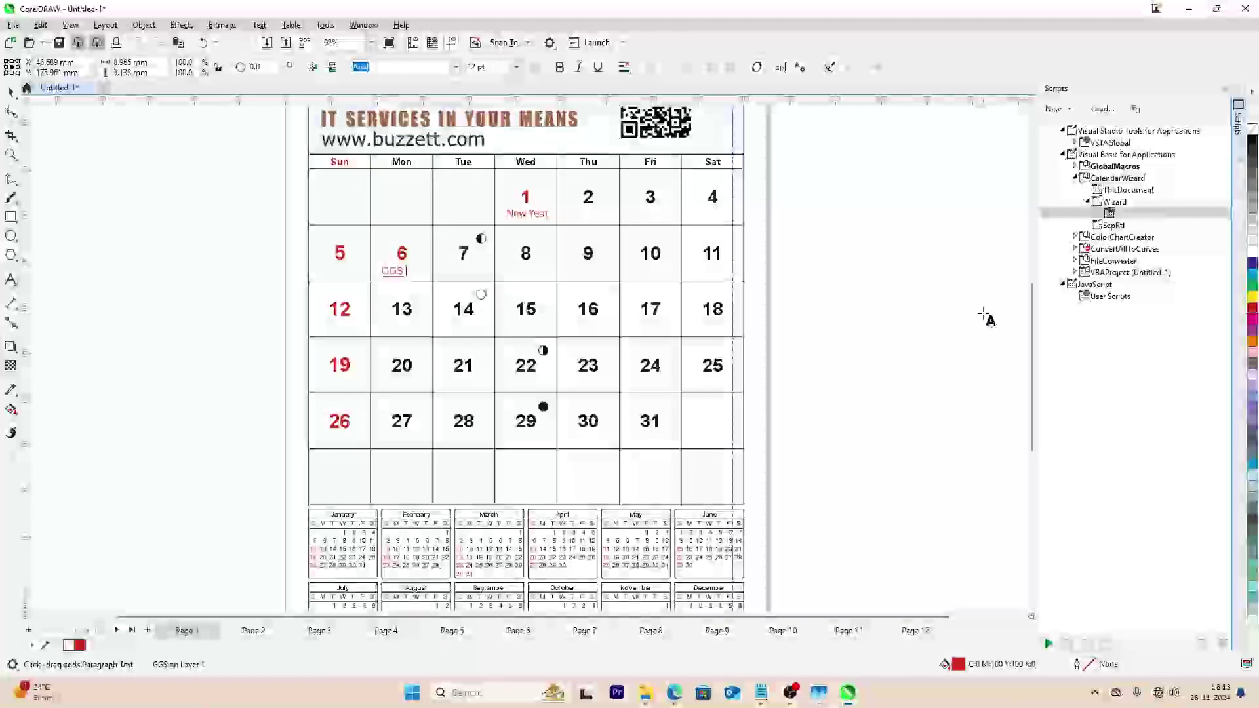
text(J)
key(Escape)
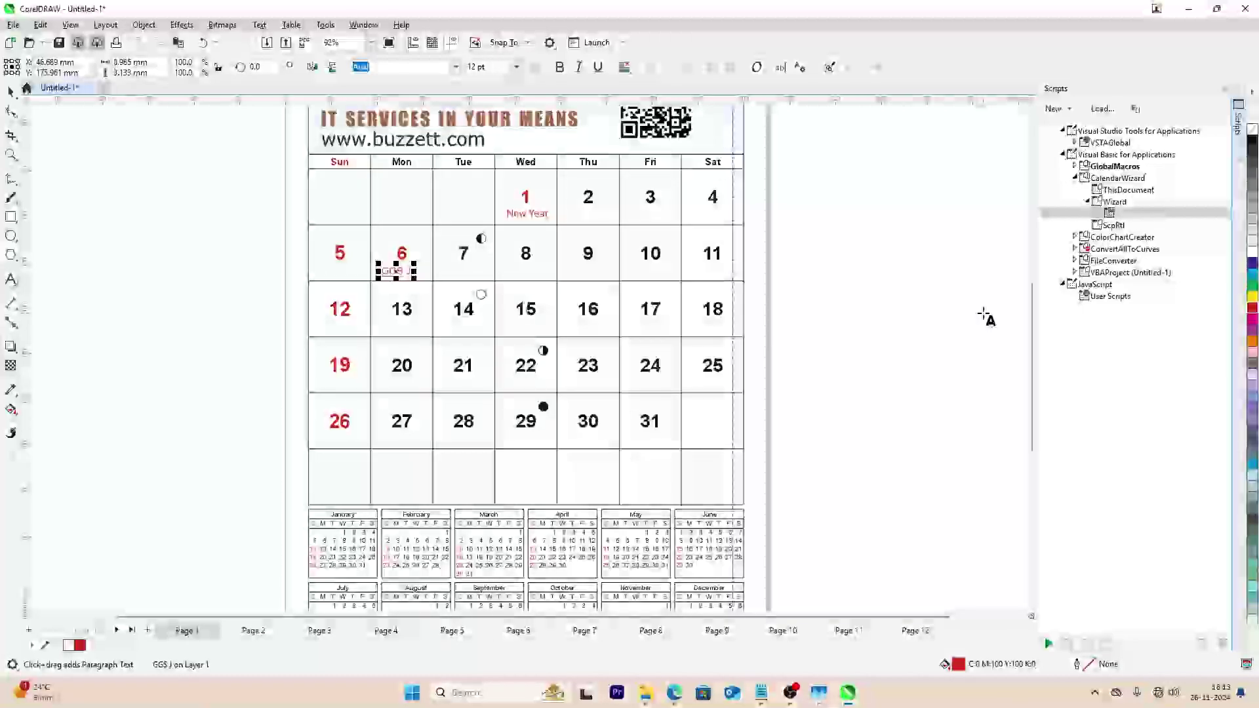
text(AYANTI)
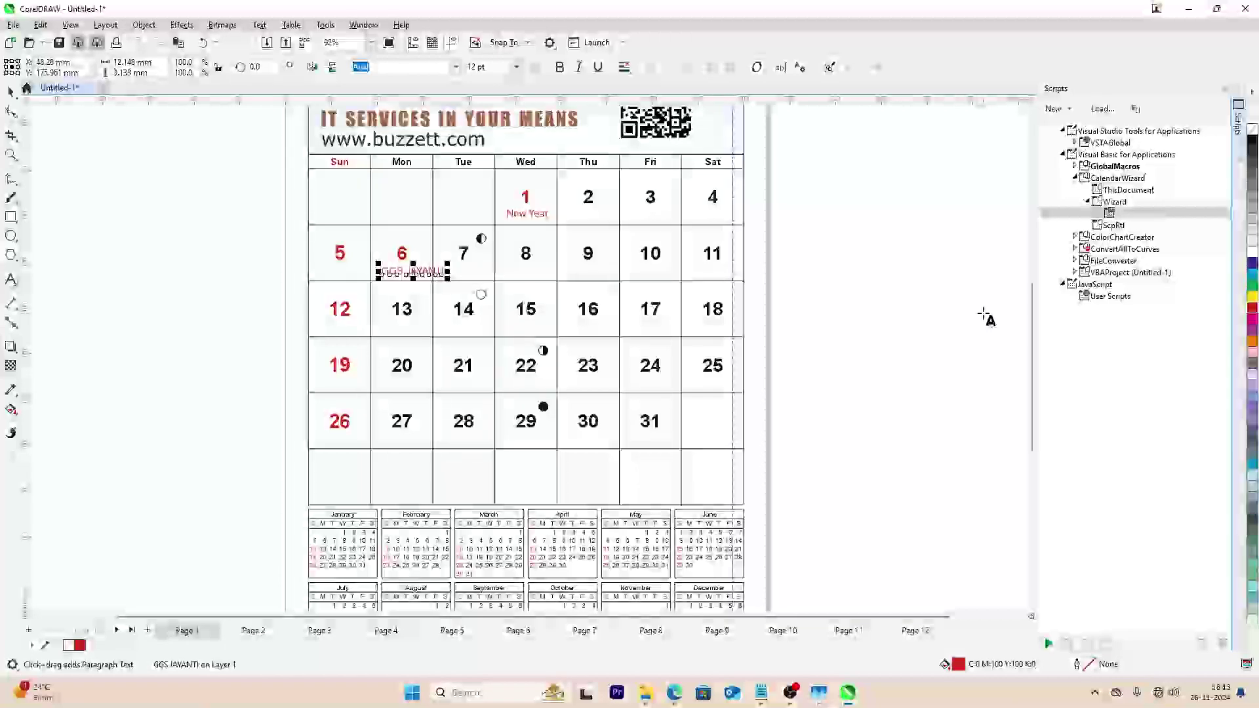
key(space)
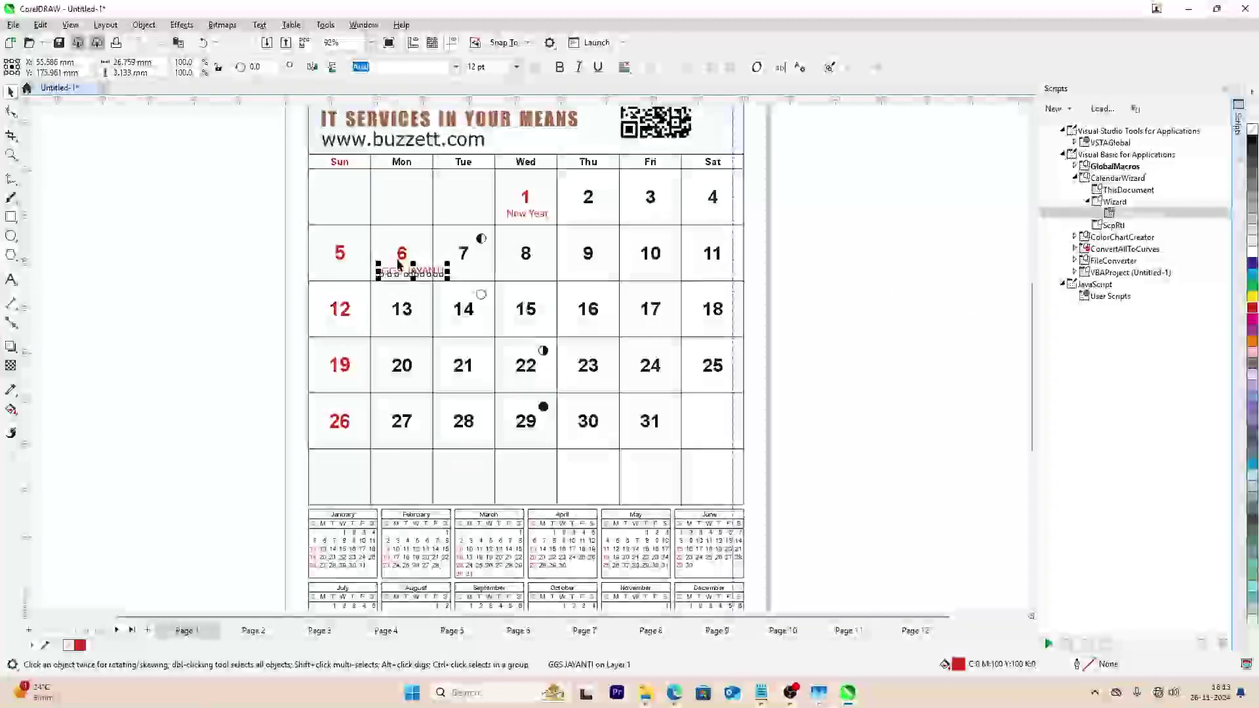
mouse_move(420, 273)
mouse_down()
mouse_move(408, 274)
mouse_move(438, 273)
mouse_up()
click(882, 341)
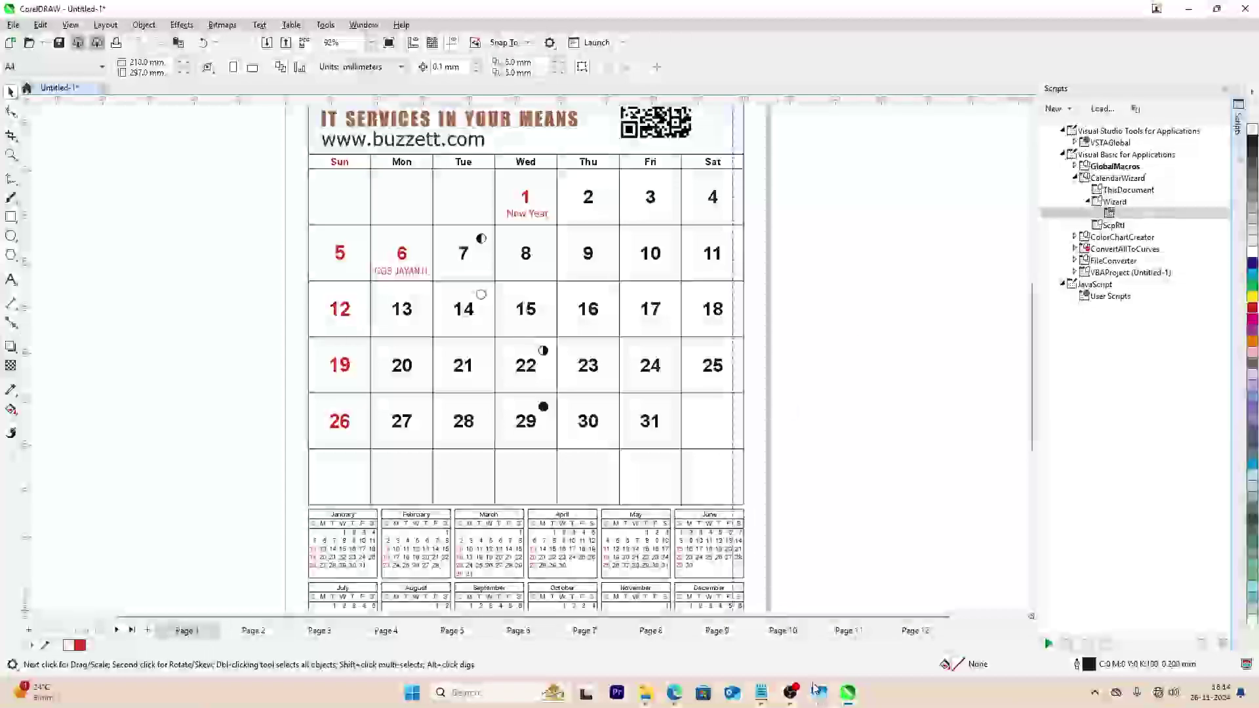
- Look up the next January holiday in the Edge browser's India 2025 list and return to CorelDRAW
mouse_move(850, 701)
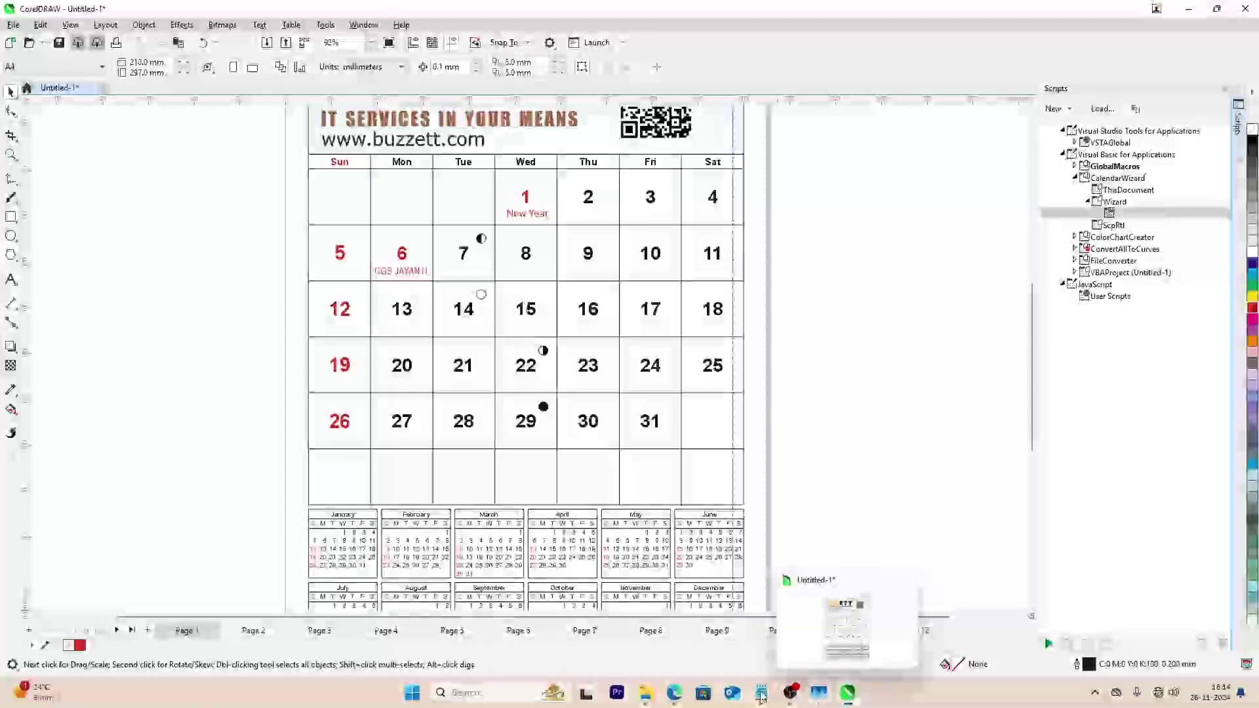
click(666, 671)
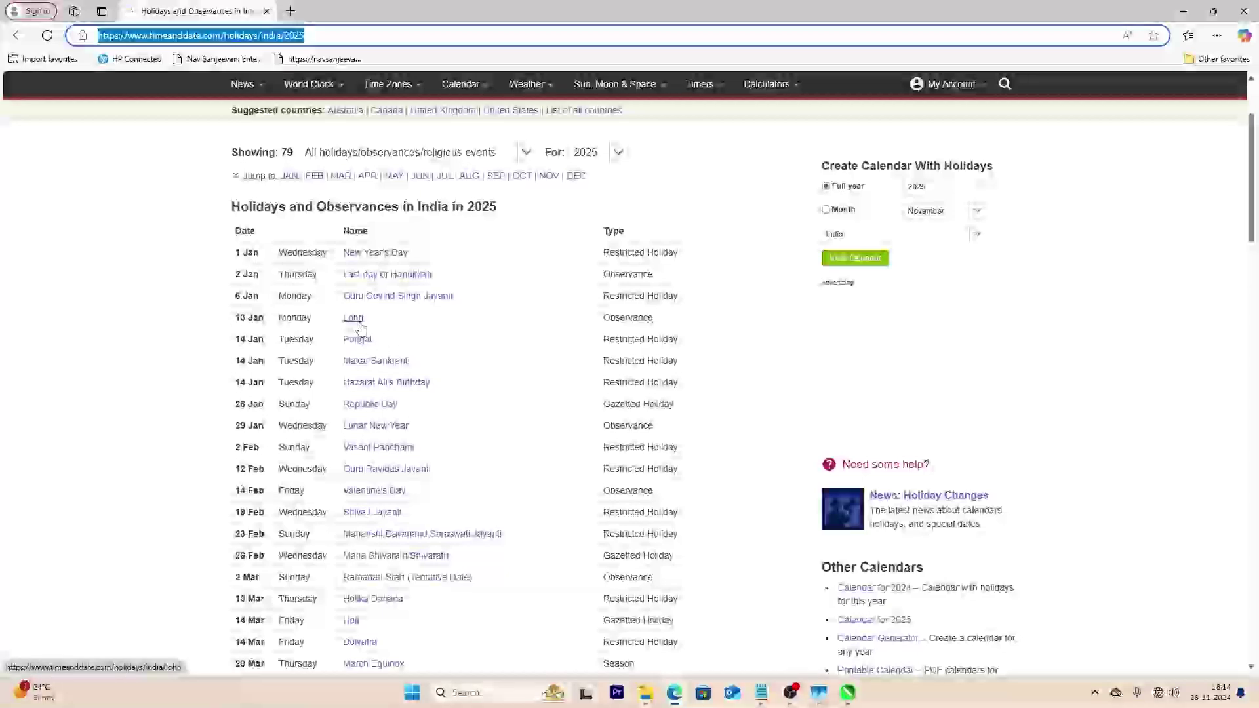
key(alt+Tab)
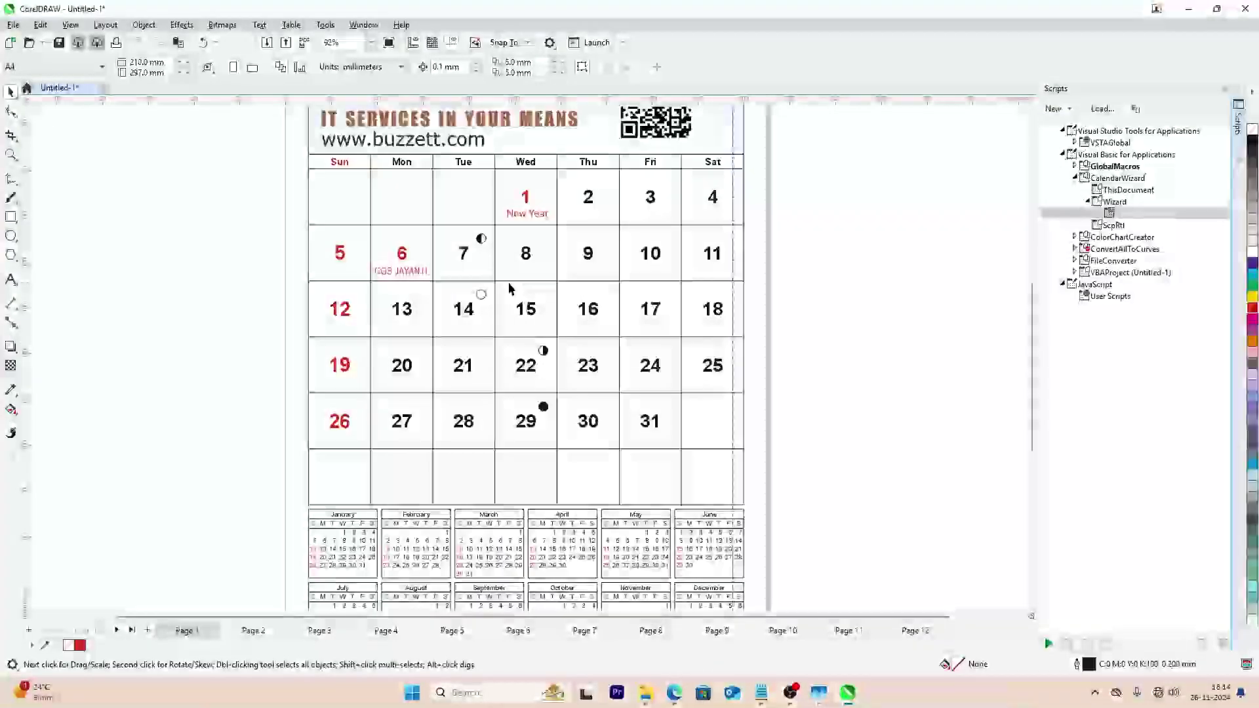
- Fill the January 13 date number with red and place a copy of the "New Year" label under it
click(407, 315)
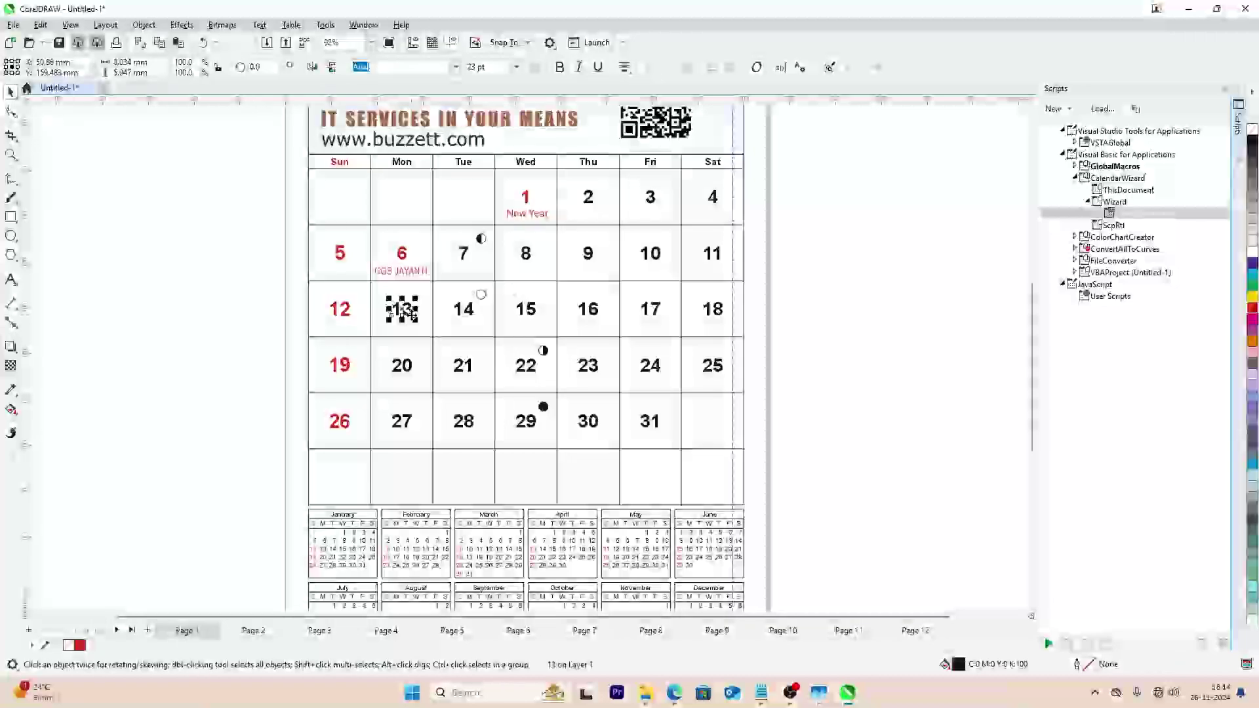
click(1252, 309)
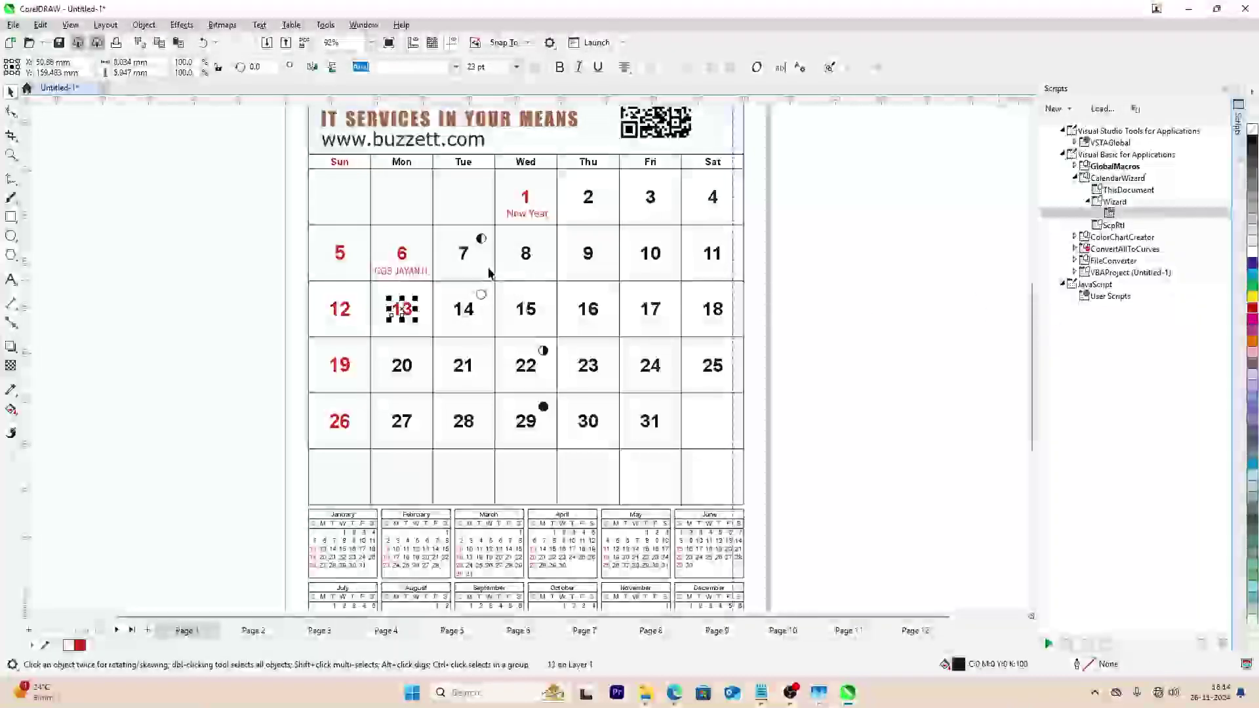
drag(547, 218, 416, 330)
- Change the copied label under January 13 to "Lohri" and centre it horizontally on the date number
key(F8)
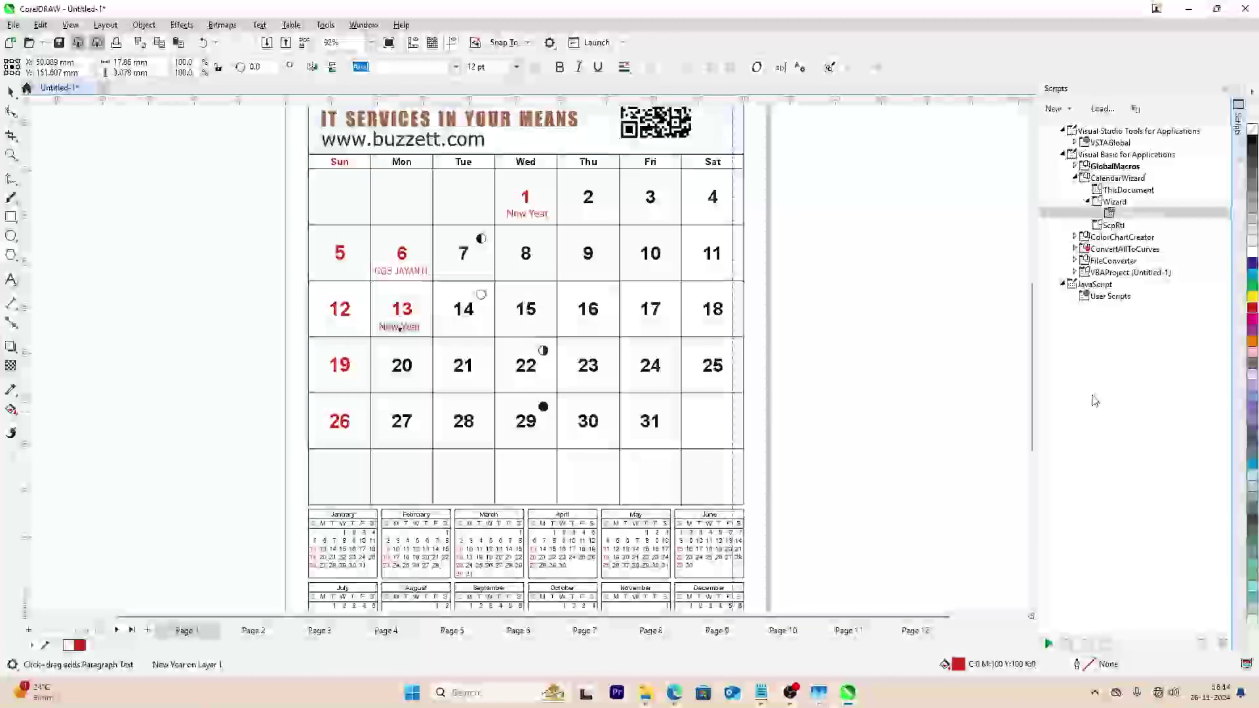
text(Lohri)
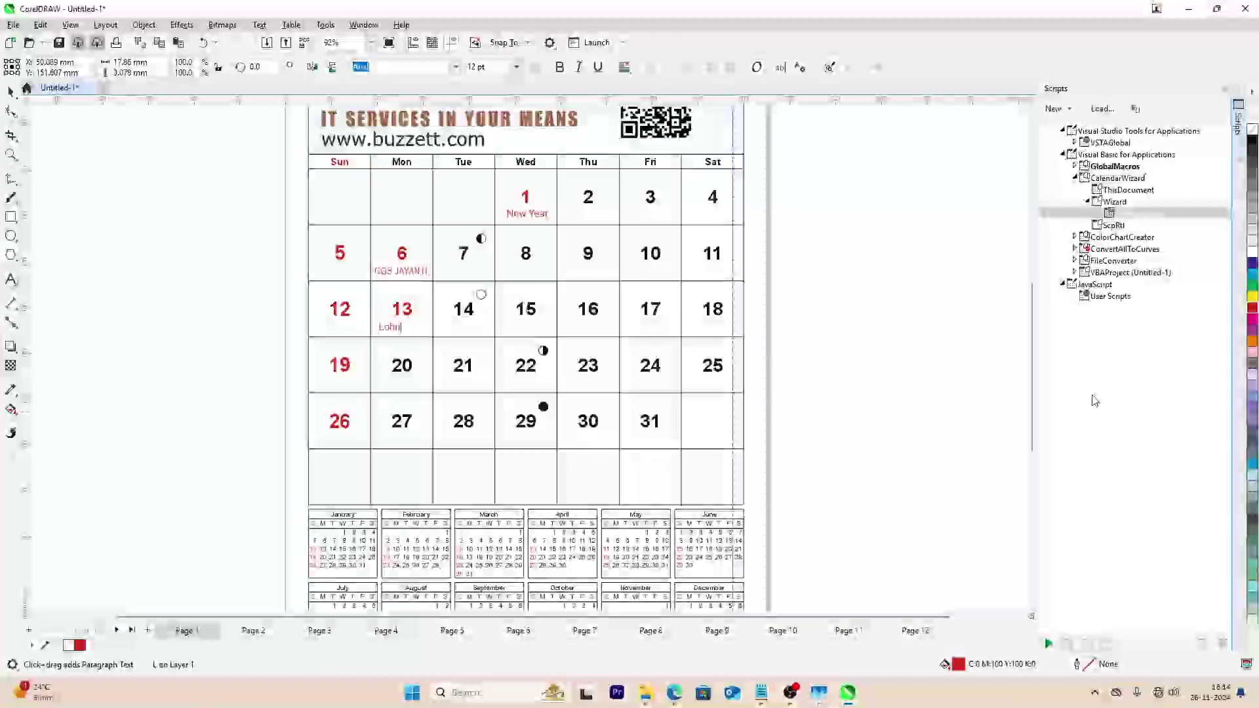
key(ctrl+space)
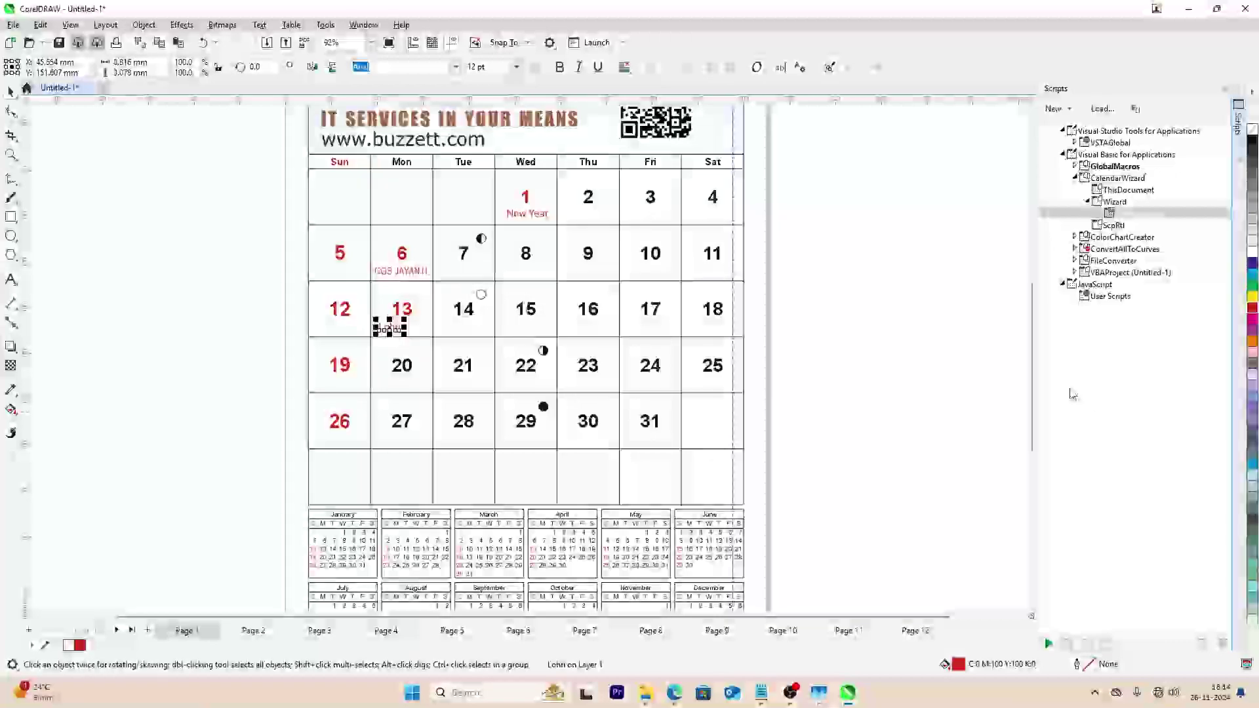
shift+click(405, 309)
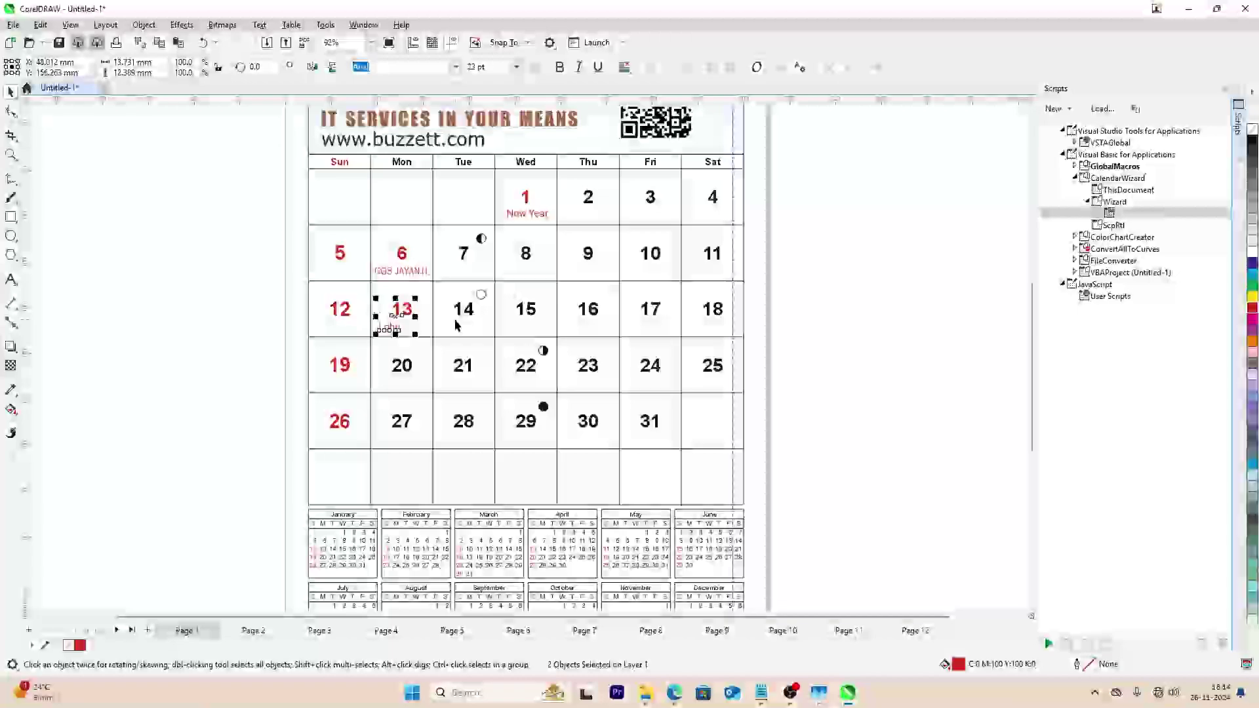
key(c)
click(880, 371)
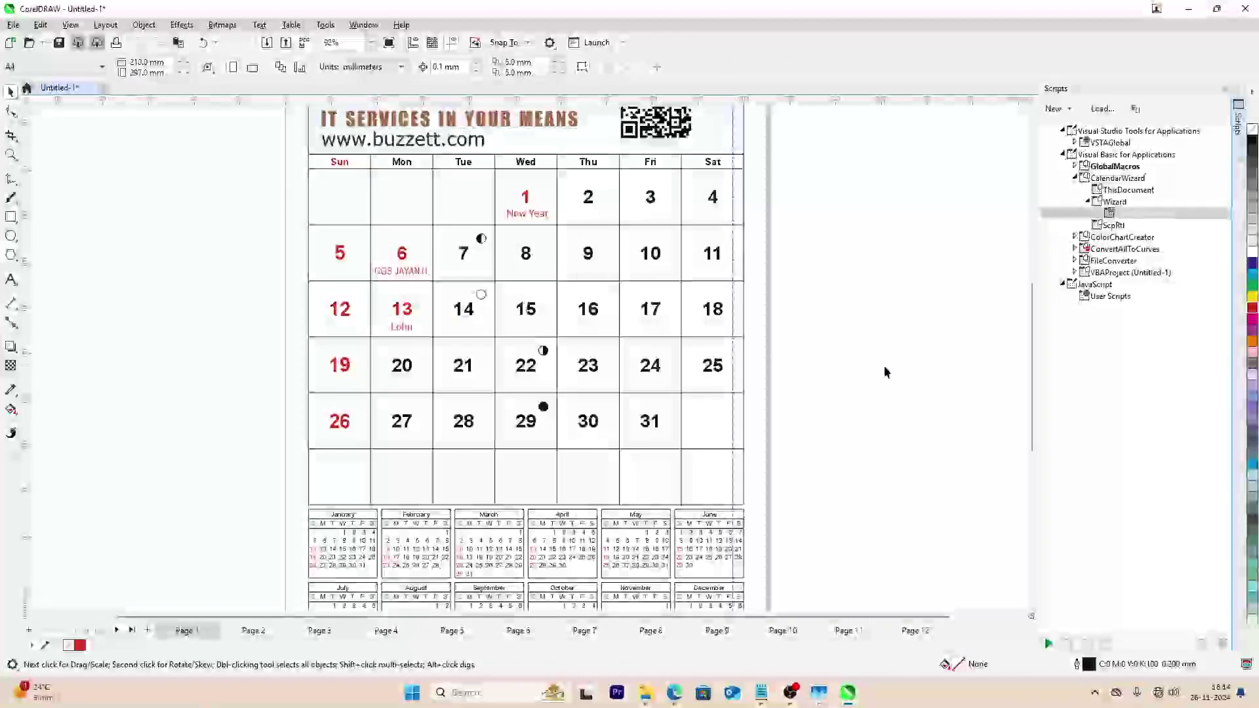
- Compare the mid-January holiday entries in the Edge browser list with the January page in CorelDRAW
key(alt+Tab)
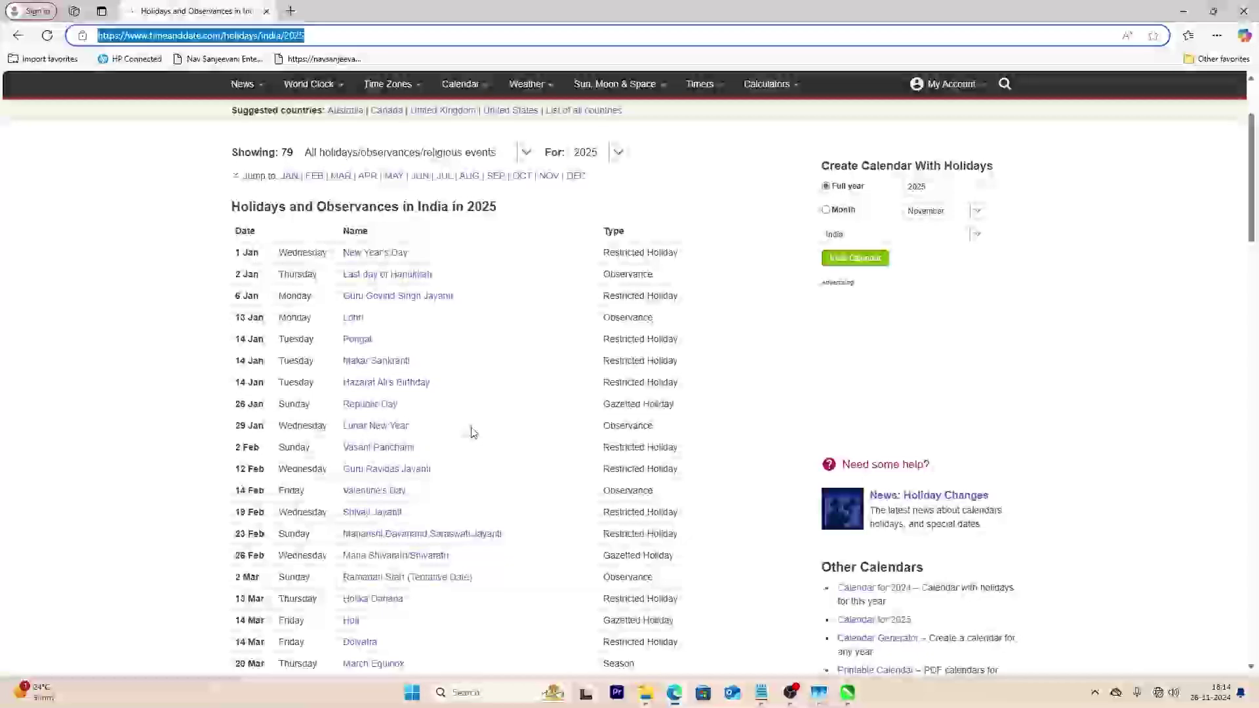
key(alt+Tab)
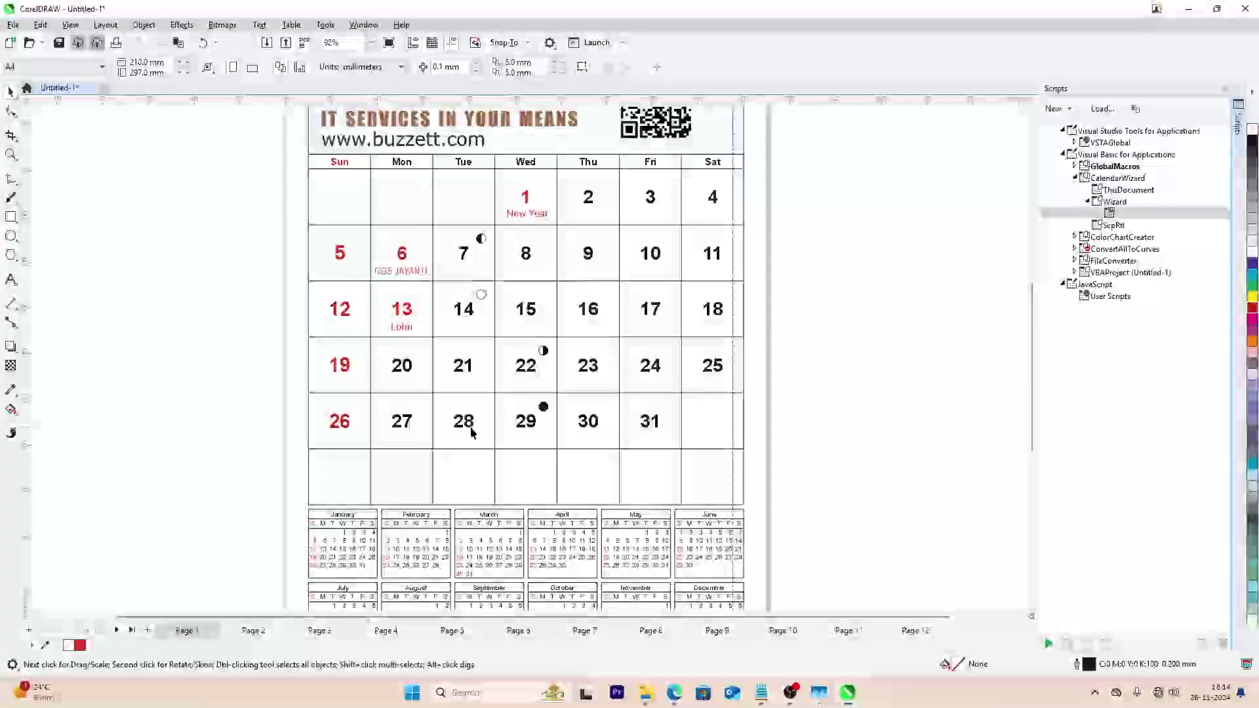
key(alt+Tab)
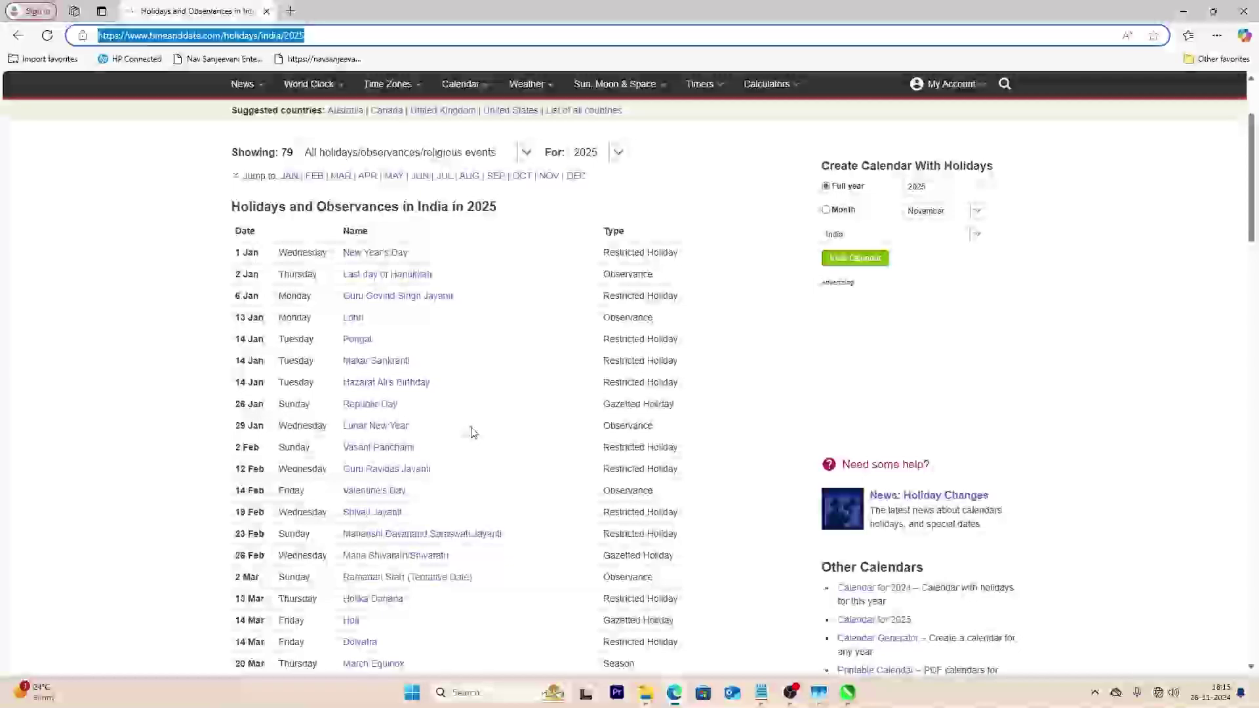
key(alt+Tab)
key(alt+Tab)
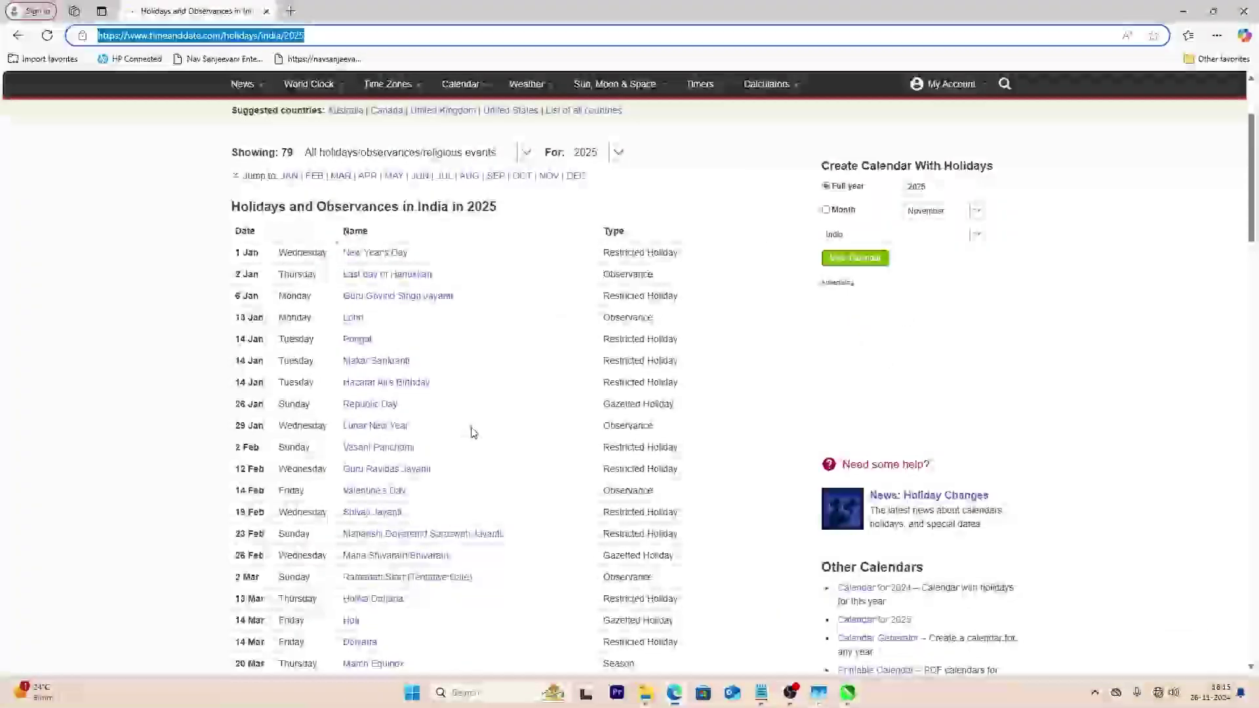
key(alt+Tab)
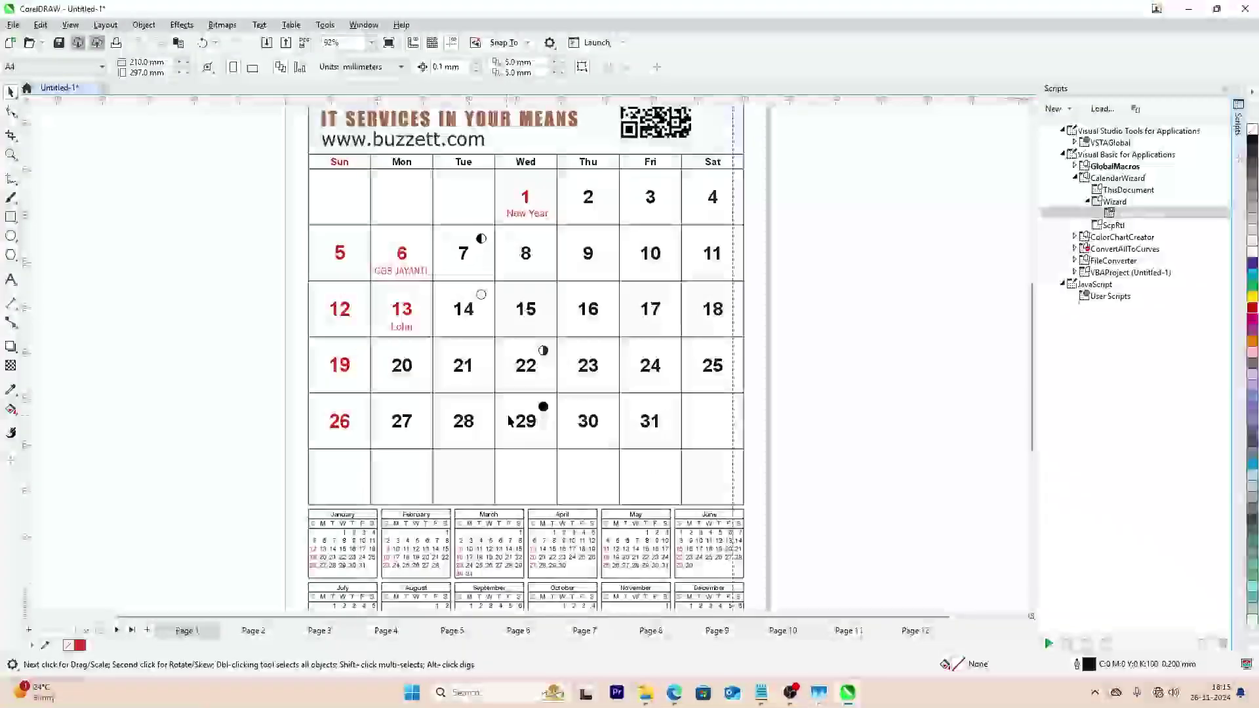
key(alt+Tab)
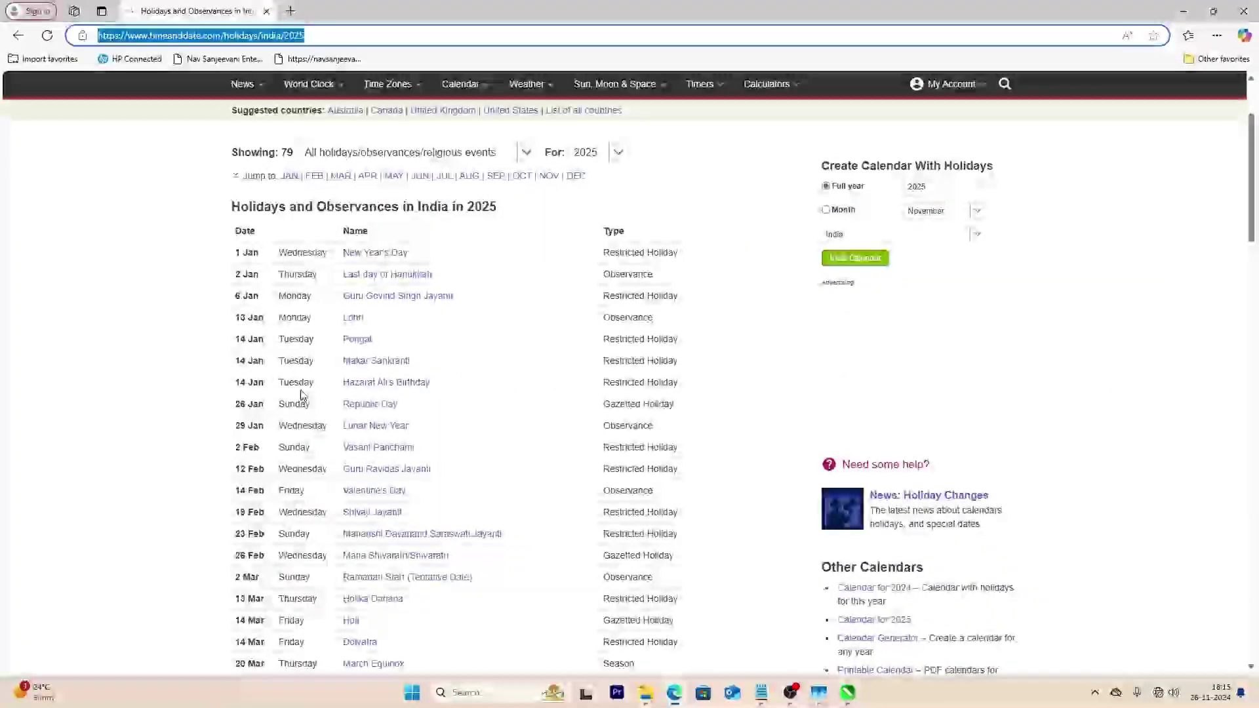
key(alt+Tab)
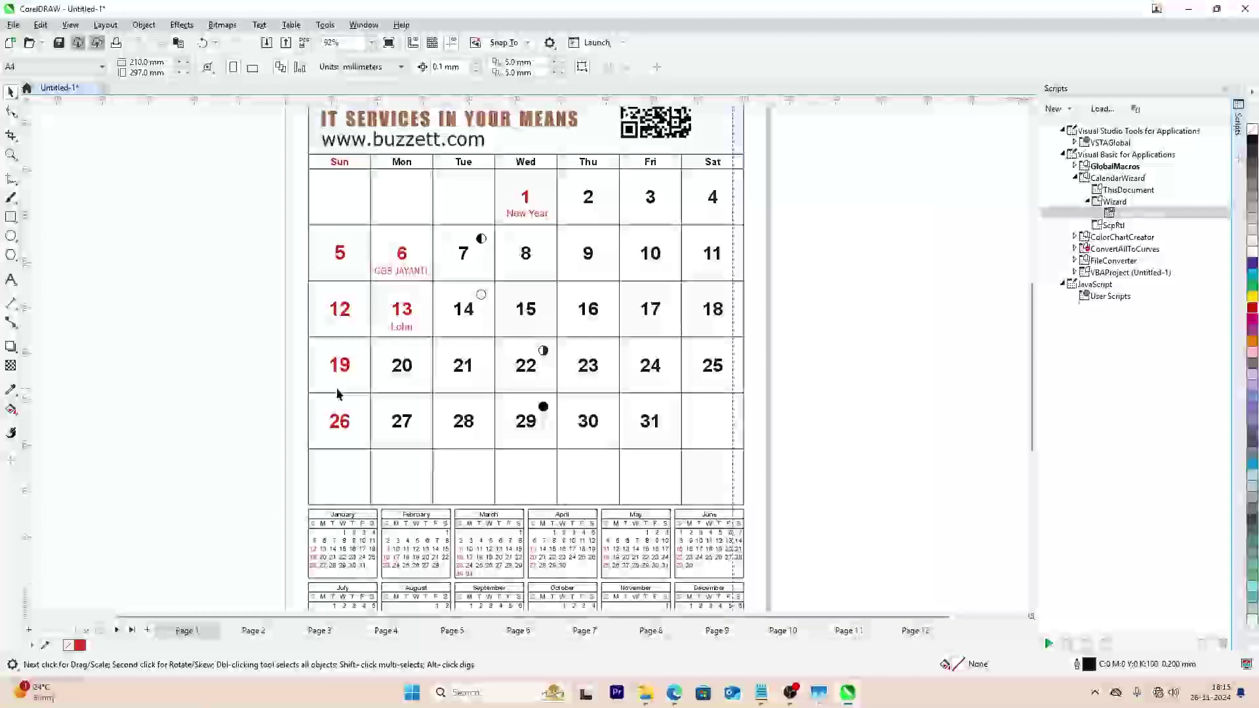
- Fill the January 14 date number with red and place a copy of the "GGS JAYANTI" label beneath it
click(470, 314)
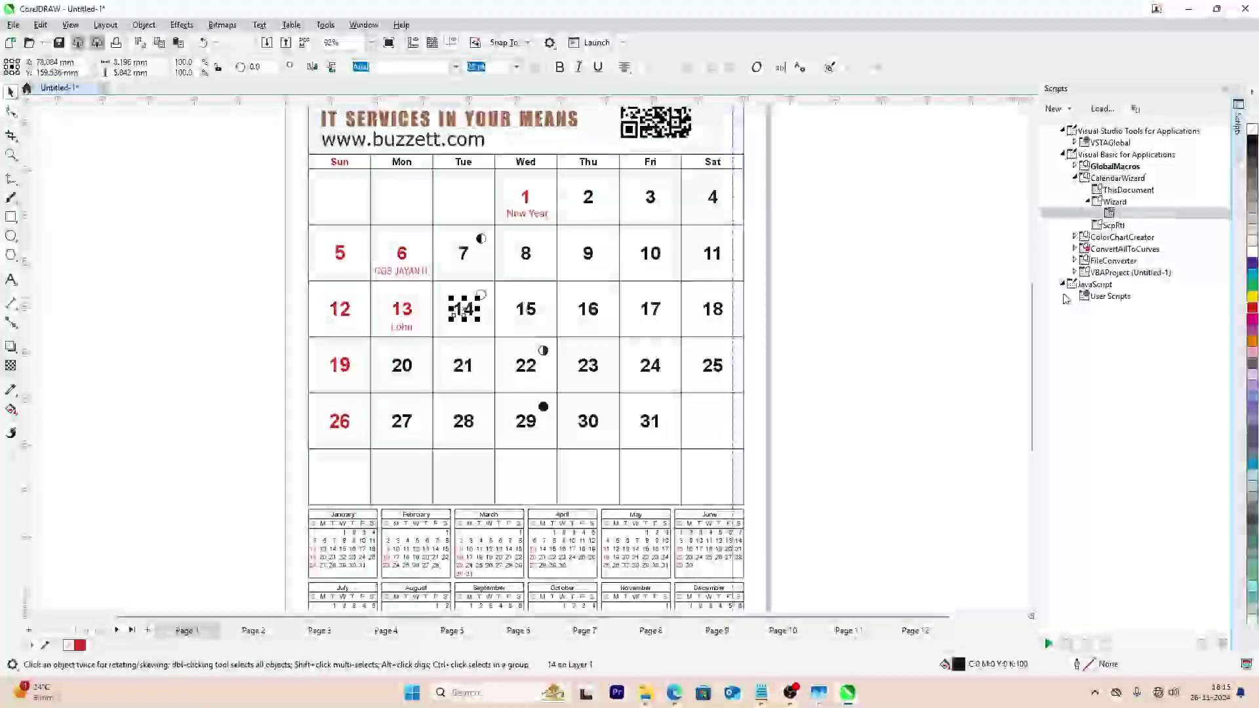
click(1254, 308)
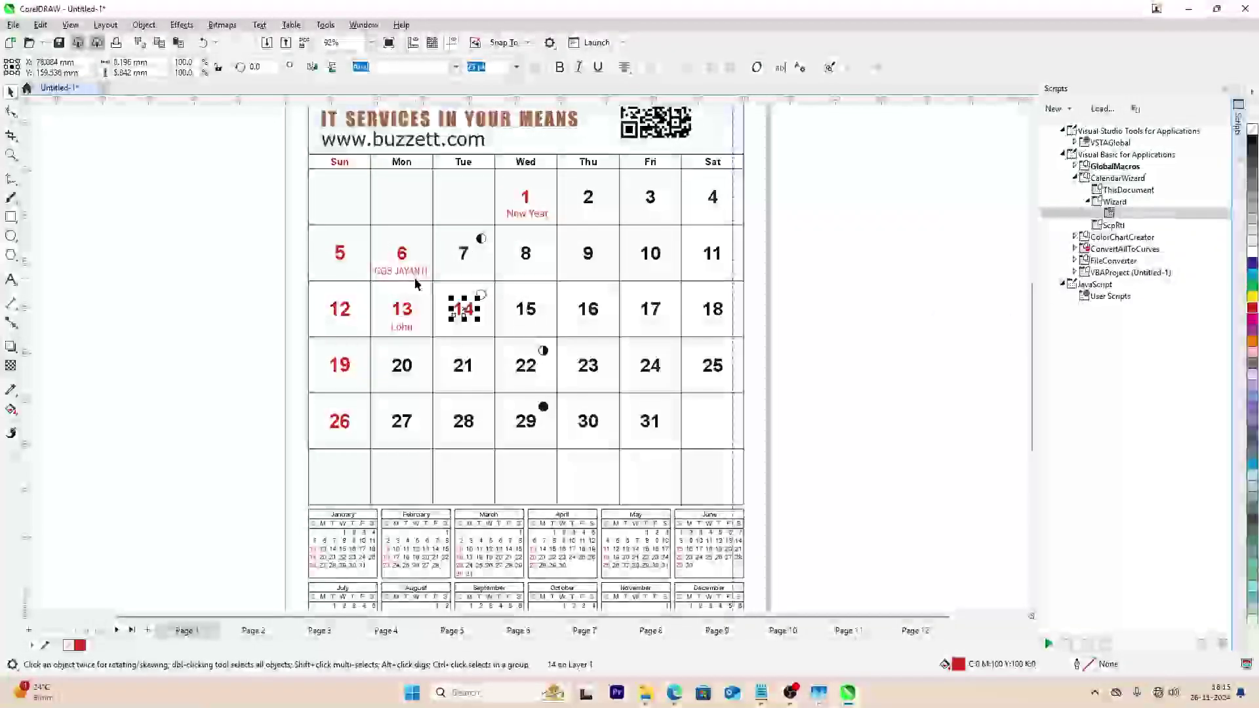
drag(416, 283, 482, 337)
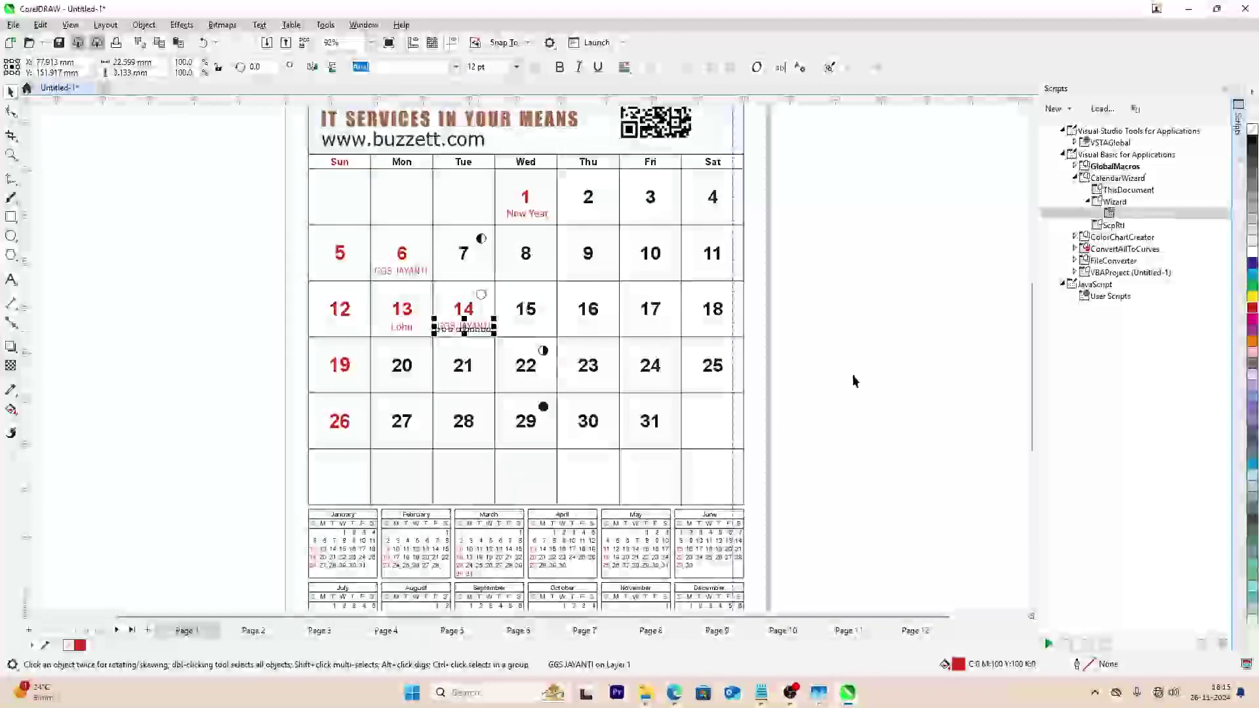
- Change the copied label under January 14 to "HAZRAT ALI" and shift it to sit centred below the date number
key(F8)
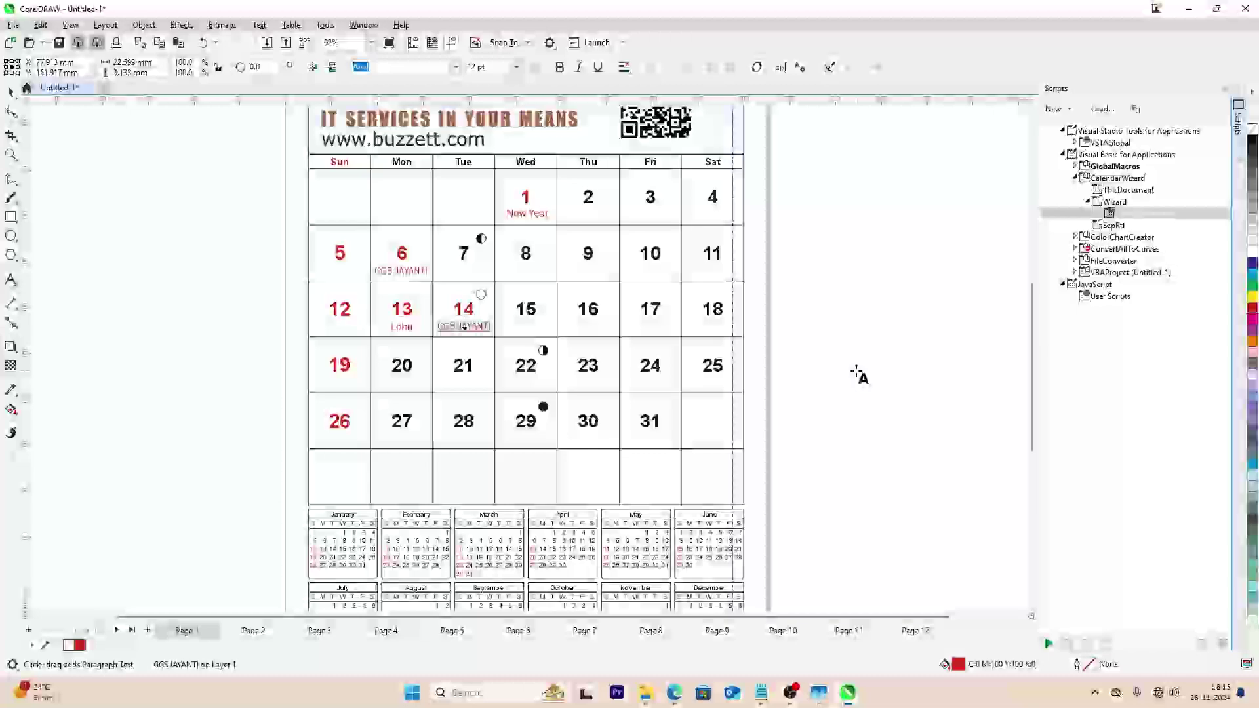
text(HAZRAT ALI)
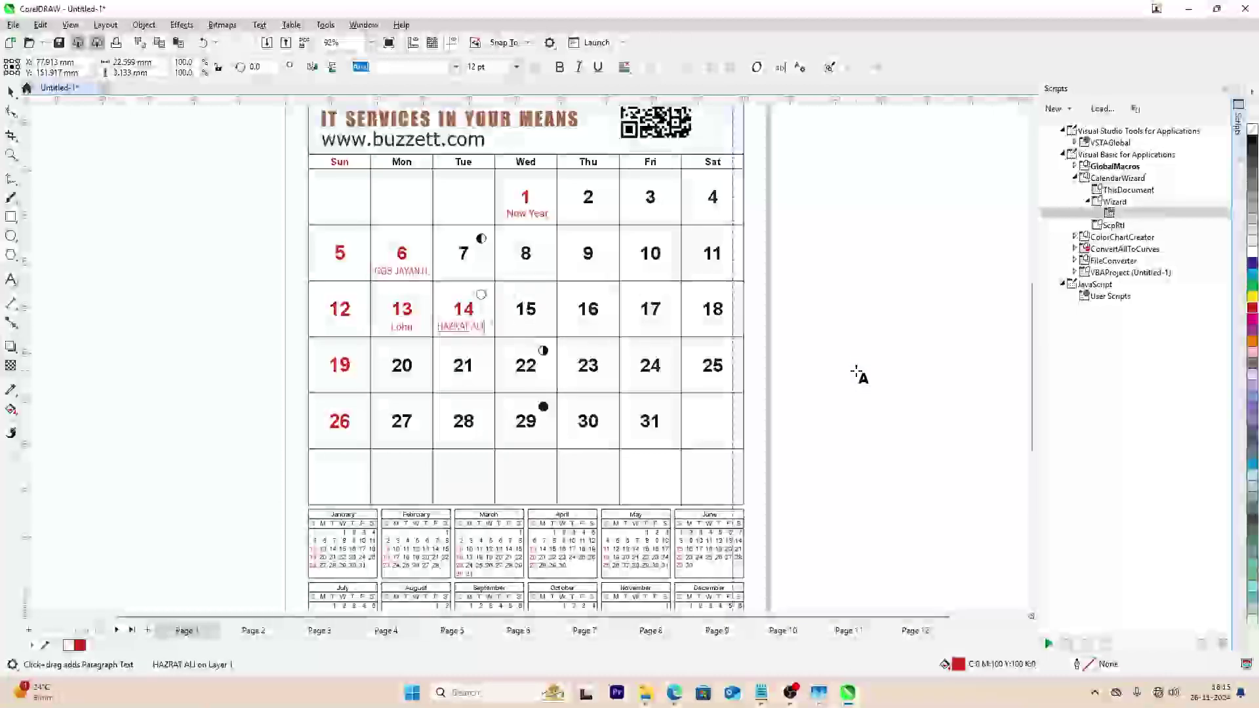
key(Escape)
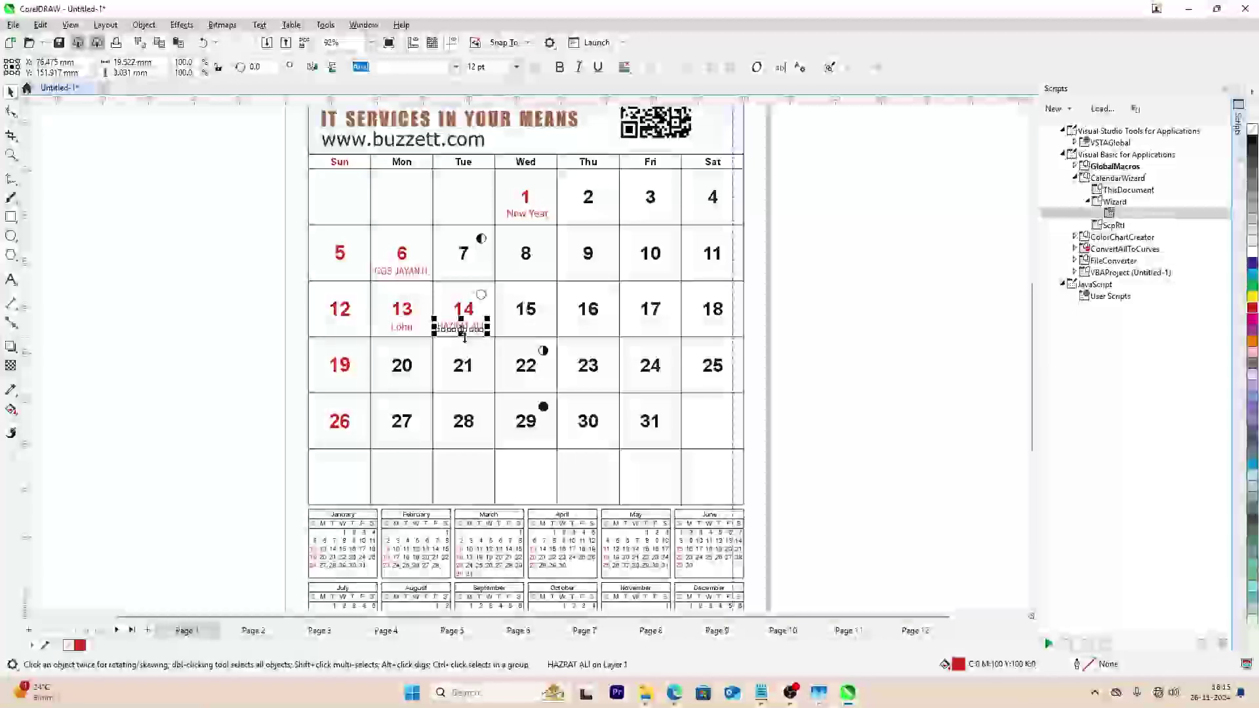
drag(471, 331, 480, 336)
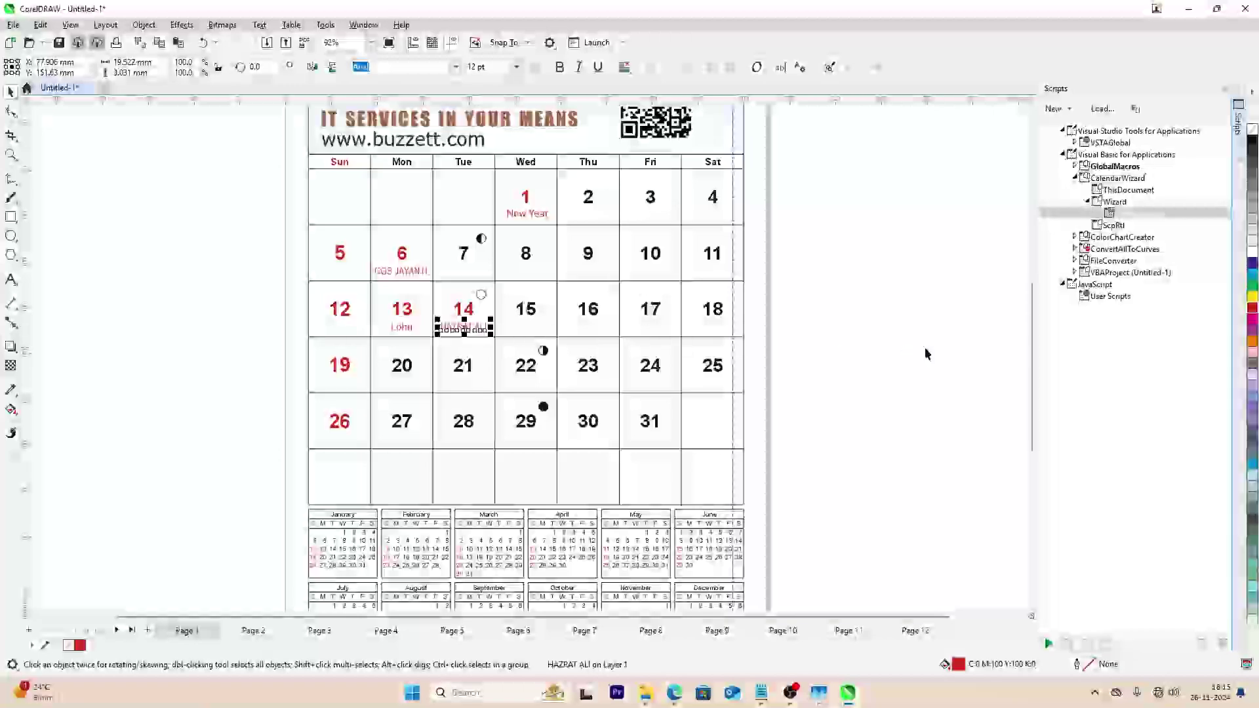
click(899, 357)
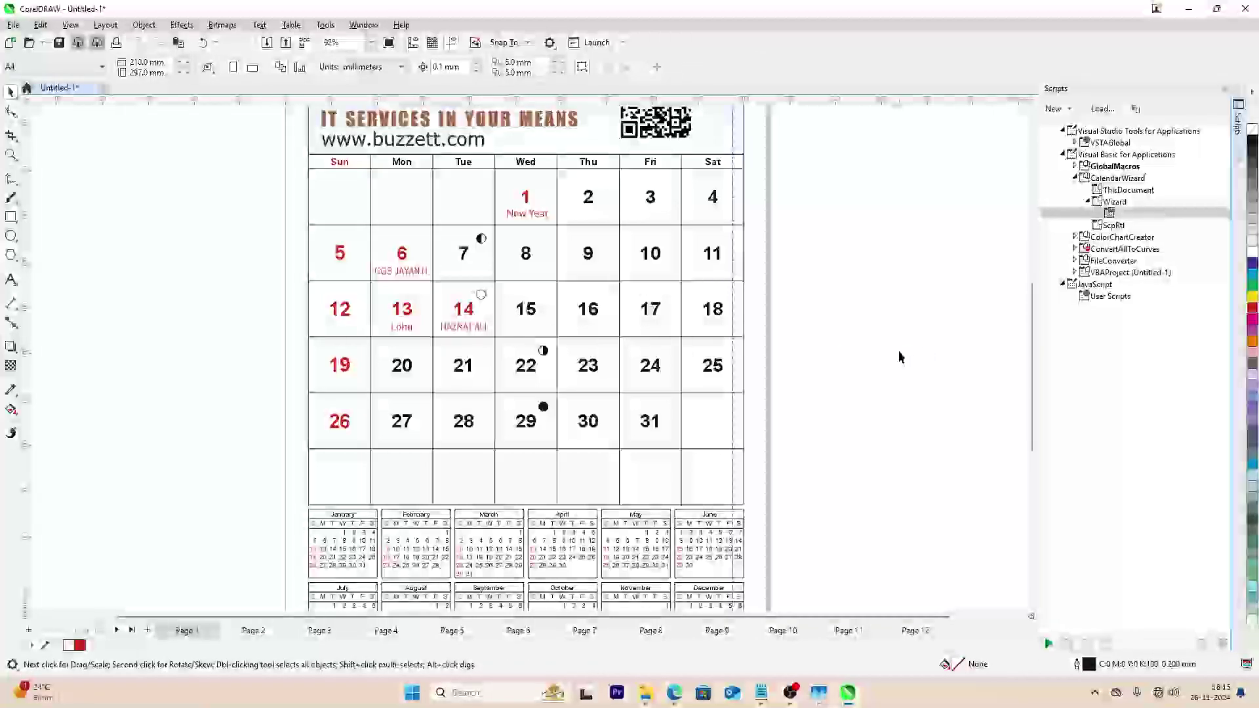
- Check the remaining January holidays in the Edge browser list and return to the calendar in CorelDRAW
key(alt+Tab)
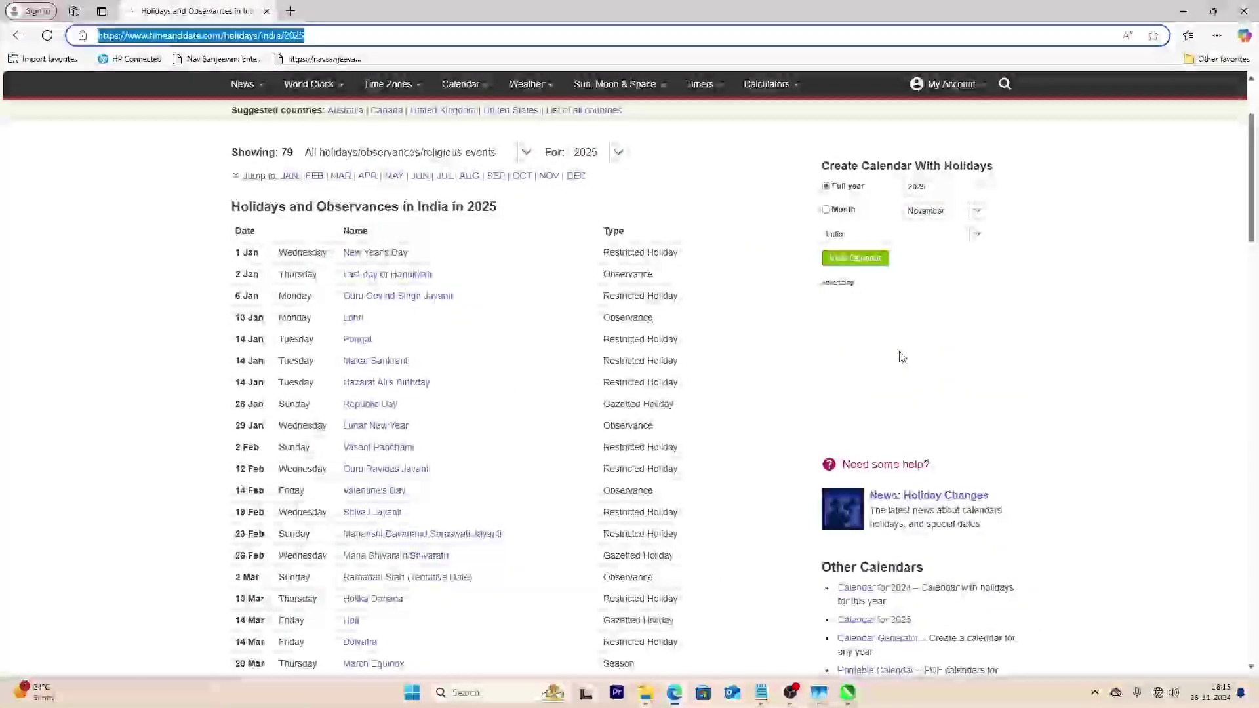
key(alt+Tab)
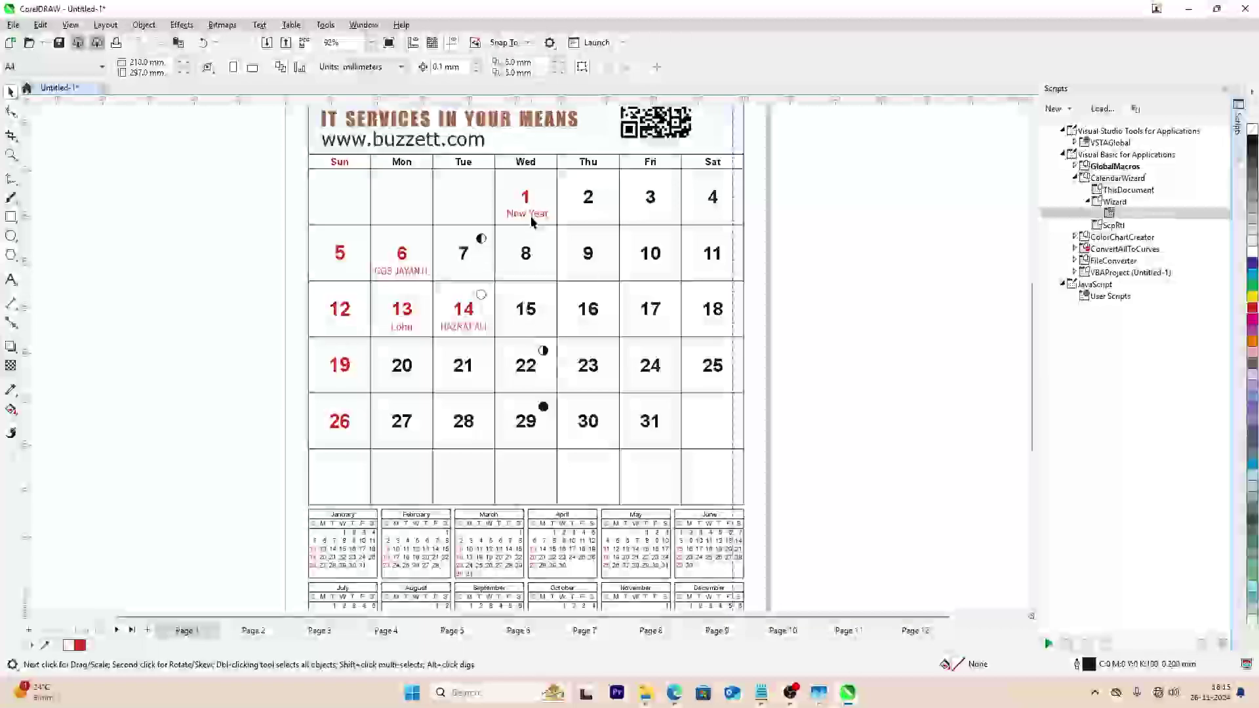
- Place a copy of the "New Year" label beneath January 26 and change its text to "Republic Day"
drag(531, 222, 344, 449)
right_click(344, 449)
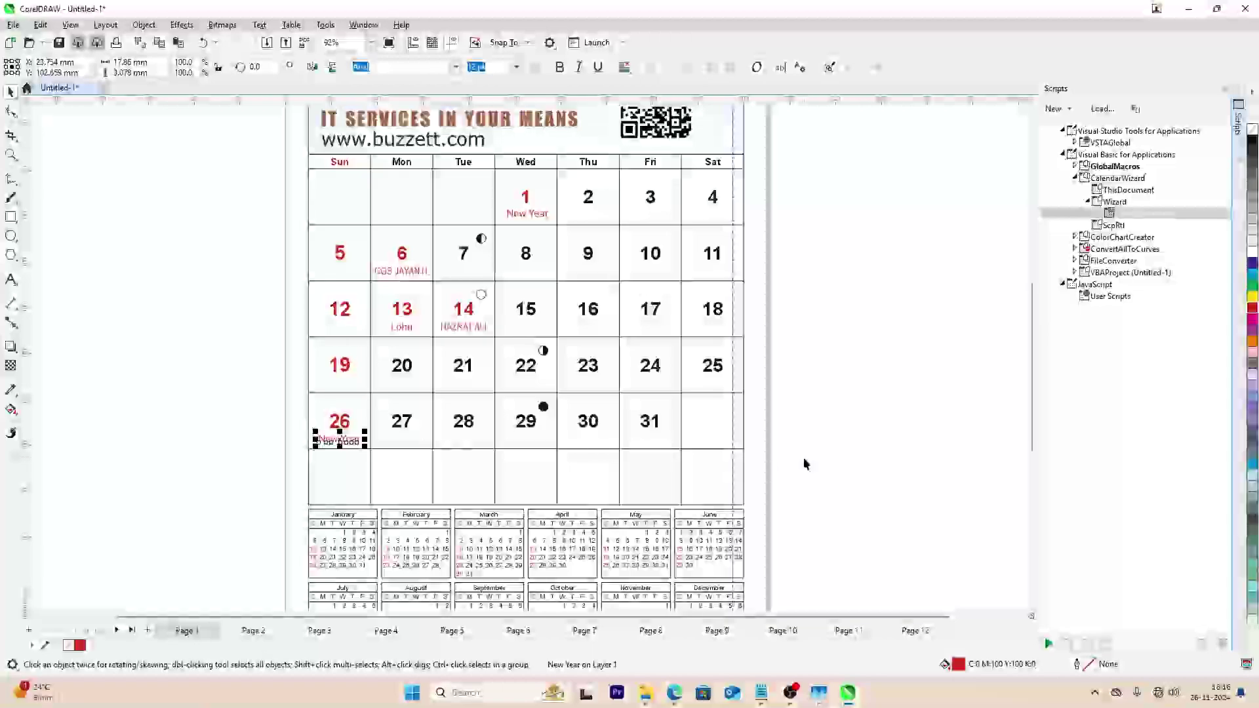
key(F8)
key(ctrl+a)
text(Re)
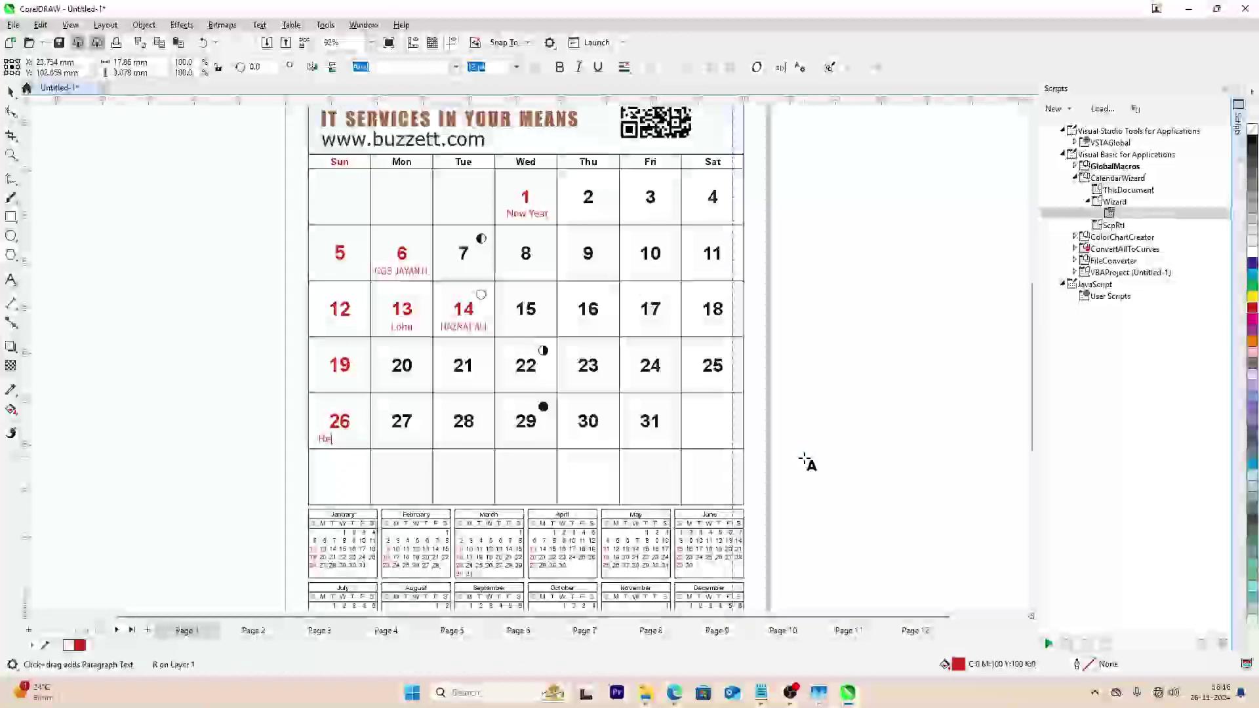
text(publ)
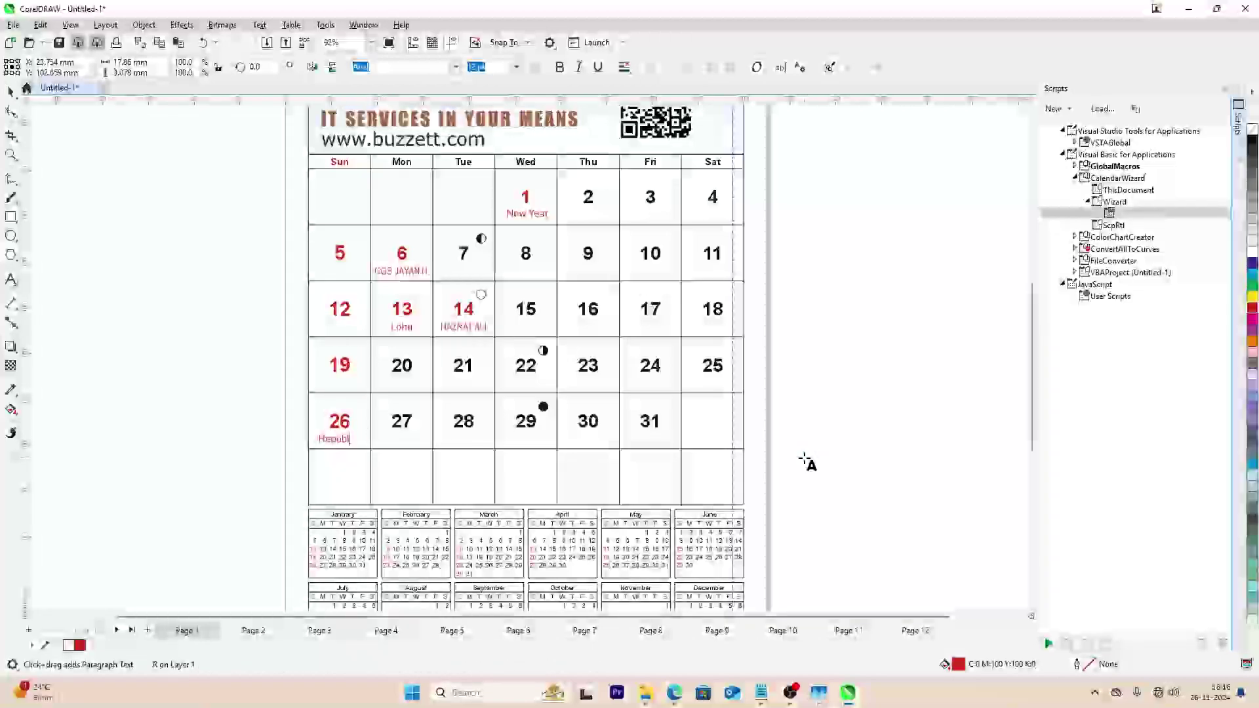
text(ic Day)
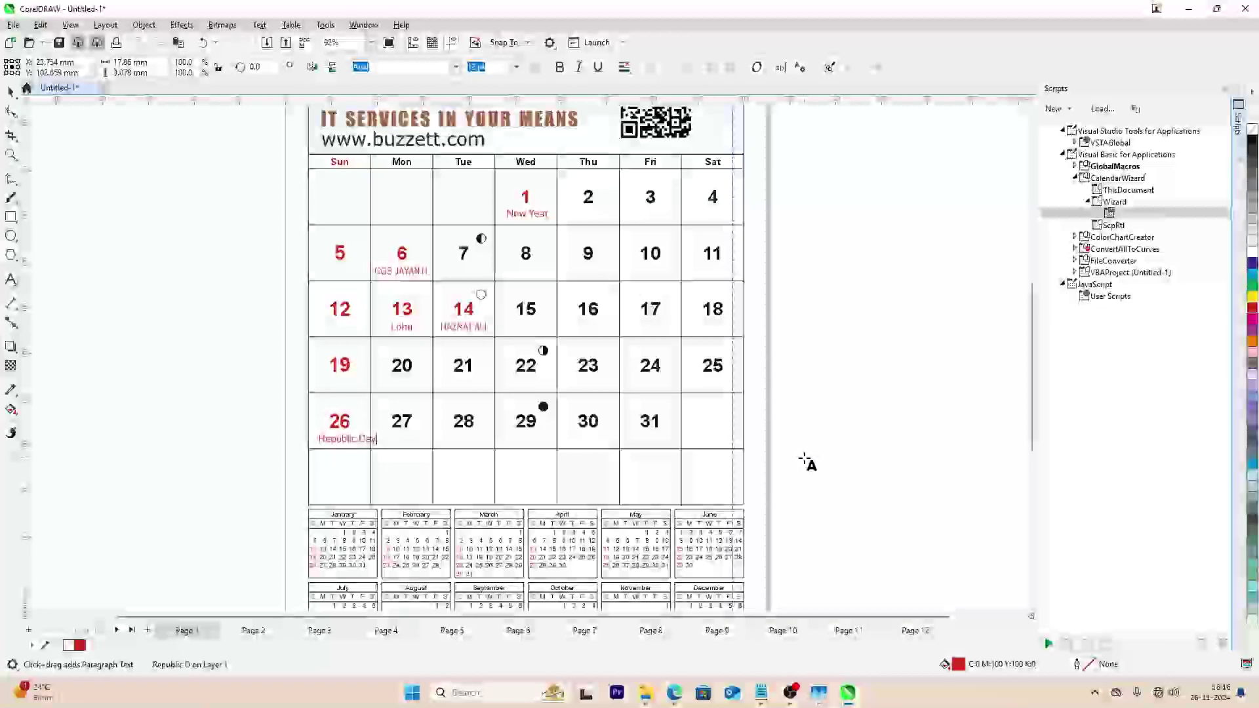
key(ctrl+space)
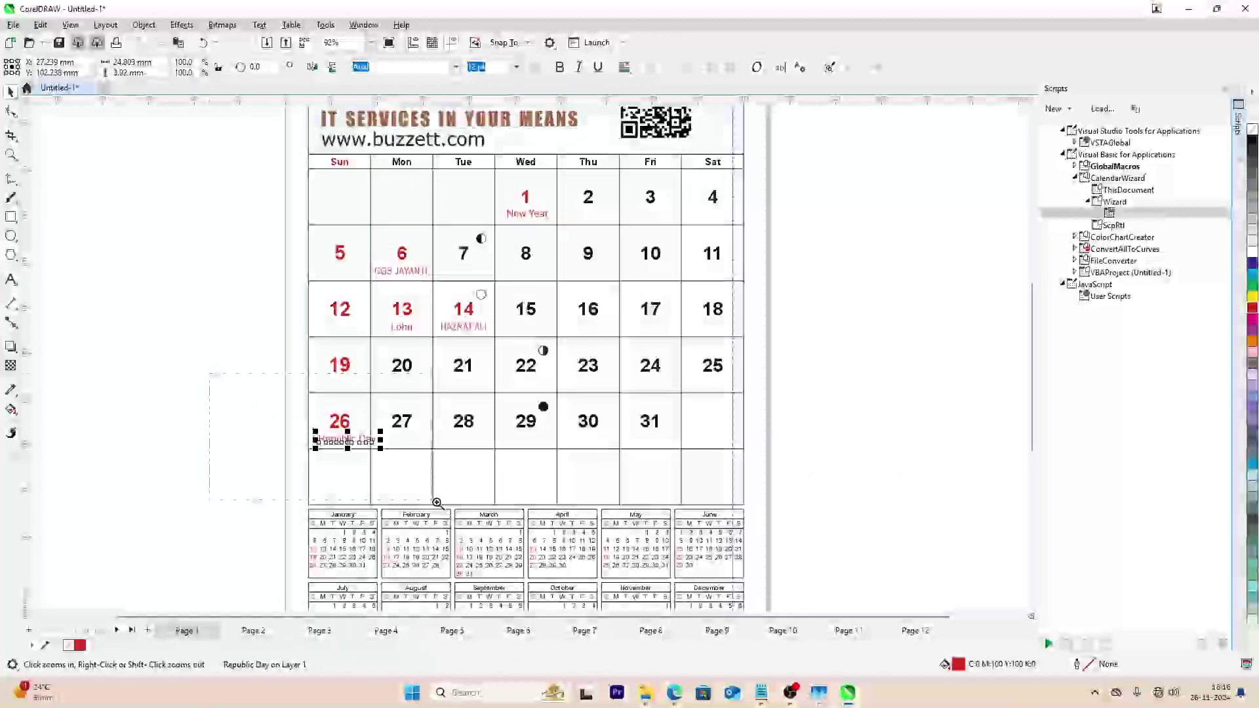
- Move the "Republic Day" label inside its cell and centre it horizontally with the 26 date number
drag(309, 400, 472, 500)
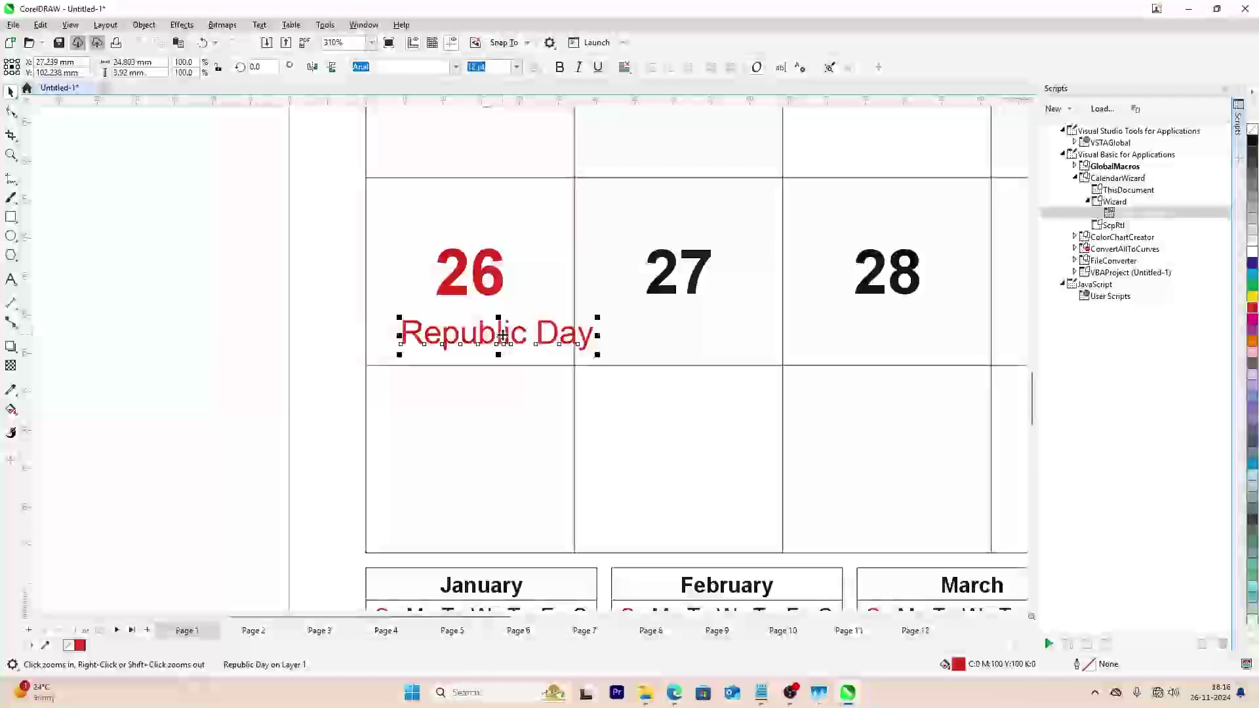
drag(503, 335, 480, 341)
shift+click(487, 292)
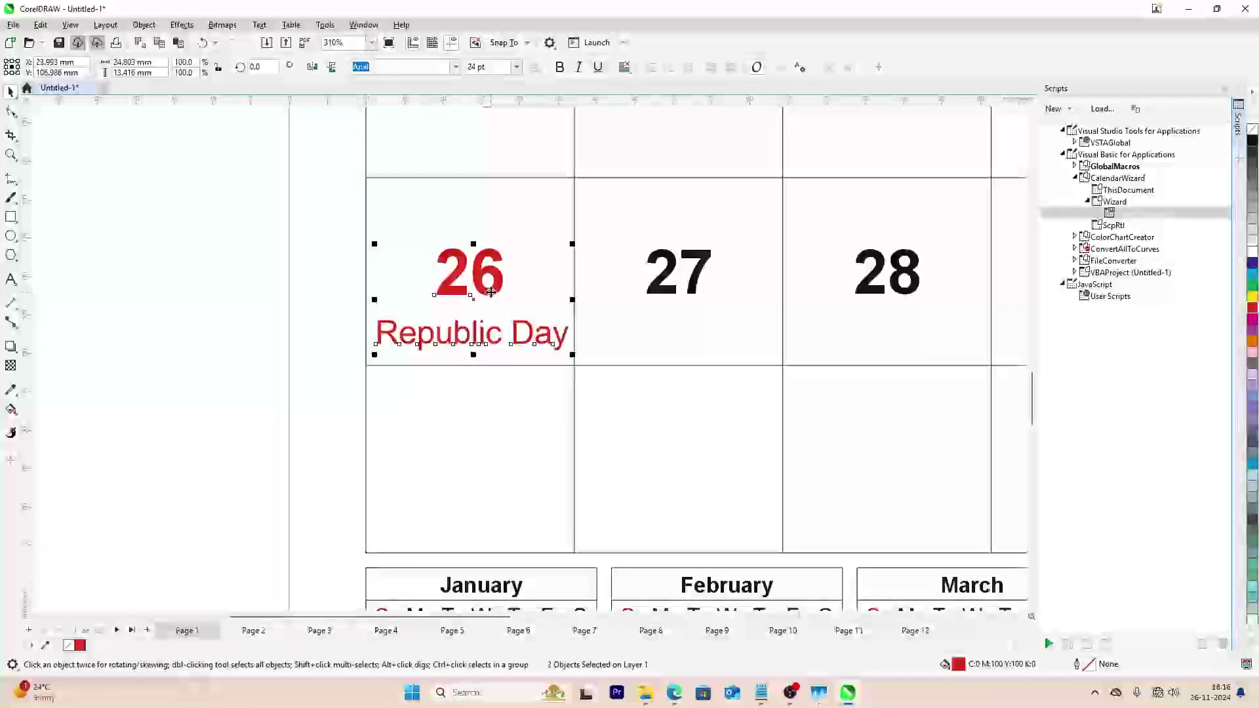
key(c)
click(301, 352)
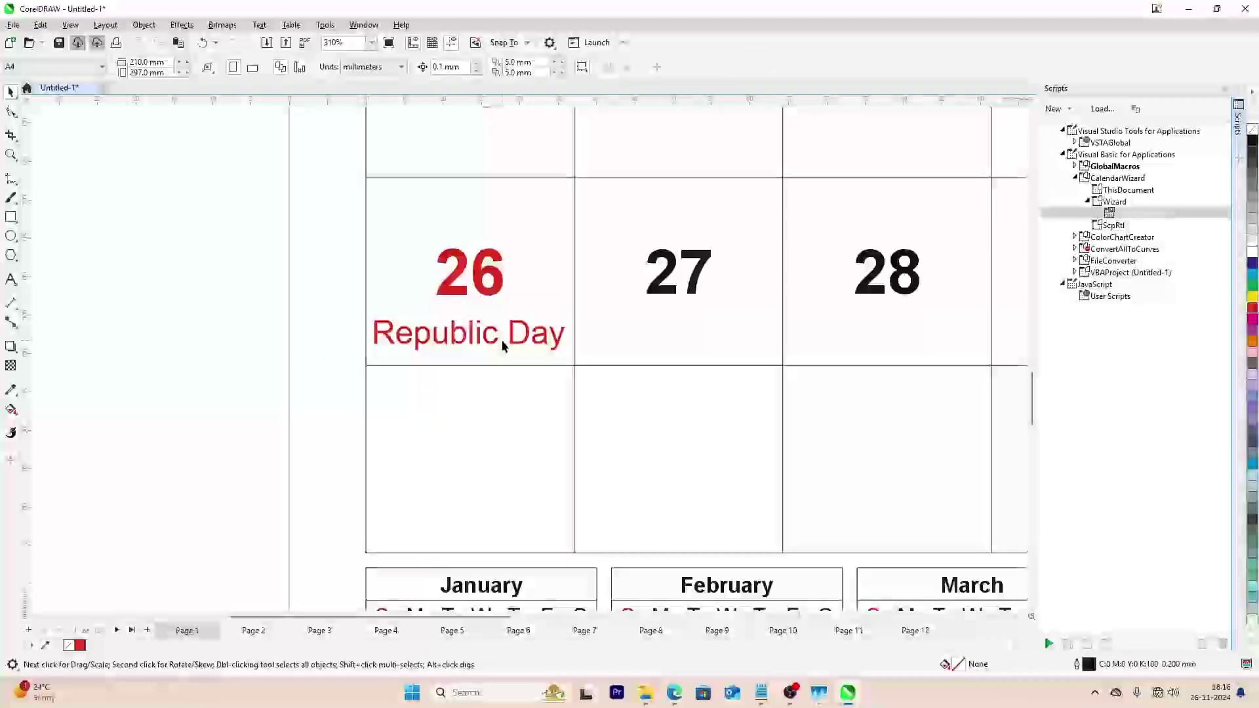
- Place a copy of the "Republic Day" label beneath January 27 and change its text to "May Be Holiday"
drag(512, 340, 726, 348)
right_click(726, 348)
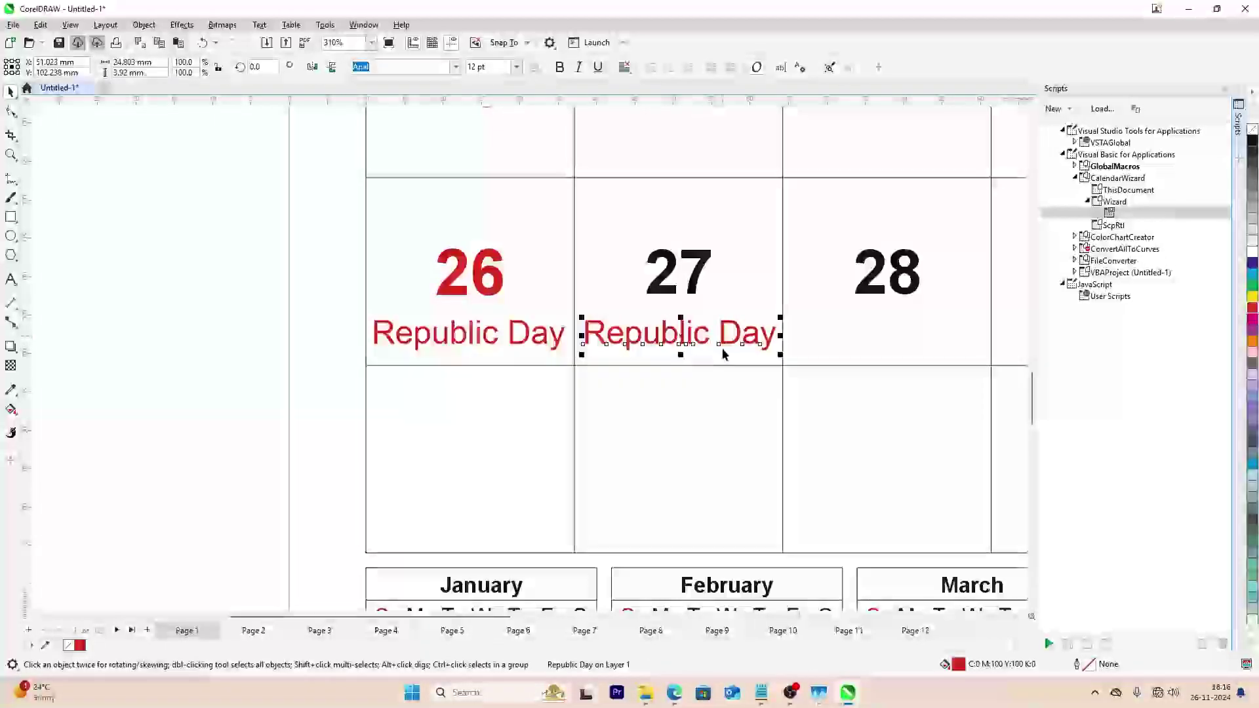
key(F8)
key(ctrl+a)
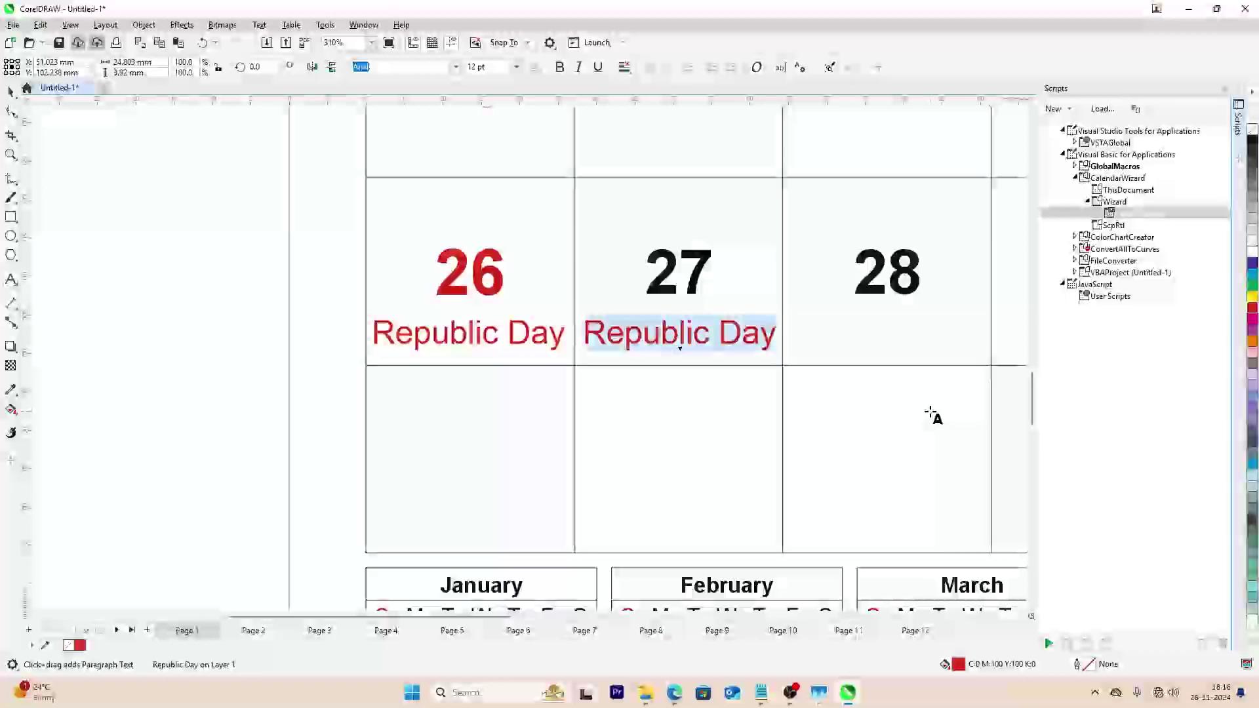
text(My)
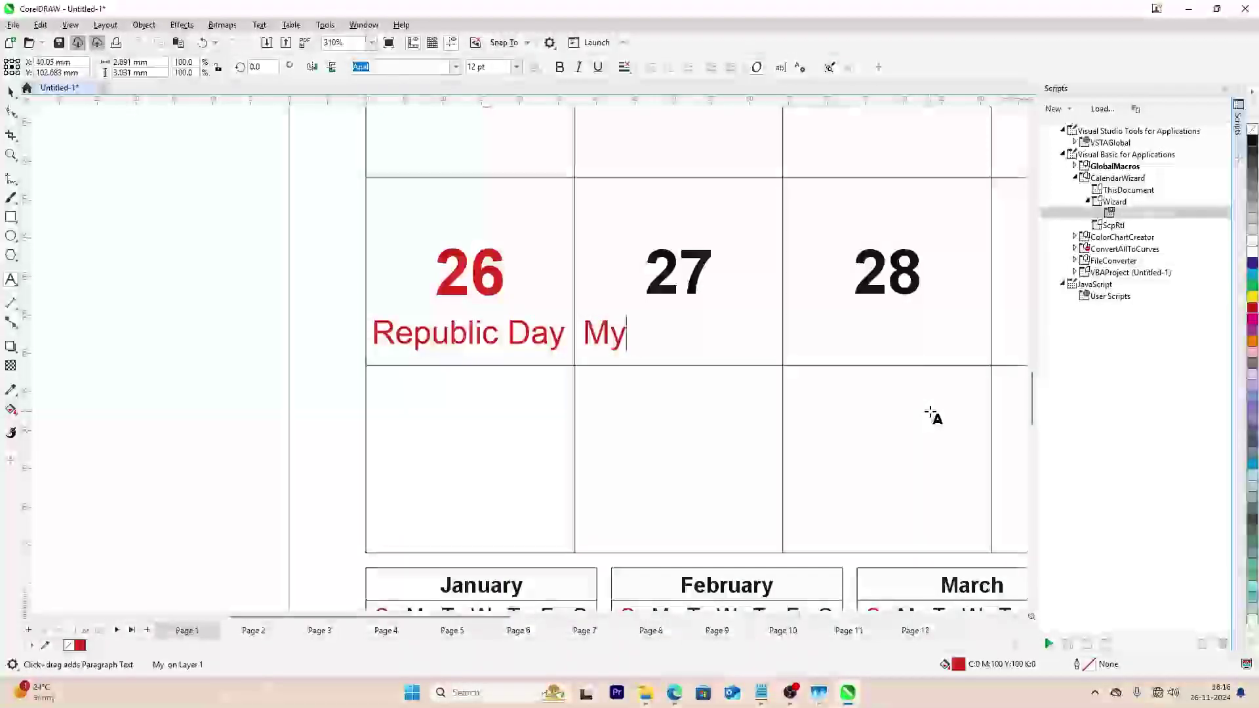
key(BackSpace)
text(au)
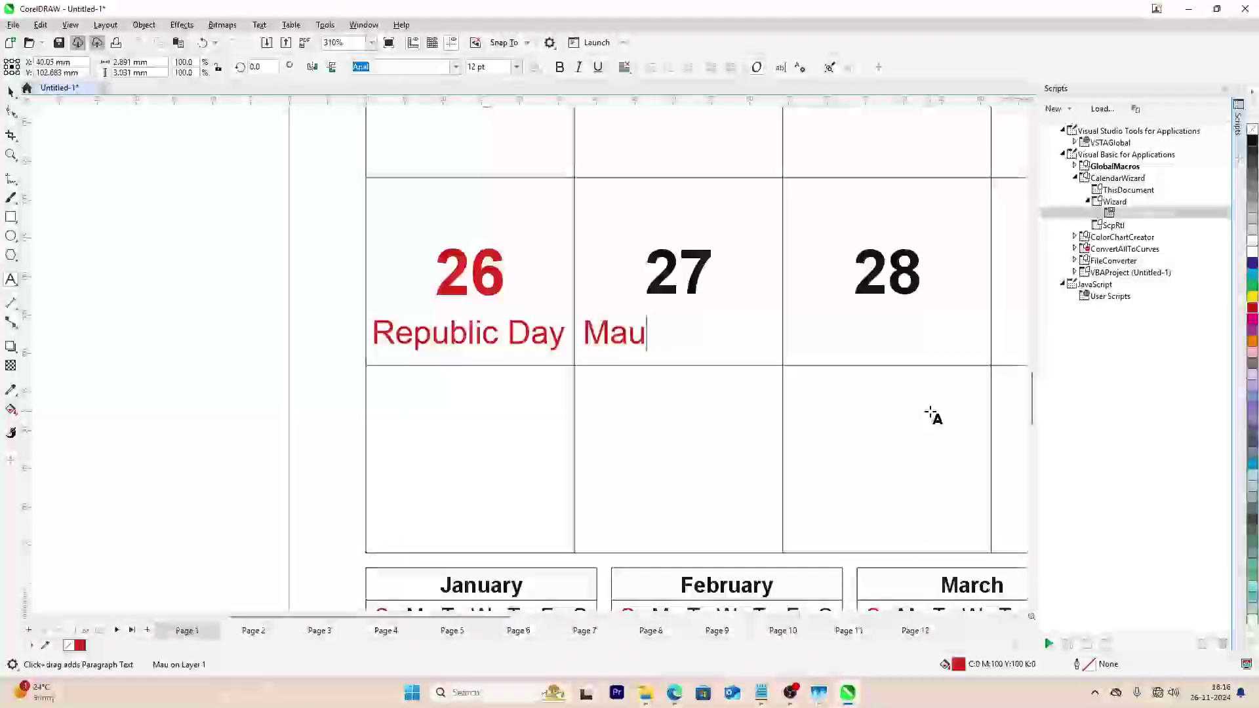
key(BackSpace)
text(y B)
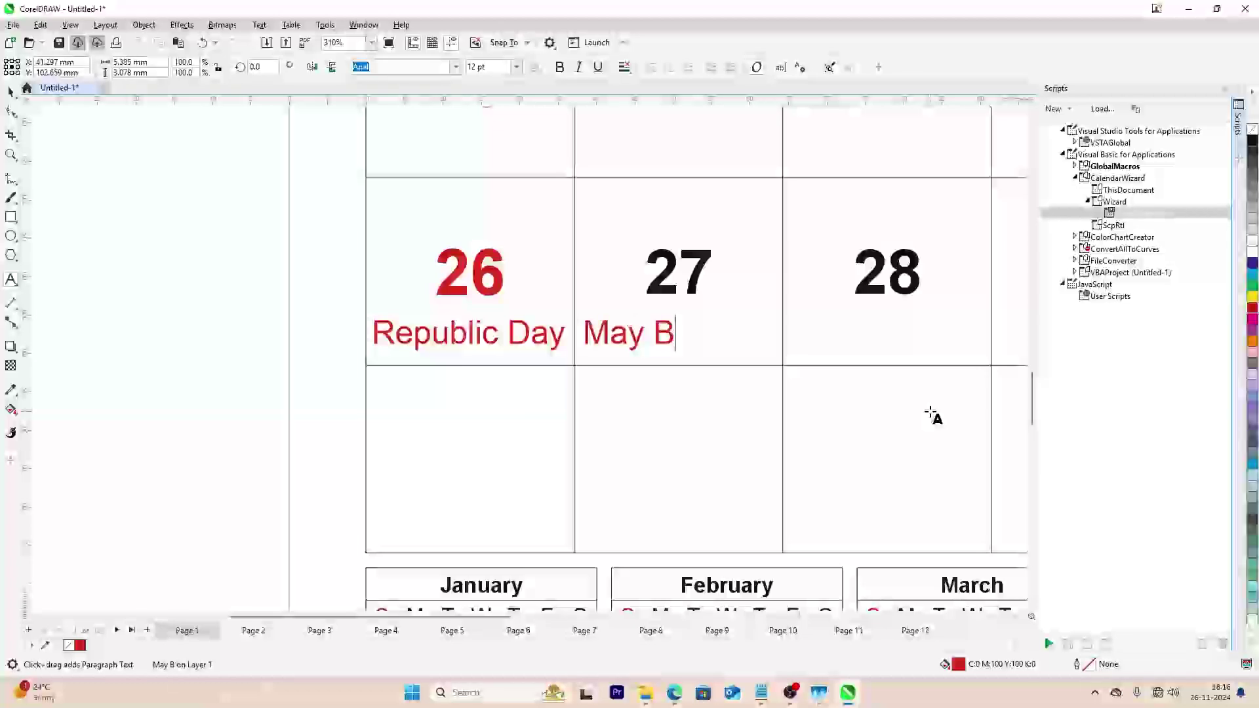
text(e Holiday)
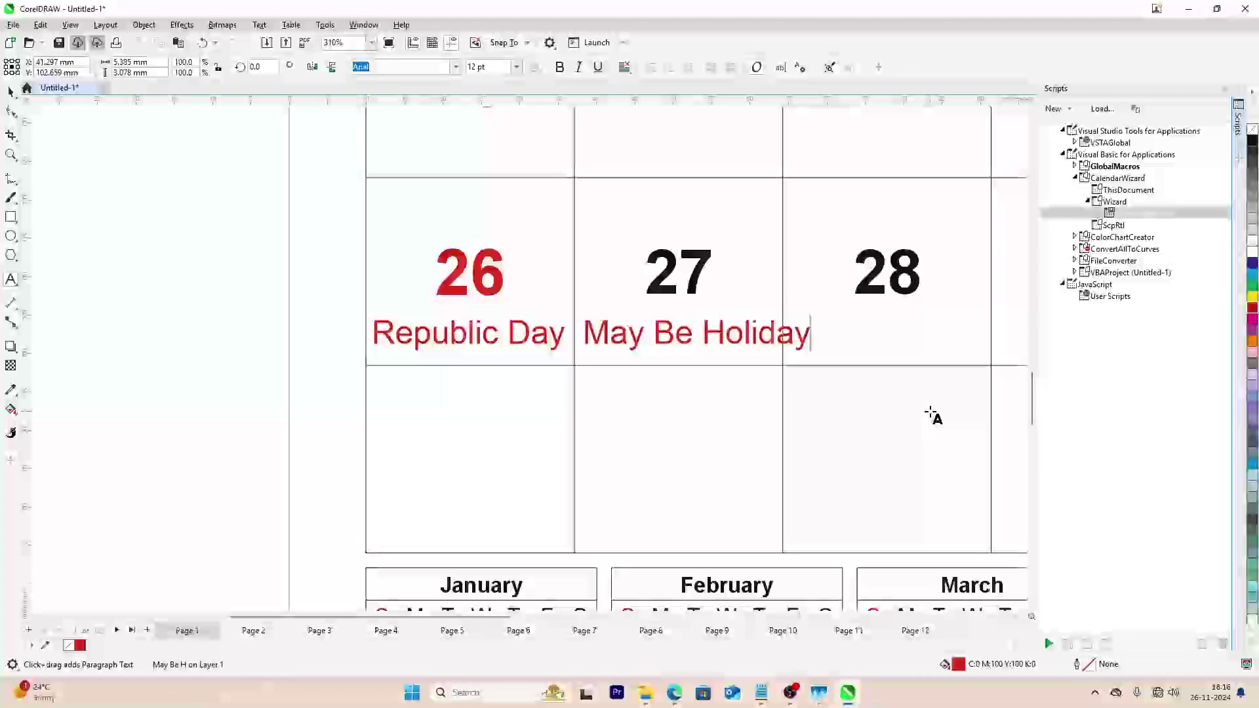
key(ctrl+space)
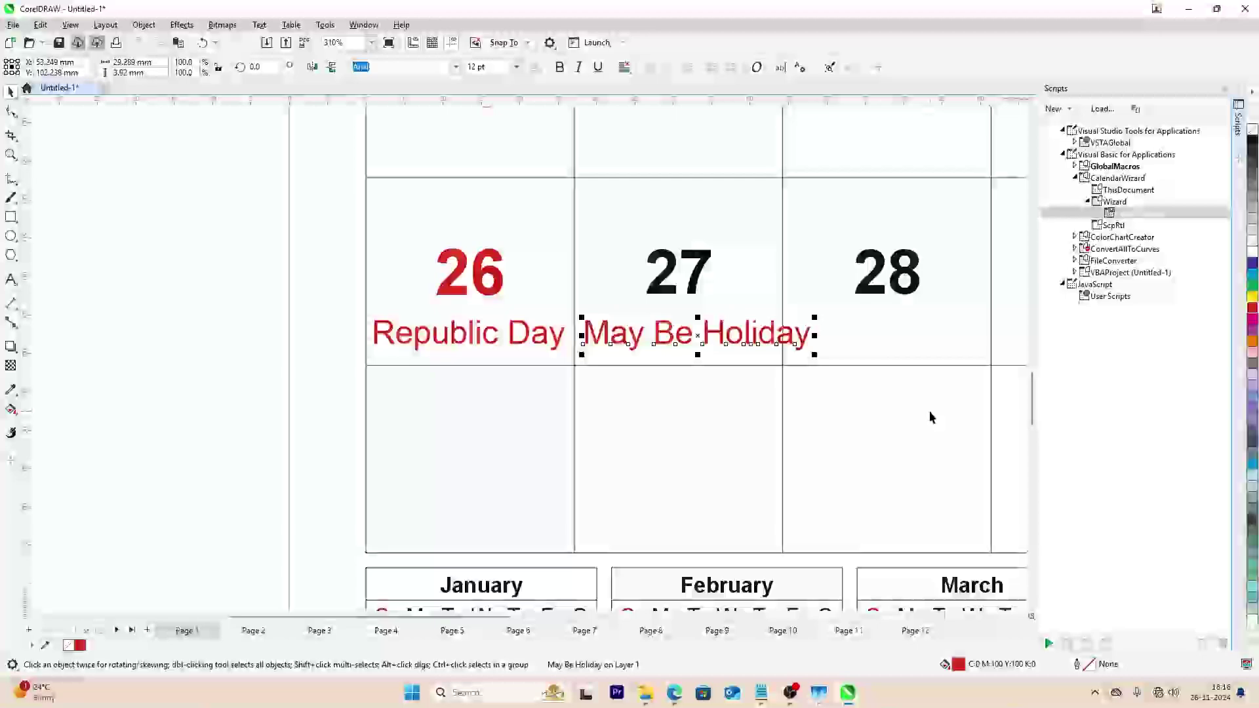
- Reduce the "May Be Holiday" label's font size to 10 pt so it fits the January 27 cell
key(F8)
key(ctrl+space)
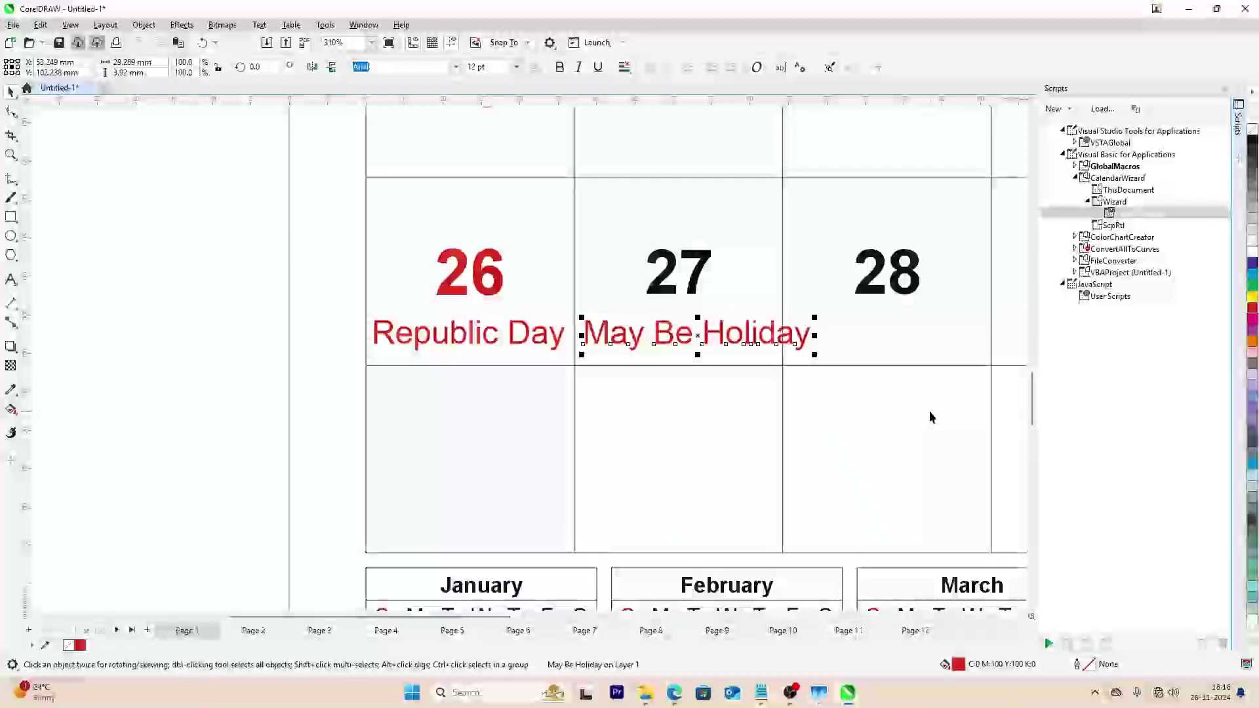
key(ctrl+KP_2)
key(ctrl+KP_2)
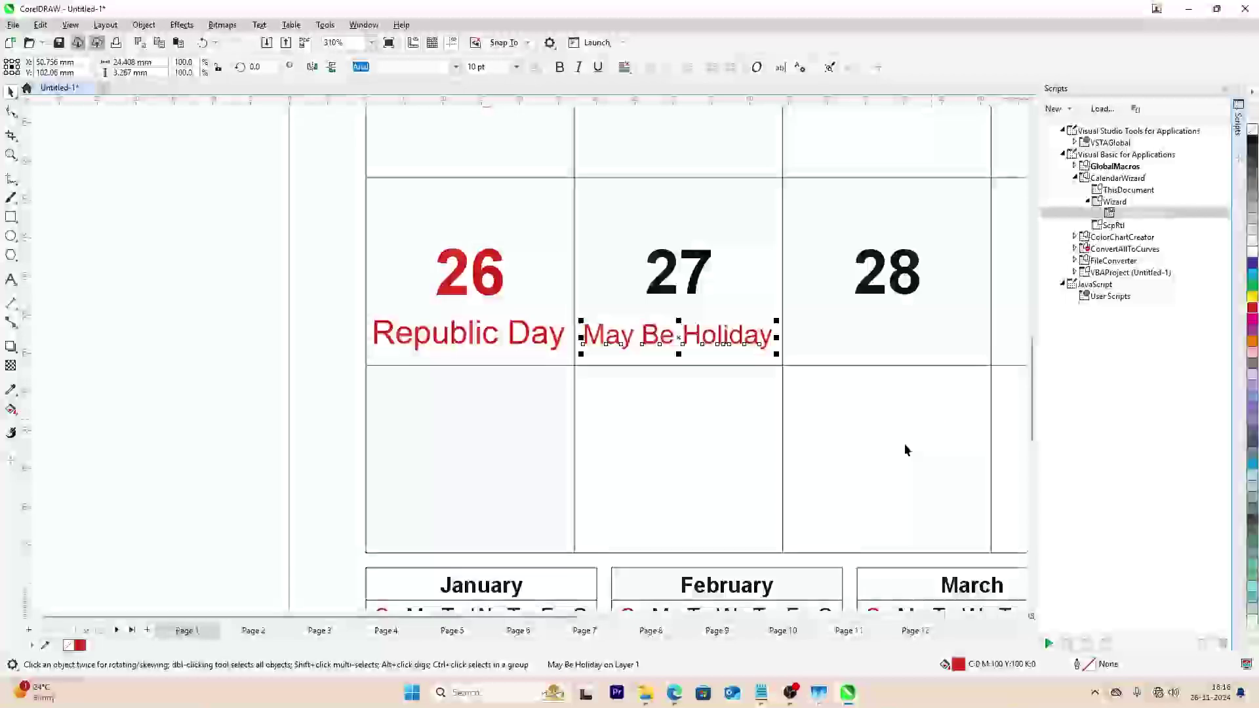
- Compare the end-of-January entries in the Edge browser holiday list with the whole January page in CorelDRAW
scroll(905, 450, down, 6)
key(z)
drag(684, 311, 956, 511)
key(alt+Tab)
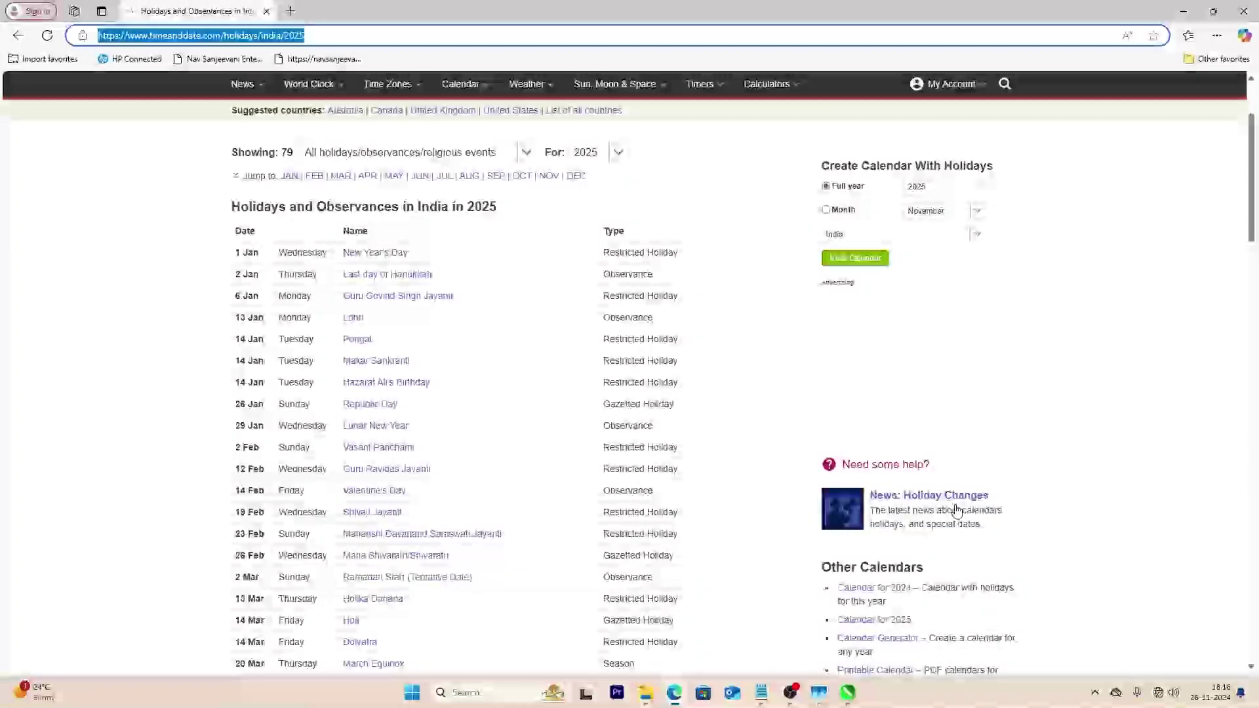
key(alt+Tab)
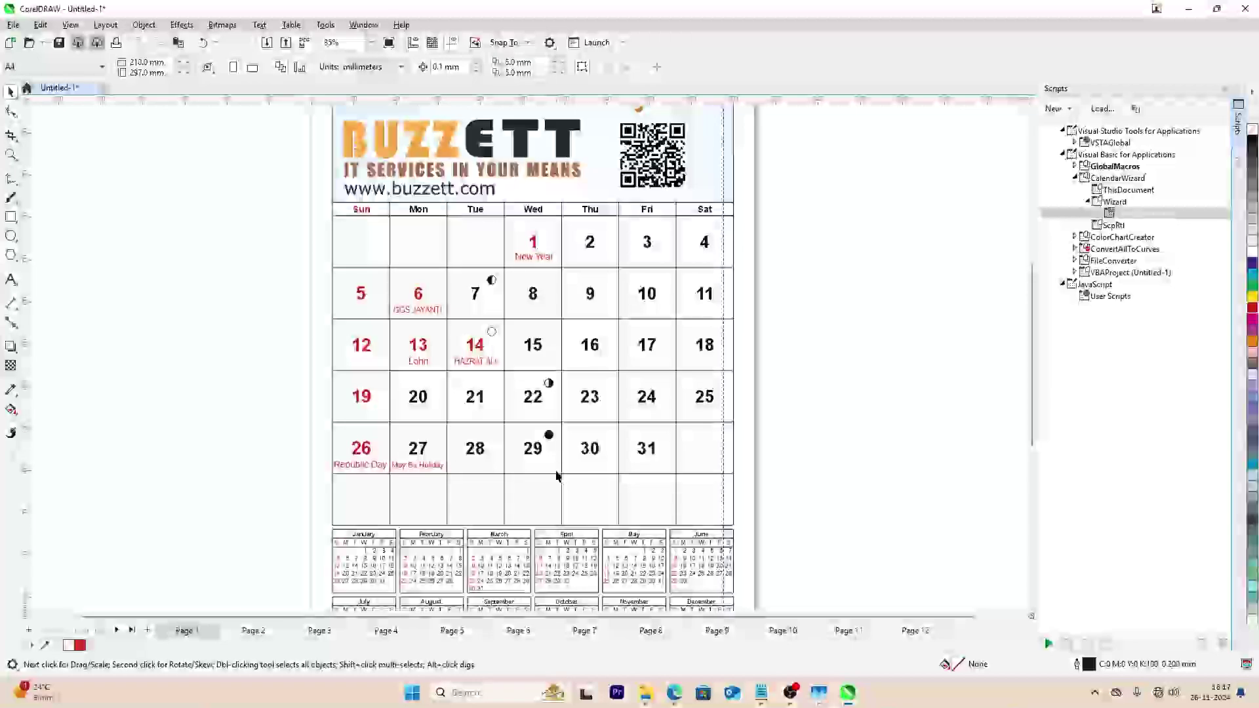
scroll(556, 476, down, 3)
key(z)
drag(380, 245, 737, 606)
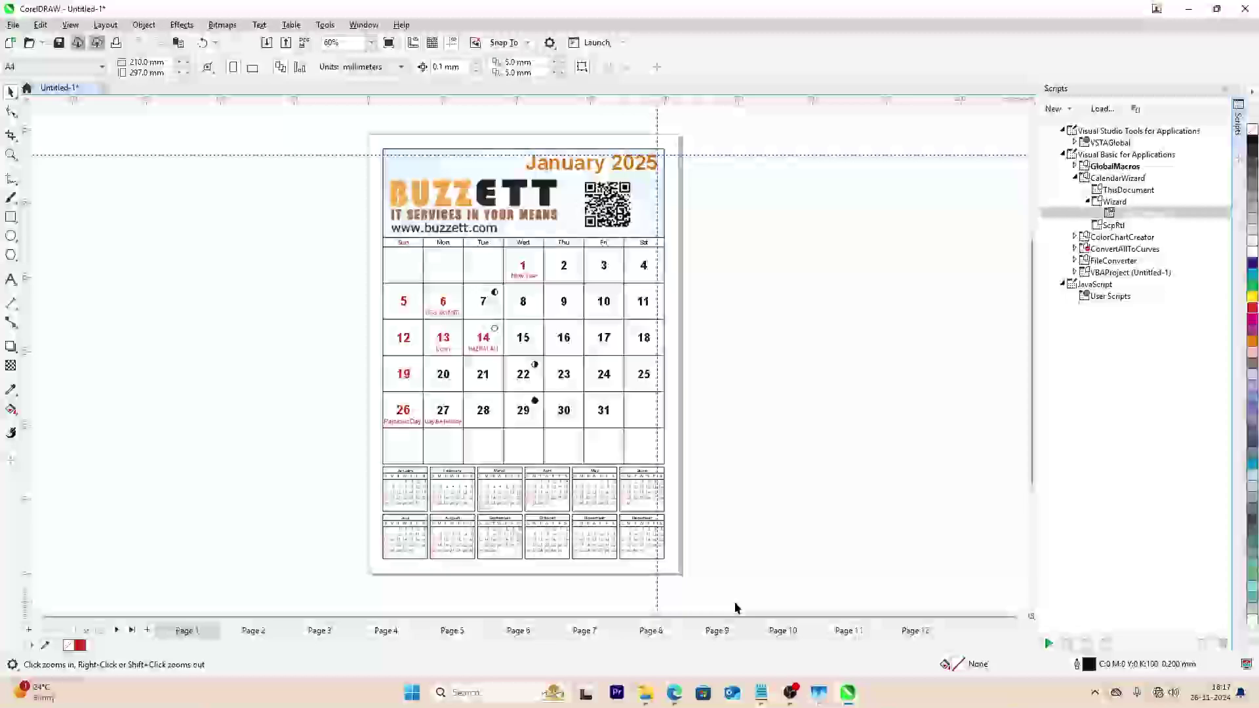
- Try the Light Blue Sky fountain fill on the rectangle behind the January date grid
click(602, 466)
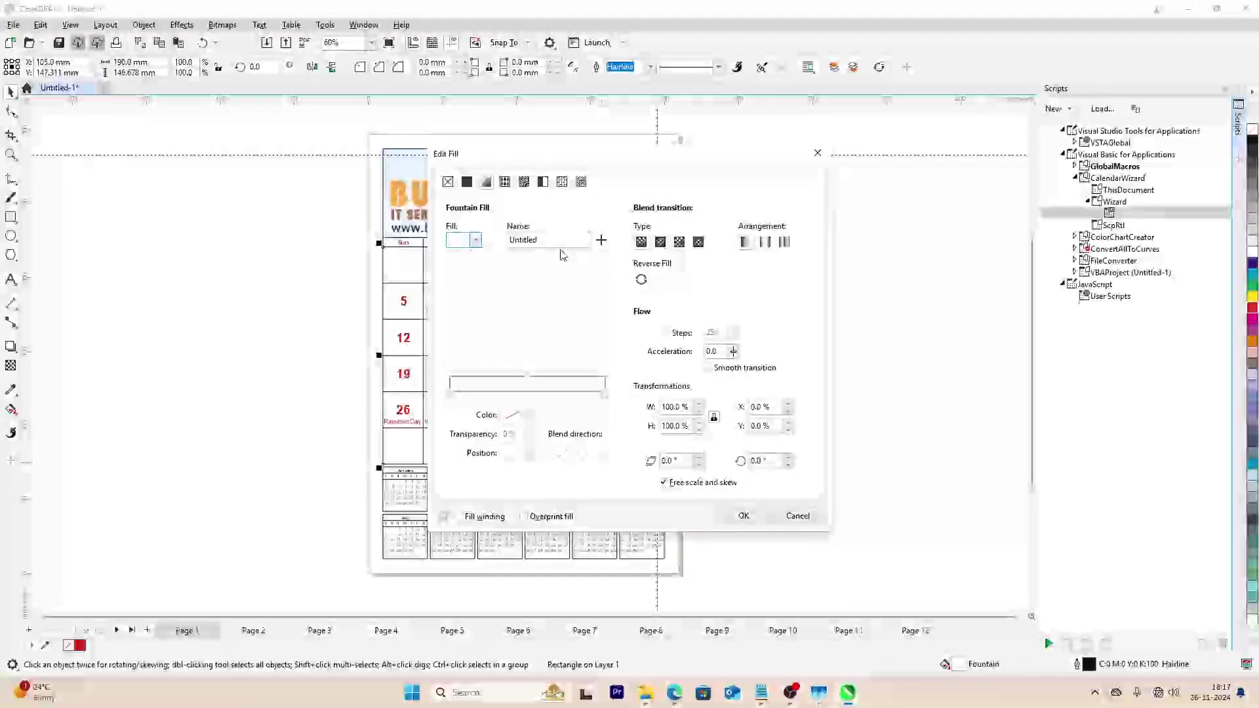
click(472, 241)
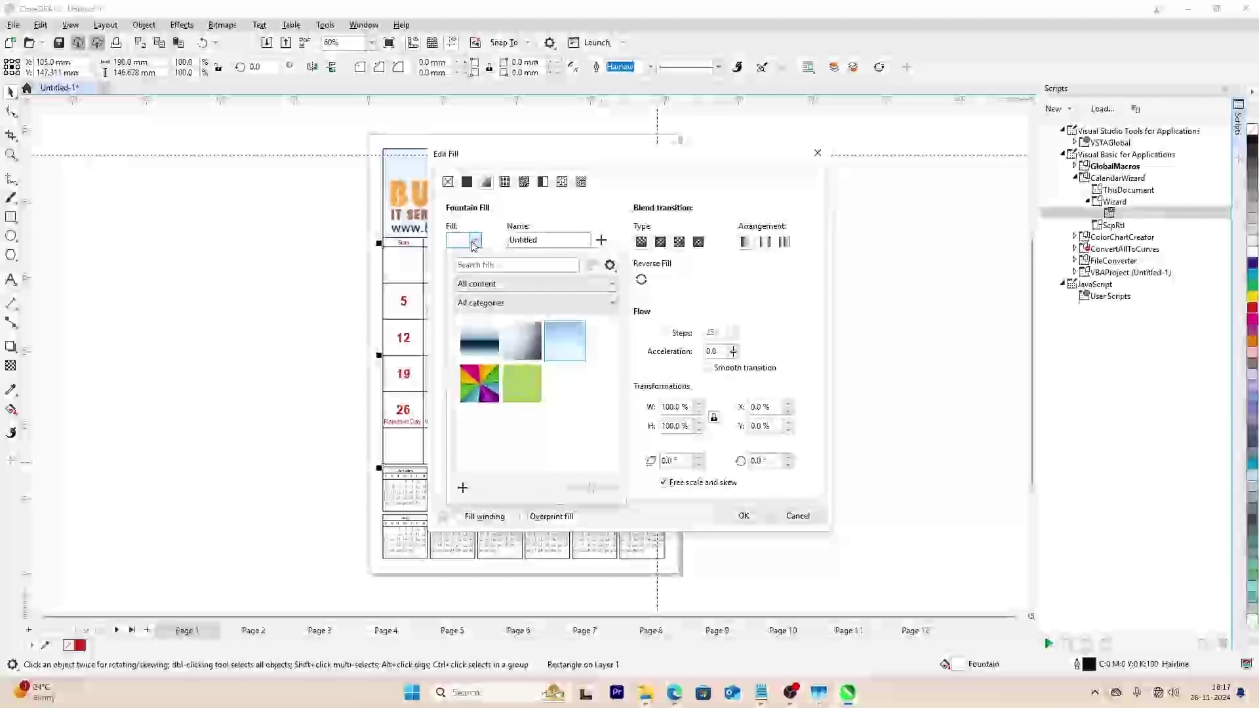
click(560, 331)
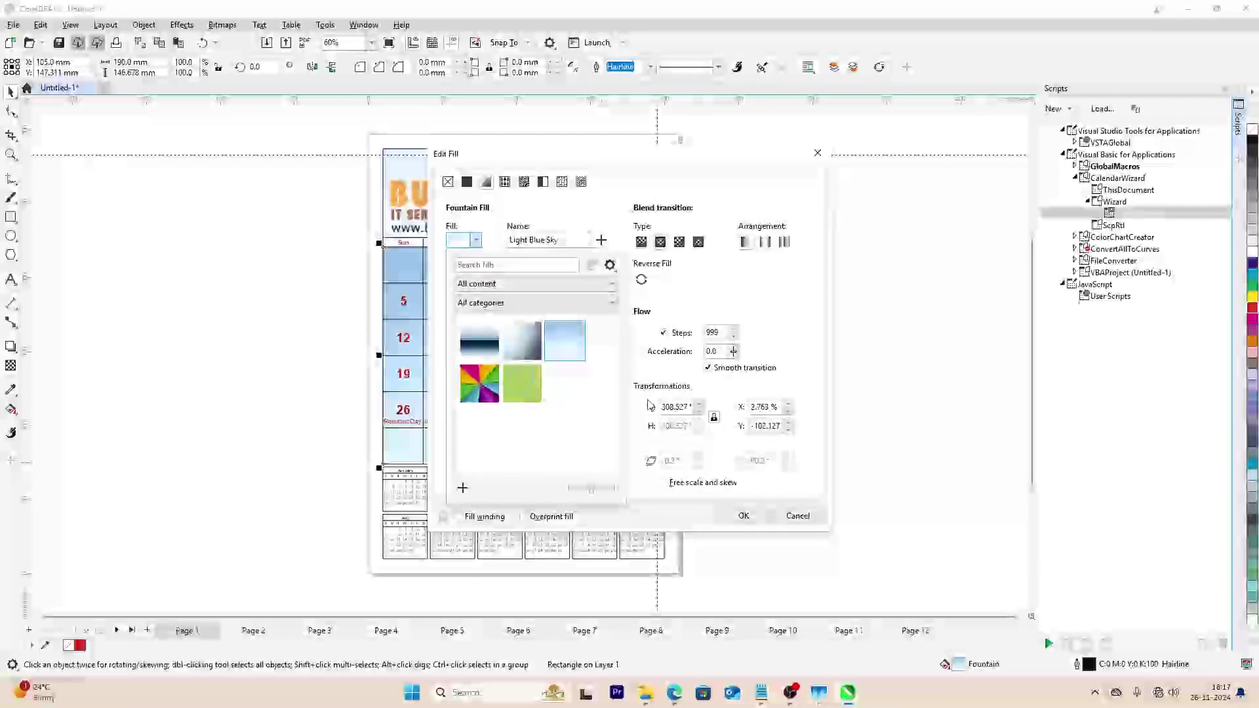
click(745, 518)
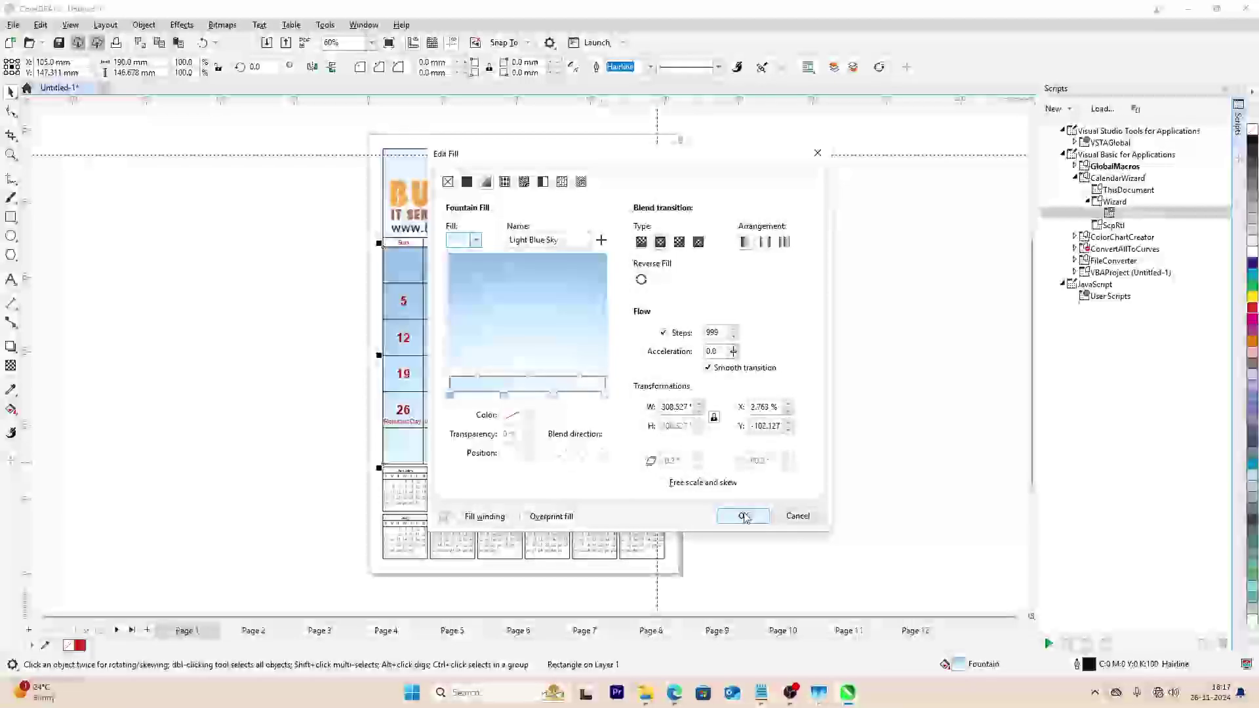
click(745, 517)
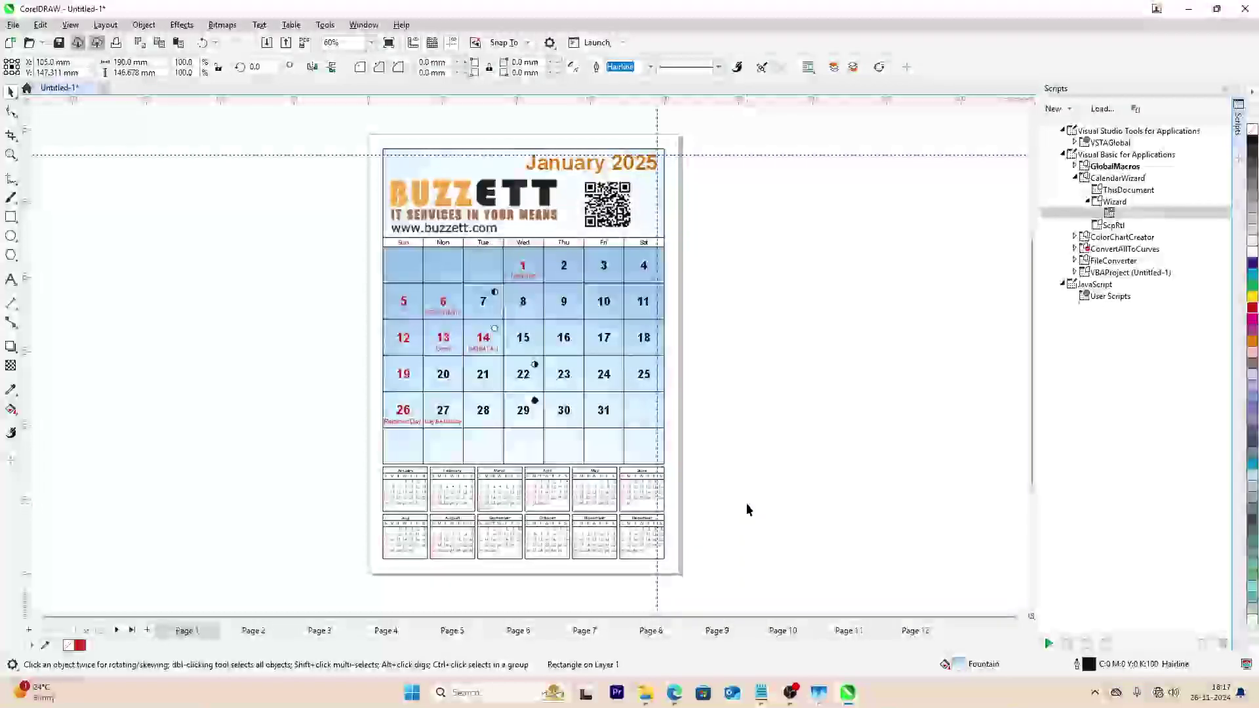
- Apply the Light Blue Shading fountain fill preset to the rectangle behind the January date grid
key(F11)
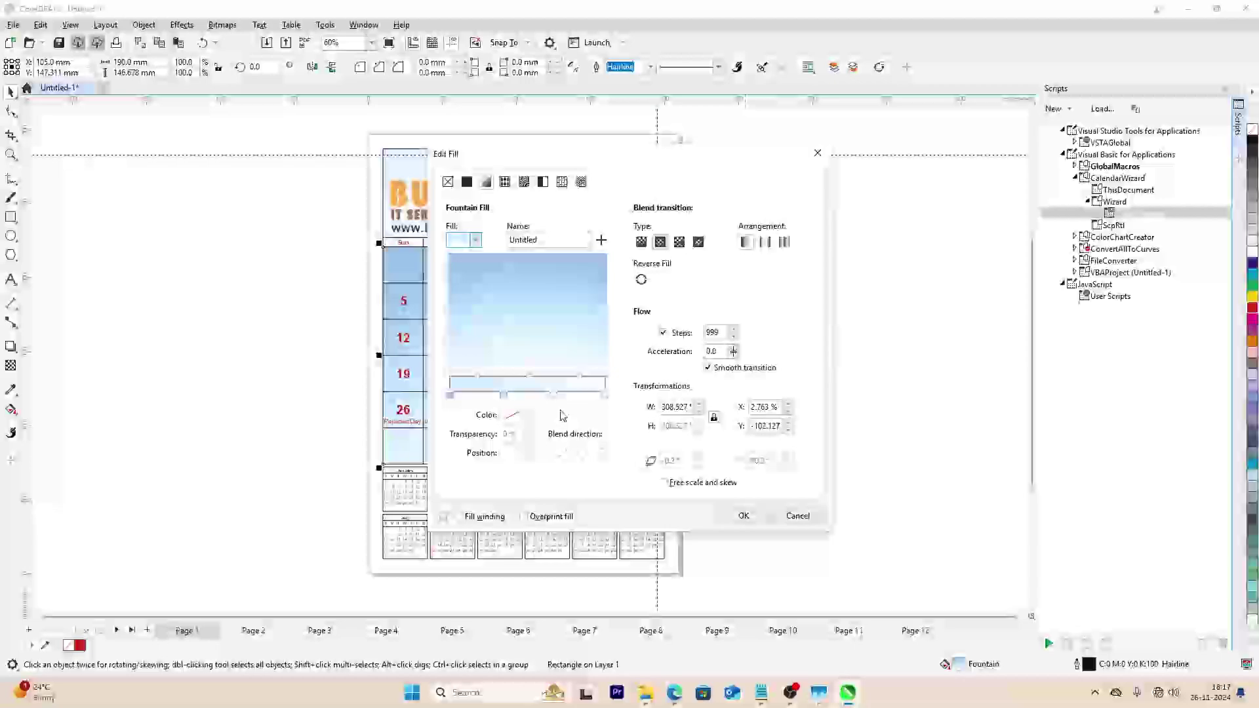
click(473, 243)
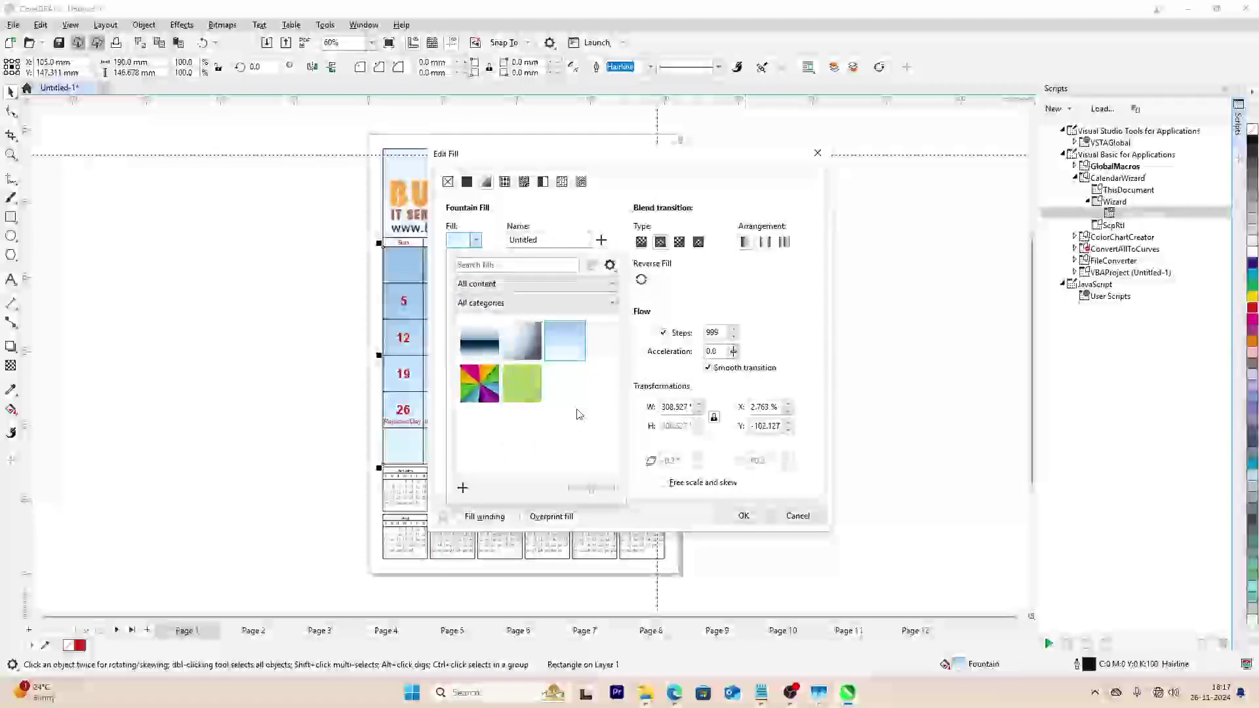
click(528, 342)
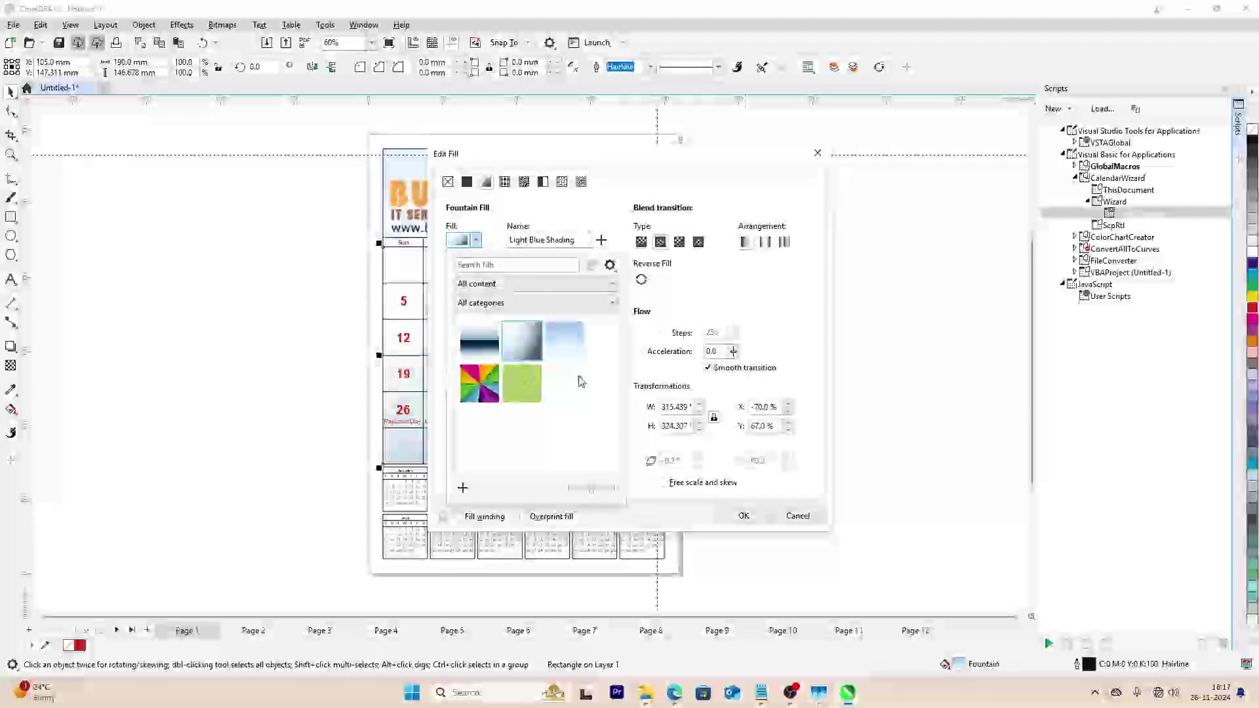
click(748, 516)
click(753, 517)
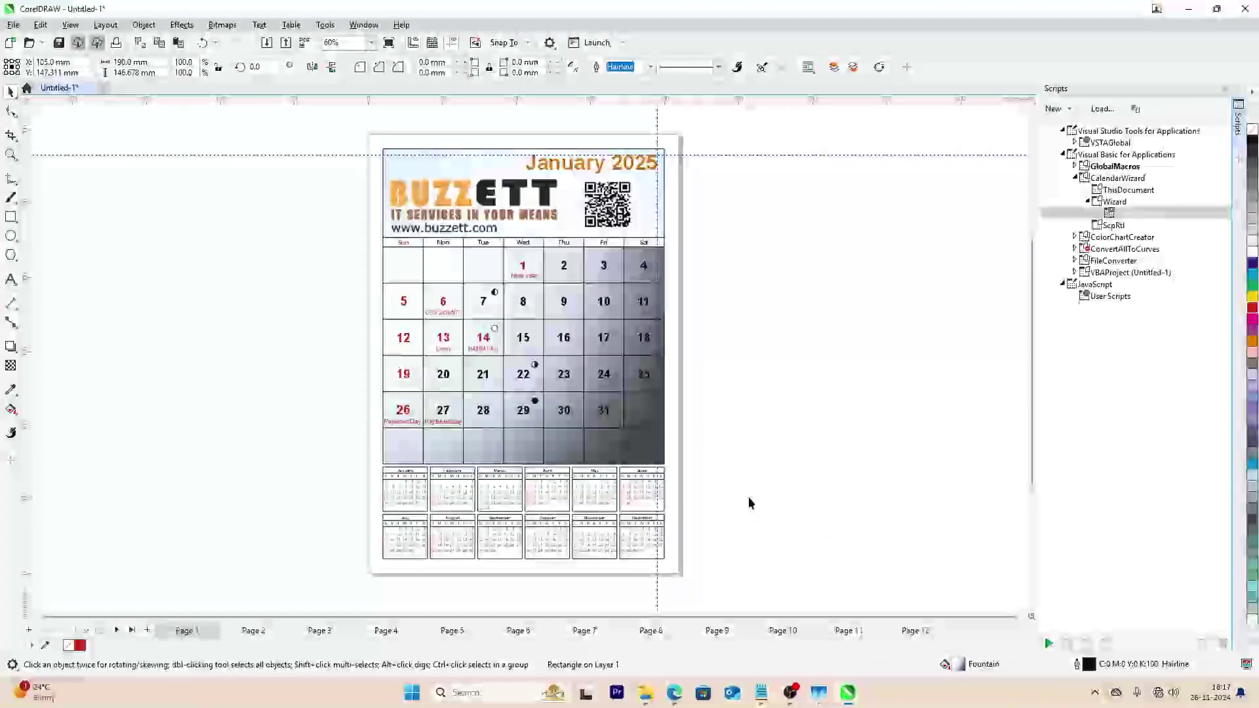
- Recolour the dark starting node of the date-grid rectangle's fountain fill to light cyan, CMYK 42, 0, 7, 0, and apply the fill
key(F11)
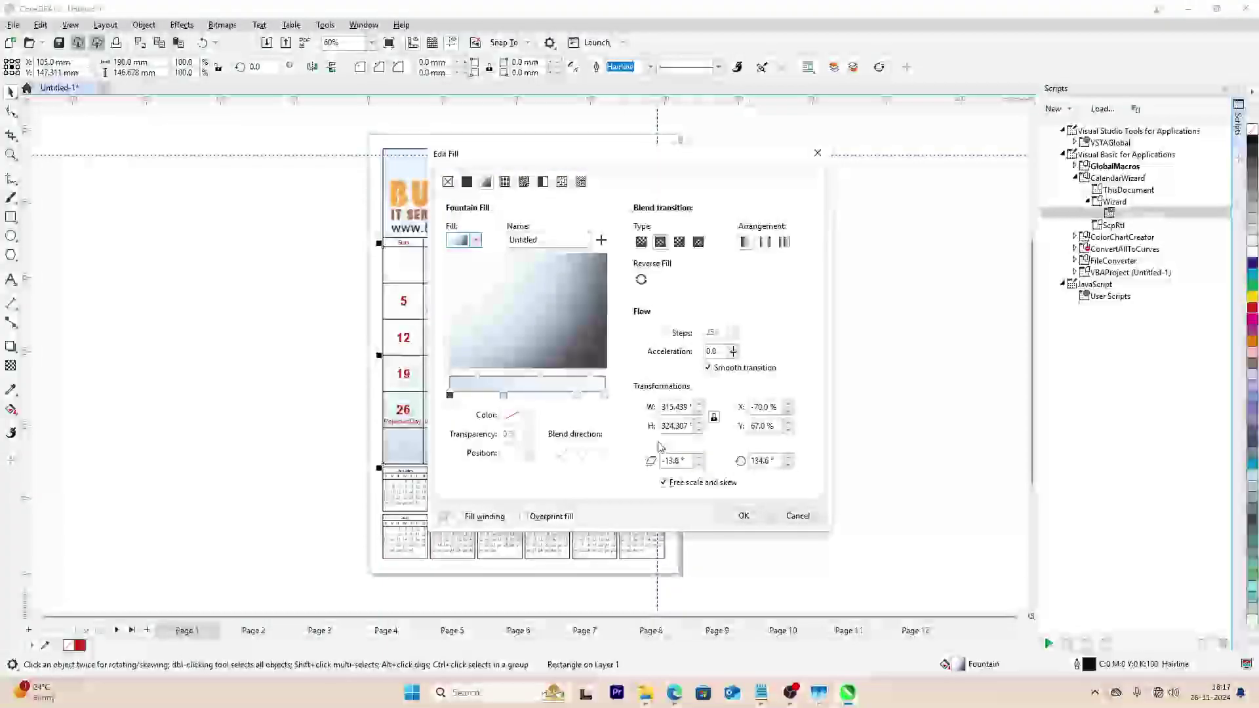
click(451, 396)
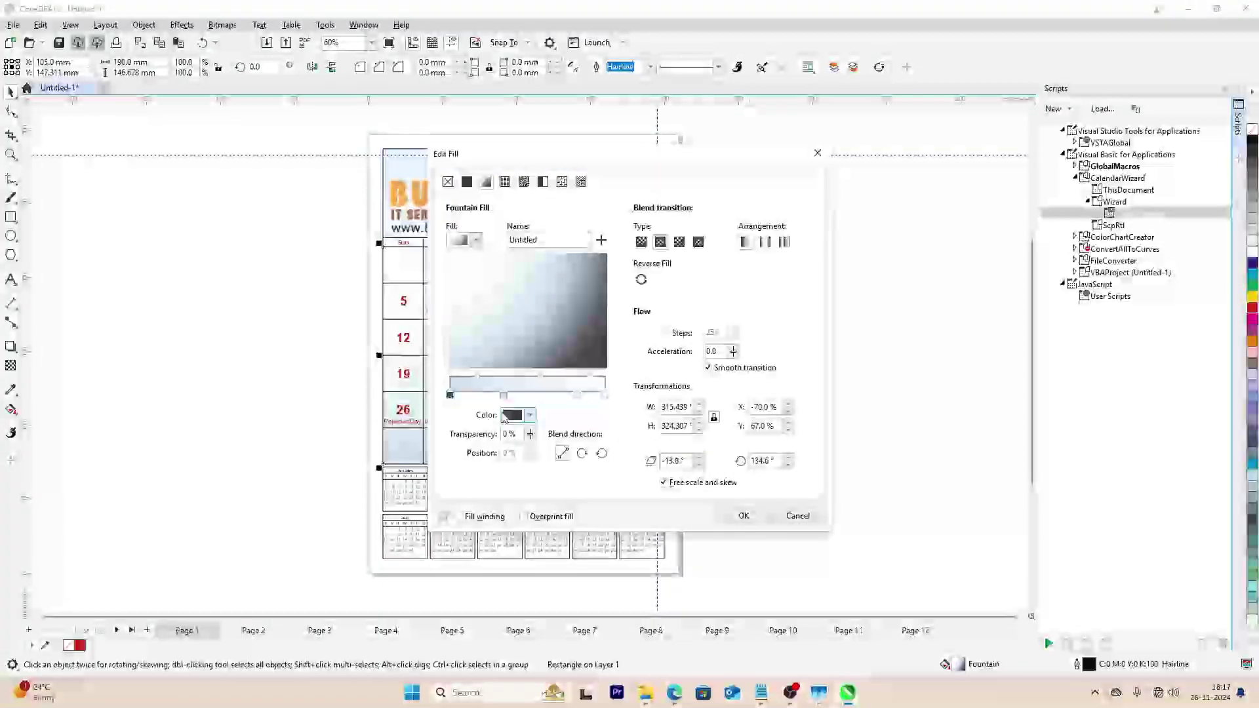
click(530, 415)
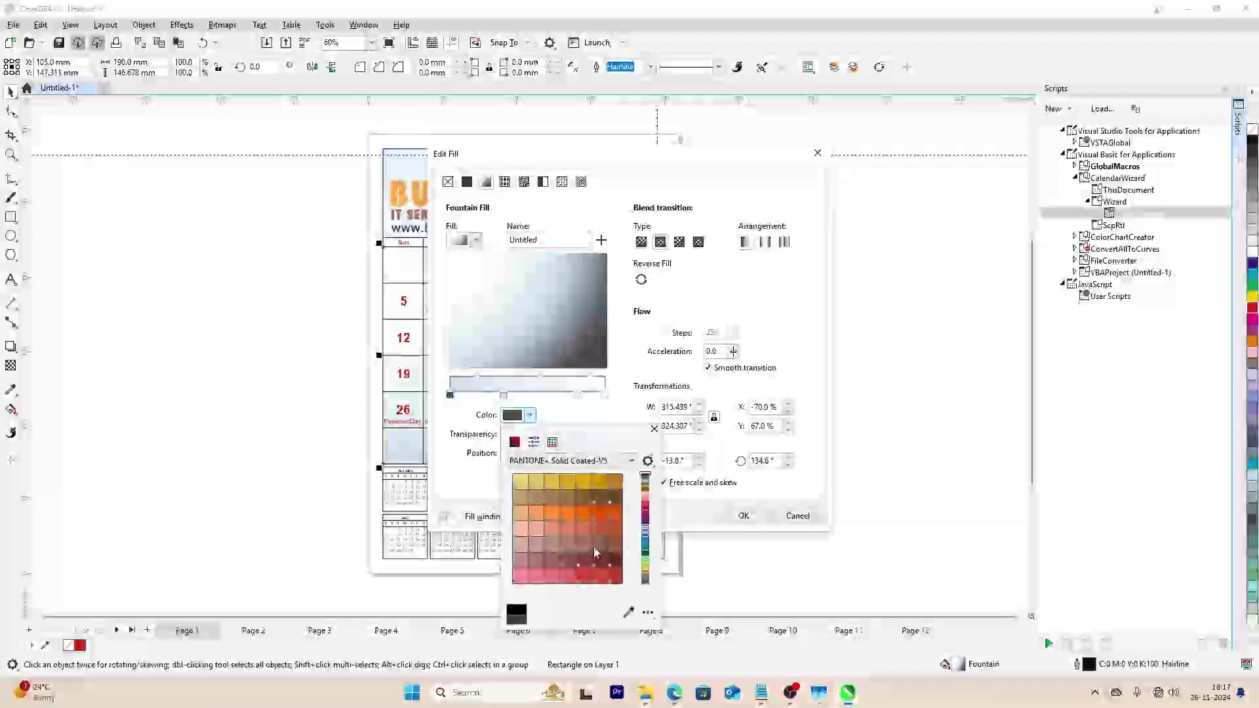
click(566, 461)
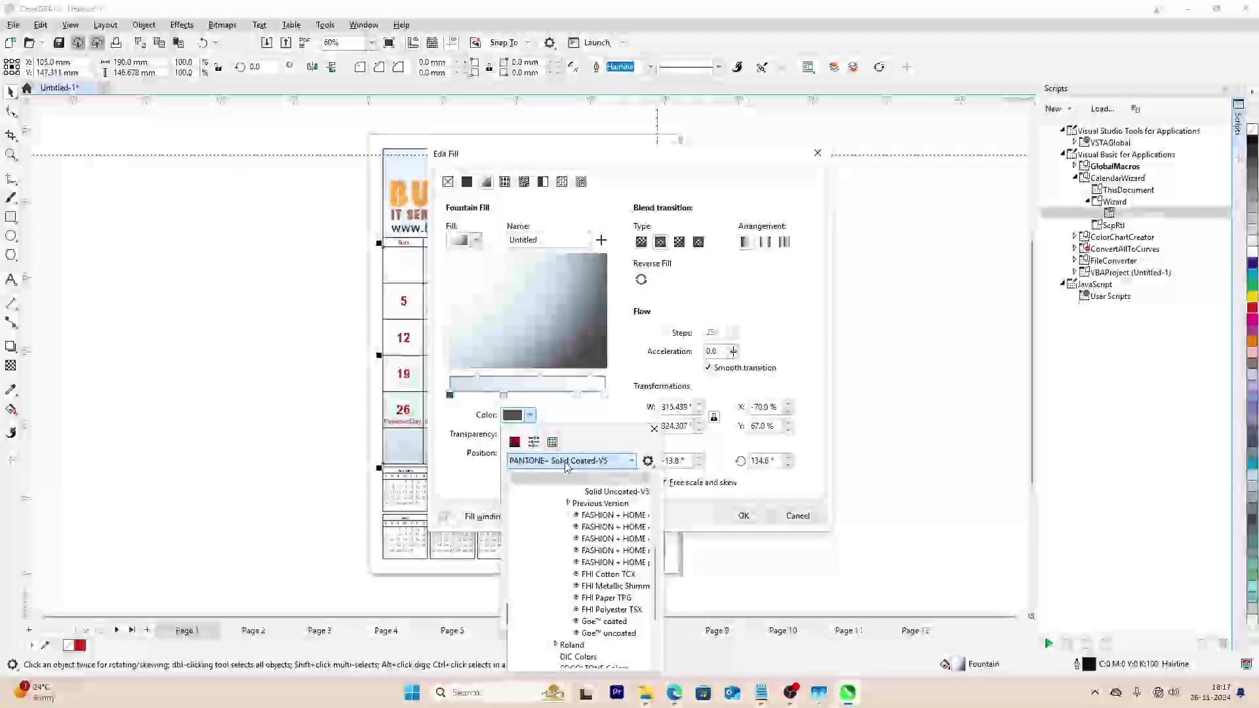
click(565, 461)
click(515, 443)
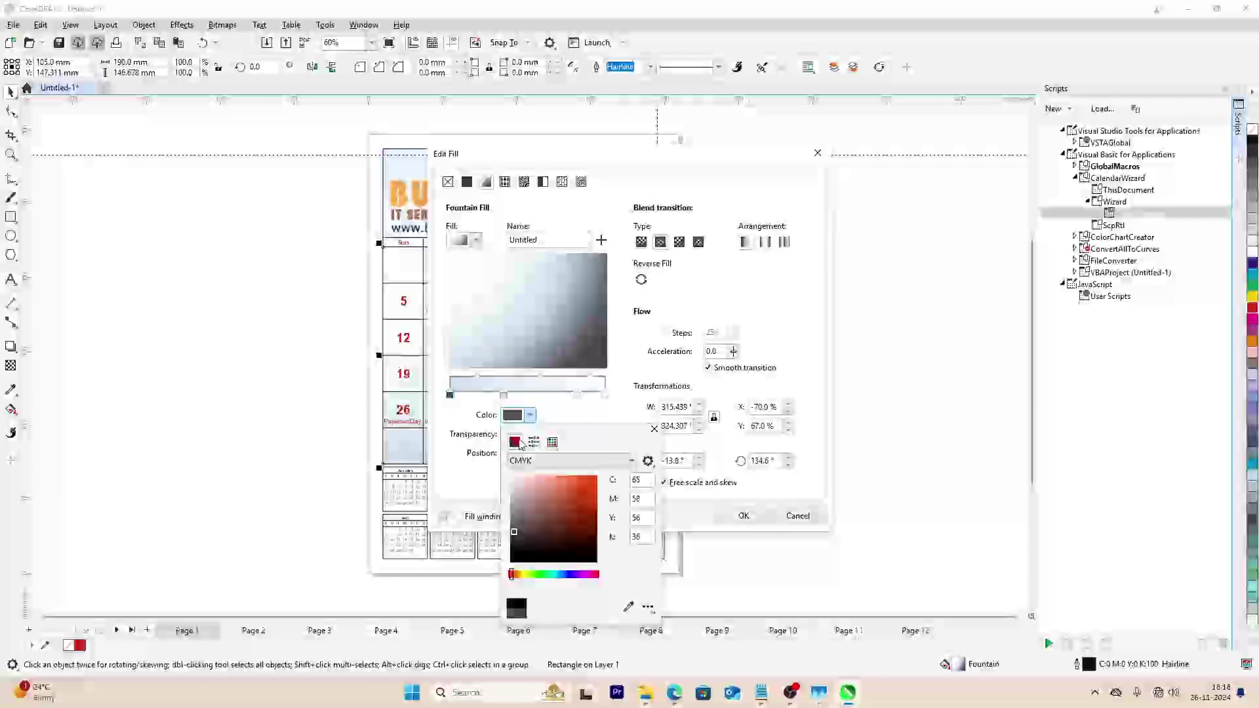
click(518, 490)
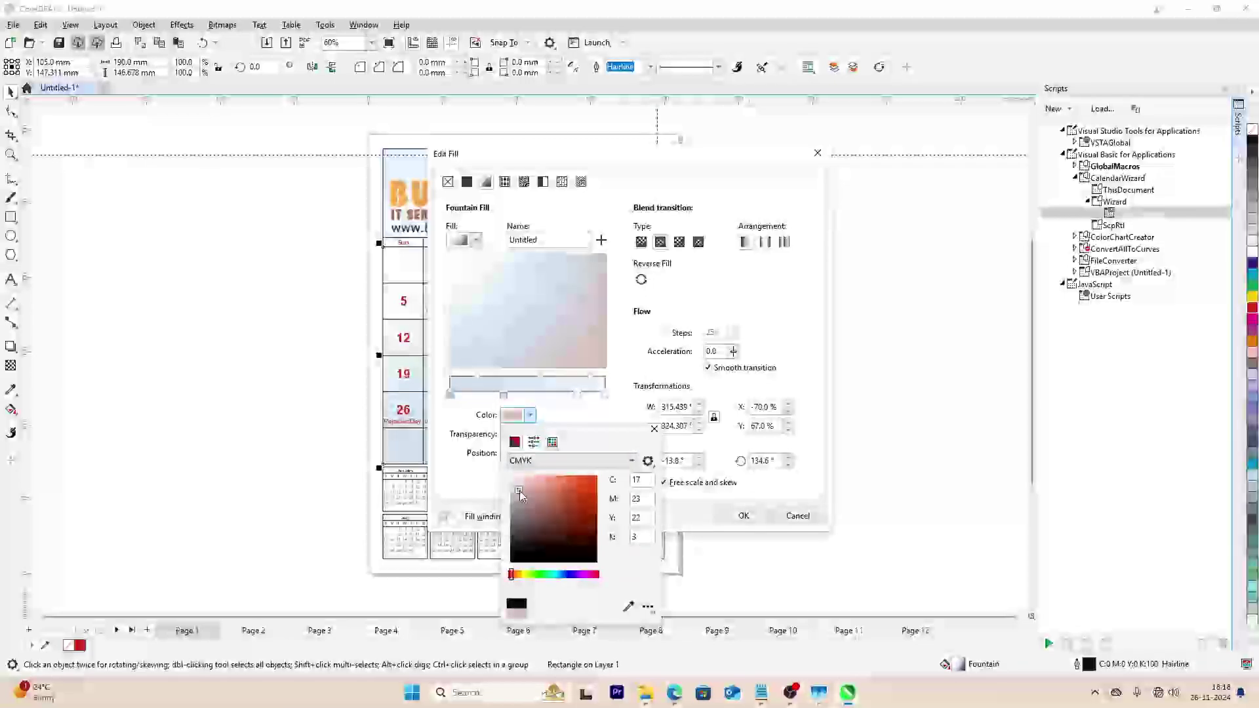
click(553, 576)
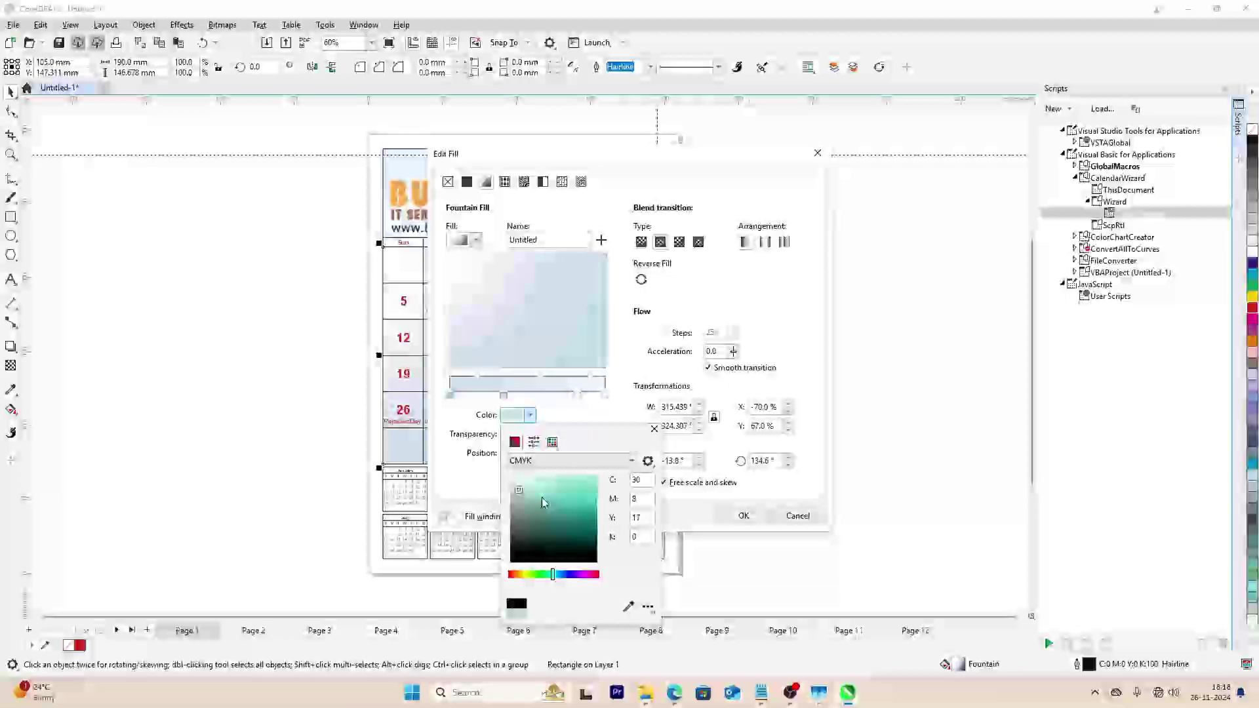
click(558, 575)
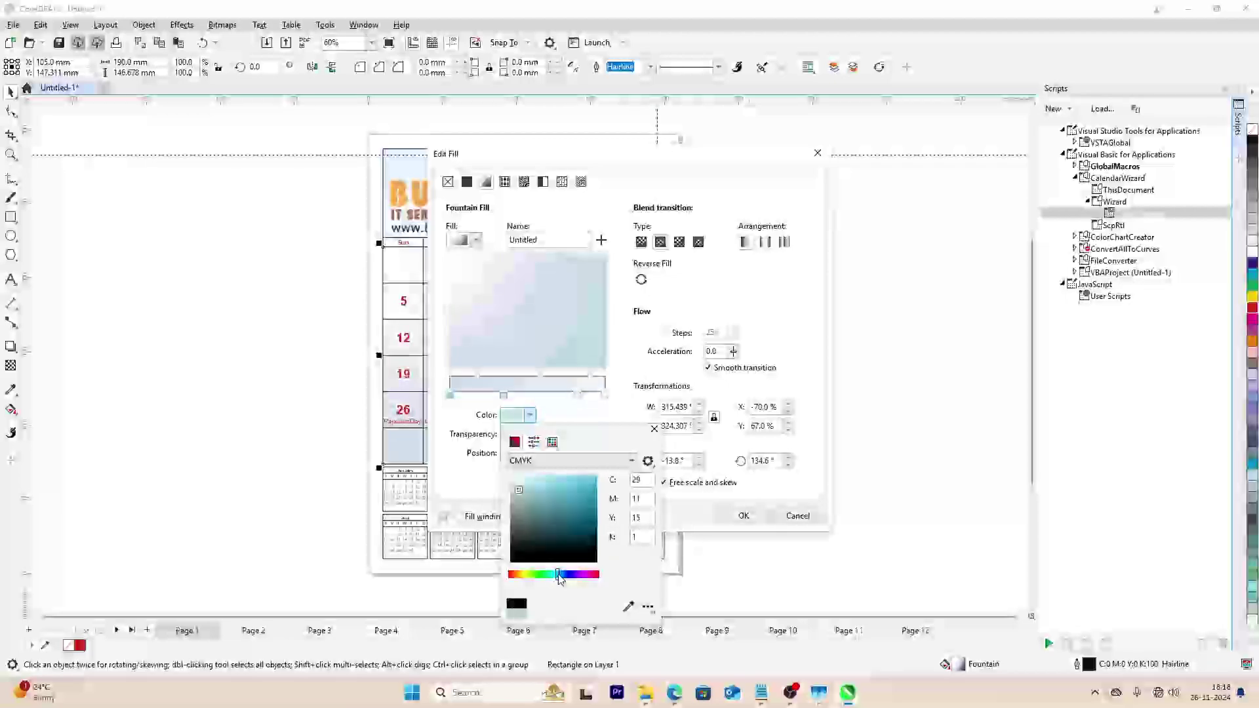
click(539, 476)
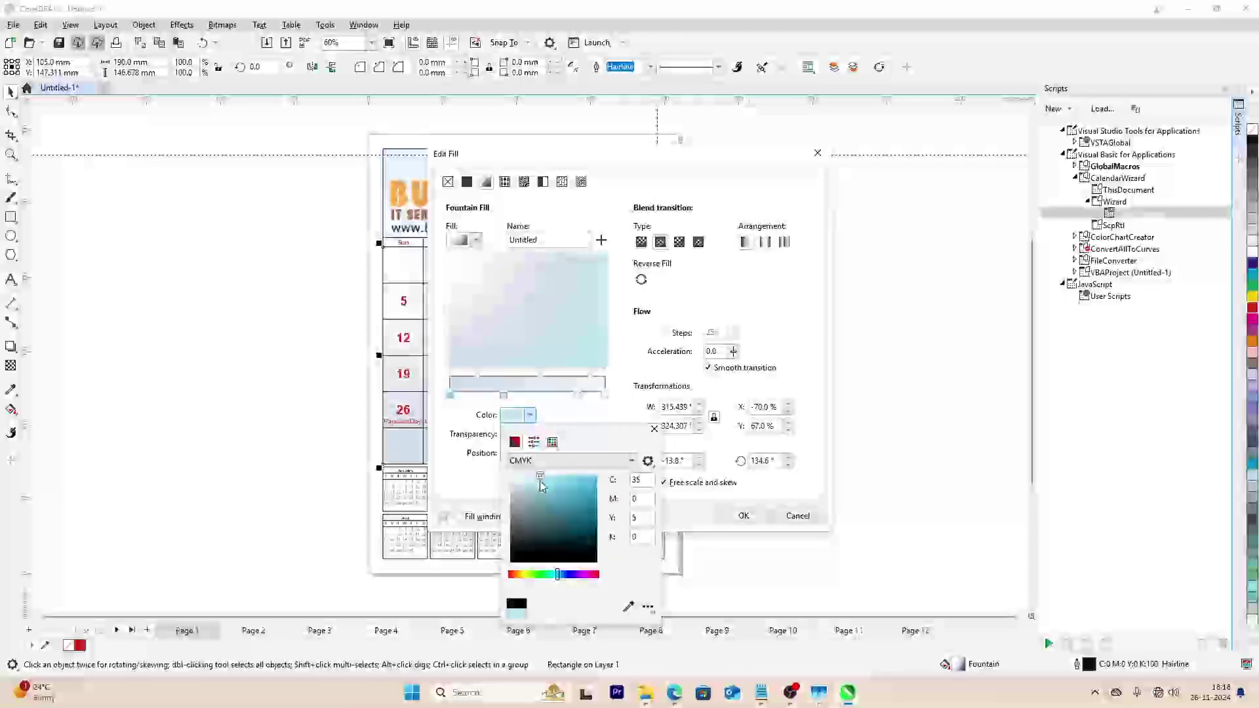
click(544, 479)
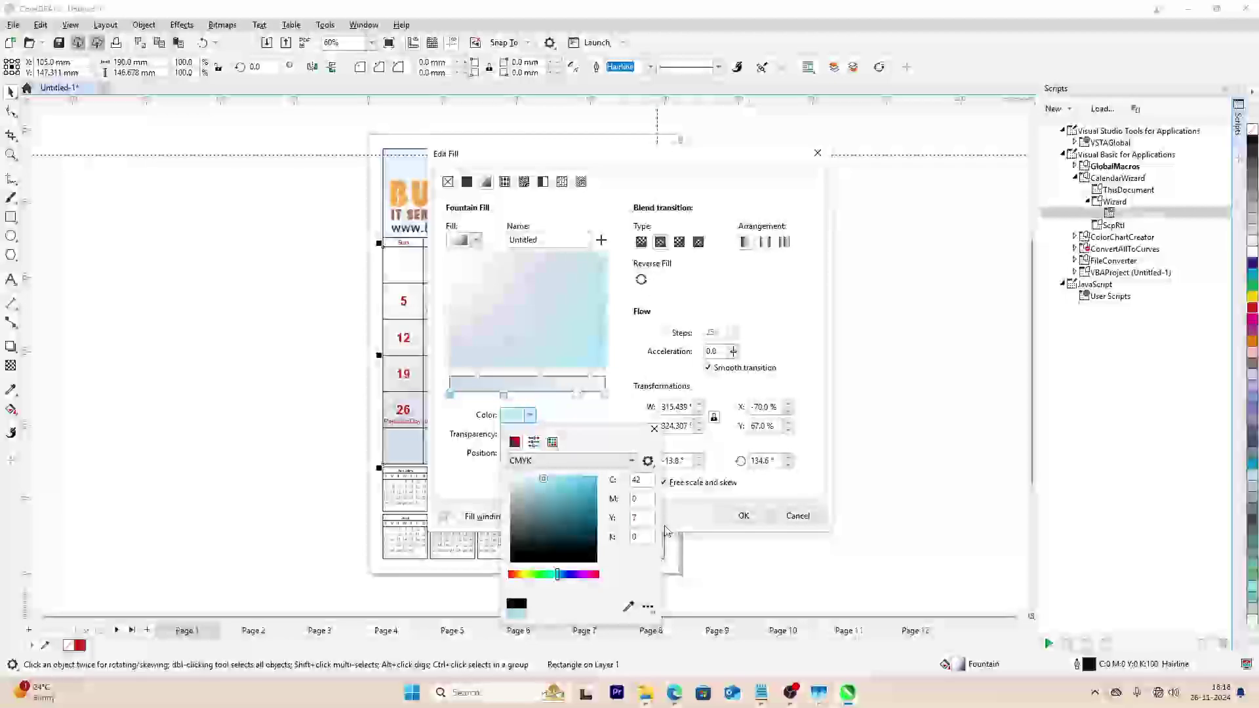
click(748, 515)
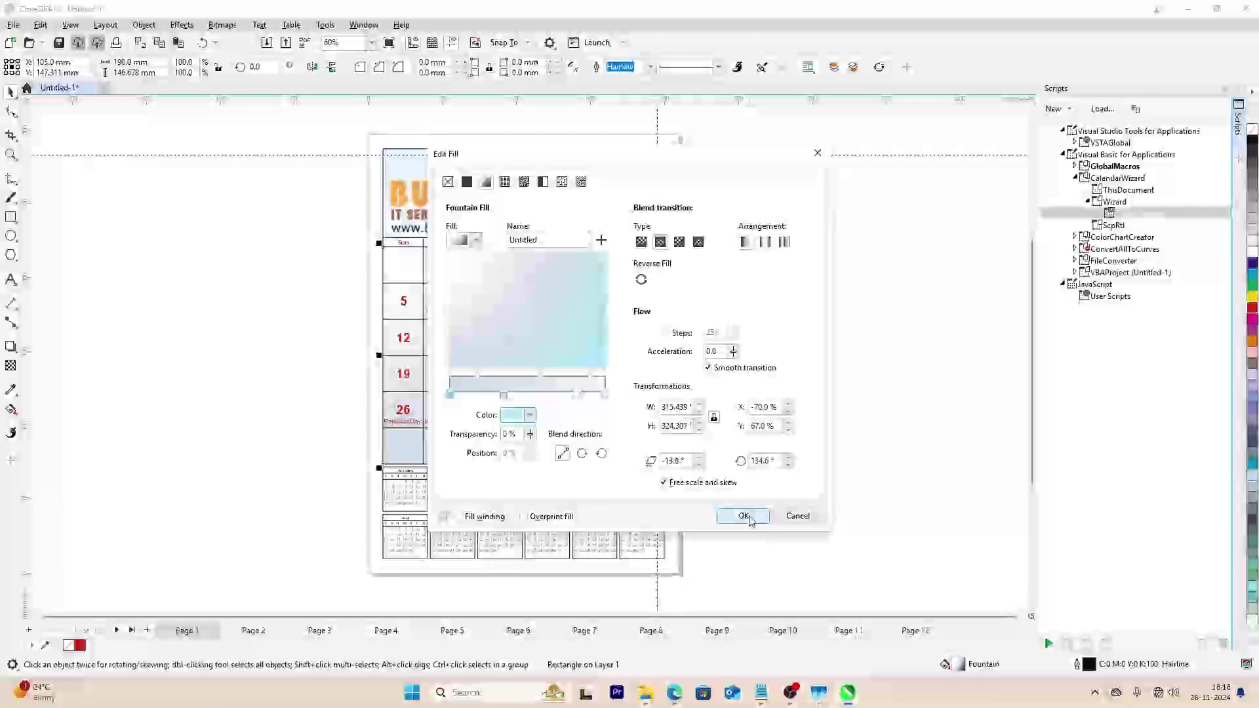
click(748, 515)
click(804, 510)
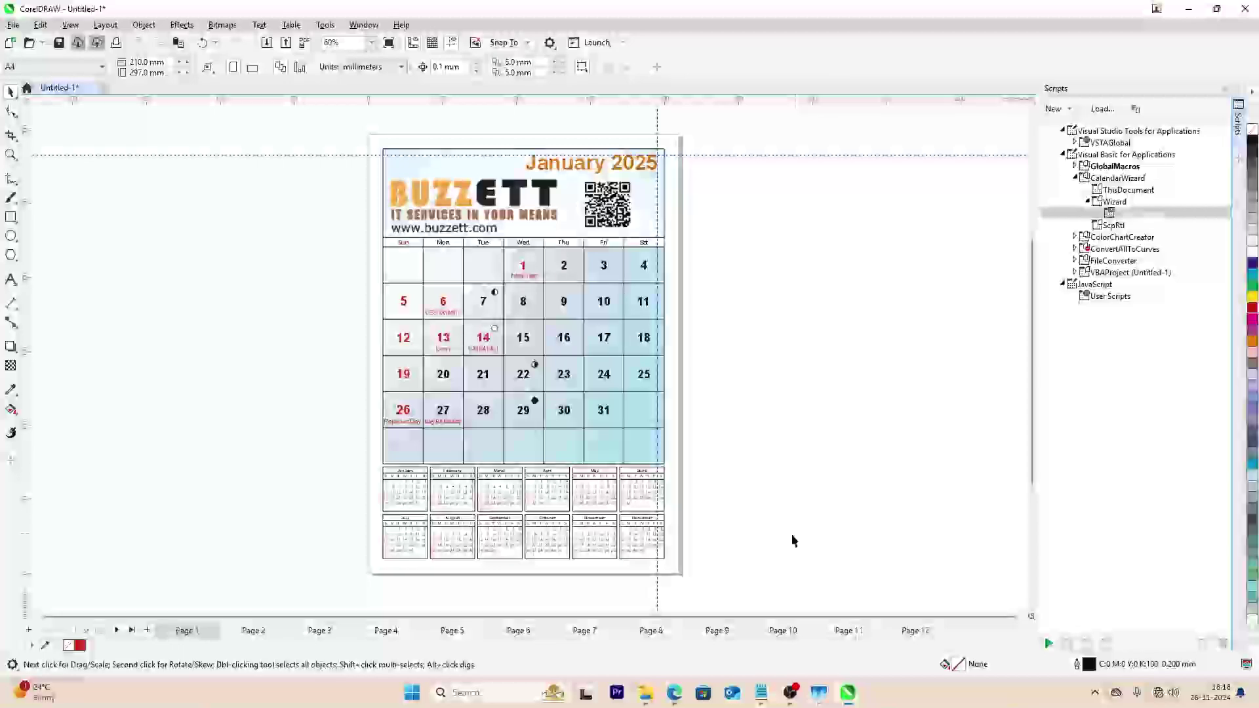
click(665, 520)
click(652, 554)
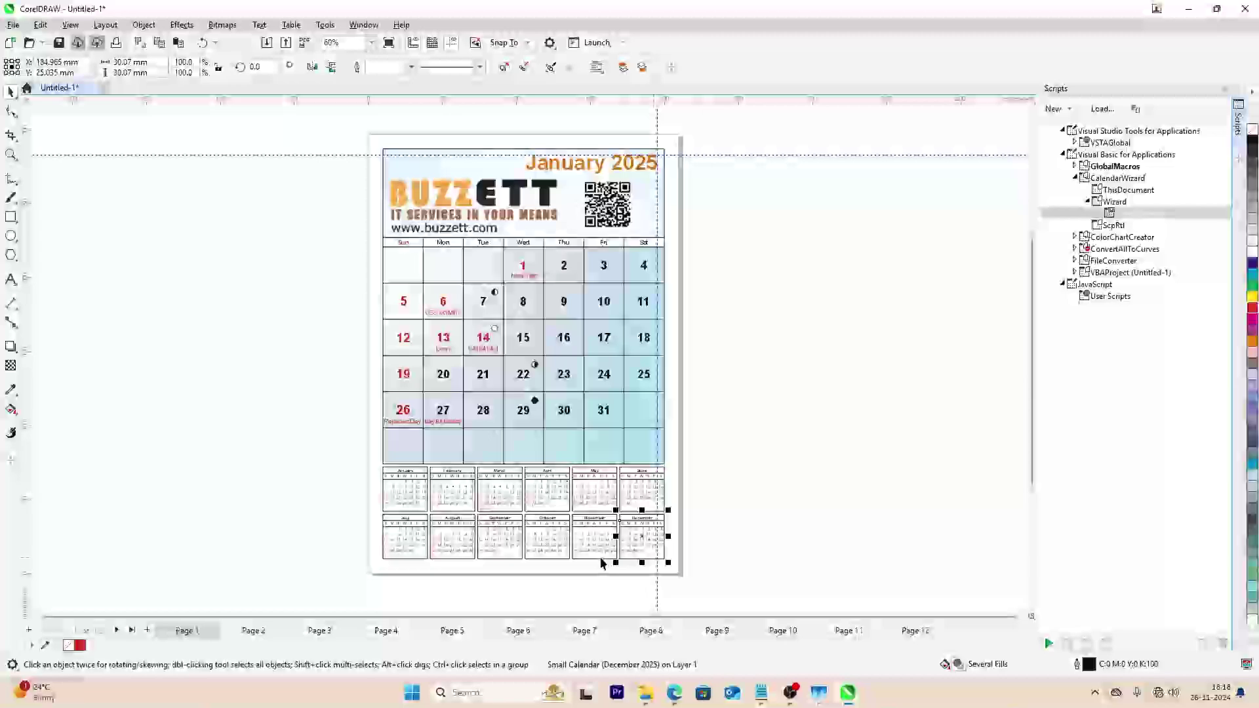
click(600, 557)
click(548, 556)
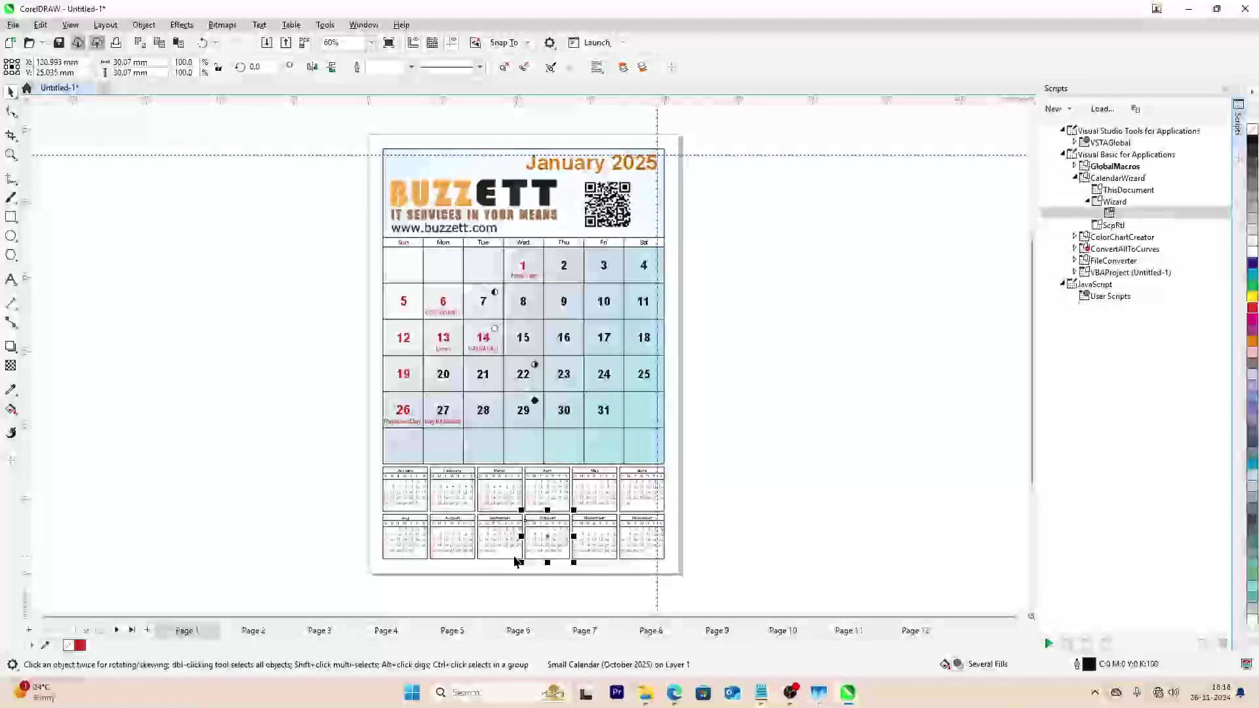
click(510, 556)
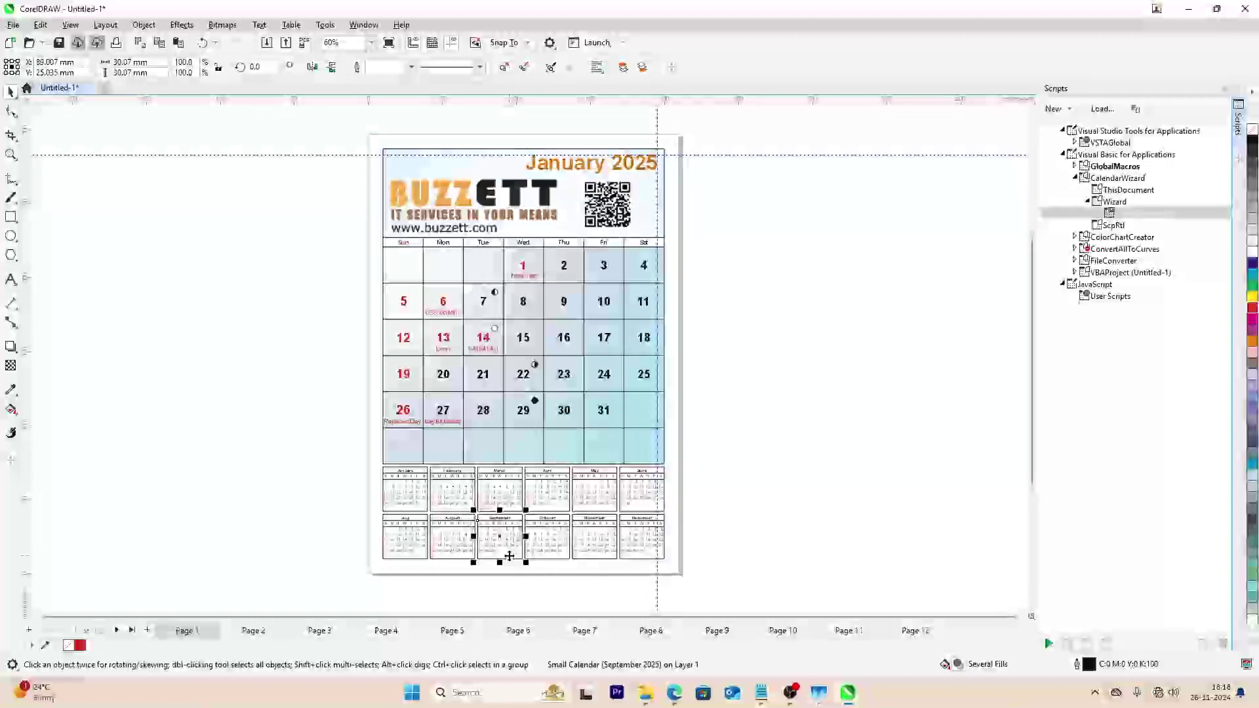
click(651, 451)
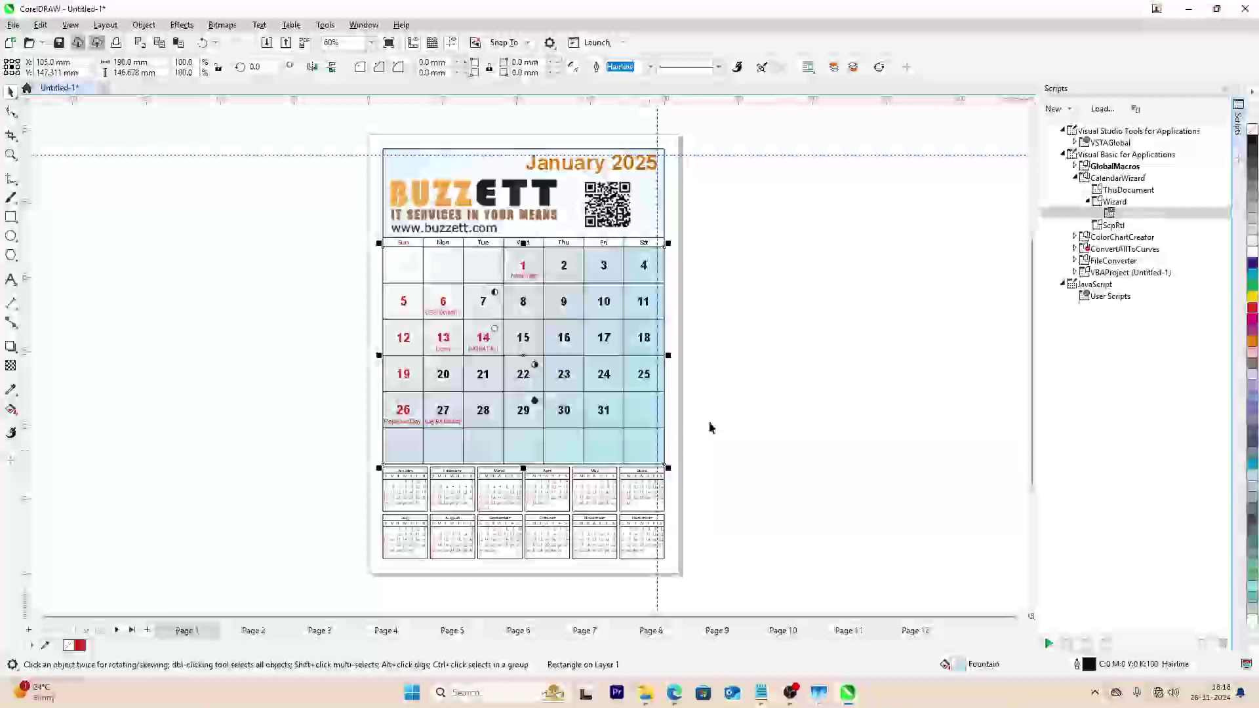
click(769, 388)
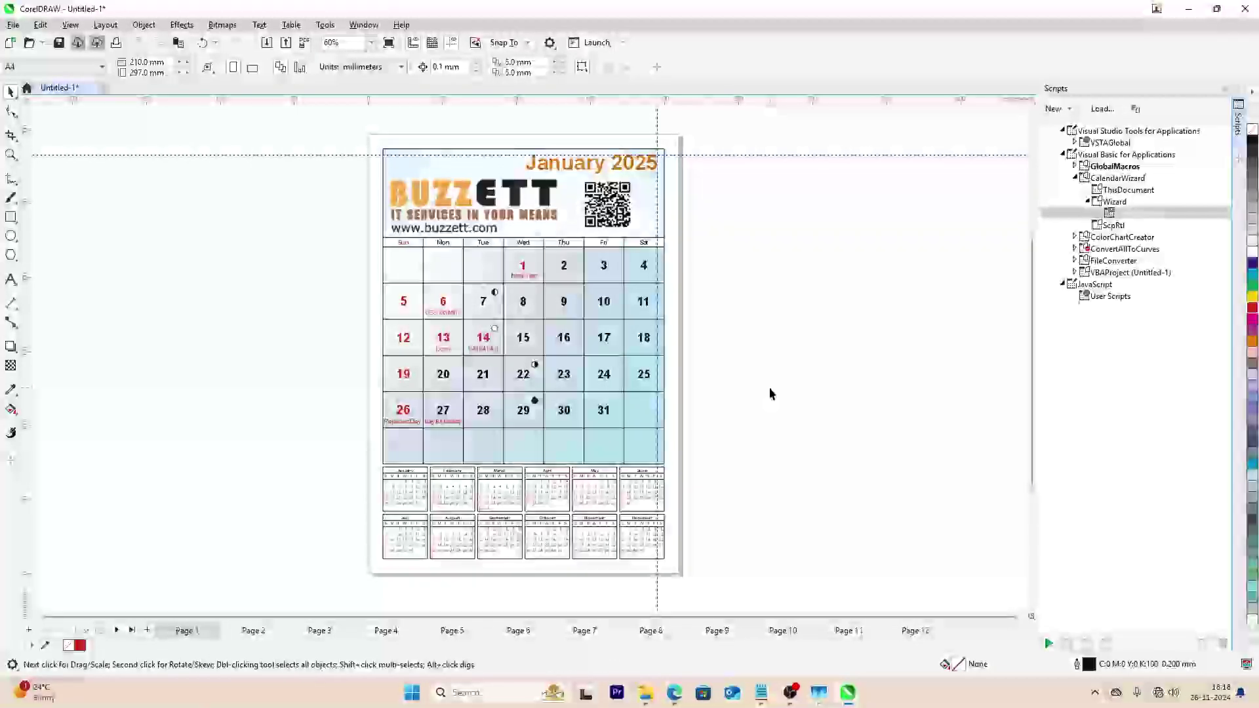